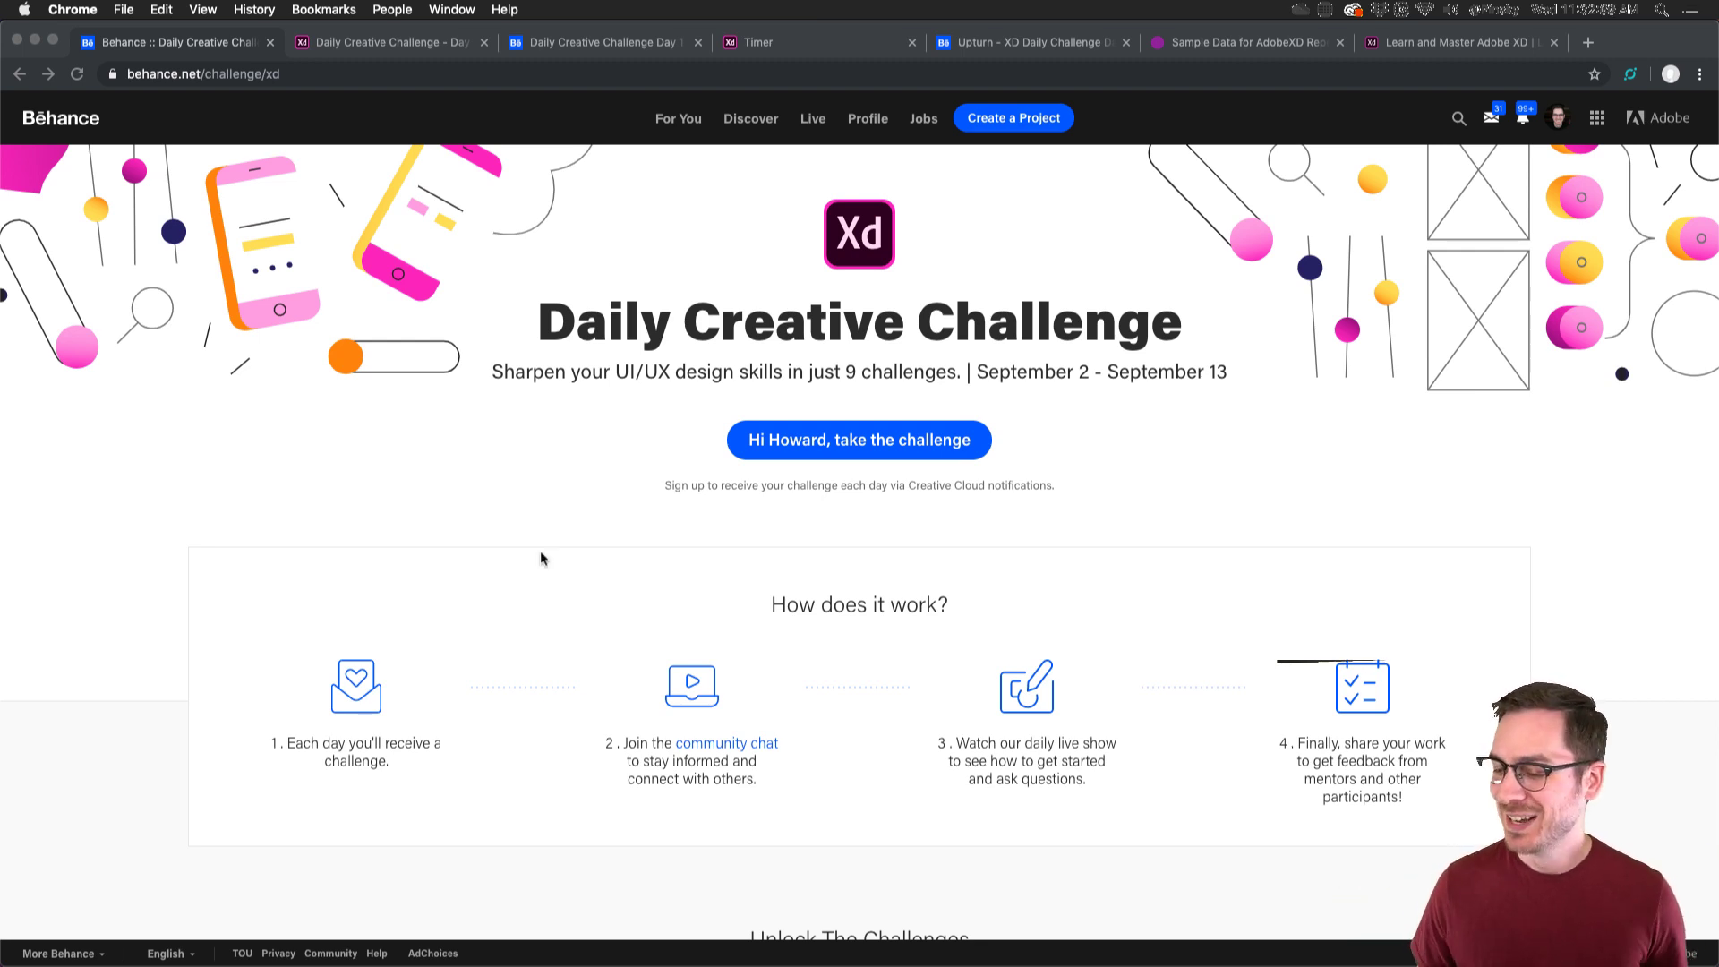
- Switch to Discord and review the latest posts in the Adobe XD server's current-challenge channel
{"action": "scroll", "coordinate": [540, 557], "scroll_direction": "down", "scroll_amount": 3}
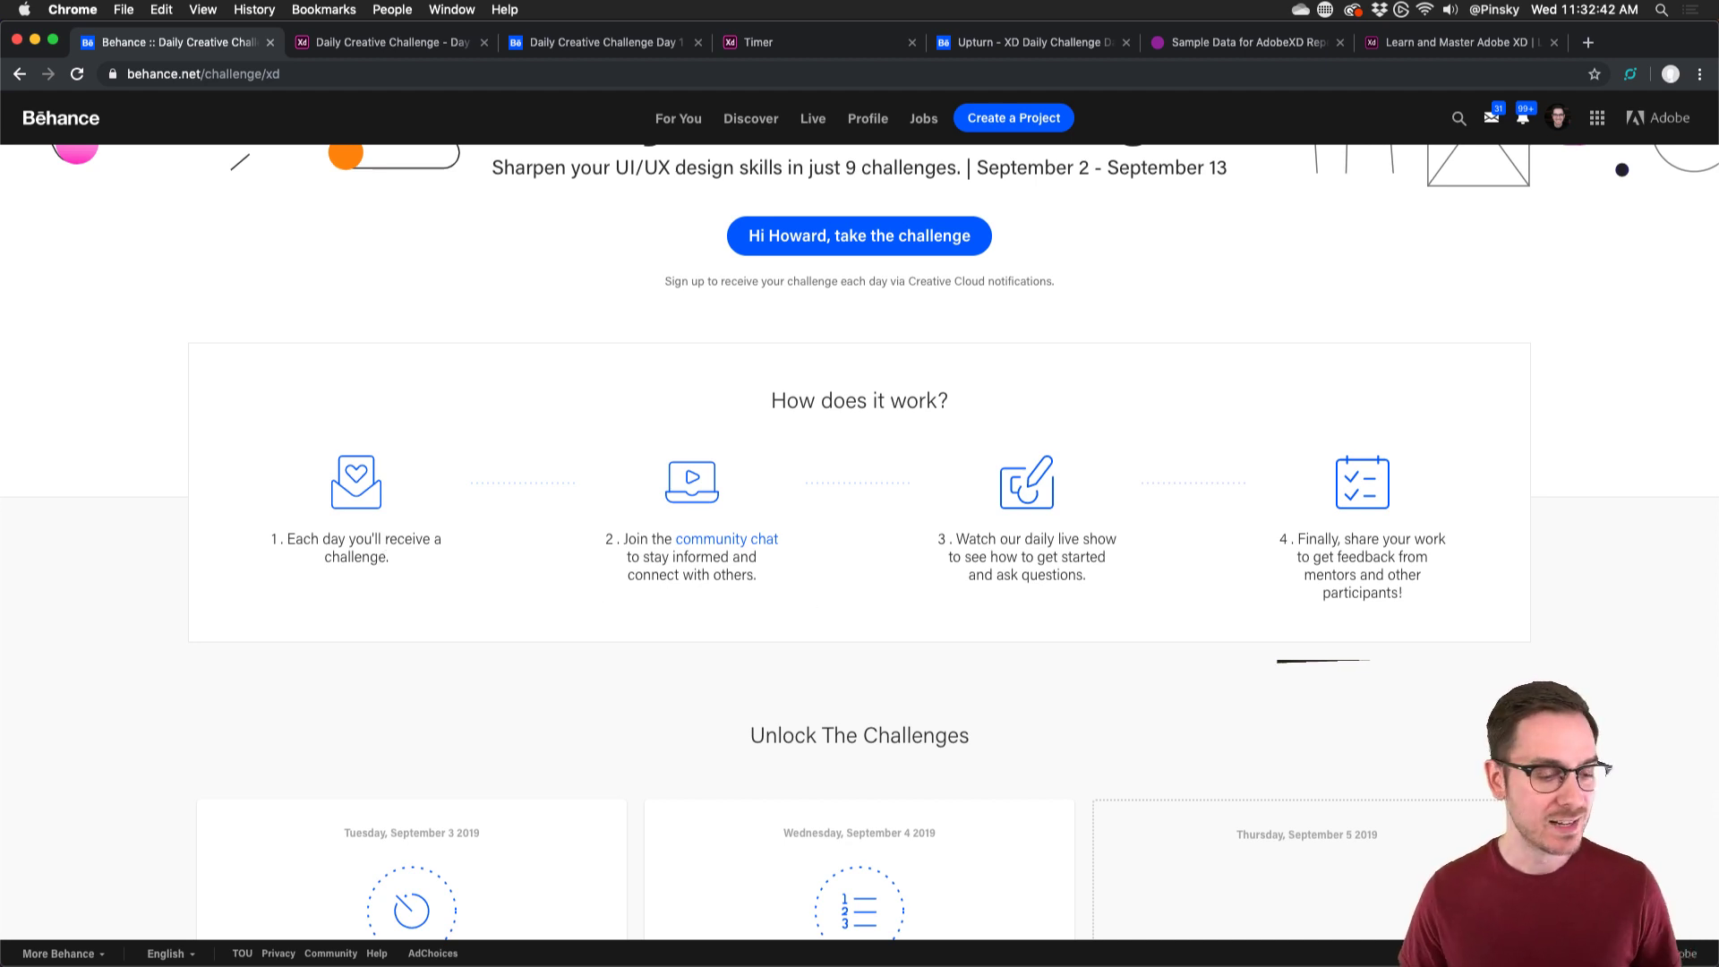
{"action": "key", "text": "super+Tab"}
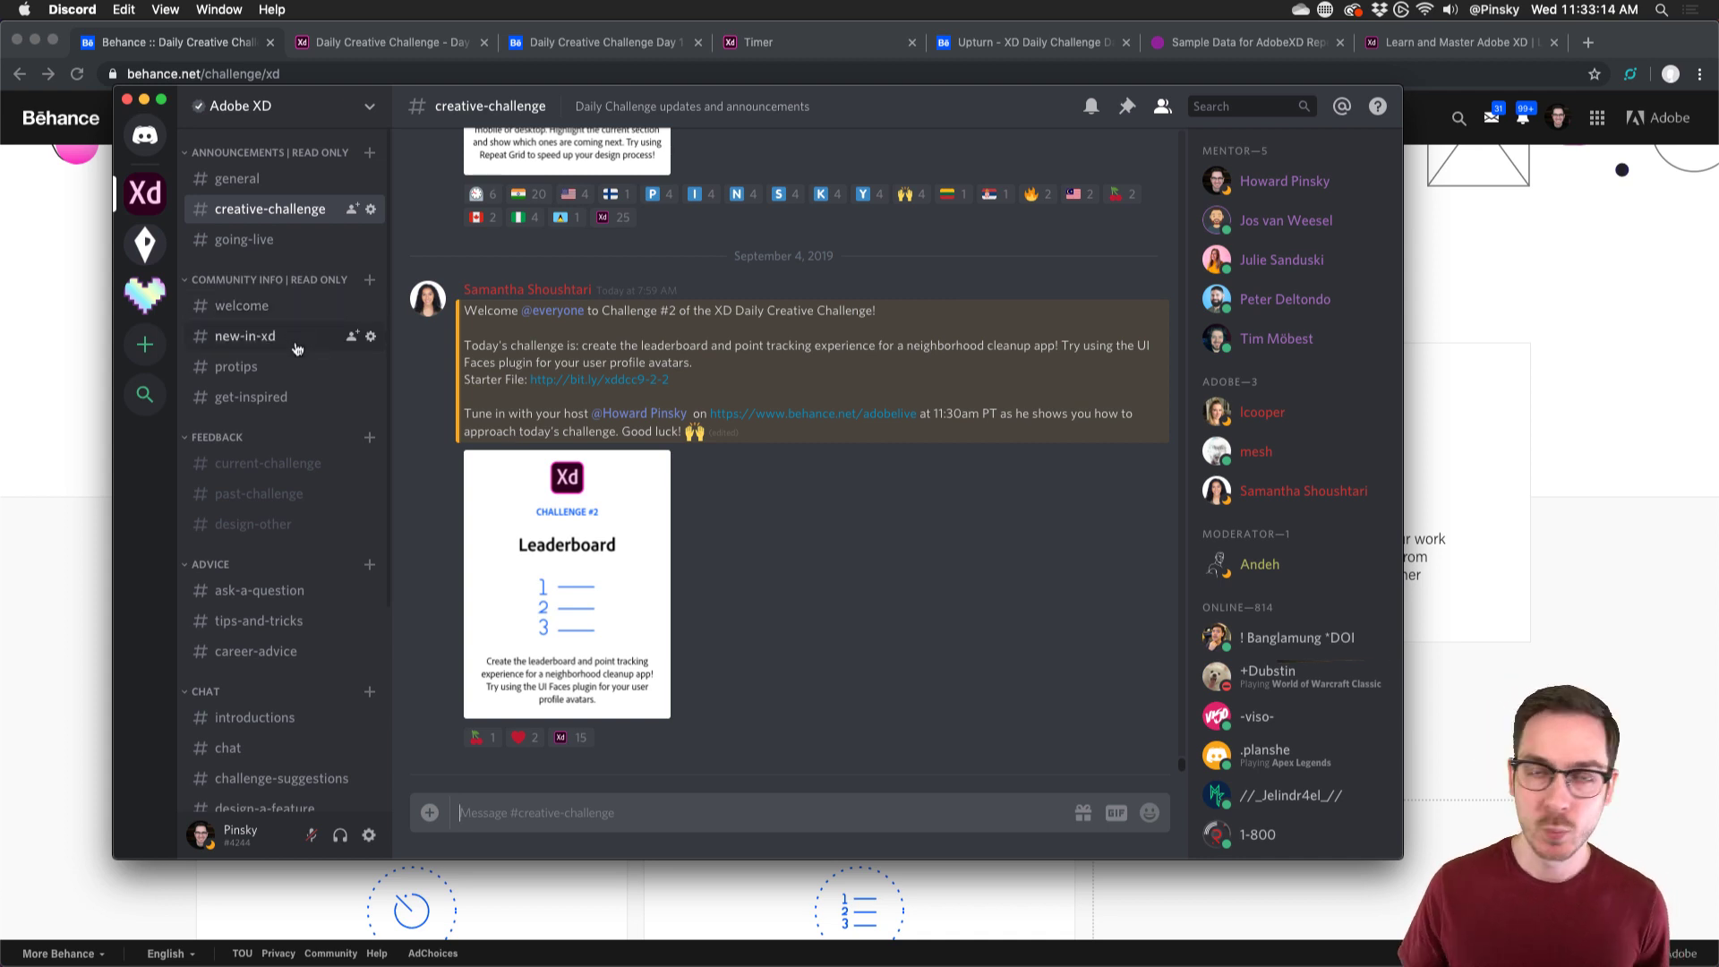
{"action": "left_click", "coordinate": [286, 464]}
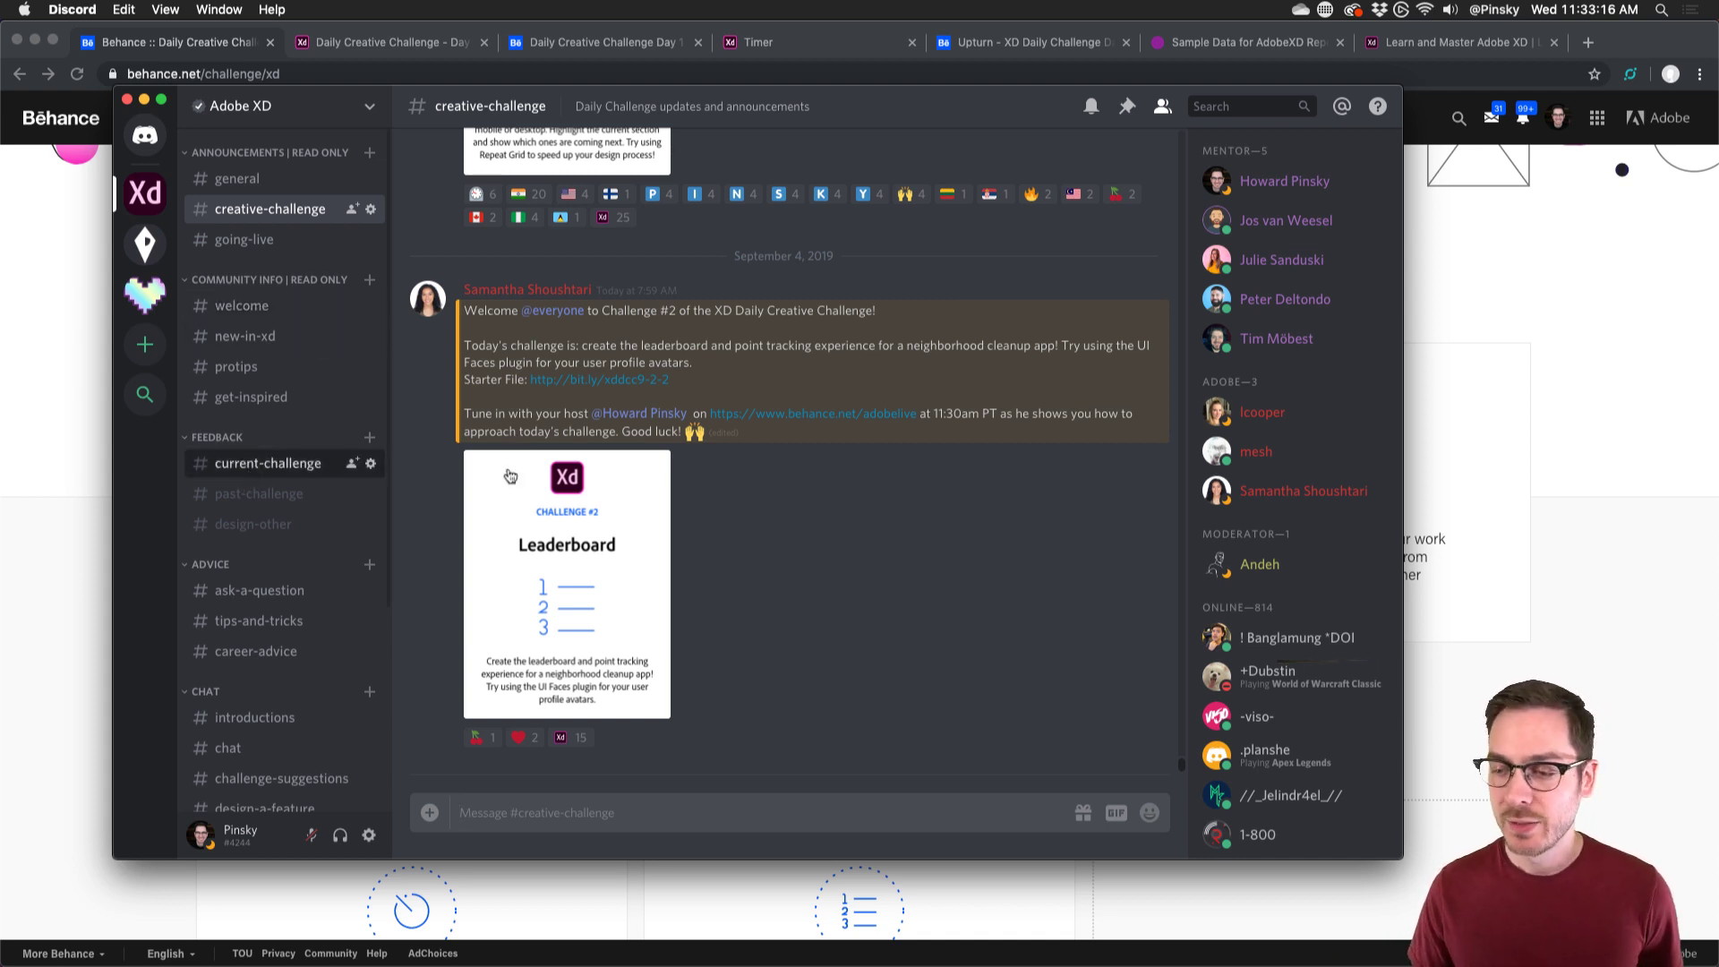
{"action": "scroll", "coordinate": [749, 515], "scroll_direction": "down", "scroll_amount": 15}
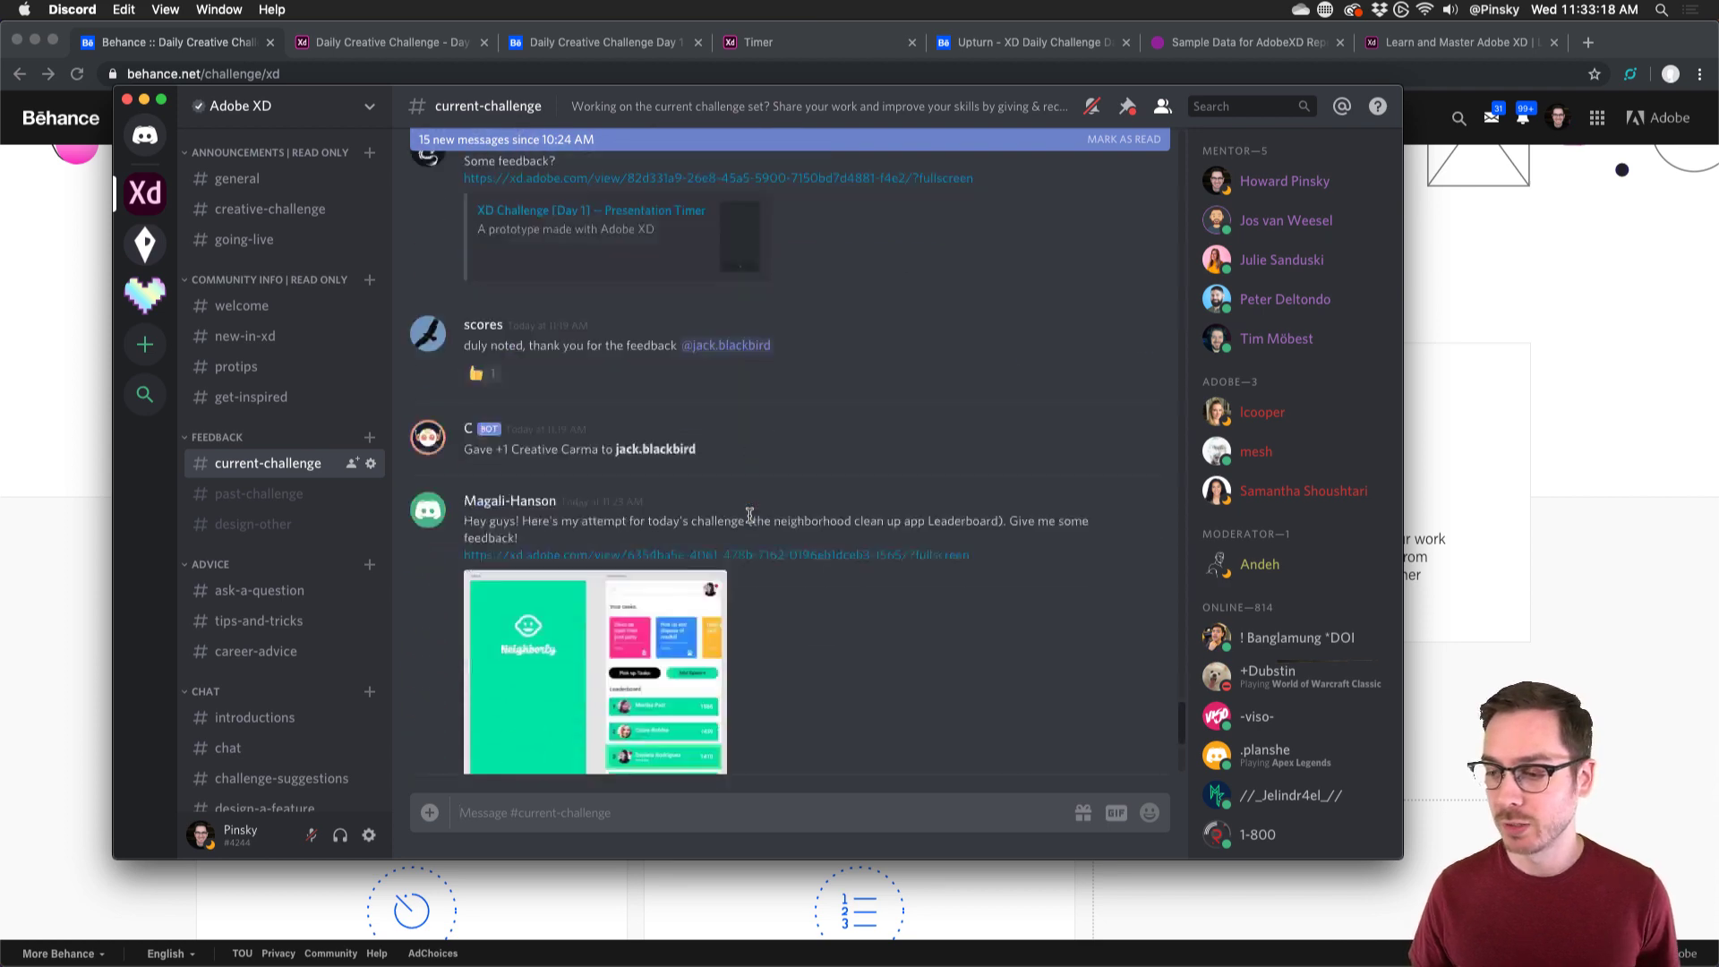
{"action": "scroll", "coordinate": [750, 510], "scroll_direction": "down", "scroll_amount": 5}
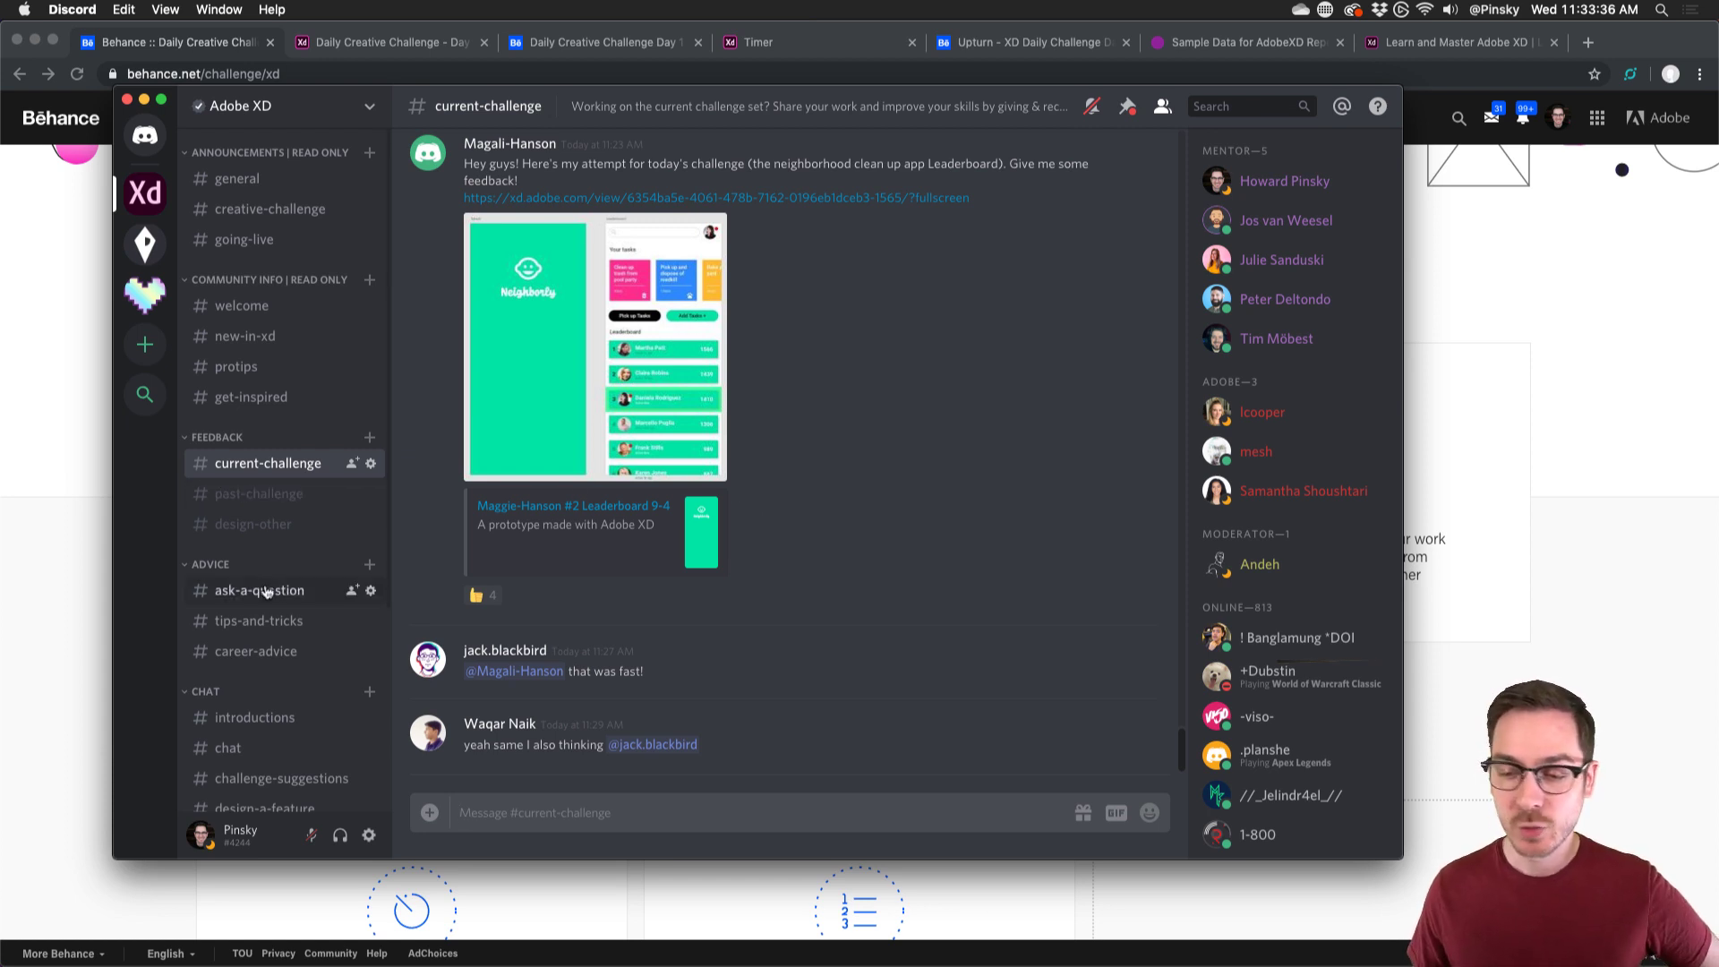
- Open the introductions channel of the Adobe XD server and read through the recent member introductions
{"action": "scroll", "coordinate": [269, 591], "scroll_direction": "down", "scroll_amount": 2}
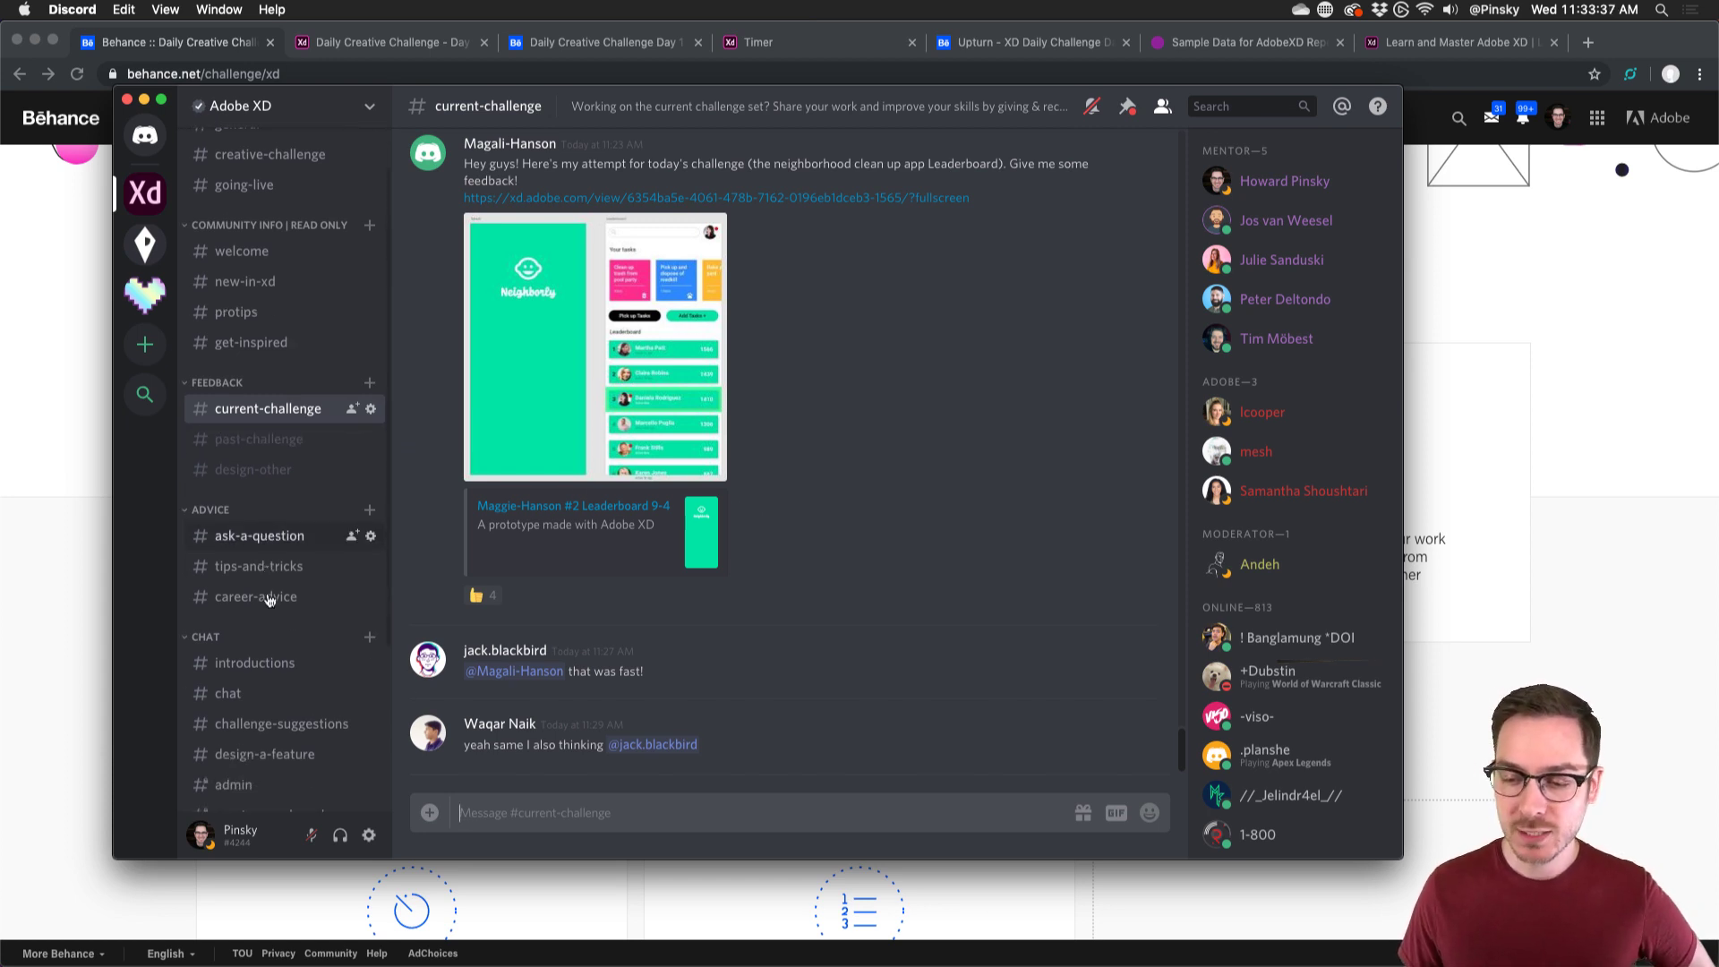
{"action": "scroll", "coordinate": [275, 569], "scroll_direction": "down", "scroll_amount": 4}
{"action": "left_click", "coordinate": [291, 550]}
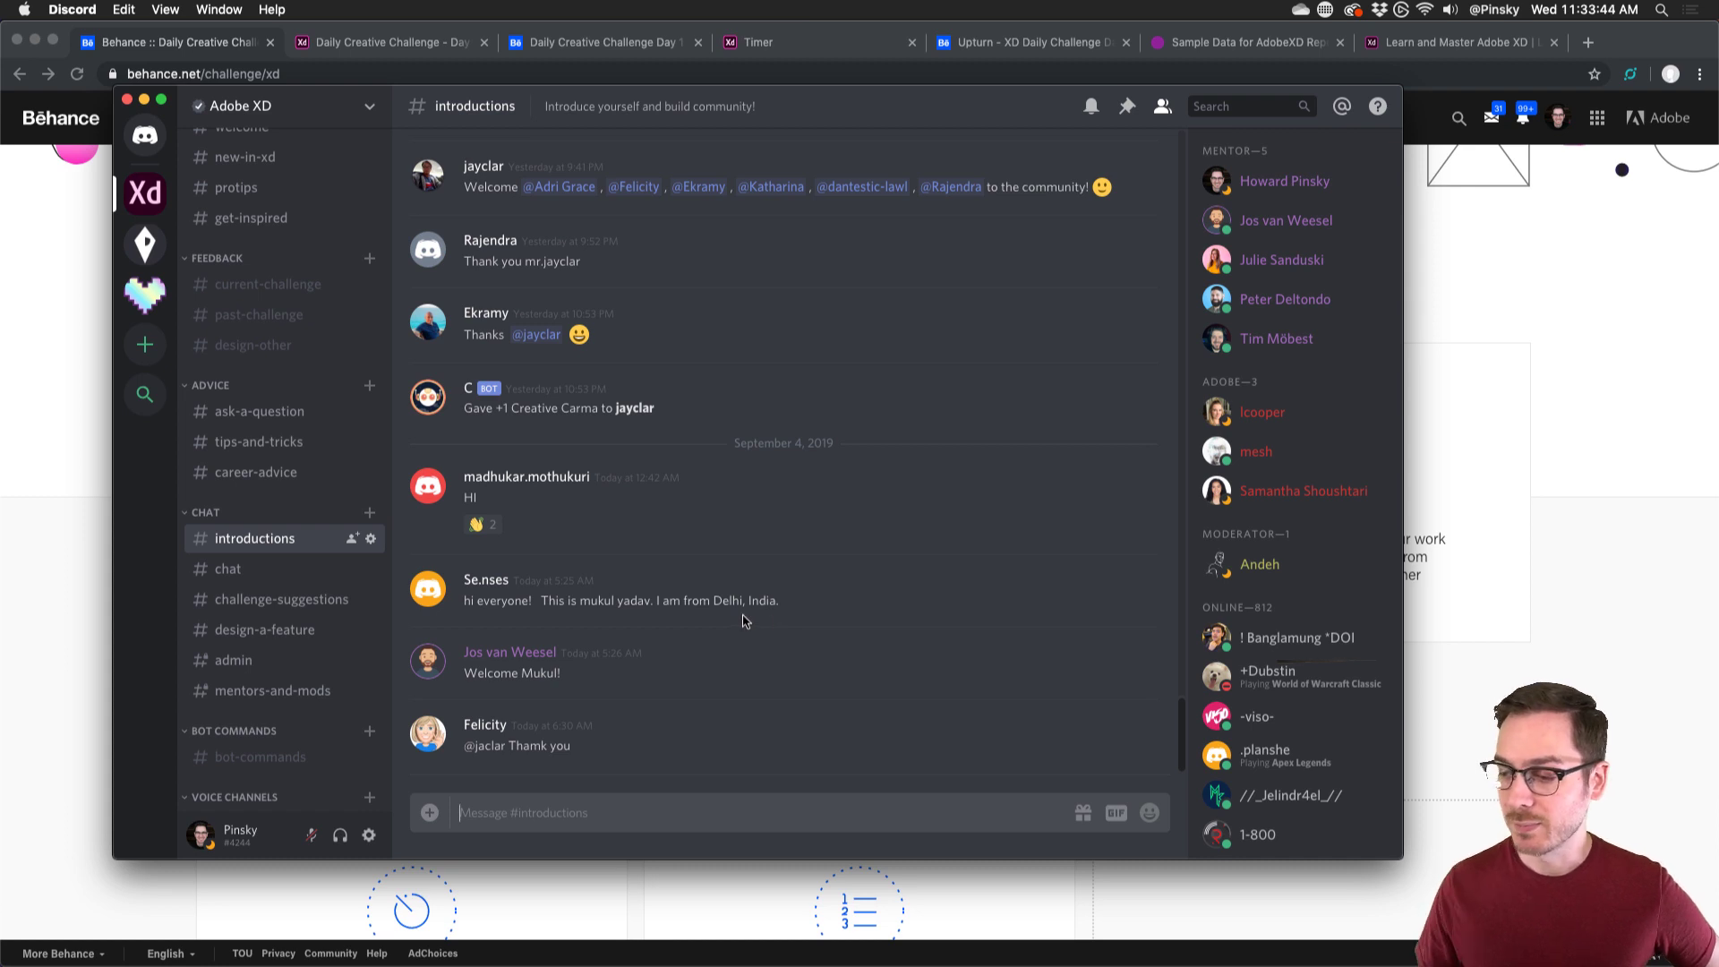
{"action": "scroll", "coordinate": [691, 679], "scroll_direction": "up", "scroll_amount": 3}
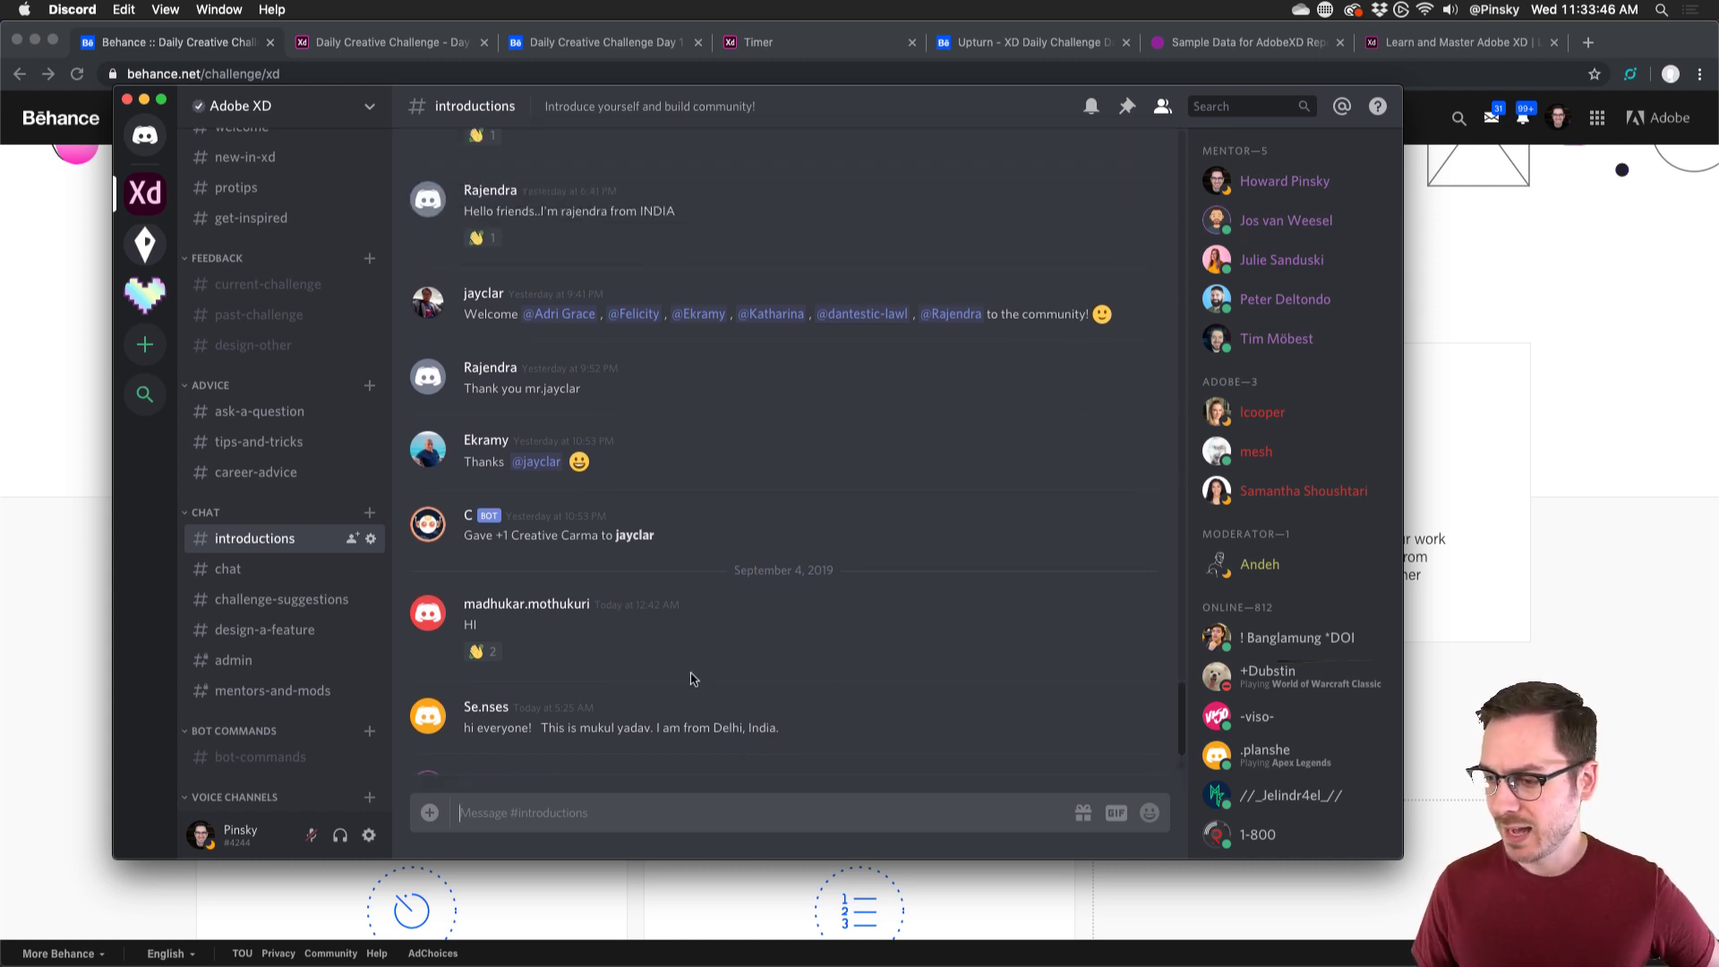
{"action": "scroll", "coordinate": [723, 484], "scroll_direction": "up", "scroll_amount": 3}
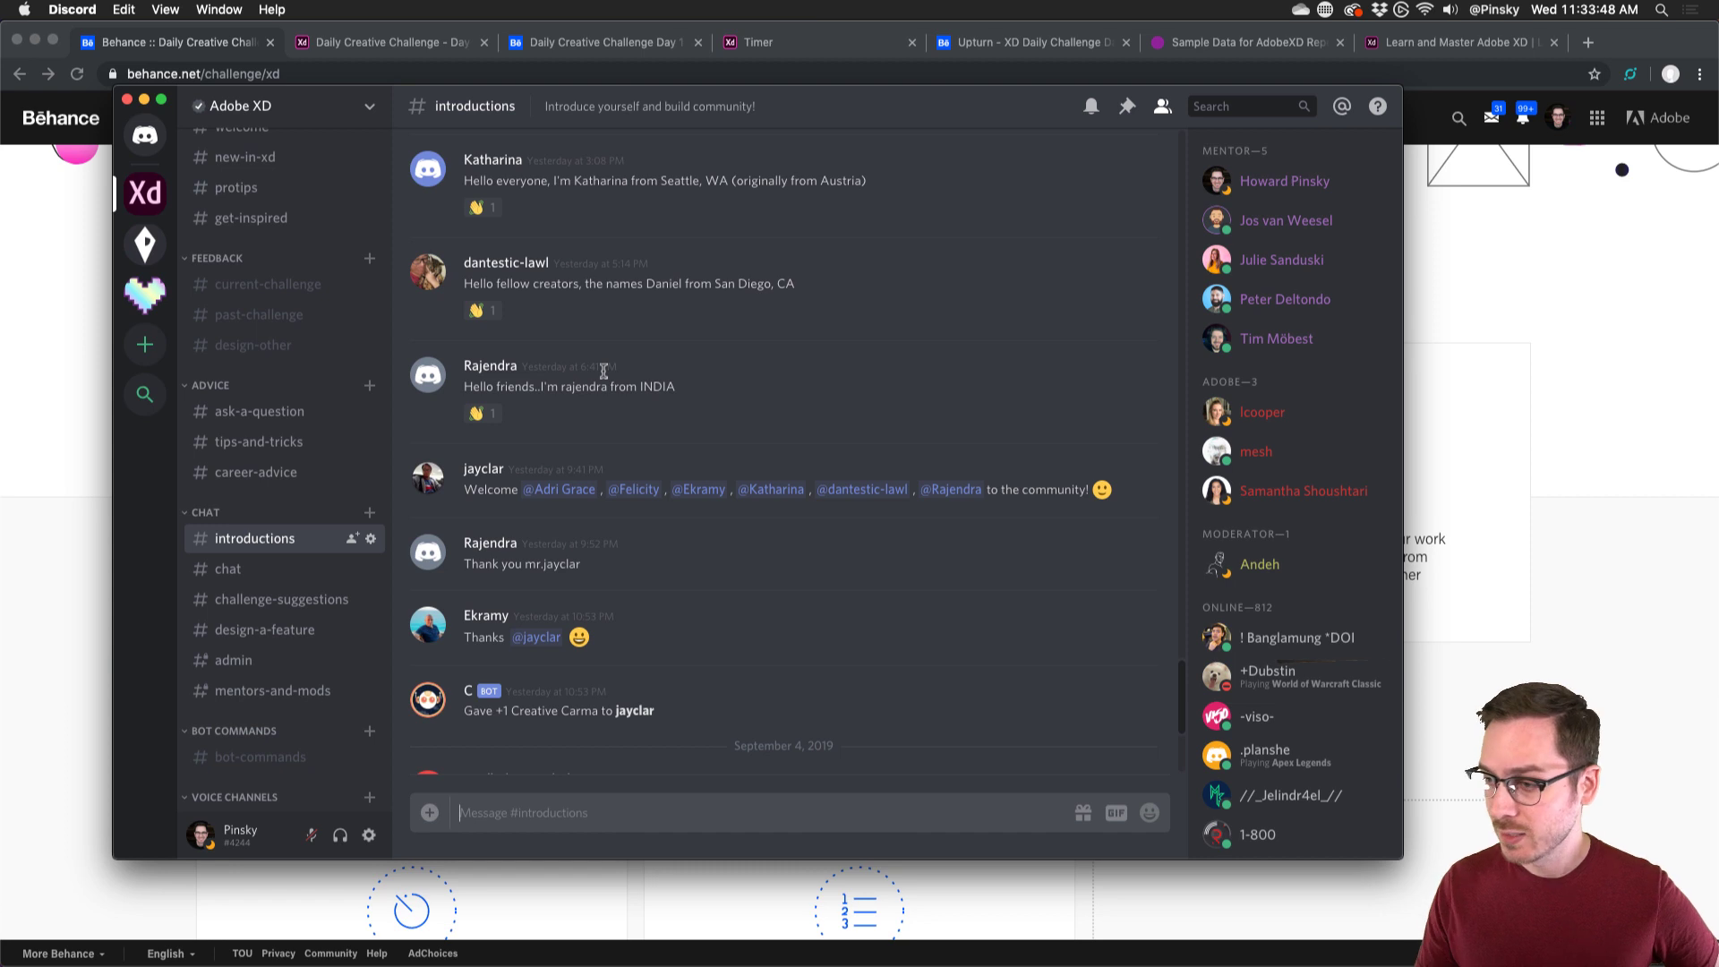
{"action": "scroll", "coordinate": [603, 370], "scroll_direction": "up", "scroll_amount": 2}
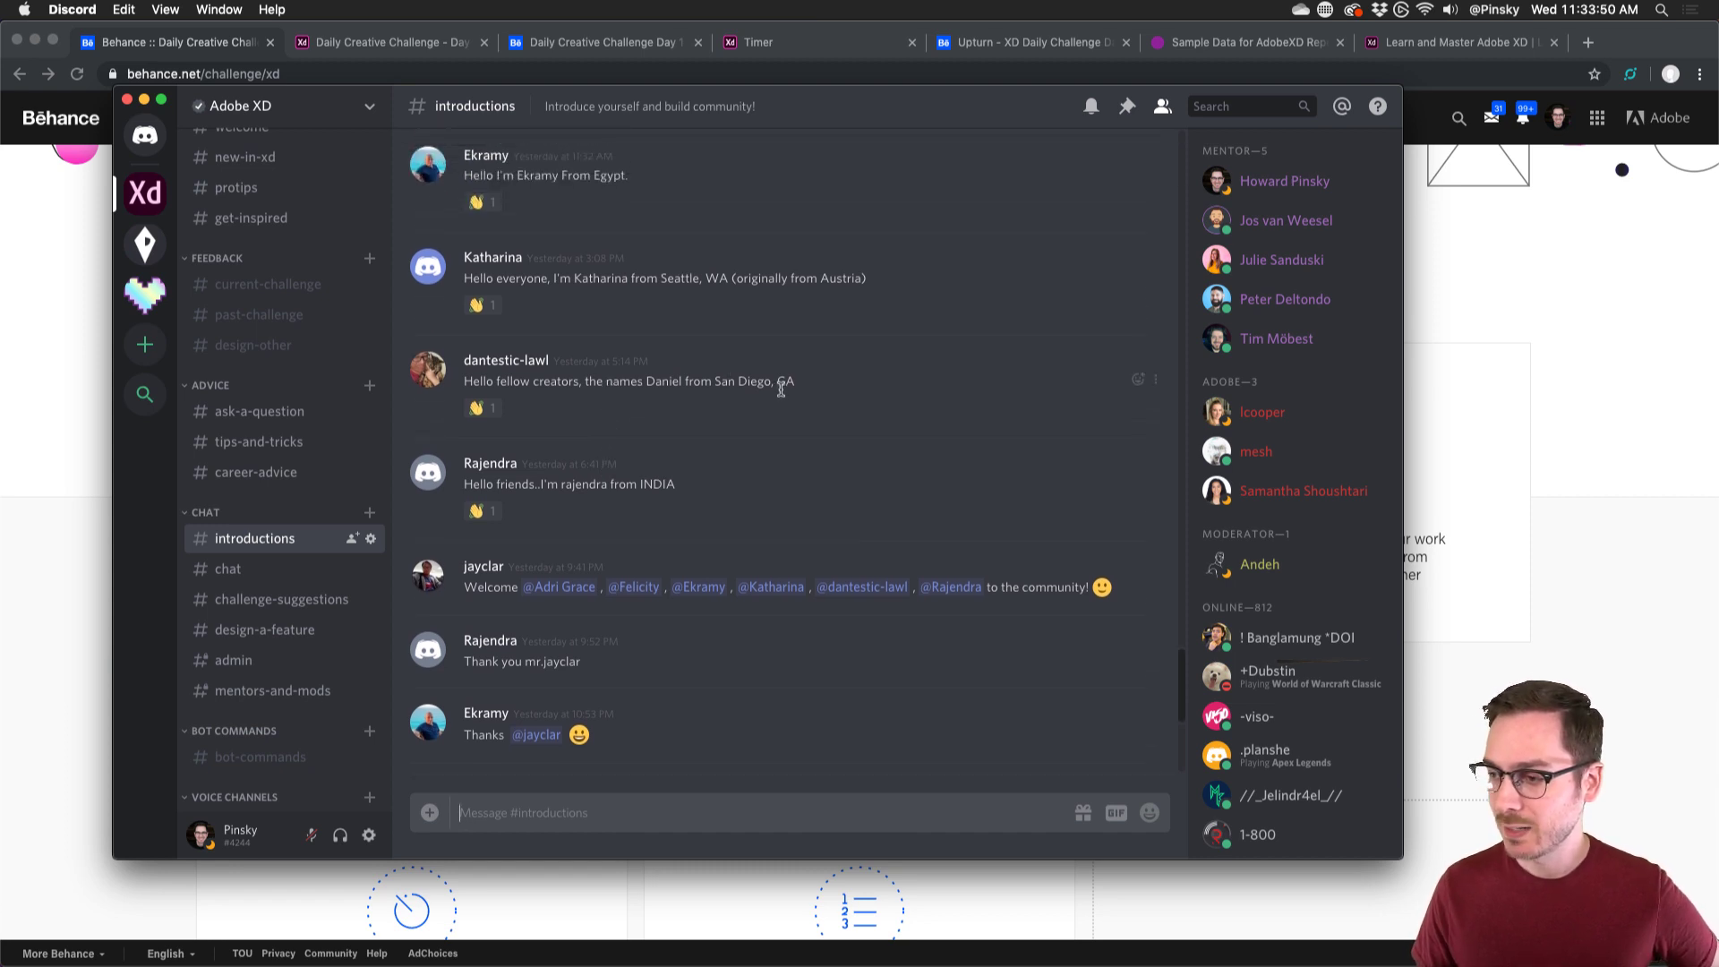
{"action": "scroll", "coordinate": [787, 388], "scroll_direction": "up", "scroll_amount": 1}
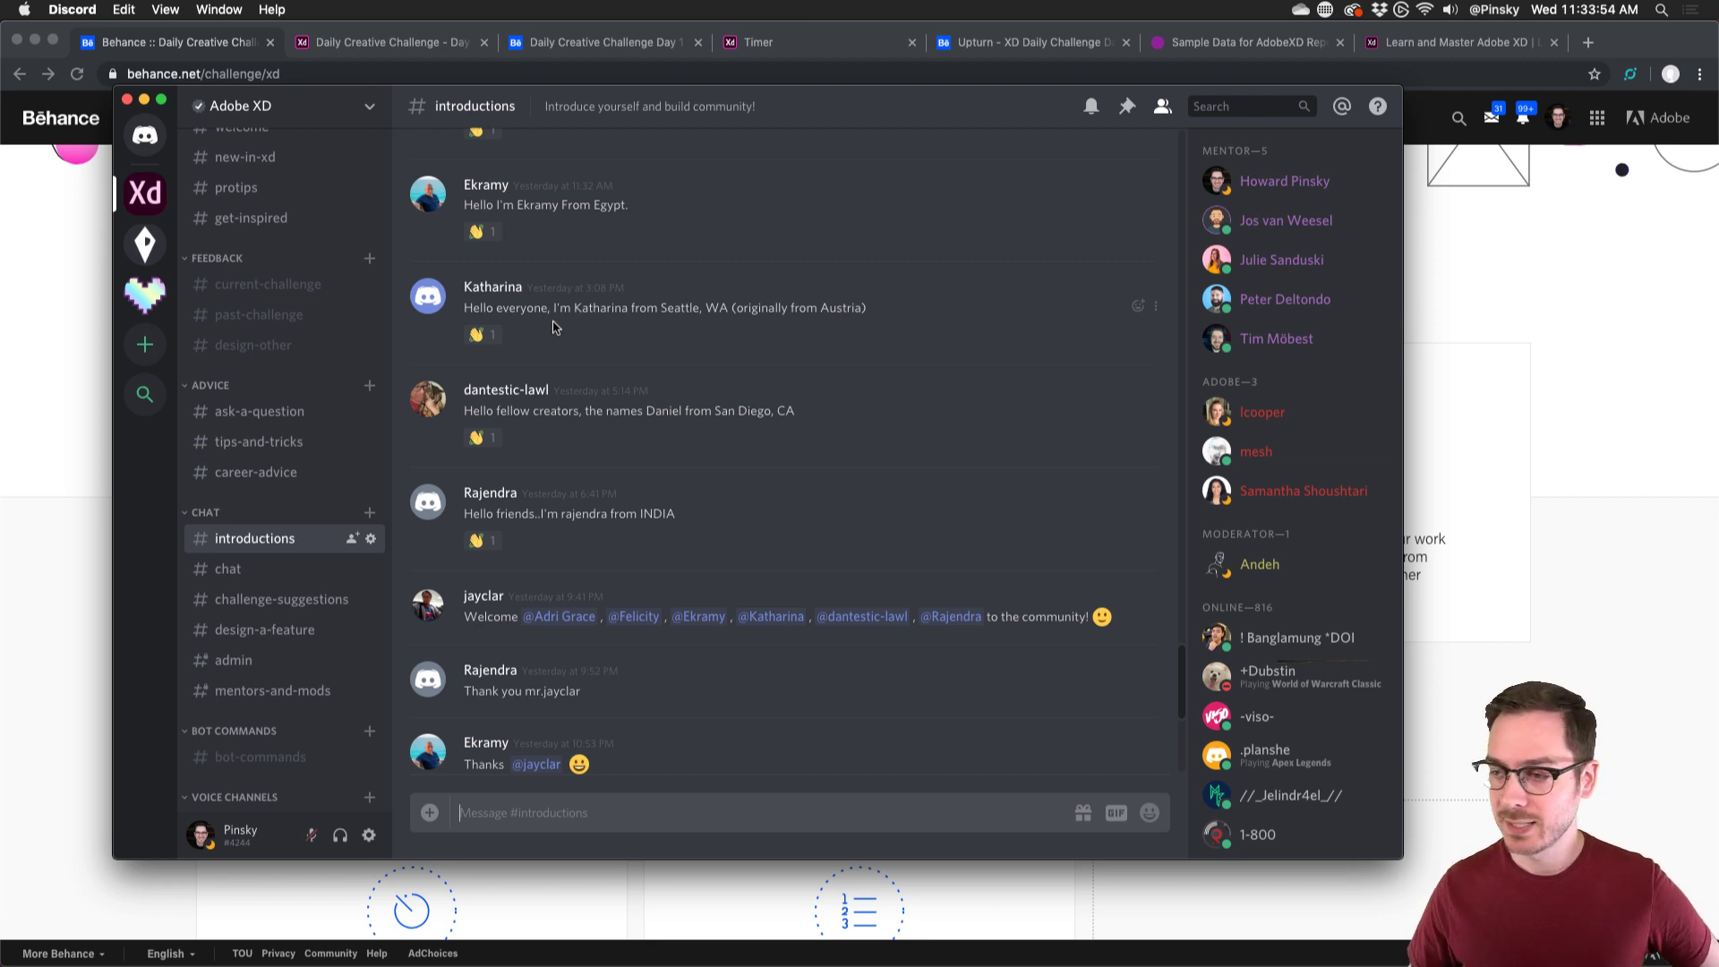
{"action": "scroll", "coordinate": [554, 327], "scroll_direction": "down", "scroll_amount": 8}
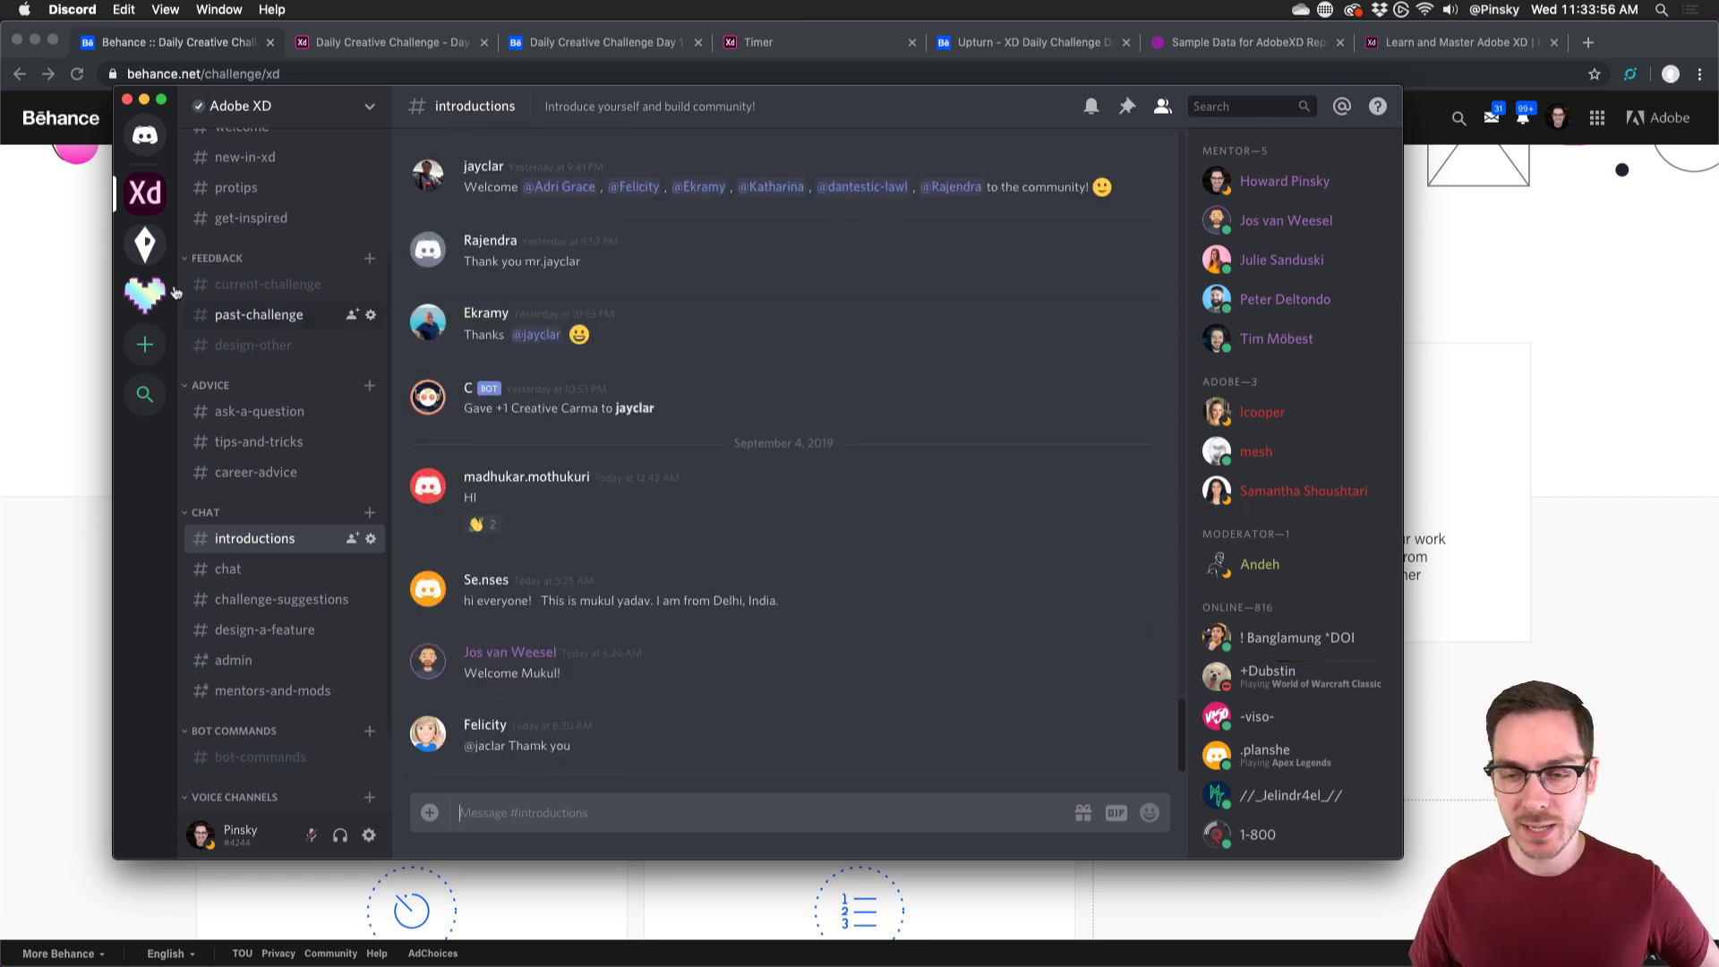
- Return to the Behance challenge page in Chrome and enlarge the Leaderboard challenge brief for September 4
{"action": "left_click", "coordinate": [49, 274]}
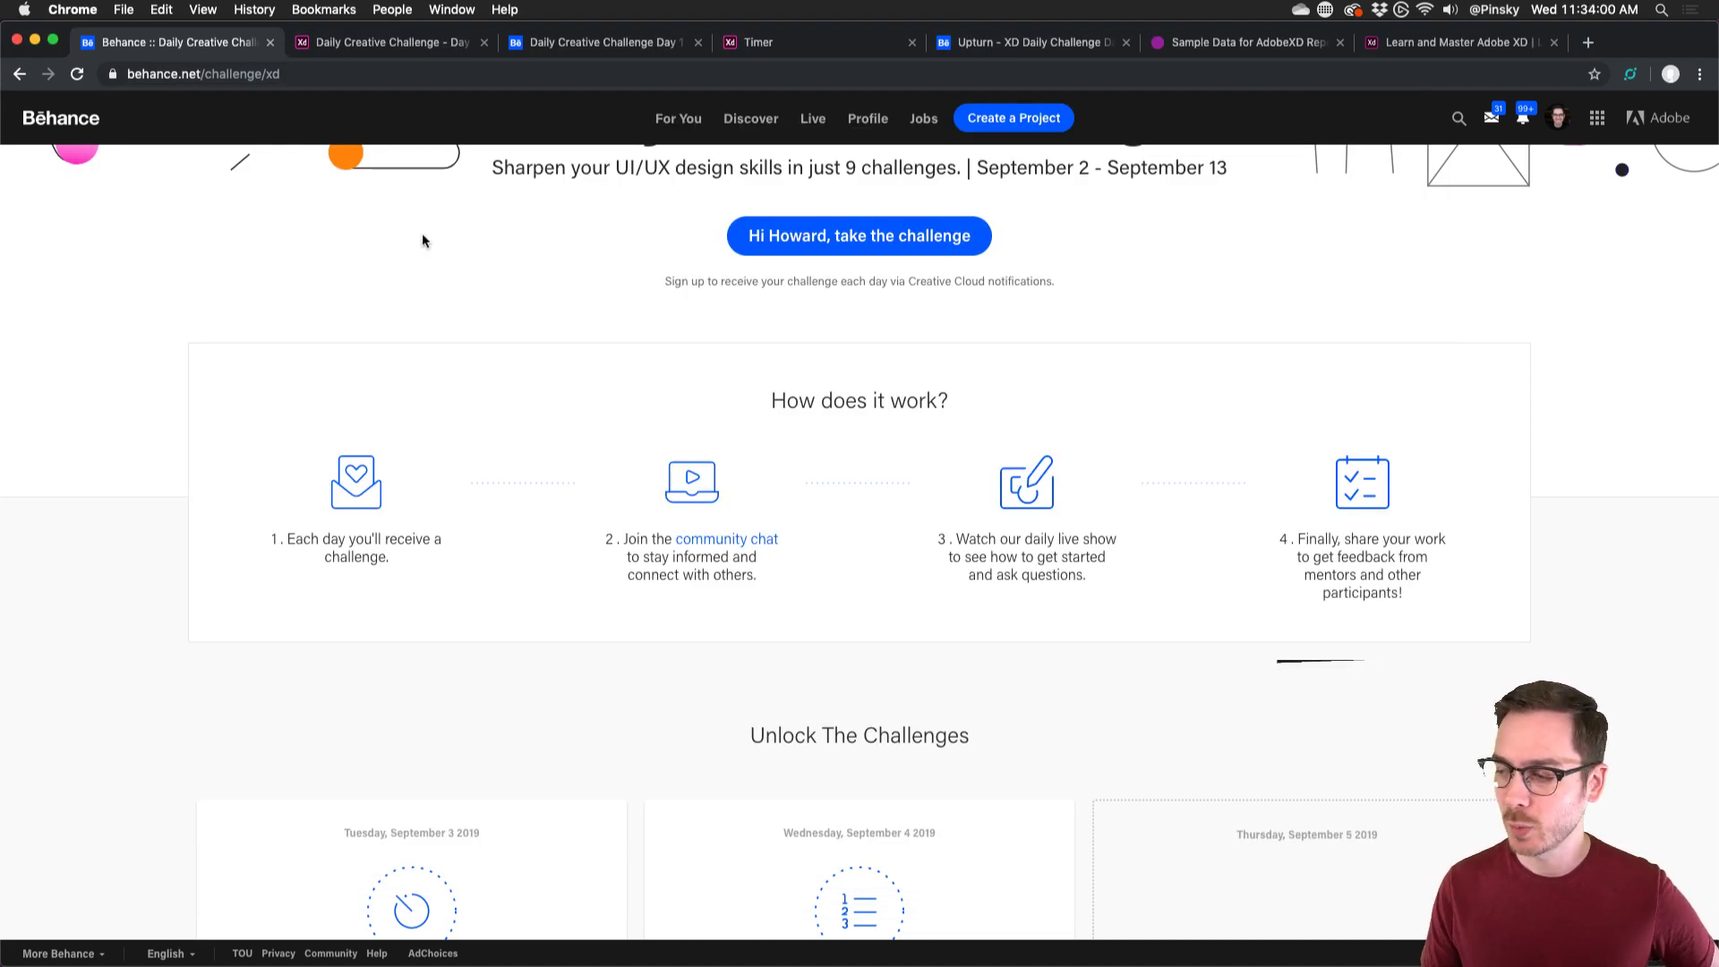
{"action": "scroll", "coordinate": [422, 233], "scroll_direction": "down", "scroll_amount": 7}
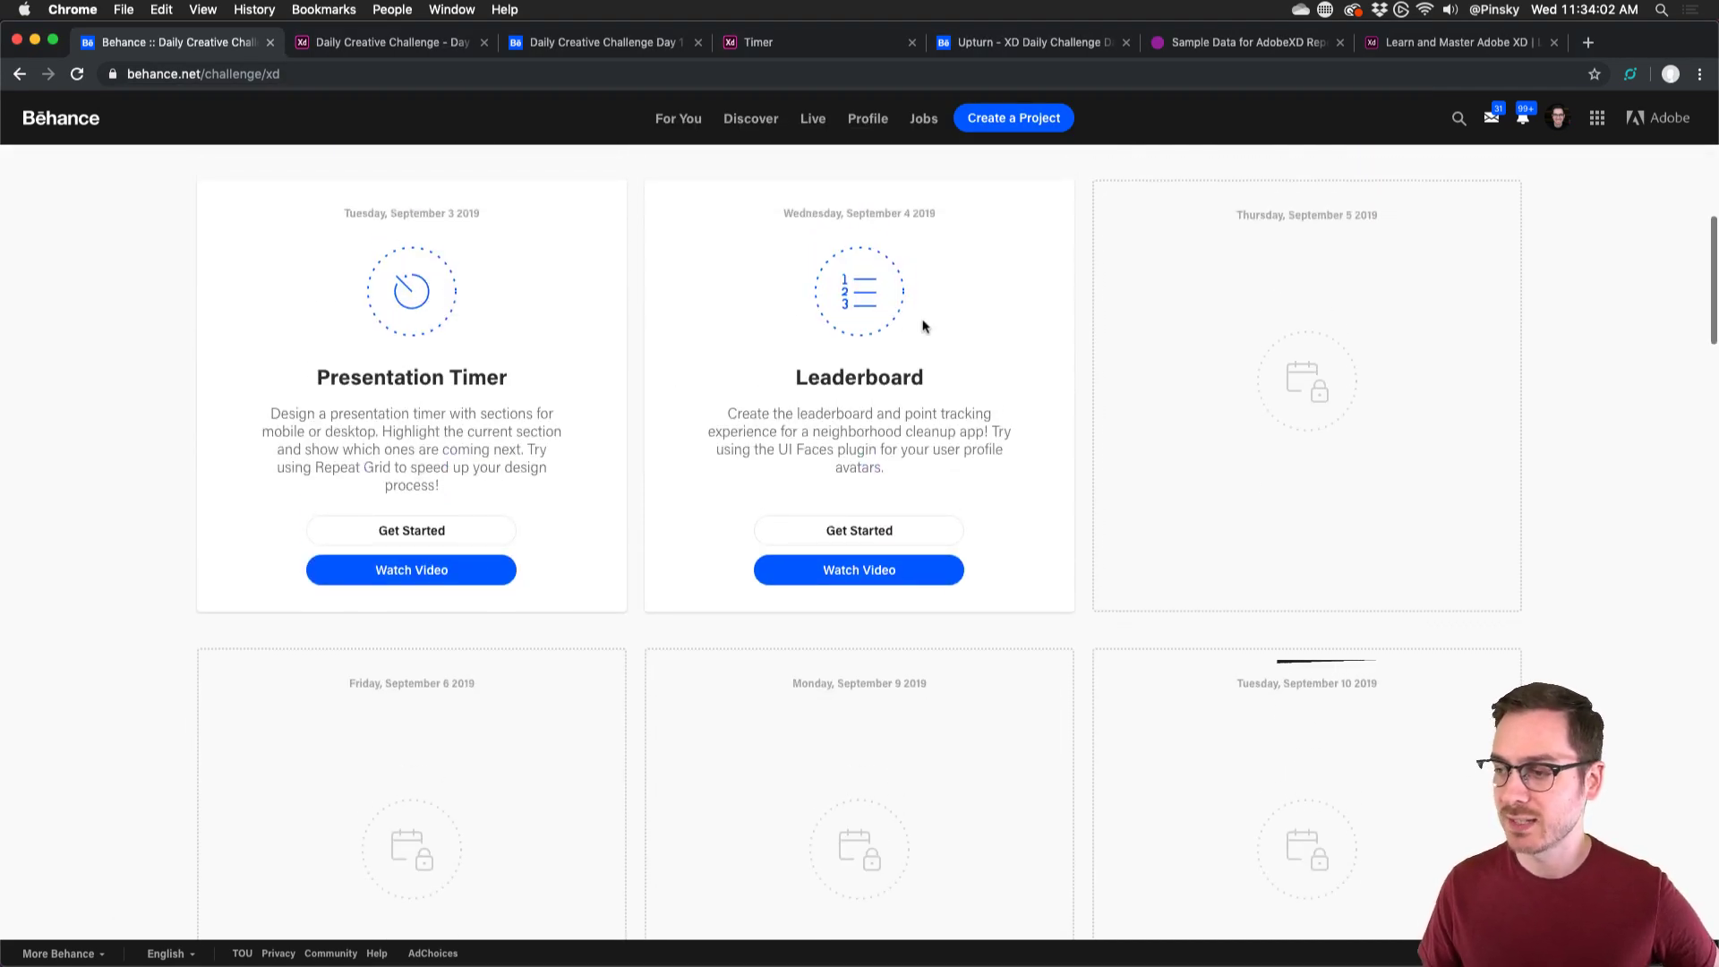
{"action": "scroll", "coordinate": [947, 334], "scroll_direction": "up", "scroll_amount": 5}
{"action": "scroll", "coordinate": [947, 334], "scroll_direction": "up", "scroll_amount": 1}
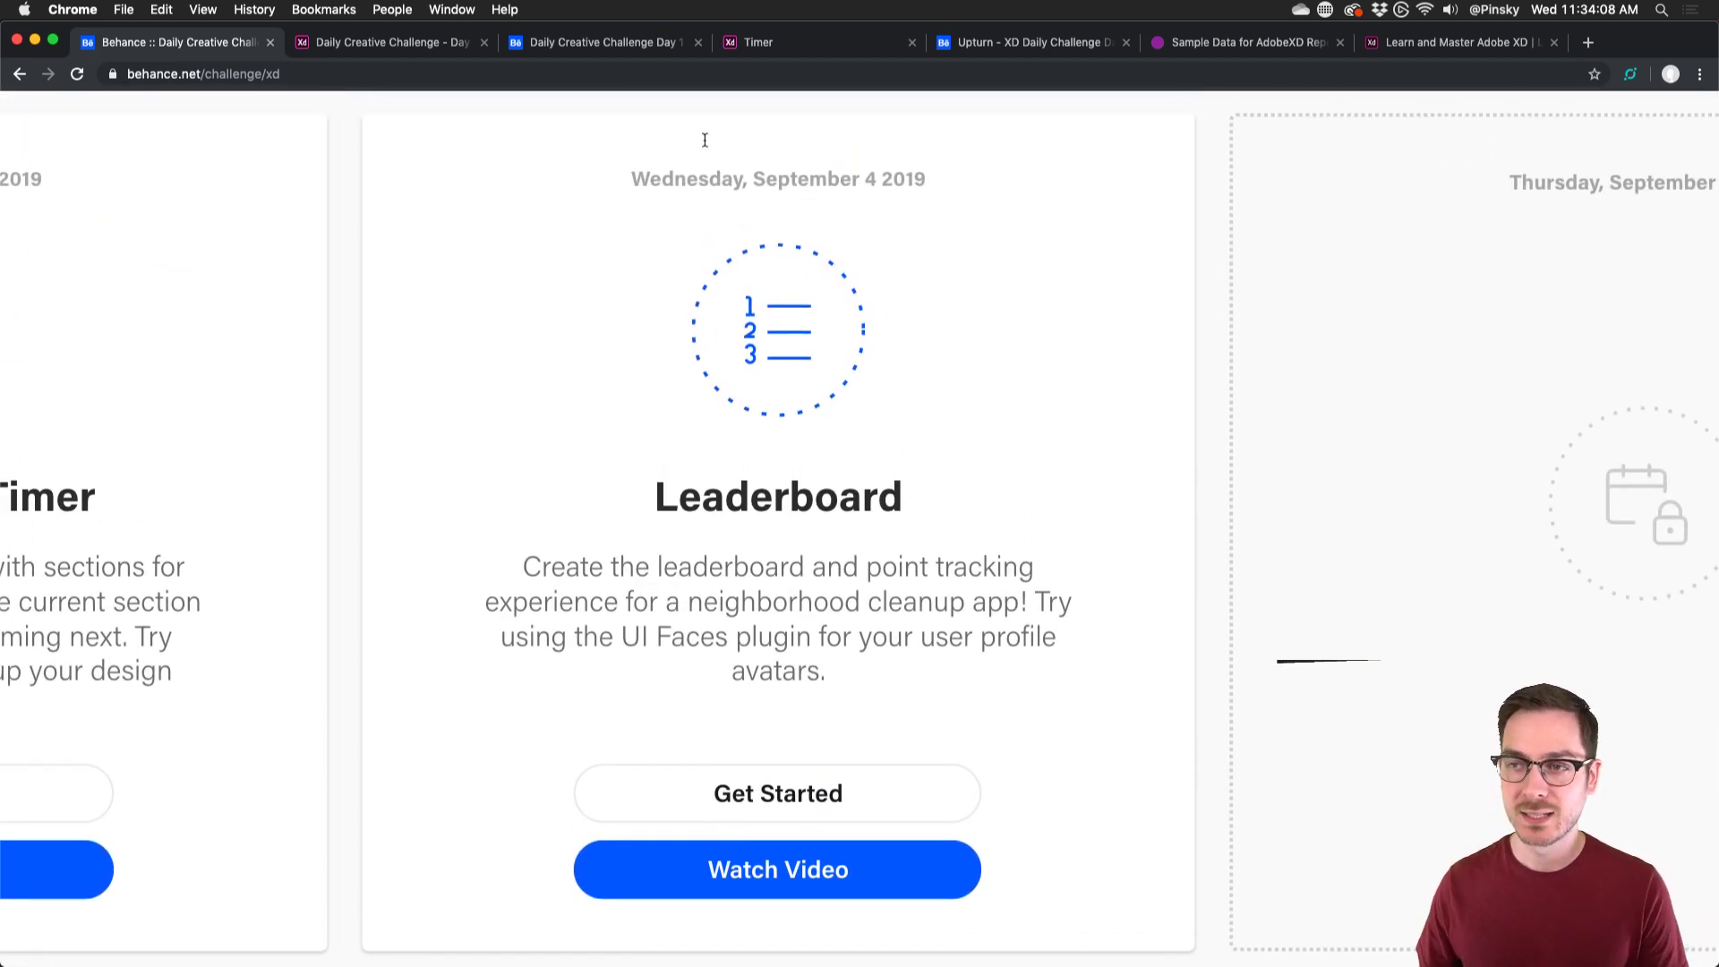
- Open the Daily Creative Challenge - Day 1 prototype, play through its ring animation and Add Timer flow, and return to its home screen
{"action": "left_click", "coordinate": [400, 44]}
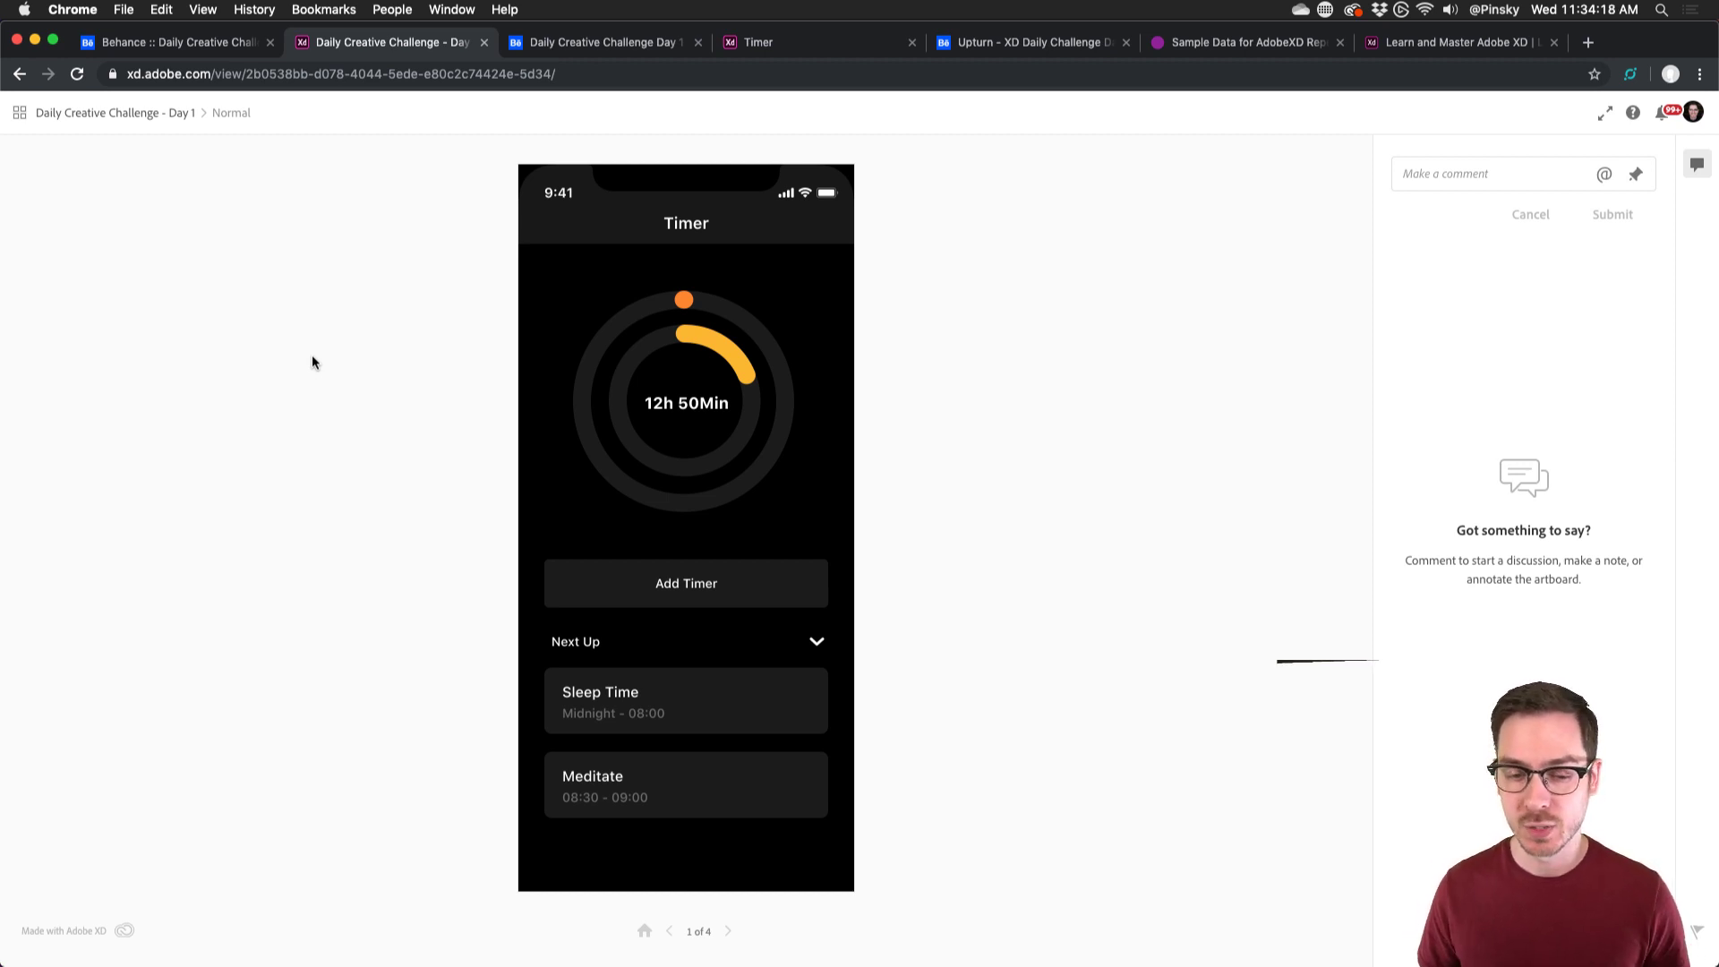
{"action": "left_click", "coordinate": [841, 347]}
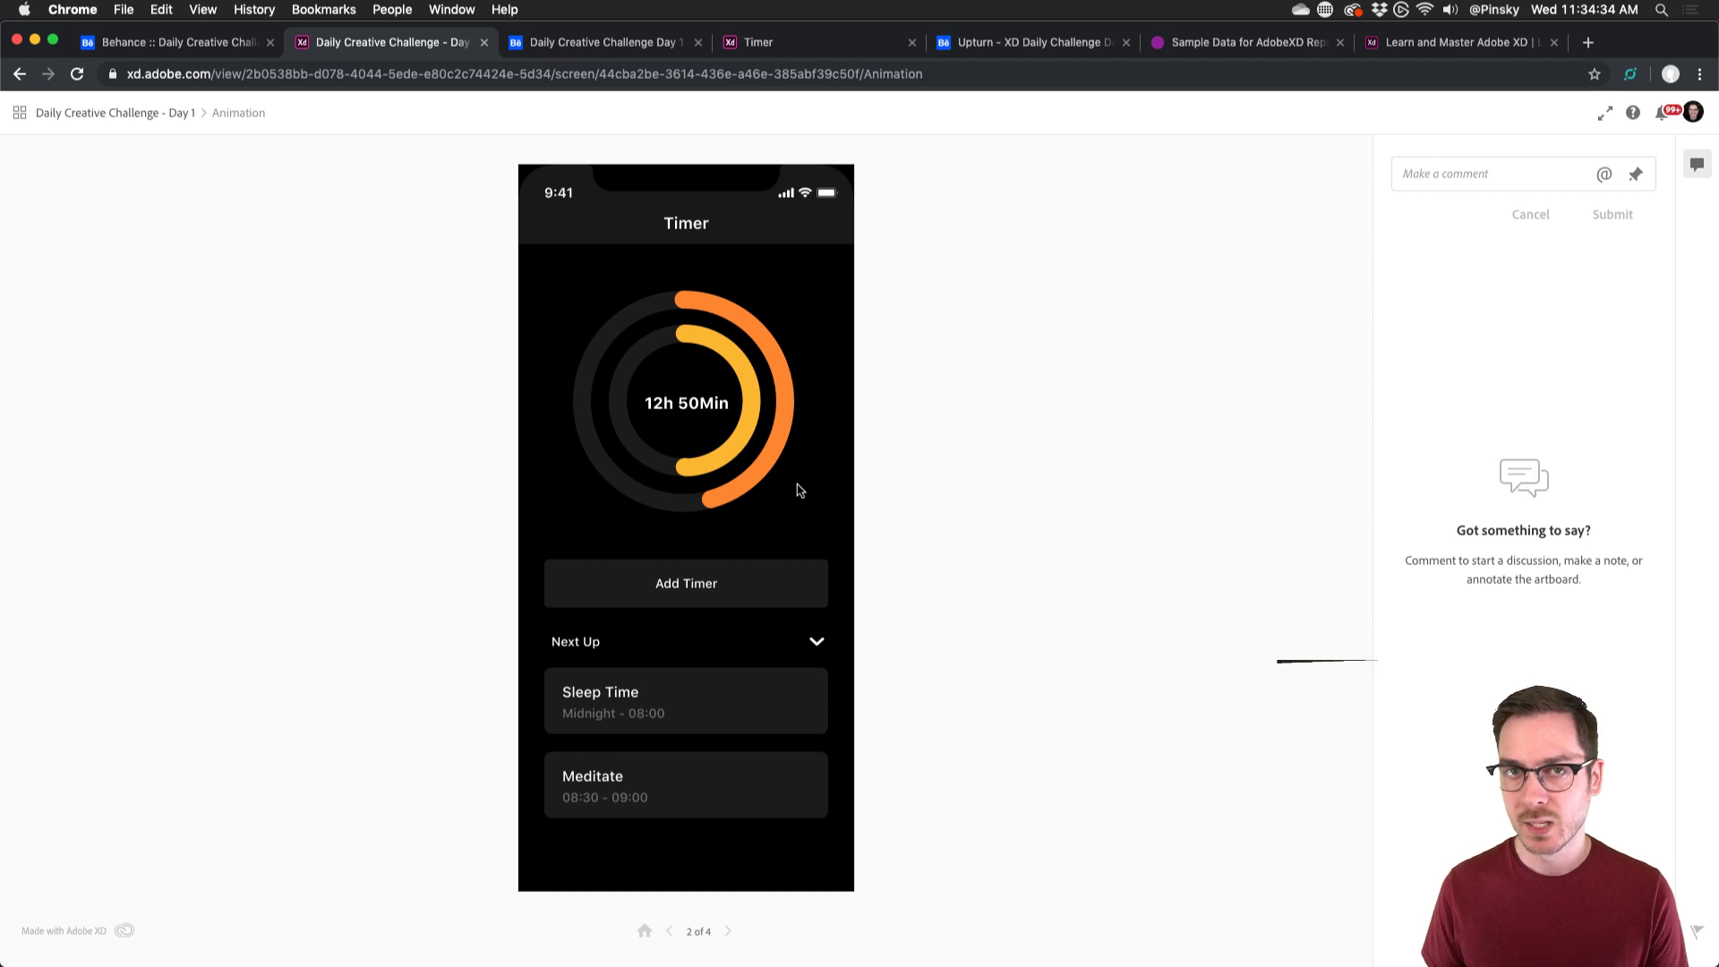
{"action": "left_click", "coordinate": [809, 374]}
{"action": "left_click", "coordinate": [727, 594]}
{"action": "left_click", "coordinate": [615, 701]}
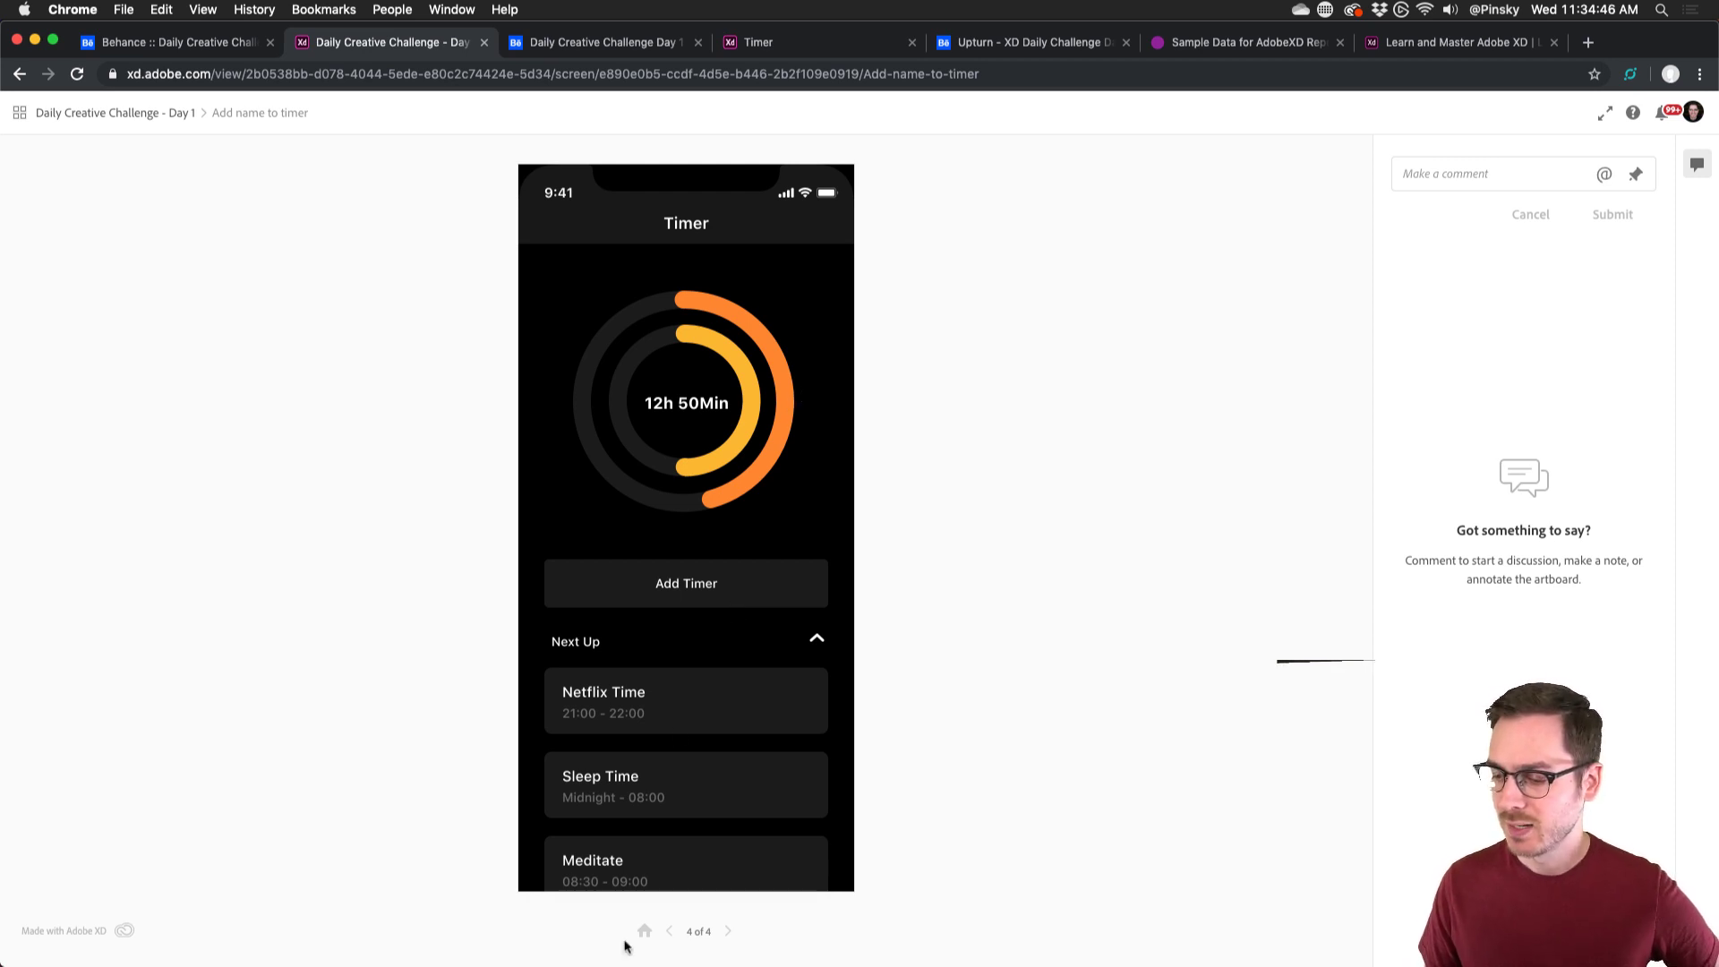
{"action": "left_click", "coordinate": [645, 933]}
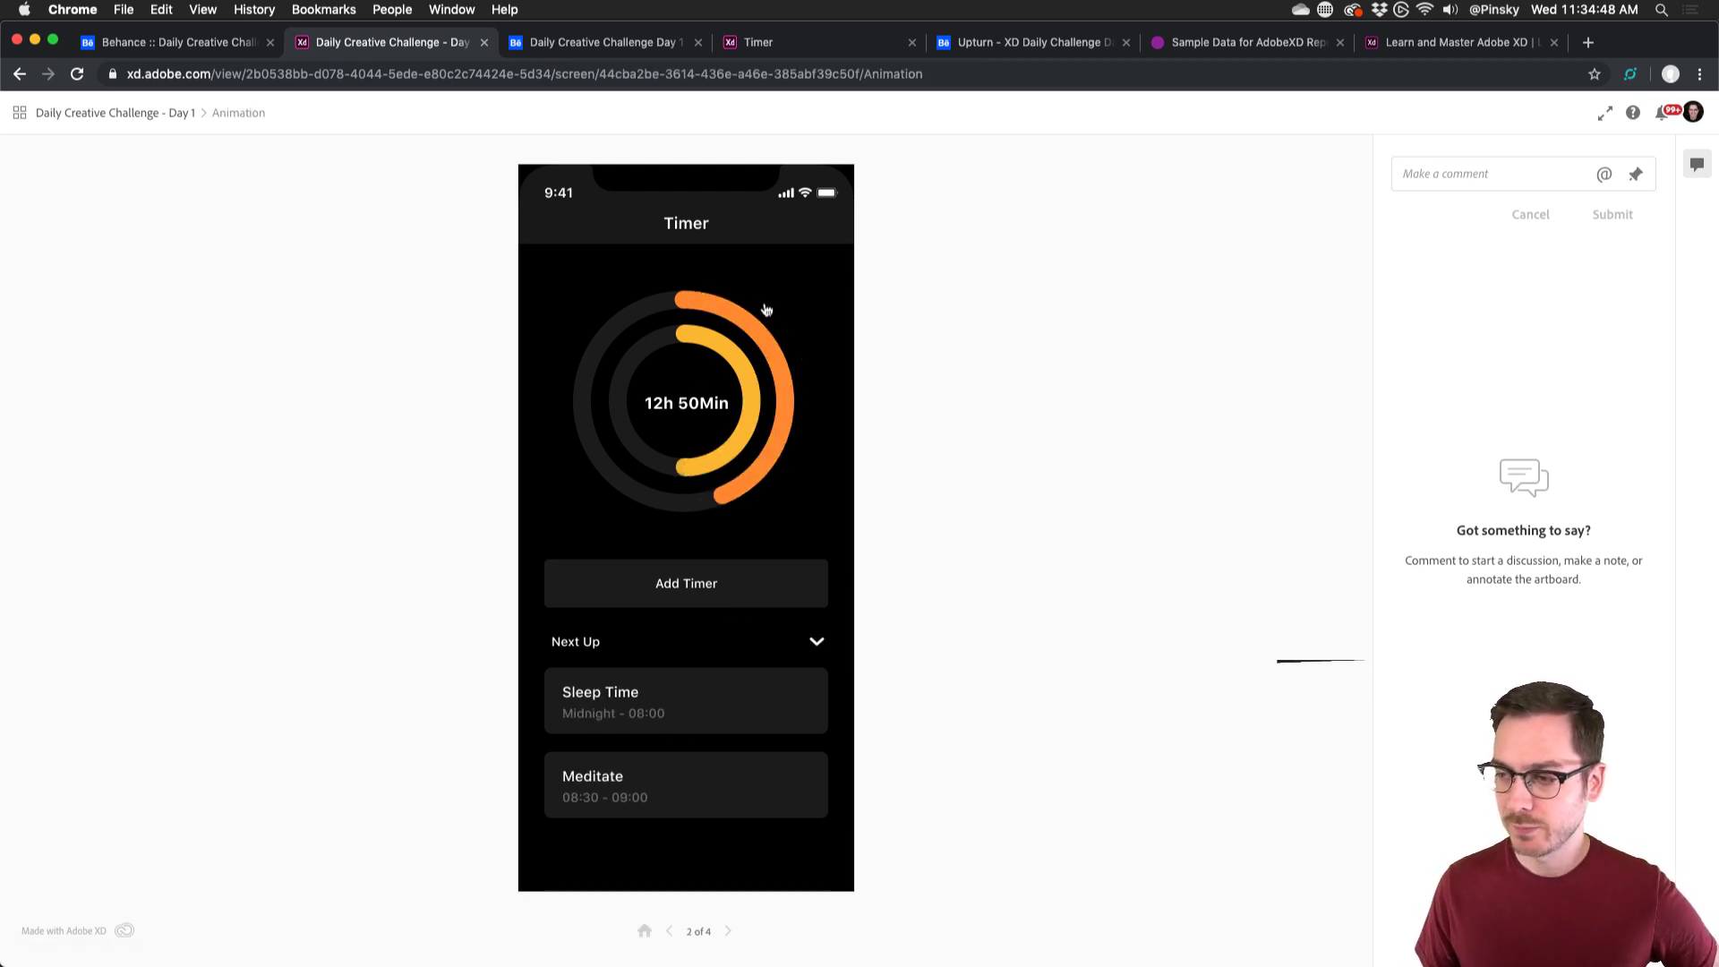
- Examine the Presentation timer project on Behance, including its presentation list and live stream schedule mockups
{"action": "left_click", "coordinate": [578, 42]}
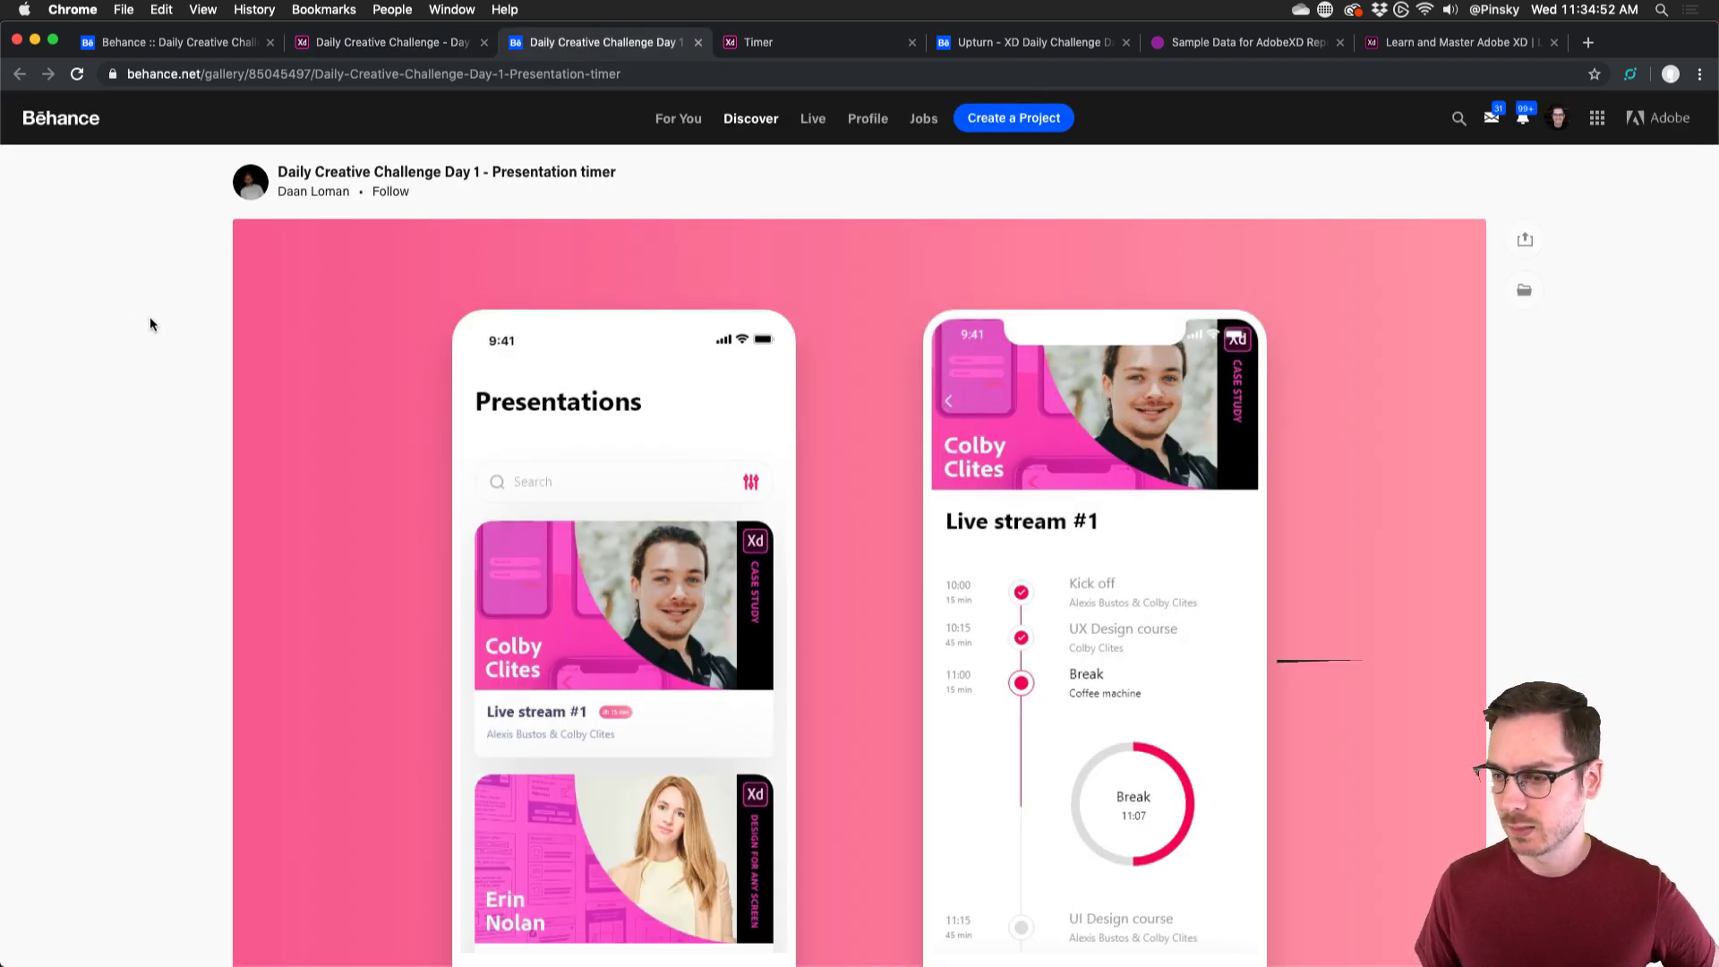
{"action": "scroll", "coordinate": [150, 324], "scroll_direction": "down", "scroll_amount": 2}
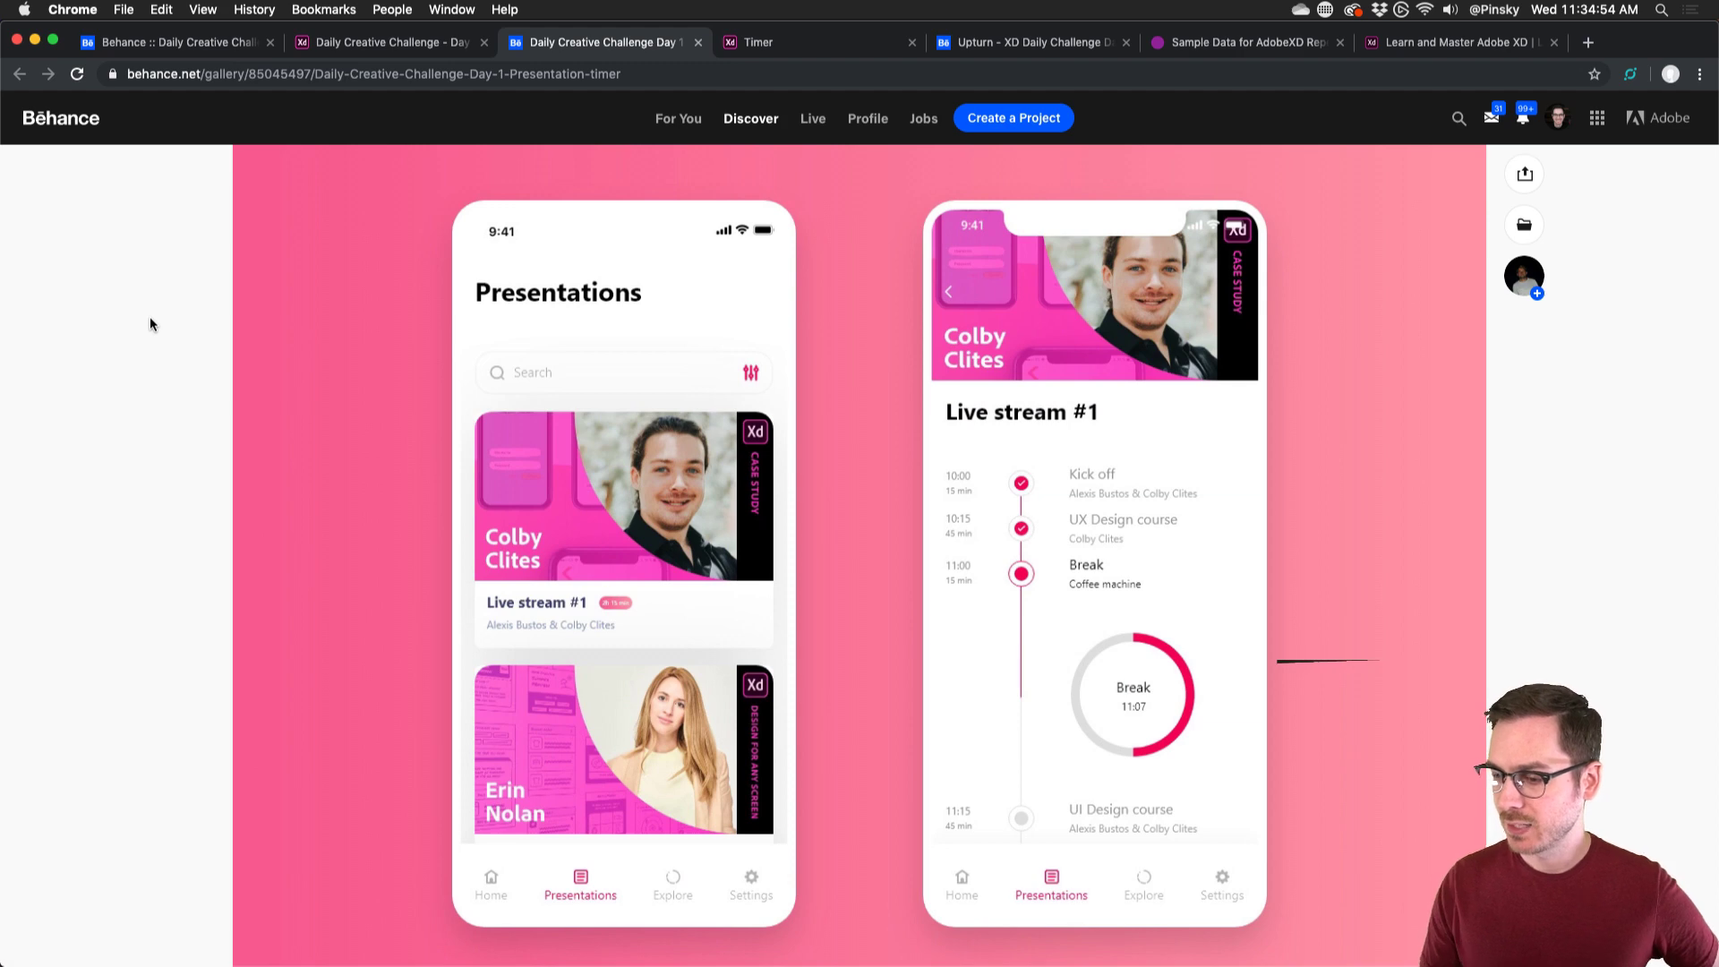
{"action": "scroll", "coordinate": [150, 319], "scroll_direction": "down", "scroll_amount": 3}
{"action": "scroll", "coordinate": [149, 319], "scroll_direction": "up", "scroll_amount": 4}
{"action": "scroll", "coordinate": [150, 318], "scroll_direction": "down", "scroll_amount": 2}
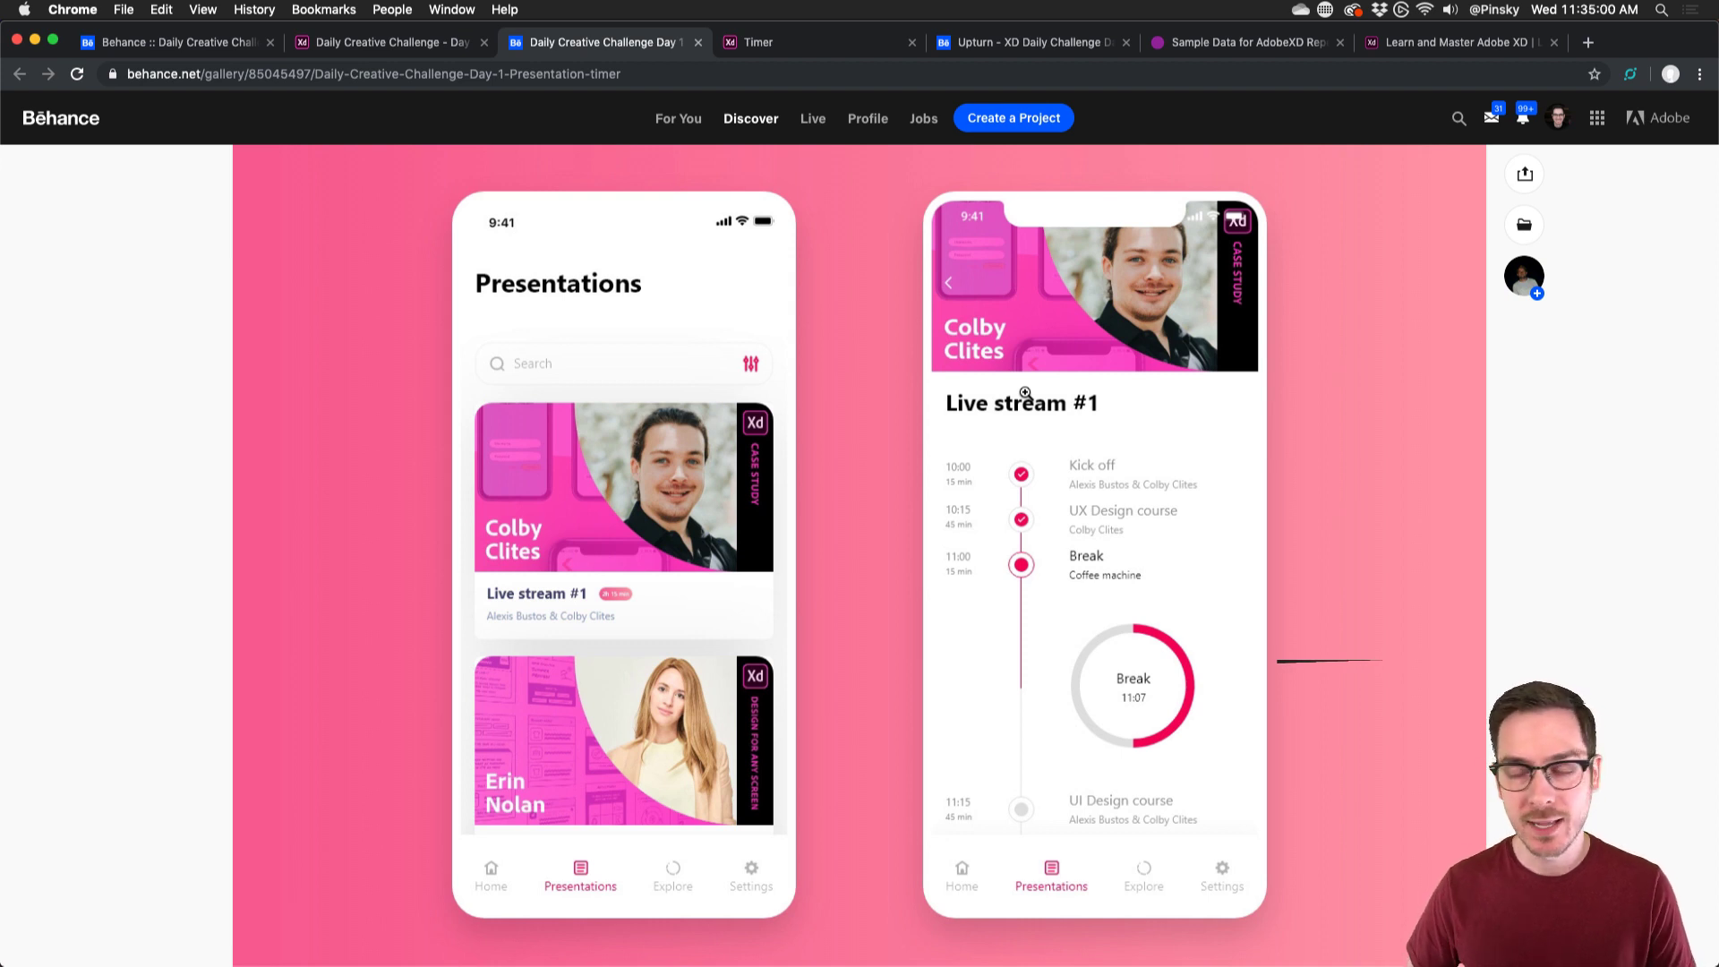
{"action": "scroll", "coordinate": [1025, 392], "scroll_direction": "down", "scroll_amount": 3}
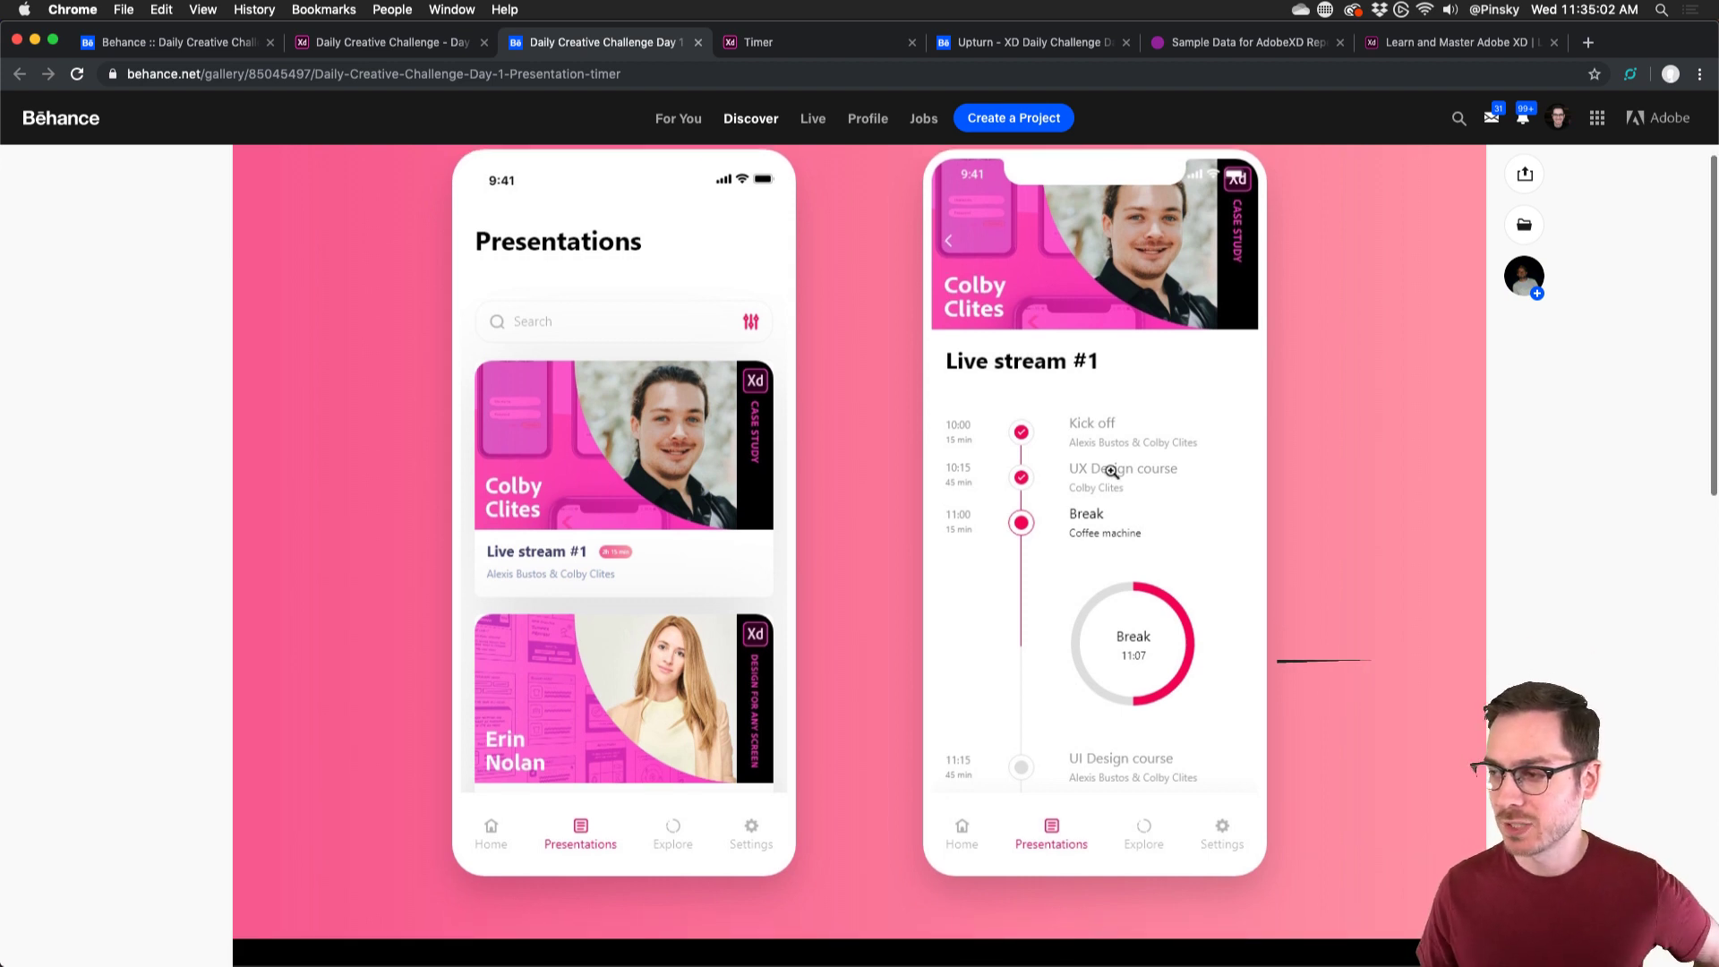
{"action": "scroll", "coordinate": [1201, 440], "scroll_direction": "up", "scroll_amount": 2}
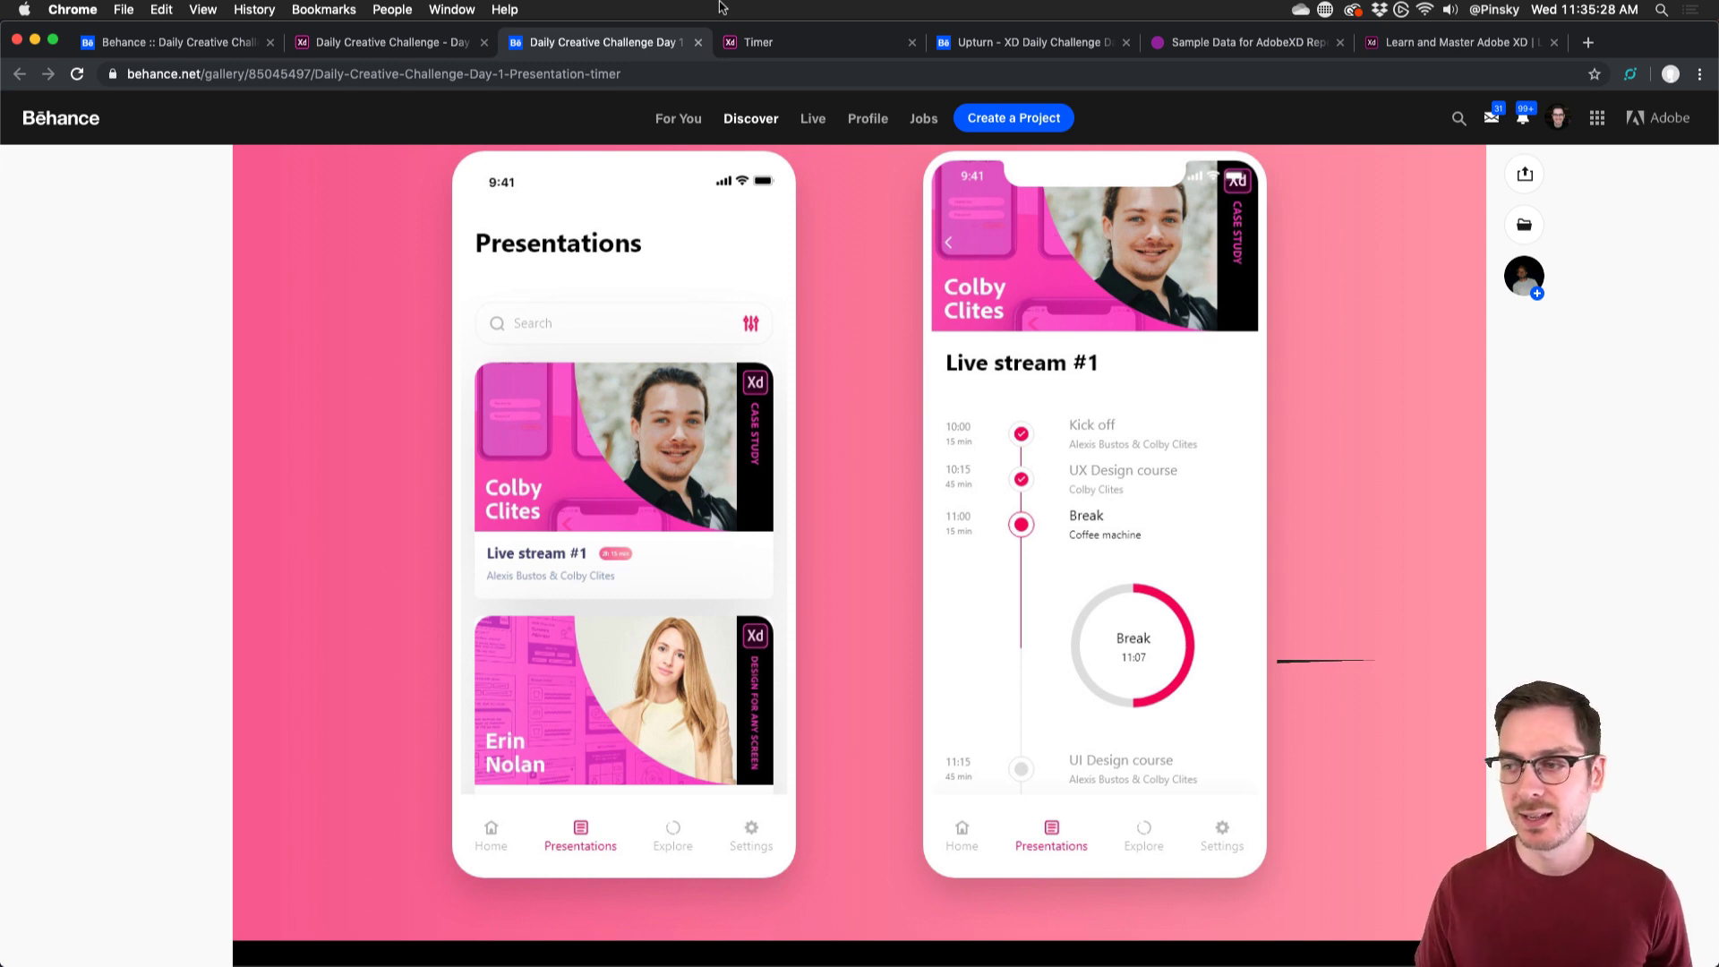
- Open the Timer prototype and switch back and forth between the Procrastinating and Math Exercise entries inside the timer ring
{"action": "left_click", "coordinate": [779, 40]}
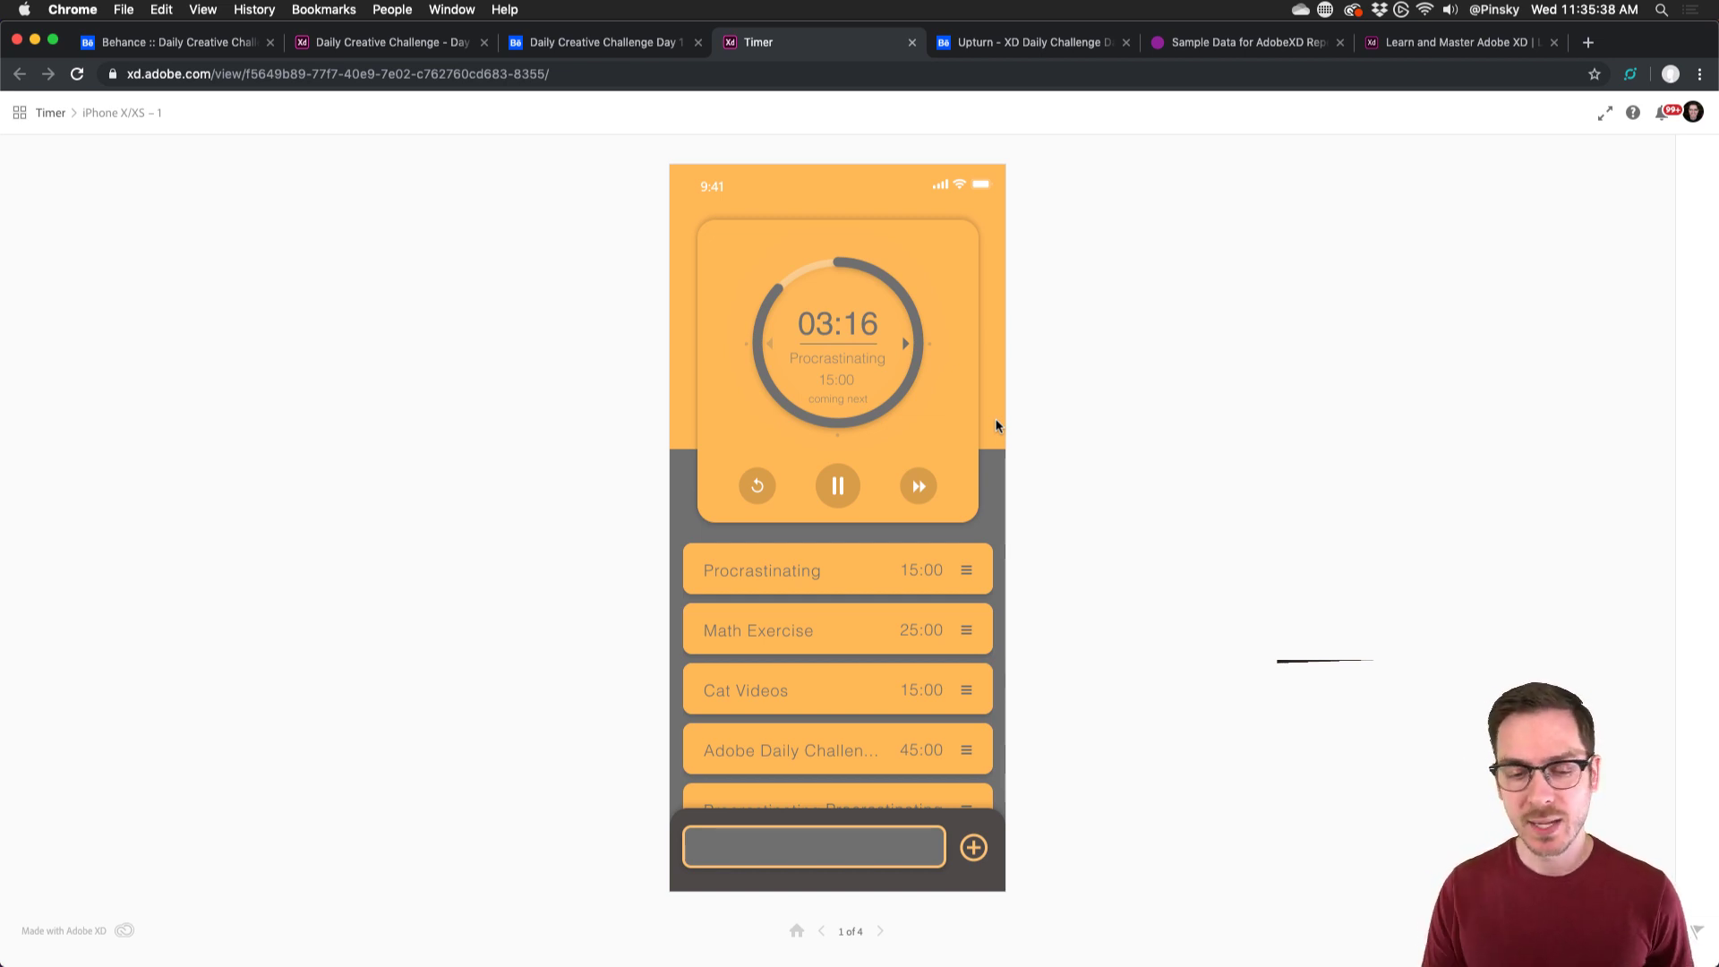
{"action": "left_click", "coordinate": [906, 343]}
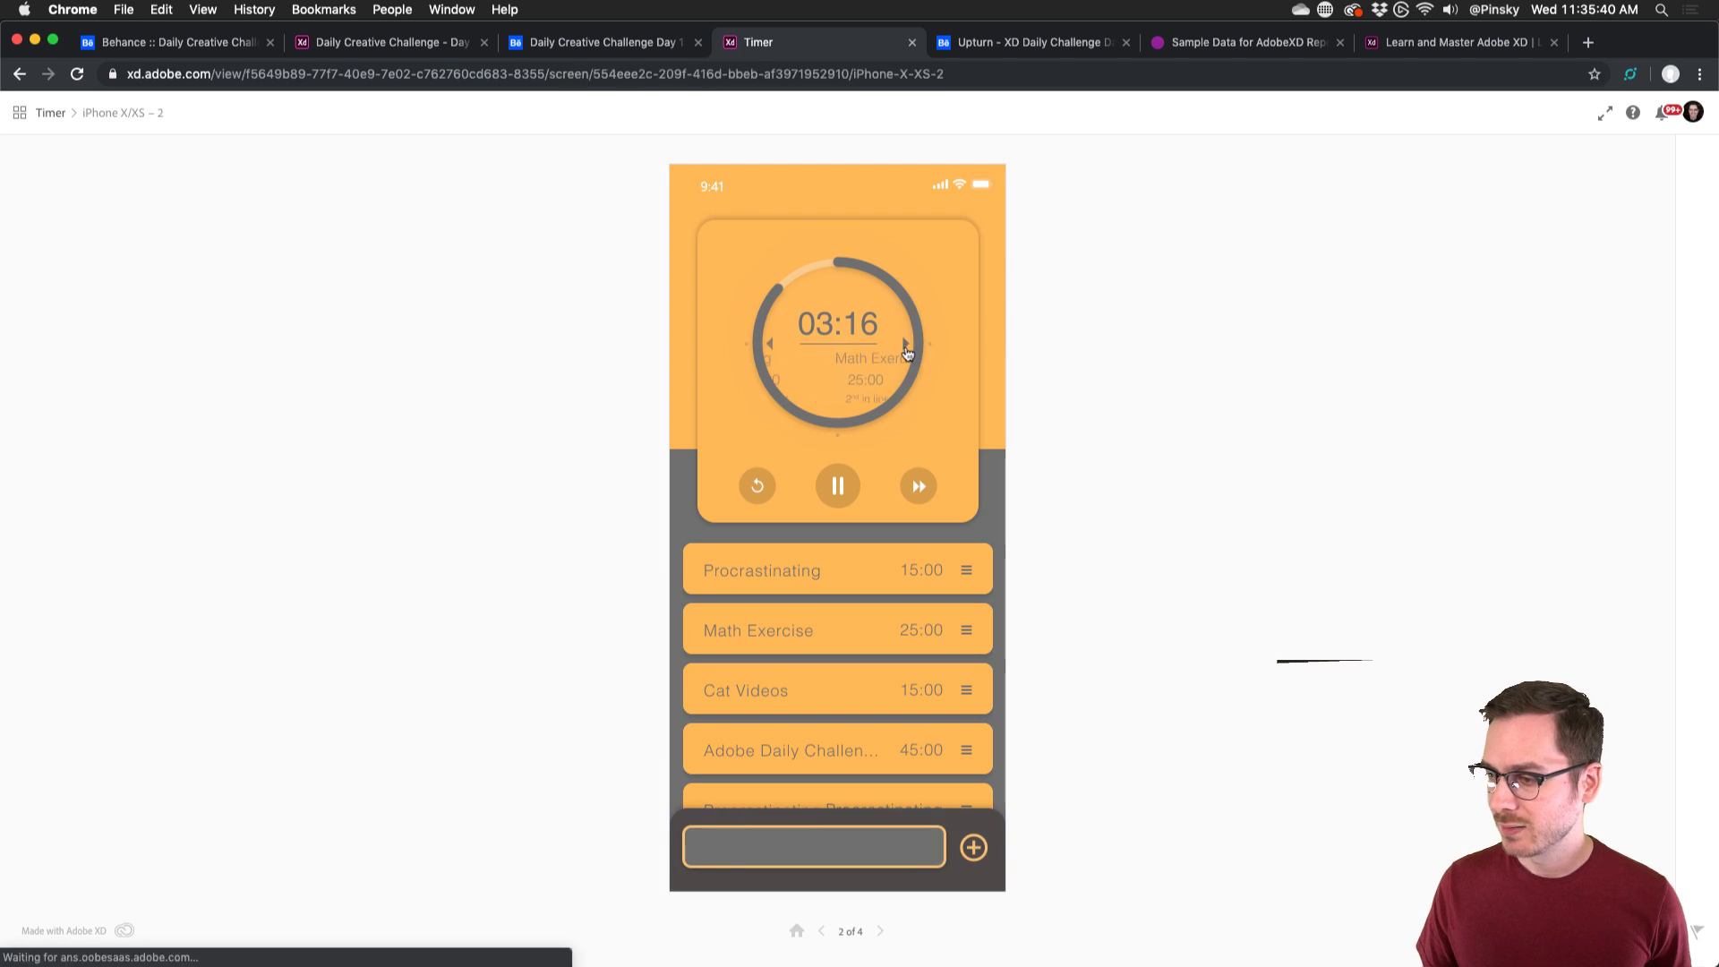
{"action": "left_click", "coordinate": [769, 344]}
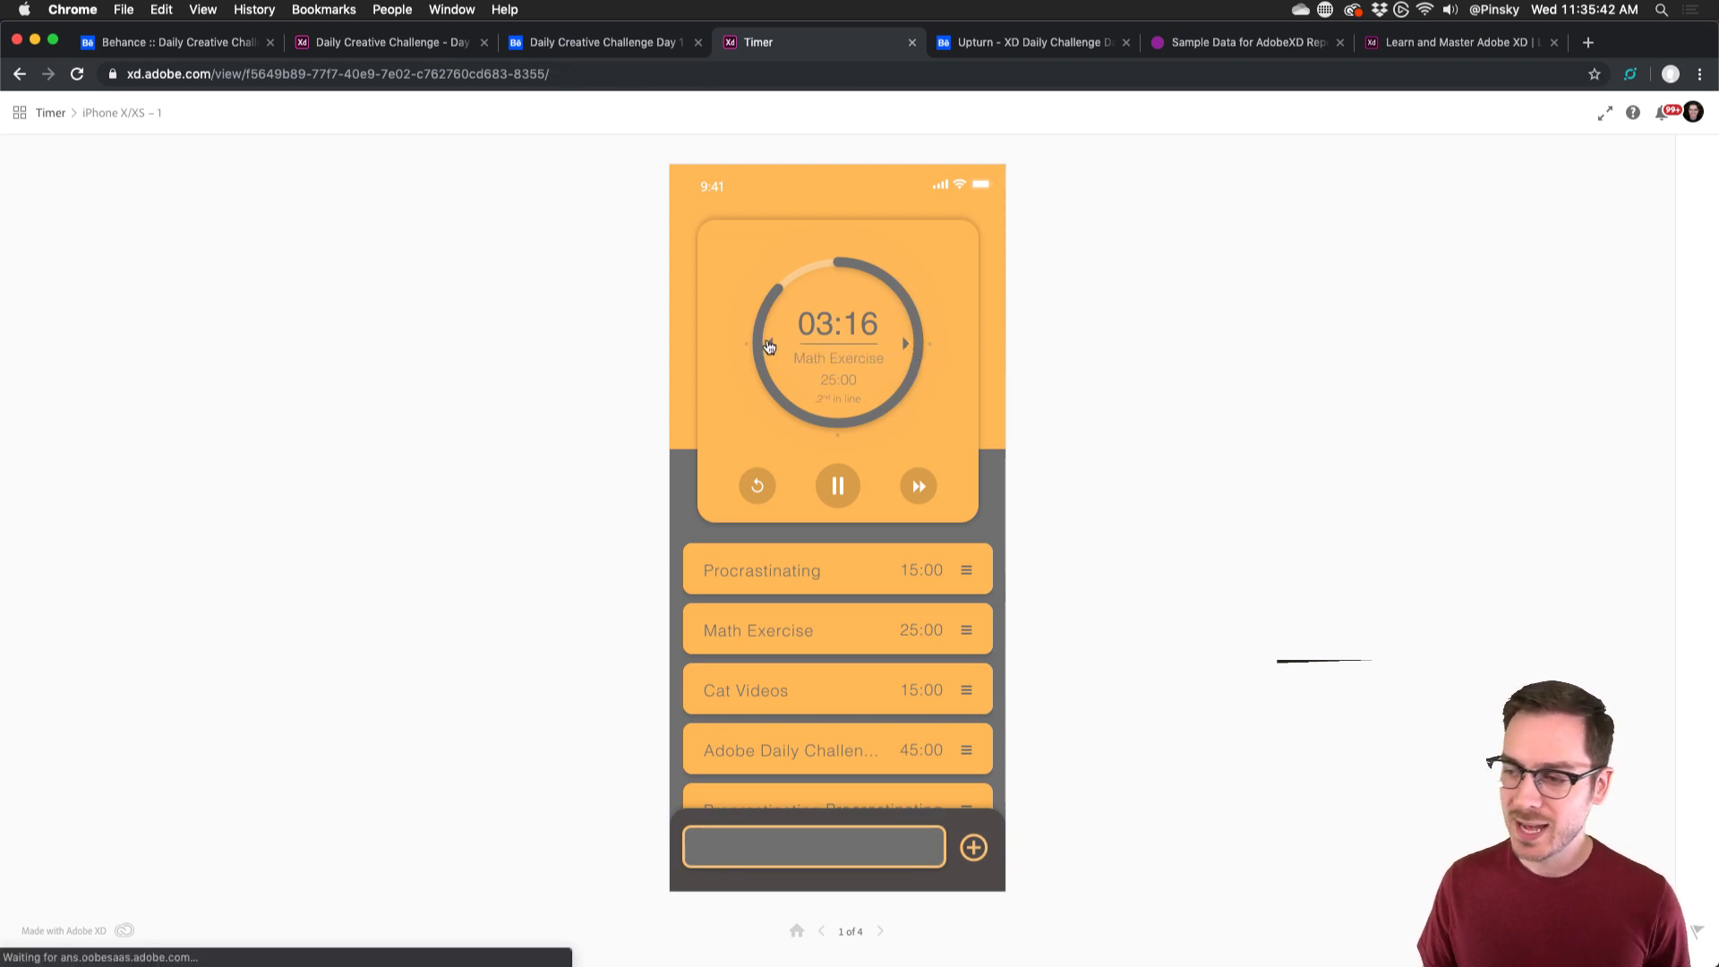
{"action": "left_click", "coordinate": [906, 343]}
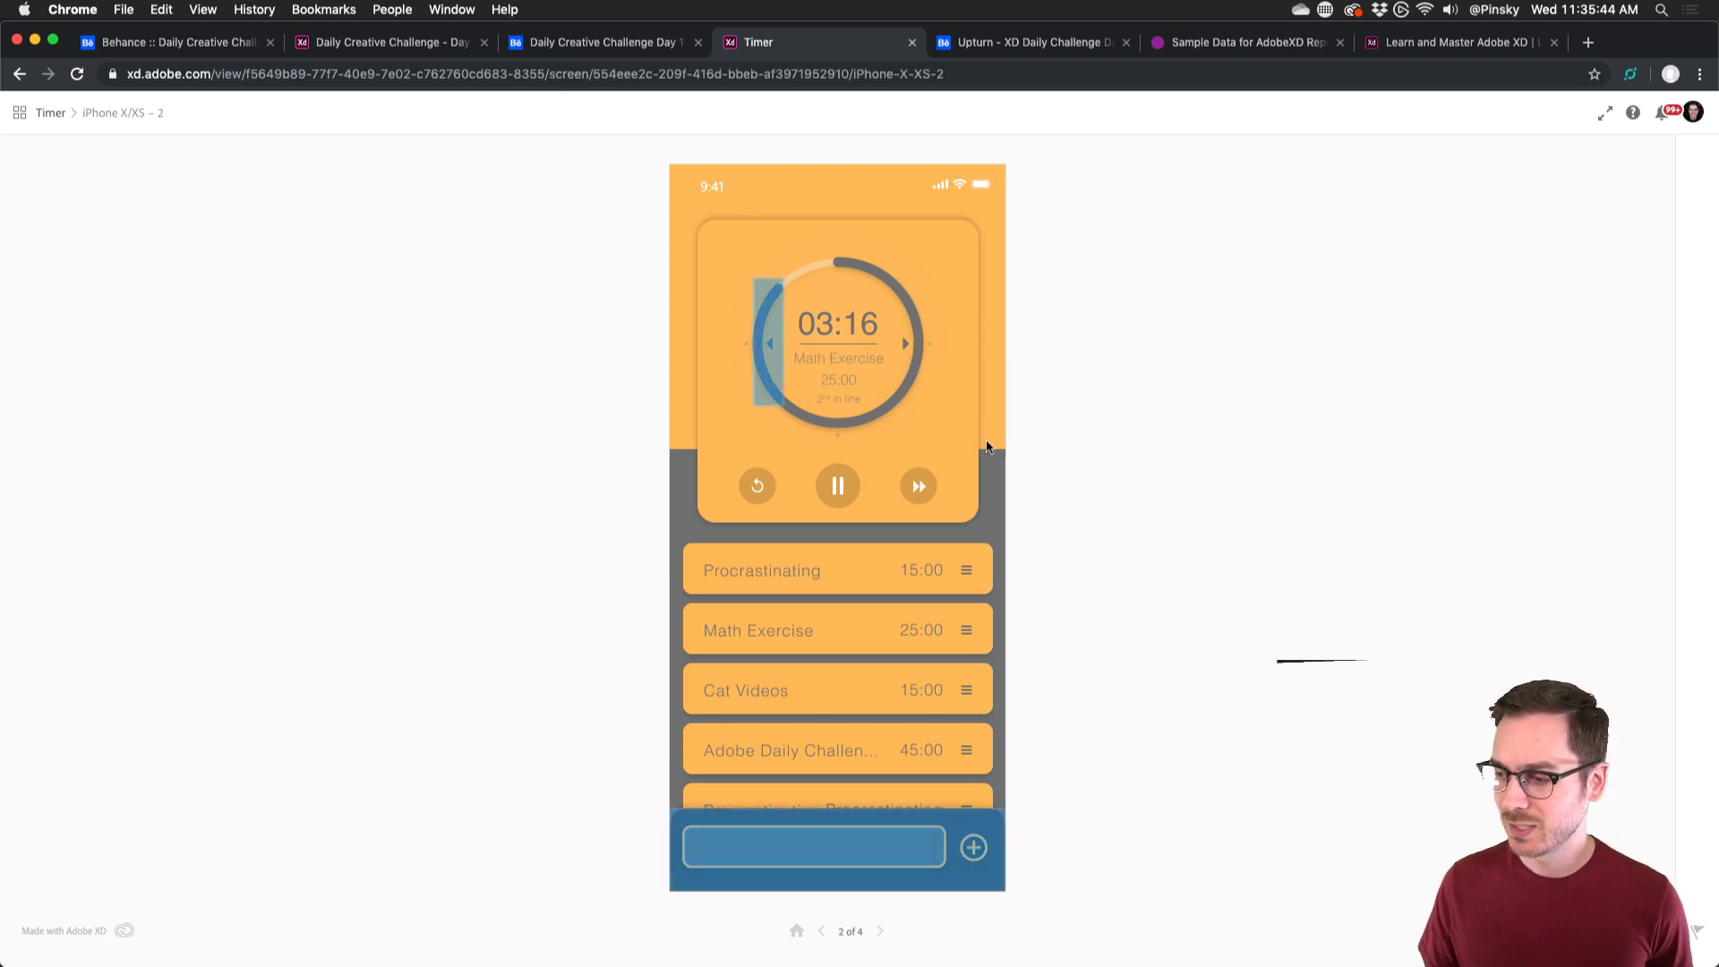
{"action": "left_click", "coordinate": [769, 344]}
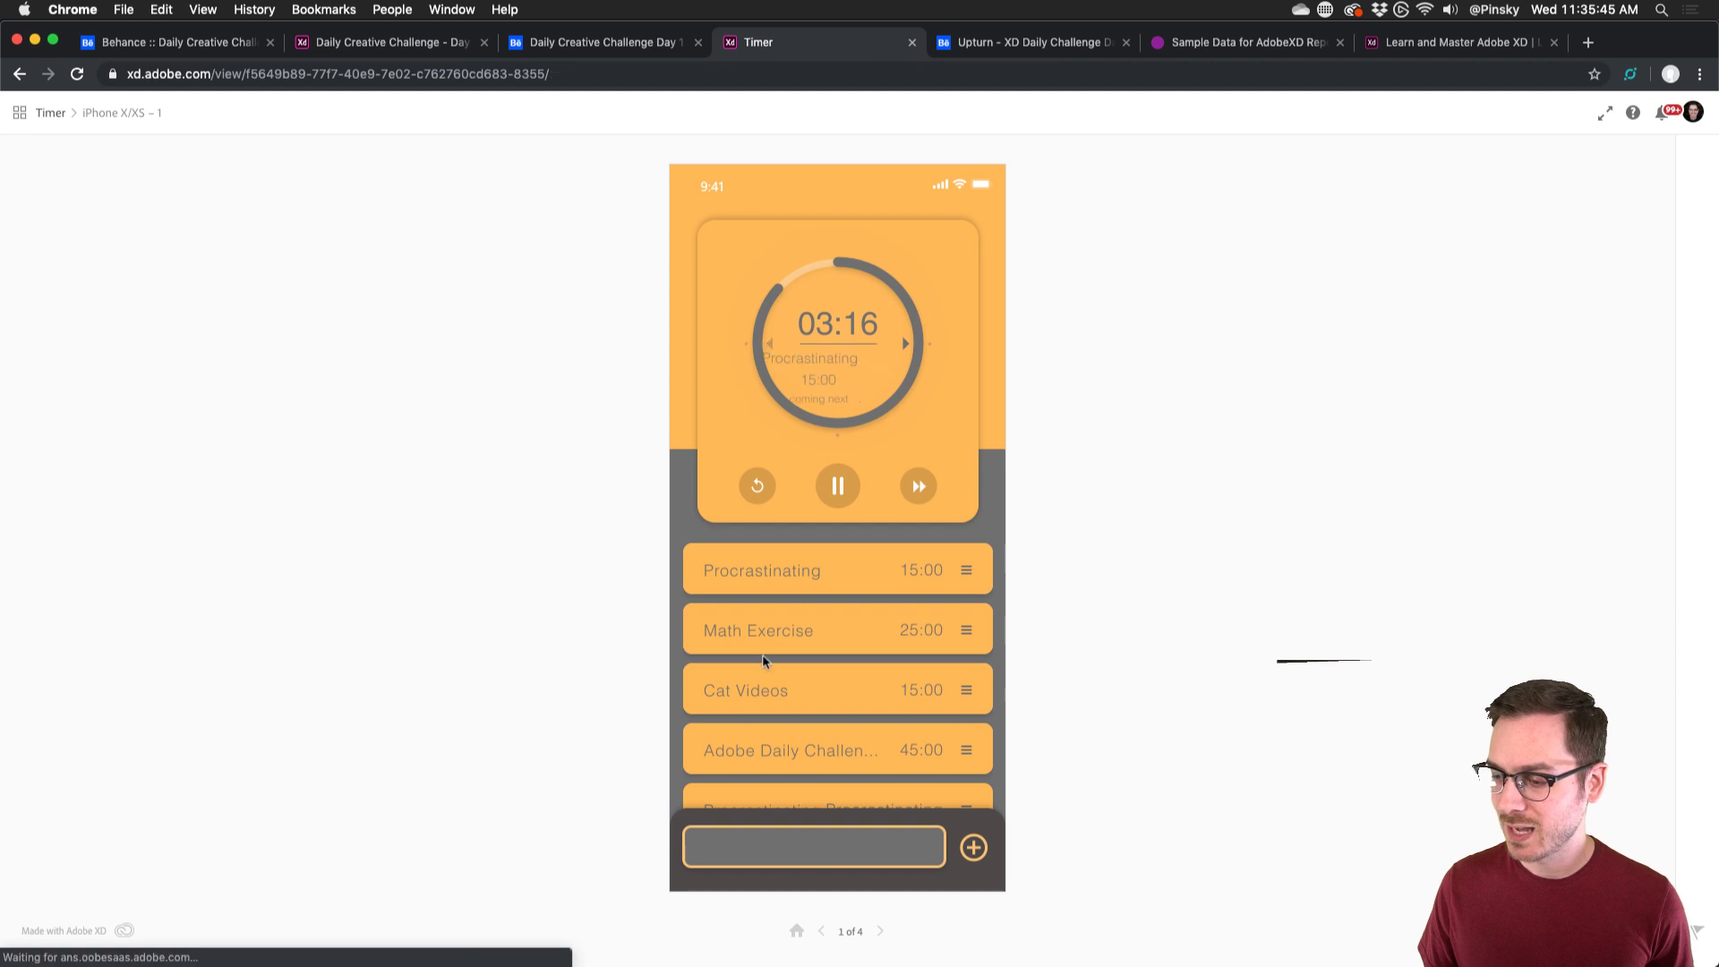
- Test the Timer prototype's new-entry panel by opening and closing it repeatedly, ending on the main timer screen
{"action": "left_click", "coordinate": [800, 848]}
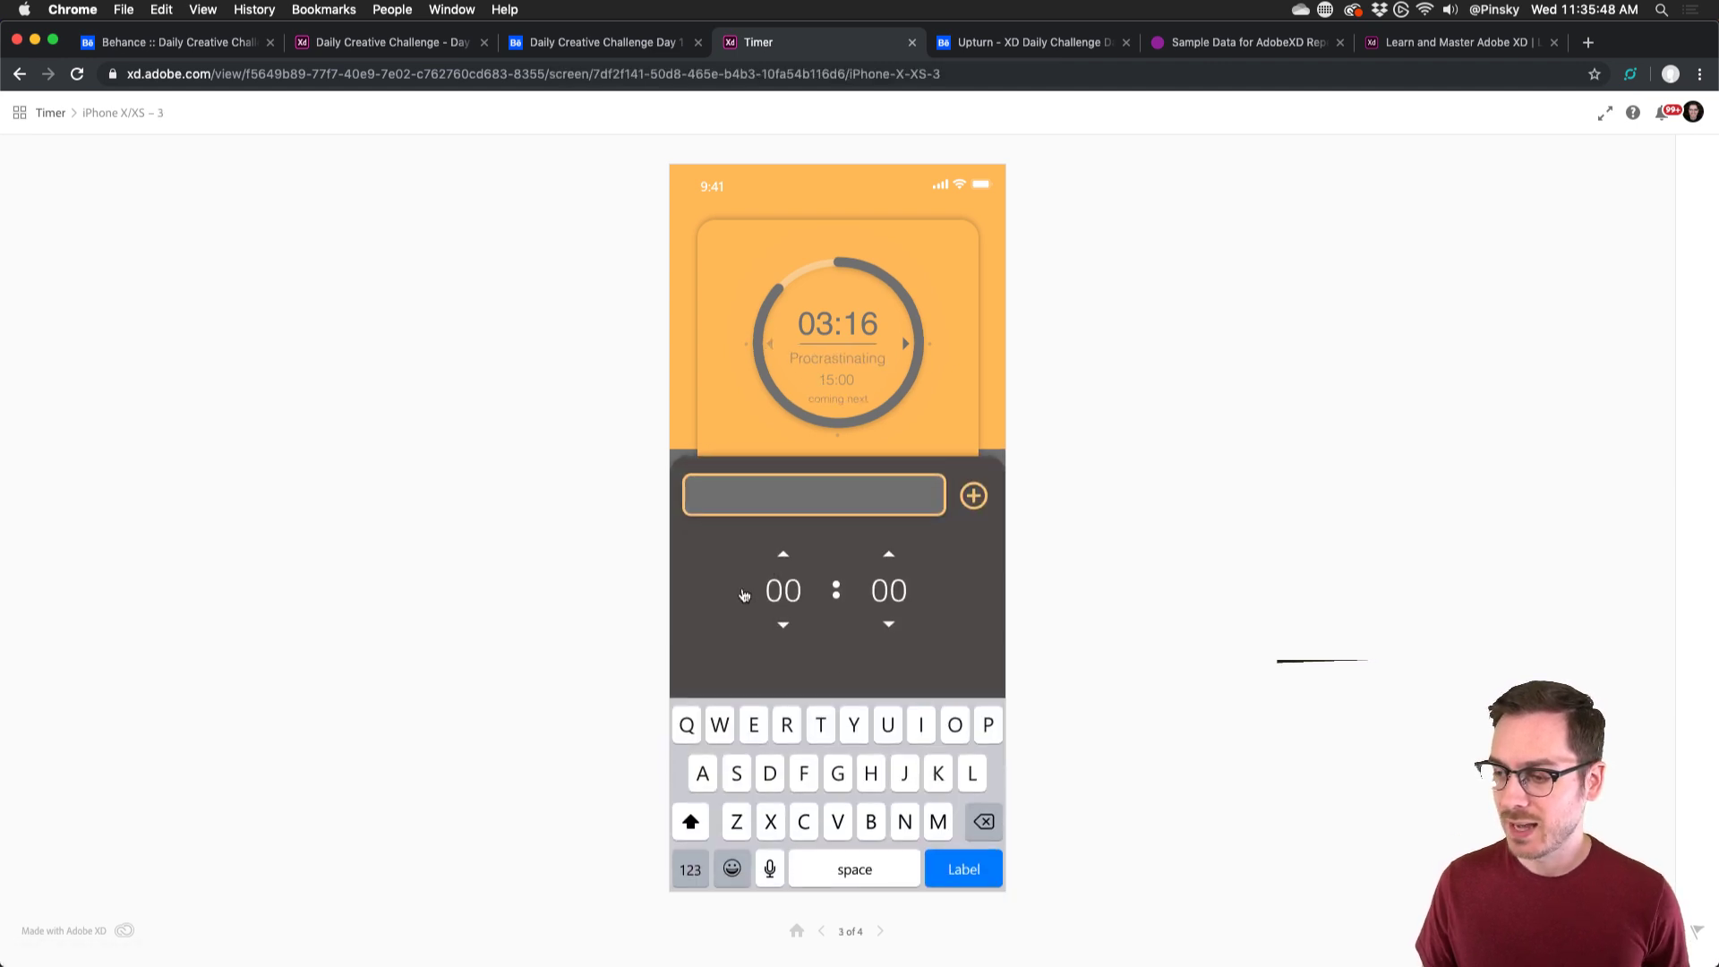
{"action": "left_click", "coordinate": [742, 597]}
{"action": "left_click", "coordinate": [852, 844]}
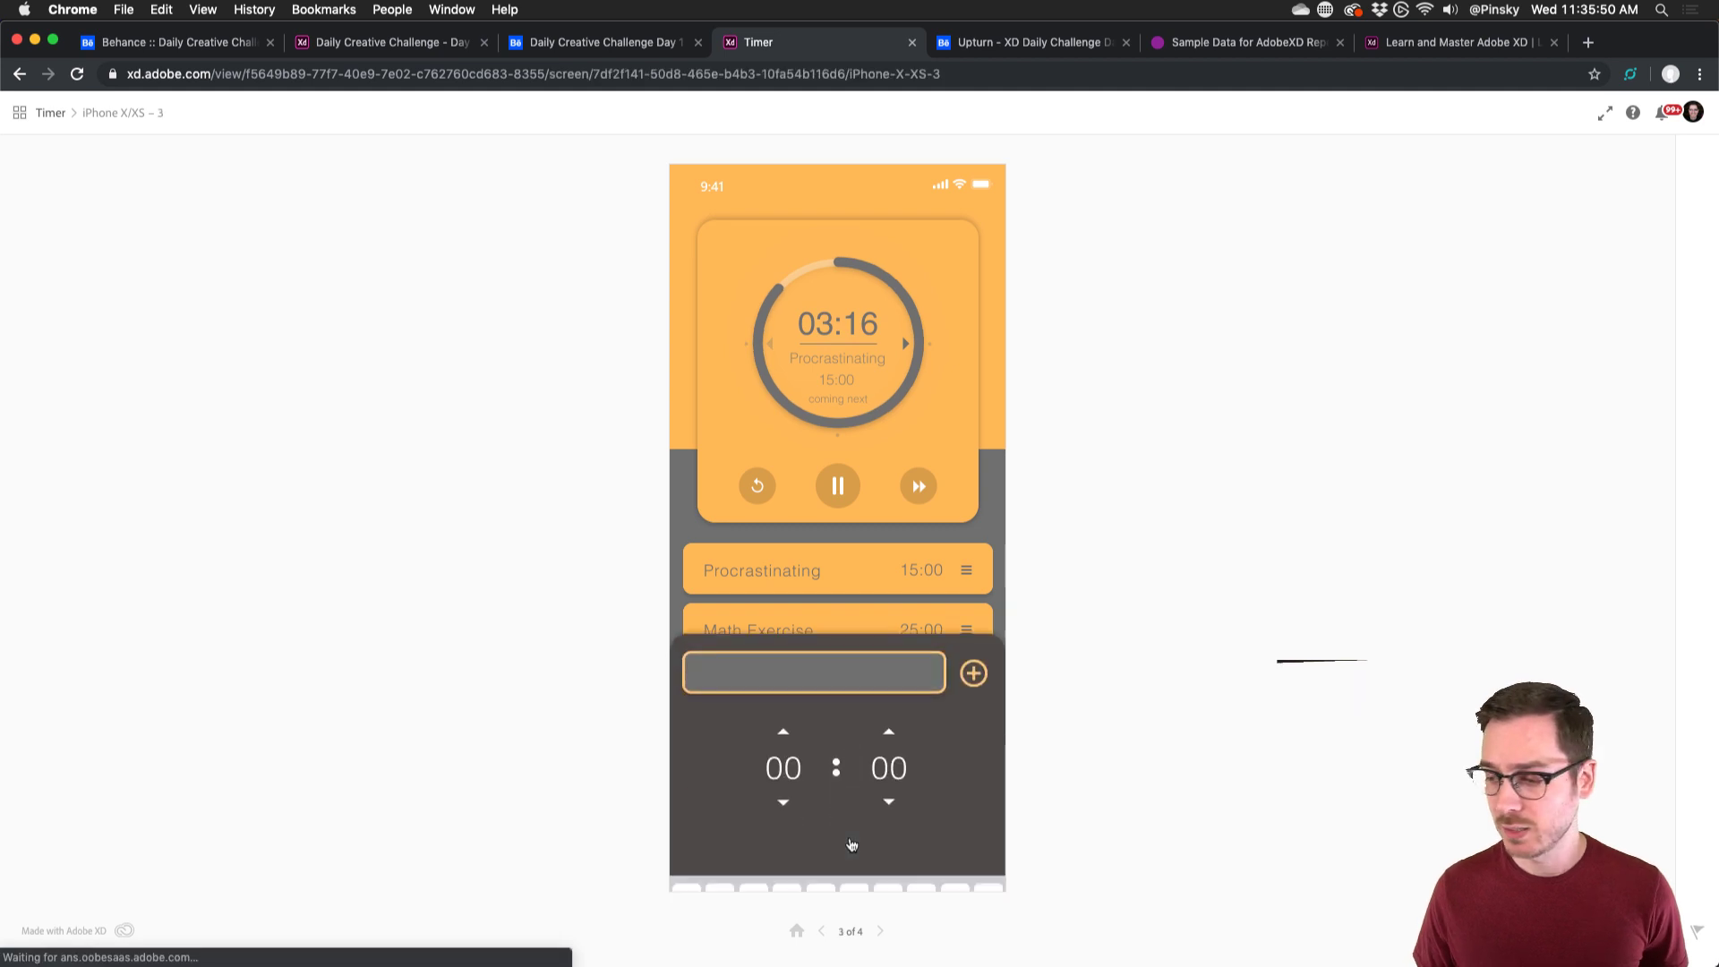
{"action": "left_click", "coordinate": [736, 604]}
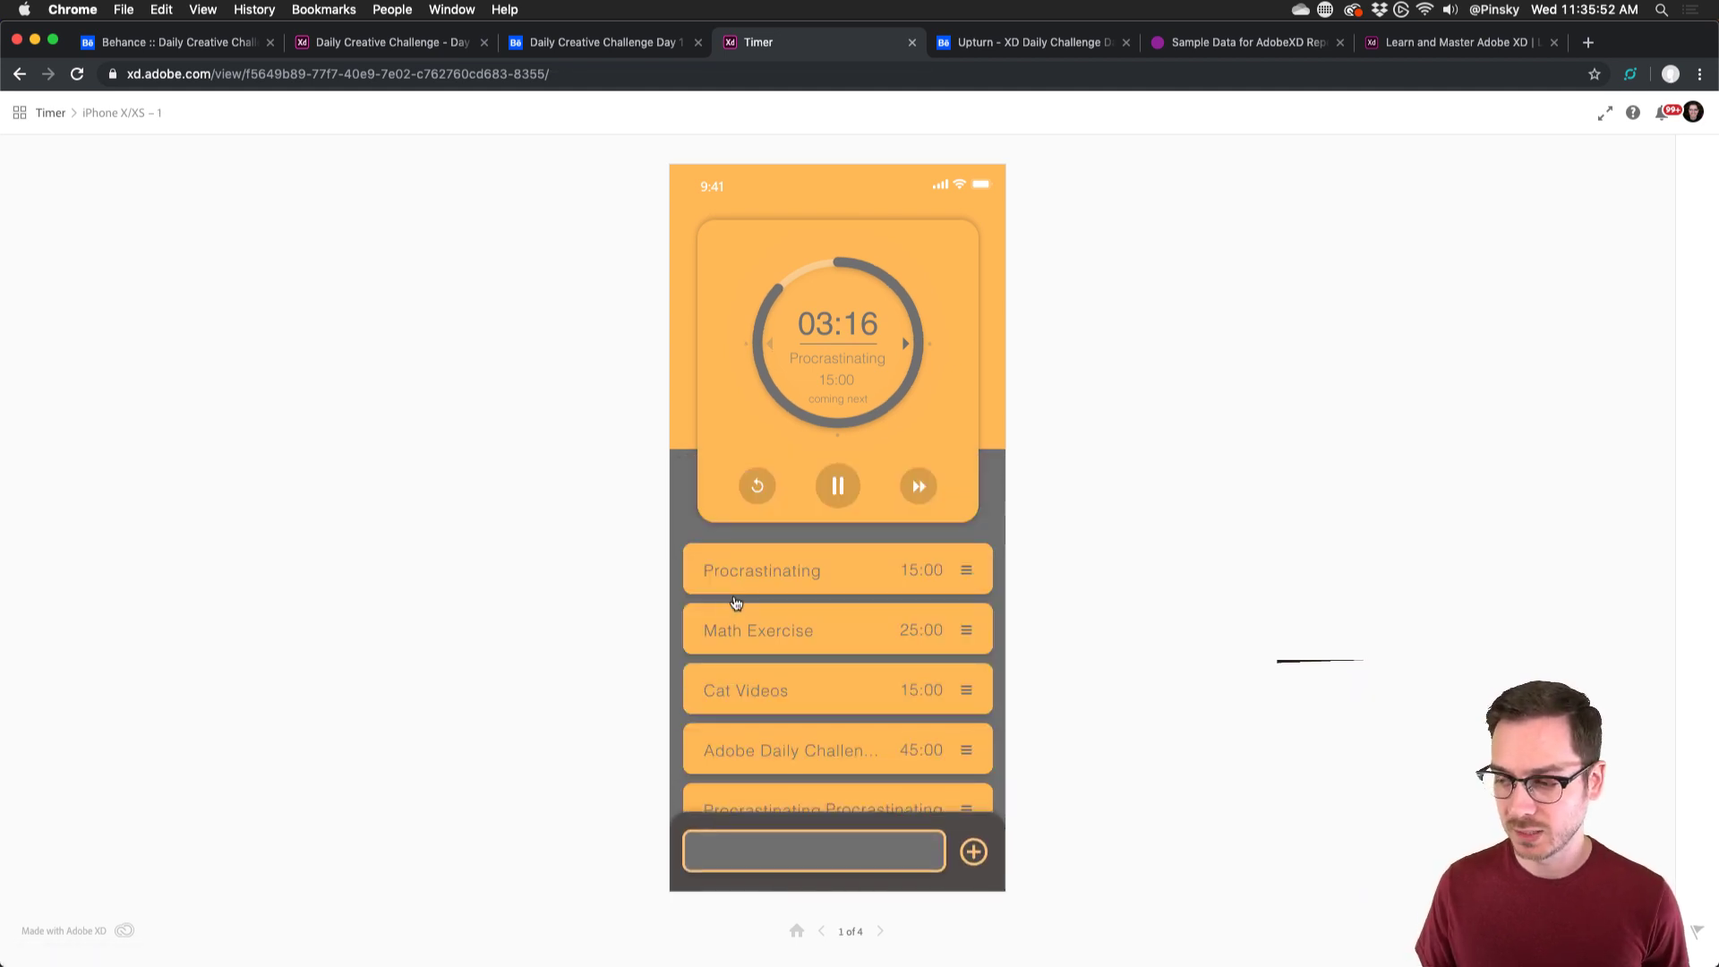
{"action": "left_click", "coordinate": [789, 845]}
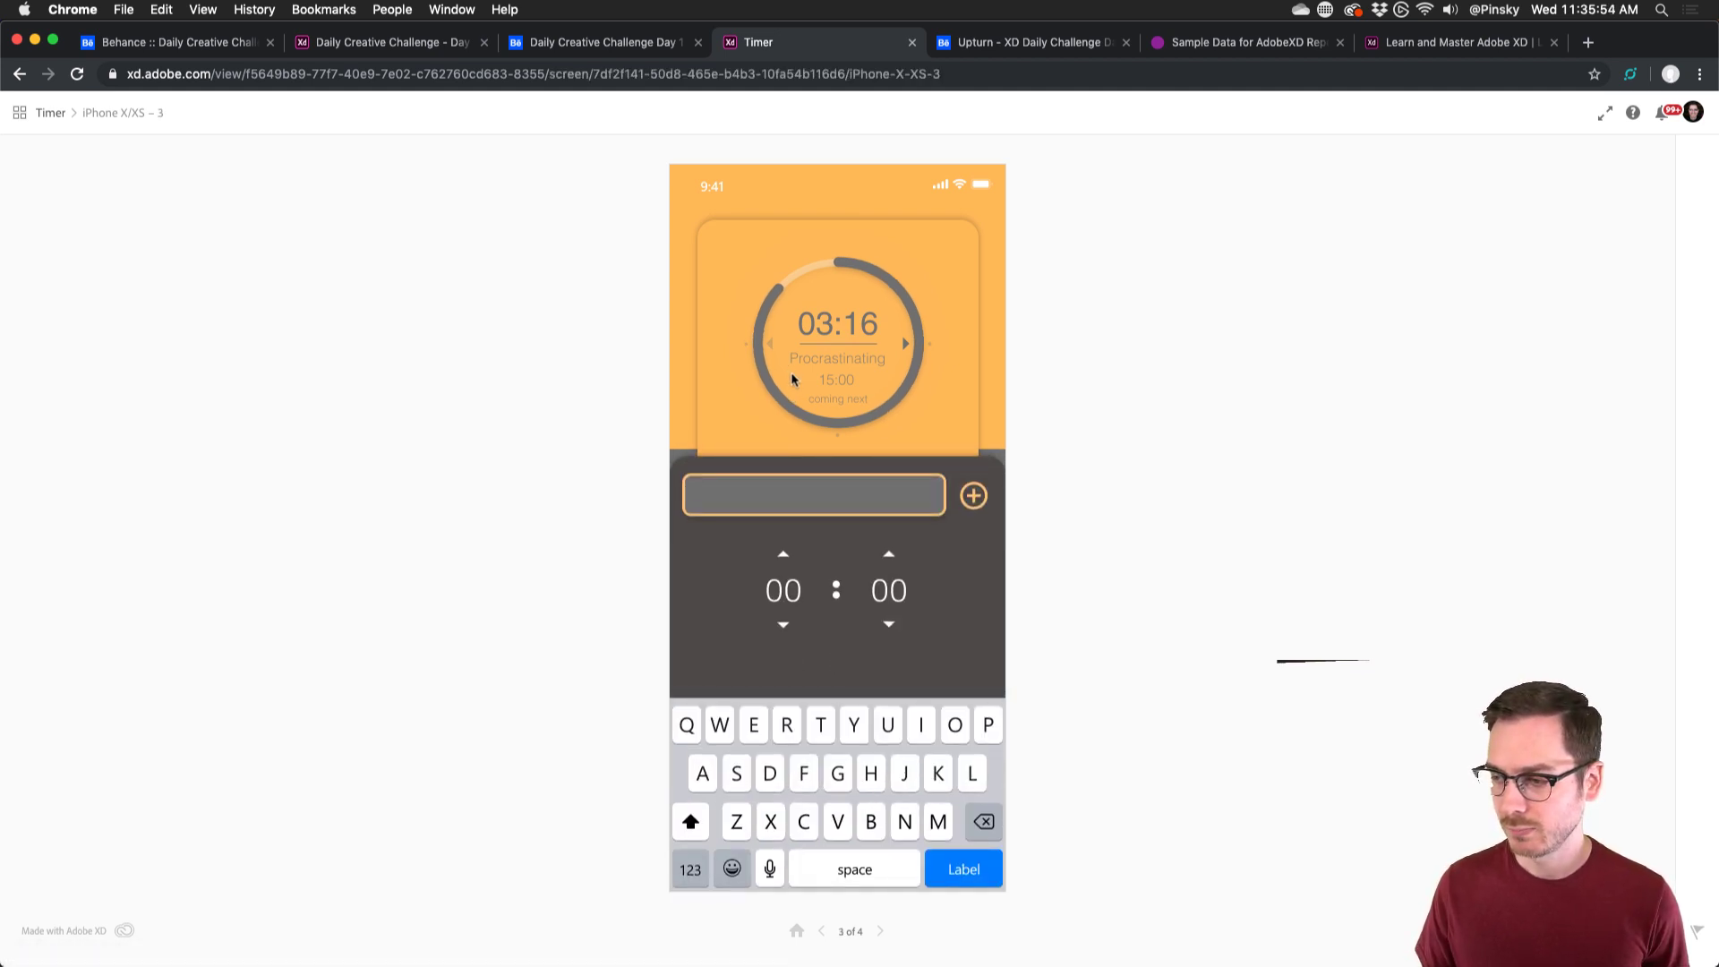
{"action": "left_click", "coordinate": [760, 574]}
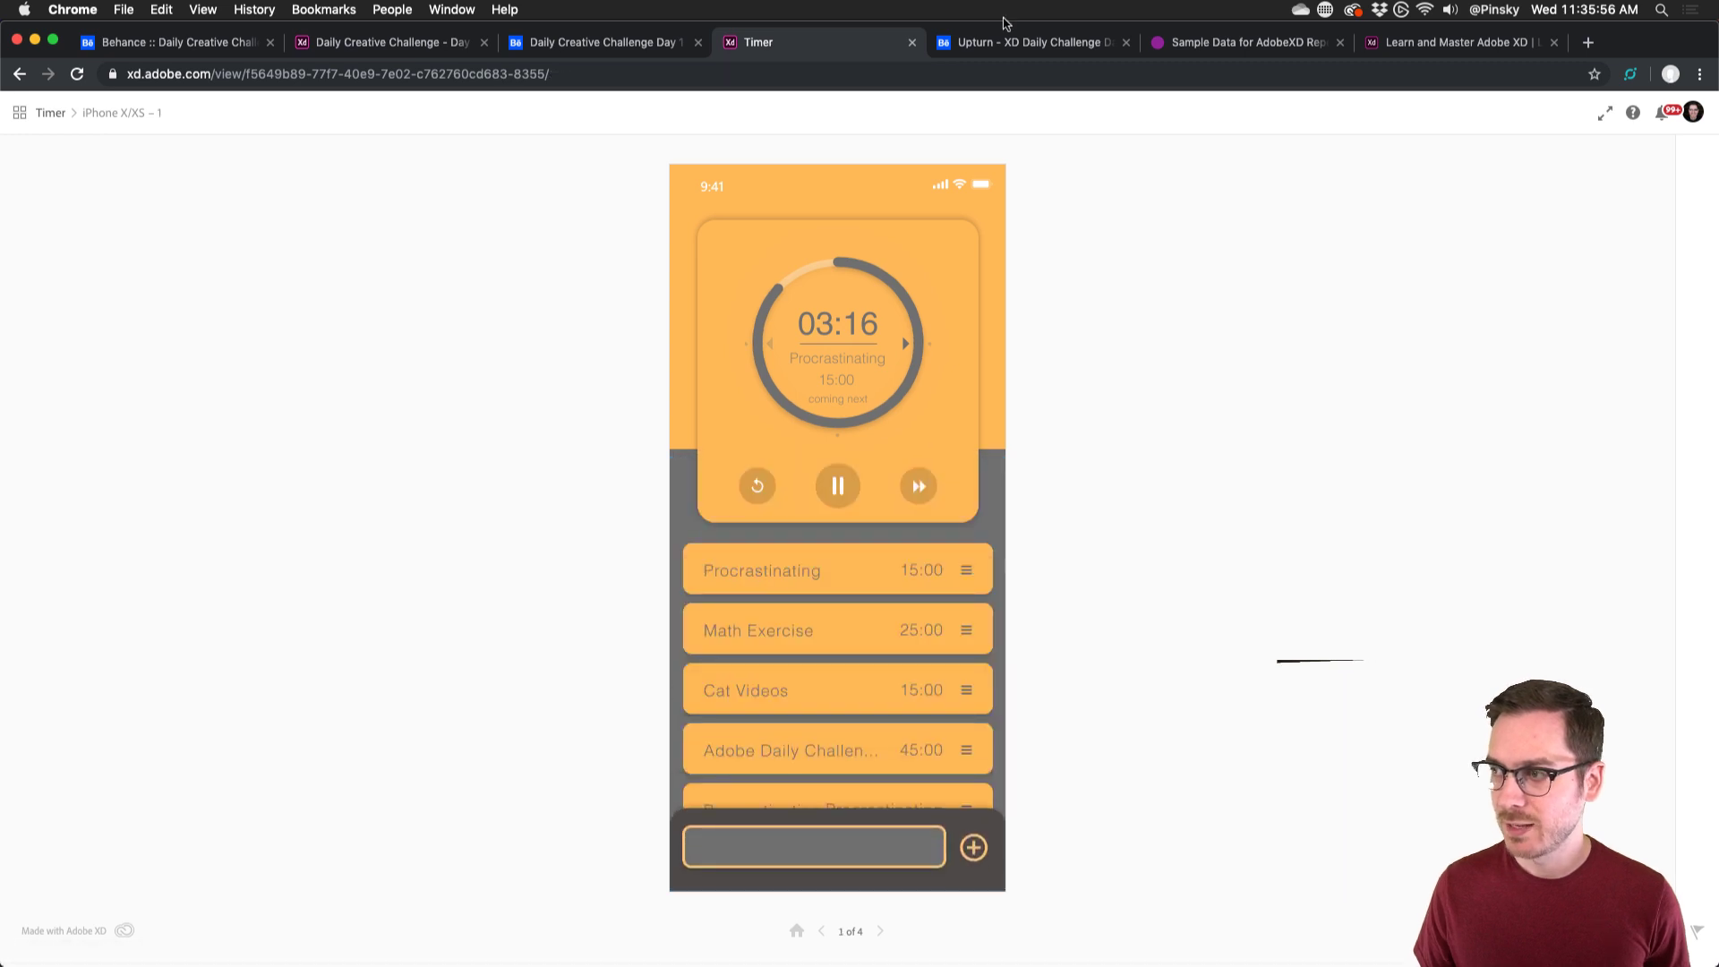
- Examine the Upturn Day 1 project on Behance, including its hourglass timer description, phone mockups and embedded prototype video
{"action": "left_click", "coordinate": [1002, 49]}
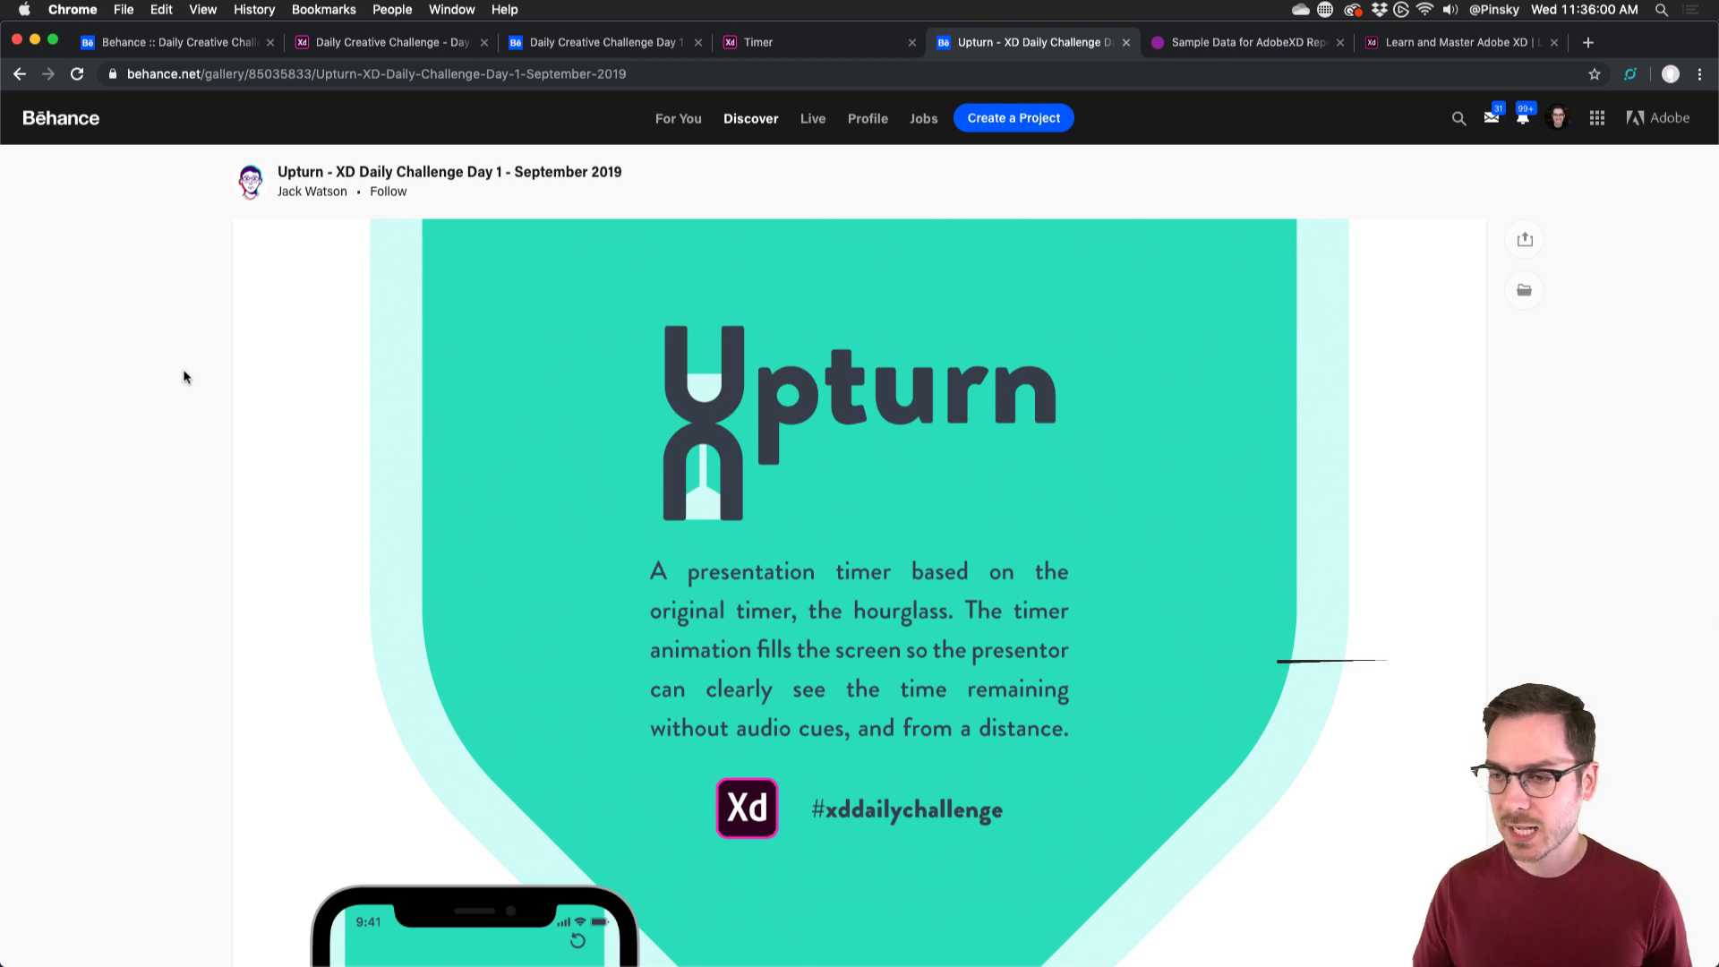
{"action": "scroll", "coordinate": [186, 376], "scroll_direction": "down", "scroll_amount": 6}
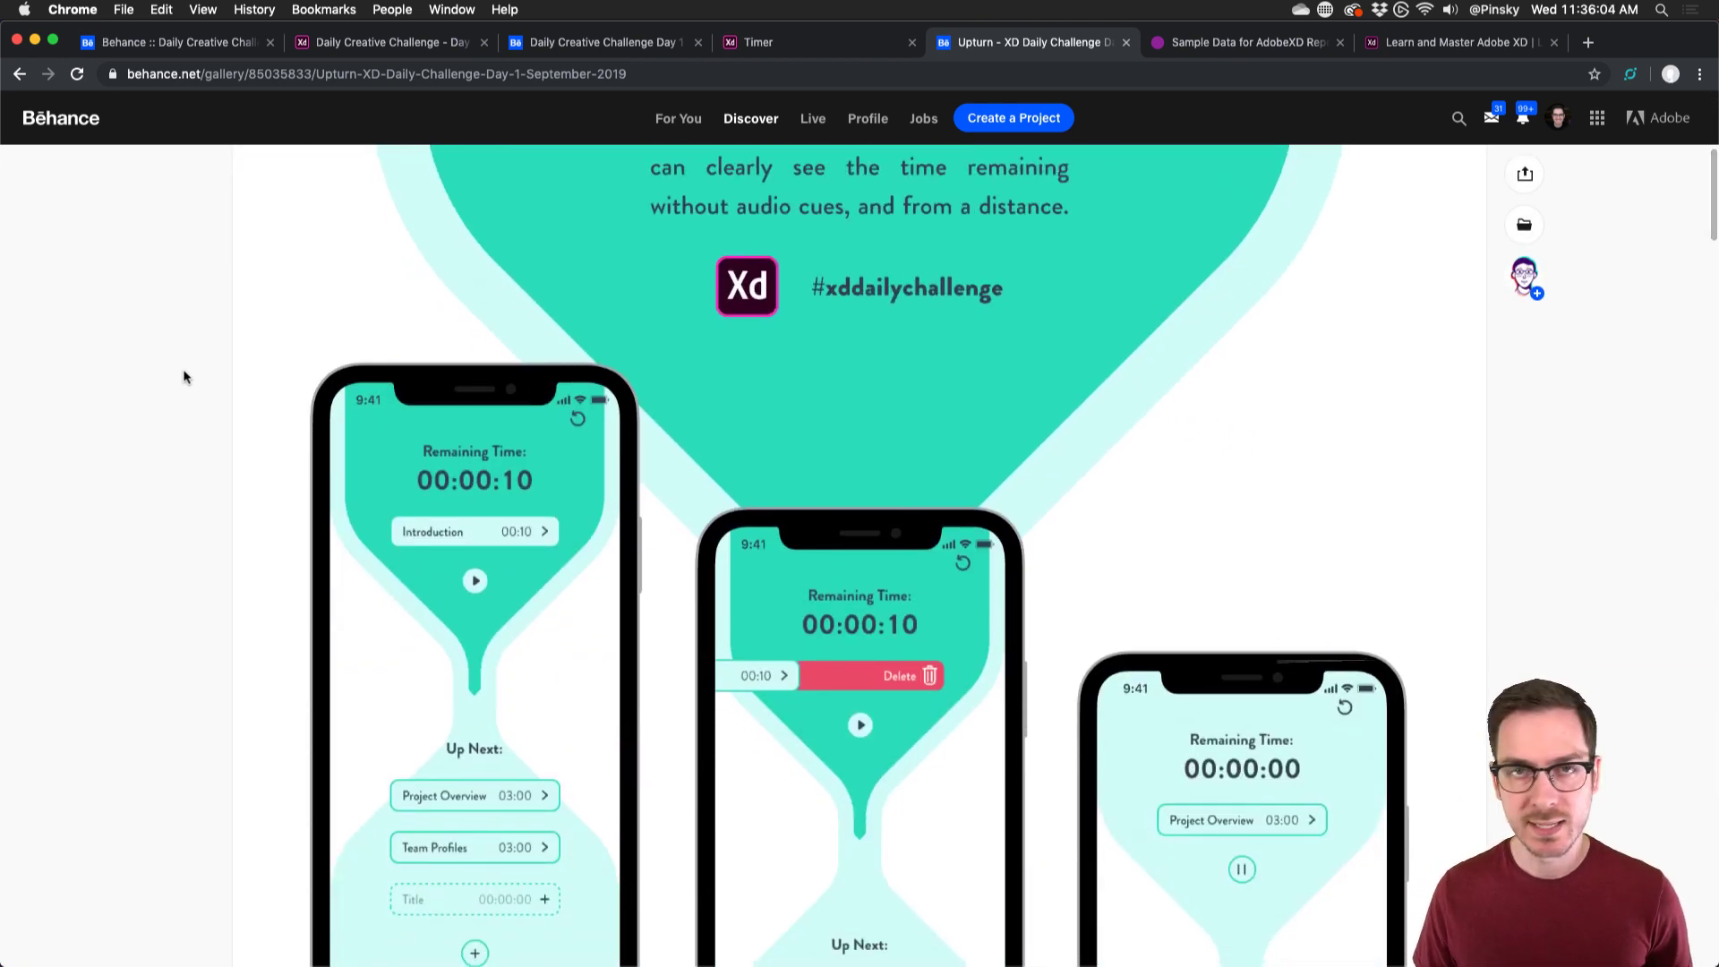
{"action": "scroll", "coordinate": [186, 376], "scroll_direction": "down", "scroll_amount": 2}
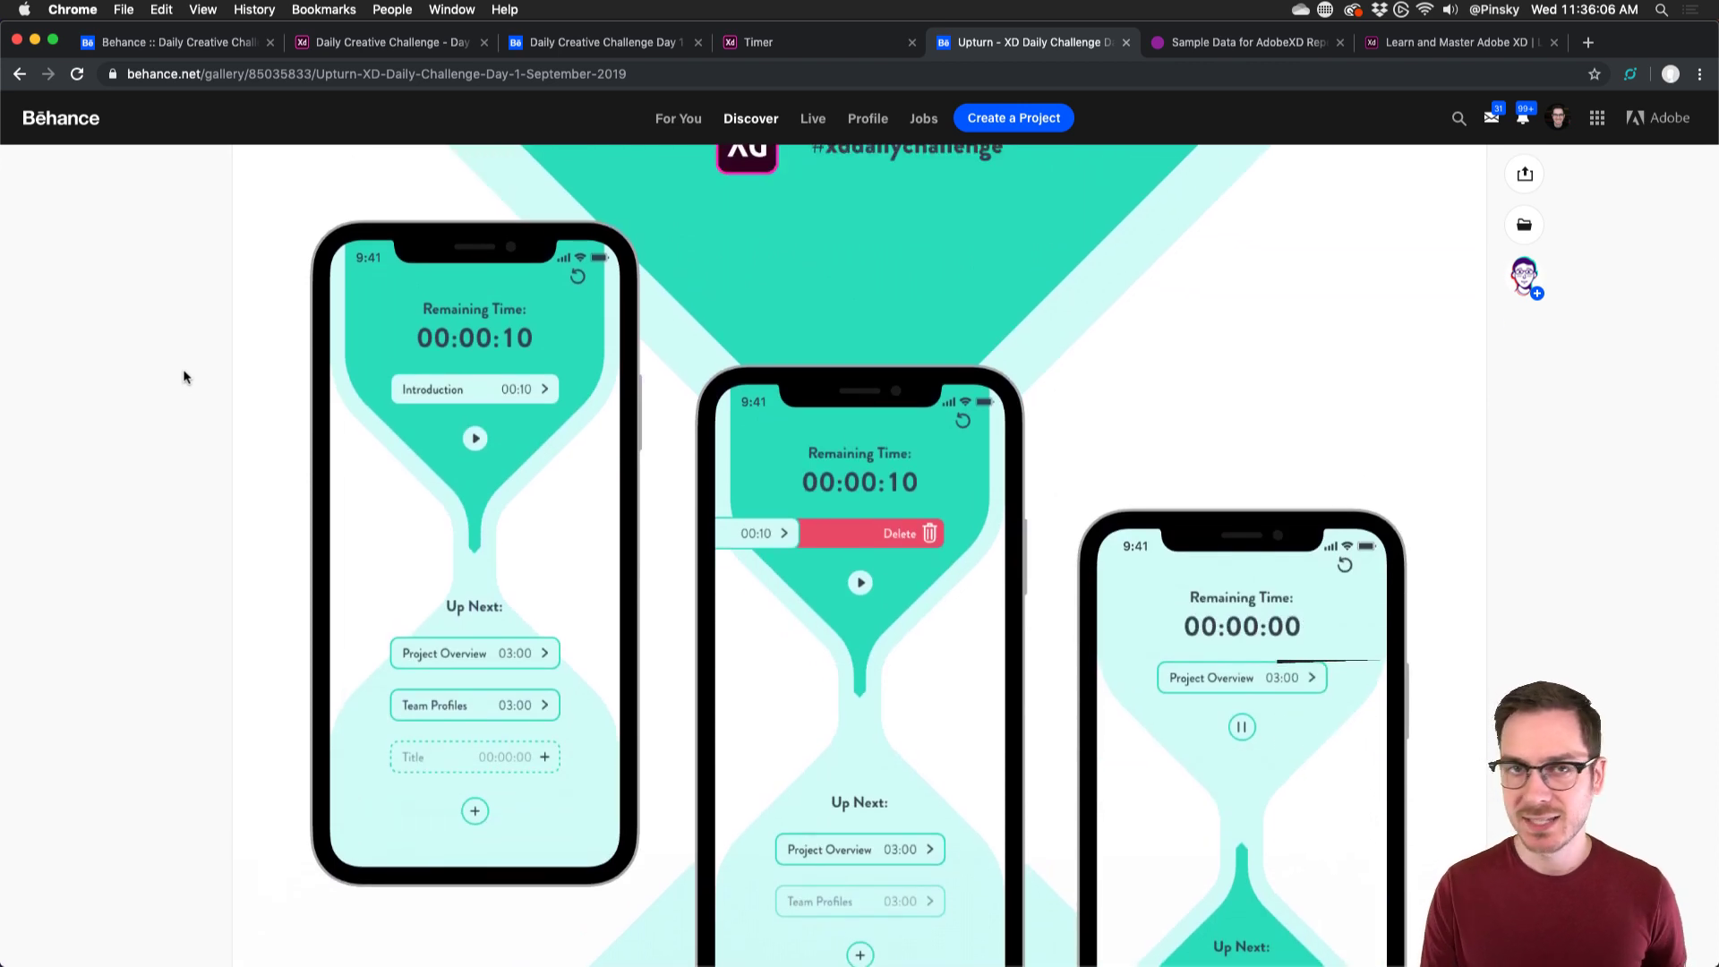
{"action": "scroll", "coordinate": [186, 376], "scroll_direction": "down", "scroll_amount": 1}
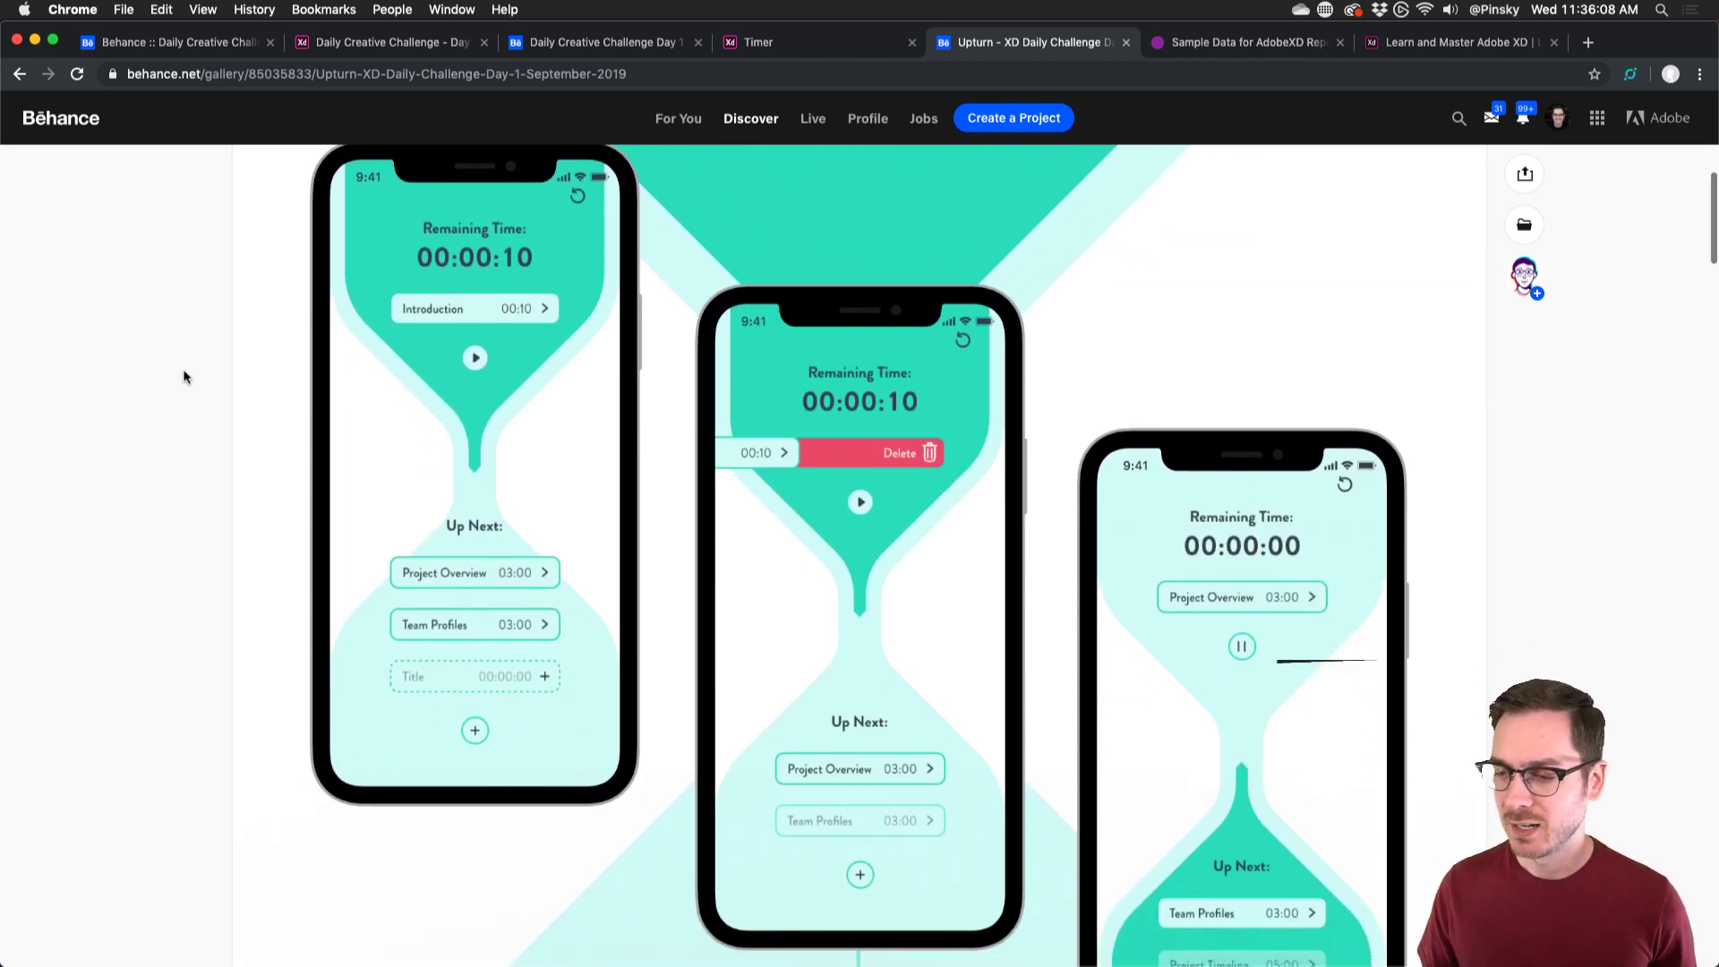
{"action": "scroll", "coordinate": [186, 376], "scroll_direction": "down", "scroll_amount": 10}
{"action": "scroll", "coordinate": [815, 604], "scroll_direction": "down", "scroll_amount": 4}
{"action": "scroll", "coordinate": [858, 792], "scroll_direction": "down", "scroll_amount": 1}
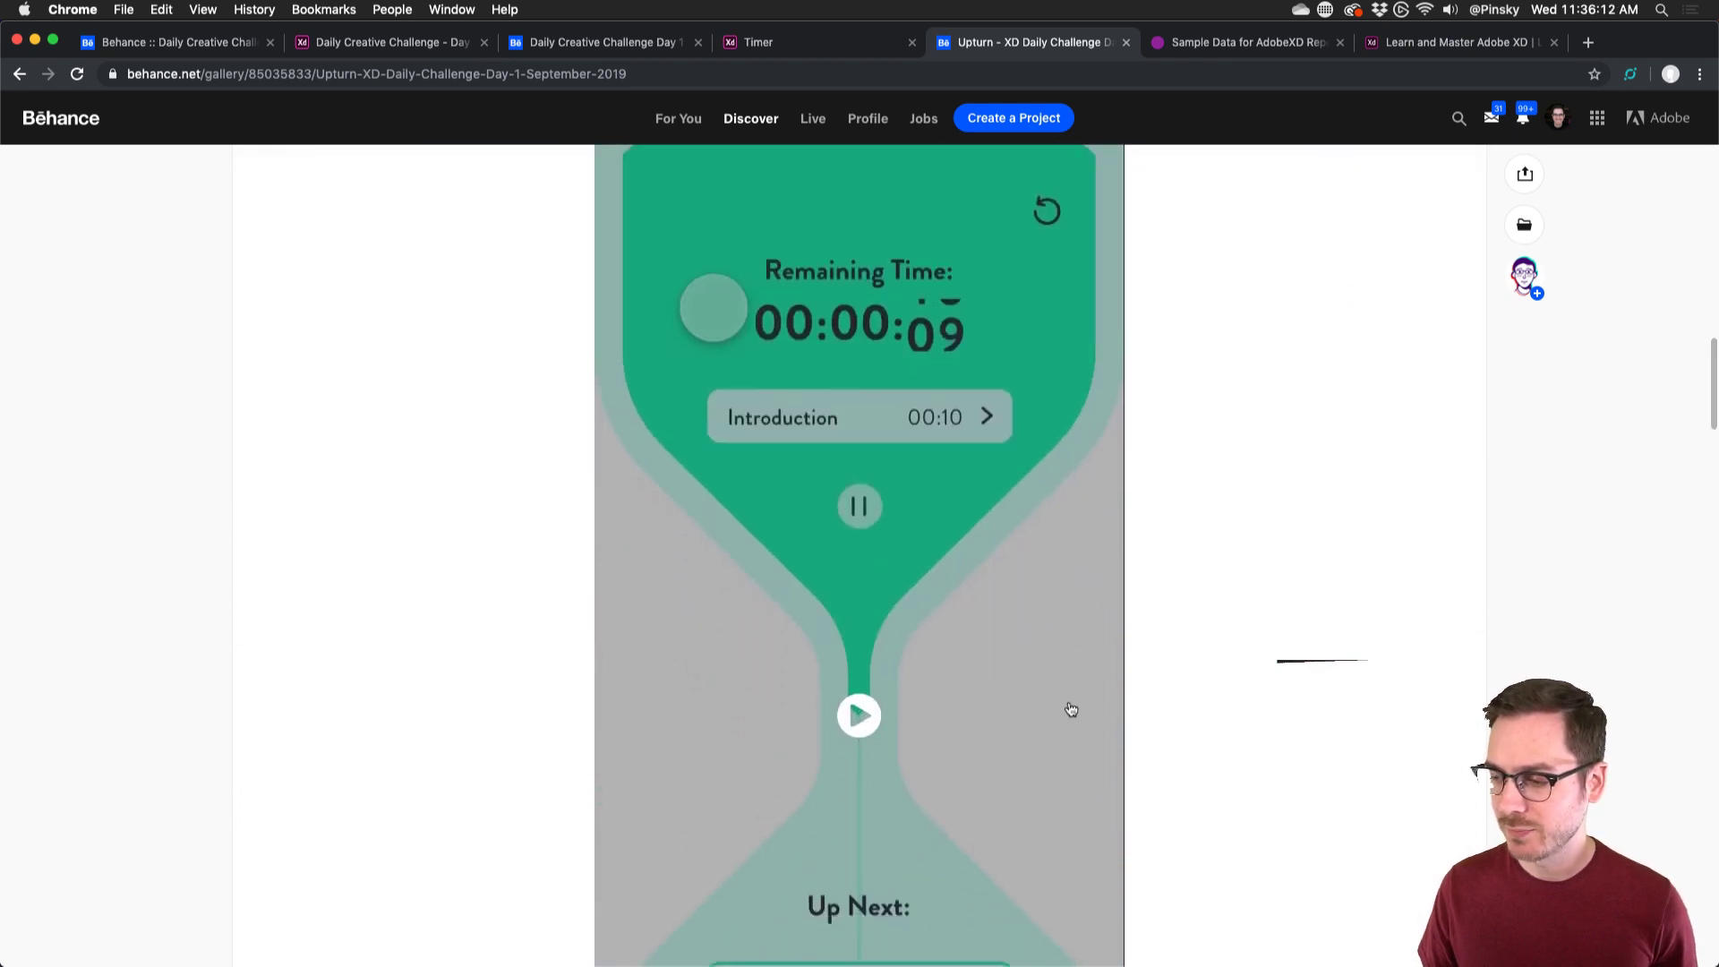
- Play the Upturn hourglass timer video enlarged, and close the project once it has been watched
{"action": "left_click", "coordinate": [1105, 694]}
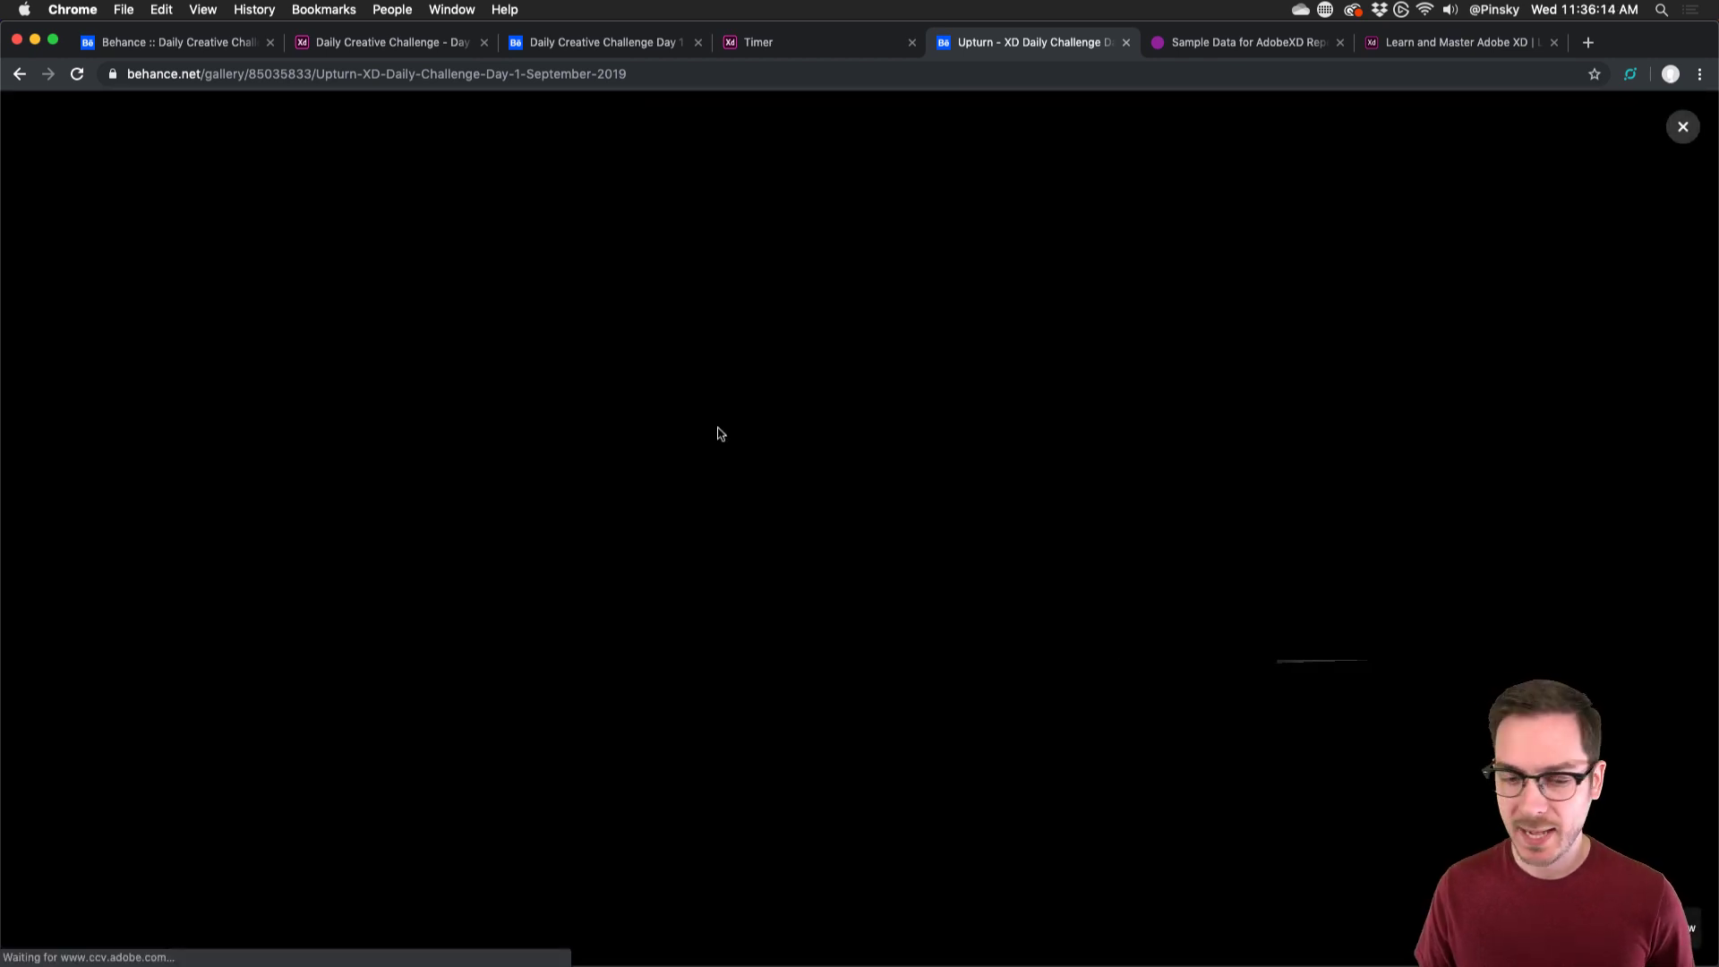
{"action": "left_click", "coordinate": [860, 537]}
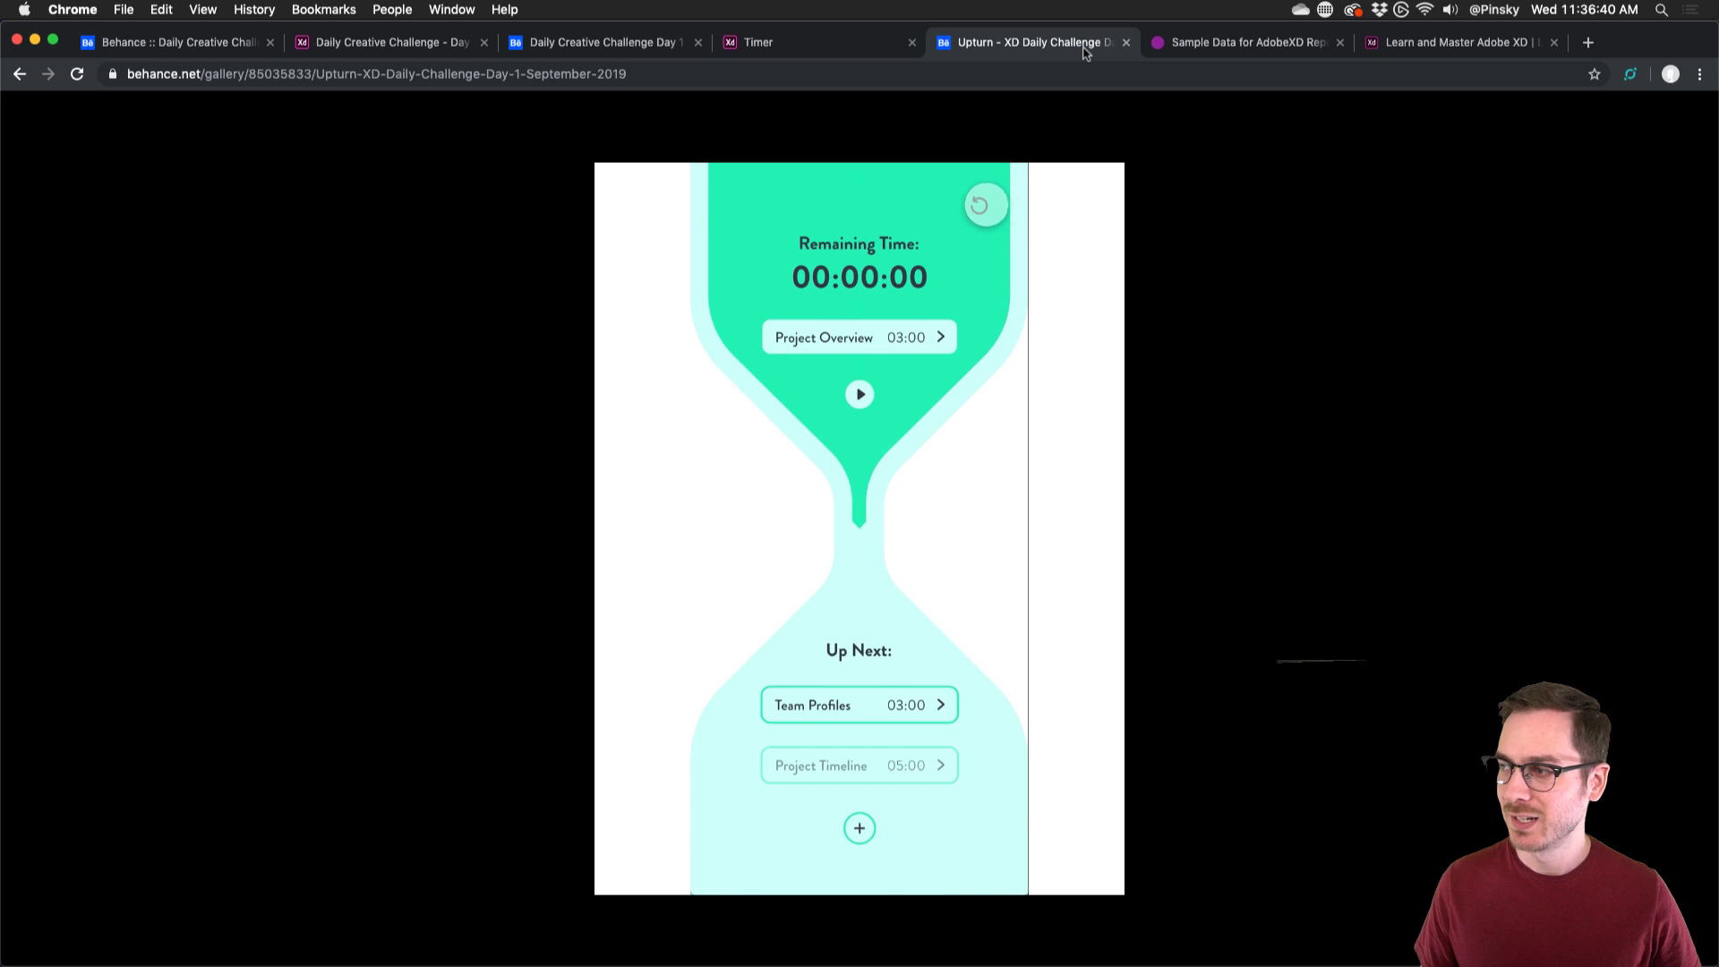
{"action": "left_click", "coordinate": [1126, 42]}
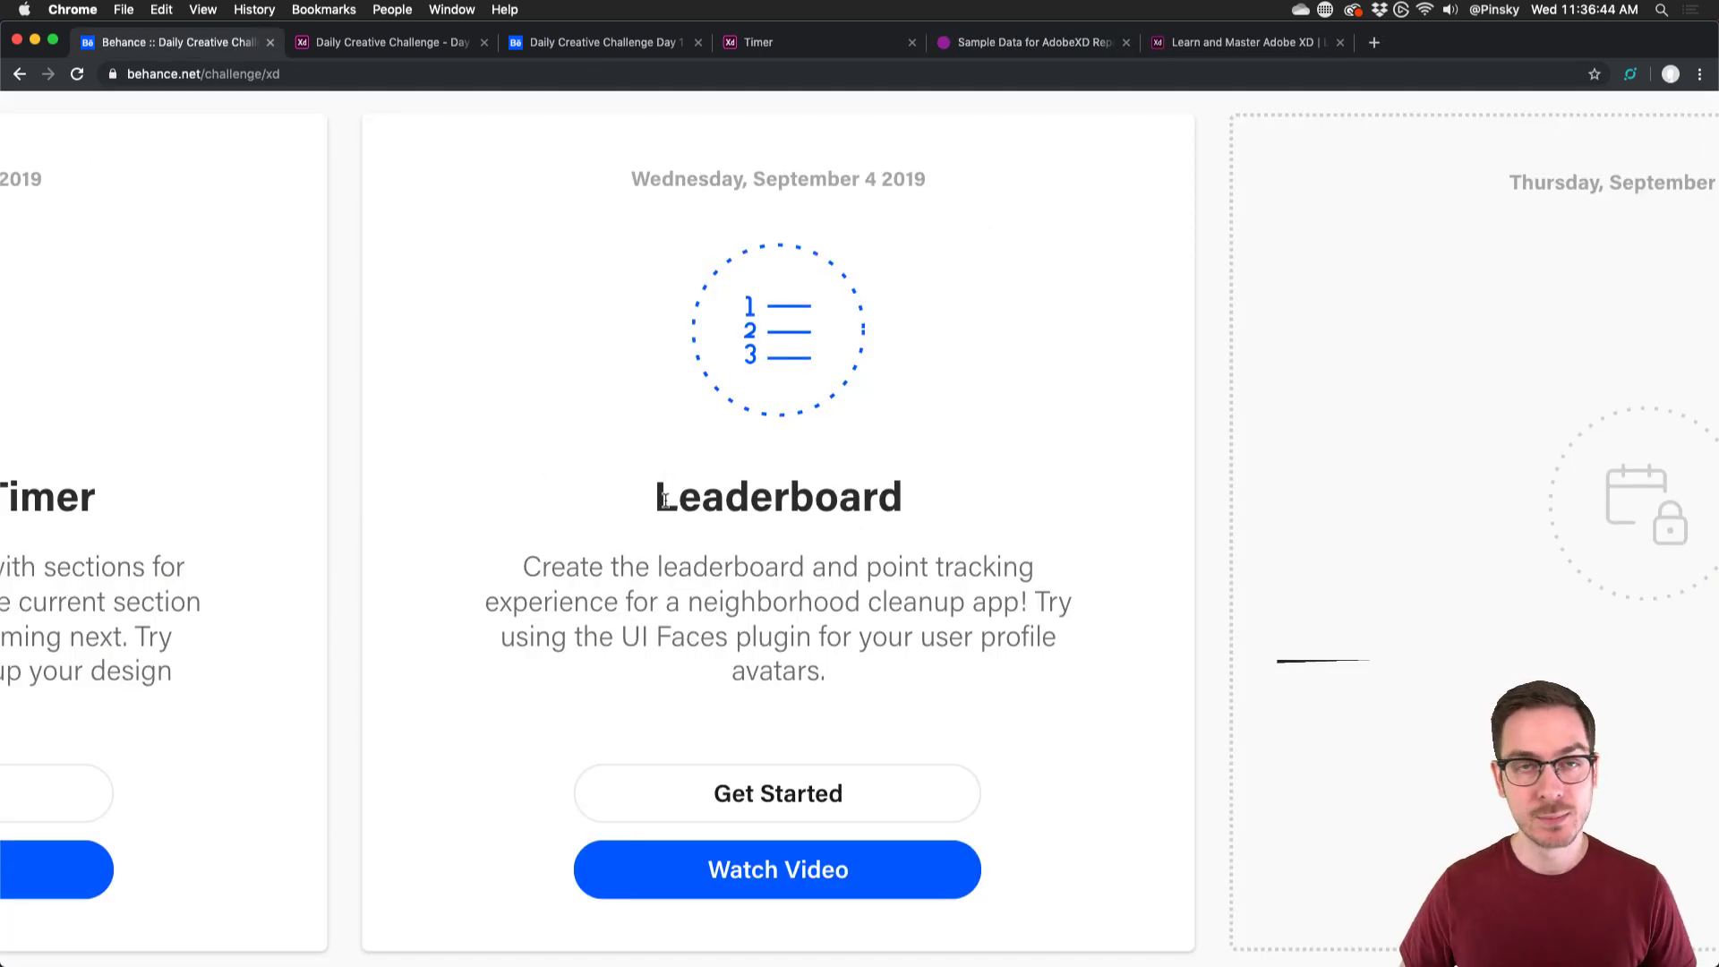
- Switch to the XD DCC 2 document in Adobe XD and rename the Day 1 artboard as Day 2
{"action": "scroll", "coordinate": [663, 499], "scroll_direction": "down", "scroll_amount": 5}
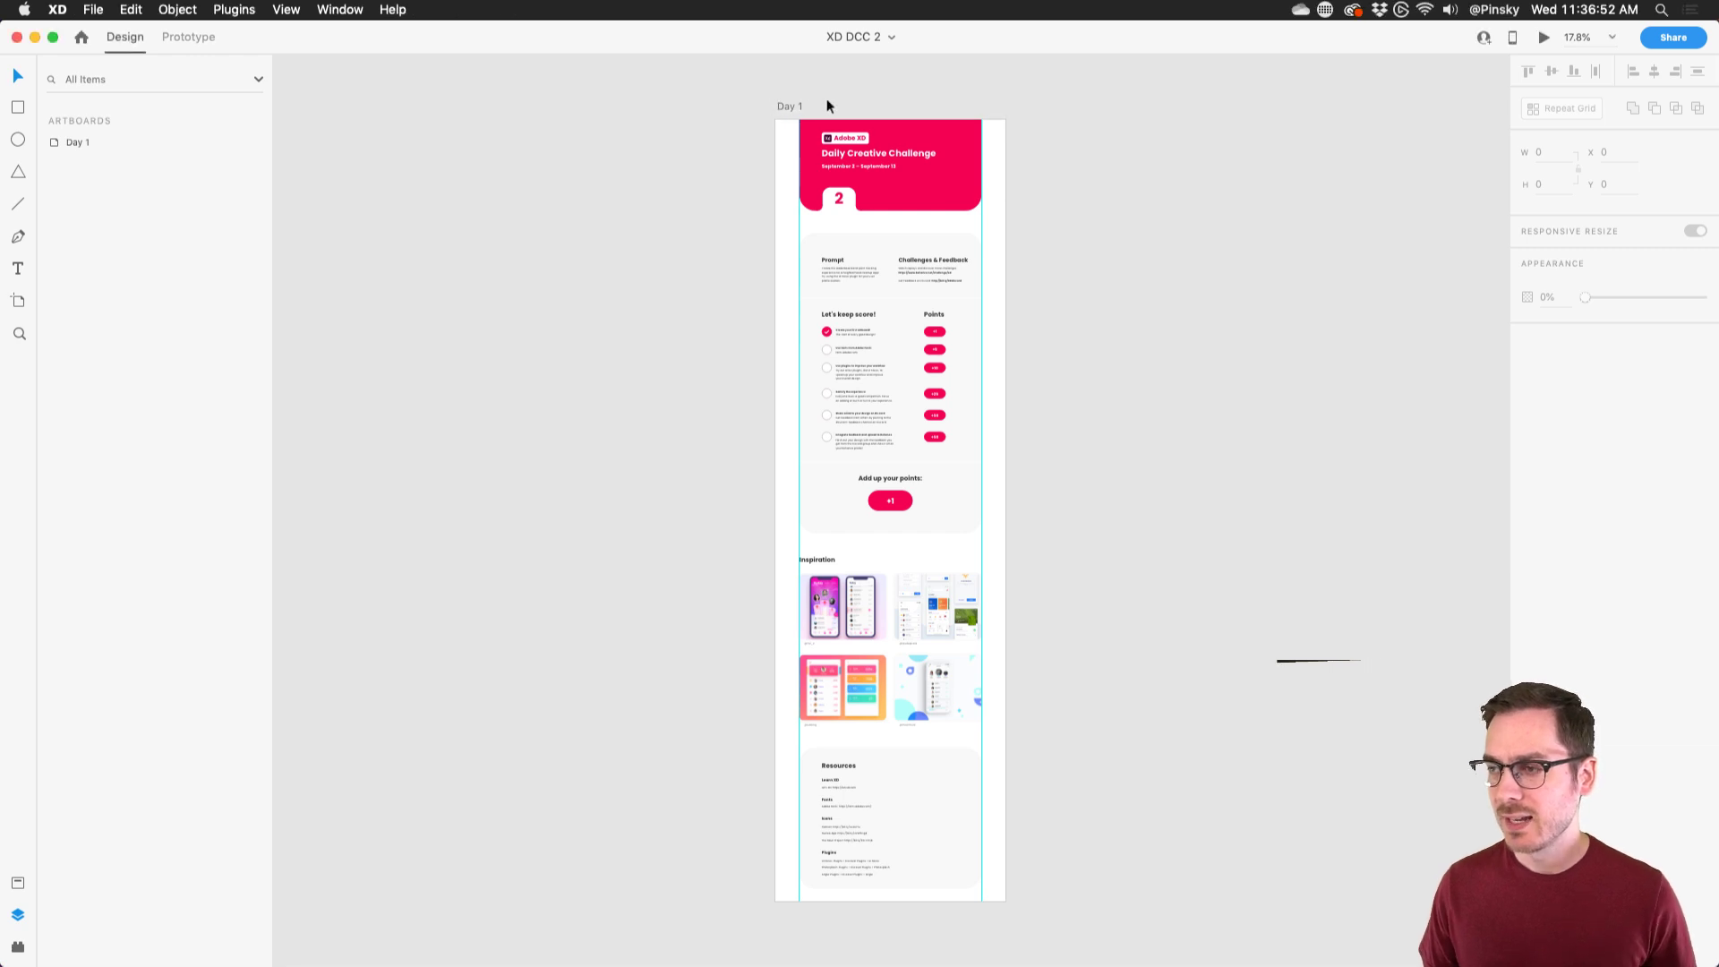
{"action": "scroll", "coordinate": [825, 103], "scroll_direction": "up", "scroll_amount": 5}
{"action": "double_click", "coordinate": [574, 170]}
{"action": "type", "text": "Day 2"}
{"action": "key", "text": "Return"}
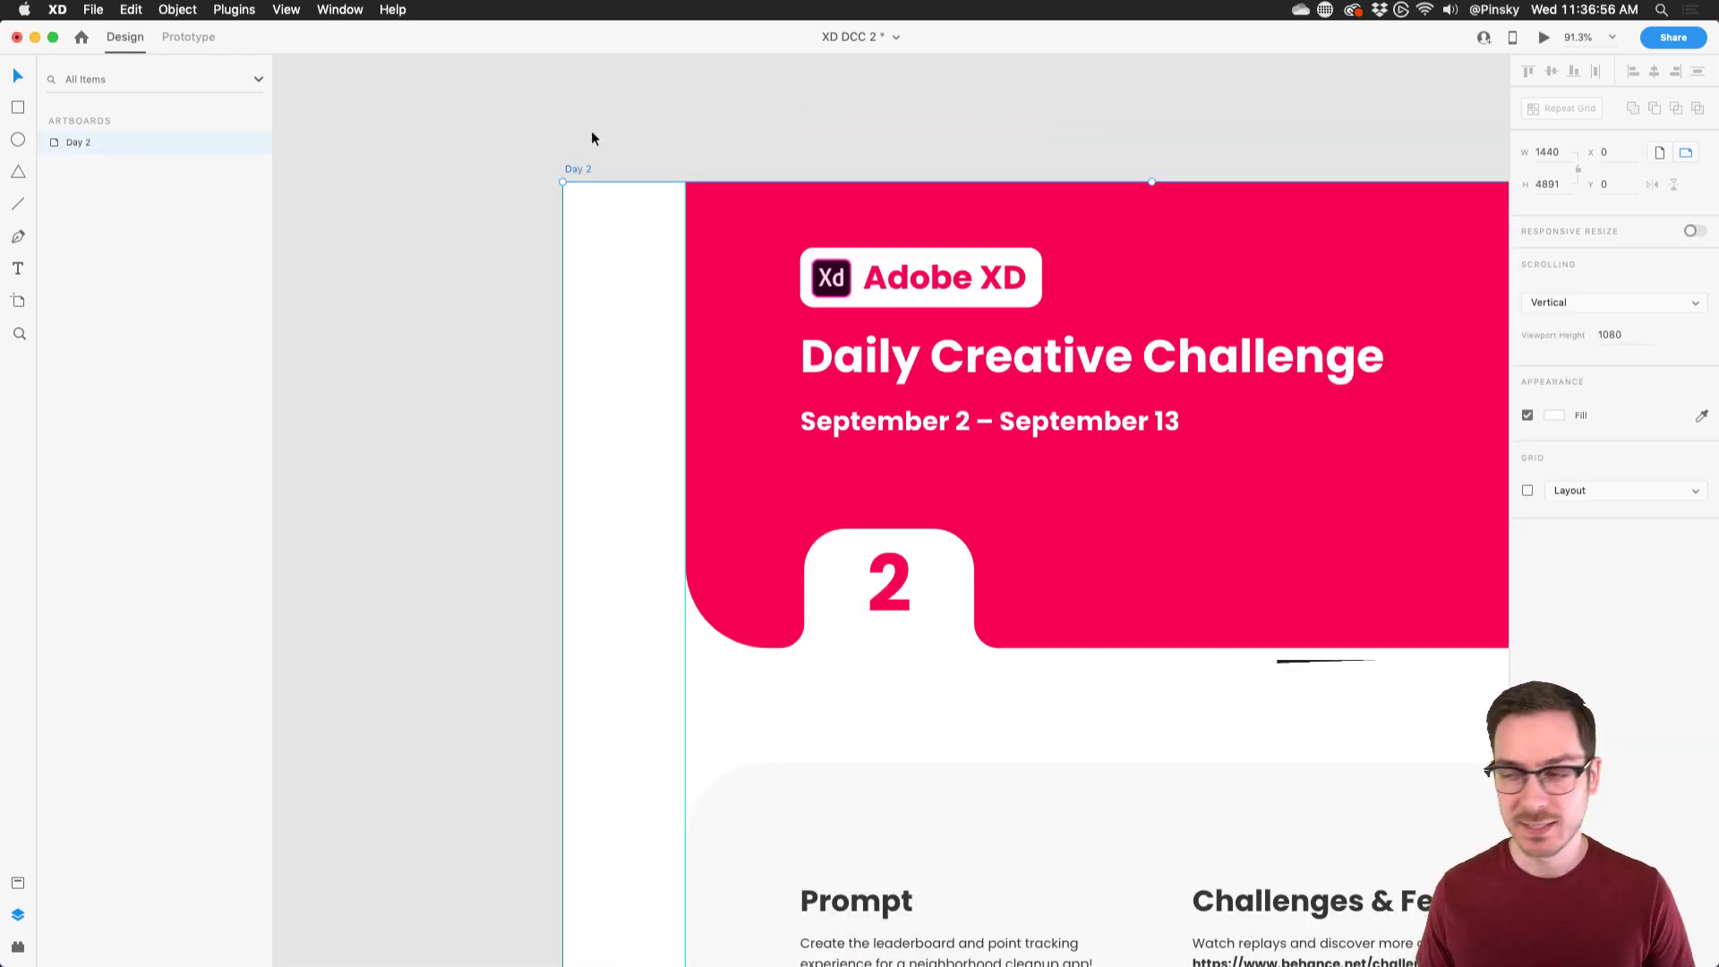
- Examine the Day 2 brief's prompt, feedback links, scoring checklist and leaderboard inspiration images
{"action": "scroll", "coordinate": [658, 208], "scroll_direction": "down", "scroll_amount": 5}
{"action": "scroll", "coordinate": [658, 209], "scroll_direction": "right", "scroll_amount": 5}
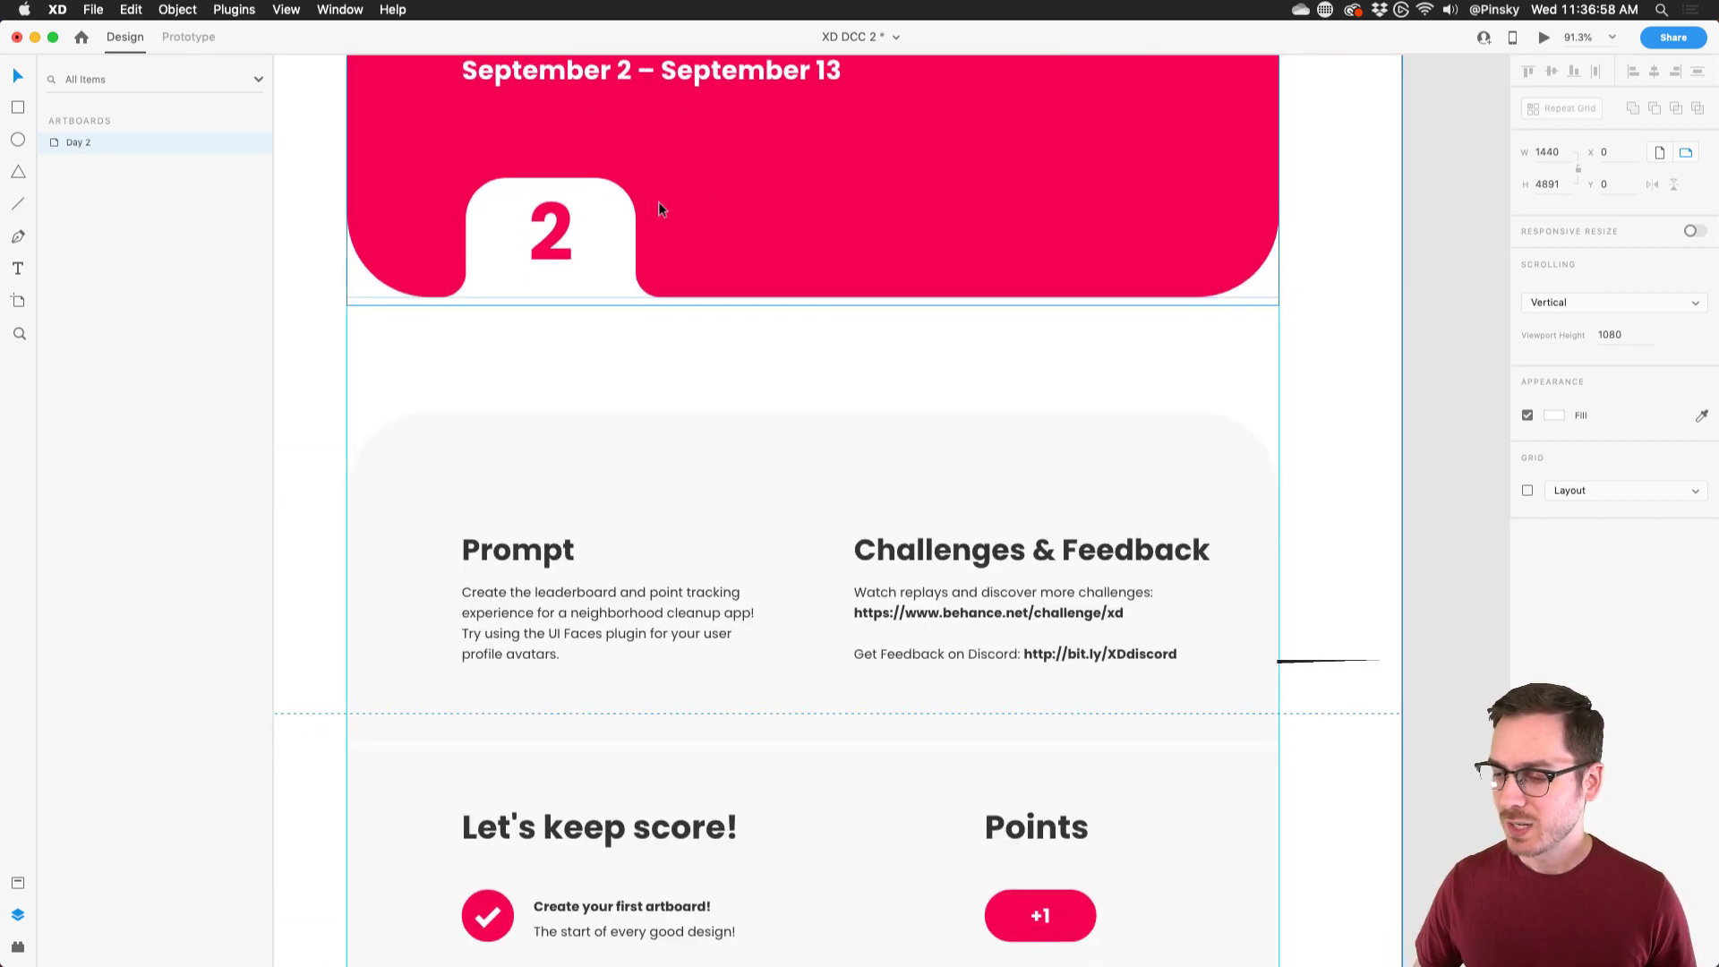
{"action": "scroll", "coordinate": [962, 577], "scroll_direction": "down", "scroll_amount": 10}
{"action": "scroll", "coordinate": [961, 583], "scroll_direction": "up", "scroll_amount": 3}
{"action": "scroll", "coordinate": [961, 582], "scroll_direction": "down", "scroll_amount": 7}
{"action": "scroll", "coordinate": [962, 583], "scroll_direction": "down", "scroll_amount": 2}
{"action": "scroll", "coordinate": [962, 583], "scroll_direction": "right", "scroll_amount": 1}
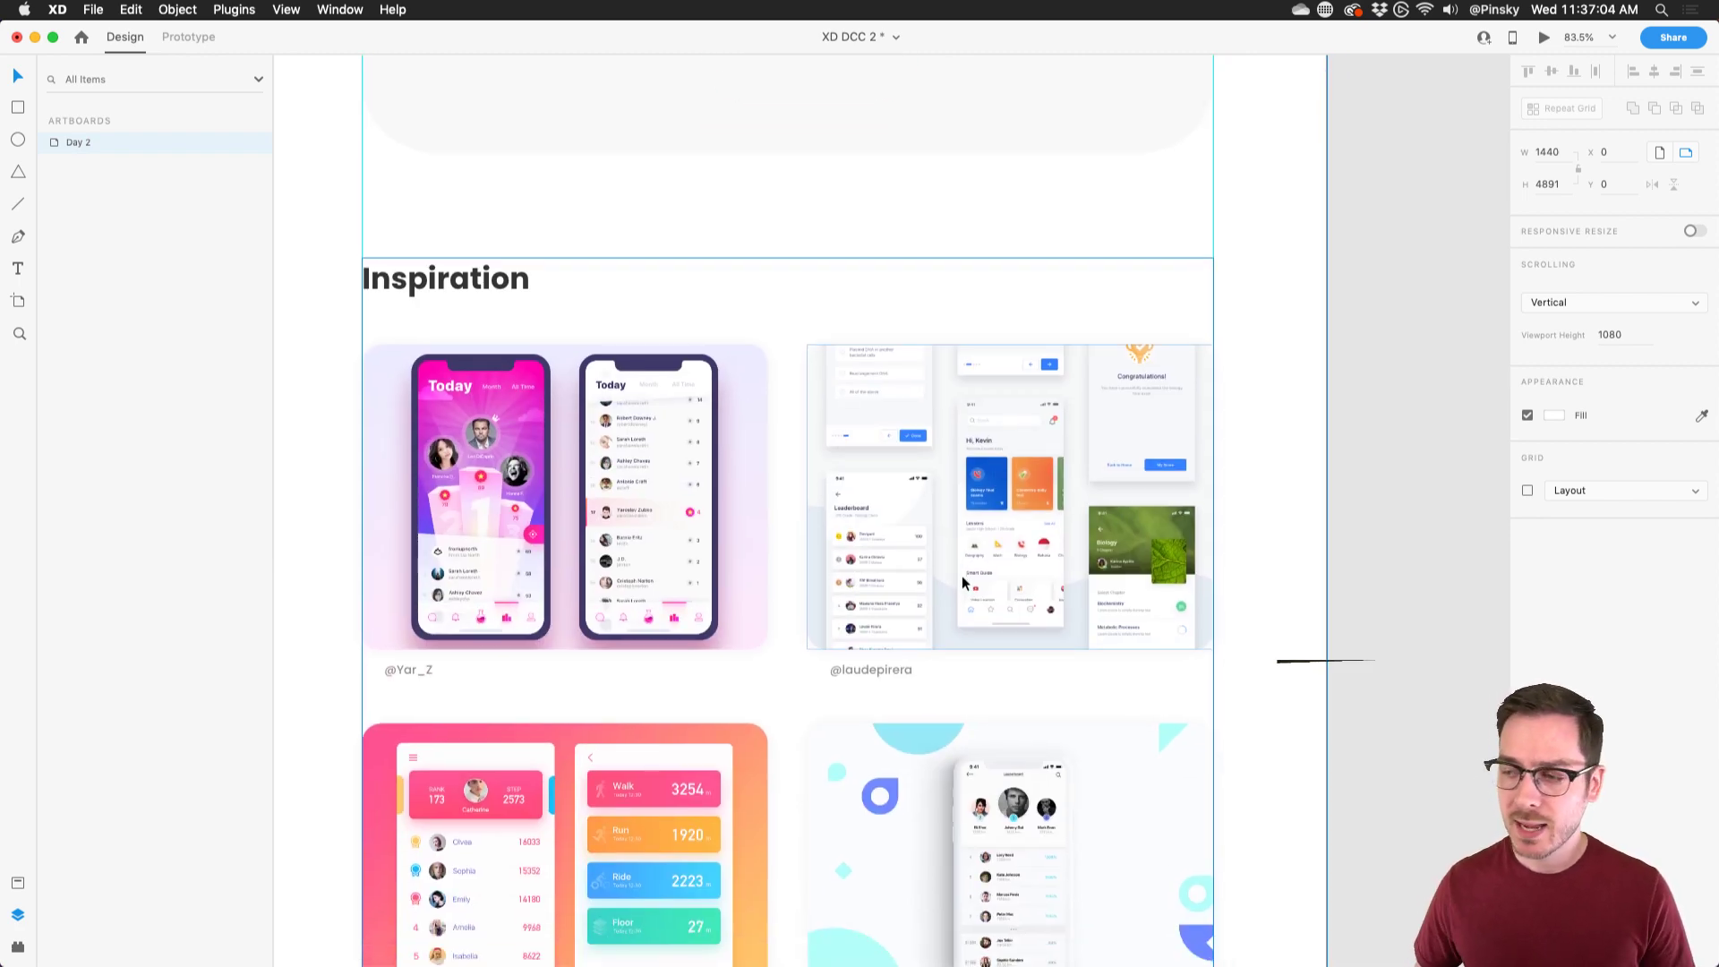
{"action": "scroll", "coordinate": [962, 581], "scroll_direction": "up", "scroll_amount": 10}
{"action": "scroll", "coordinate": [963, 581], "scroll_direction": "left", "scroll_amount": 2}
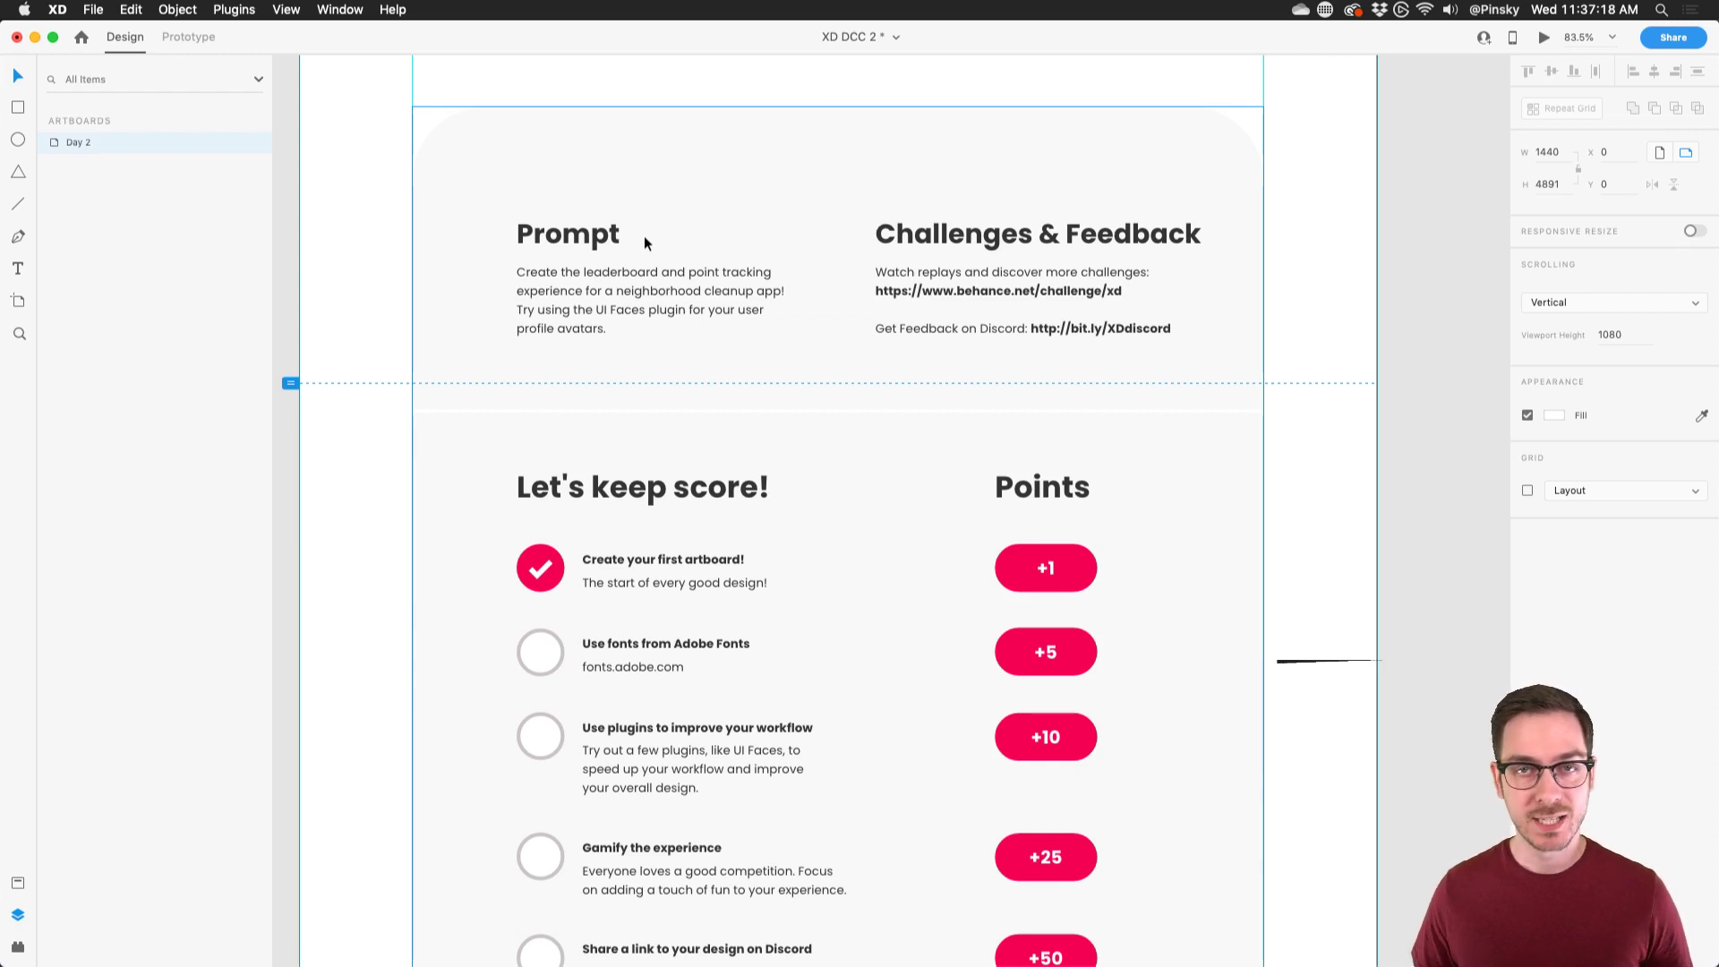
- Add an iPhone X/XS artboard of 375 × 812 beside the Day 2 artboard and look over the other device presets
{"action": "scroll", "coordinate": [643, 235], "scroll_direction": "right", "scroll_amount": 5}
{"action": "scroll", "coordinate": [632, 233], "scroll_direction": "down", "scroll_amount": 5}
{"action": "left_click", "coordinate": [21, 301]}
{"action": "left_click", "coordinate": [835, 185]}
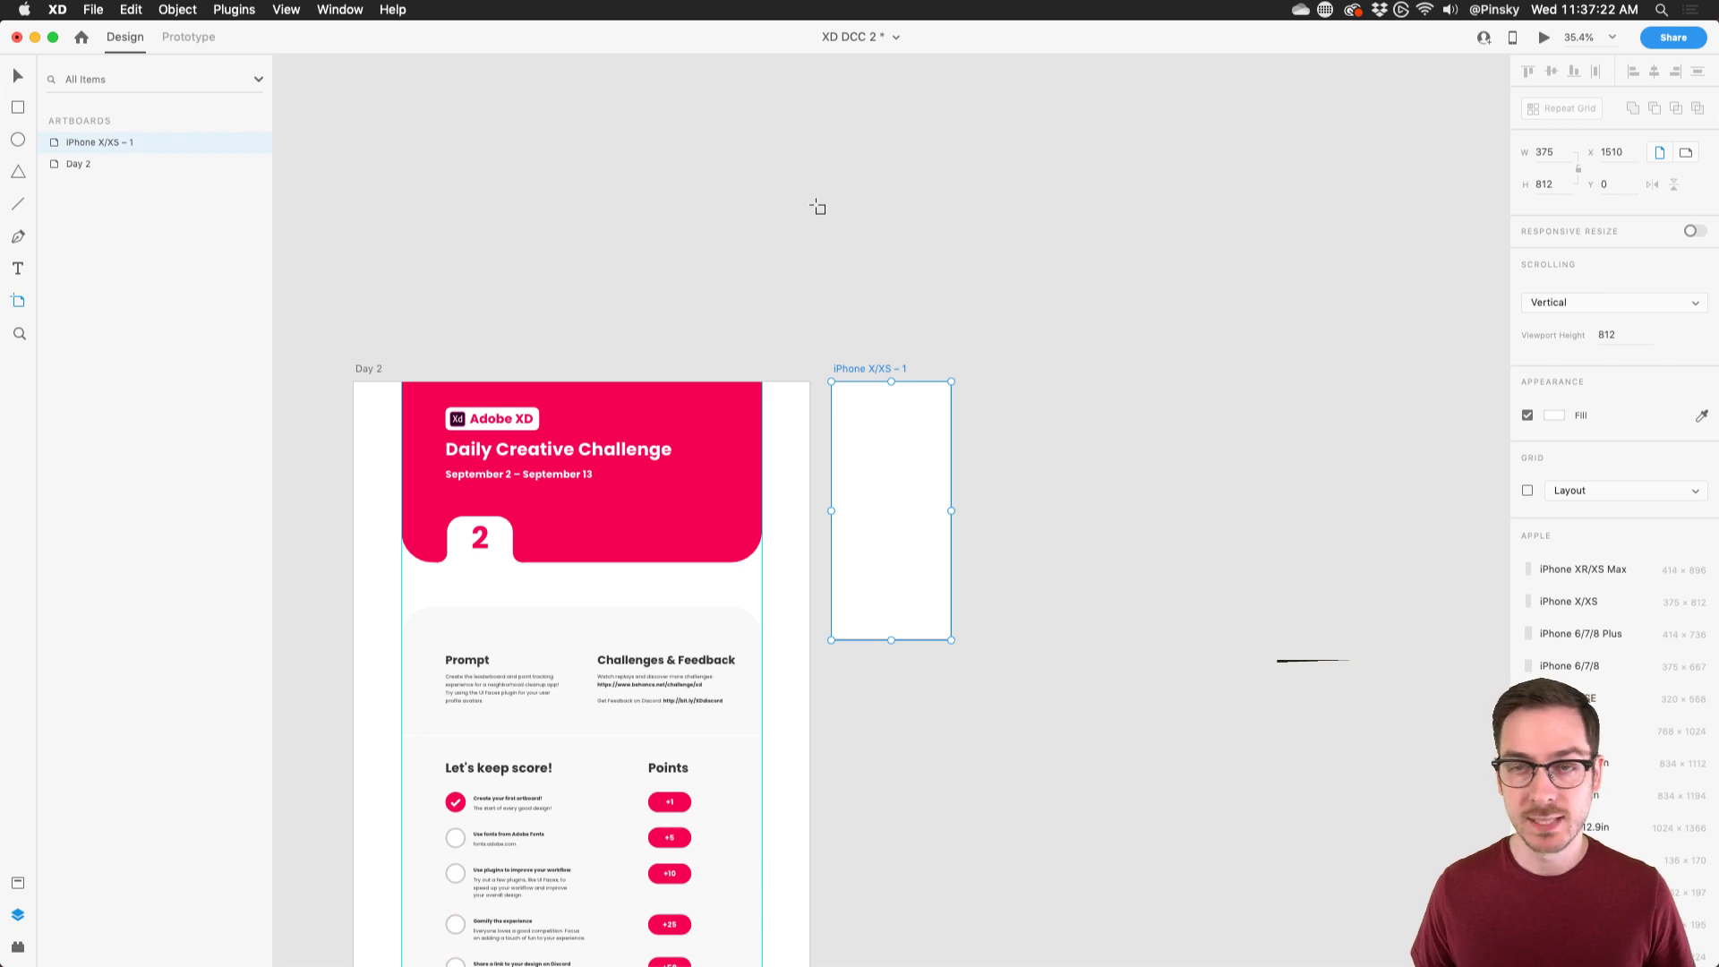
{"action": "scroll", "coordinate": [955, 528], "scroll_direction": "up", "scroll_amount": 5}
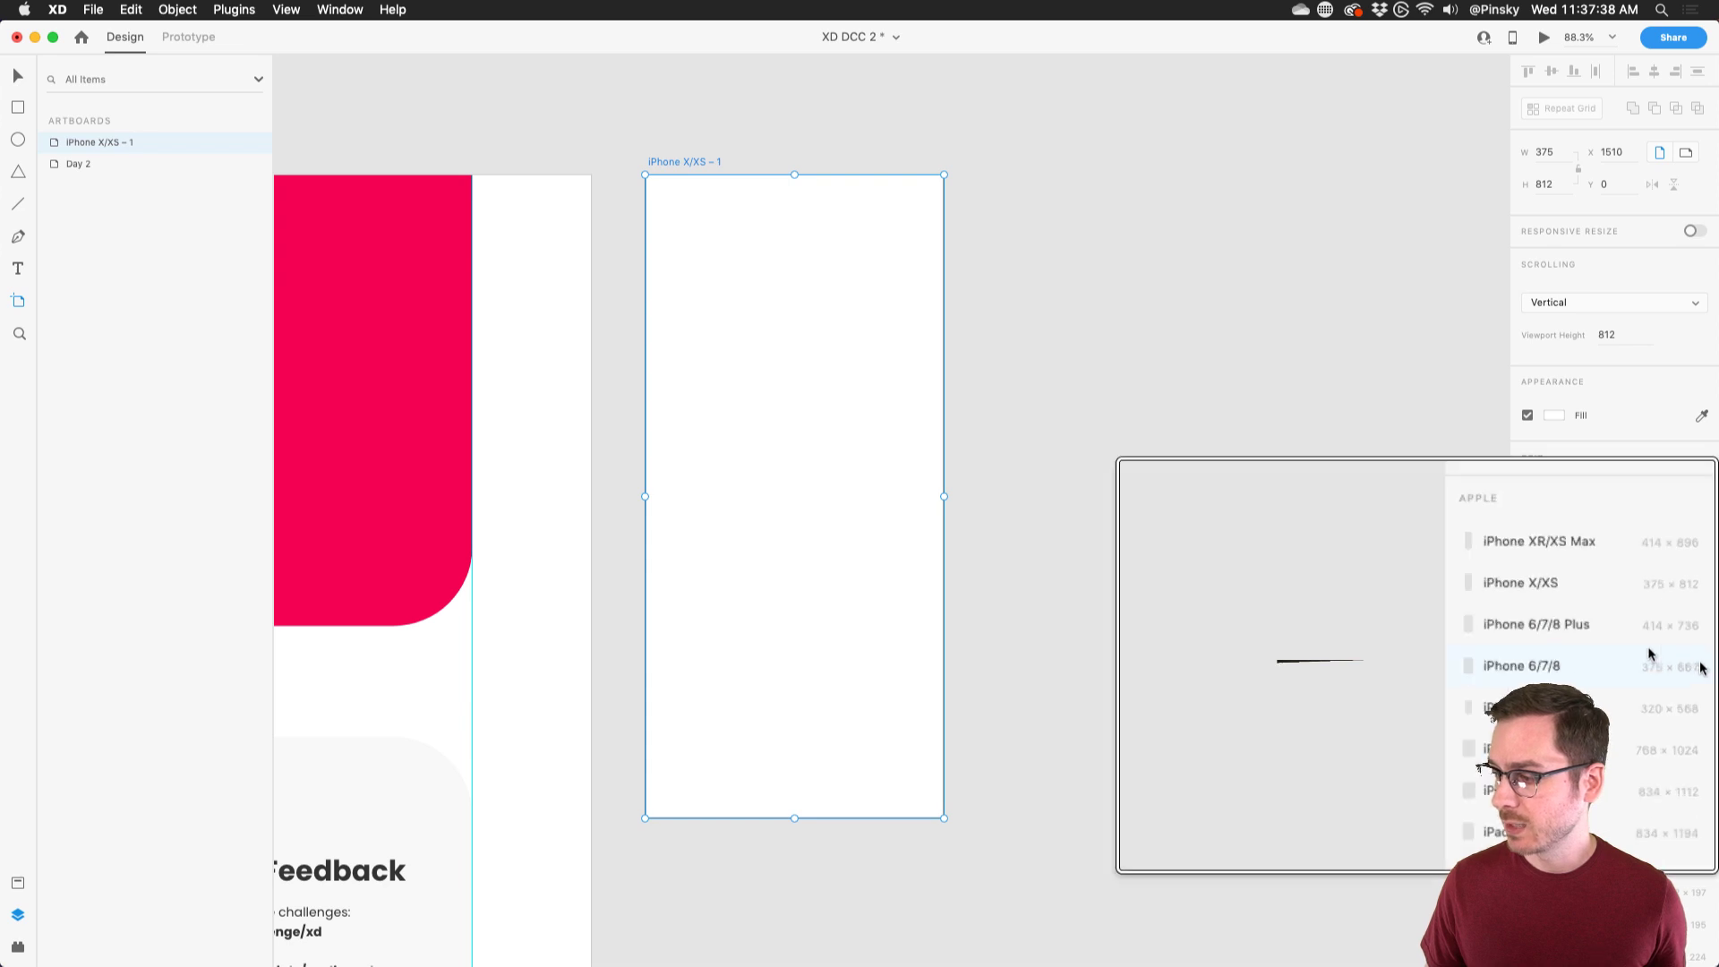
{"action": "scroll", "coordinate": [1695, 676], "scroll_direction": "down", "scroll_amount": 8}
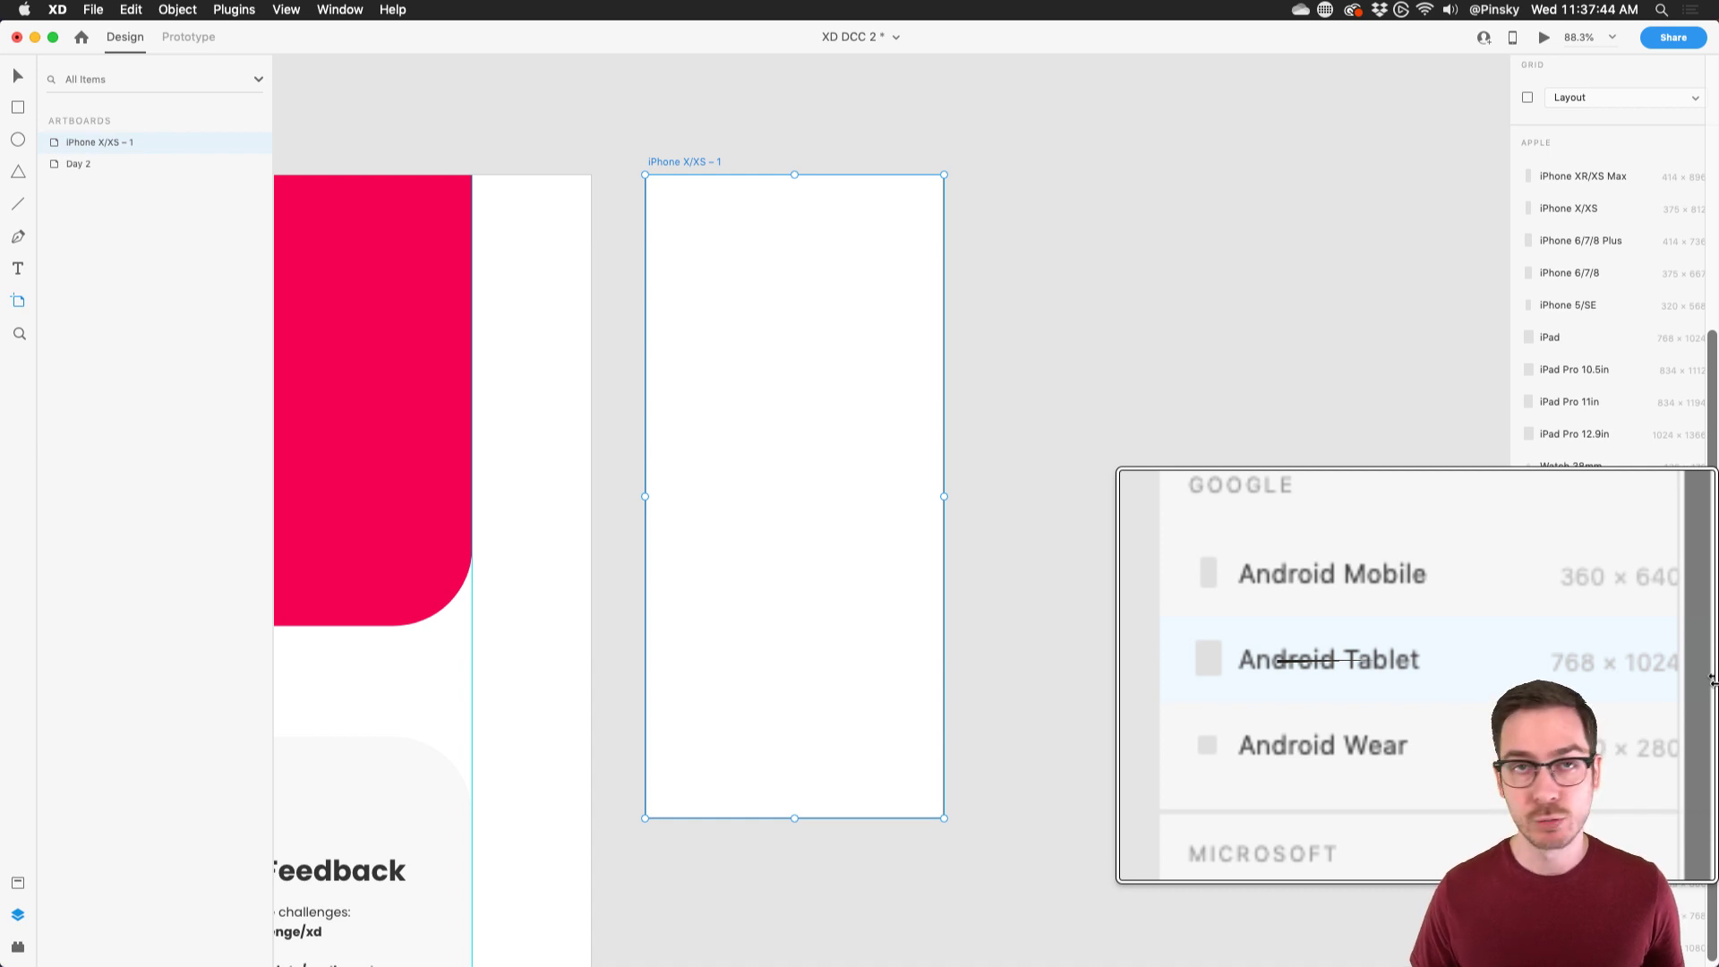
{"action": "left_click", "coordinate": [18, 75]}
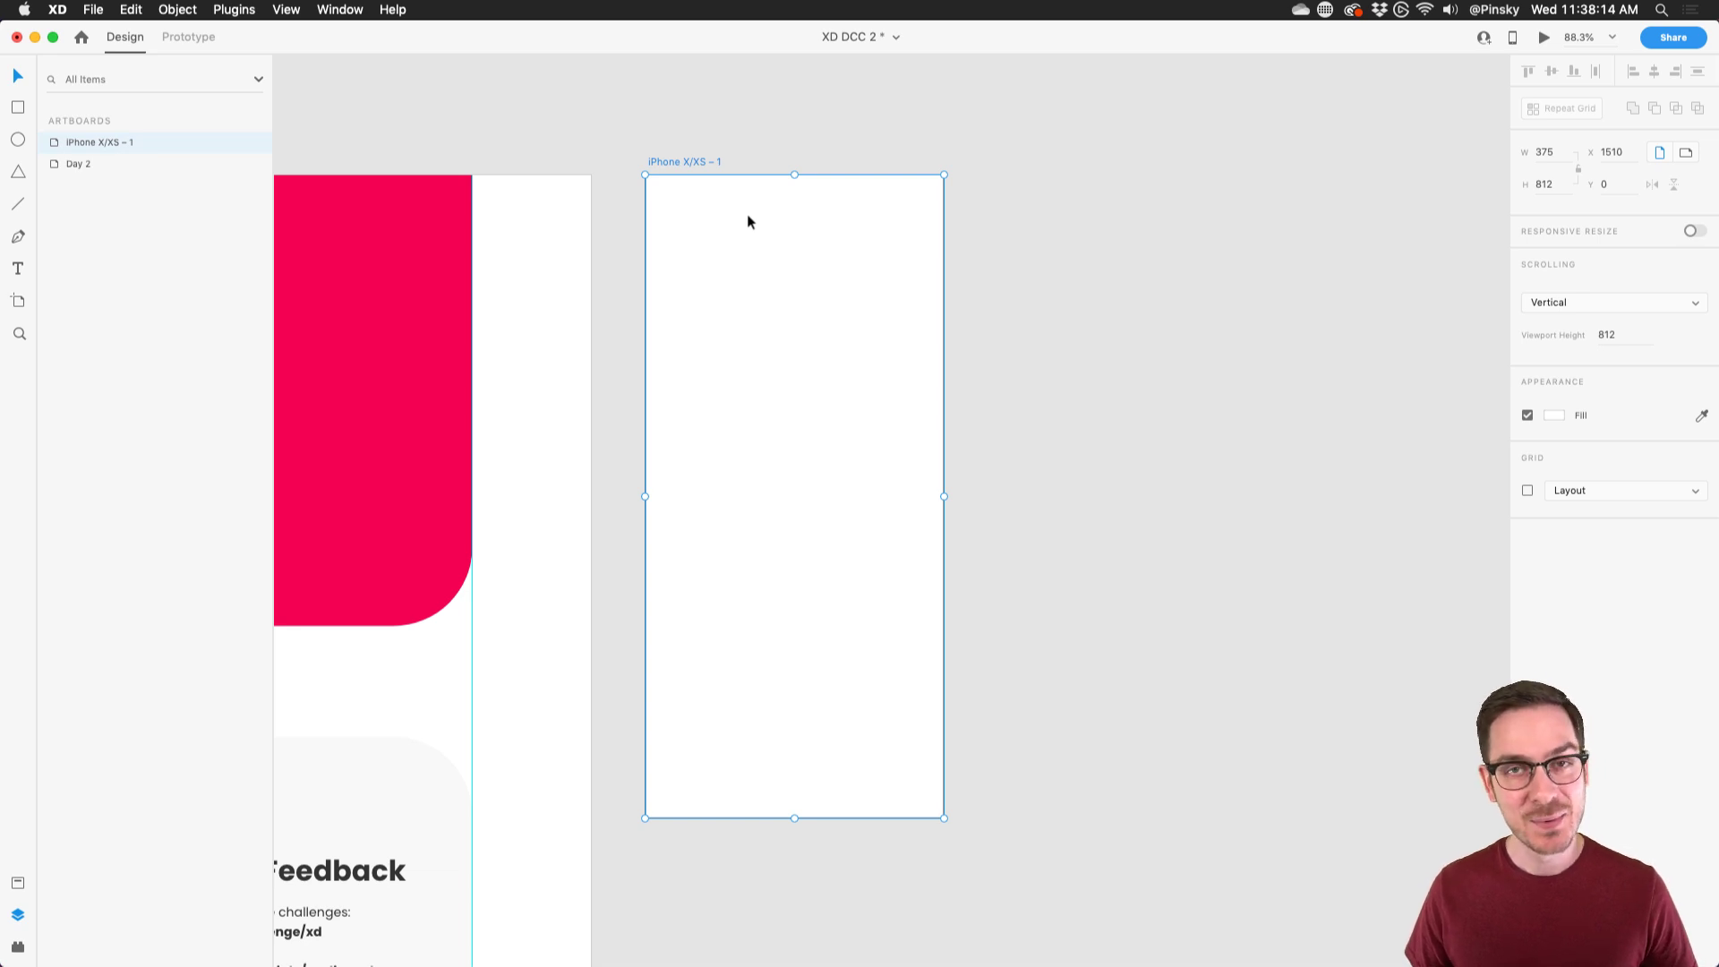
- Give the iPhone artboard a linear gradient fill running diagonally from its upper-right corner to its lower-left corner
{"action": "scroll", "coordinate": [846, 294], "scroll_direction": "up", "scroll_amount": 3}
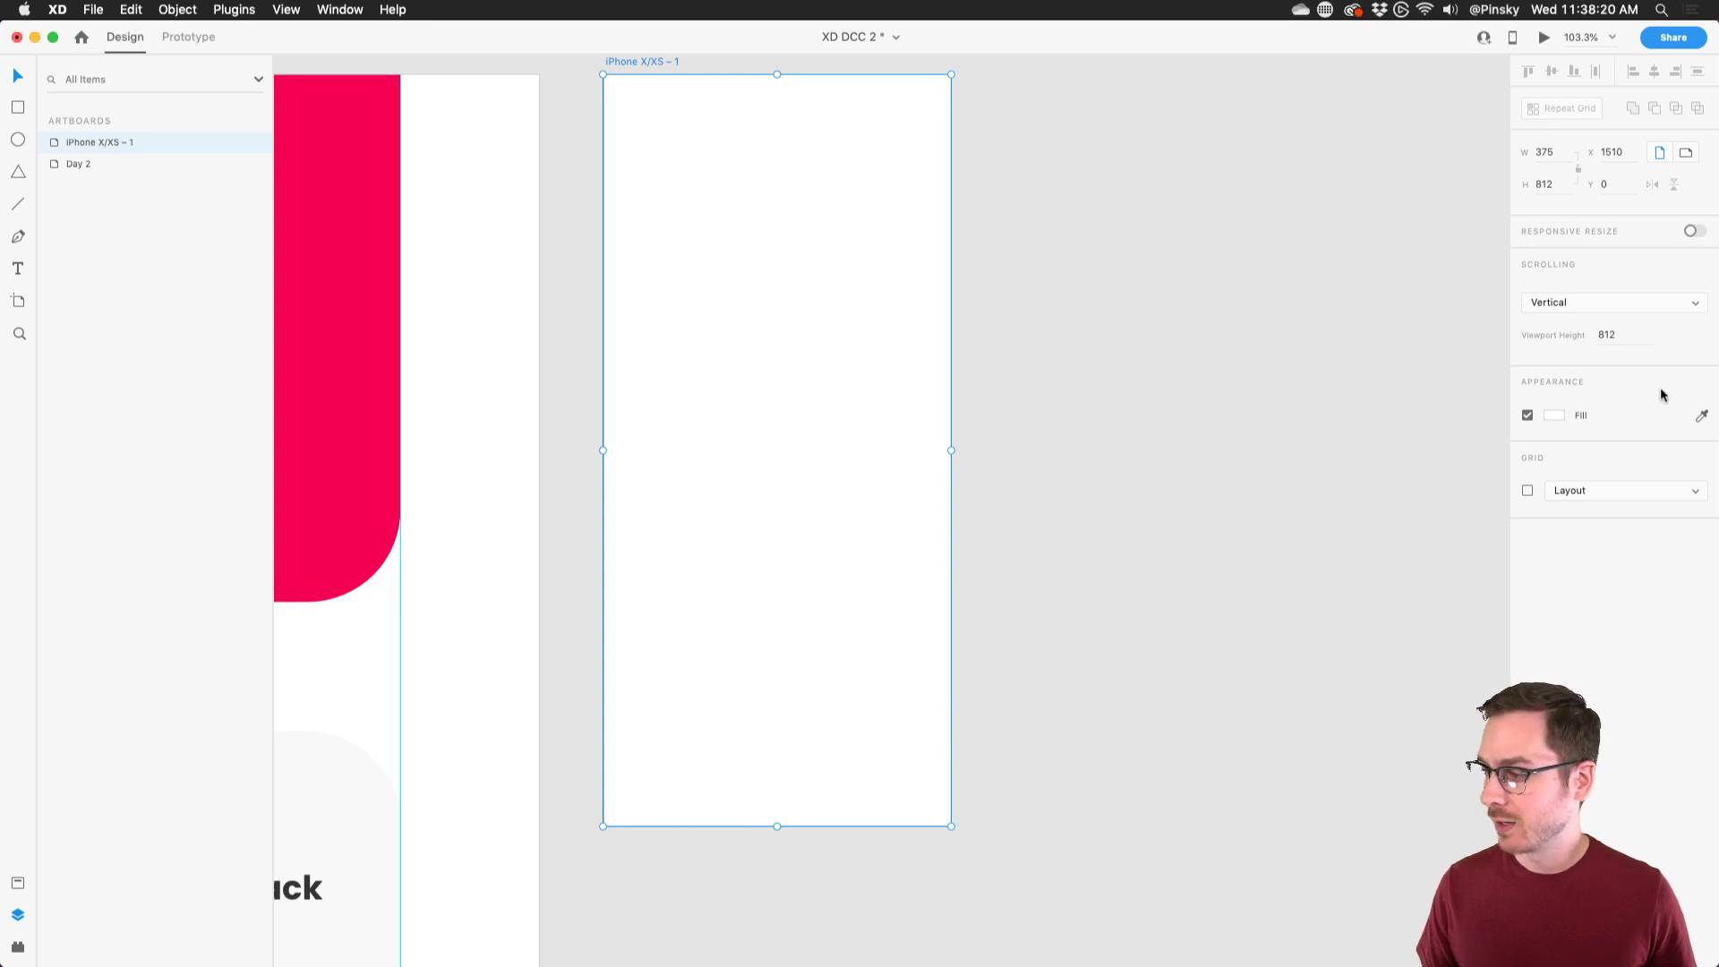
{"action": "left_click", "coordinate": [1554, 415]}
{"action": "left_click", "coordinate": [1377, 313]}
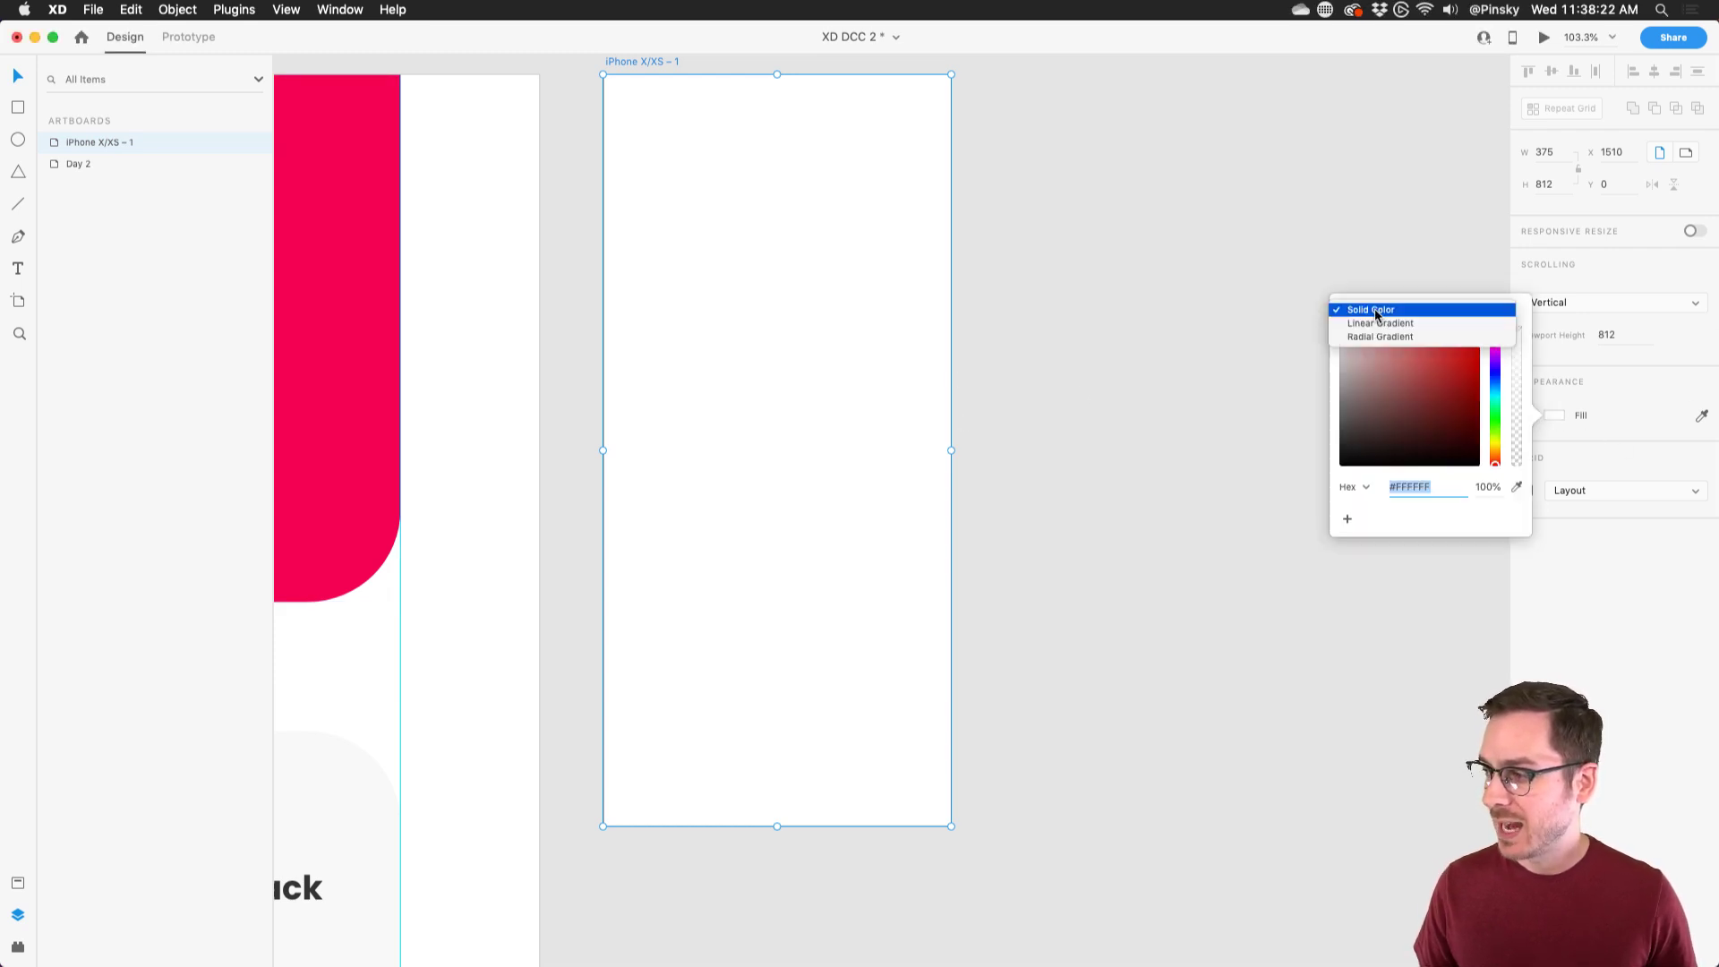
{"action": "left_click", "coordinate": [1379, 324]}
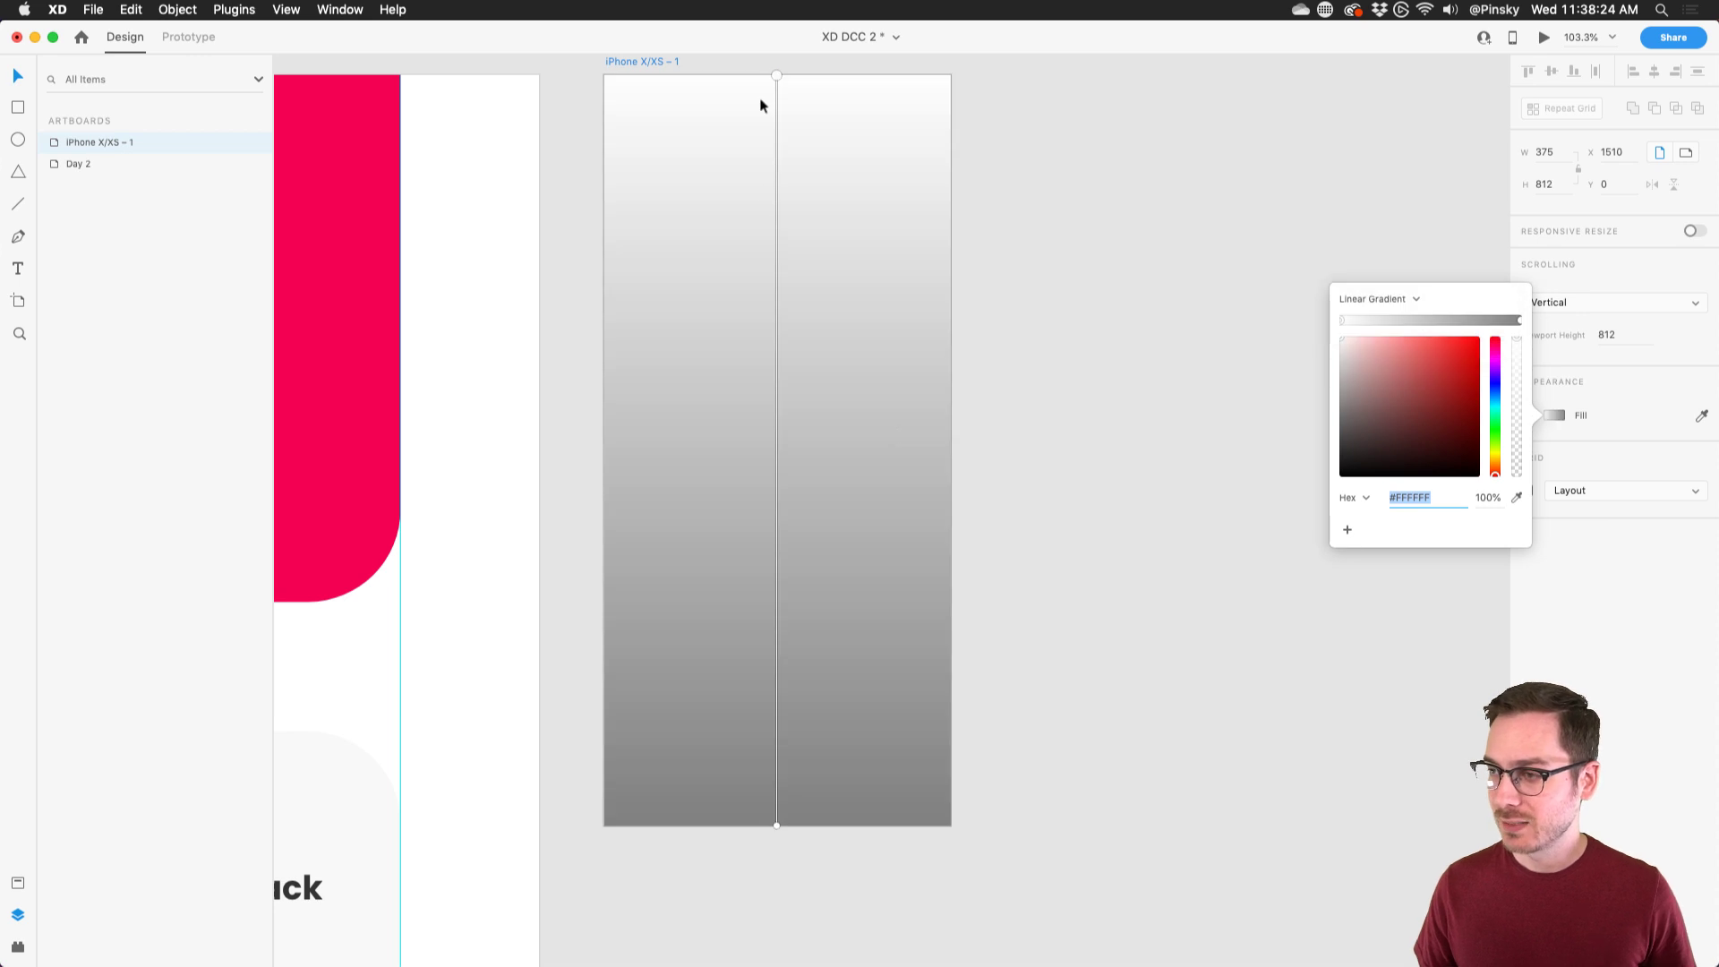
{"action": "left_click_drag", "start_coordinate": [784, 75], "coordinate": [951, 75]}
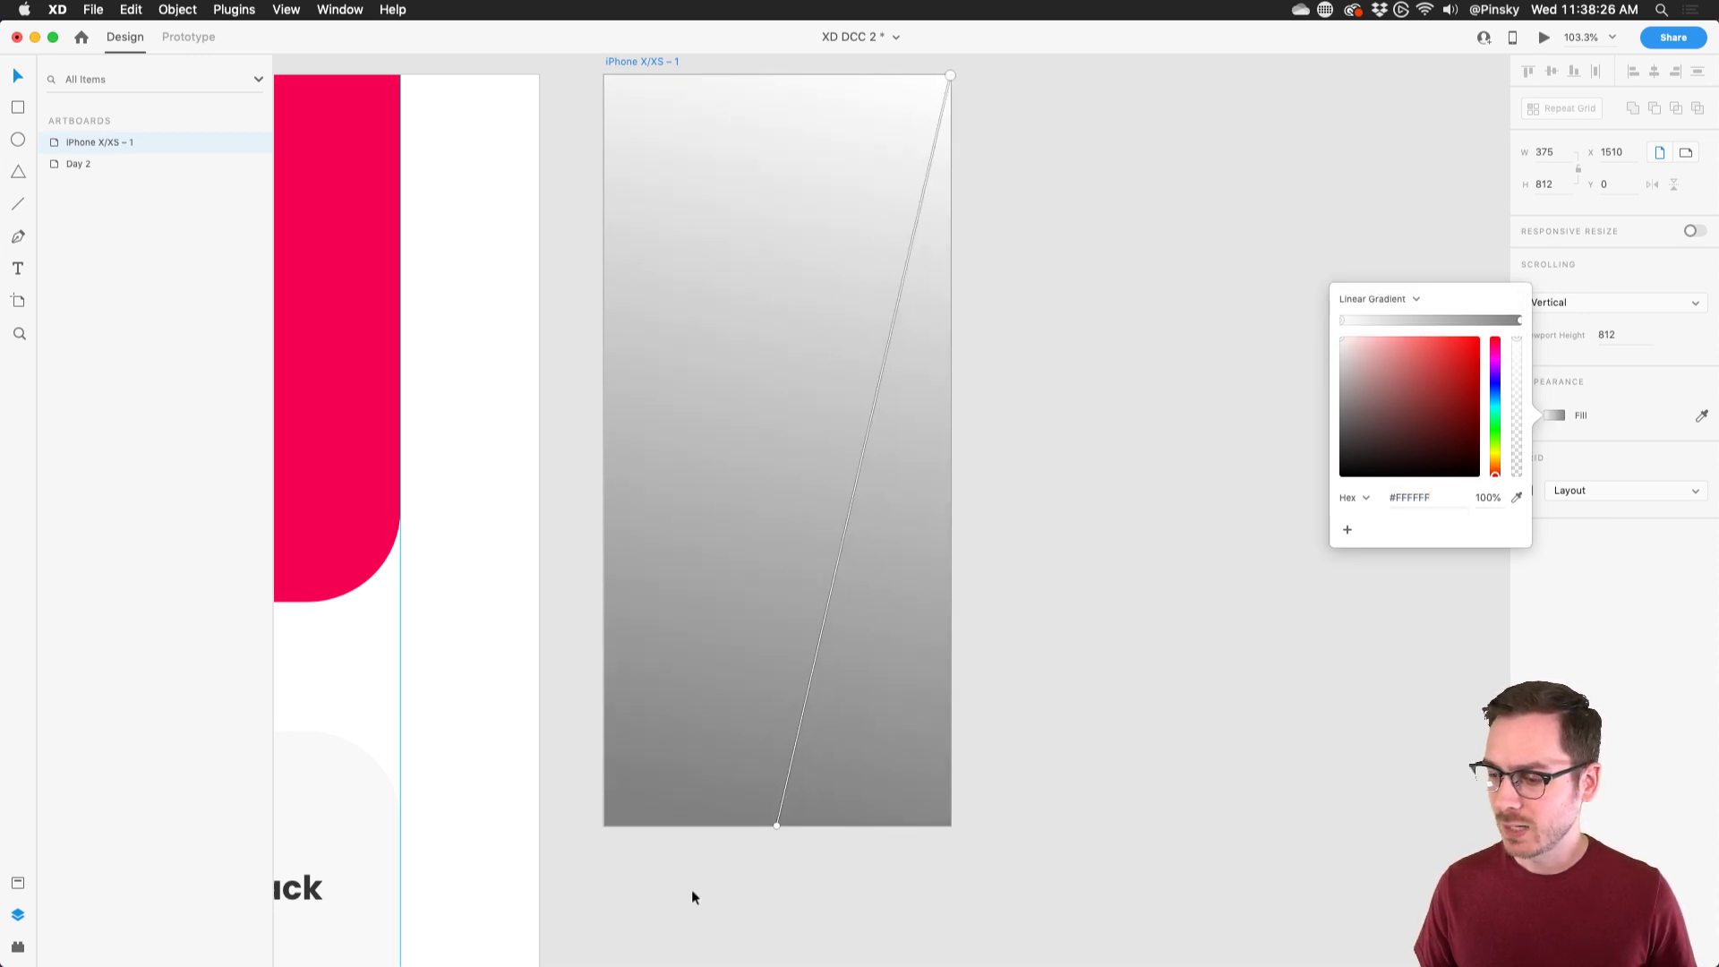
{"action": "left_click_drag", "start_coordinate": [777, 824], "coordinate": [607, 823]}
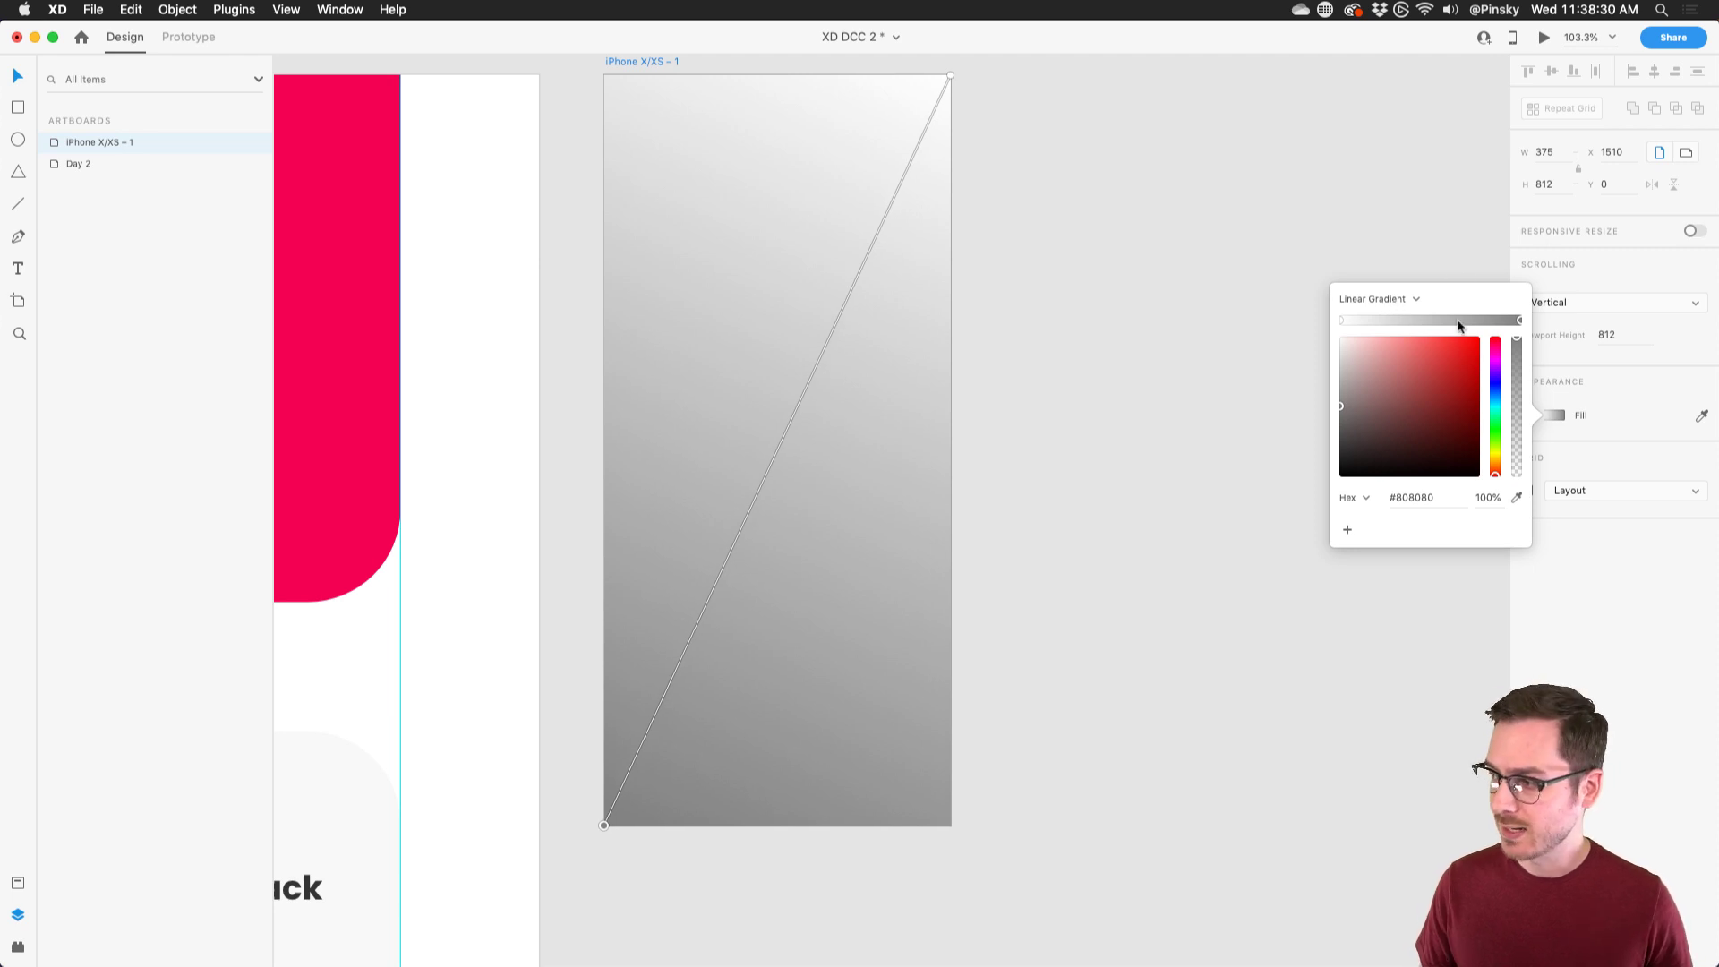
- Set the gradient's lower-left colour stop to the pinkish red #D92362
{"action": "left_click_drag", "start_coordinate": [1474, 362], "coordinate": [1461, 380]}
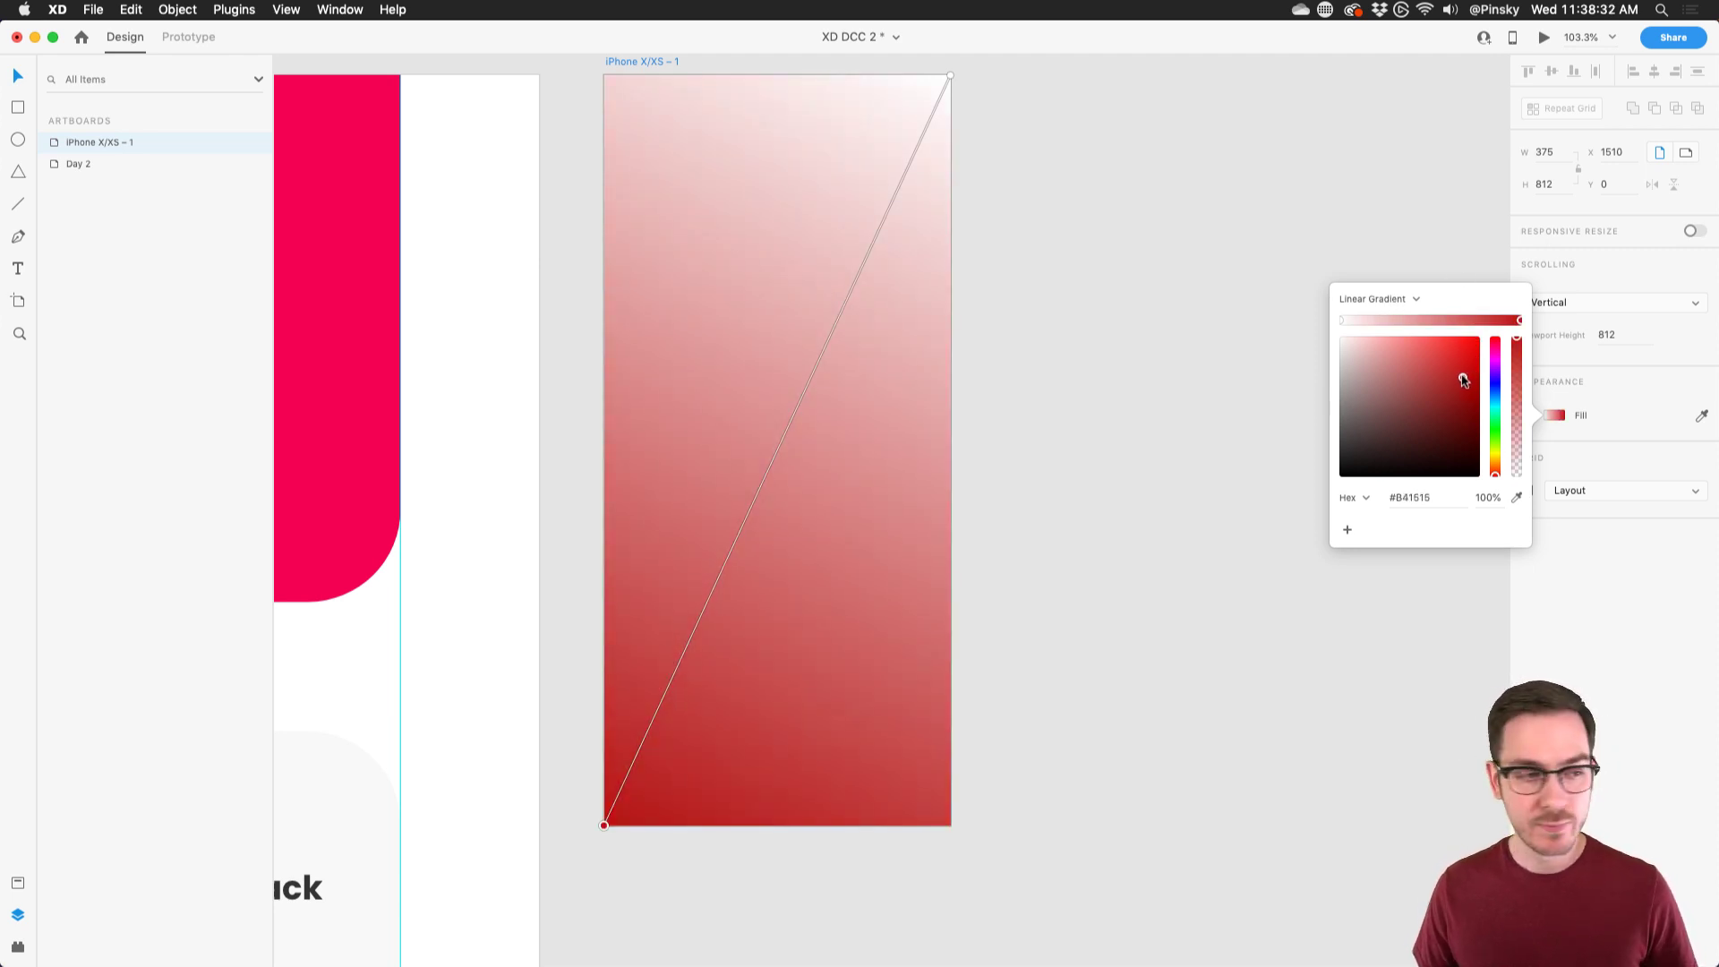
{"action": "left_click", "coordinate": [1496, 349]}
{"action": "left_click_drag", "start_coordinate": [1498, 349], "coordinate": [1498, 348]}
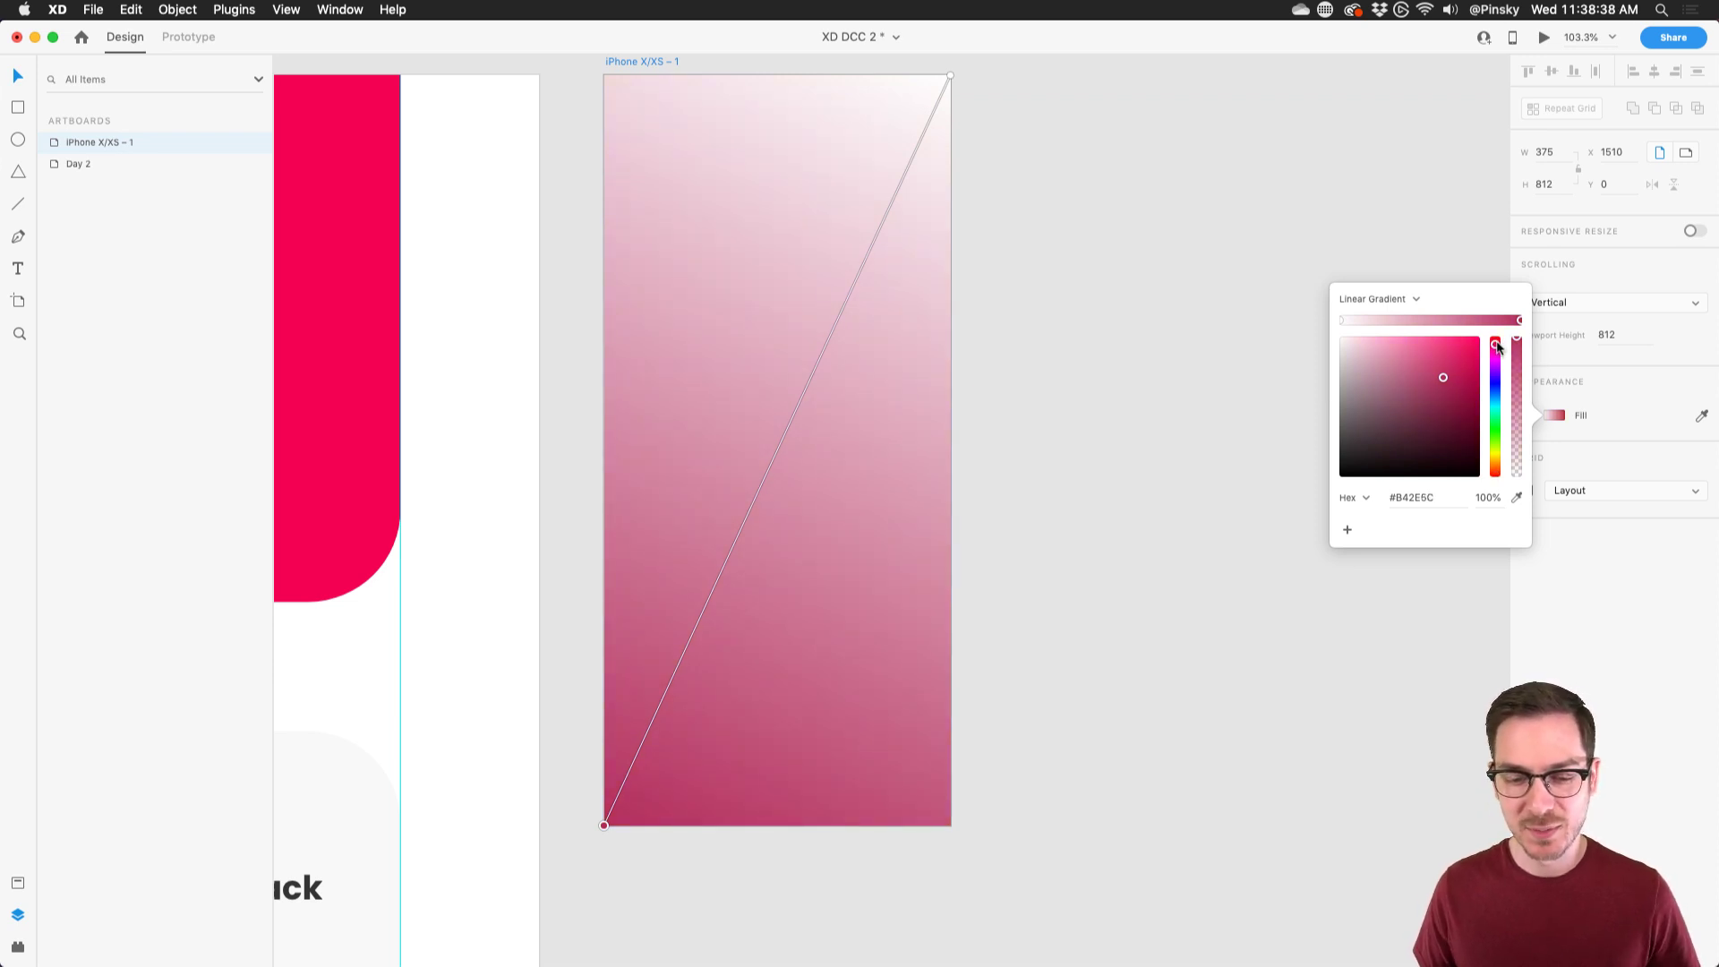
{"action": "left_click", "coordinate": [1450, 361]}
{"action": "left_click_drag", "start_coordinate": [1451, 362], "coordinate": [1456, 356]}
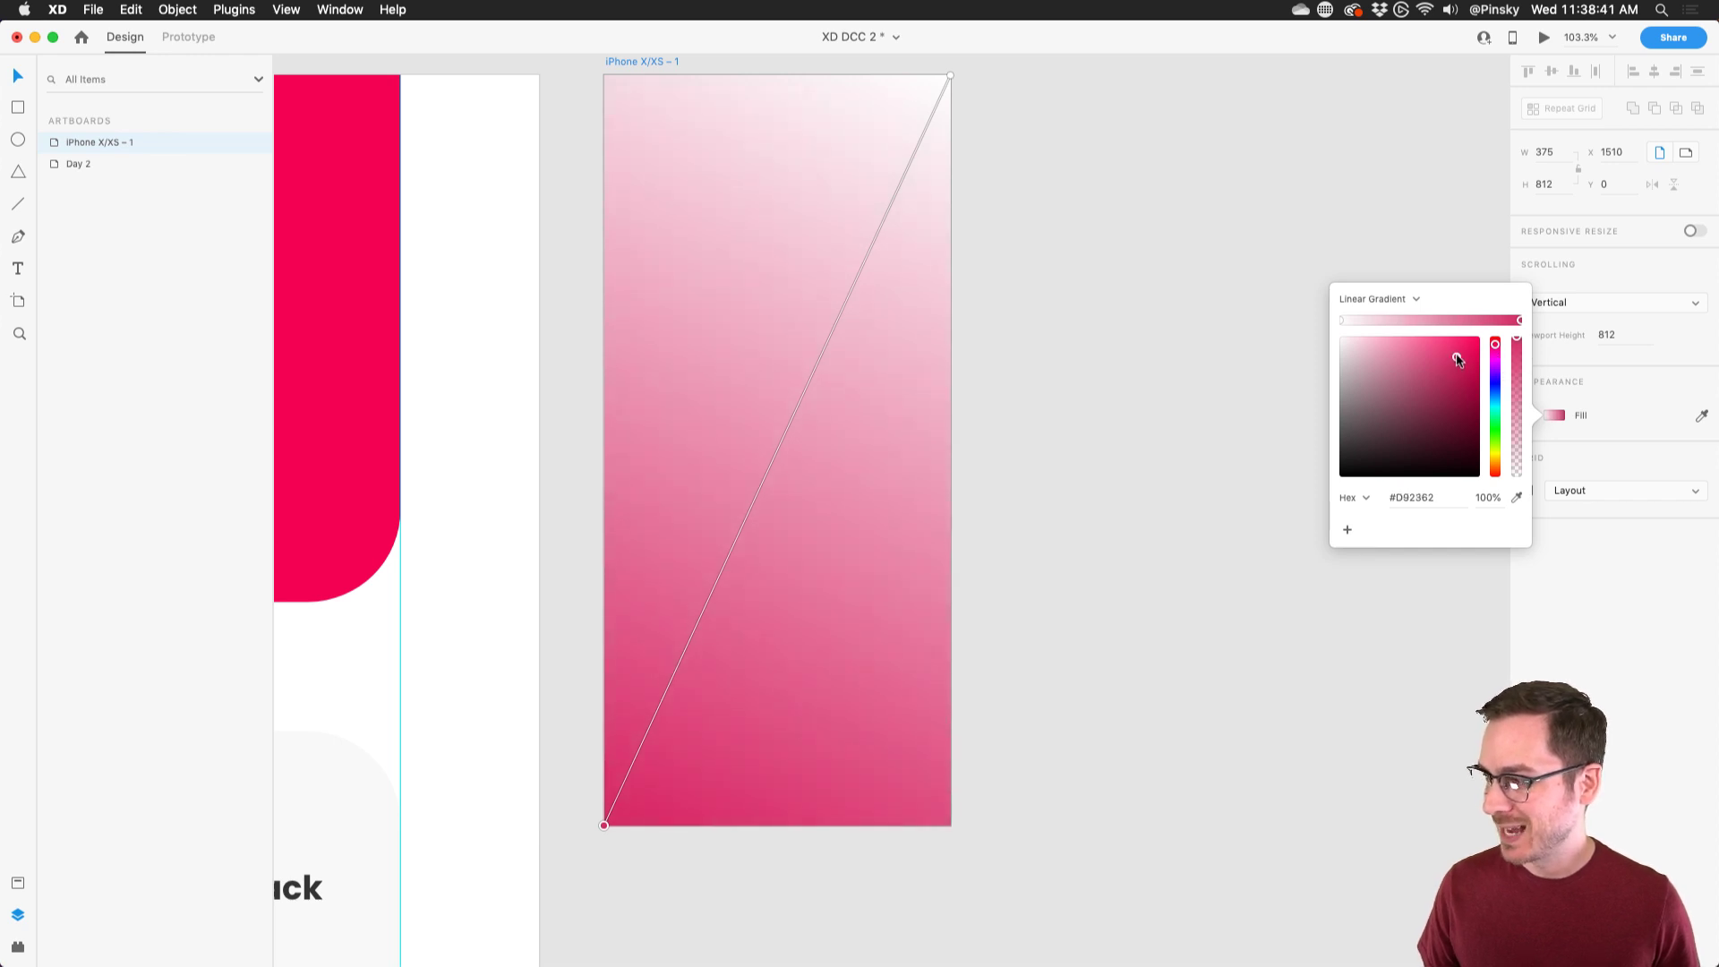
- Set the gradient's upper-right colour stop to the brighter red #ED1D4D
{"action": "left_click", "coordinate": [1341, 321]}
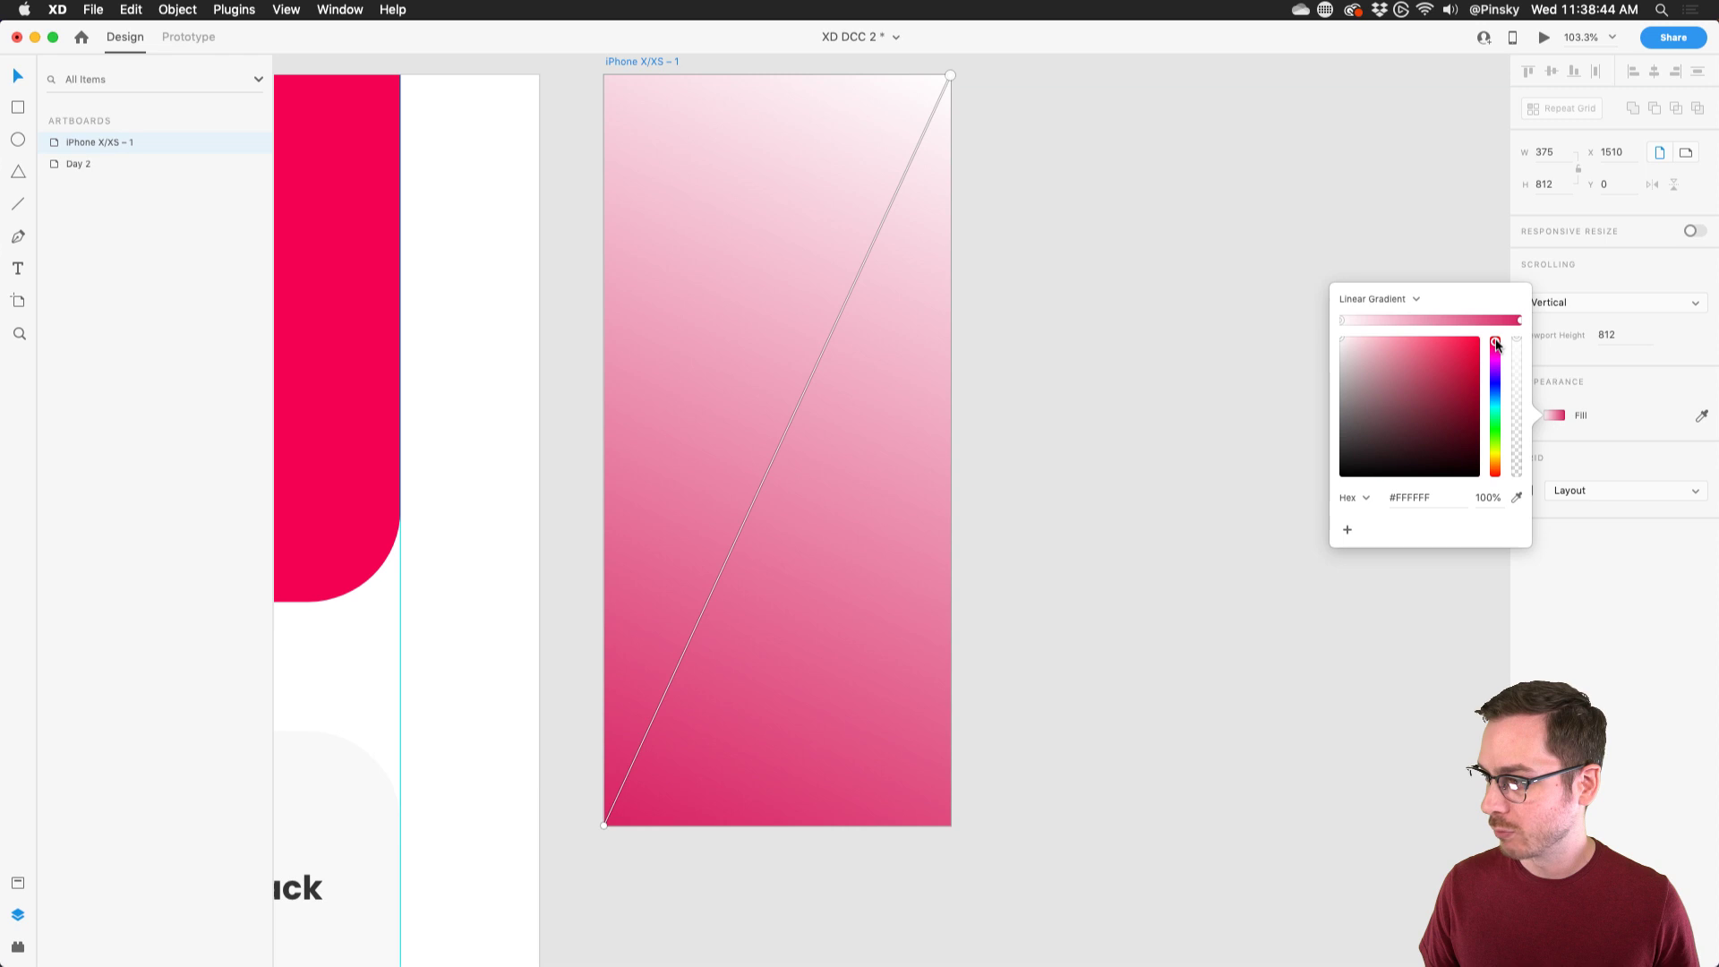
{"action": "left_click", "coordinate": [1465, 344]}
{"action": "left_click_drag", "start_coordinate": [1466, 346], "coordinate": [1463, 350]}
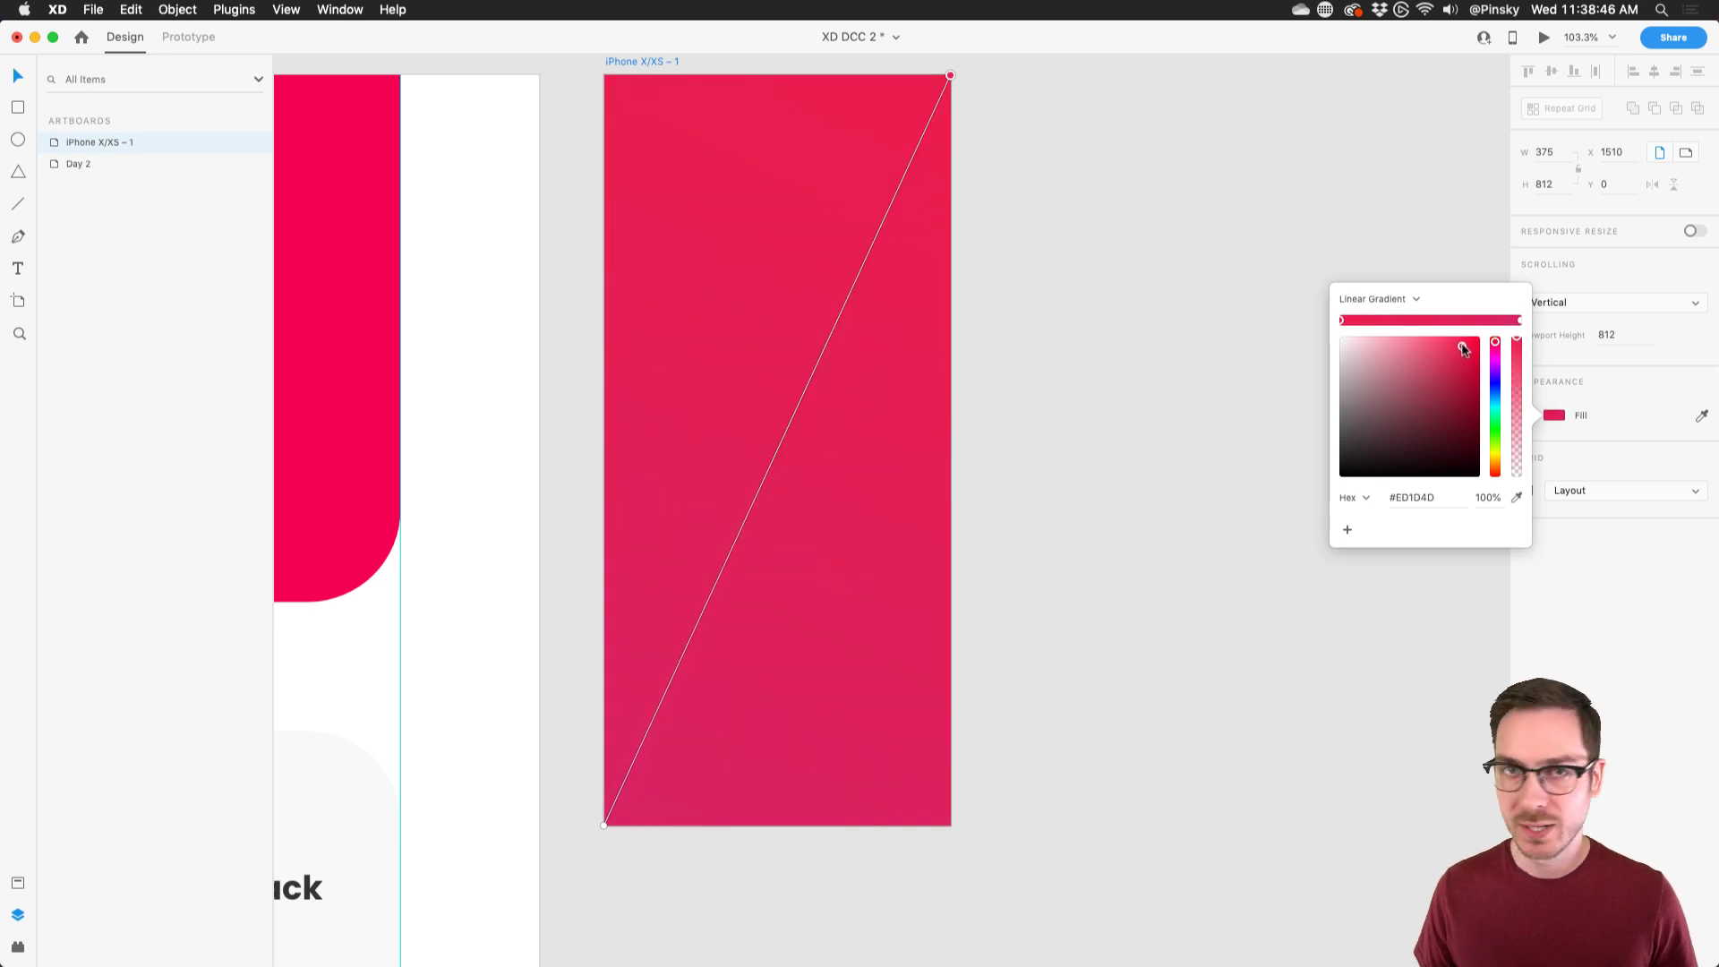
{"action": "left_click", "coordinate": [1602, 658]}
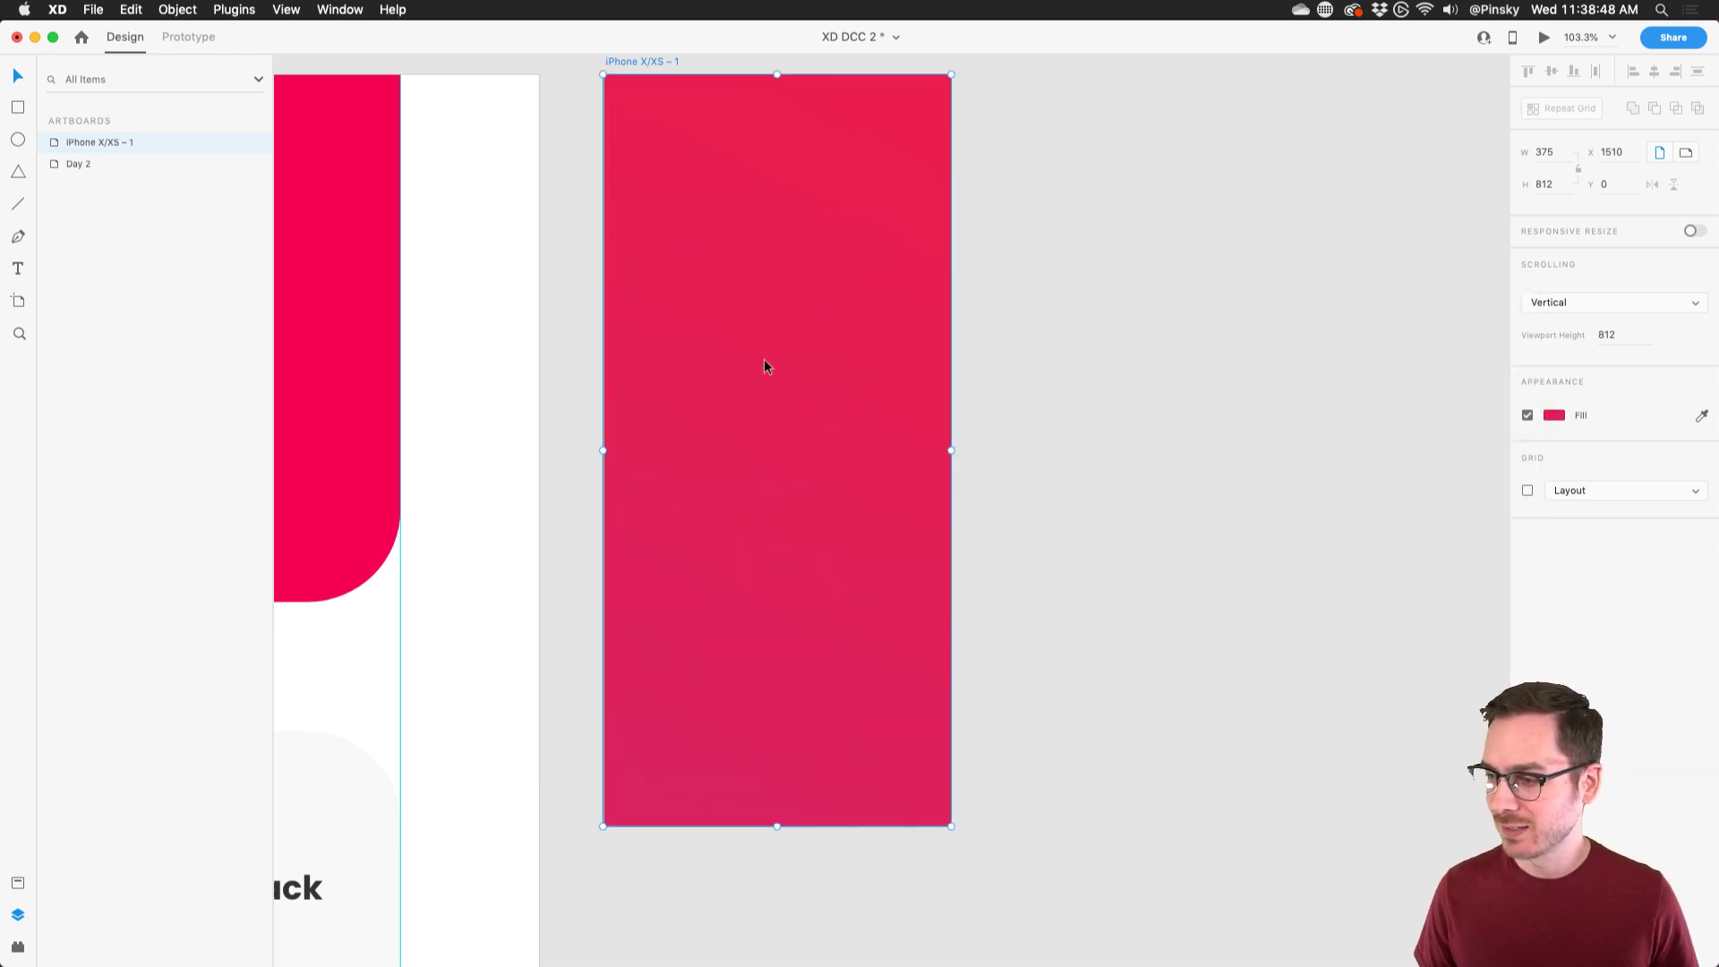
- Save the artboard's red gradient as a colour in the document assets, and return to the layers list
{"action": "scroll", "coordinate": [766, 358], "scroll_direction": "up", "scroll_amount": 2}
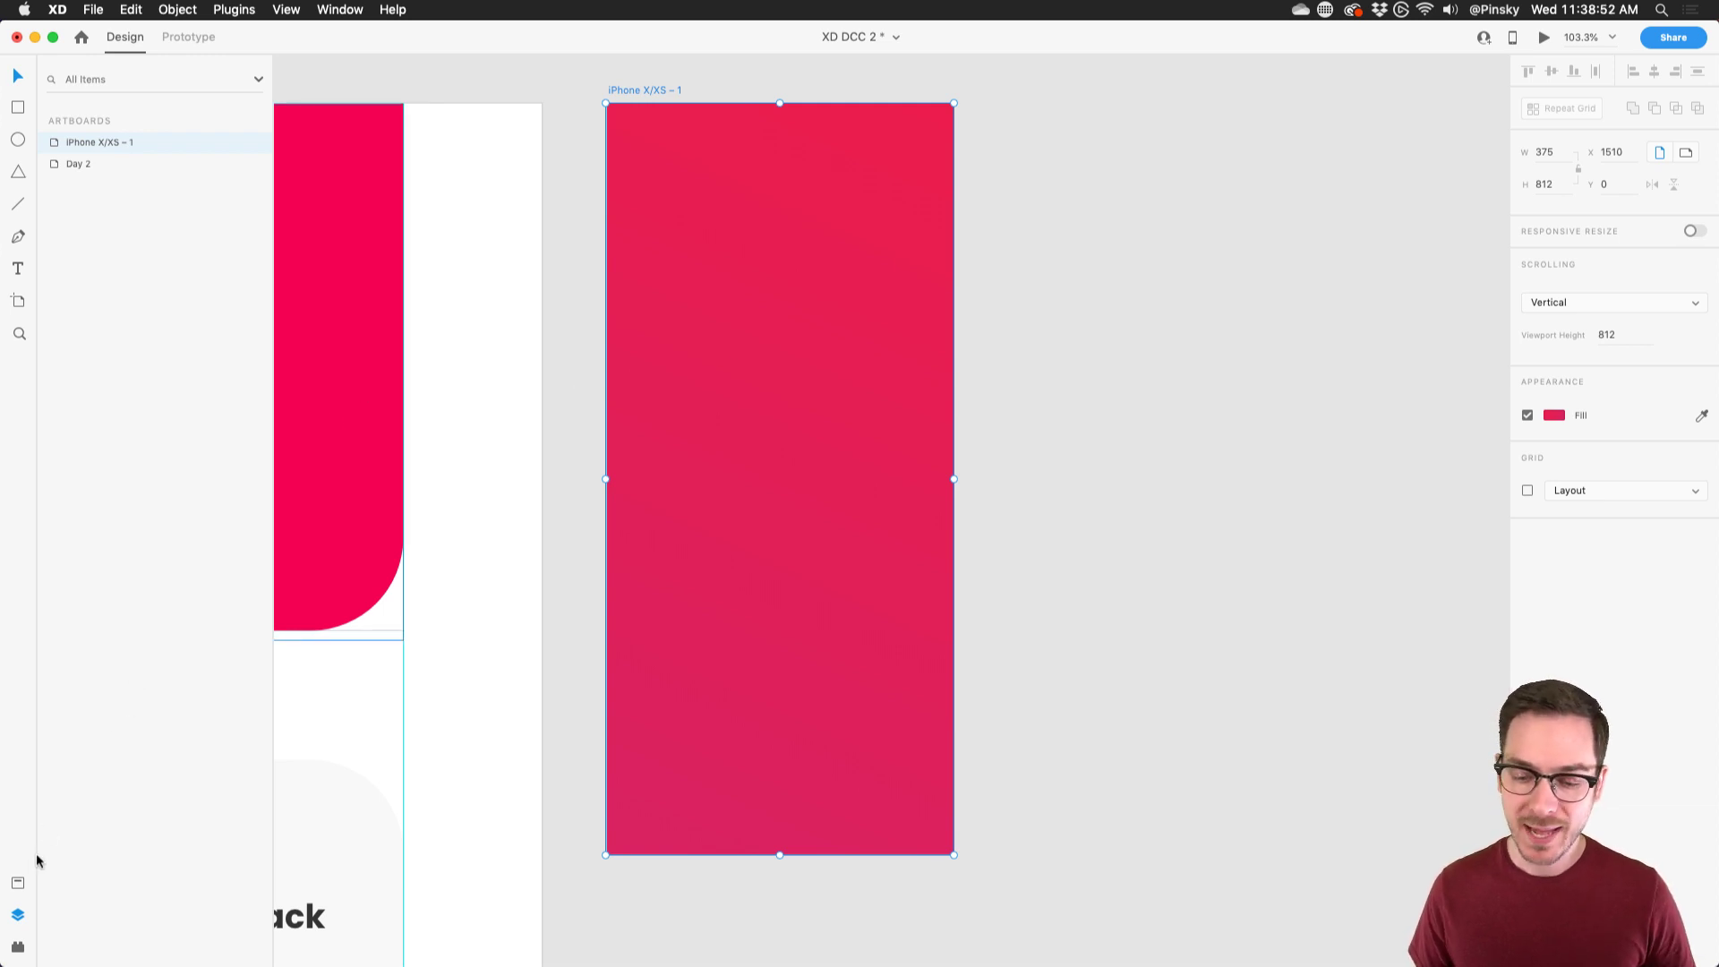
{"action": "left_click", "coordinate": [18, 882]}
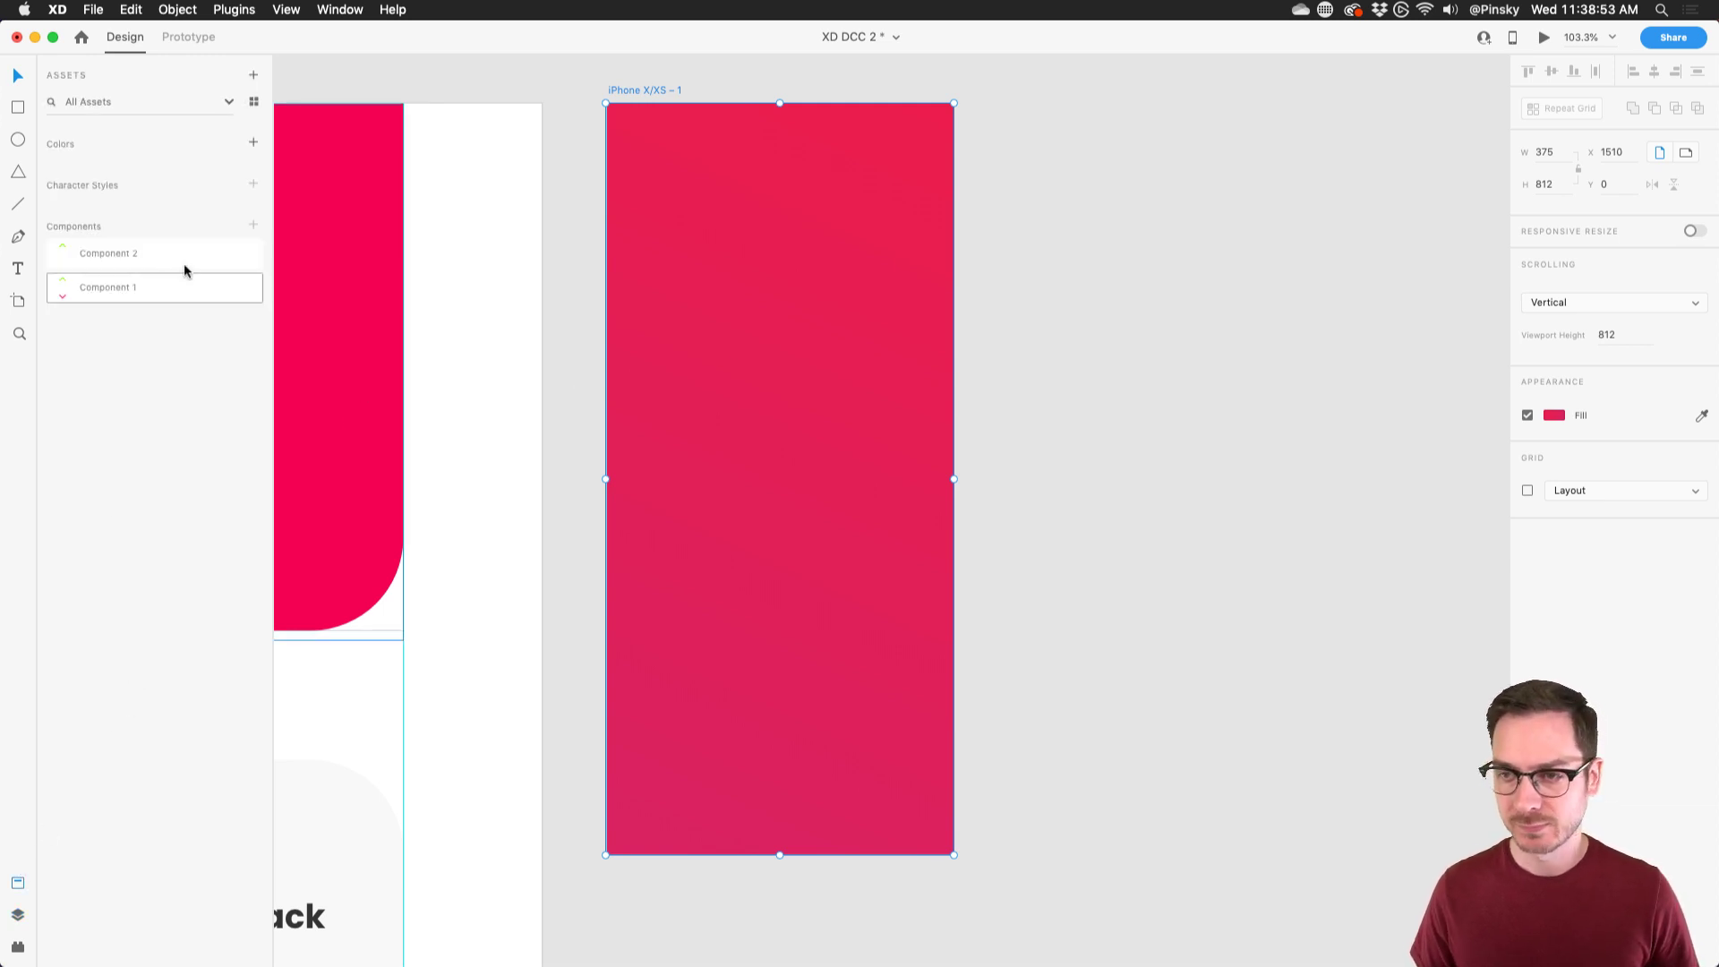
{"action": "left_click", "coordinate": [253, 145]}
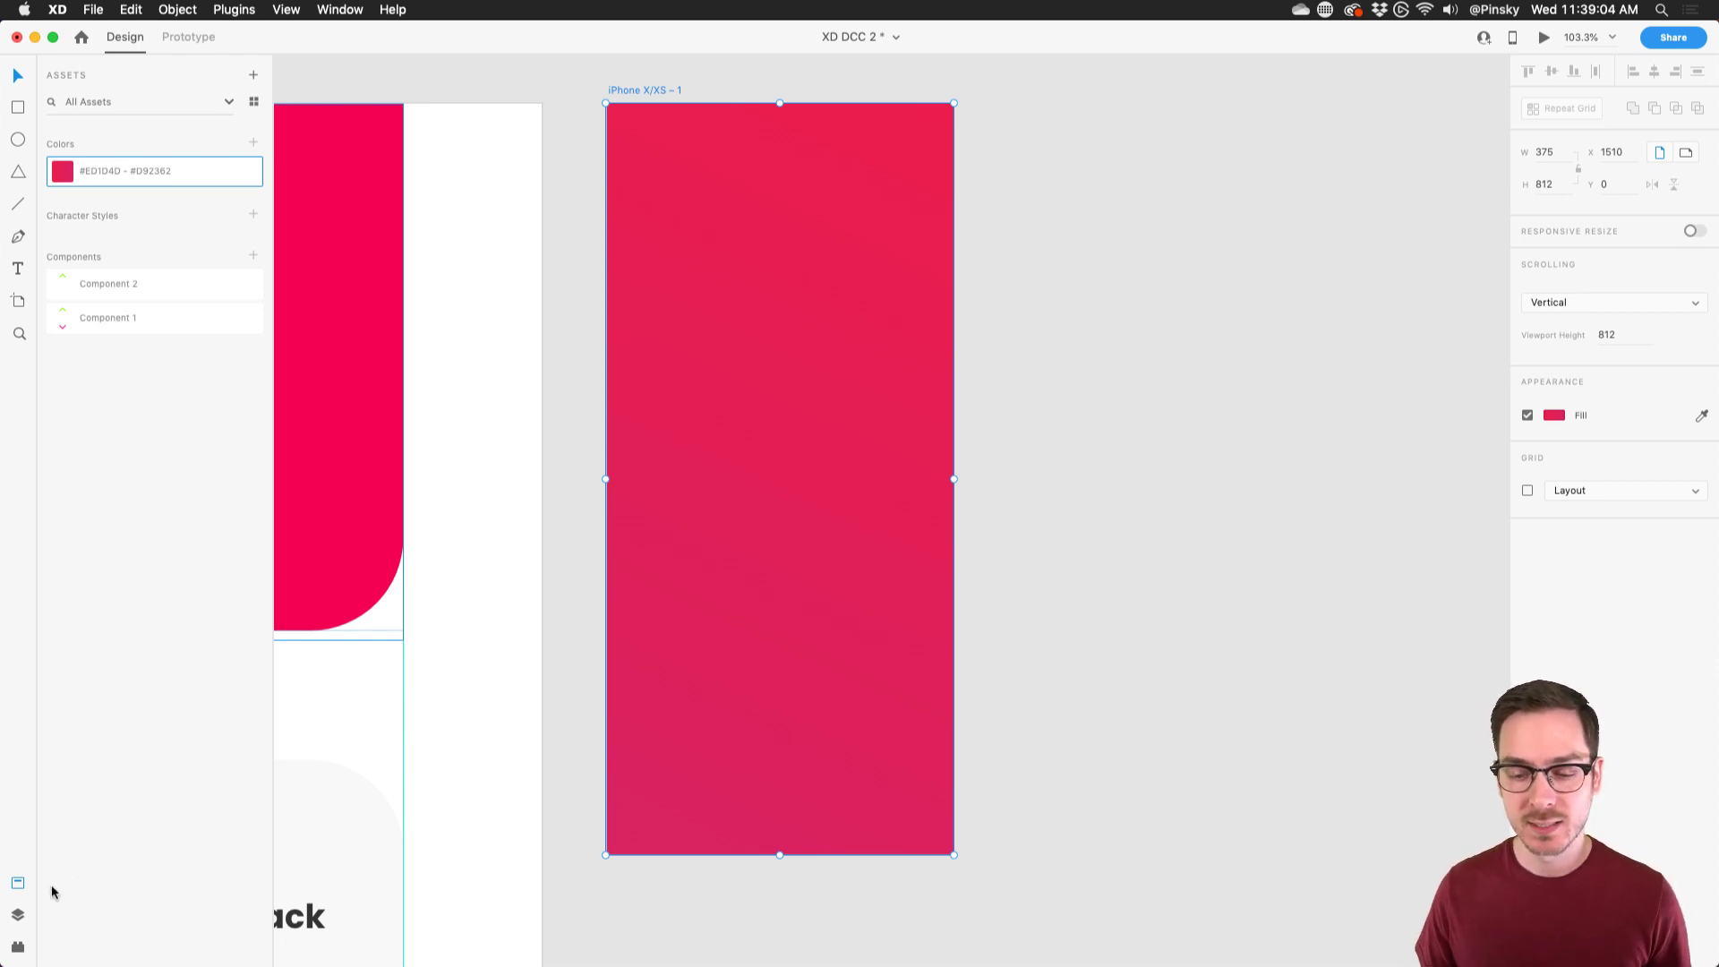
{"action": "left_click", "coordinate": [18, 916]}
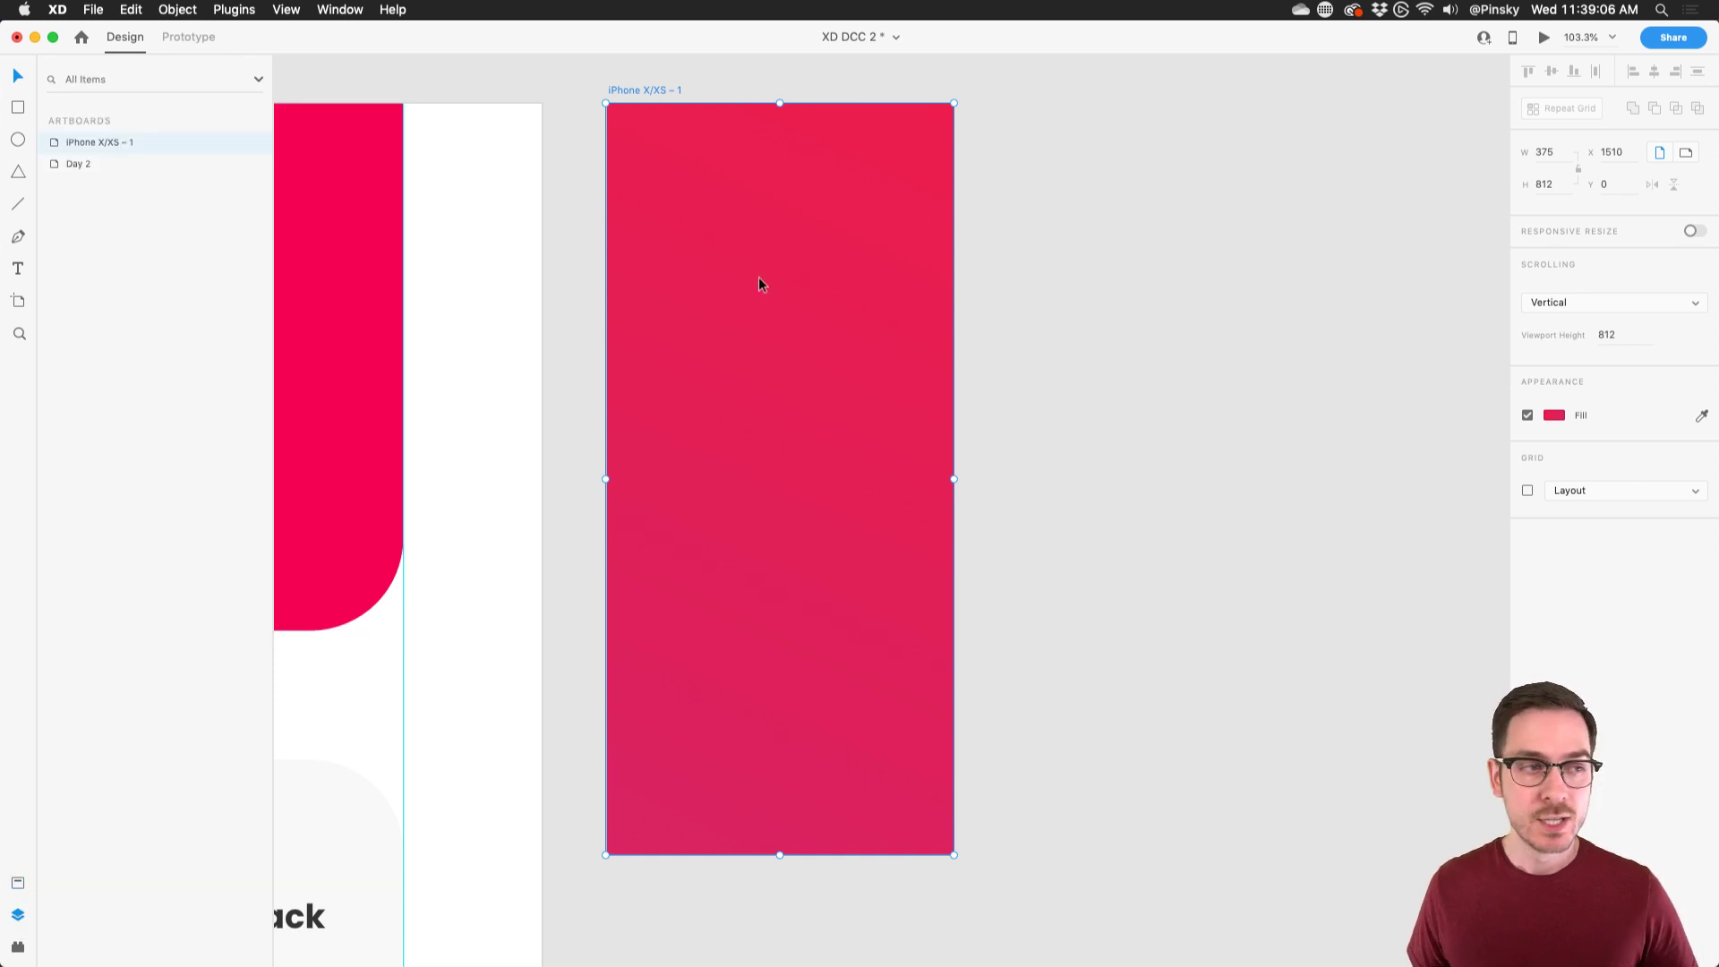
- Add the title text "Leaderboard" near the top of the iPhone artboard, centred horizontally at about X 69, Y 71
{"action": "key", "text": "t"}
{"action": "left_click", "coordinate": [757, 223]}
{"action": "type", "text": "Leaderboard"}
{"action": "key", "text": "Escape"}
{"action": "left_click_drag", "start_coordinate": [775, 204], "coordinate": [724, 186]}
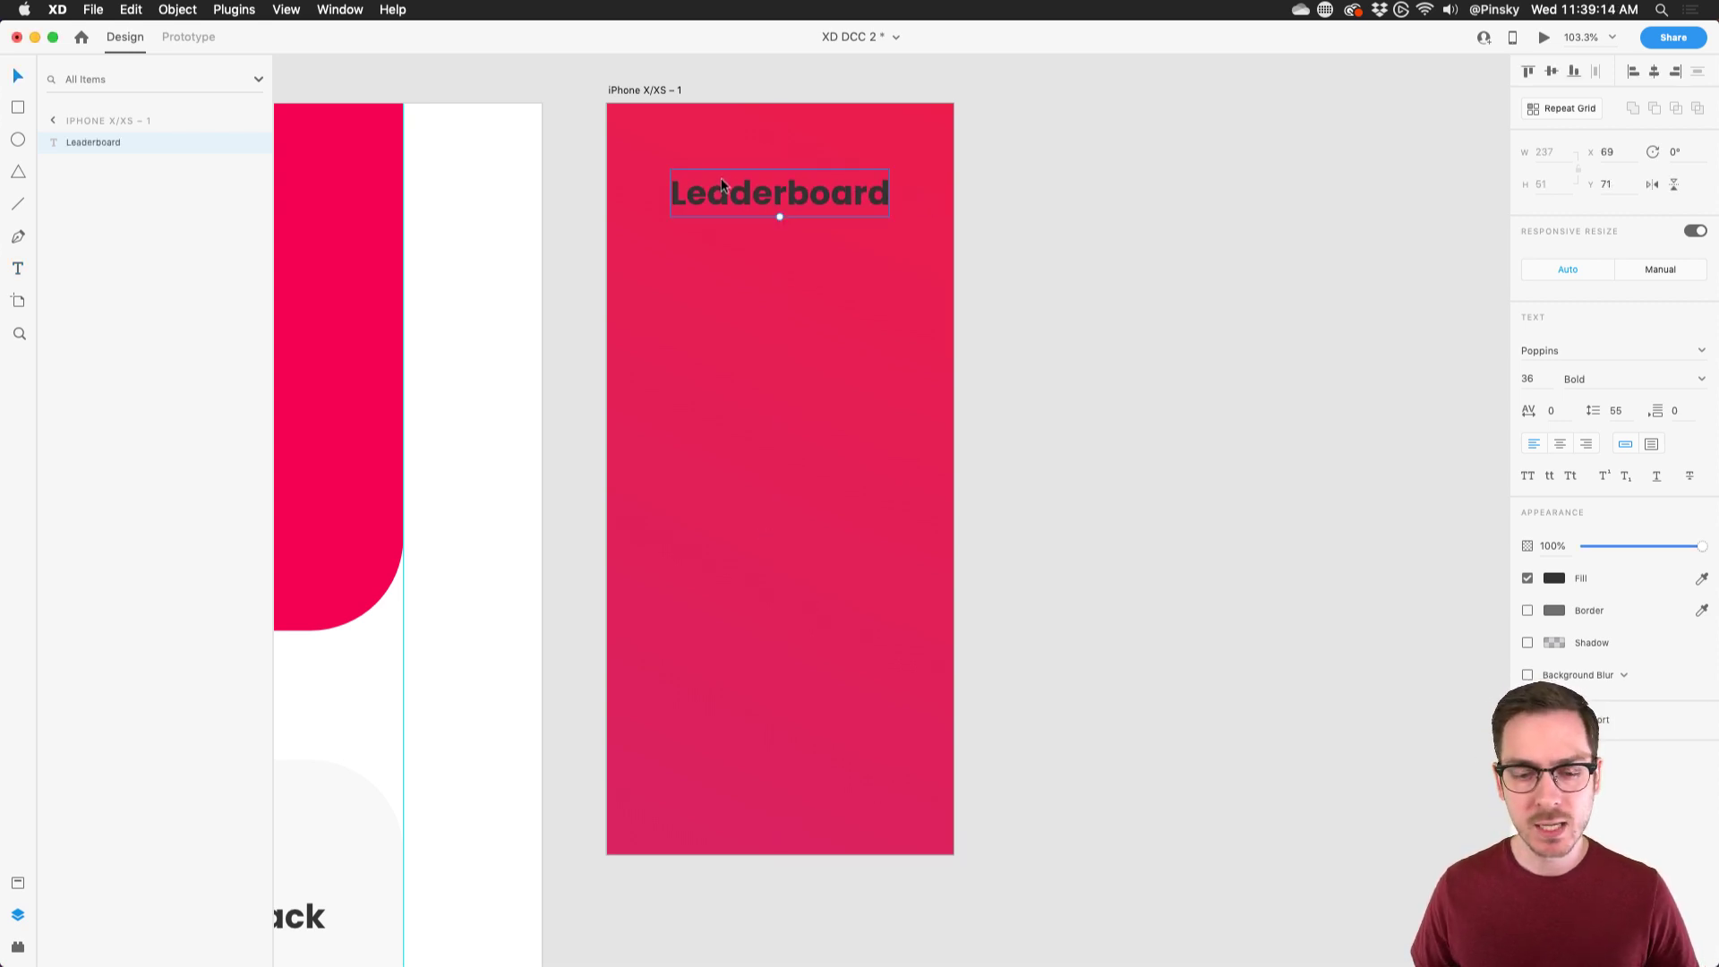
- Change the Leaderboard title's fill to white #FFFFFF and move it down slightly to about Y 75
{"action": "left_click", "coordinate": [1557, 582]}
{"action": "left_click_drag", "start_coordinate": [1387, 501], "coordinate": [1266, 419]}
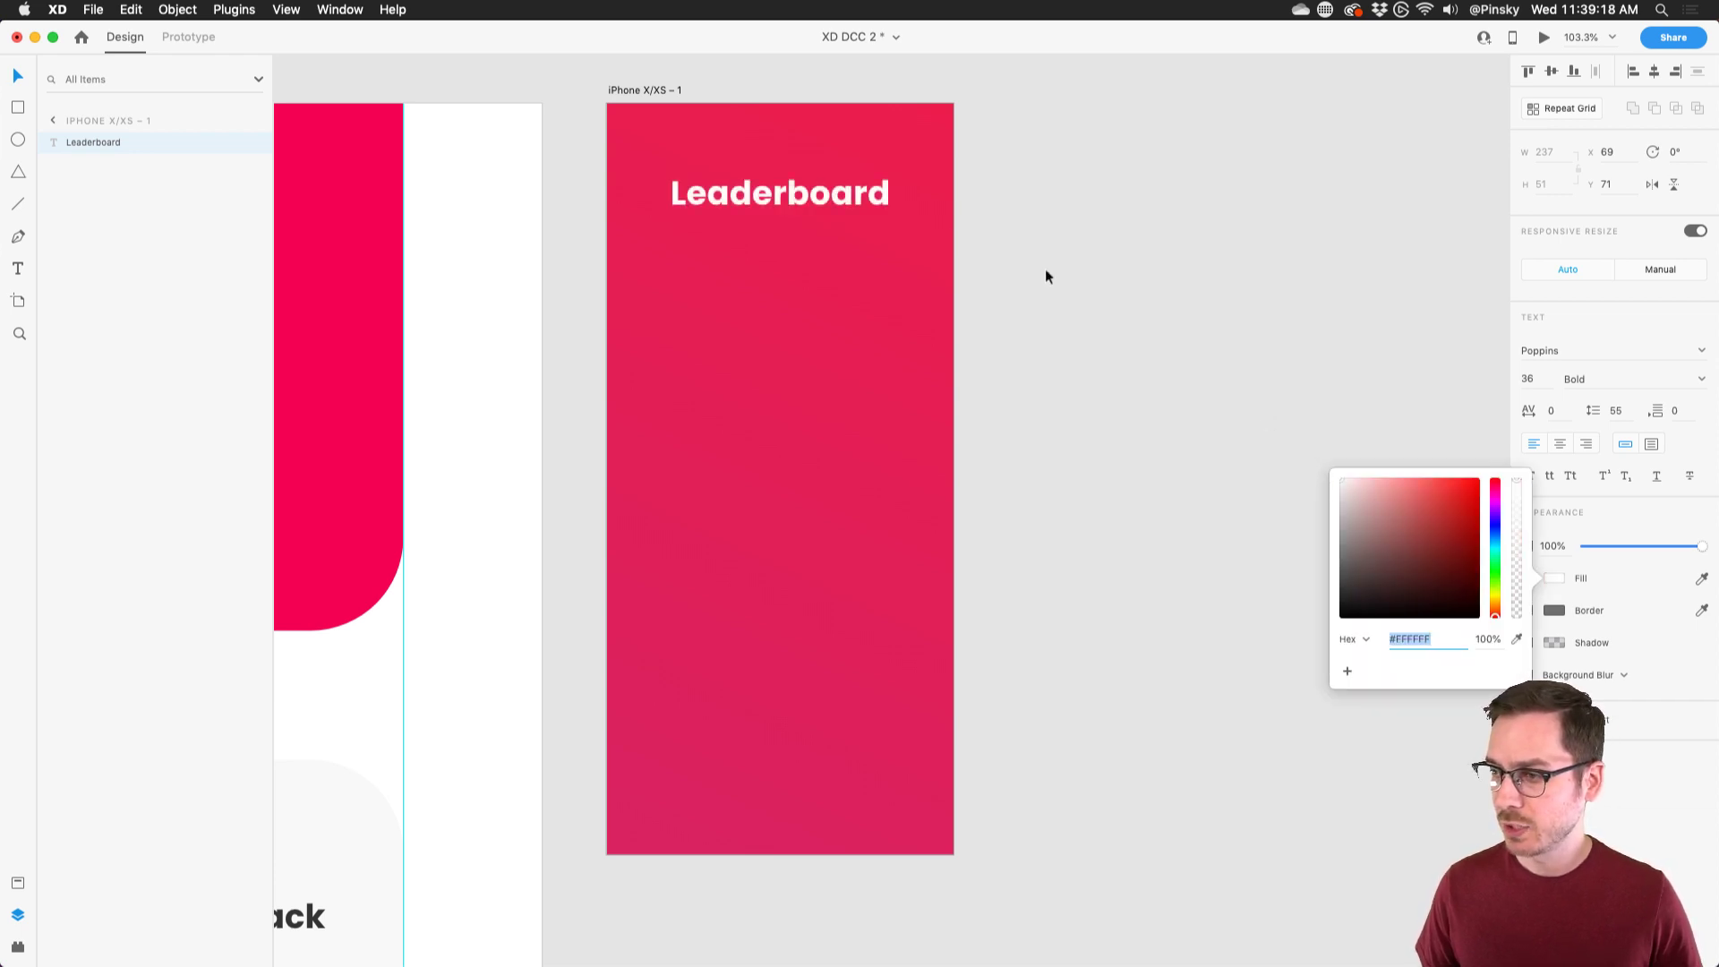
{"action": "left_click_drag", "start_coordinate": [813, 187], "coordinate": [813, 192]}
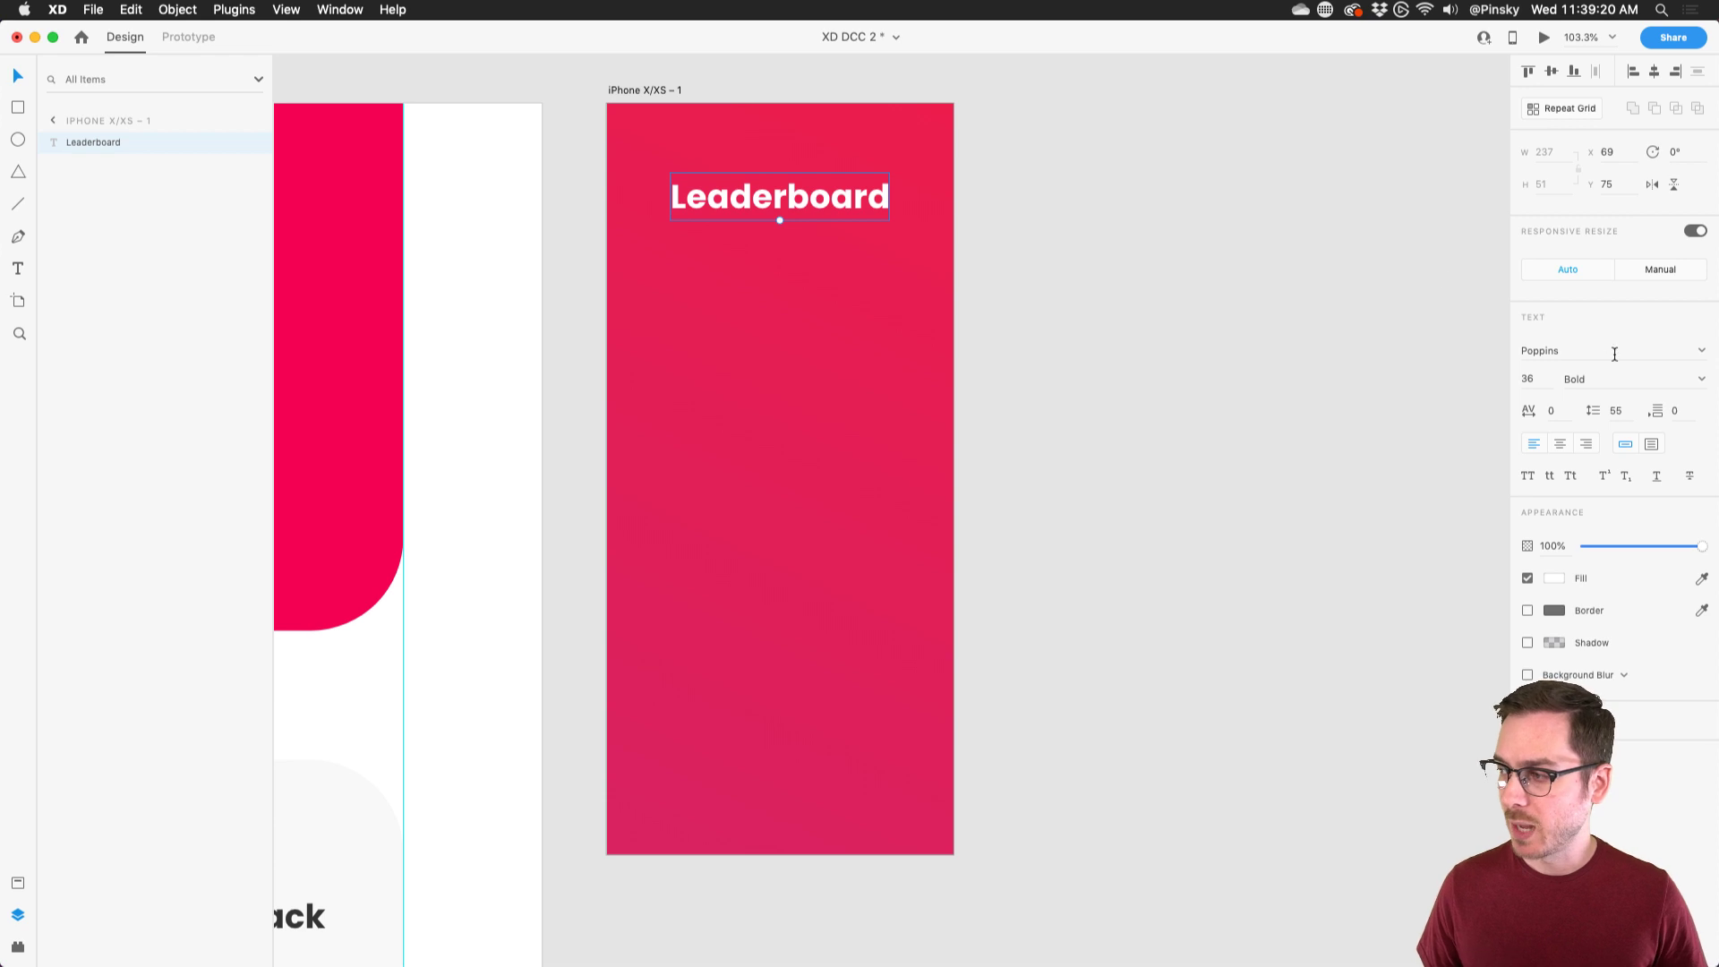
- Lower the Leaderboard title to about Y 79 and draw a circle about 86 × 86 centred beneath it at X 145, Y 134
{"action": "left_click_drag", "start_coordinate": [791, 190], "coordinate": [792, 193]}
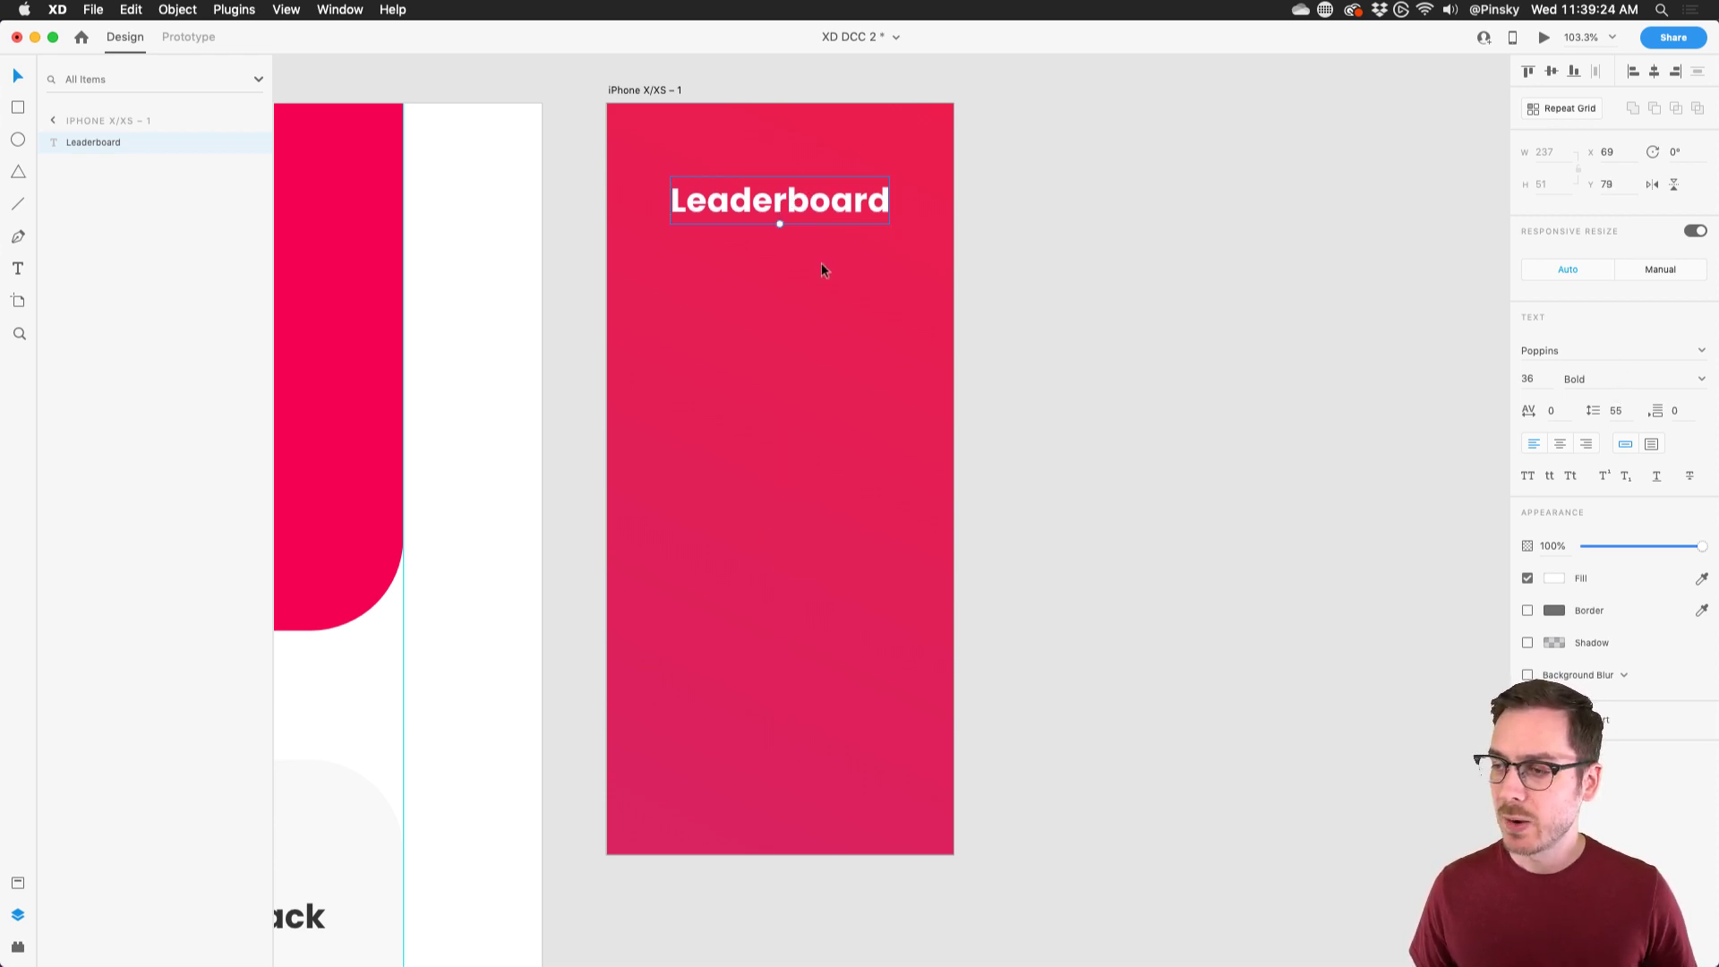
{"action": "scroll", "coordinate": [822, 269], "scroll_direction": "up", "scroll_amount": 5}
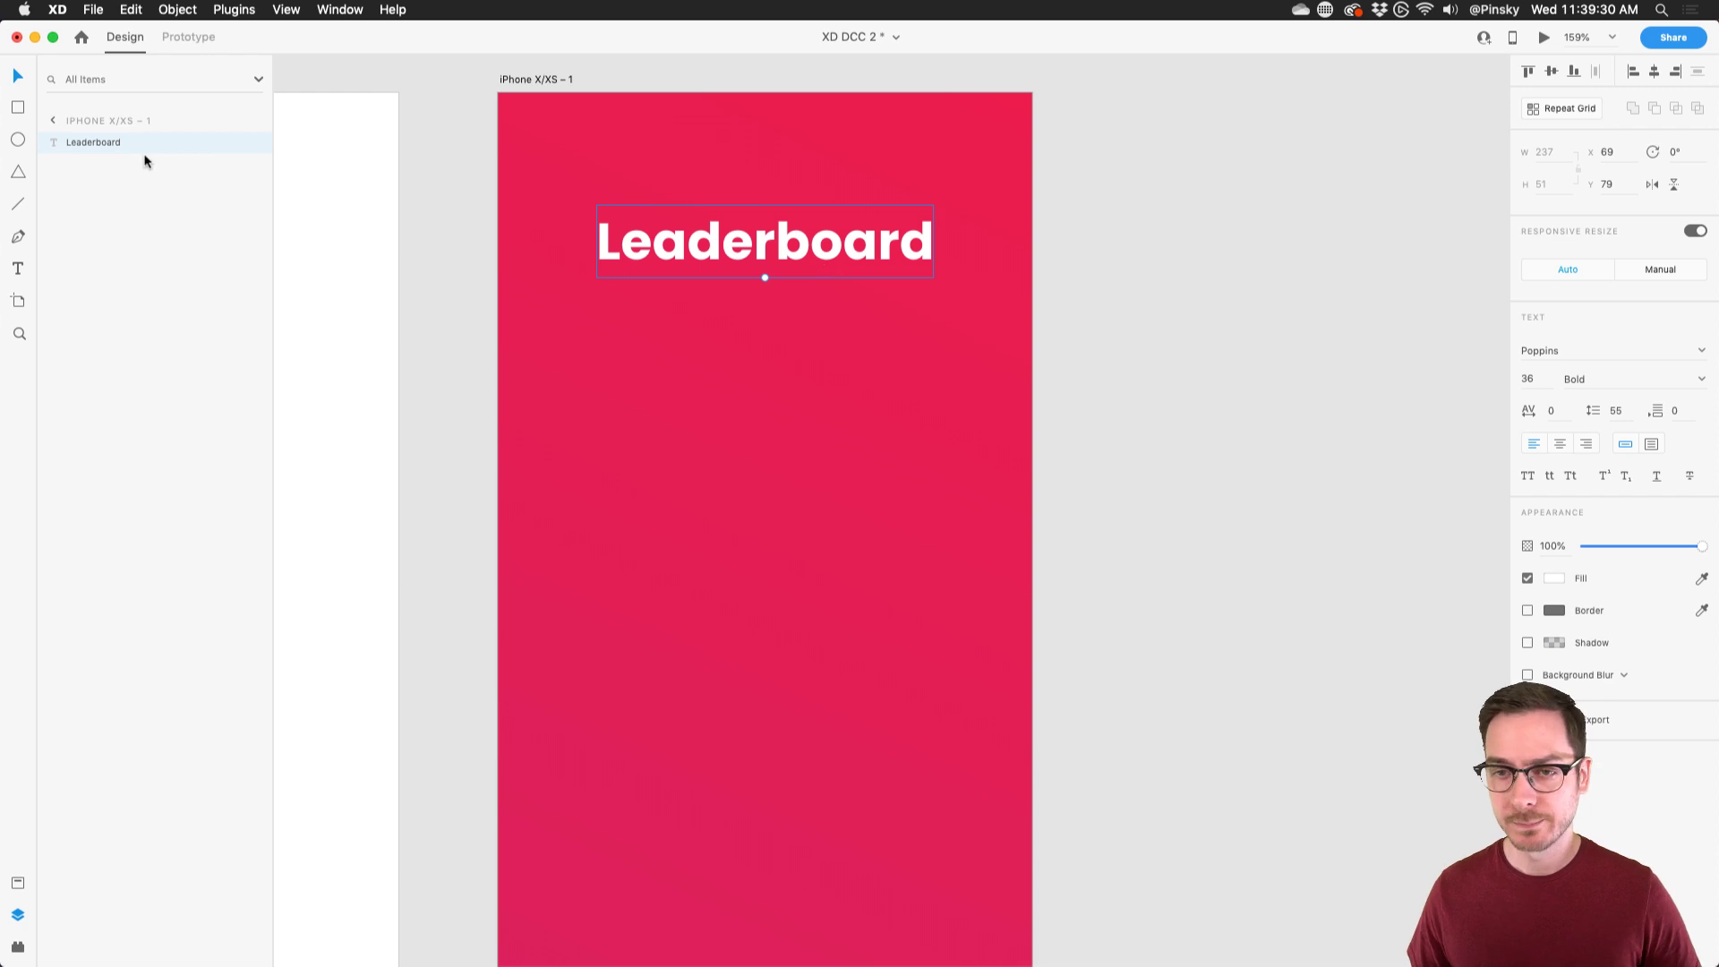
{"action": "left_click", "coordinate": [18, 140]}
{"action": "left_click_drag", "start_coordinate": [766, 316], "coordinate": [888, 459]}
{"action": "key", "text": "v"}
{"action": "left_click_drag", "start_coordinate": [829, 362], "coordinate": [768, 335]}
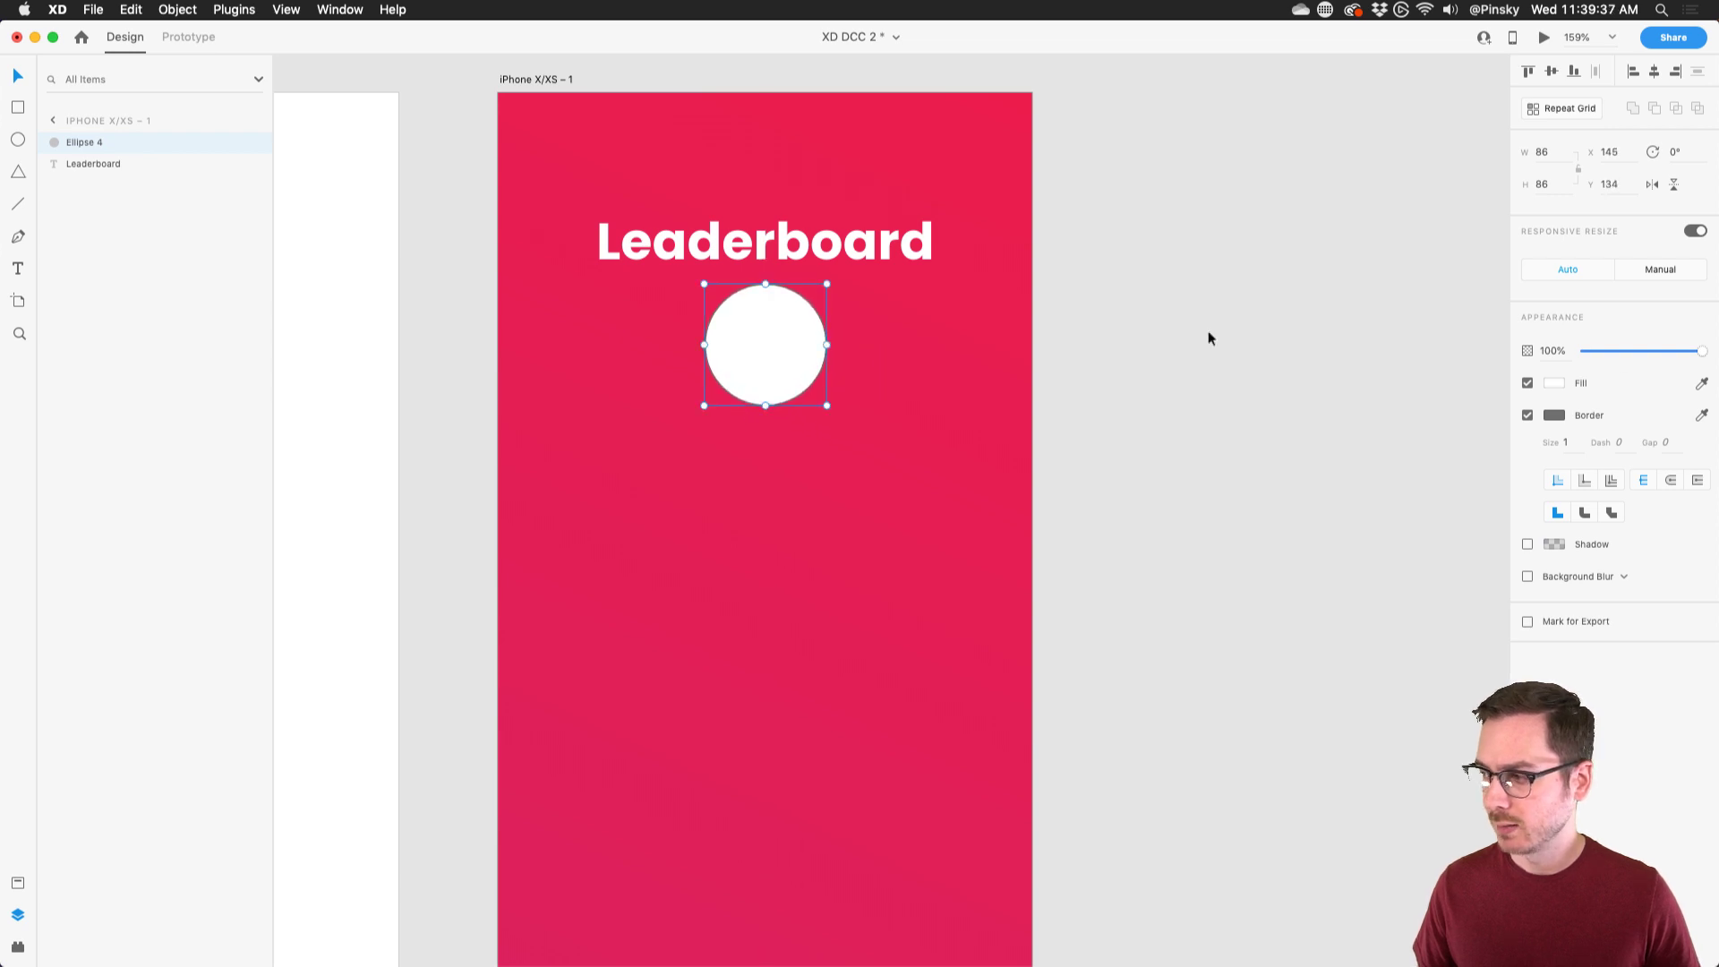
- Give the circle a semi-transparent white border, set as an outer stroke with a size of 4
{"action": "left_click", "coordinate": [1553, 416]}
{"action": "left_click_drag", "start_coordinate": [1396, 367], "coordinate": [1317, 304]}
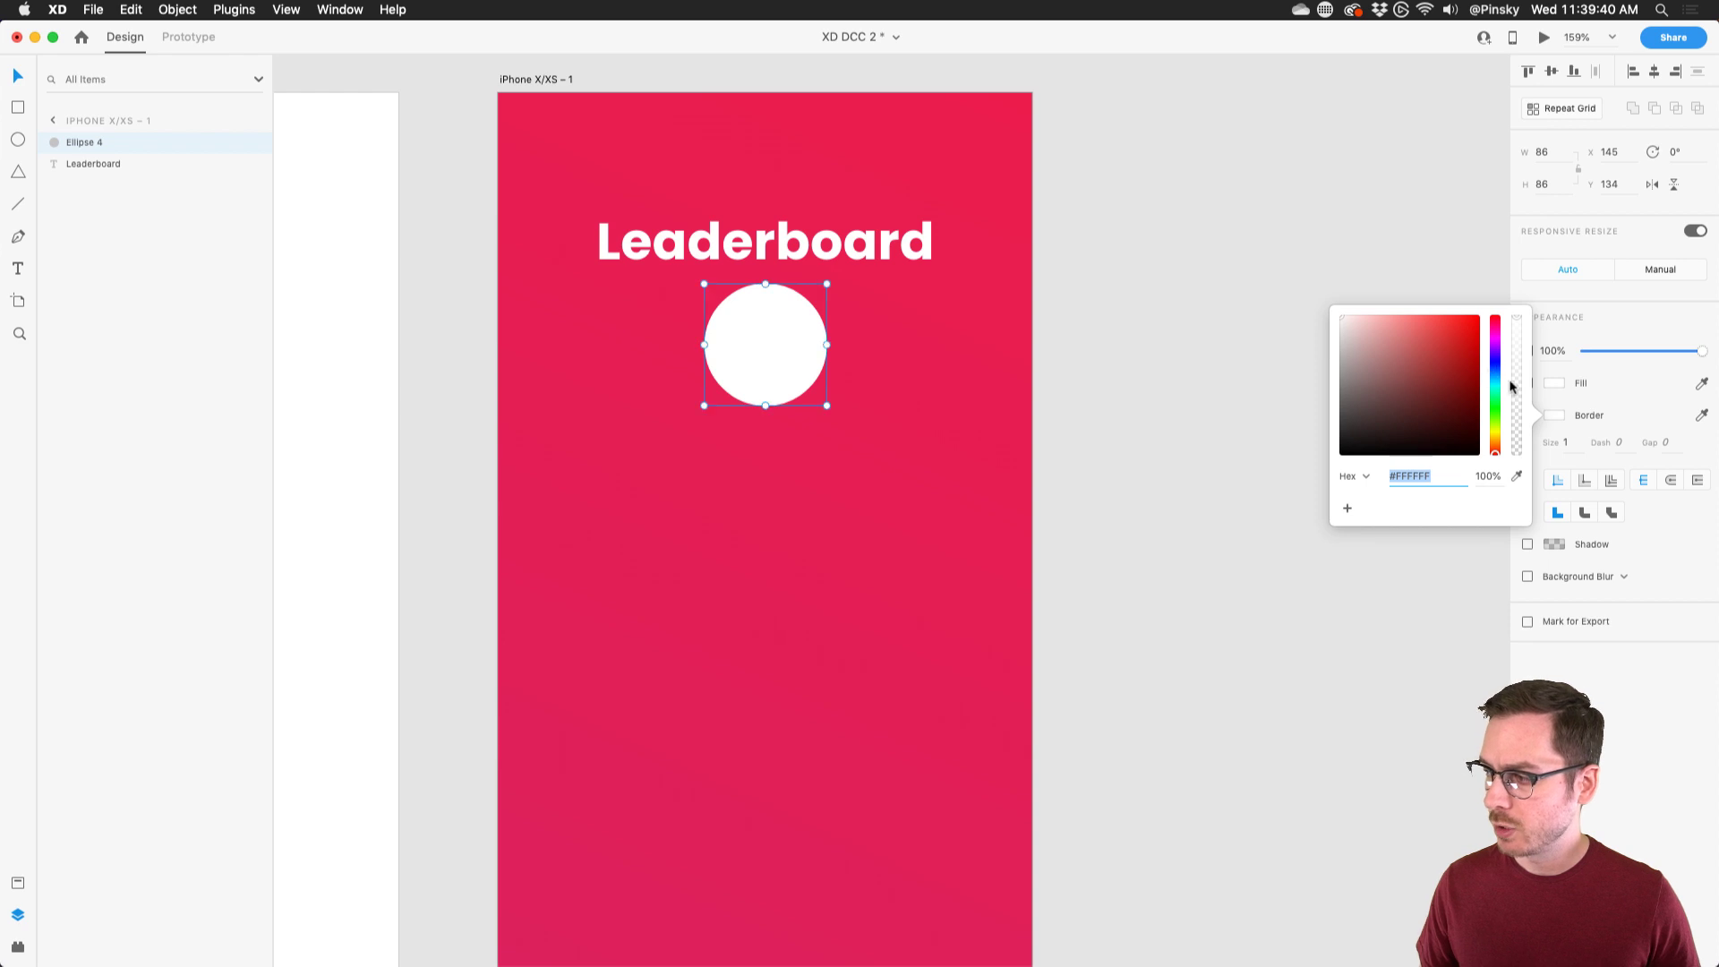
{"action": "left_click_drag", "start_coordinate": [1516, 387], "coordinate": [1517, 414]}
{"action": "left_click", "coordinate": [1585, 481]}
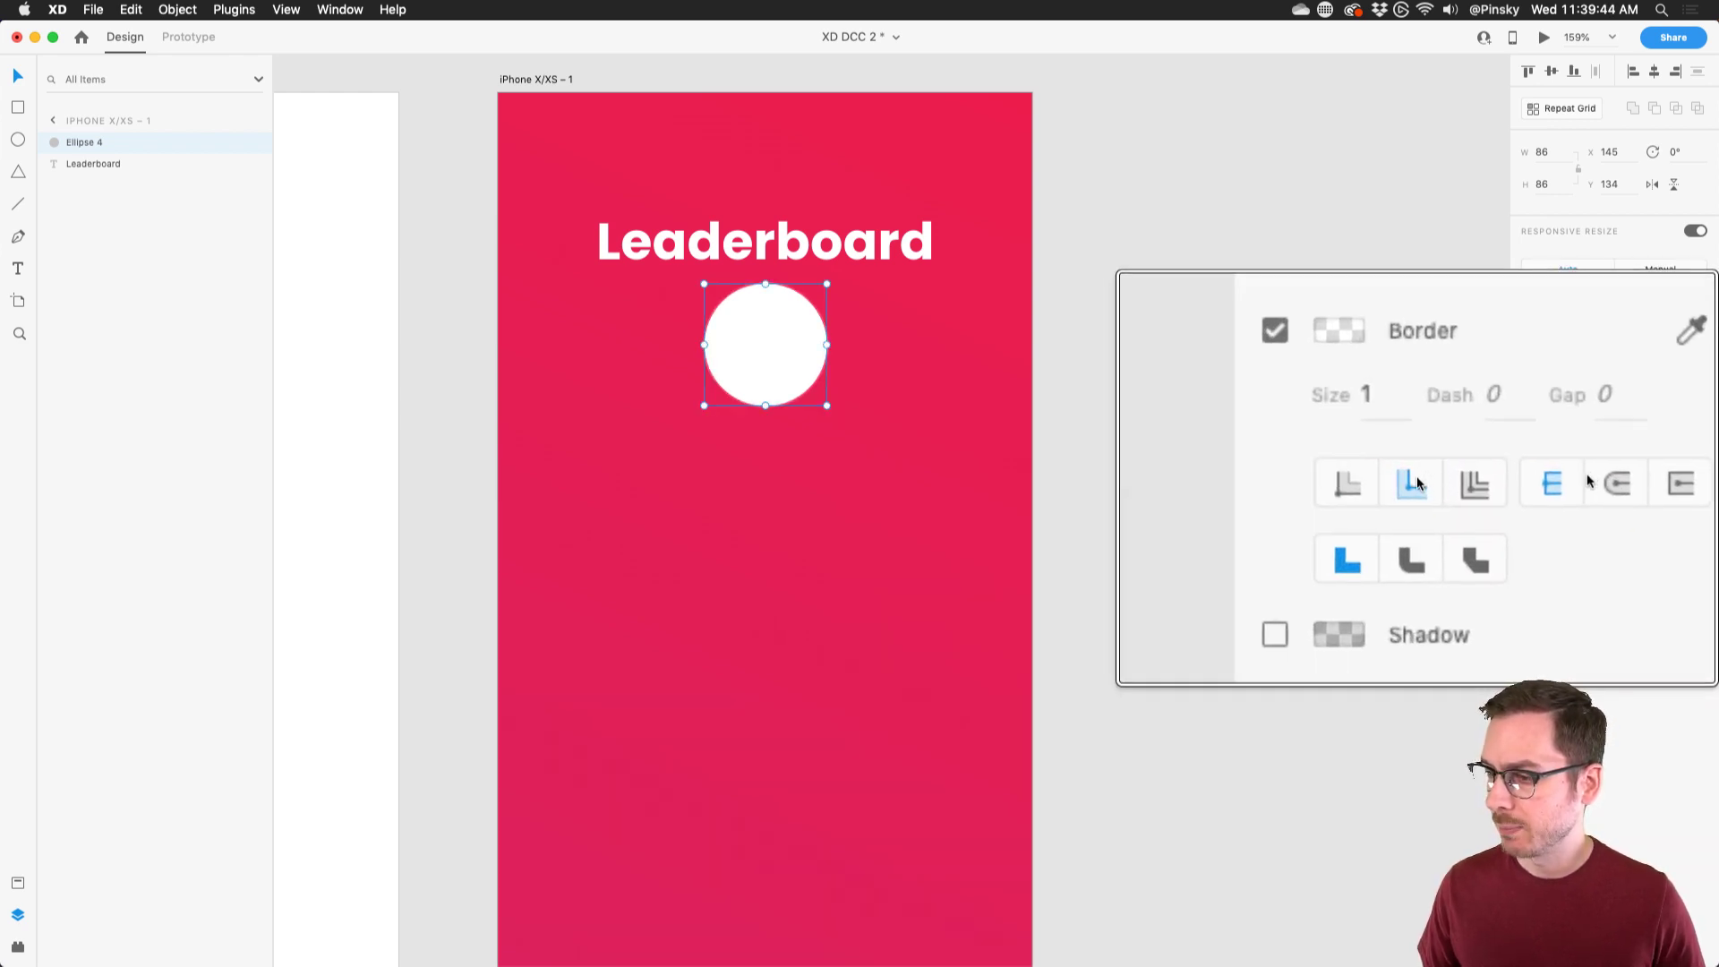
{"action": "left_click", "coordinate": [1572, 448]}
{"action": "type", "text": "5"}
{"action": "key", "text": "Return"}
{"action": "key", "text": "Down"}
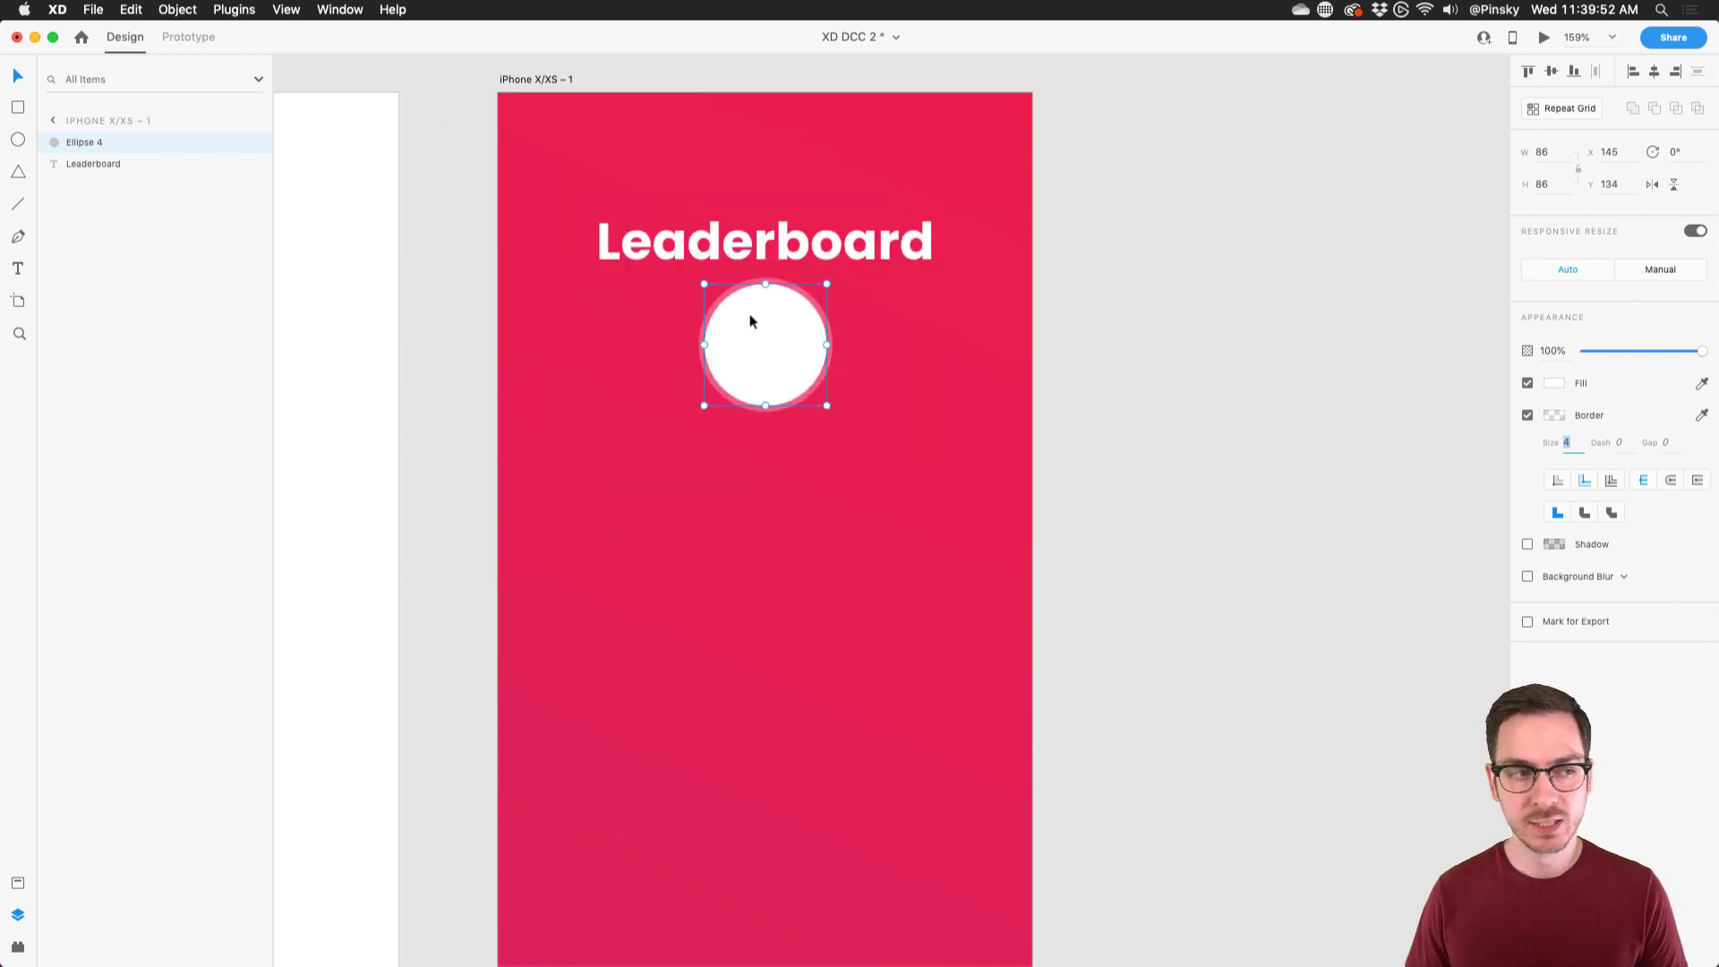
- Add the text "Name" just beneath the circle, scaled down to size 15 and centre-aligned
{"action": "left_click", "coordinate": [755, 438]}
{"action": "key", "text": "t"}
{"action": "left_click", "coordinate": [759, 447]}
{"action": "type", "text": "Name"}
{"action": "key", "text": "Escape"}
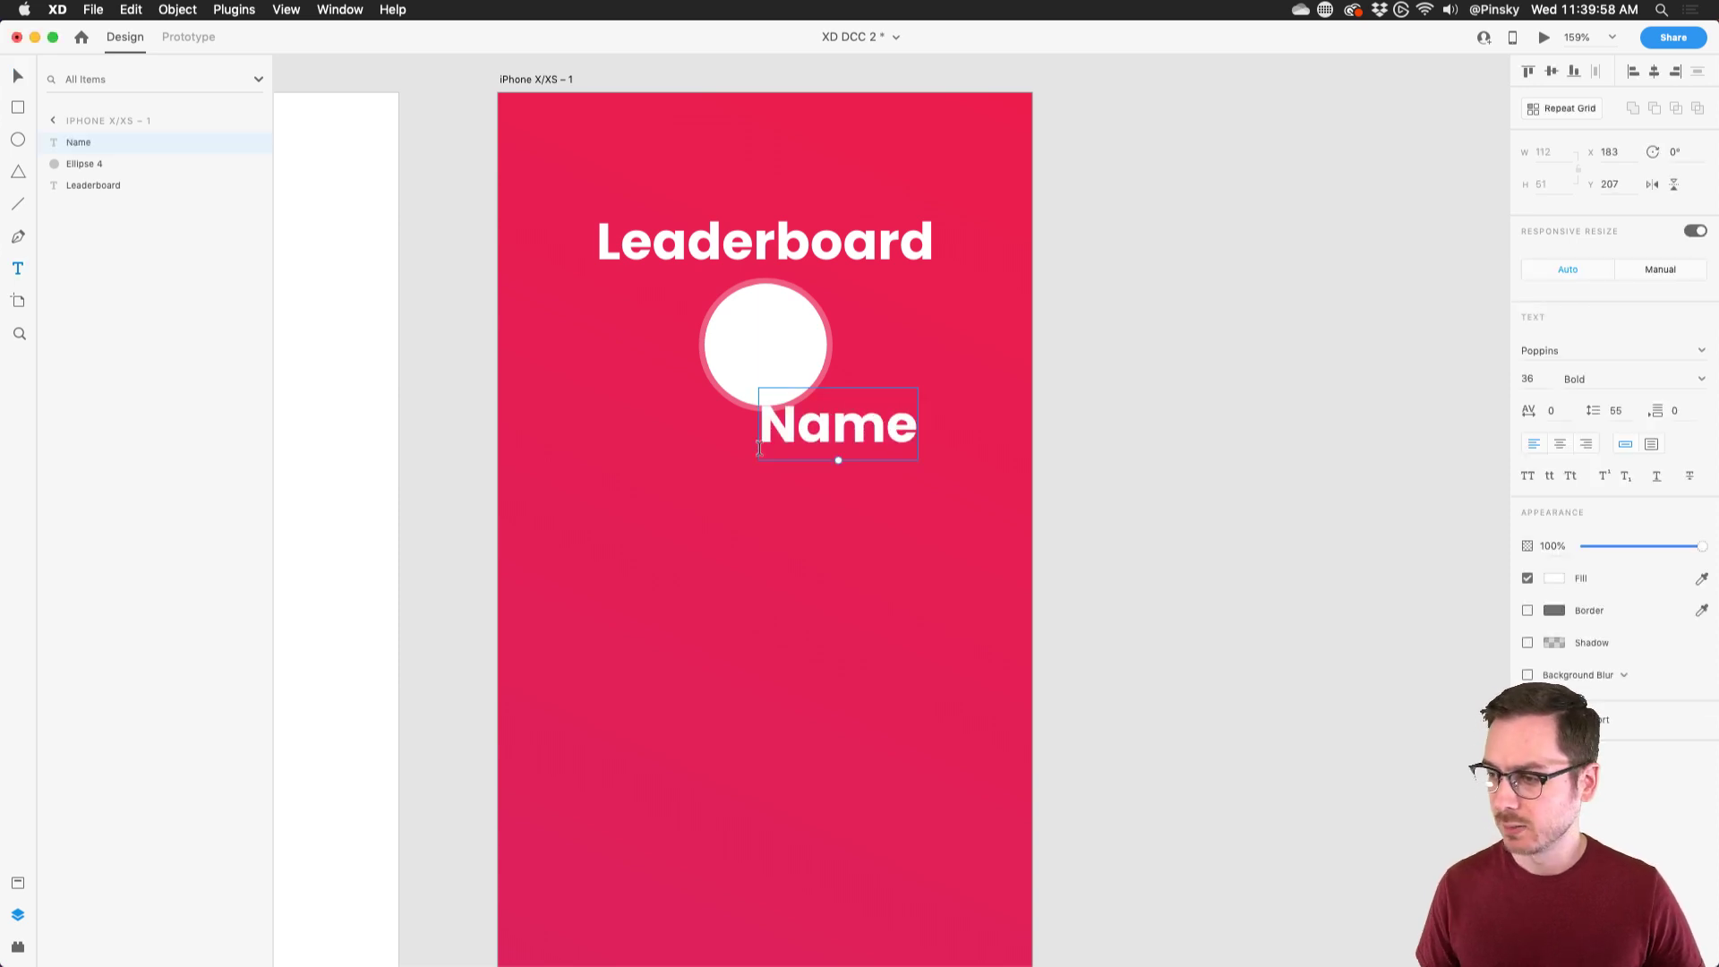
{"action": "left_click_drag", "start_coordinate": [838, 460], "coordinate": [777, 455]}
{"action": "left_click", "coordinate": [1556, 445]}
- Duplicate the Name text directly below itself and change the copy to "42 pieces"
{"action": "double_click", "coordinate": [777, 452]}
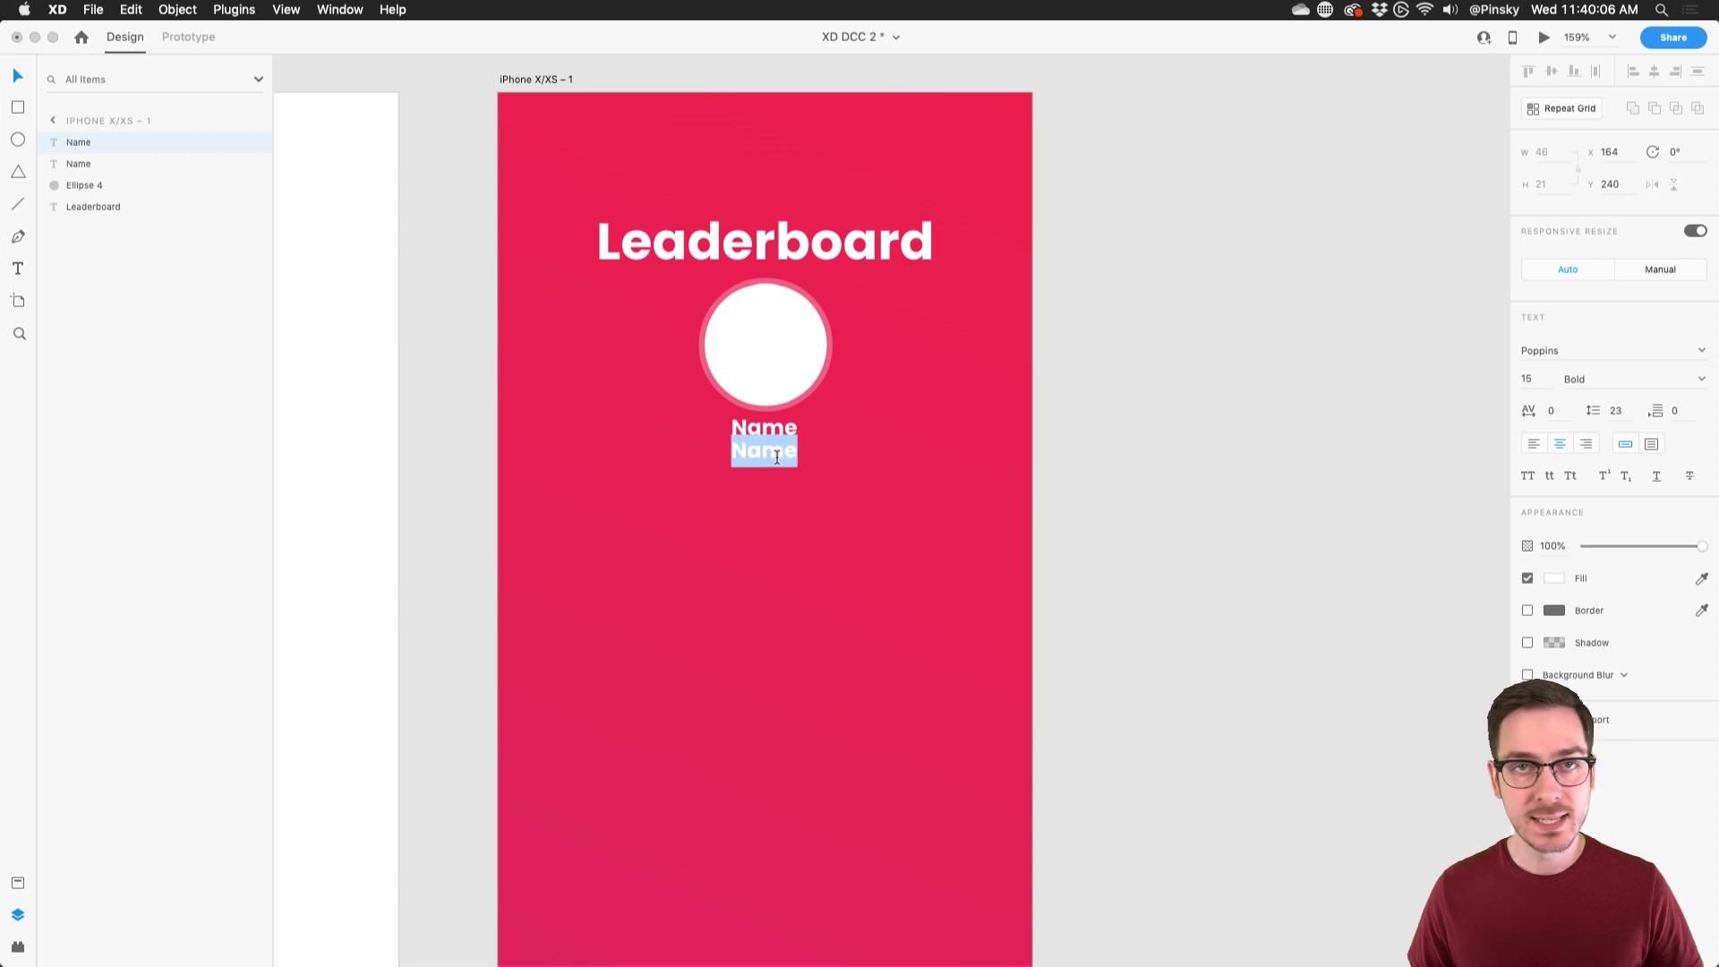
{"action": "type", "text": "42 pieces"}
{"action": "key", "text": "Escape"}
- Set the "42 pieces" text to Medium weight, size 12 and 52% opacity, and lower it to about Y 245
{"action": "left_click", "coordinate": [1704, 378]}
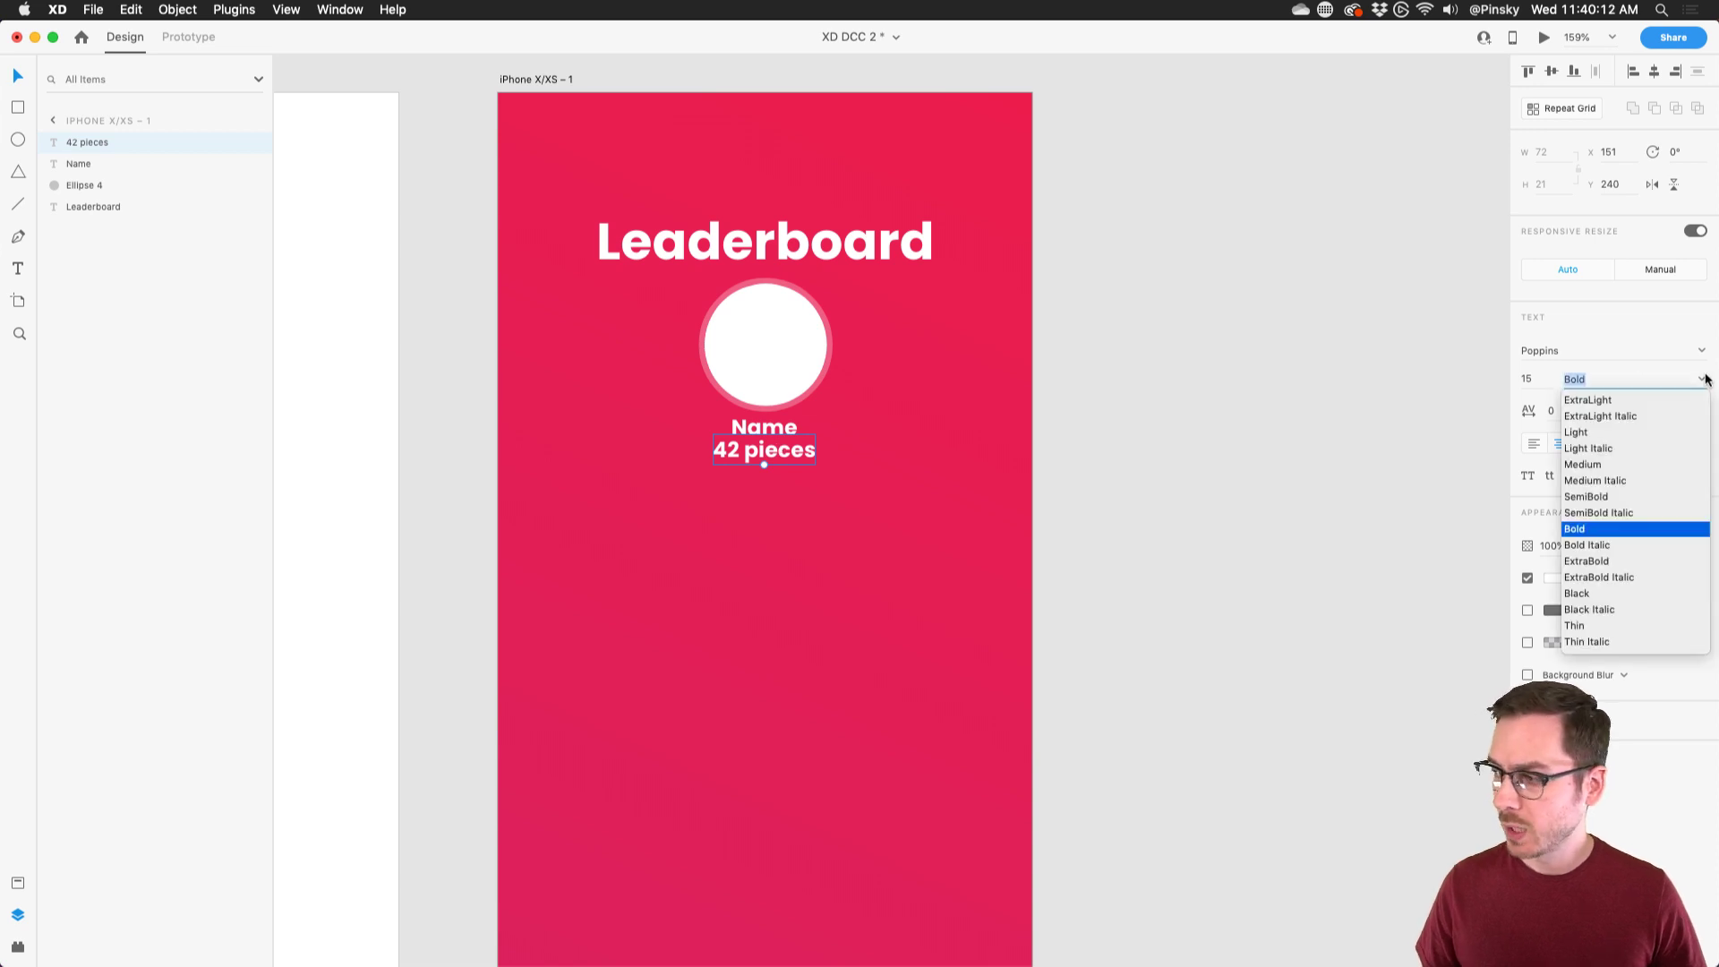
{"action": "left_click", "coordinate": [1592, 464]}
{"action": "left_click", "coordinate": [1536, 385]}
{"action": "key", "text": "Down"}
{"action": "key", "text": "Down"}
{"action": "key", "text": "Down"}
{"action": "key", "text": "Return"}
{"action": "left_click_drag", "start_coordinate": [1699, 549], "coordinate": [1645, 548]}
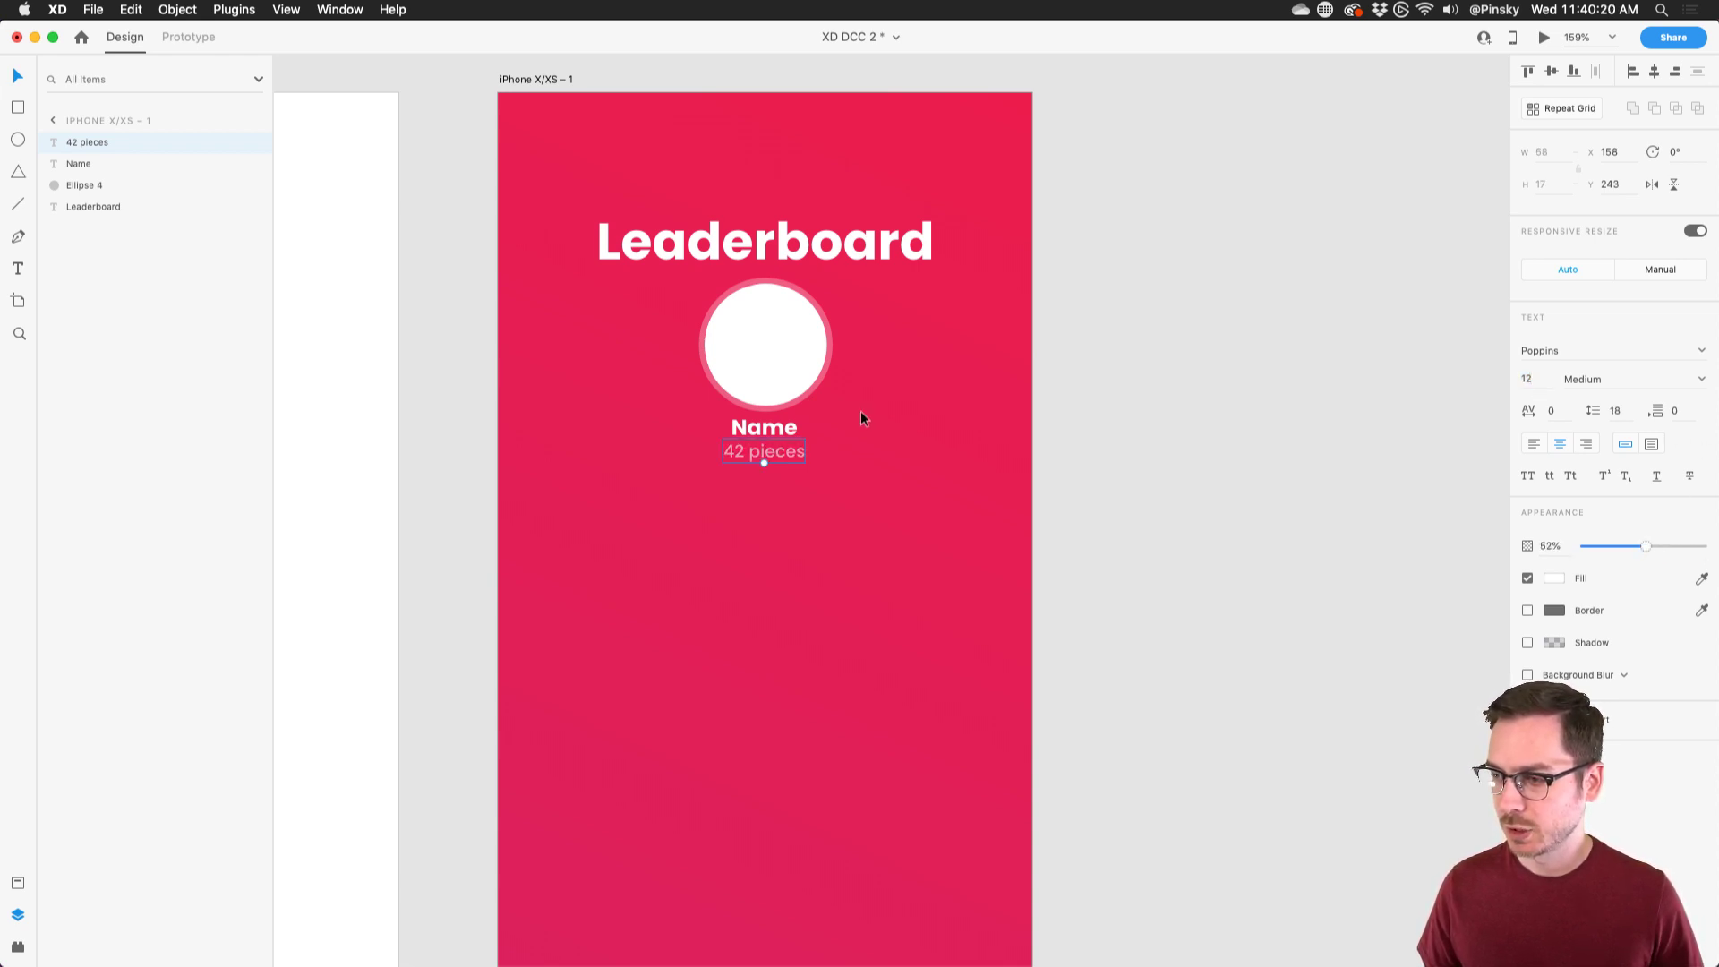
{"action": "scroll", "coordinate": [861, 413], "scroll_direction": "down", "scroll_amount": 5}
{"action": "scroll", "coordinate": [861, 413], "scroll_direction": "up", "scroll_amount": 5}
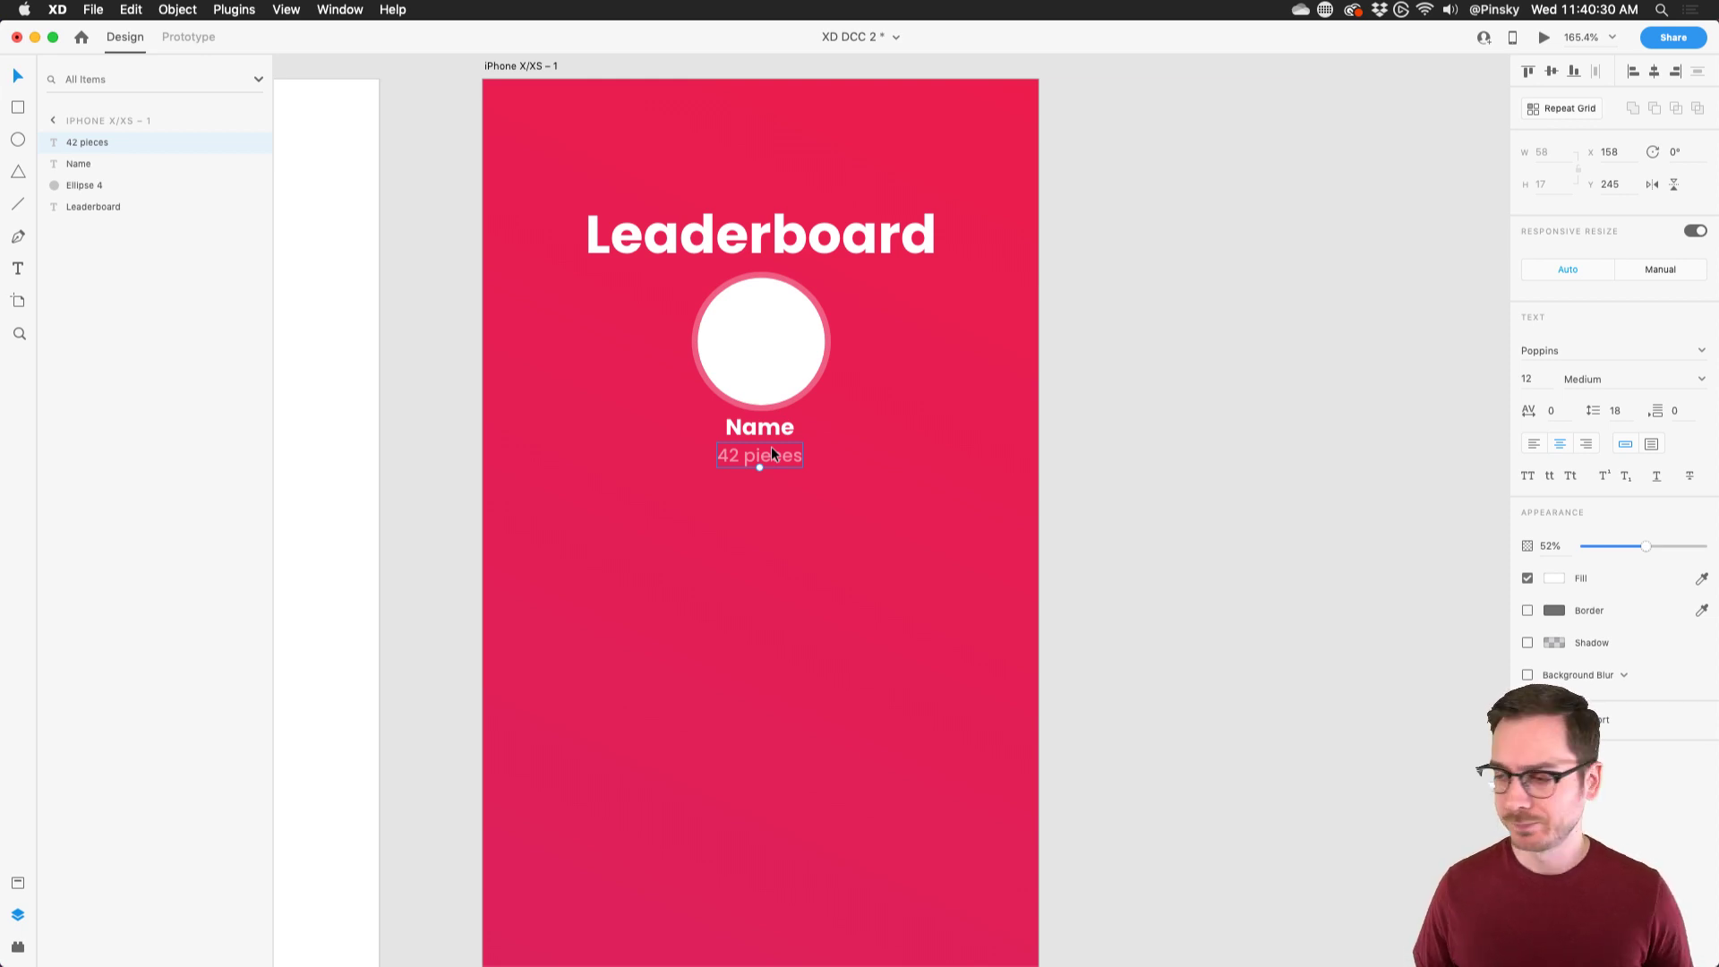
- Group the circle, Name and "42 pieces" texts, and rename the group Person
{"action": "left_click_drag", "start_coordinate": [834, 475], "coordinate": [742, 347]}
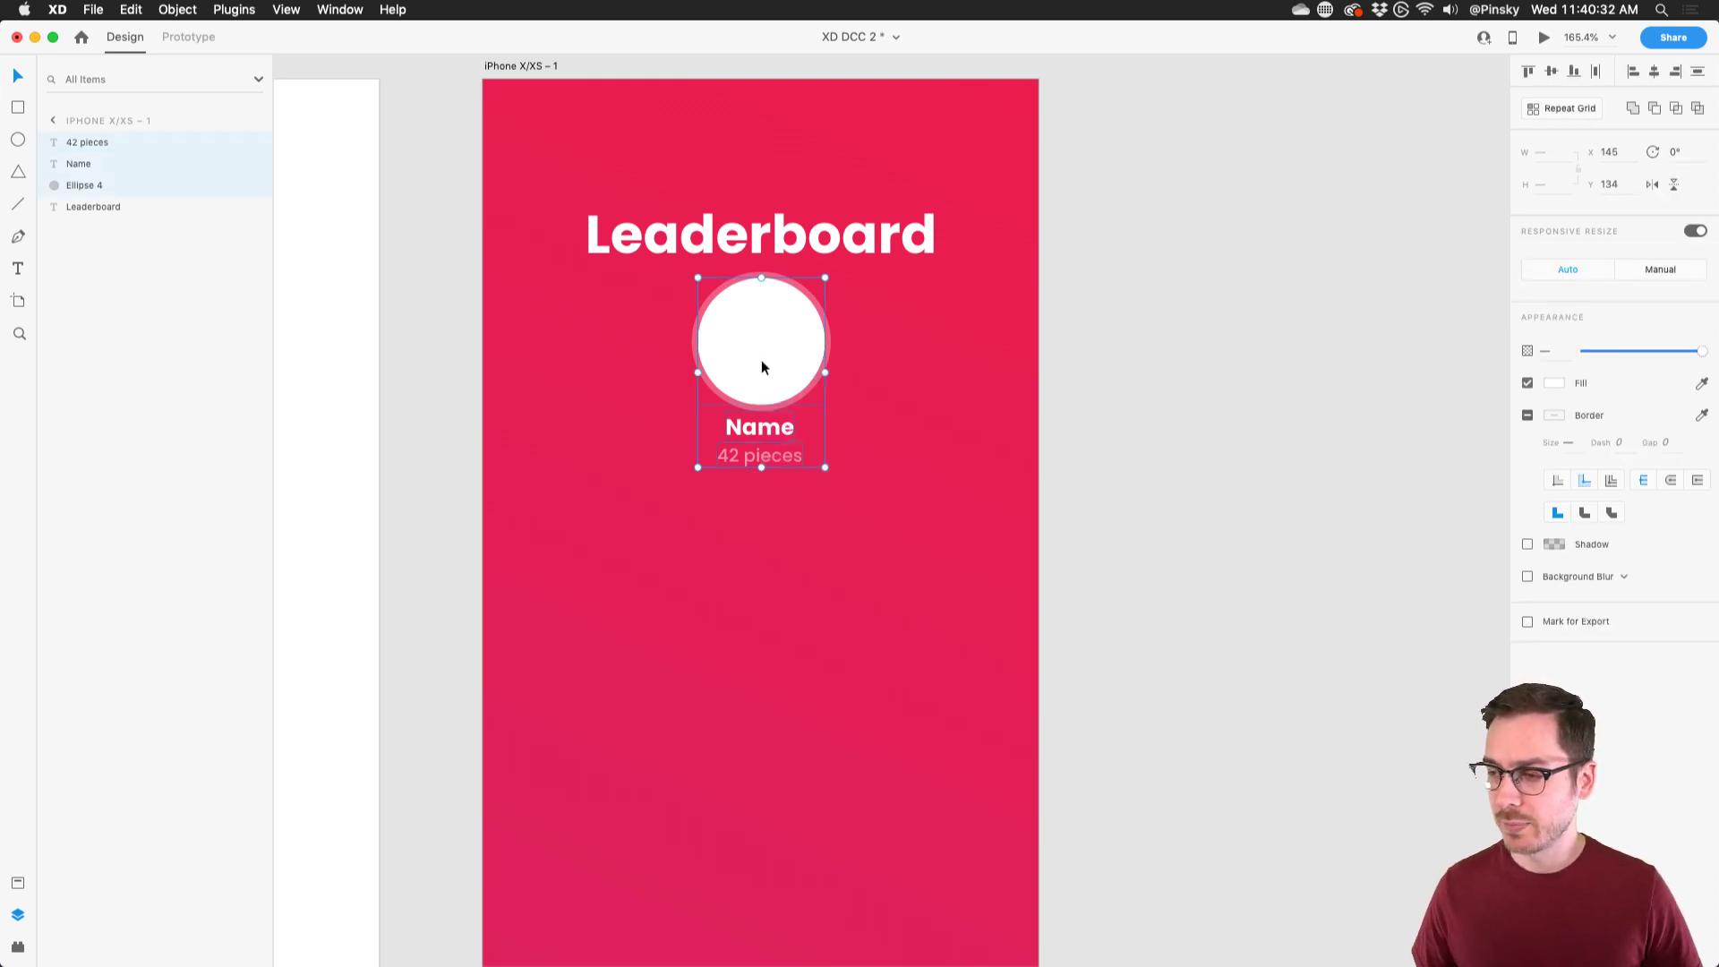
{"action": "key", "text": "super+g"}
{"action": "double_click", "coordinate": [85, 143]}
{"action": "type", "text": "People"}
{"action": "key", "text": "Return"}
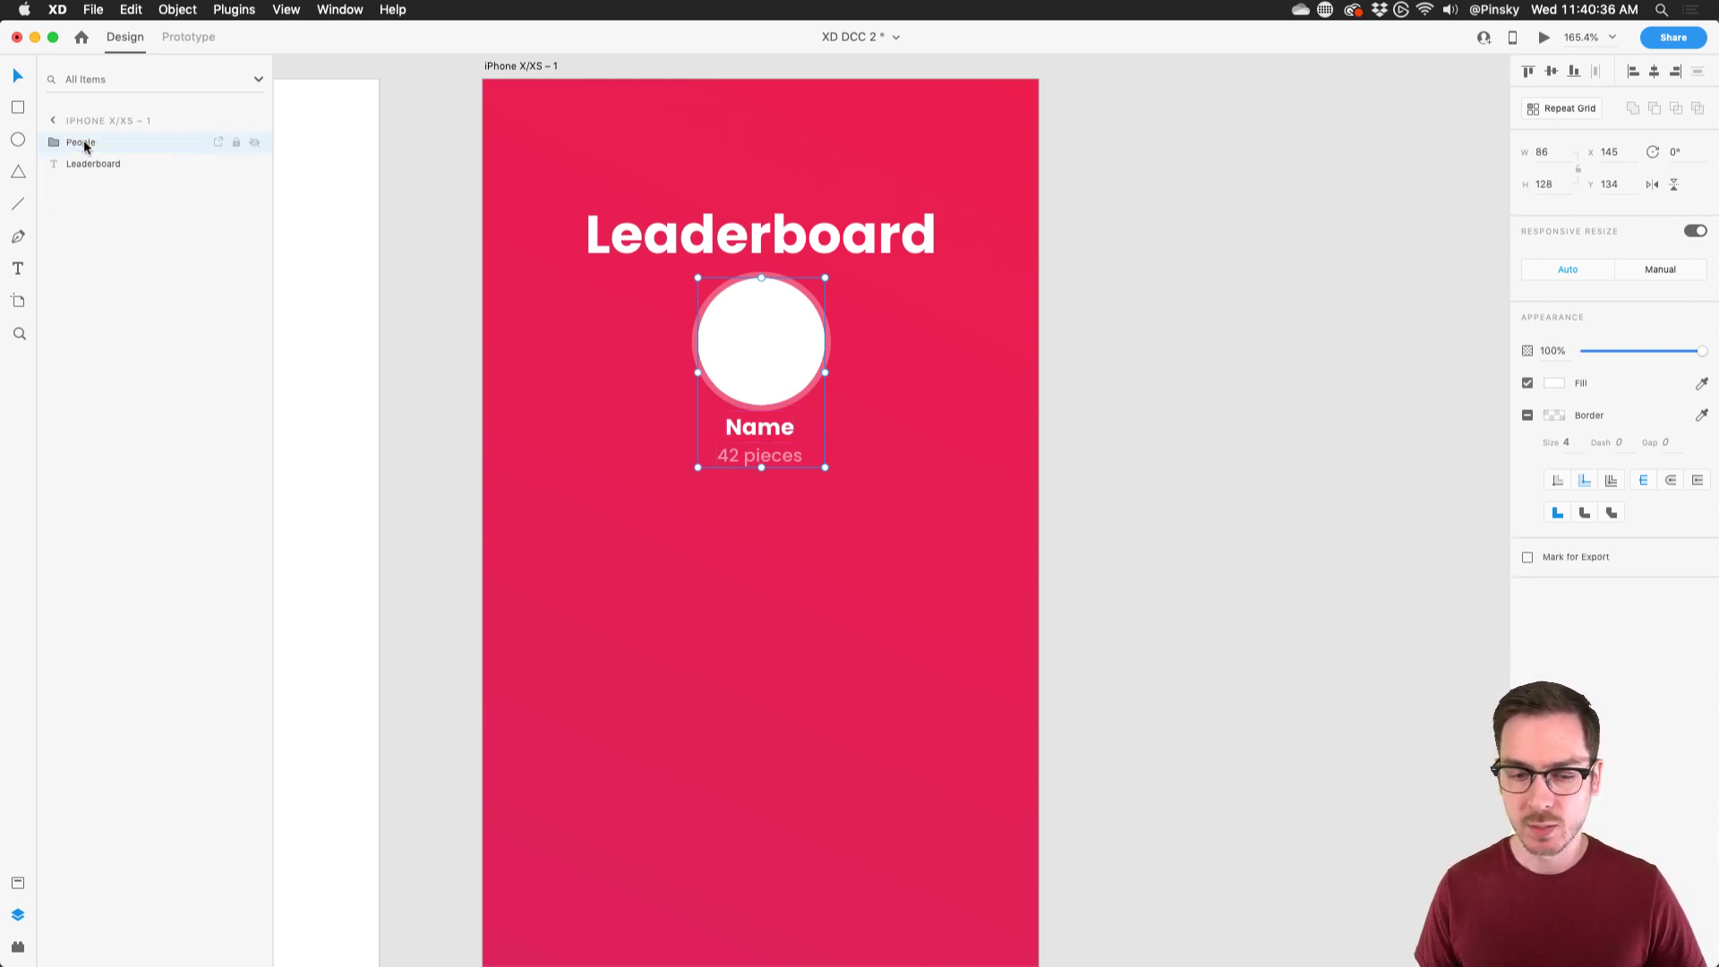
{"action": "double_click", "coordinate": [86, 143]}
{"action": "type", "text": "Person"}
{"action": "key", "text": "Return"}
- Place two smaller, lower copies of the Person group beside the original, with circles about 76 wide on the left and 70 on the right
{"action": "left_click_drag", "start_coordinate": [790, 340], "coordinate": [636, 407]}
{"action": "left_click_drag", "start_coordinate": [670, 349], "coordinate": [916, 433]}
{"action": "left_click_drag", "start_coordinate": [974, 375], "coordinate": [974, 381]}
- Nudge the Name texts in both side groups slightly right and down so they sit centred under their circles
{"action": "double_click", "coordinate": [915, 502]}
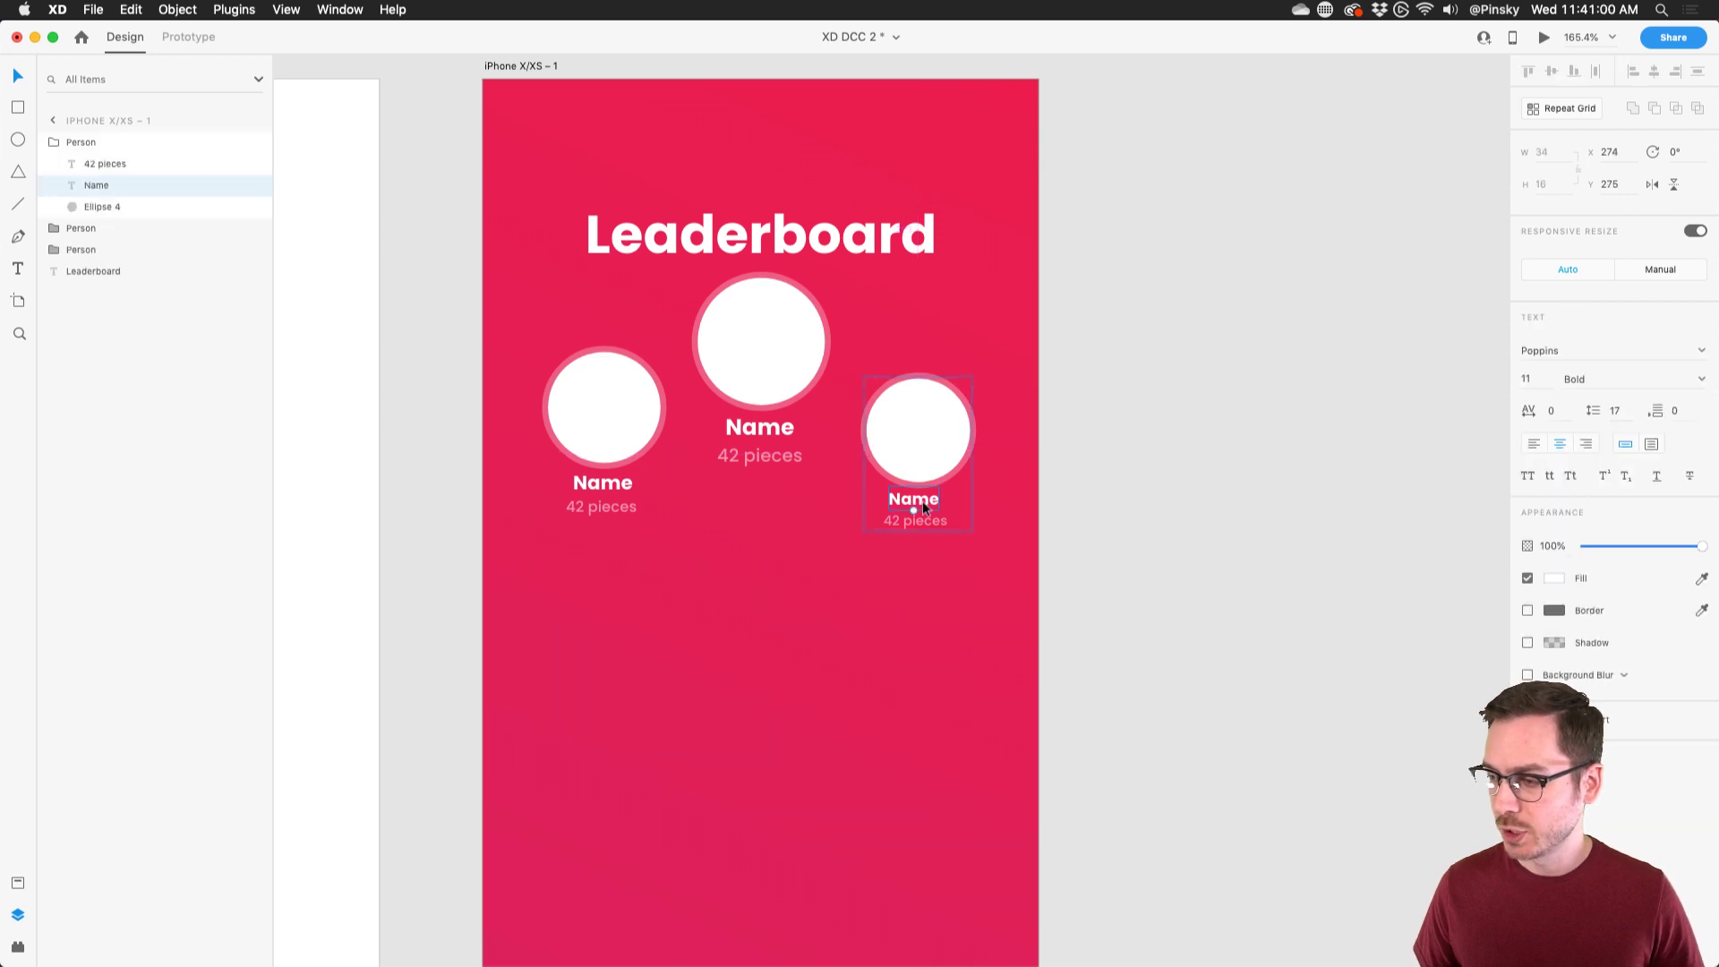
{"action": "key", "text": "Right"}
{"action": "key", "text": "Down"}
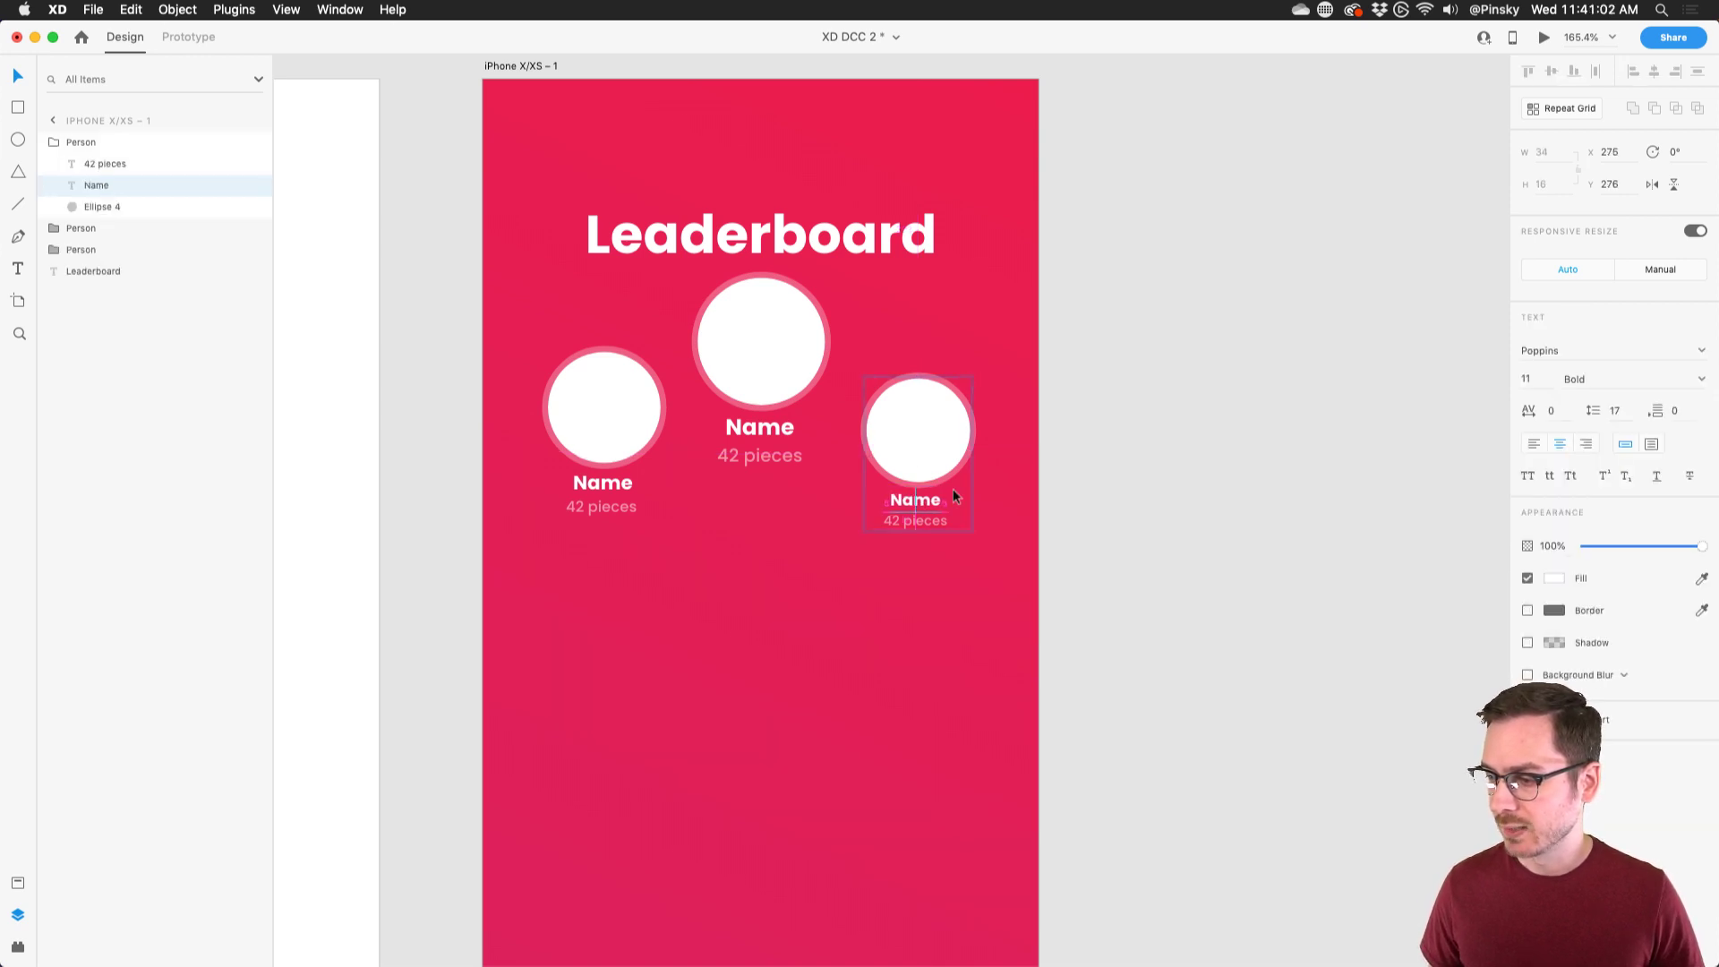
{"action": "double_click", "coordinate": [601, 484]}
{"action": "key", "text": "Right"}
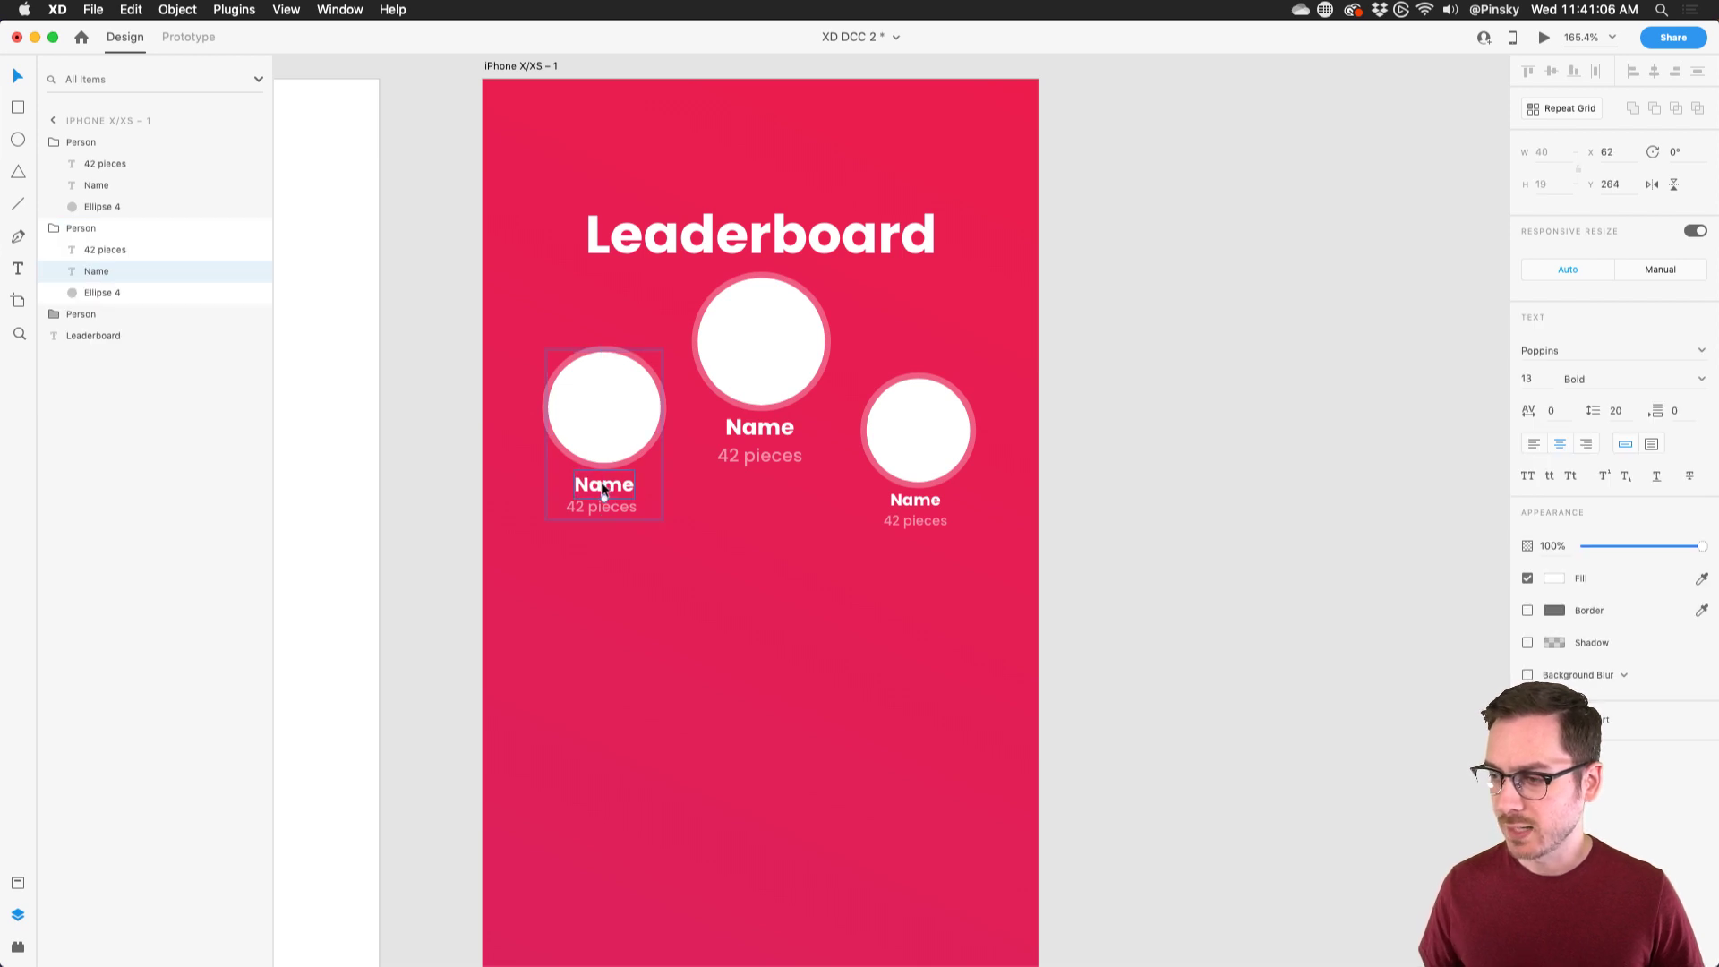
{"action": "left_click", "coordinate": [1100, 419]}
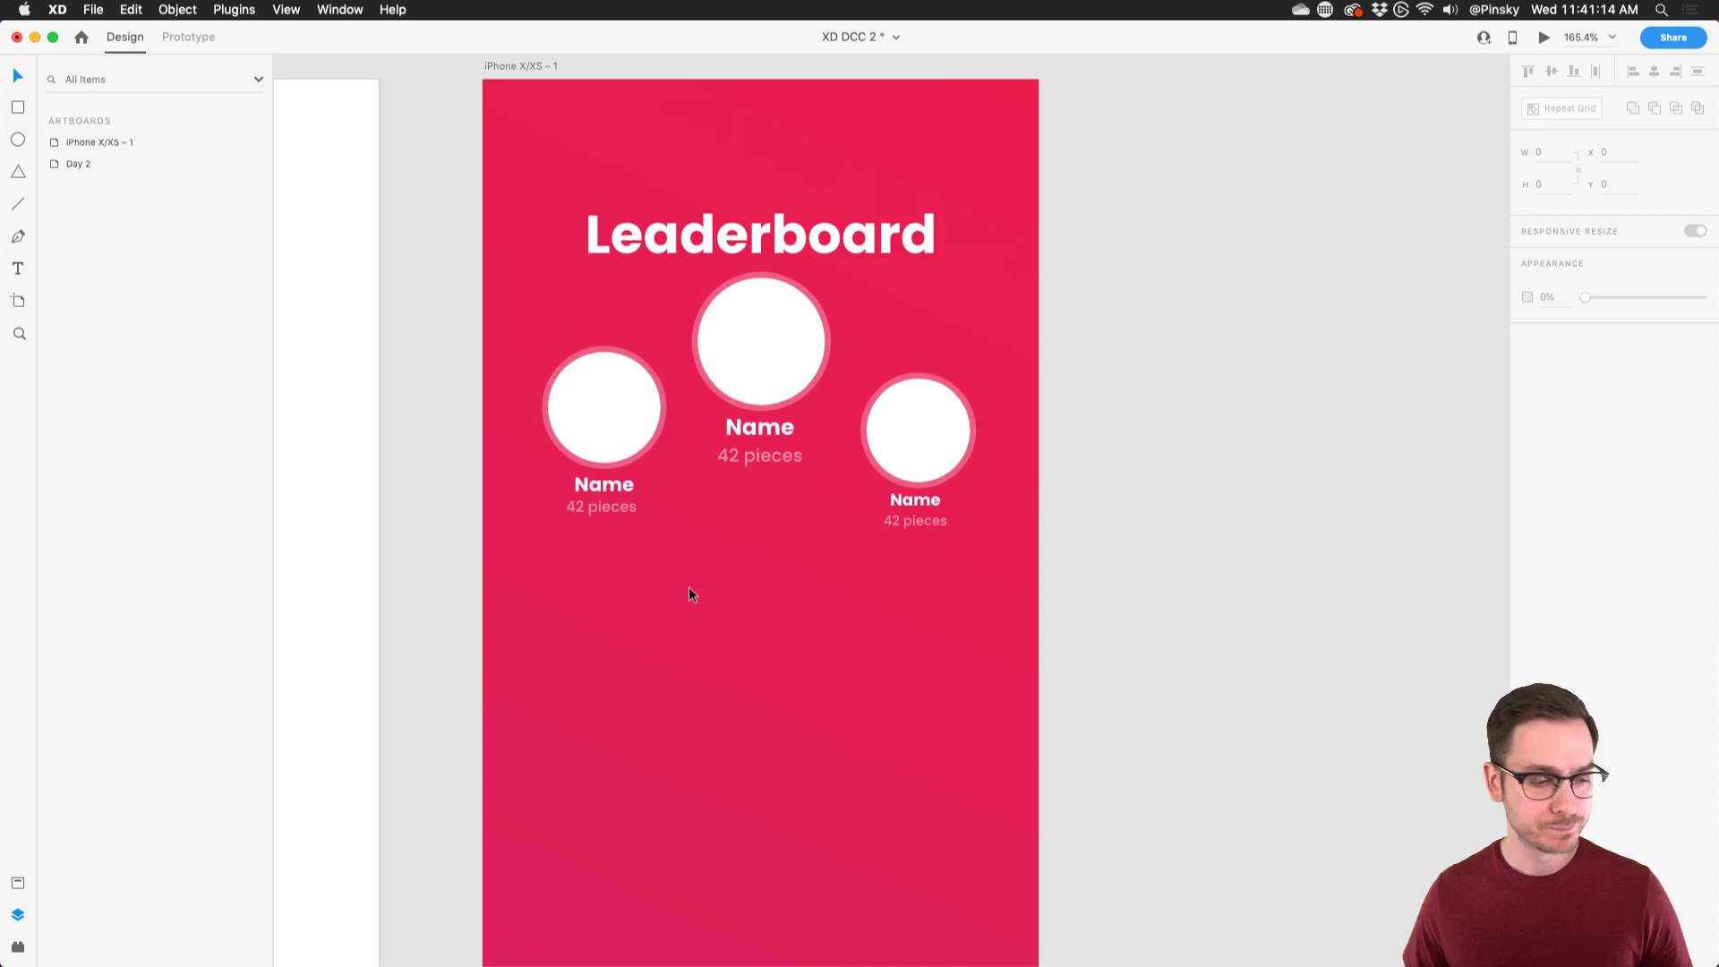
- Switch to Finder, open the Colorful images folder, and fill the middle circle with AdobeStock_188917578.jpeg
{"action": "key", "text": "super+Tab"}
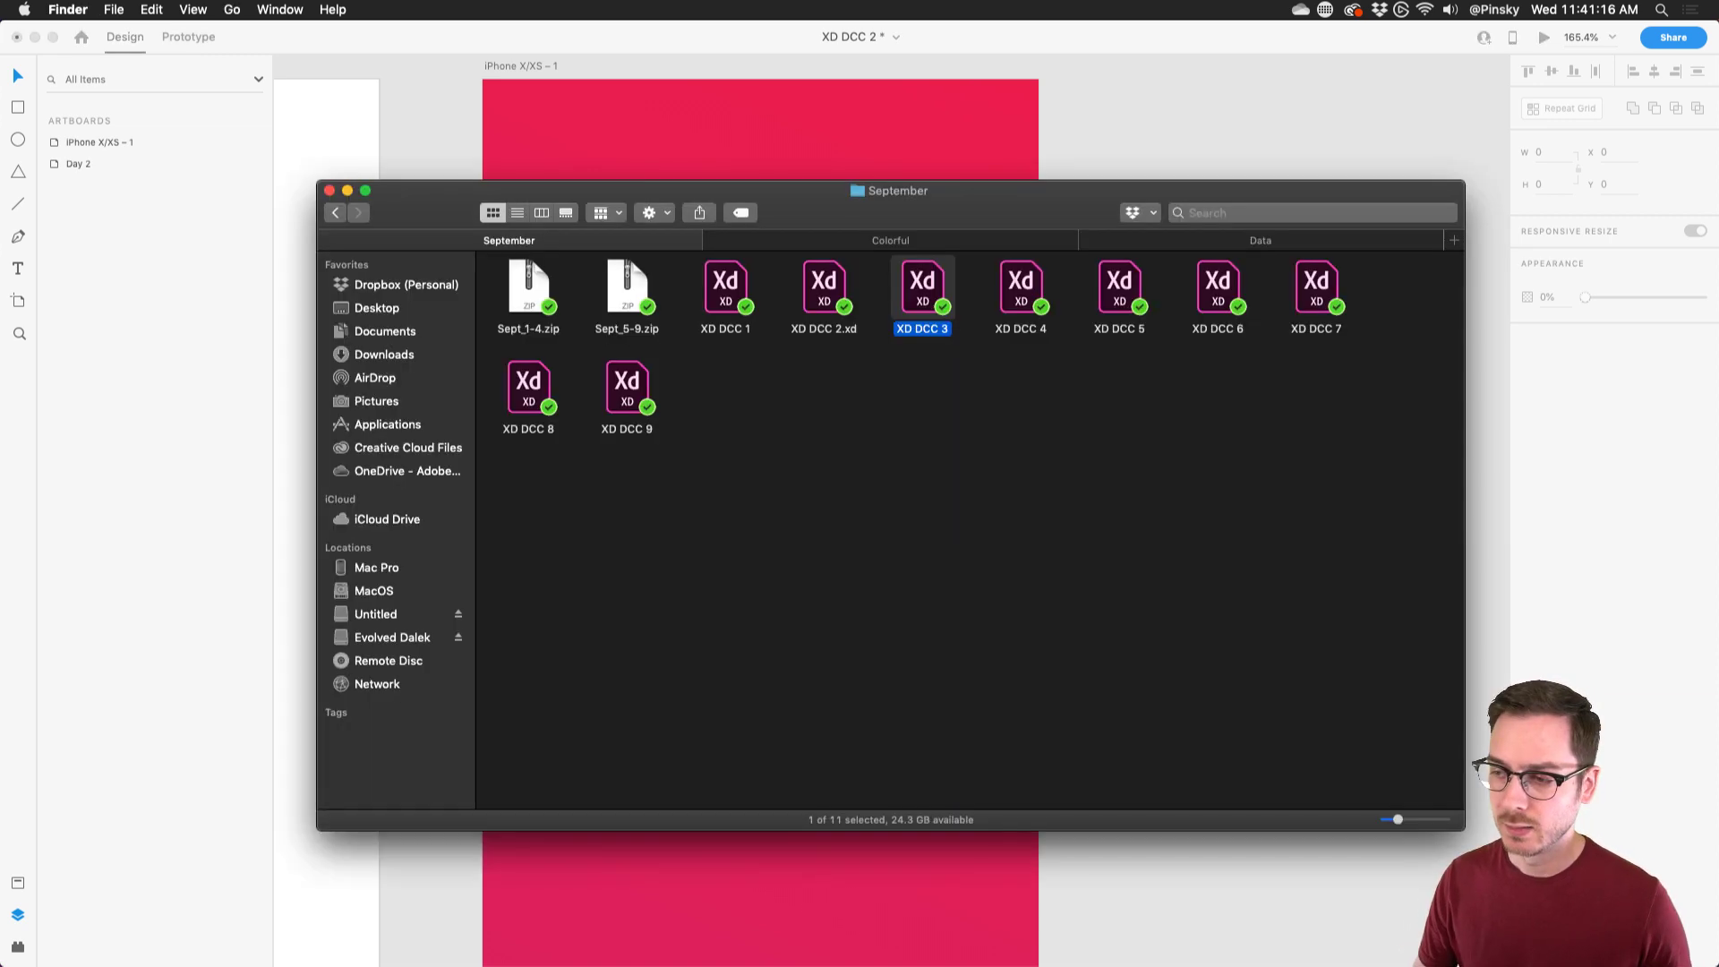
{"action": "left_click", "coordinate": [845, 240]}
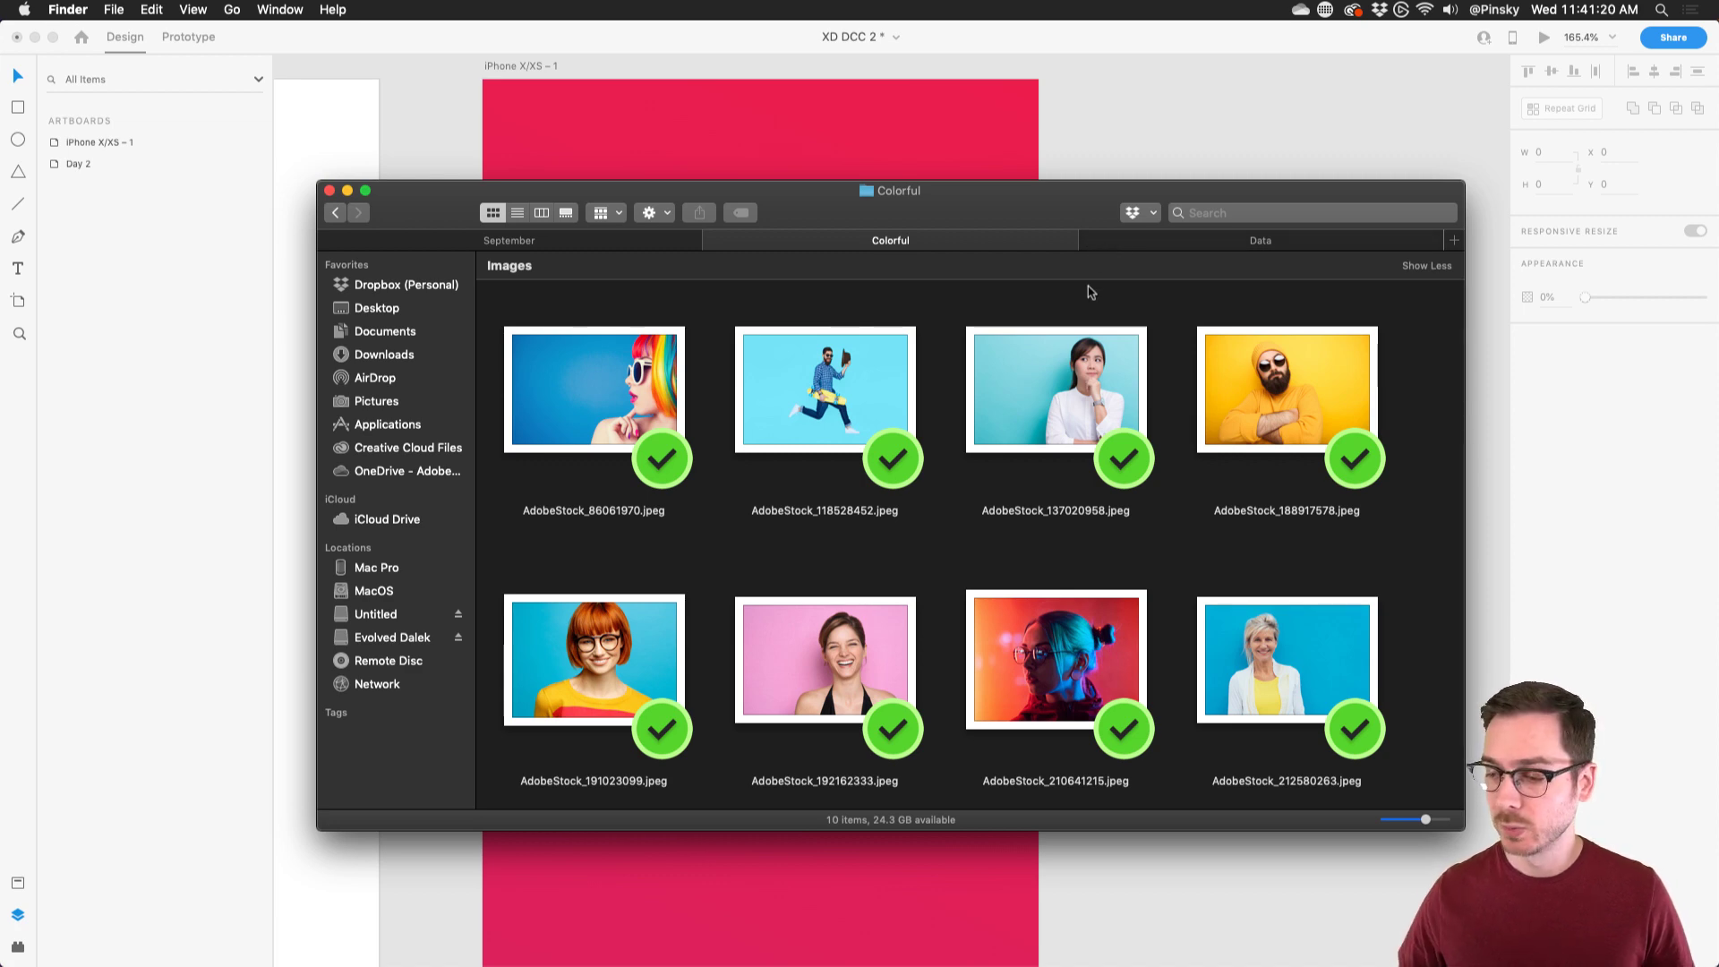
{"action": "scroll", "coordinate": [1090, 359], "scroll_direction": "down", "scroll_amount": 2}
{"action": "left_click_drag", "start_coordinate": [1006, 221], "coordinate": [585, 464]}
{"action": "left_click_drag", "start_coordinate": [878, 561], "coordinate": [791, 343]}
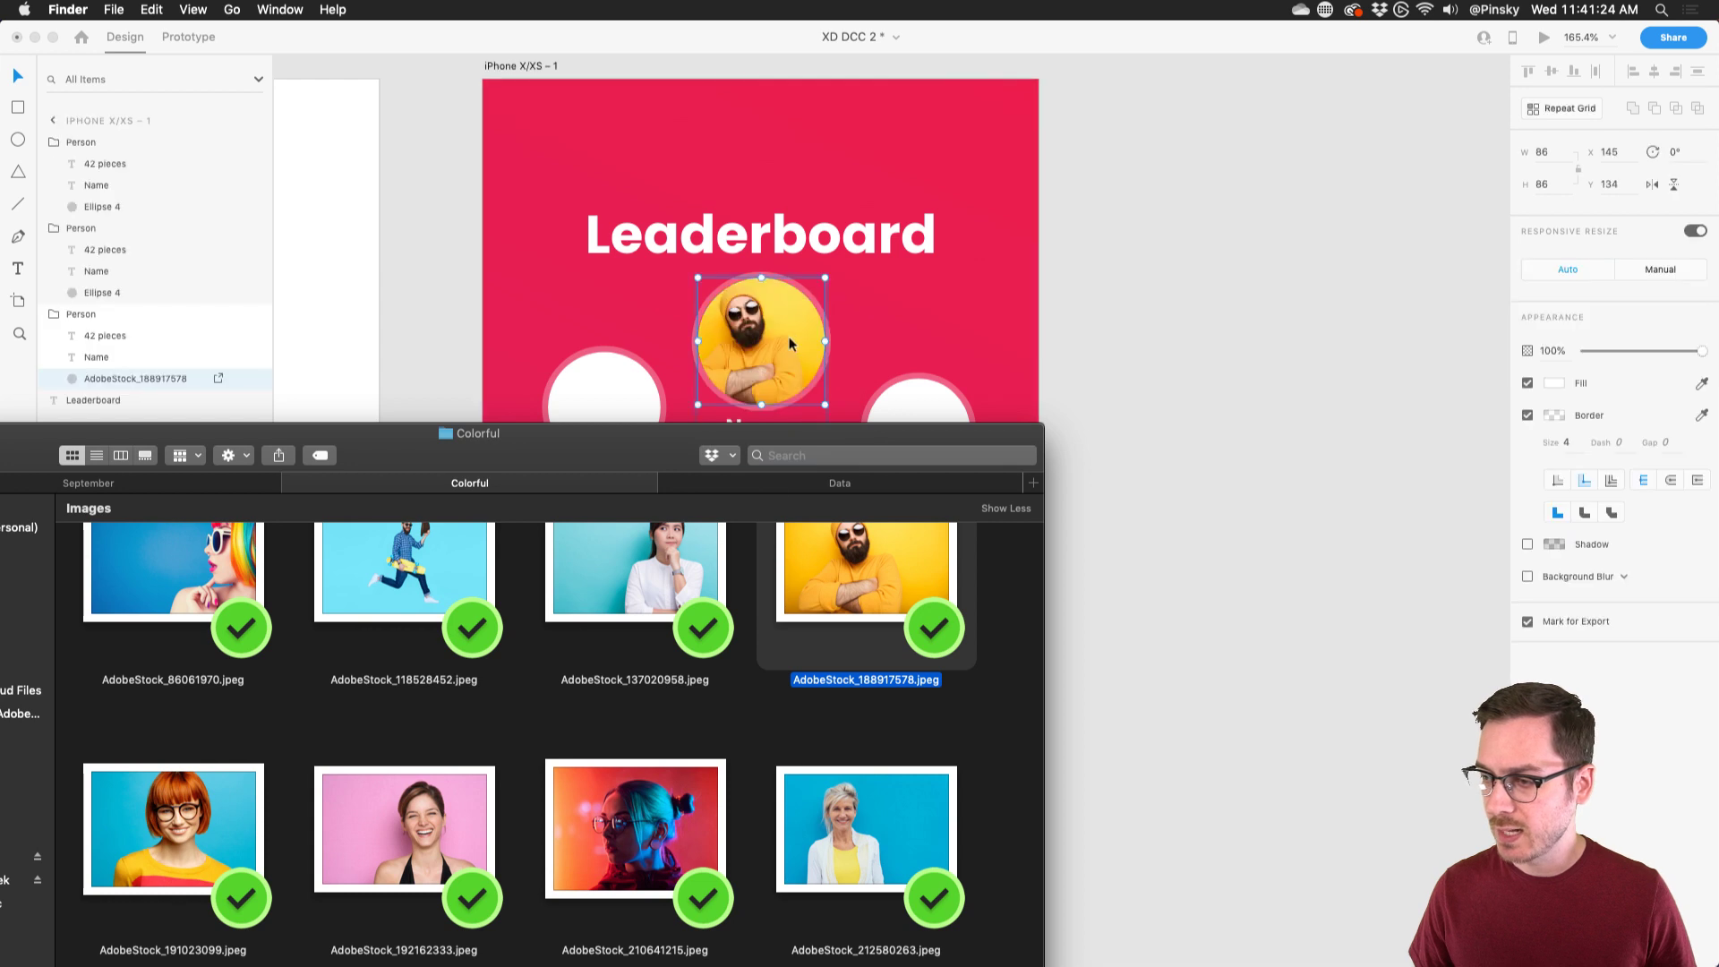
- Fill the left circle with AdobeStock_191023099.jpeg and the right circle with AdobeStock_210641215.jpeg, and return to Adobe XD
{"action": "scroll", "coordinate": [244, 709], "scroll_direction": "down", "scroll_amount": 4}
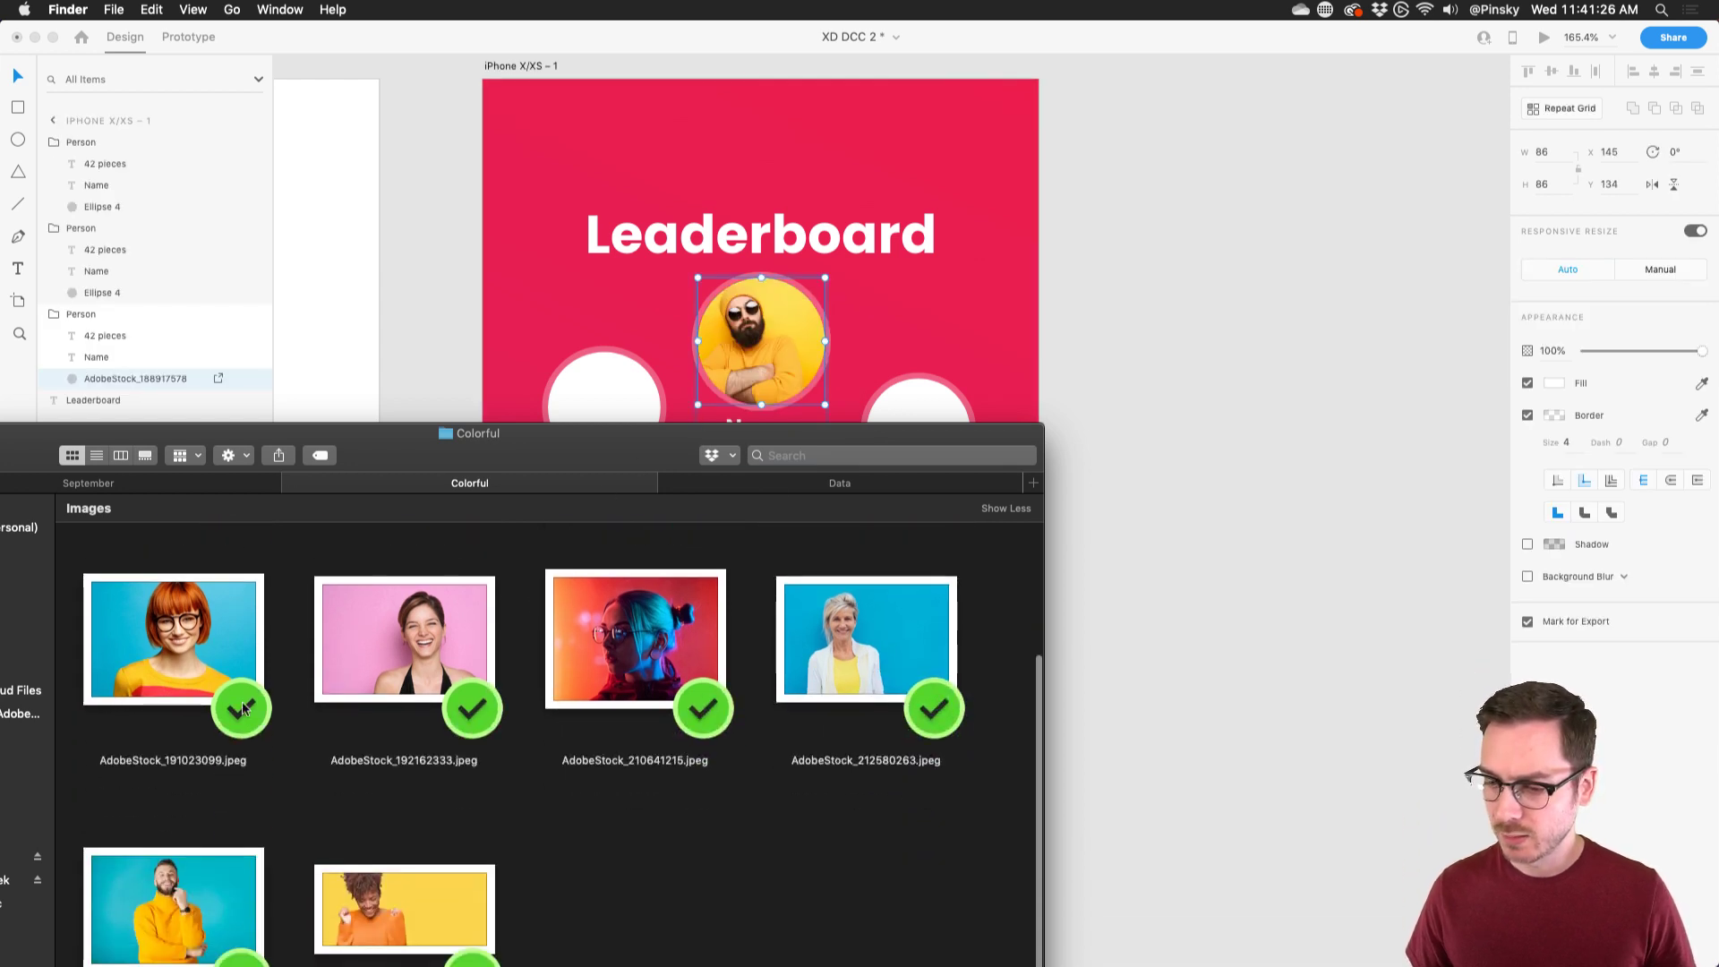
{"action": "left_click", "coordinate": [244, 709]}
{"action": "left_click_drag", "start_coordinate": [243, 709], "coordinate": [608, 385]}
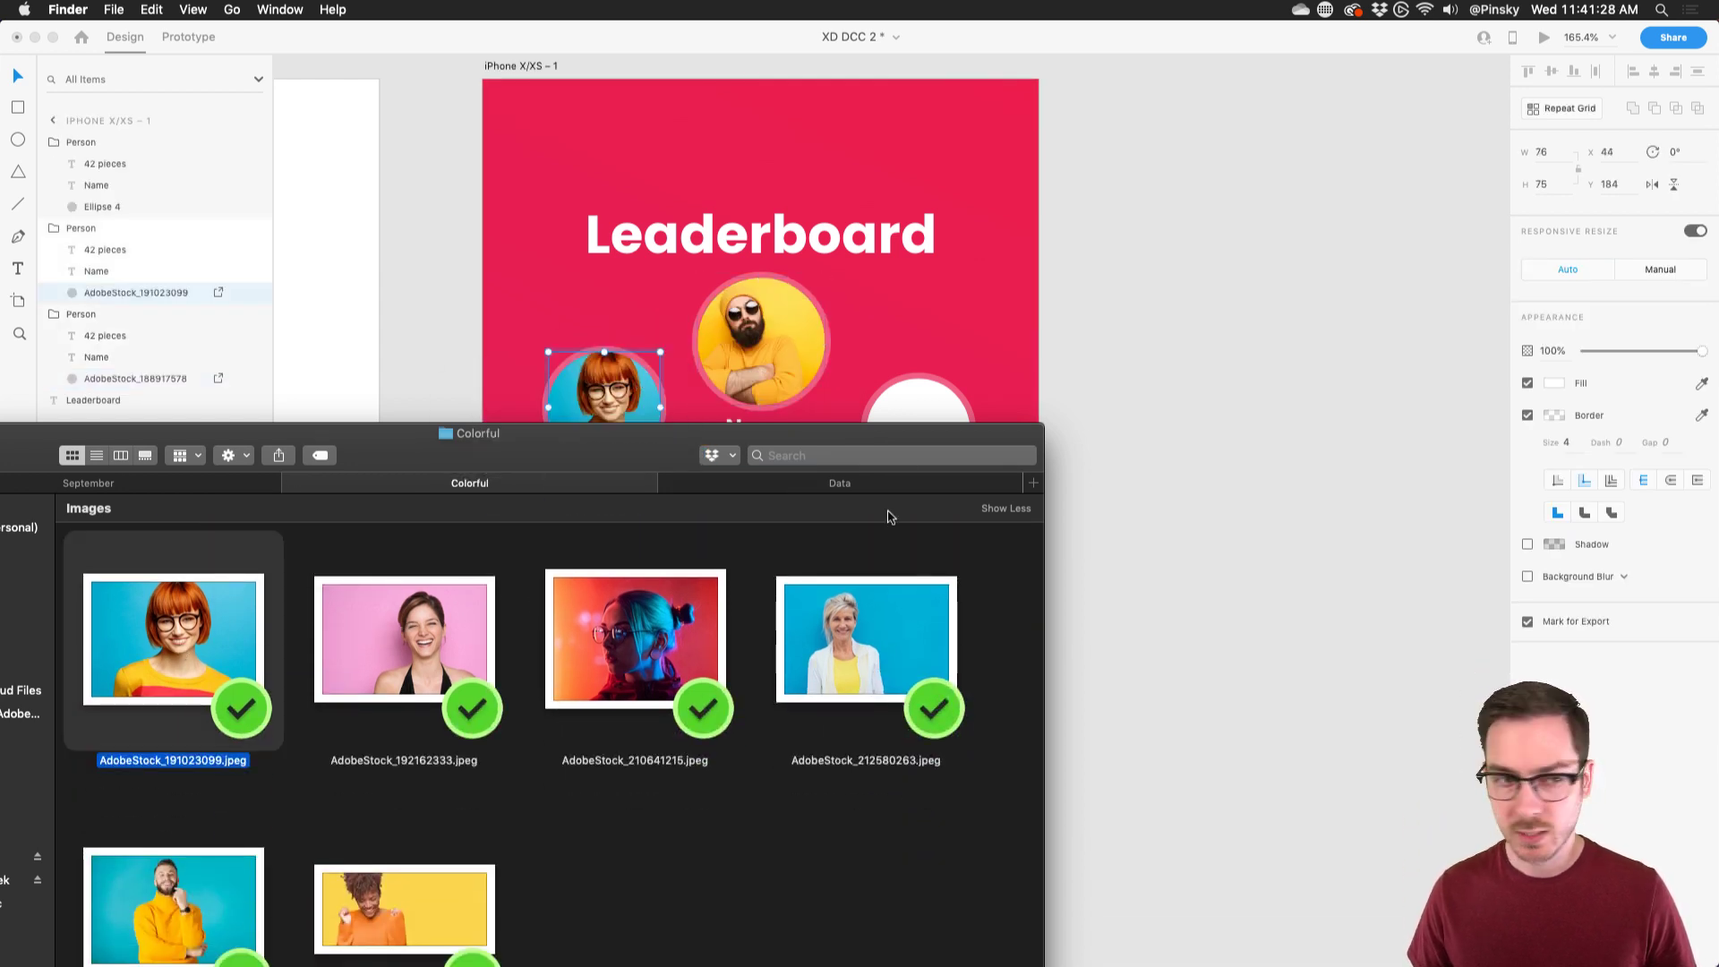
{"action": "left_click_drag", "start_coordinate": [627, 640], "coordinate": [909, 408]}
{"action": "left_click_drag", "start_coordinate": [769, 439], "coordinate": [1173, 216]}
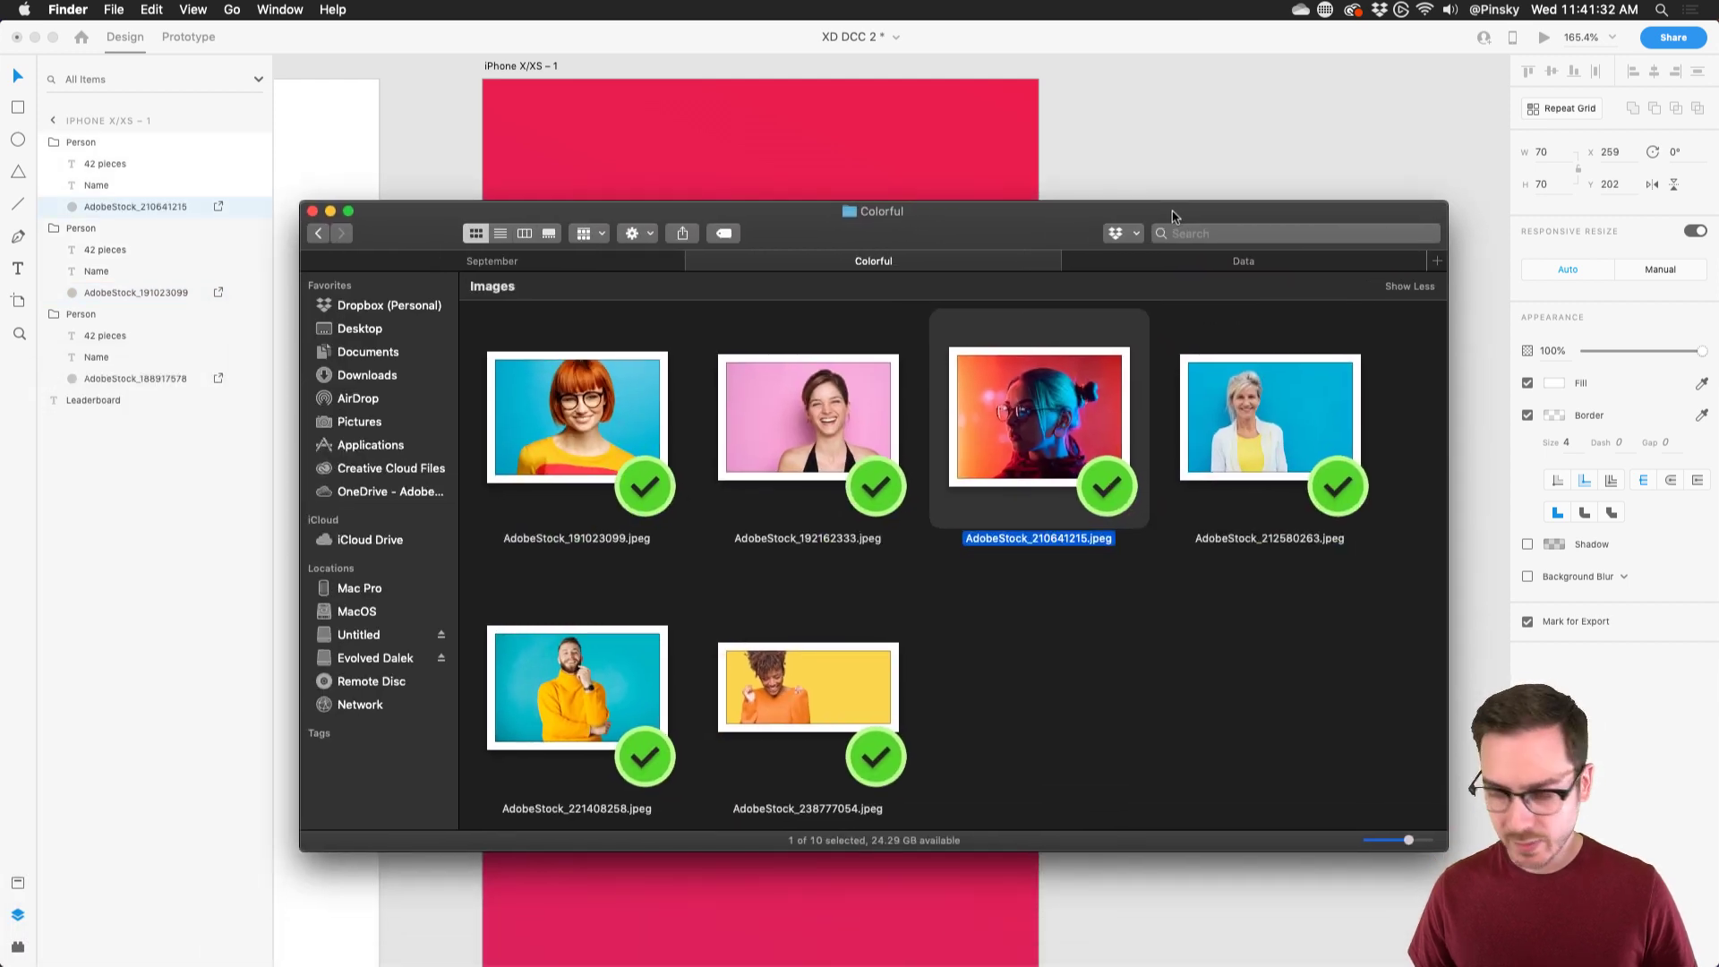
{"action": "key", "text": "super+Tab"}
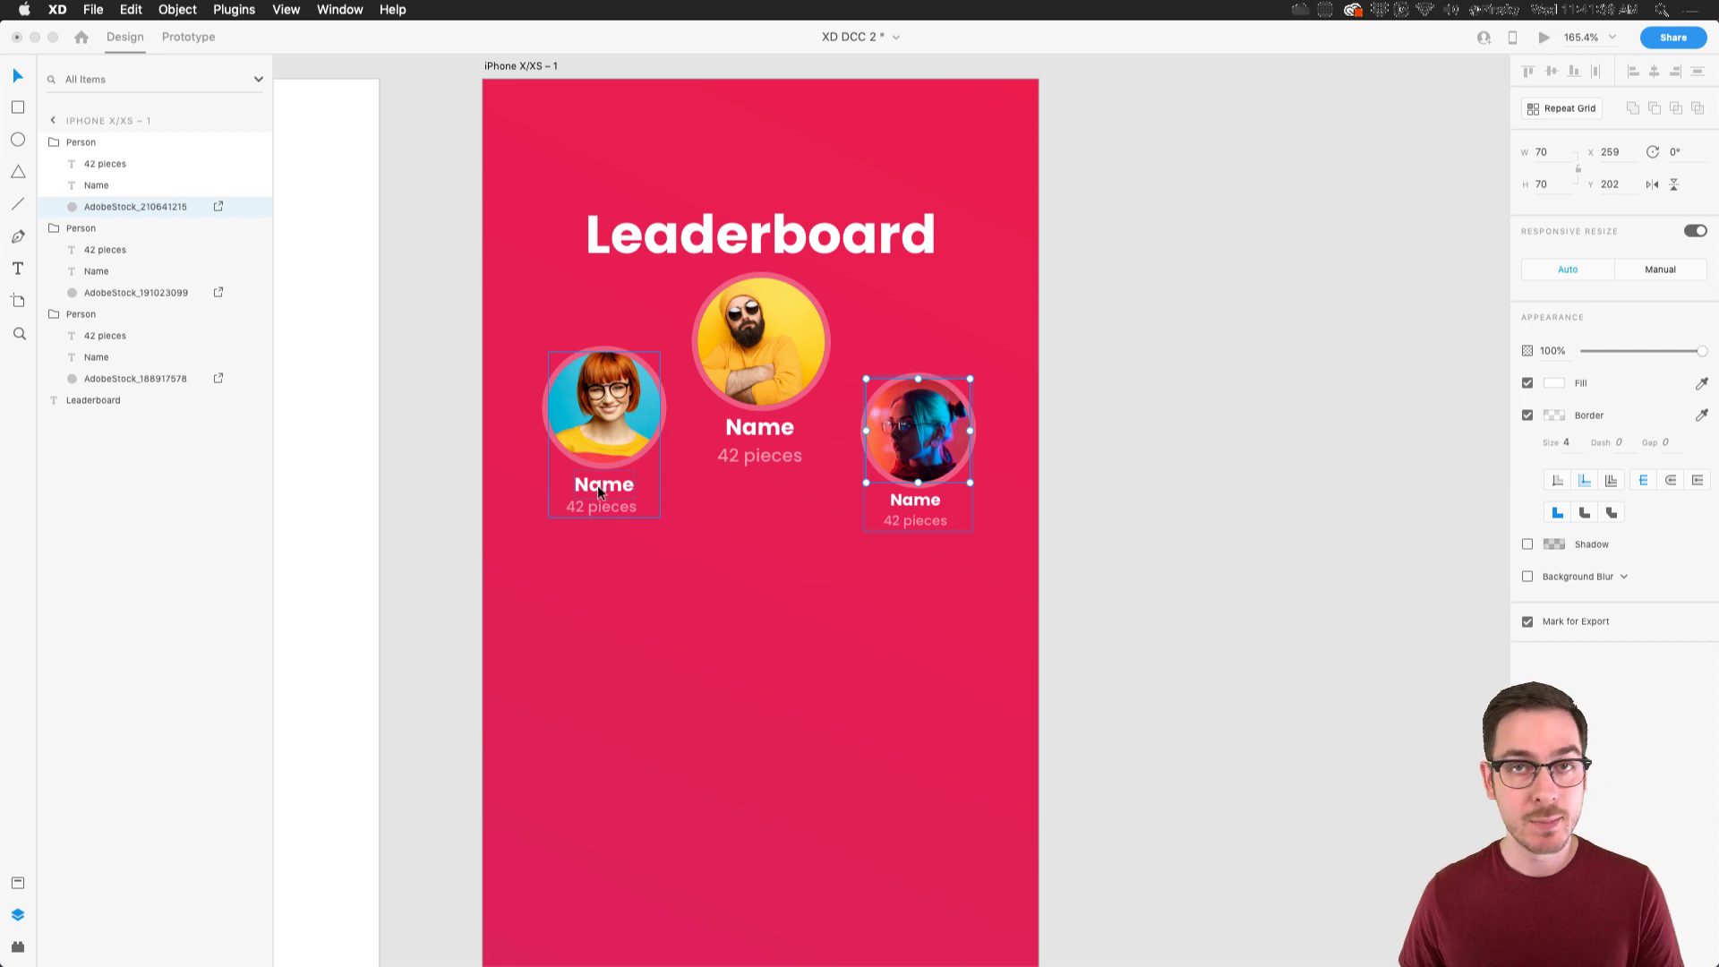
- Replace the Name placeholders under the middle, left and right portraits with each person's first name
{"action": "double_click", "coordinate": [763, 429]}
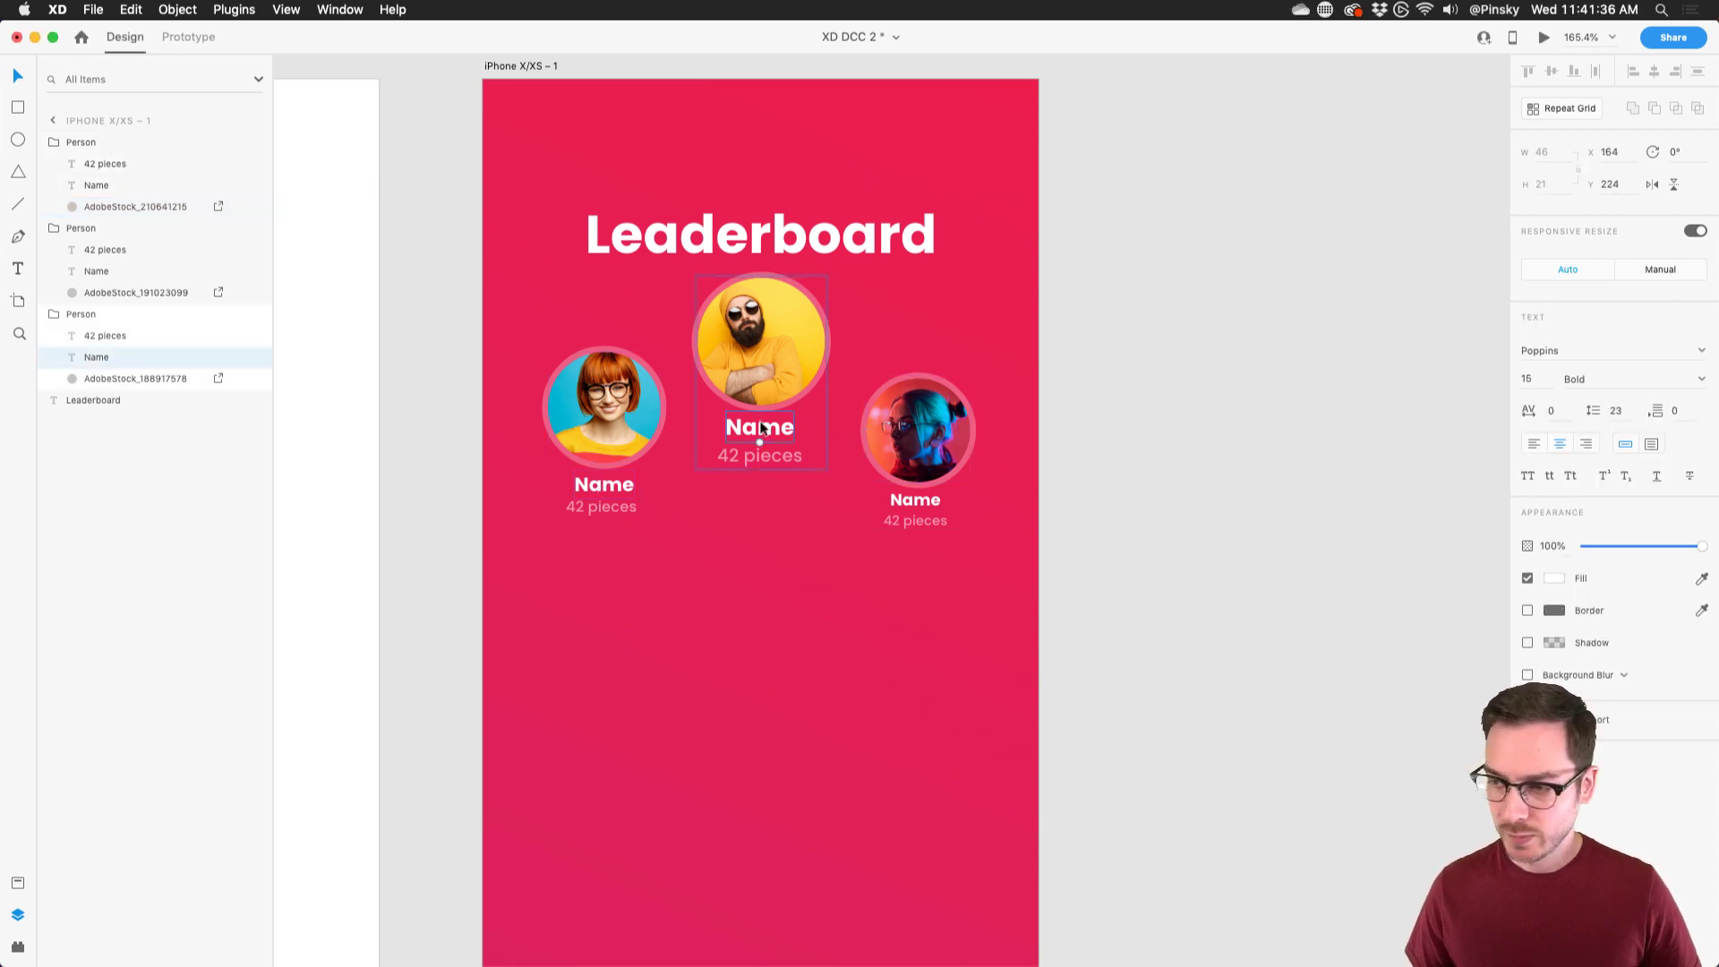
{"action": "double_click", "coordinate": [760, 433]}
{"action": "type", "text": "Erick"}
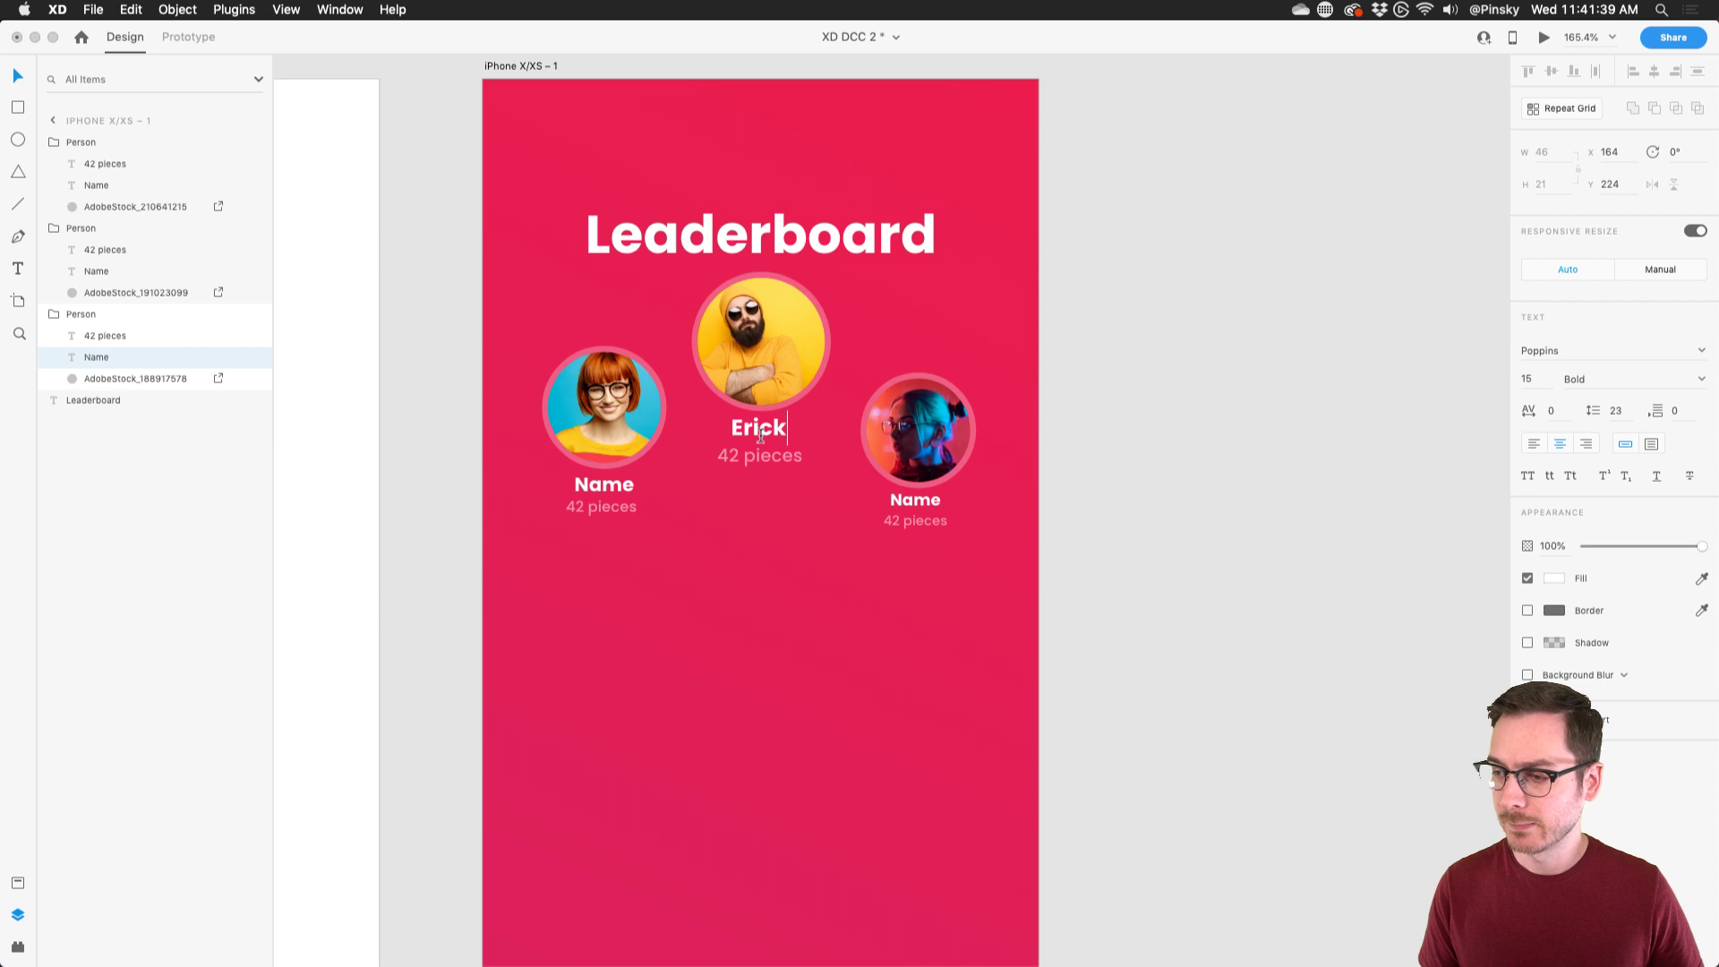
{"action": "key", "text": "Escape"}
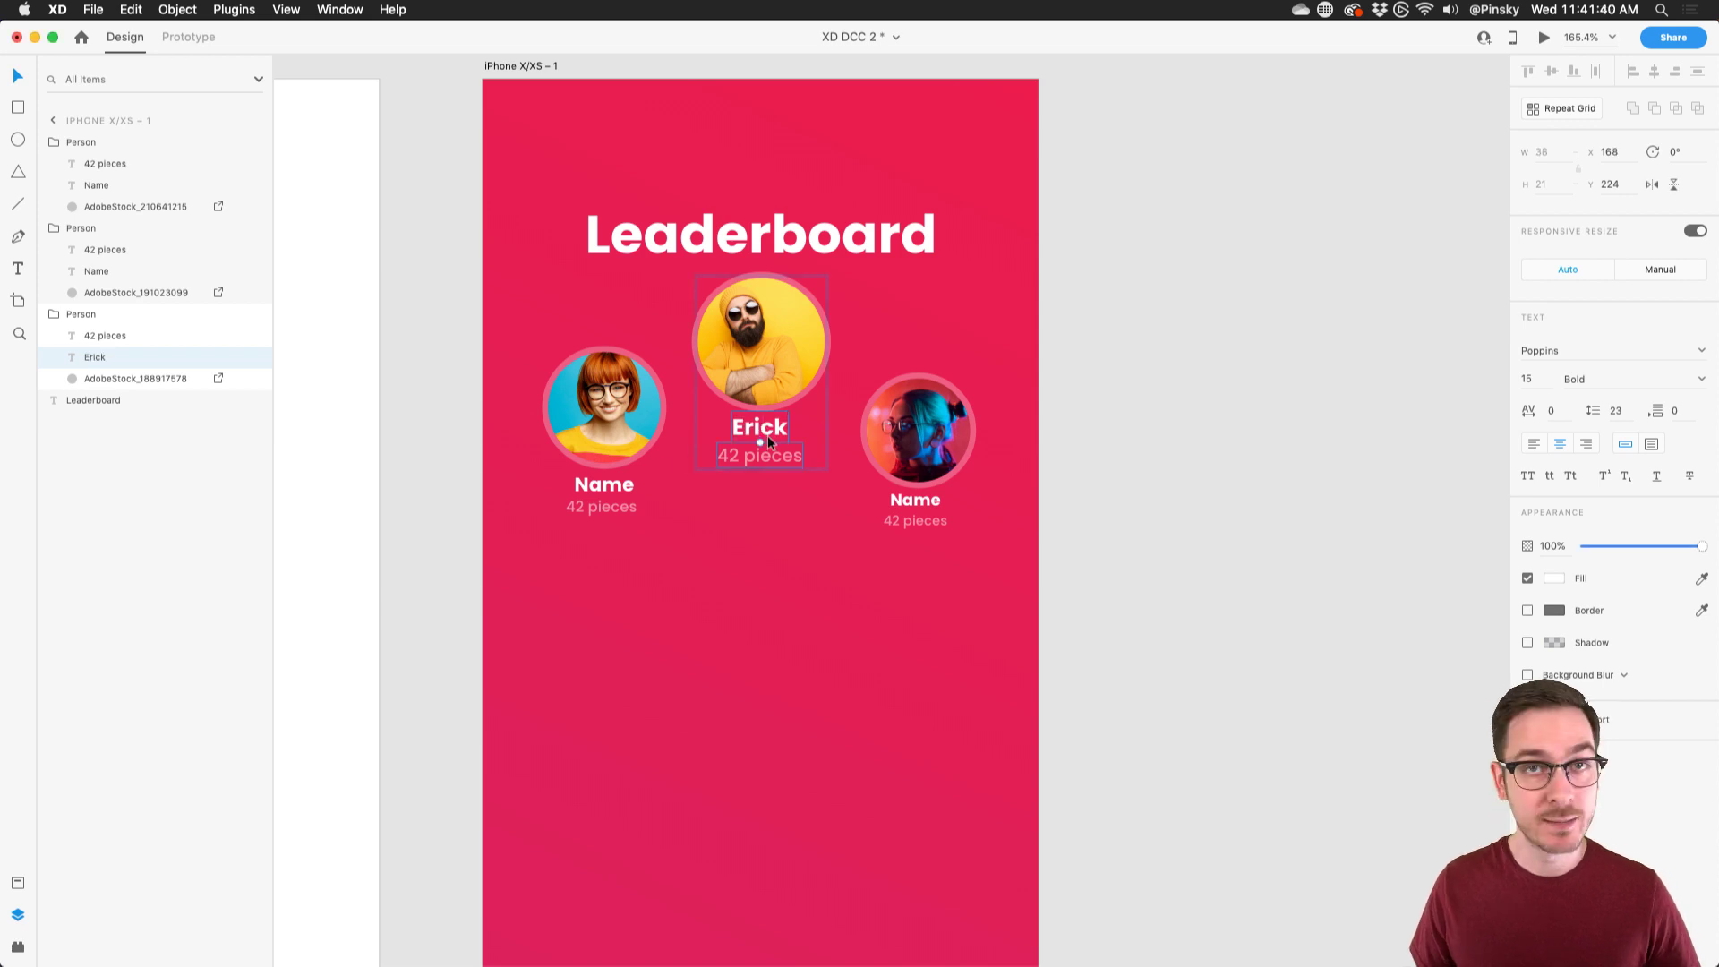
{"action": "double_click", "coordinate": [602, 486]}
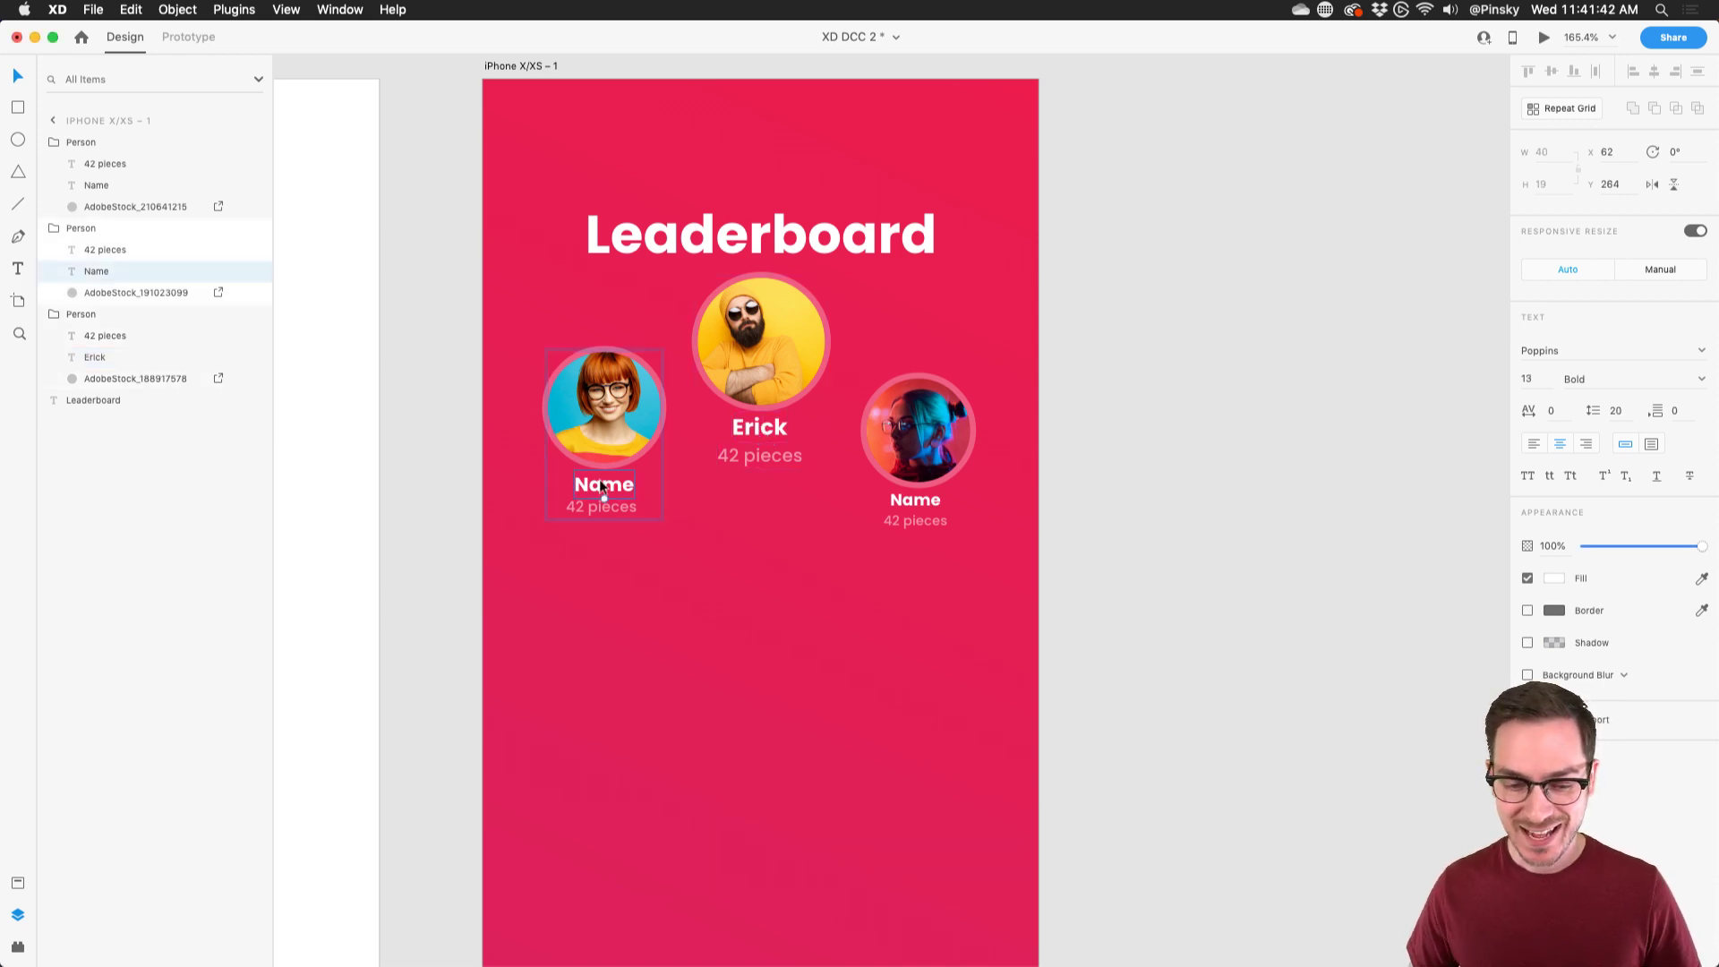
{"action": "double_click", "coordinate": [604, 485]}
{"action": "type", "text": "Julia"}
{"action": "key", "text": "Escape"}
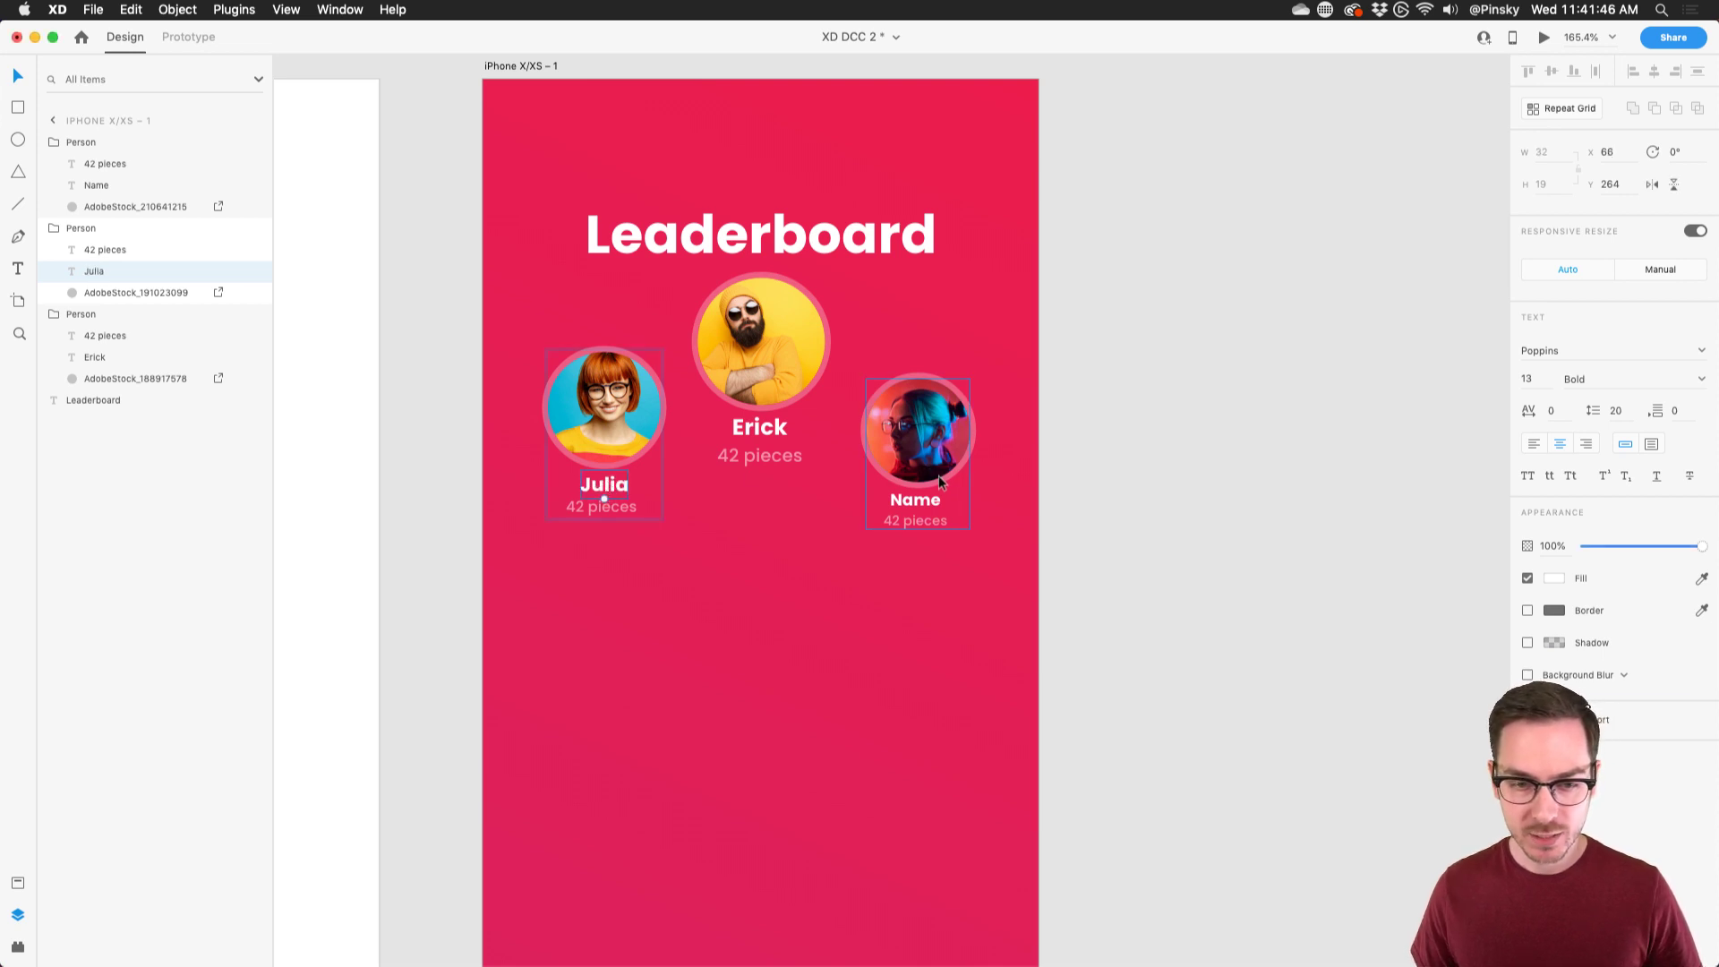
{"action": "double_click", "coordinate": [913, 497]}
{"action": "double_click", "coordinate": [917, 503]}
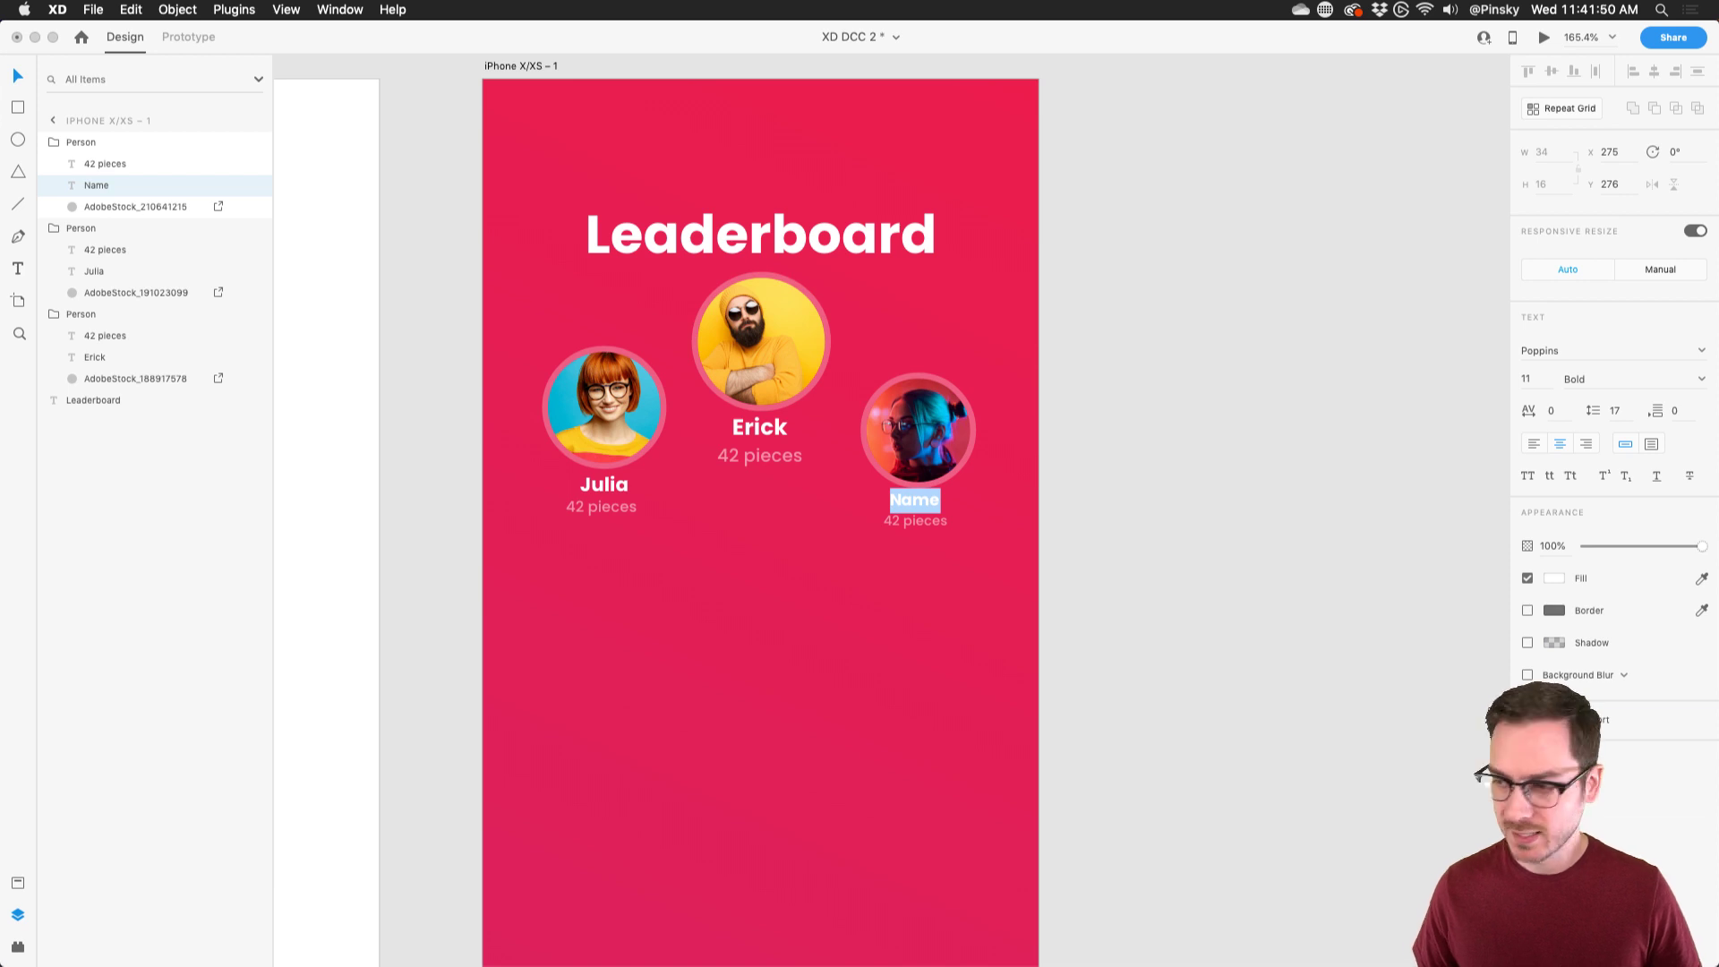
{"action": "type", "text": "Marissa"}
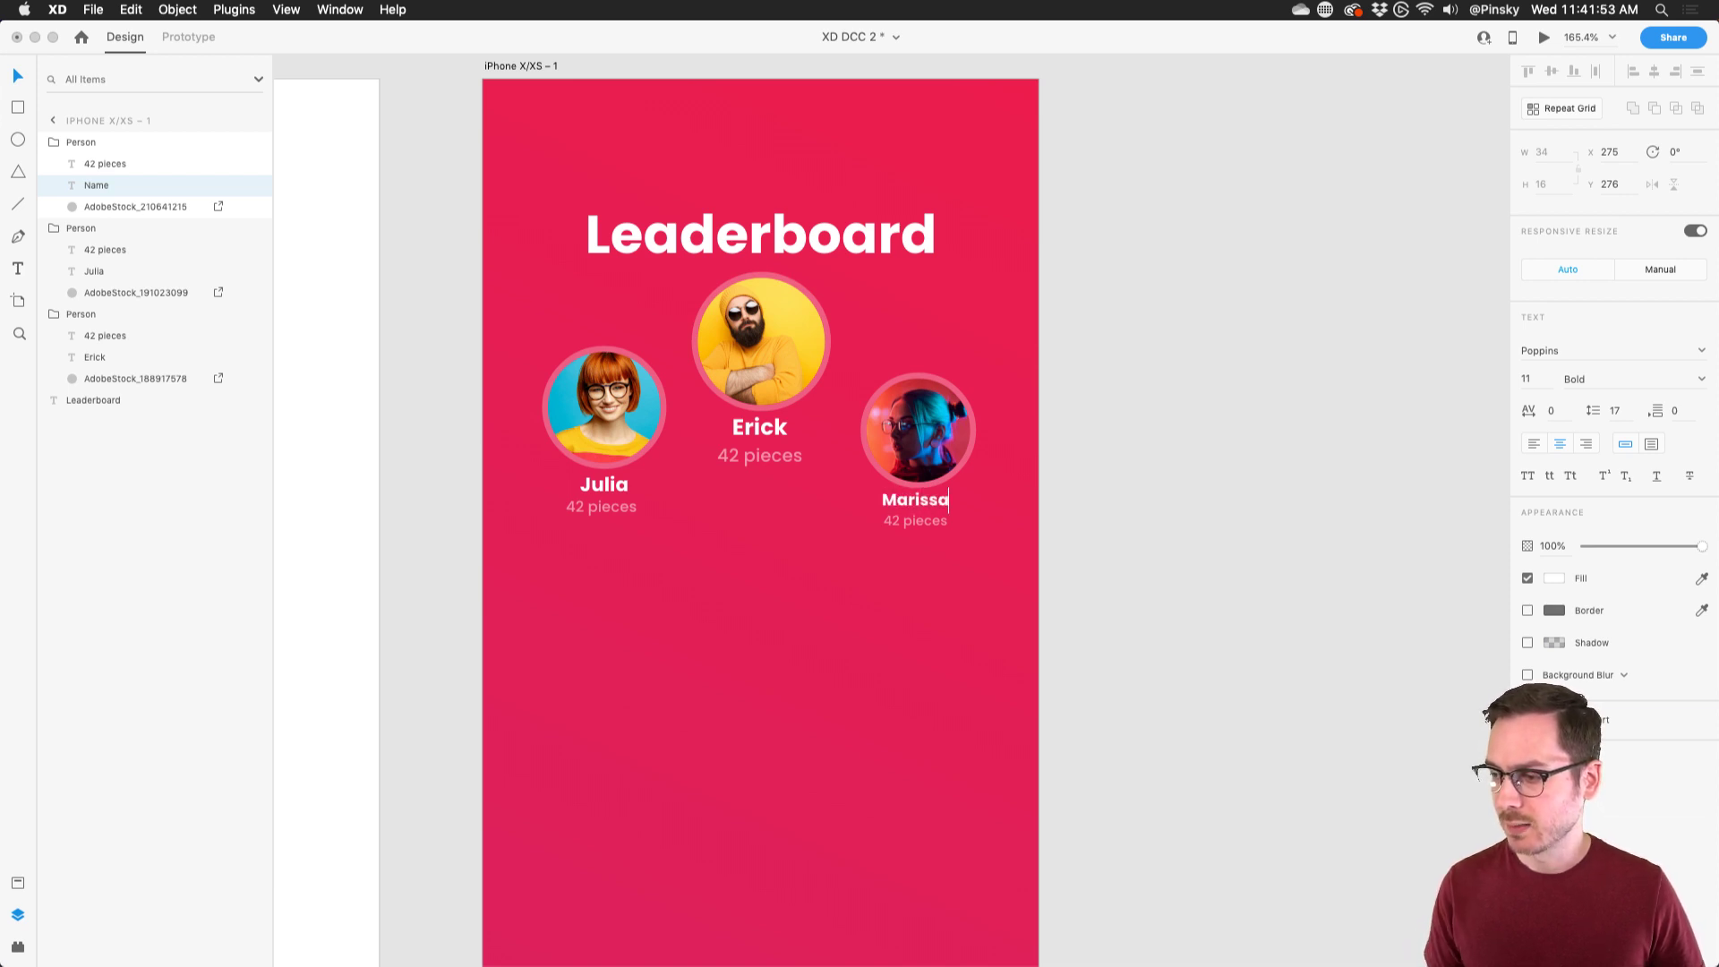
{"action": "key", "text": "Escape"}
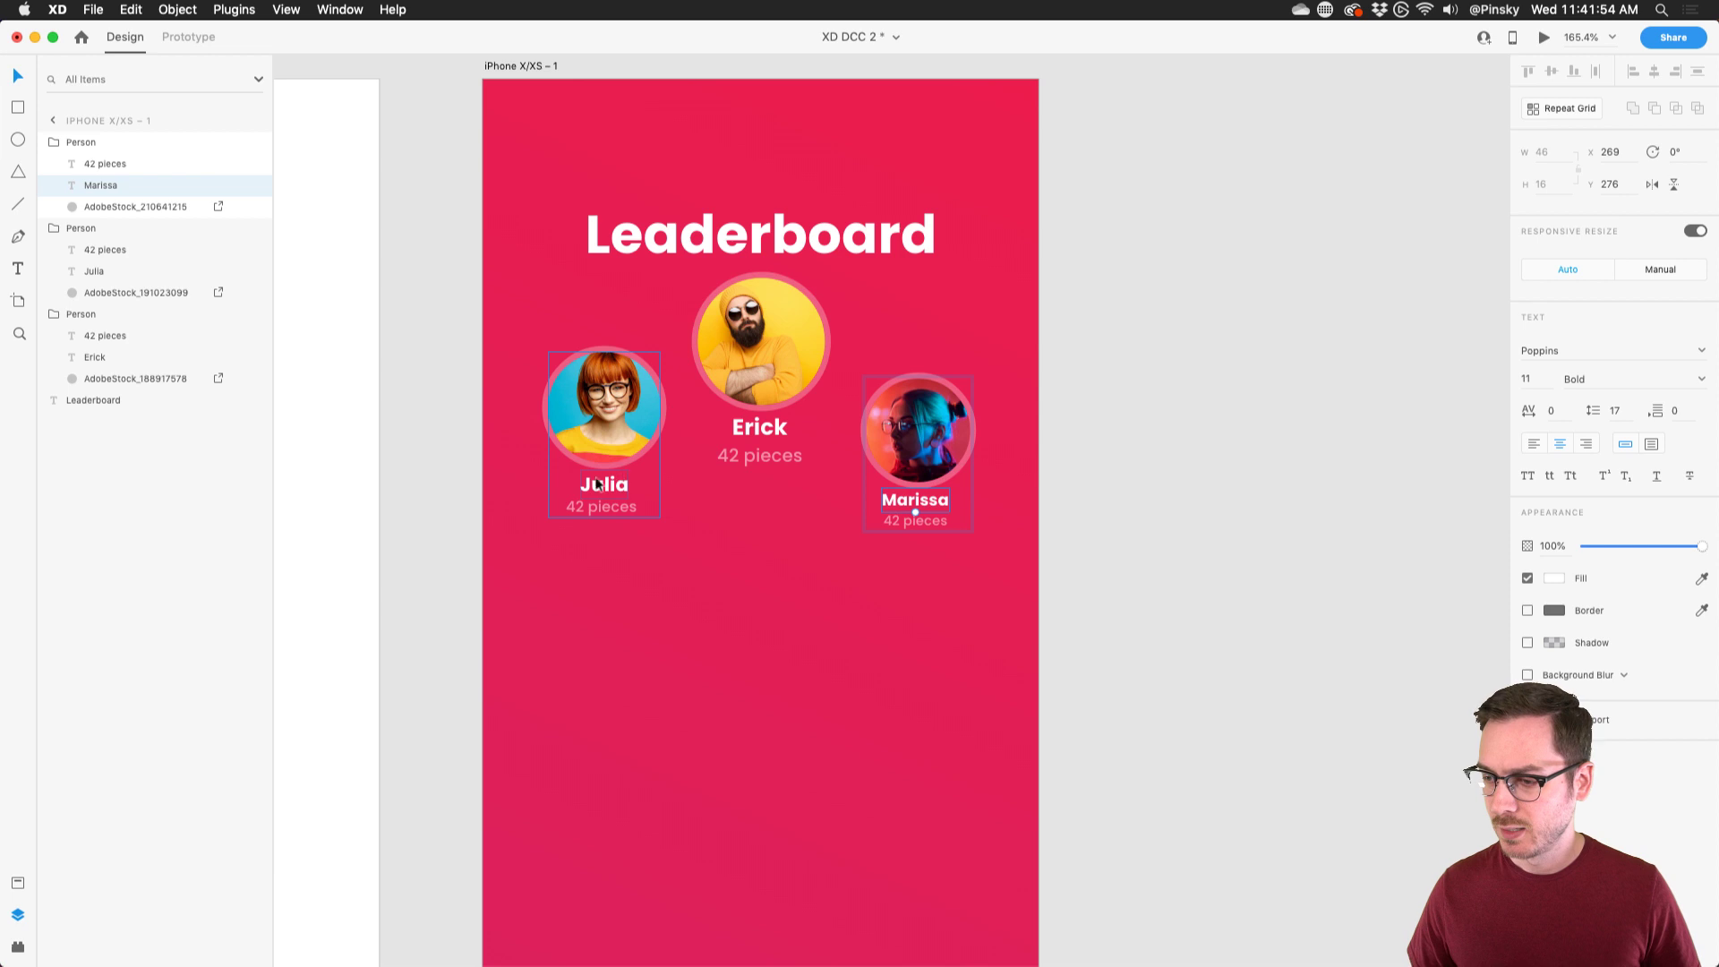
- Change the count under the left portrait to "39 pieces"
{"action": "double_click", "coordinate": [580, 506]}
{"action": "double_click", "coordinate": [578, 513]}
{"action": "left_click", "coordinate": [582, 507]}
{"action": "key", "text": "BackSpace"}
{"action": "key", "text": "BackSpace"}
{"action": "type", "text": "39"}
{"action": "key", "text": "Escape"}
- Change the count under the right portrait to "30 pieces"
{"action": "double_click", "coordinate": [909, 524]}
{"action": "double_click", "coordinate": [895, 523]}
{"action": "double_click", "coordinate": [894, 528]}
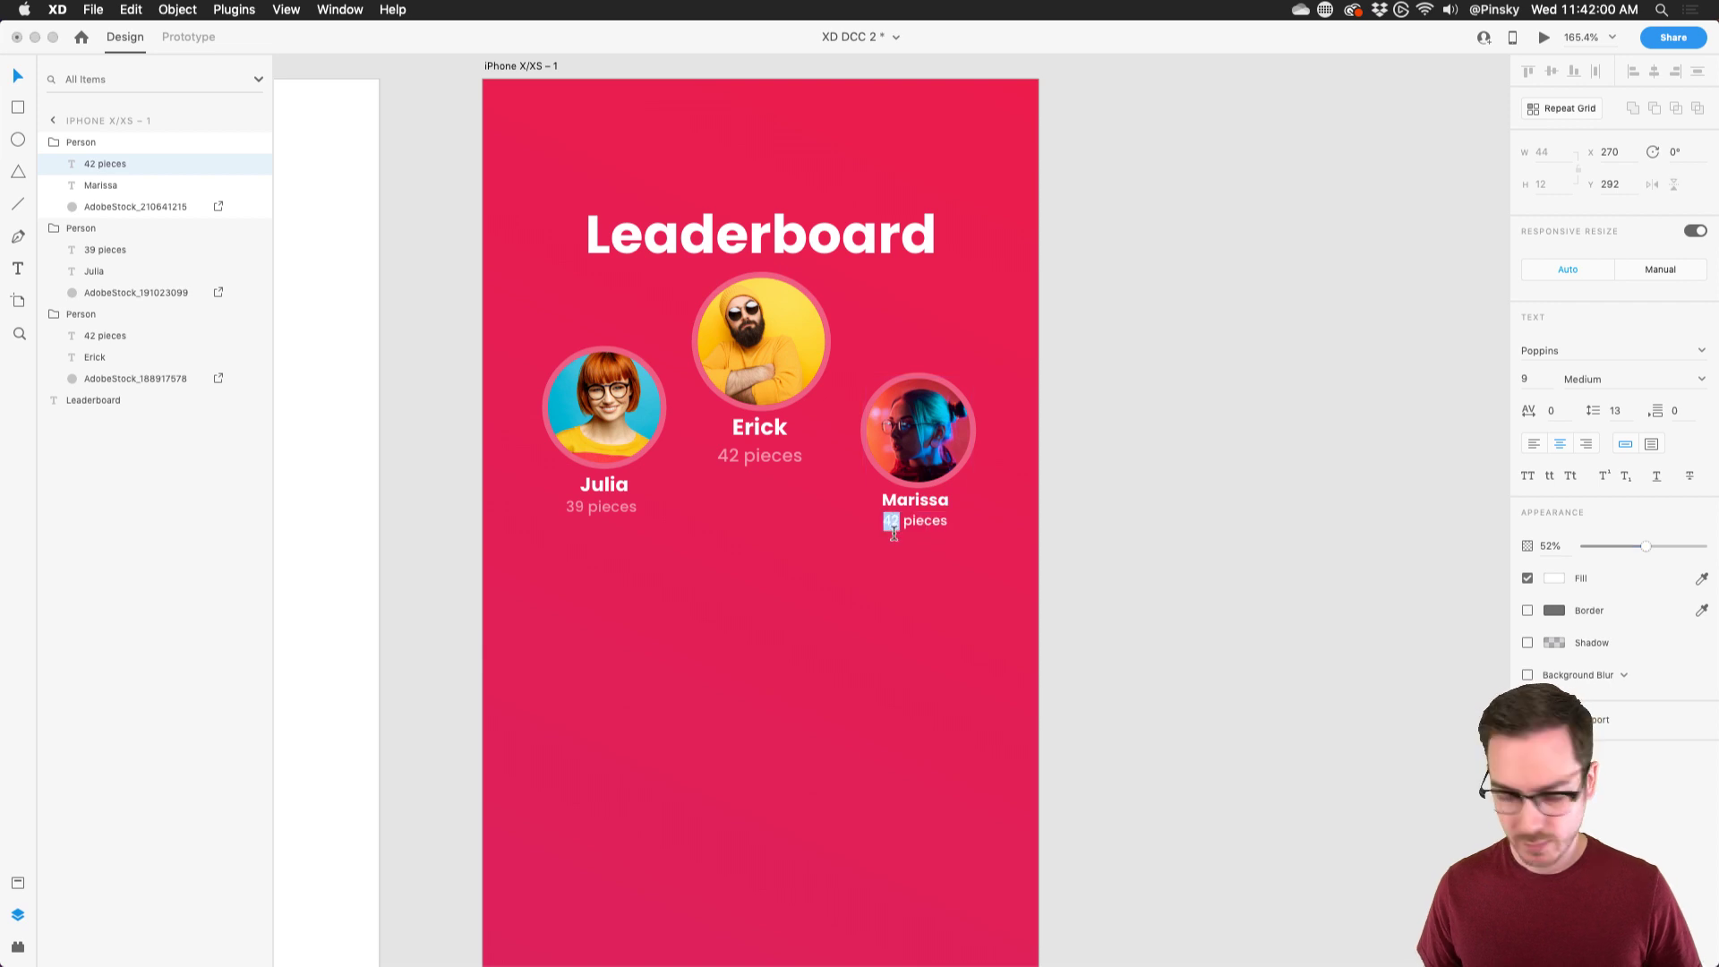
{"action": "type", "text": "30"}
{"action": "key", "text": "Escape"}
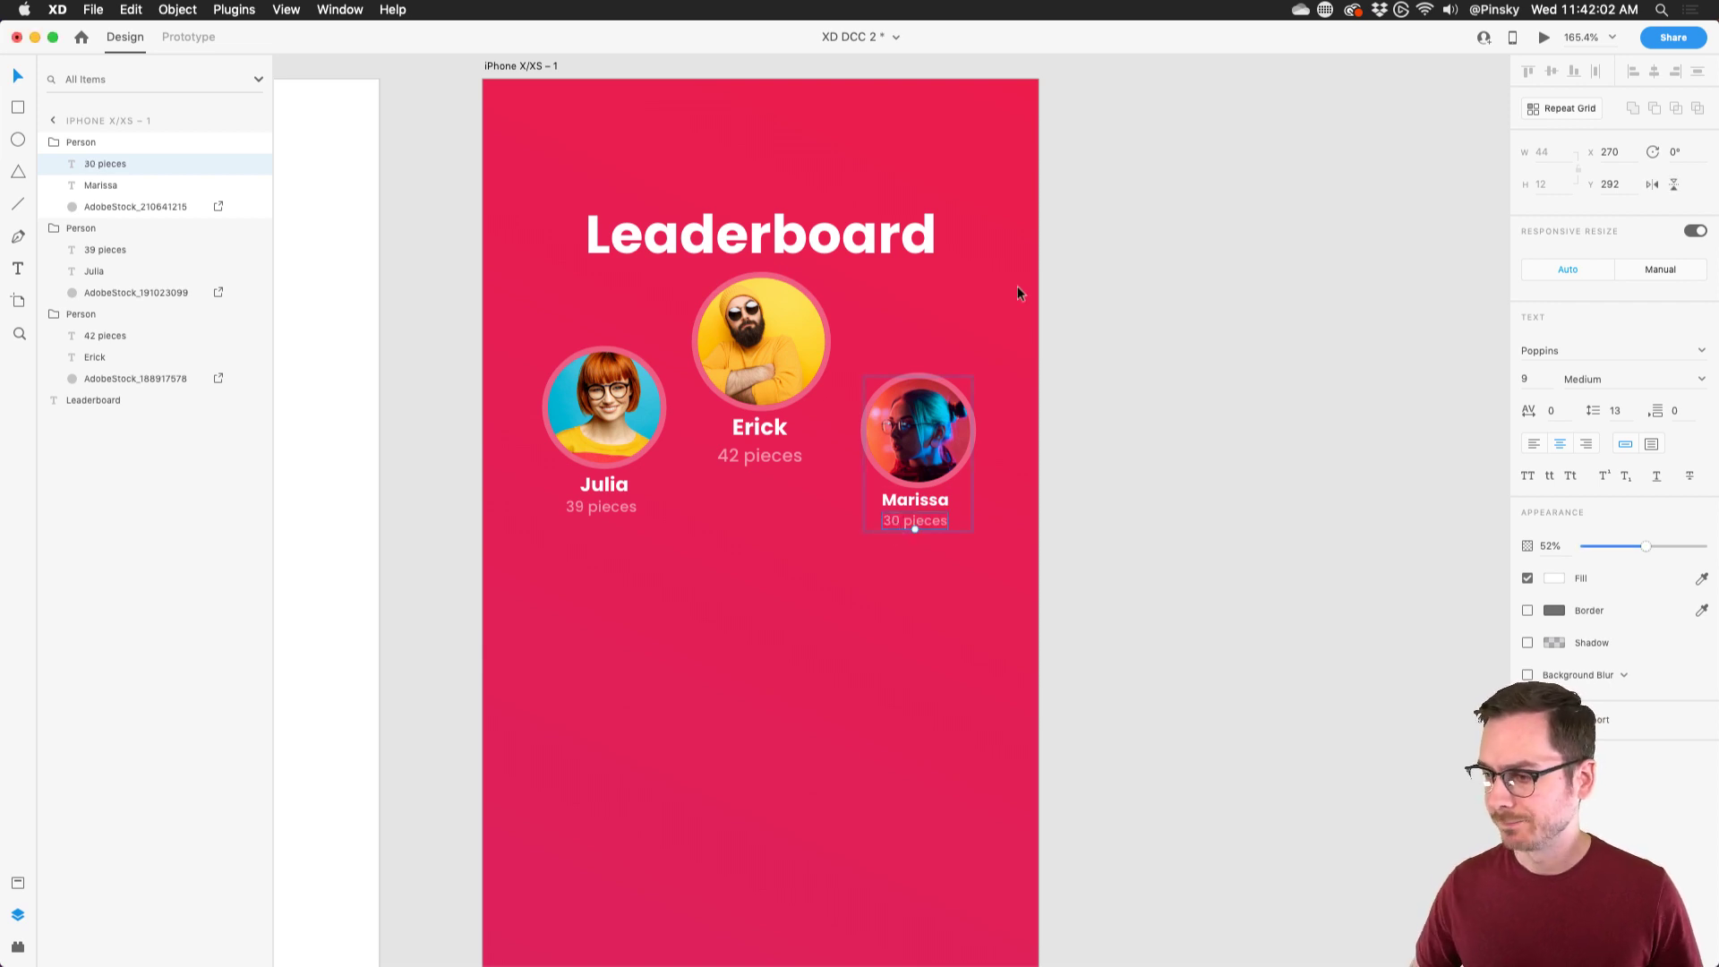
- Move the Leaderboard title up to about Y 69, leaving more space above the portraits
{"action": "left_click", "coordinate": [1032, 304]}
{"action": "left_click_drag", "start_coordinate": [852, 250], "coordinate": [852, 235]}
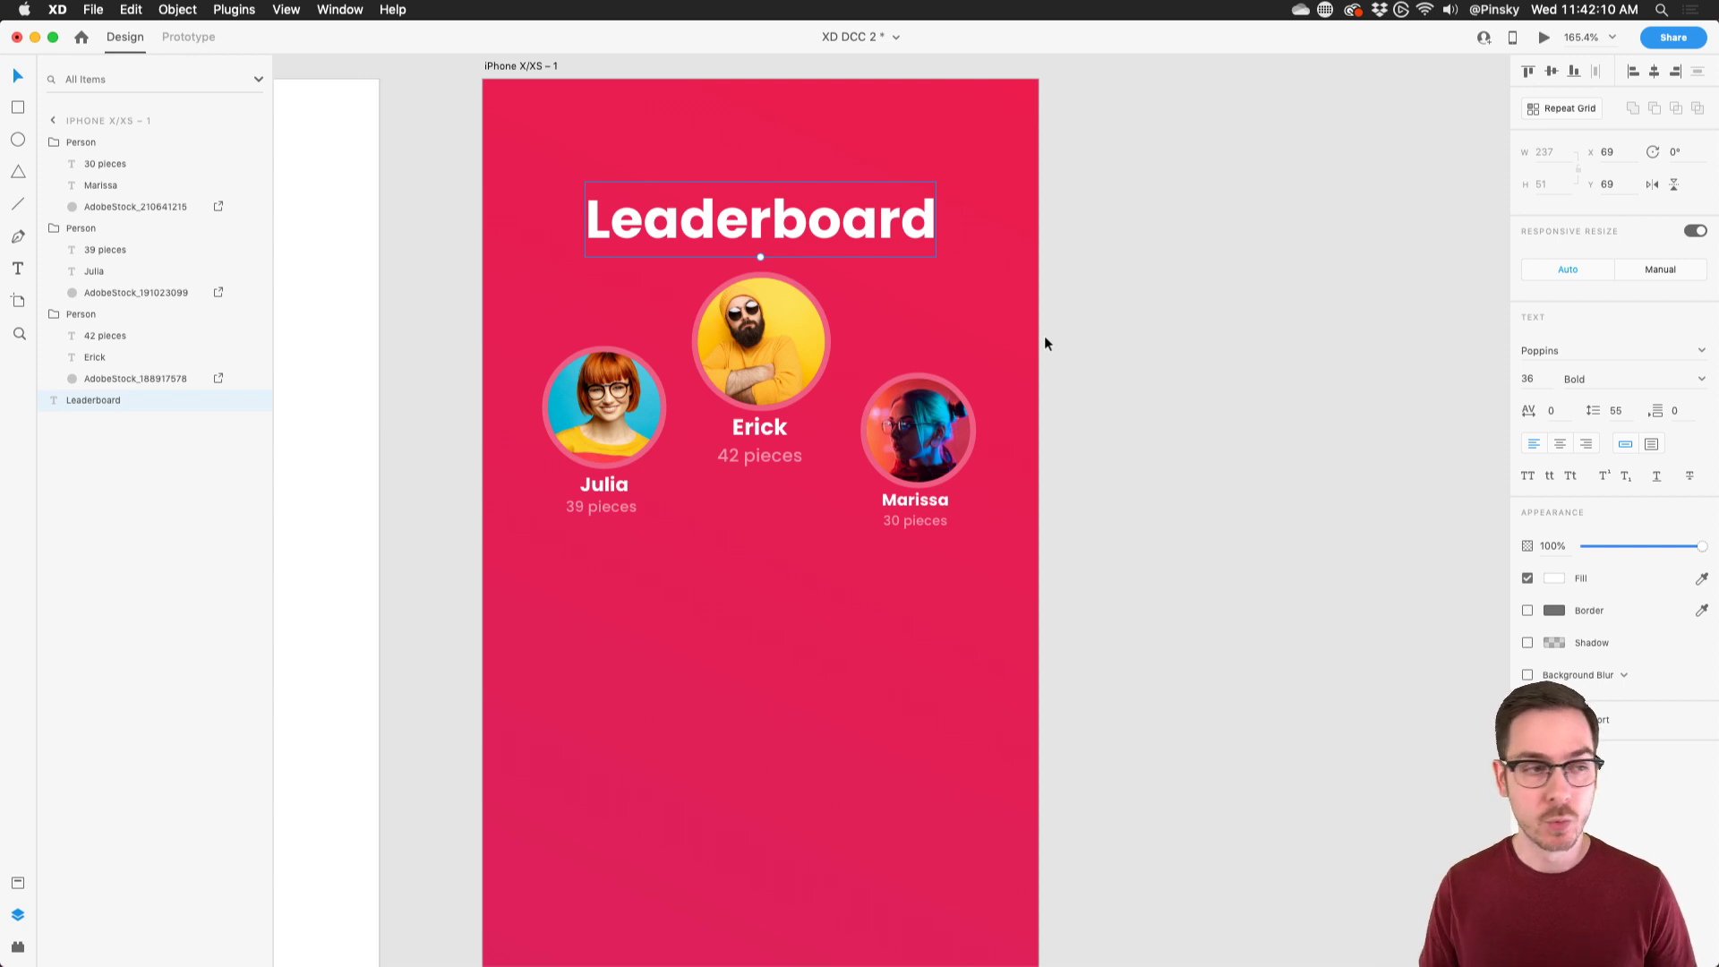
- Draw a white rectangle of about 285 × 62 px below the three portraits and remove its border
{"action": "scroll", "coordinate": [1044, 343], "scroll_direction": "down", "scroll_amount": 3}
{"action": "left_click", "coordinate": [1110, 358]}
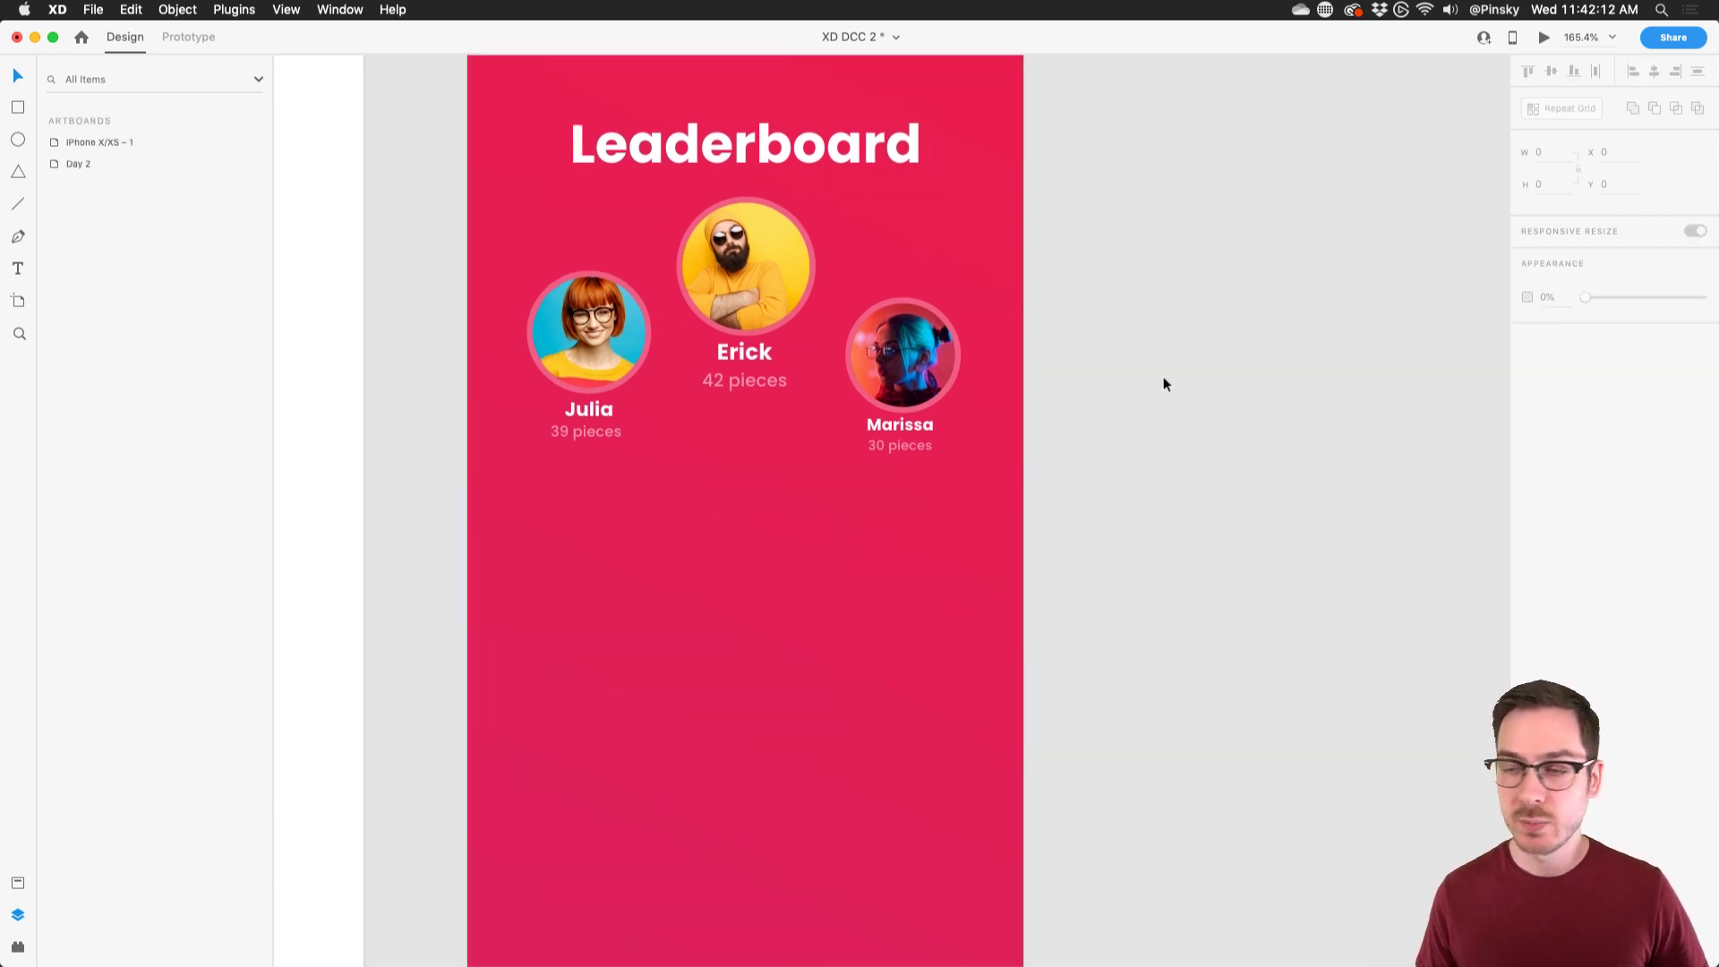
{"action": "scroll", "coordinate": [1164, 381], "scroll_direction": "down", "scroll_amount": 4}
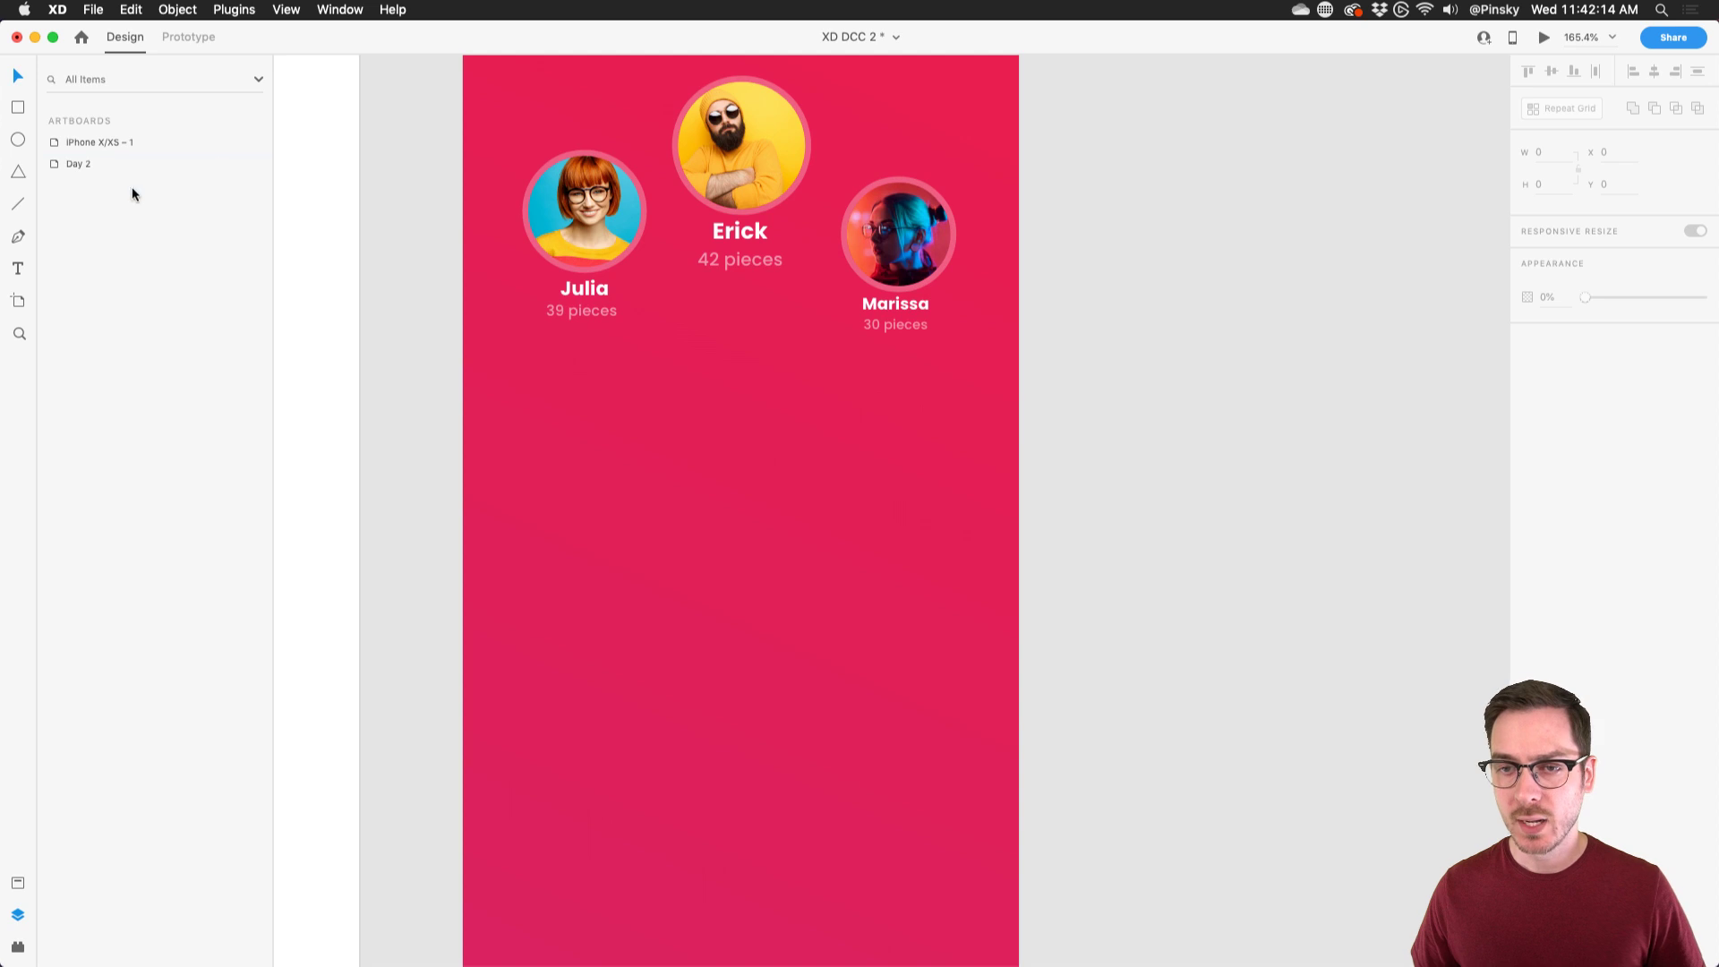
{"action": "left_click", "coordinate": [19, 106]}
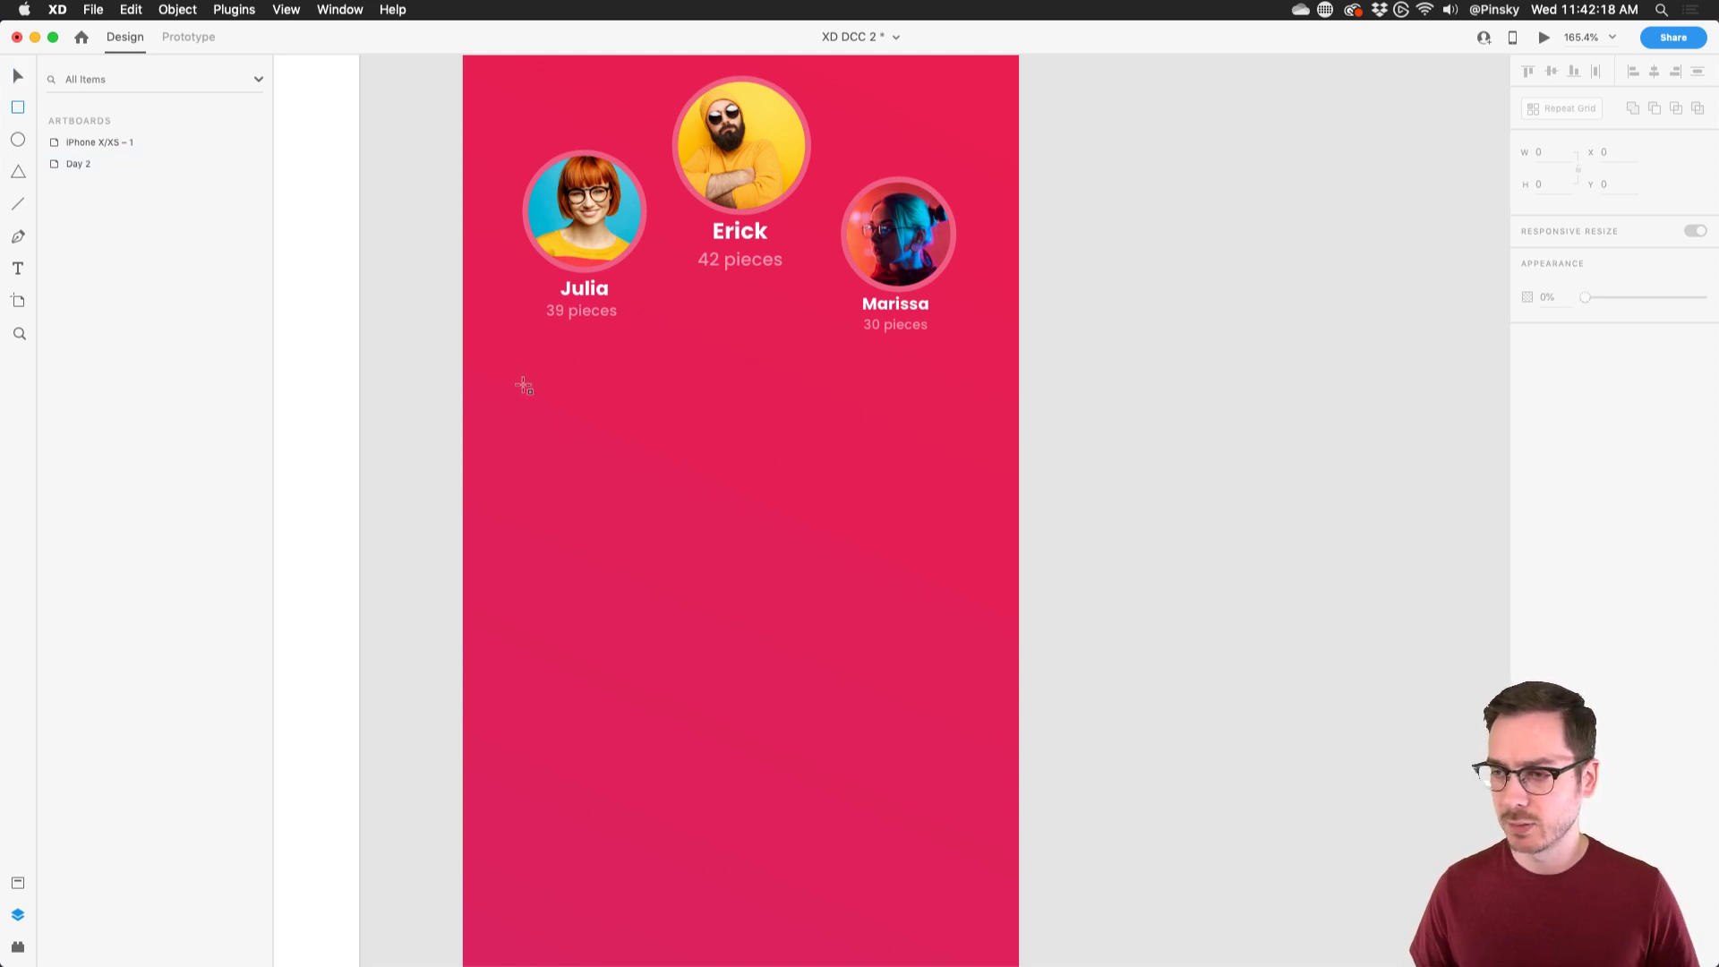
{"action": "left_click_drag", "start_coordinate": [528, 386], "coordinate": [952, 479]}
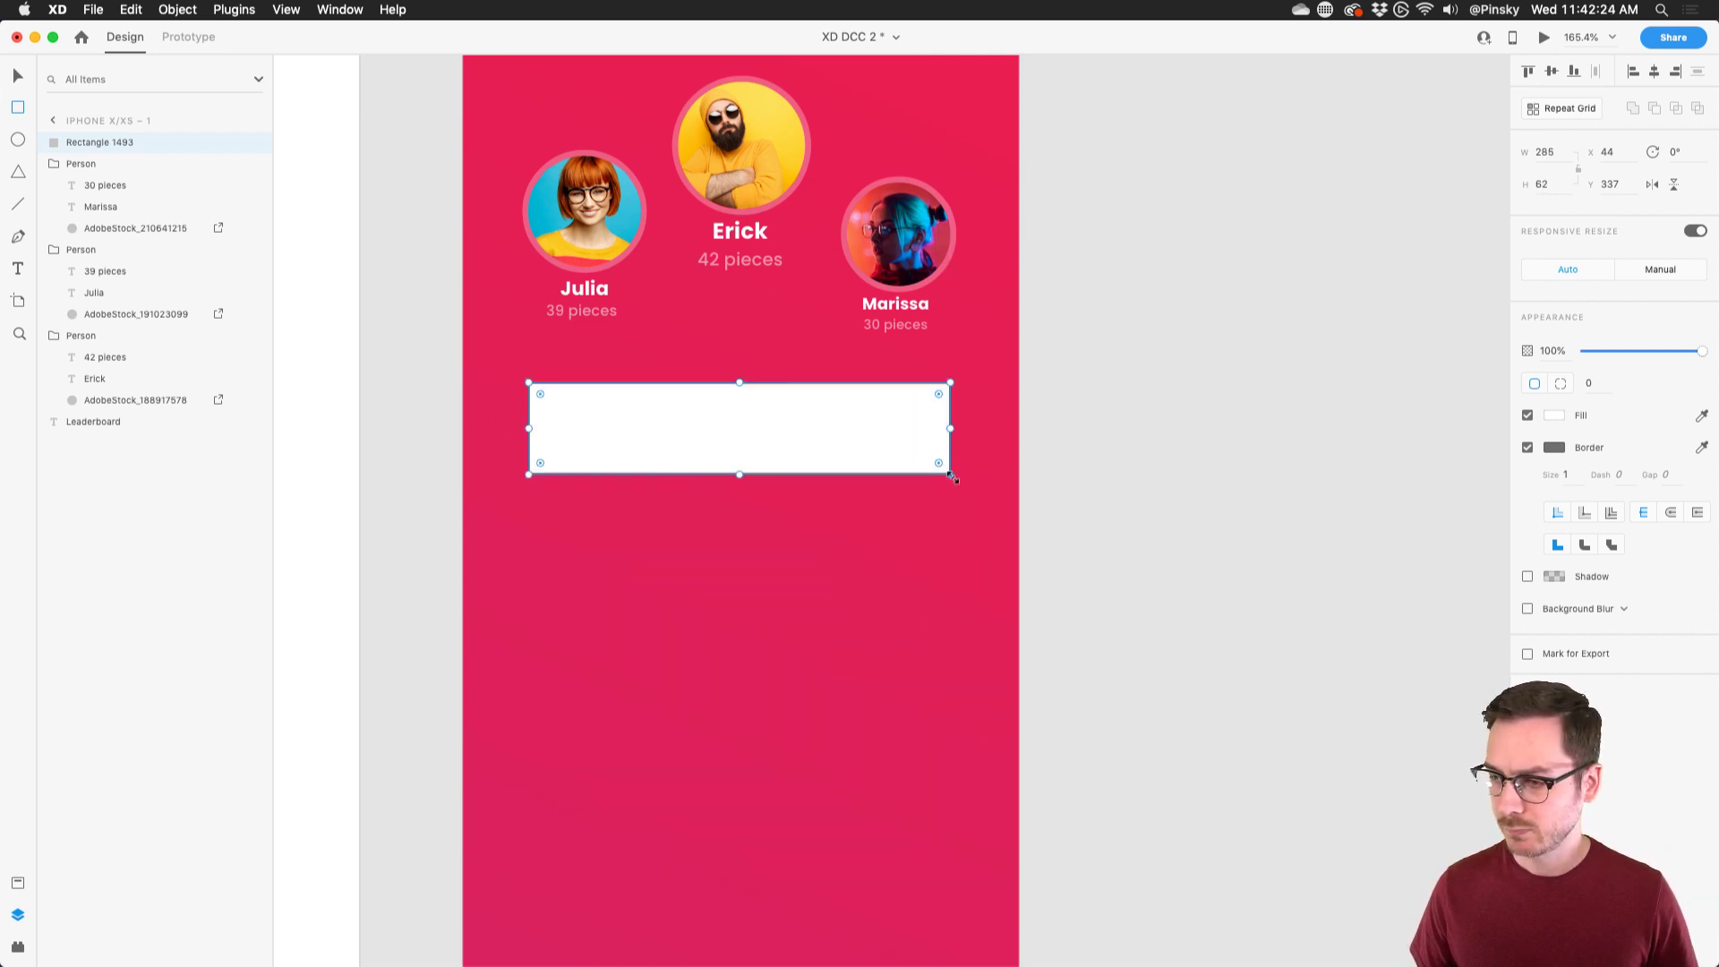
{"action": "scroll", "coordinate": [693, 439], "scroll_direction": "up", "scroll_amount": 5}
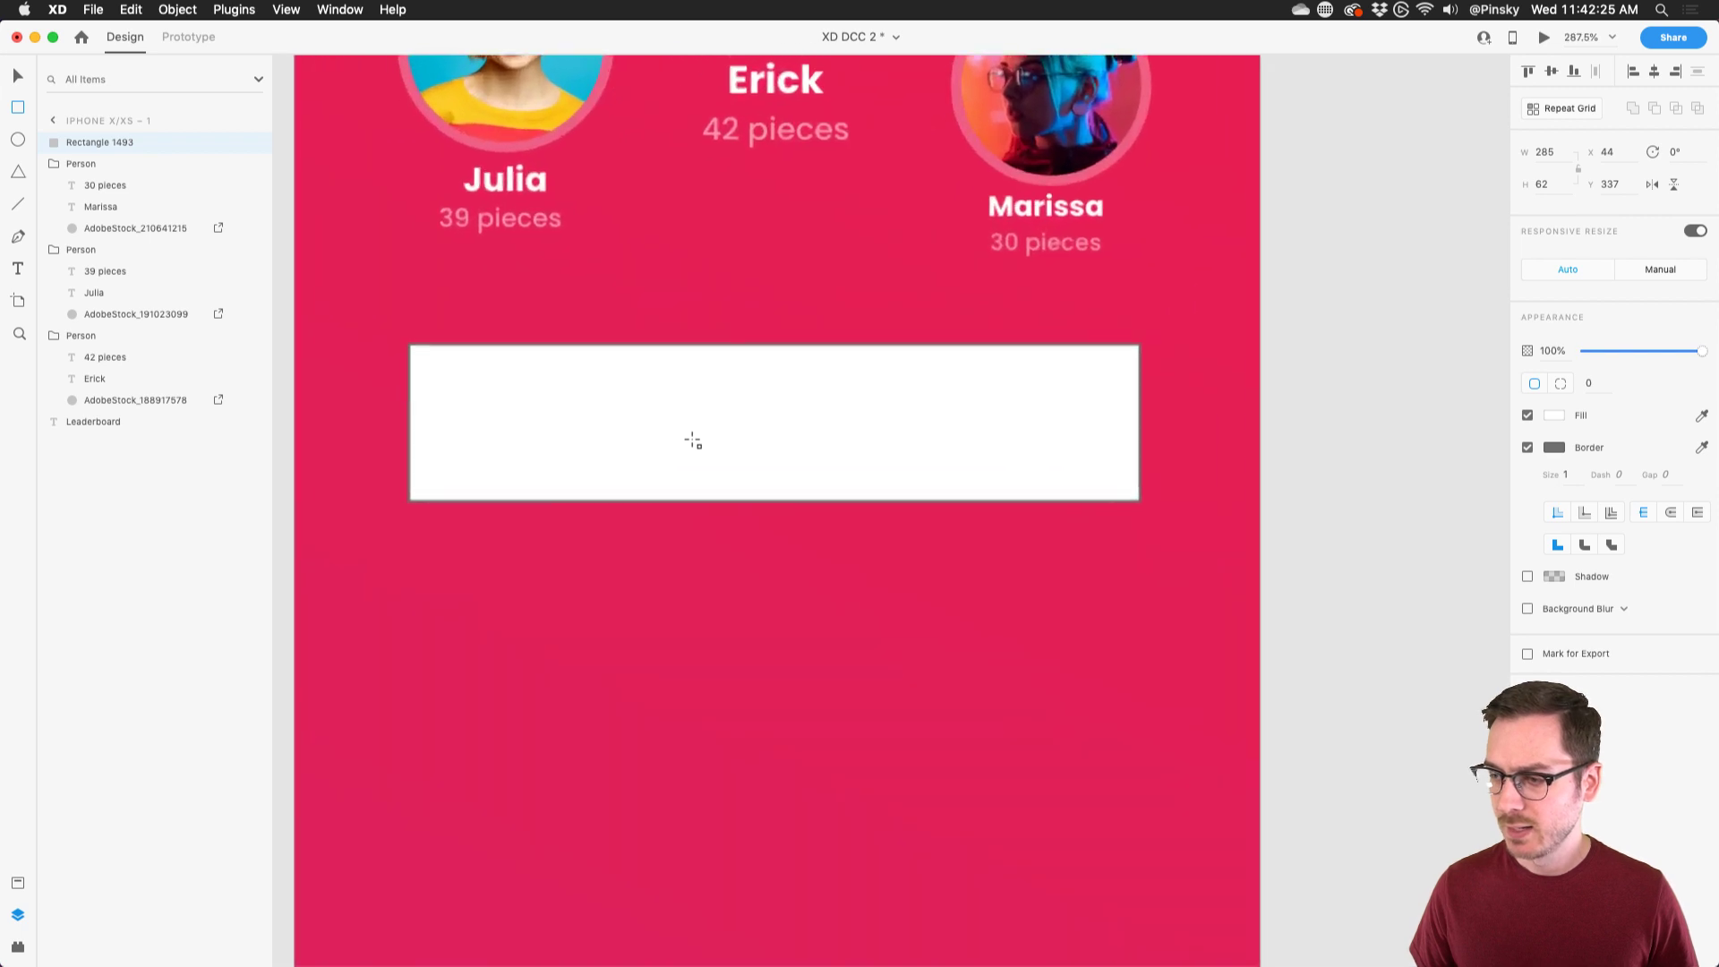
{"action": "left_click", "coordinate": [1528, 446]}
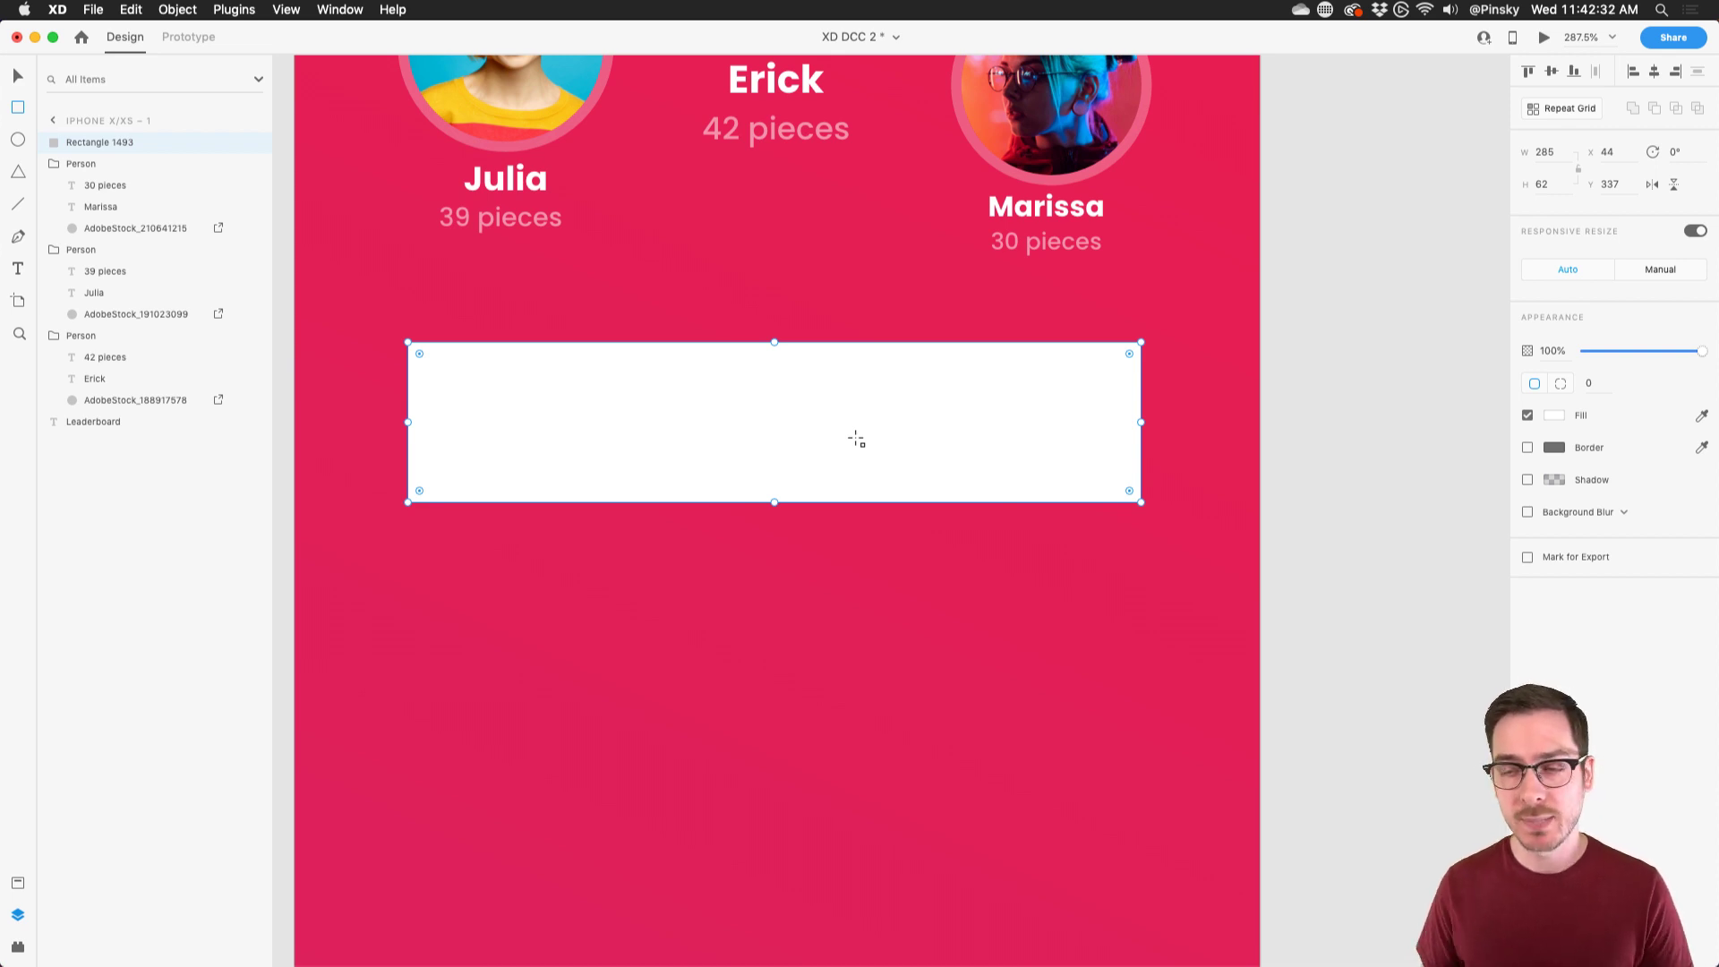
- Draw a circle about 32 px in diameter near the left end of the white rectangle
{"action": "left_click", "coordinate": [18, 141]}
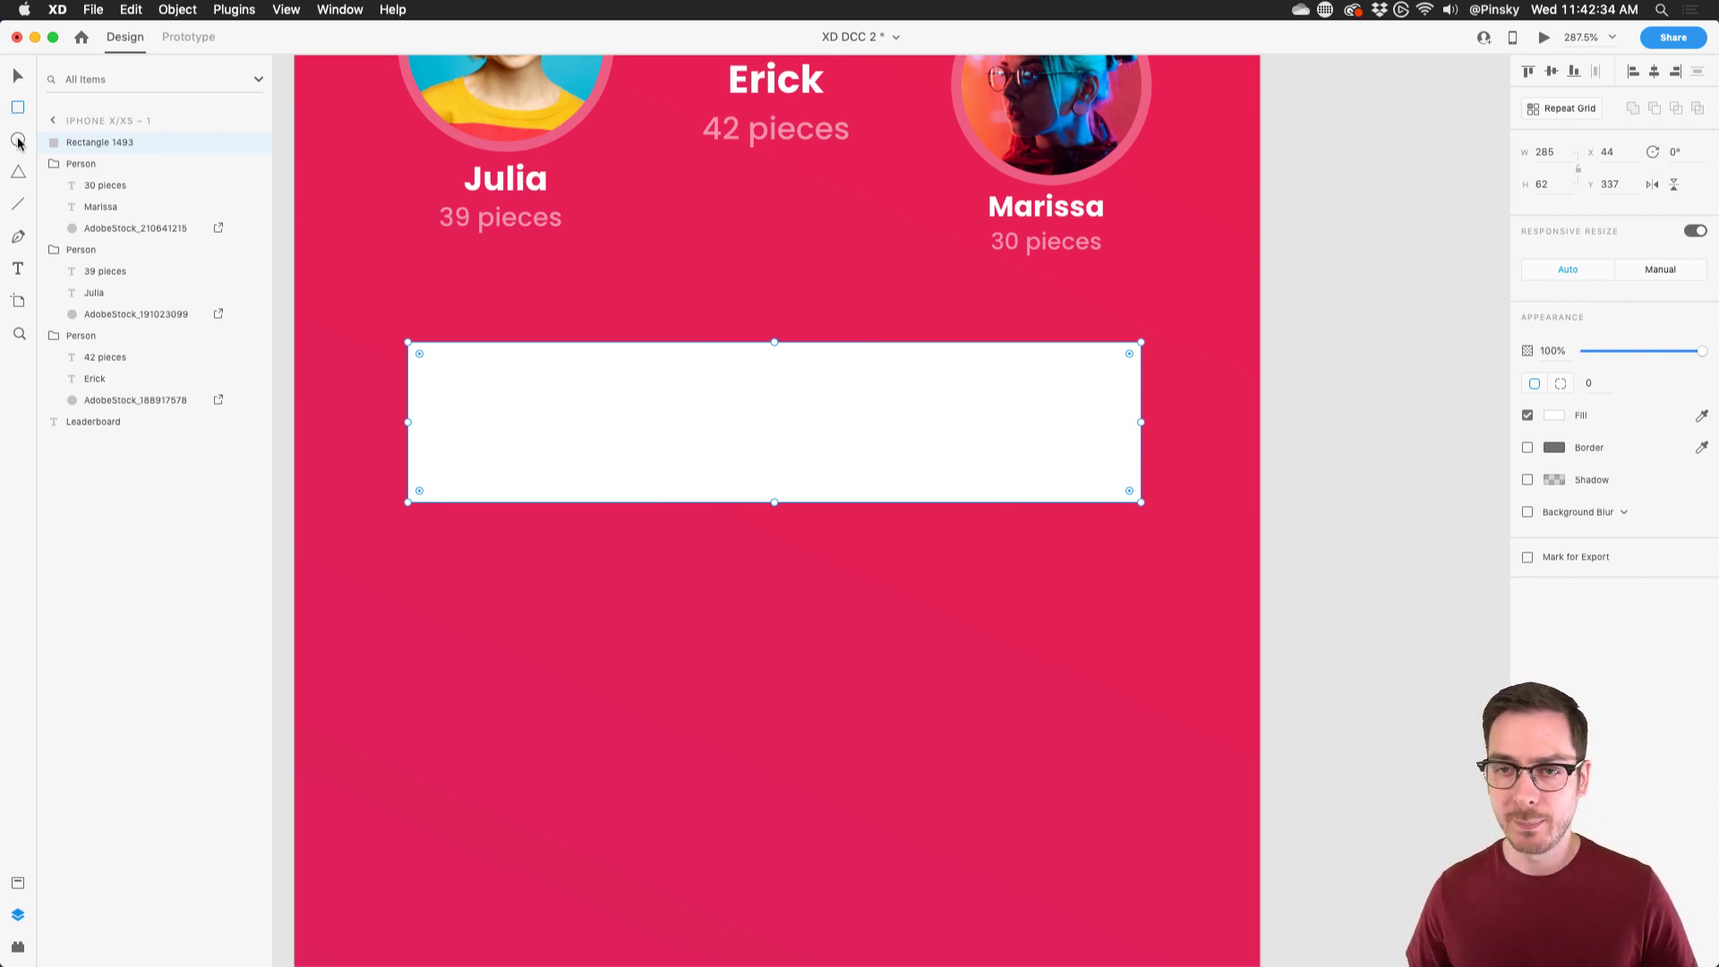
{"action": "left_click_drag", "start_coordinate": [439, 374], "coordinate": [505, 428]}
{"action": "key", "text": "v"}
- Add a "Name" text label beside the circle, colour it dark grey and align it left
{"action": "key", "text": "t"}
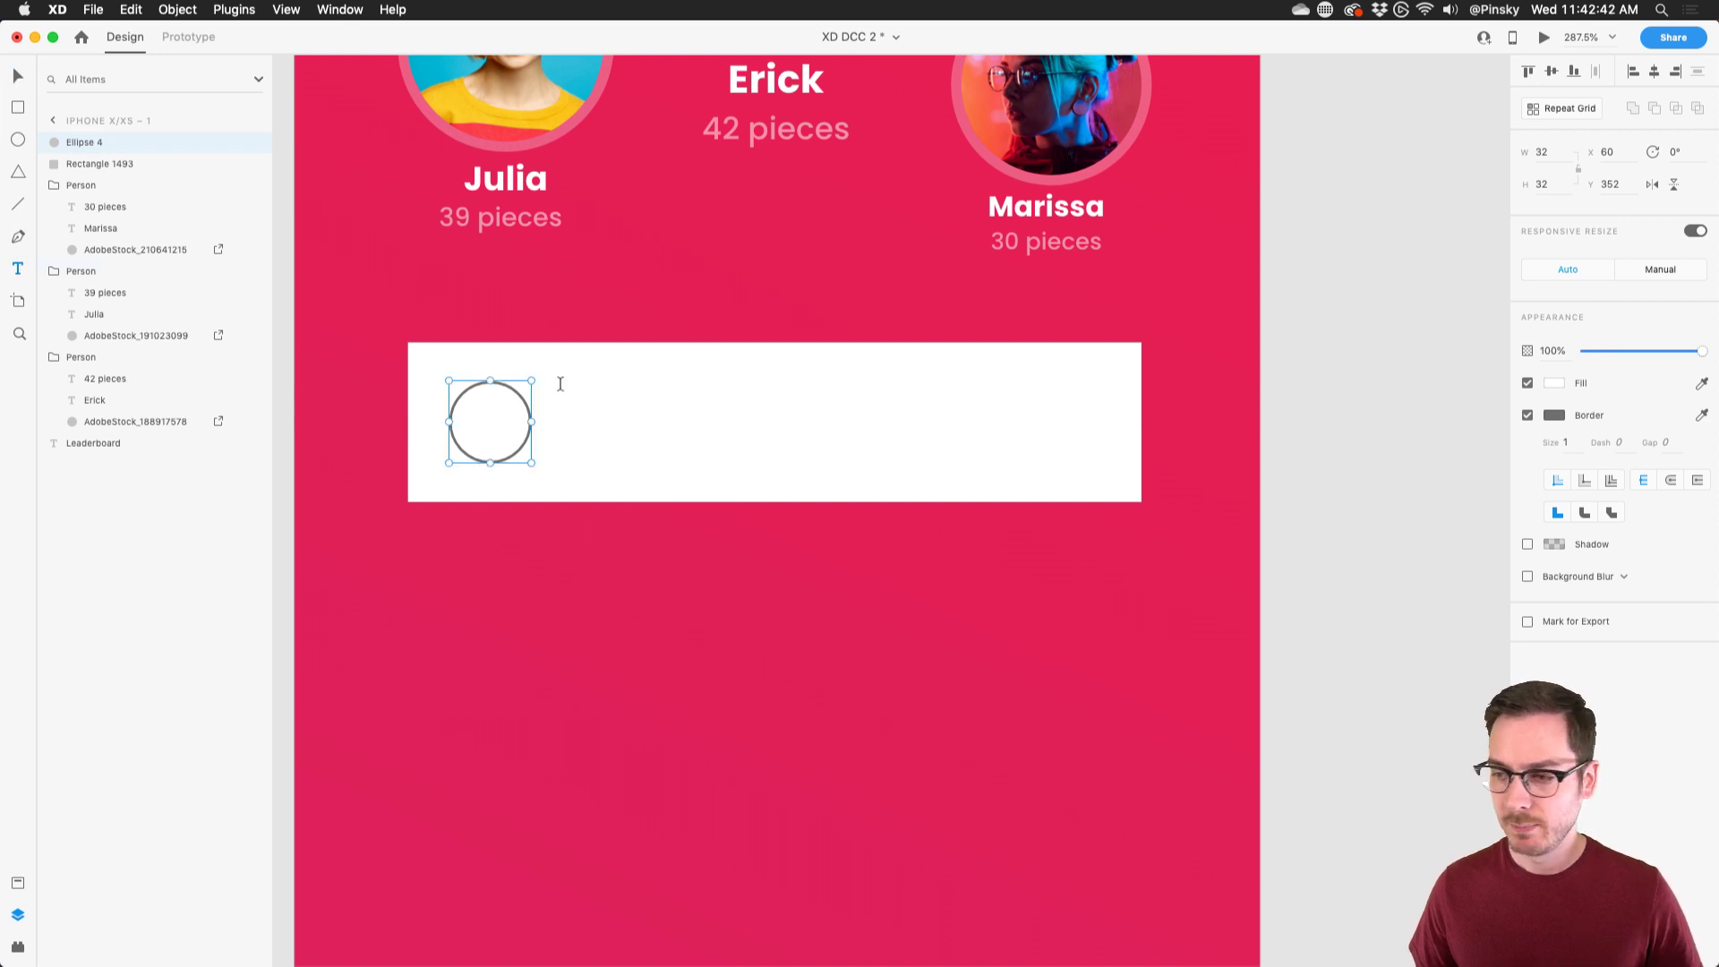
{"action": "left_click", "coordinate": [553, 431]}
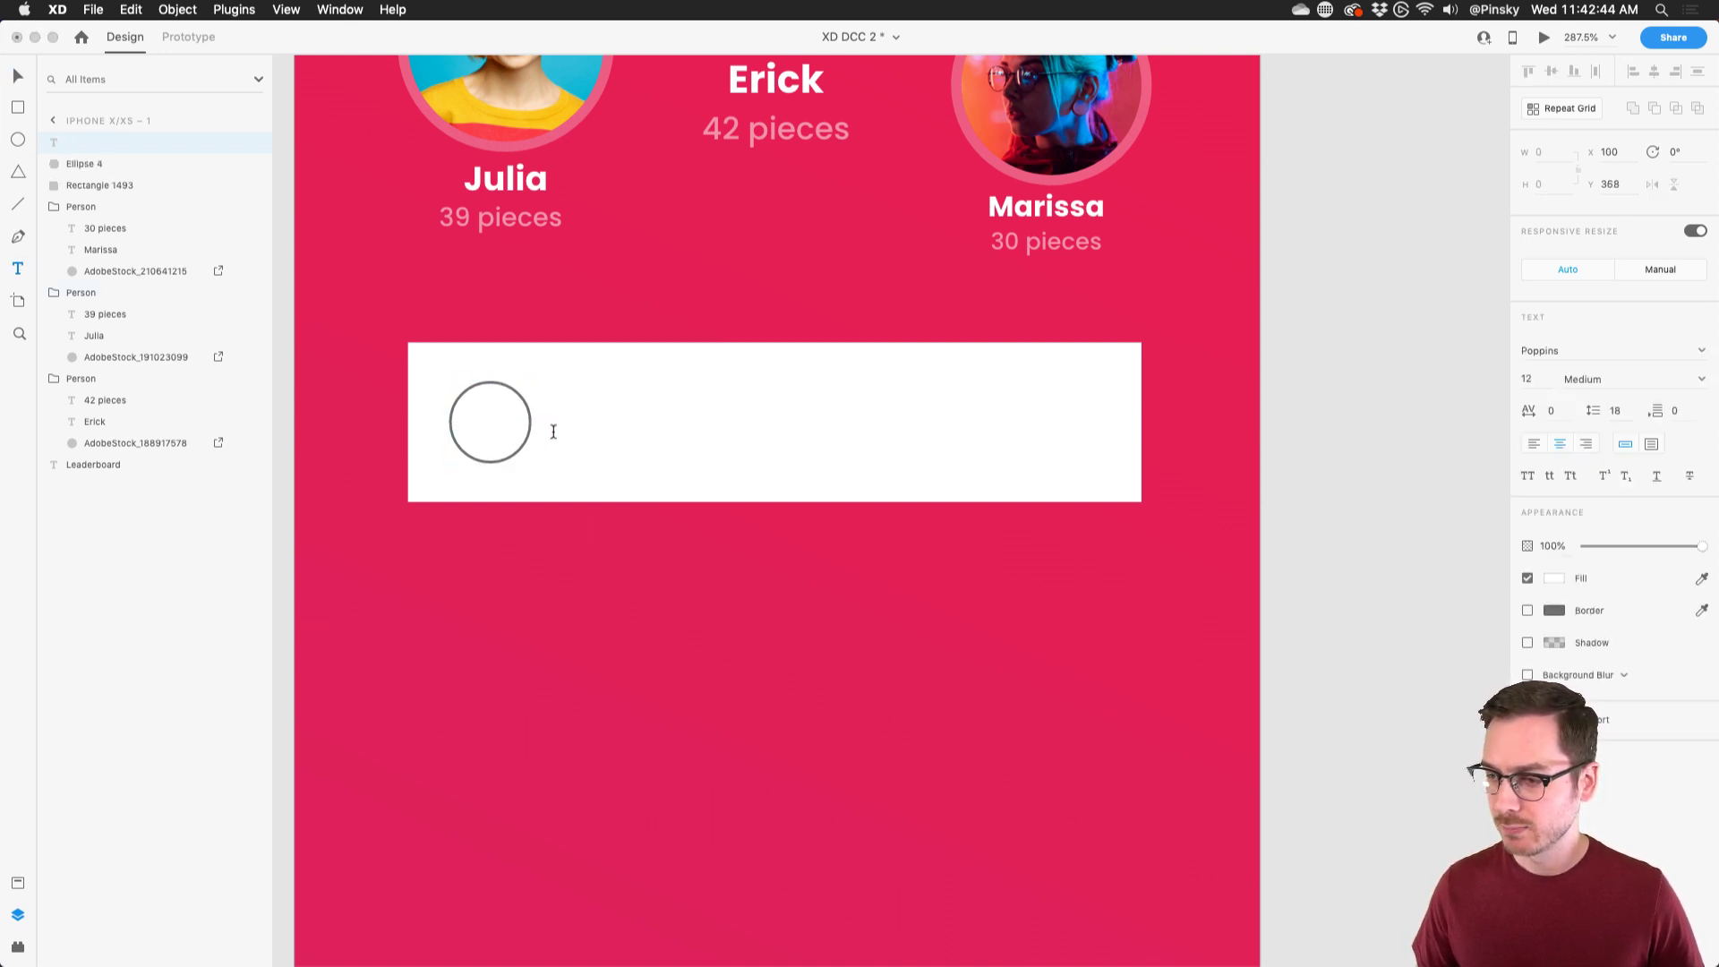
{"action": "type", "text": "Name"}
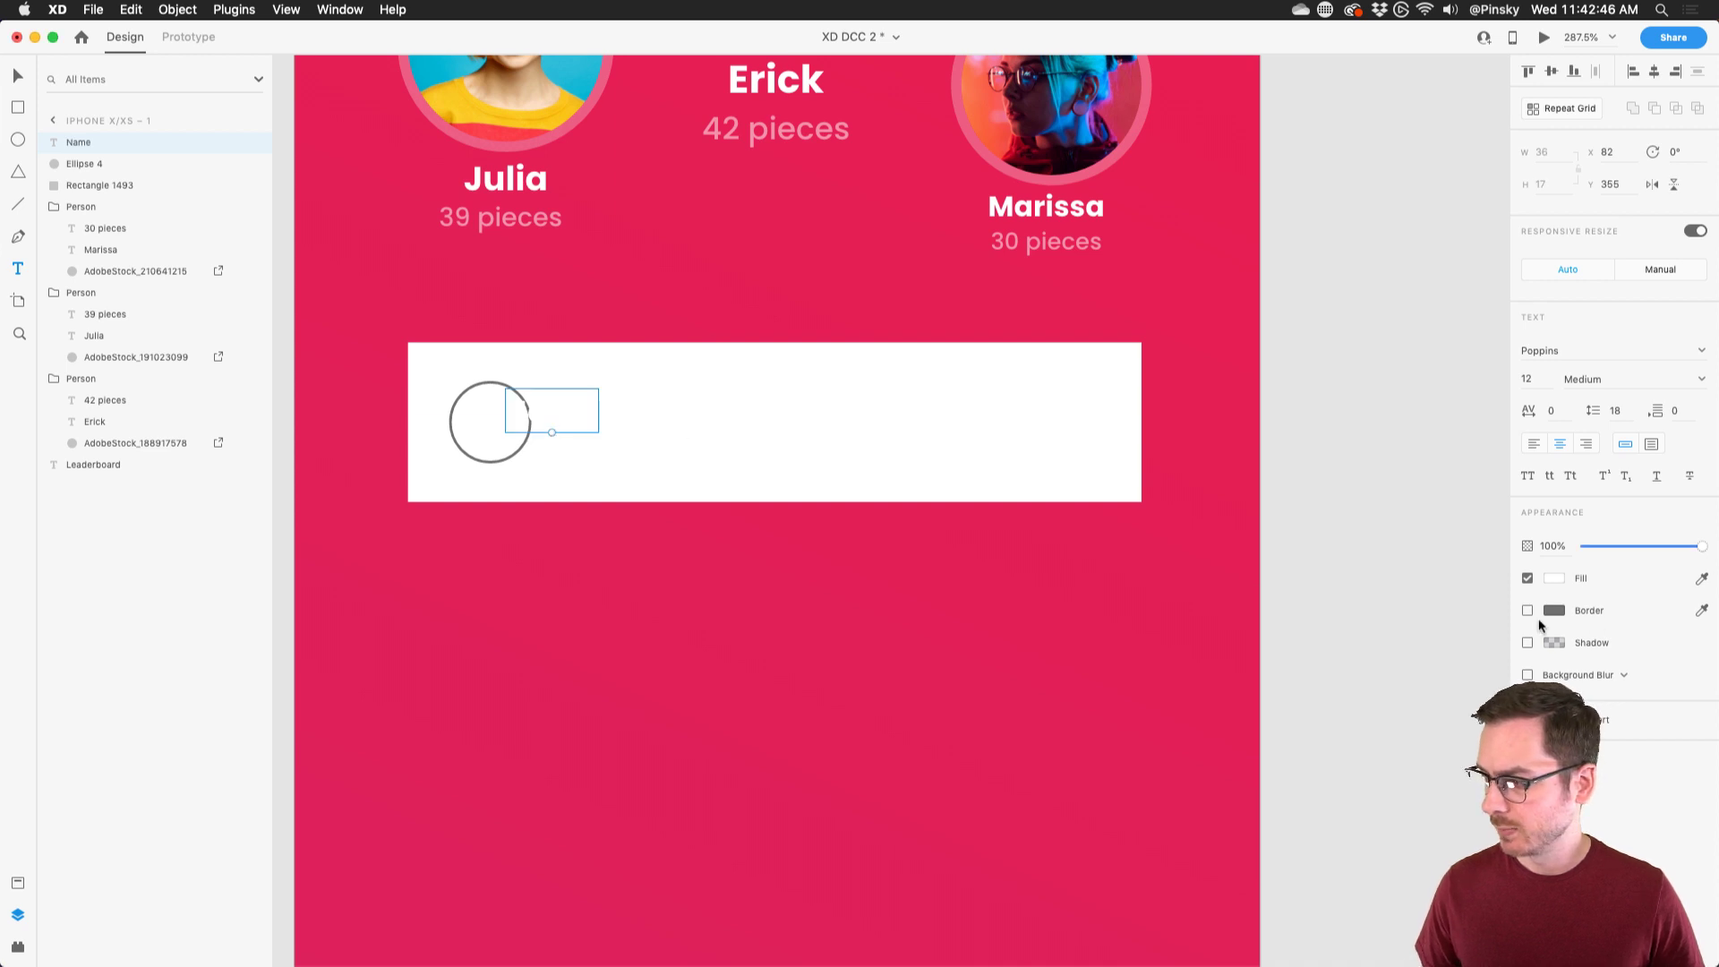
{"action": "left_click", "coordinate": [1555, 579]}
{"action": "left_click", "coordinate": [1340, 577]}
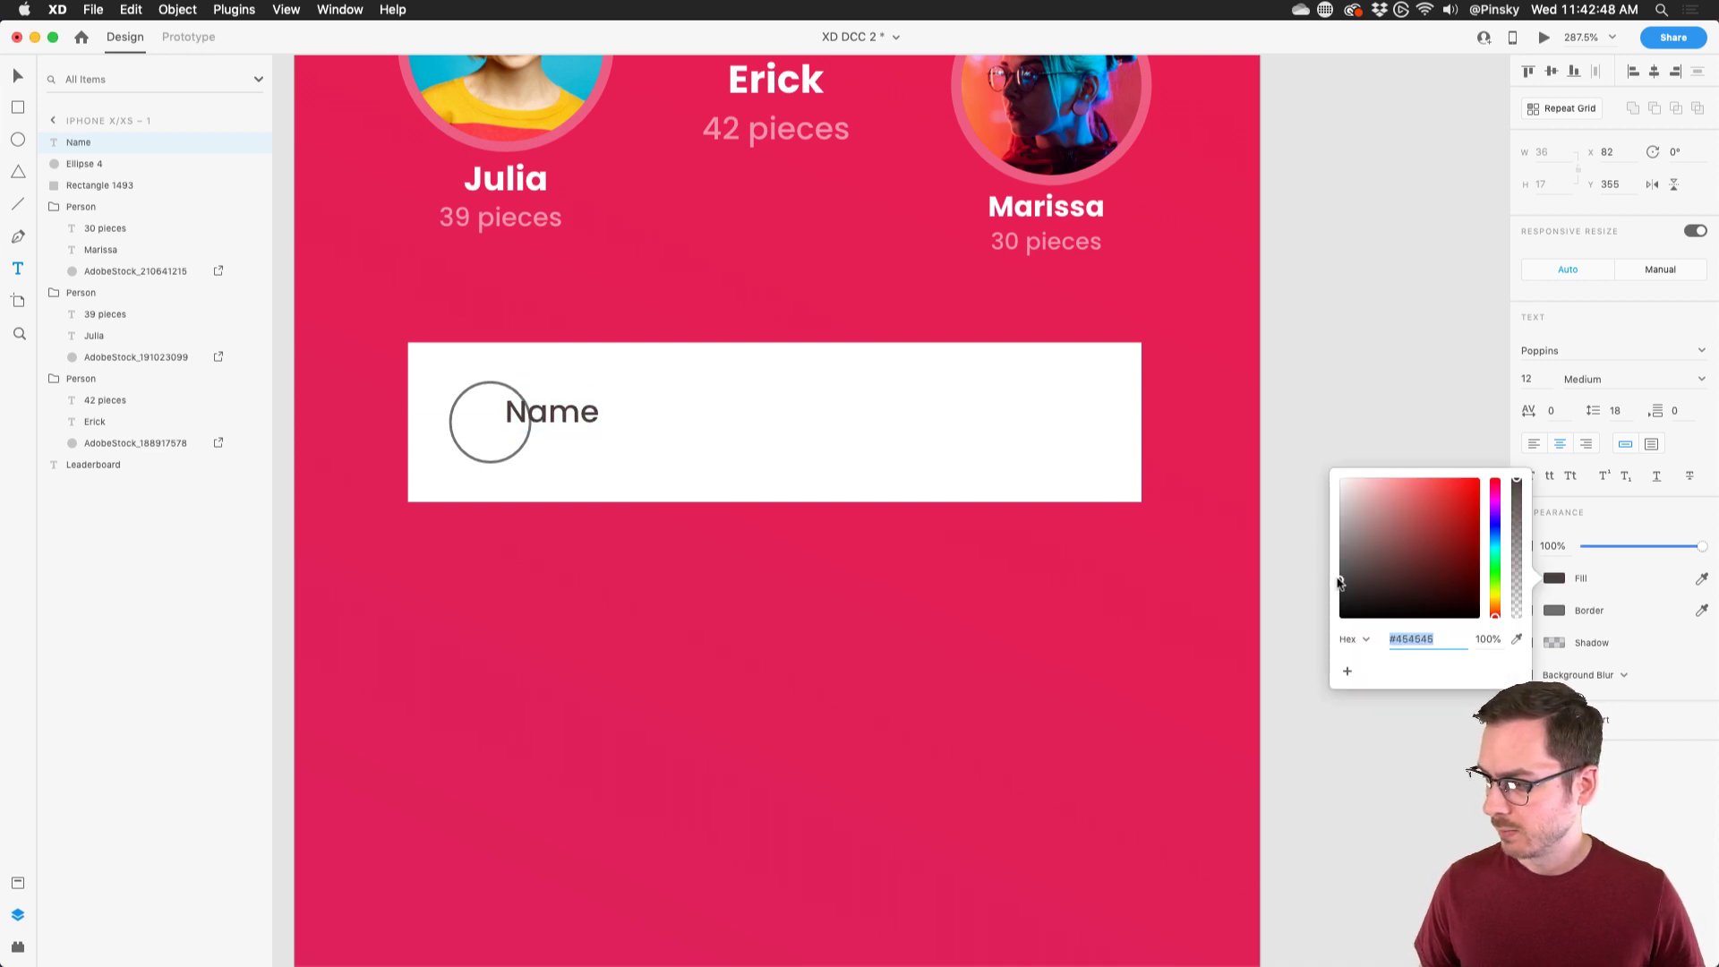
{"action": "key", "text": "Escape"}
{"action": "key", "text": "Escape"}
{"action": "left_click", "coordinate": [1532, 441]}
- Duplicate the Name label towards the right side of the card and change the copy's text to "24"
{"action": "key", "text": "v"}
{"action": "left_click_drag", "start_coordinate": [588, 405], "coordinate": [949, 435]}
{"action": "double_click", "coordinate": [949, 436]}
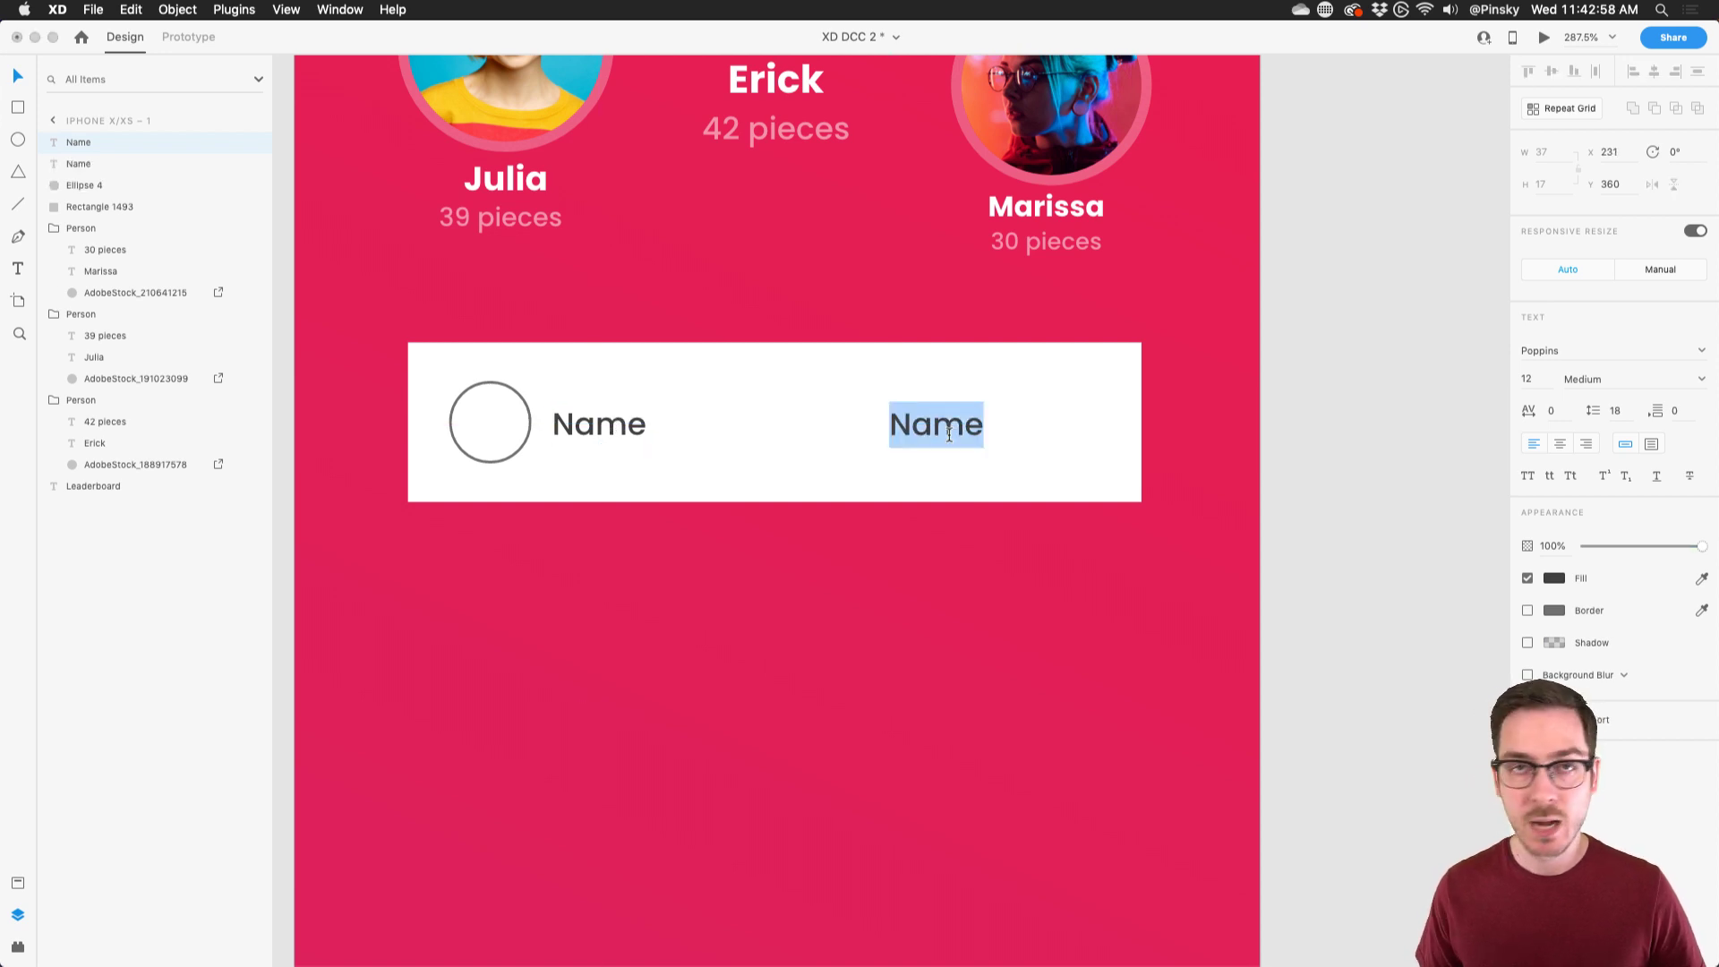
{"action": "type", "text": "24"}
{"action": "key", "text": "Escape"}
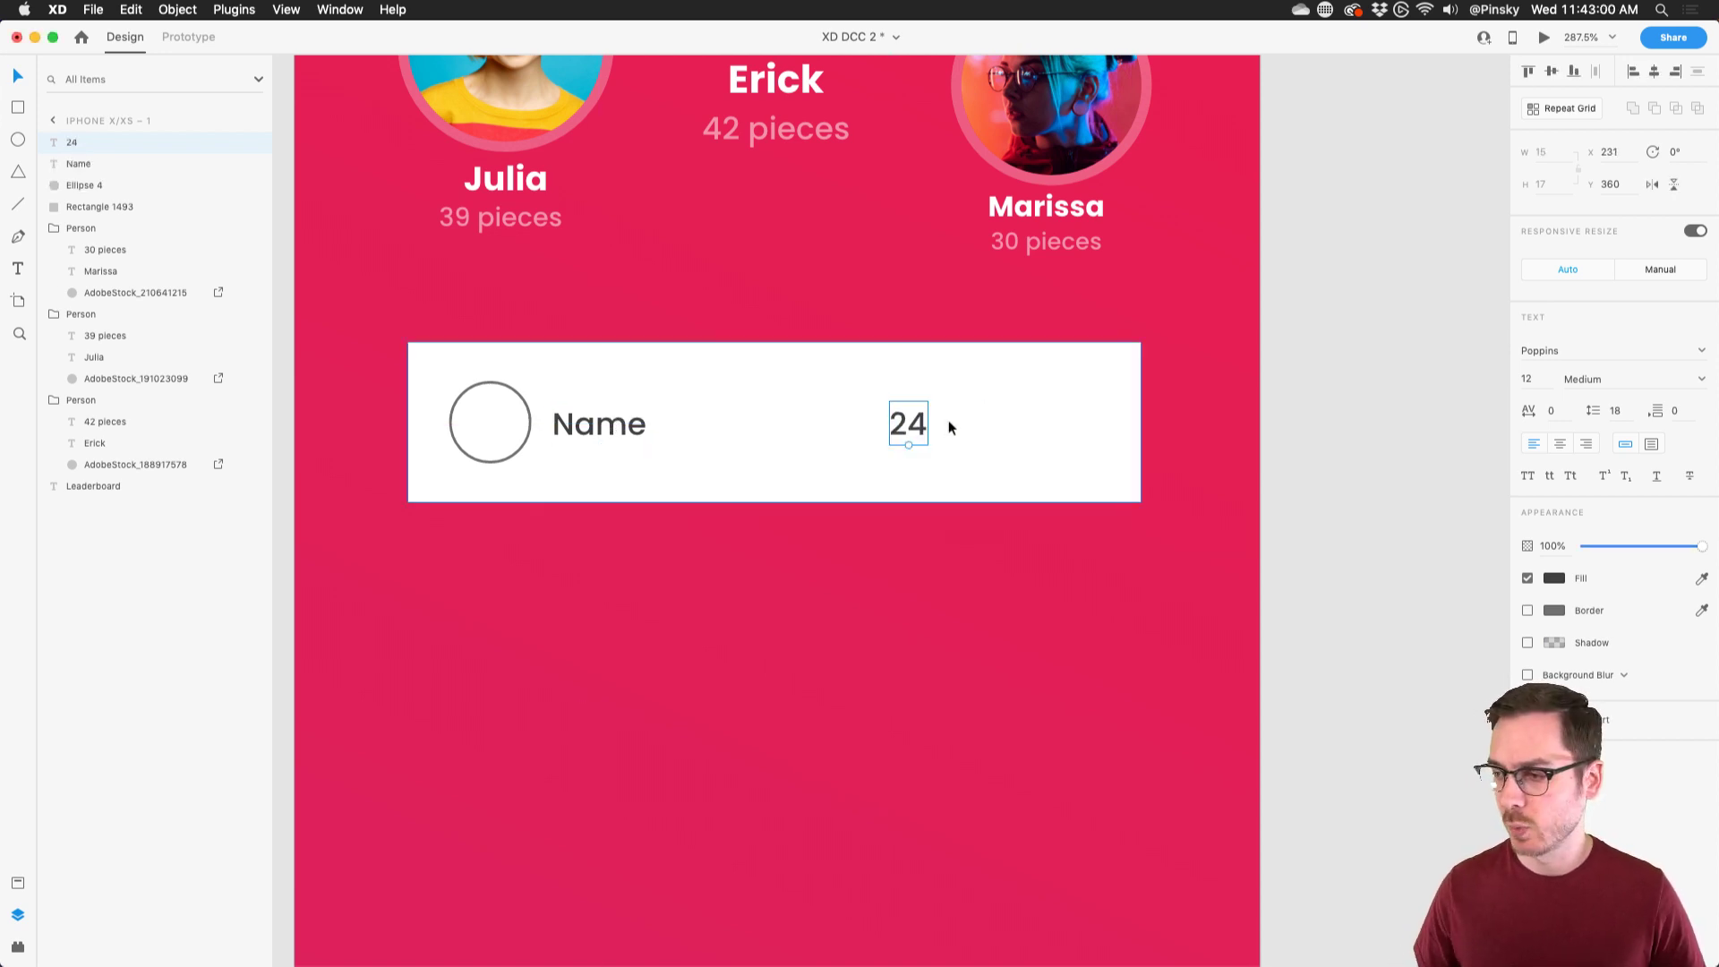
- Right-align the 24 text and move it near the card's right edge, at about X 298
{"action": "left_click", "coordinate": [1592, 447]}
{"action": "left_click_drag", "start_coordinate": [922, 422], "coordinate": [1105, 426]}
{"action": "key", "text": "alt"}
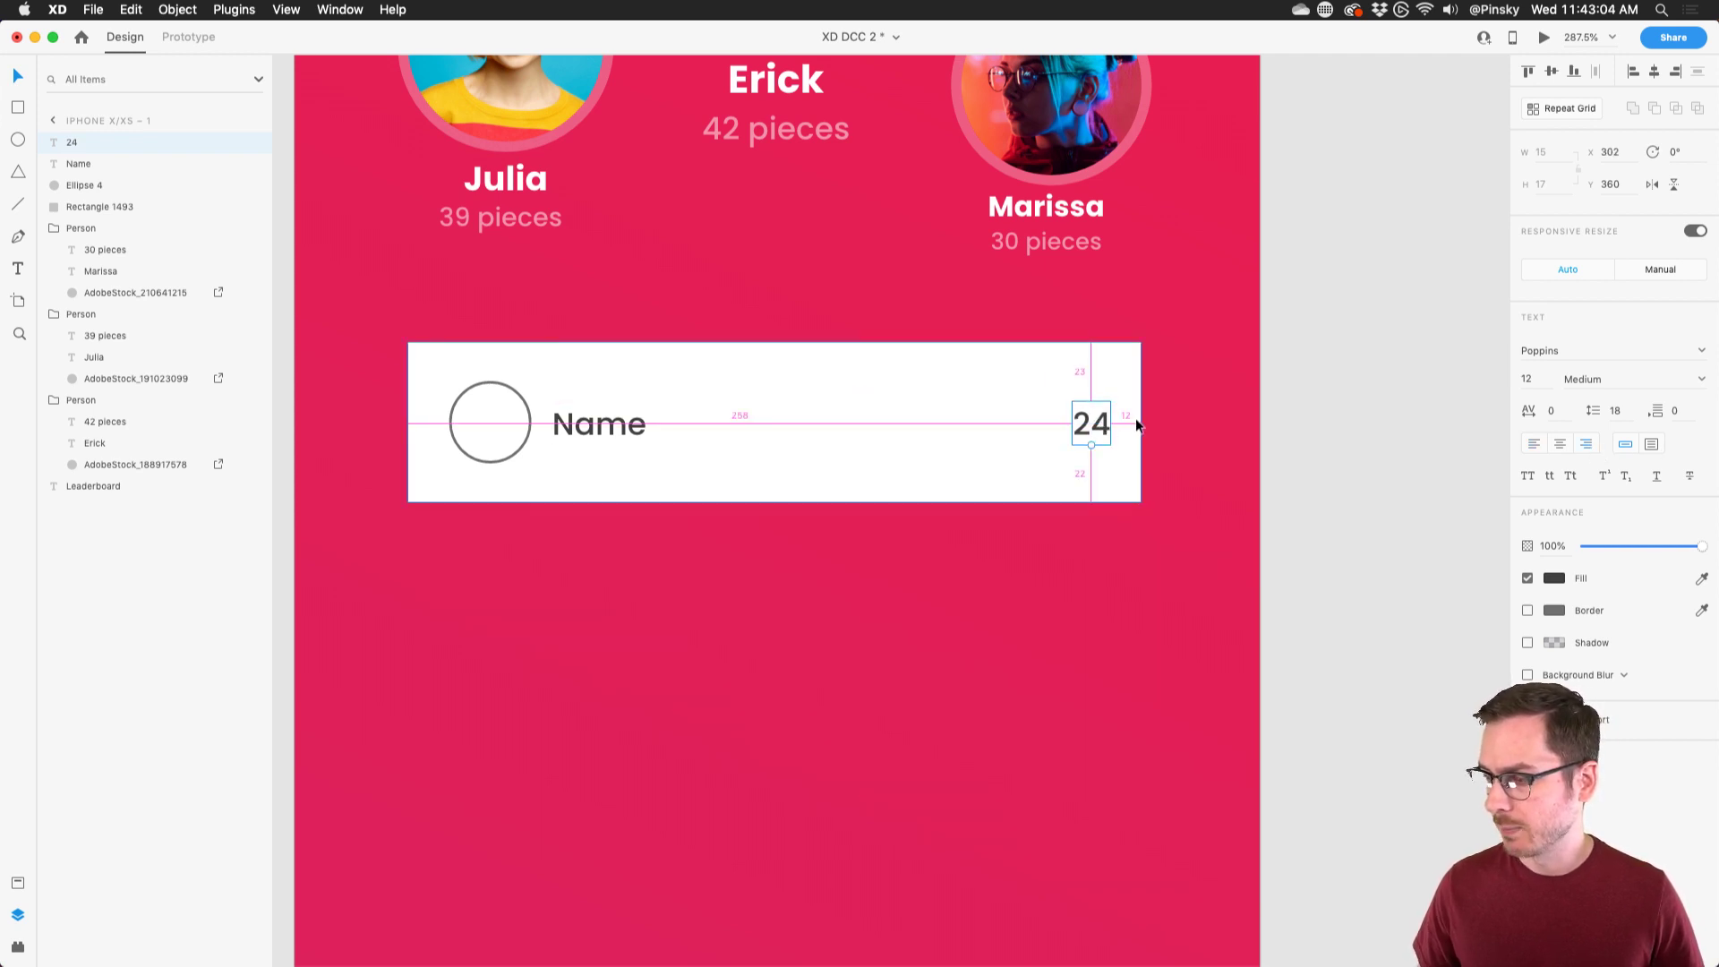
{"action": "key", "text": "Right"}
{"action": "key", "text": "Left"}
{"action": "key", "text": "Left"}
{"action": "key", "text": "Left"}
{"action": "key", "text": "Left"}
{"action": "key", "text": "Left"}
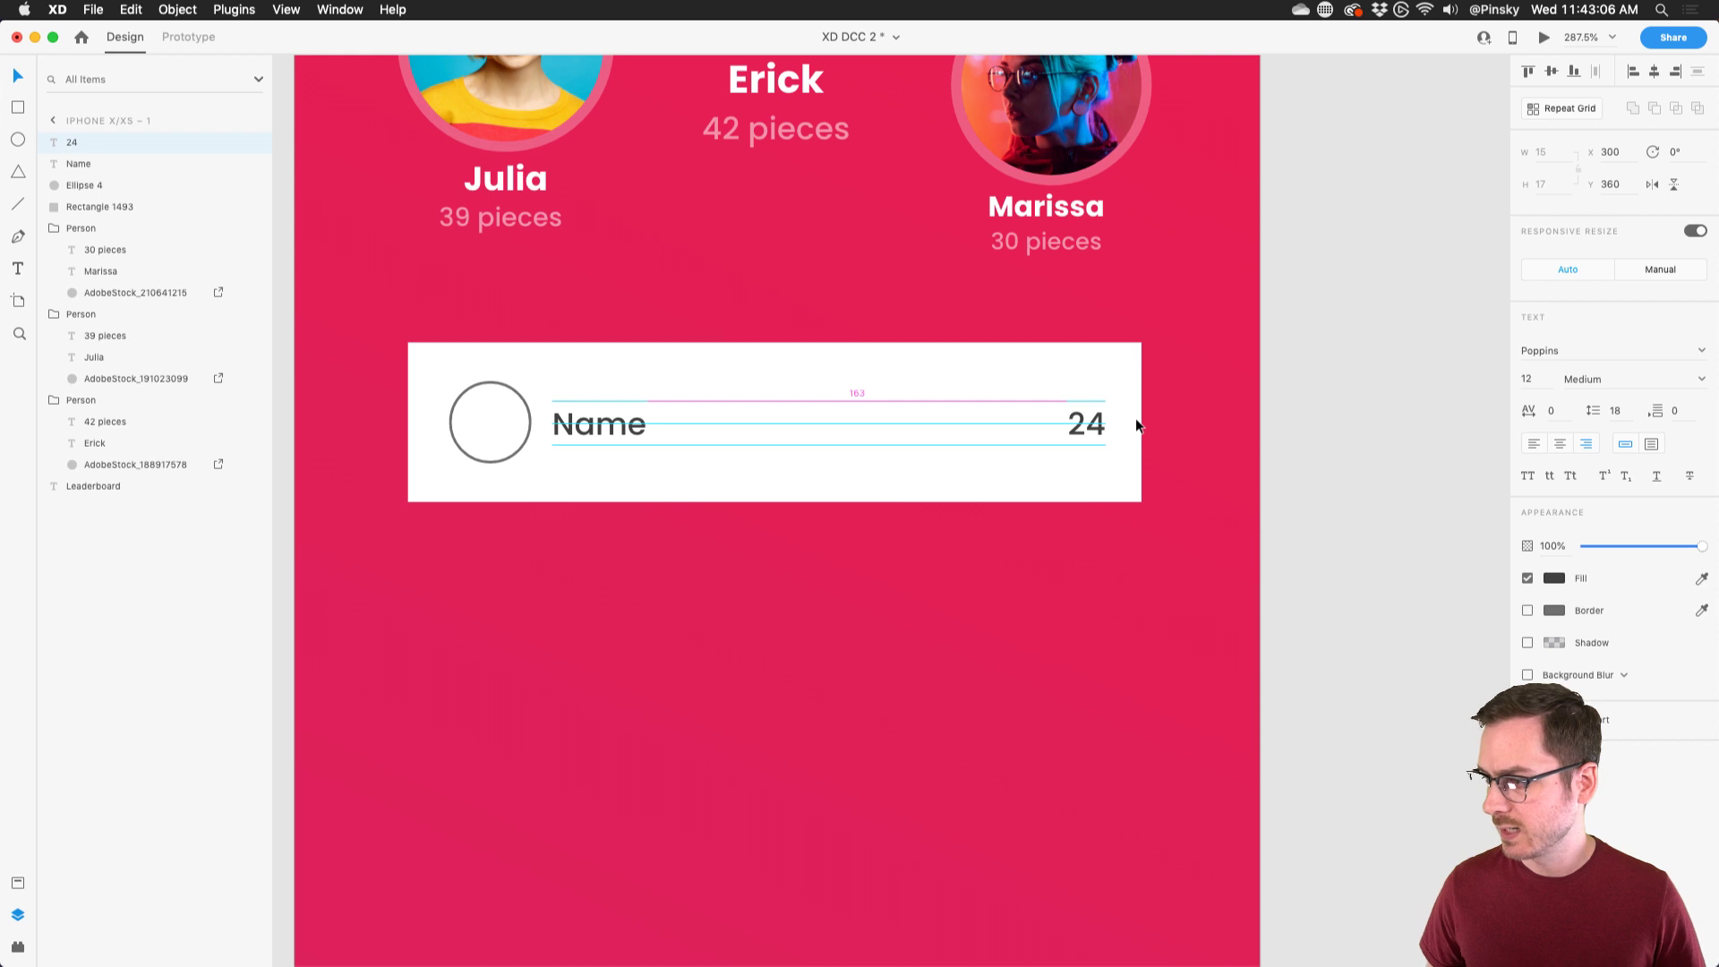
{"action": "key", "text": "Left"}
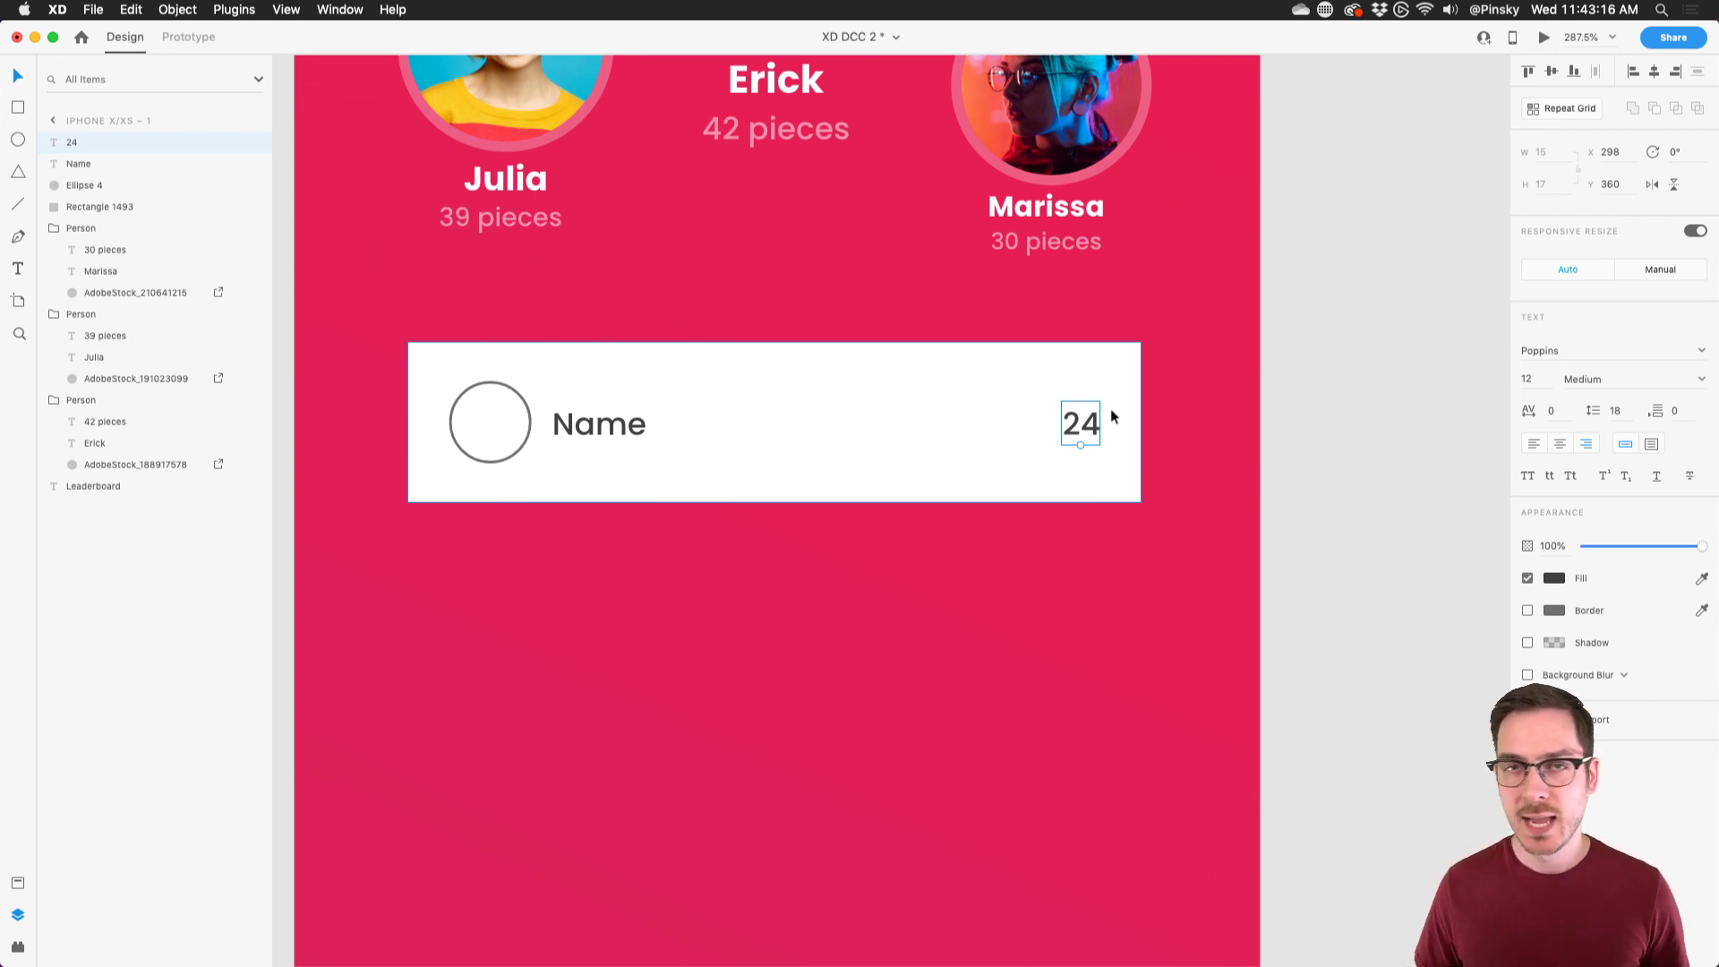
- Show the square grid and draw an upward chevron about 16 px wide above the 24 with the Pen tool
{"action": "scroll", "coordinate": [1164, 408], "scroll_direction": "up", "scroll_amount": 5}
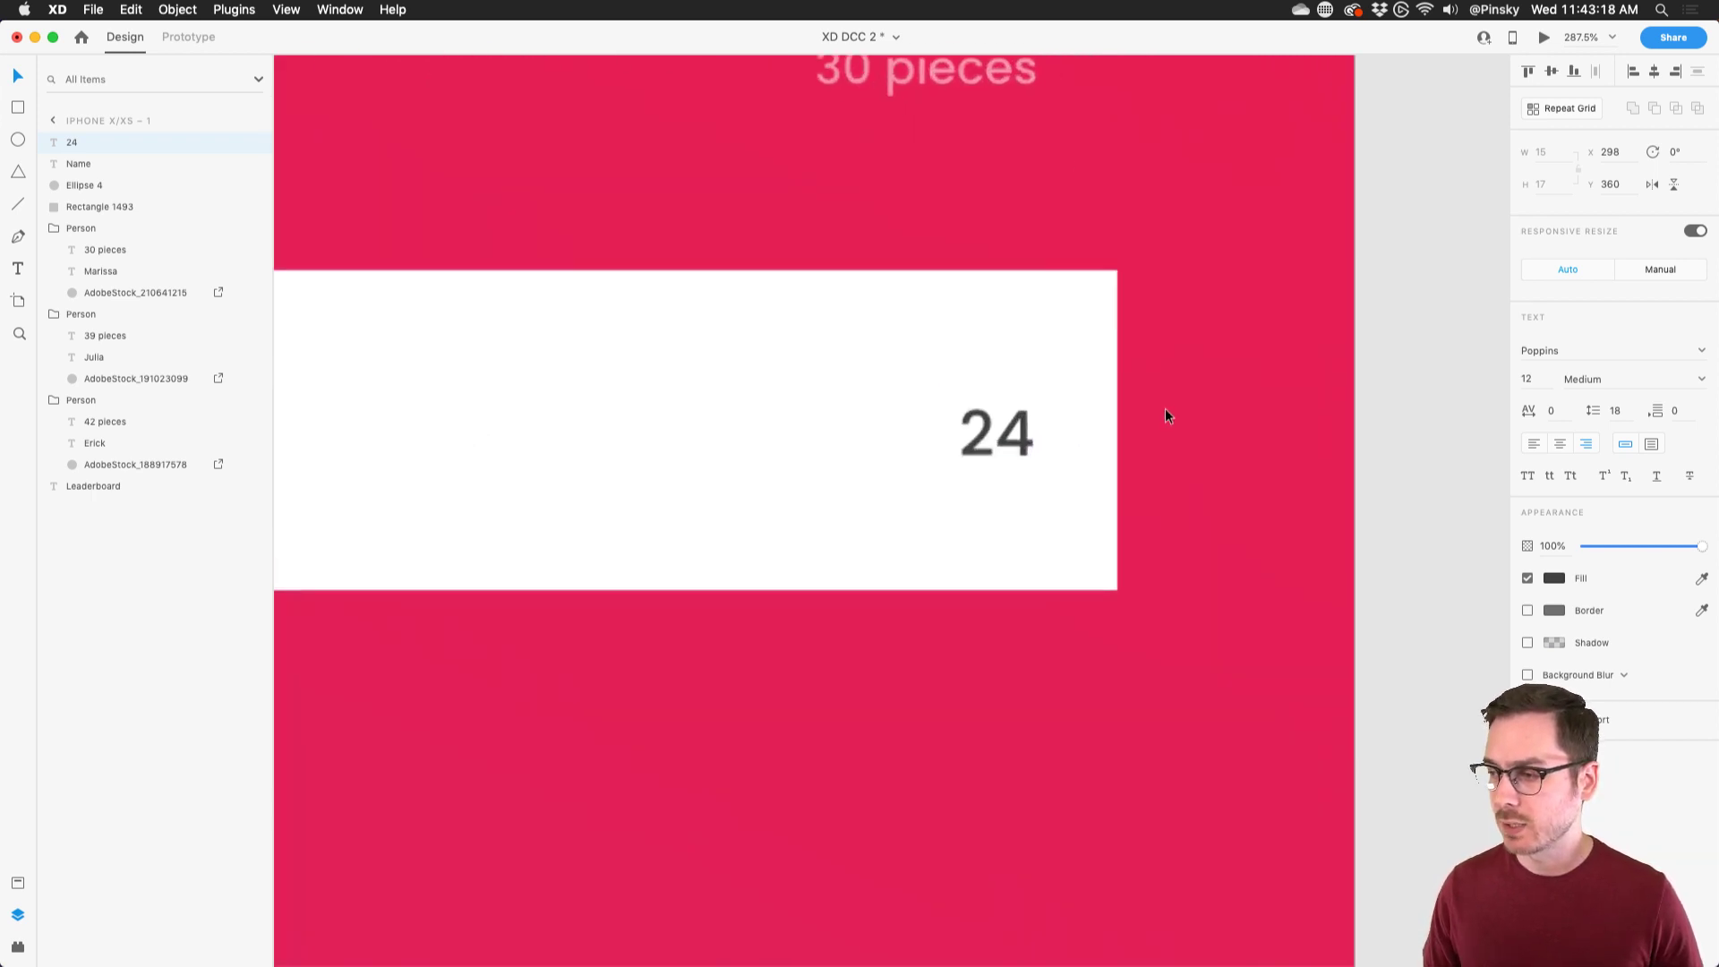
{"action": "scroll", "coordinate": [1070, 409], "scroll_direction": "up", "scroll_amount": 5}
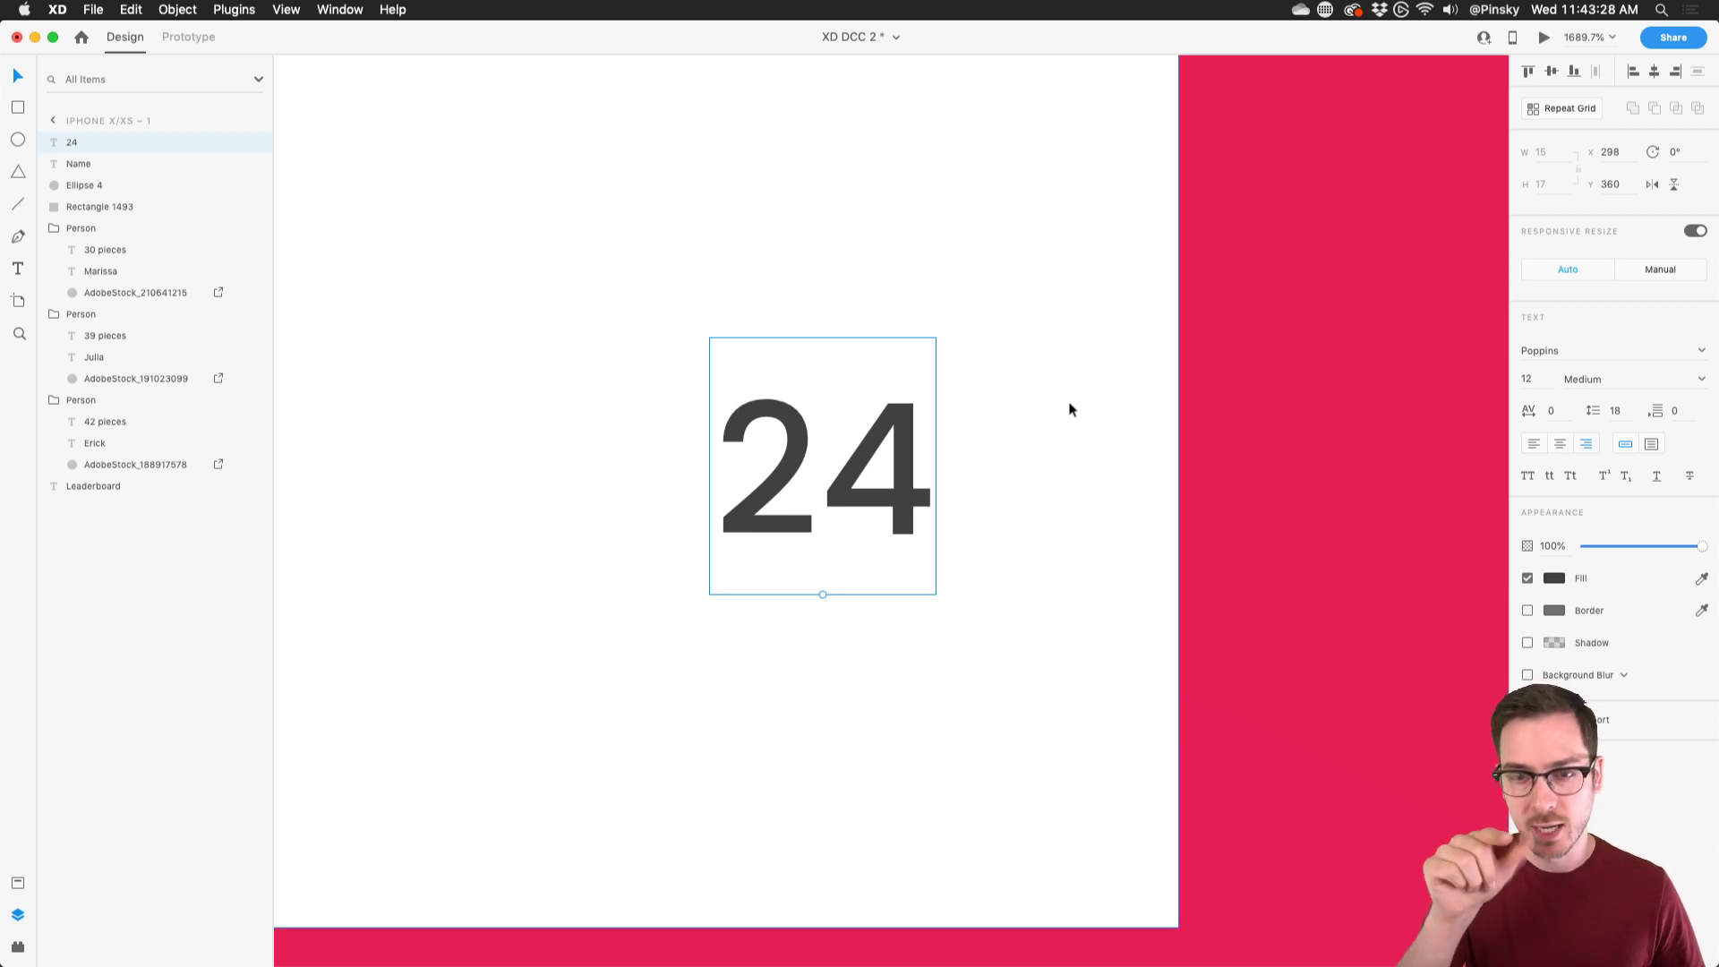
{"action": "key", "text": "super+shift+apostrophe"}
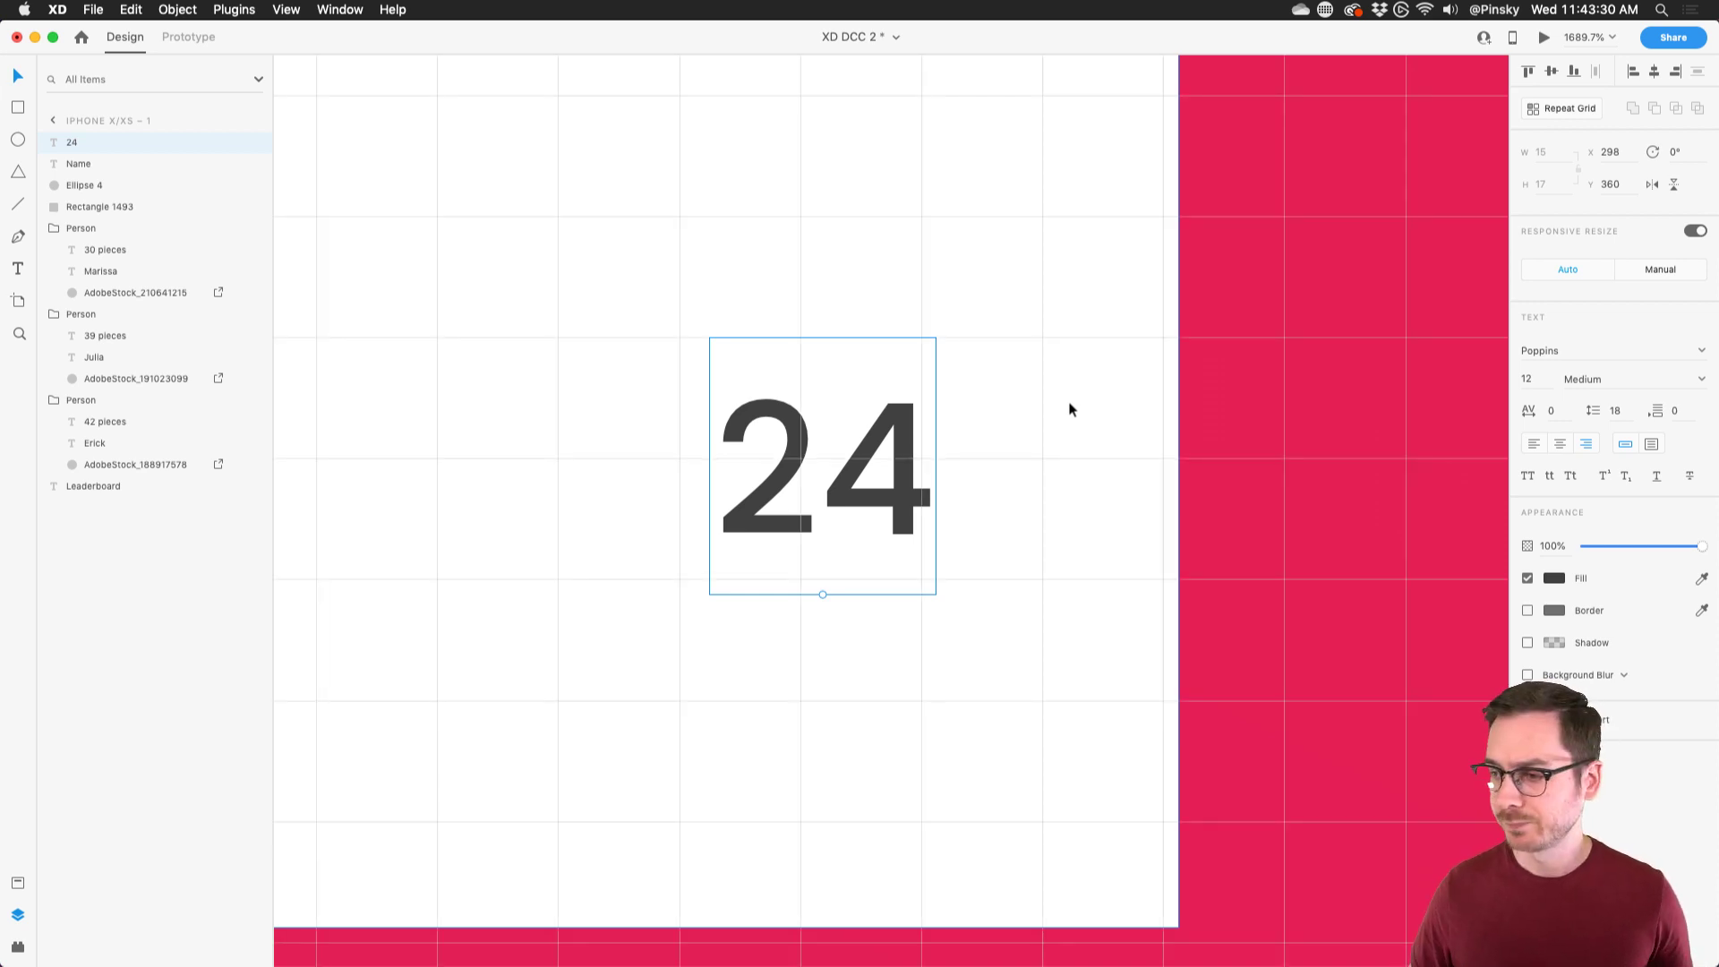
{"action": "scroll", "coordinate": [968, 383], "scroll_direction": "up", "scroll_amount": 1}
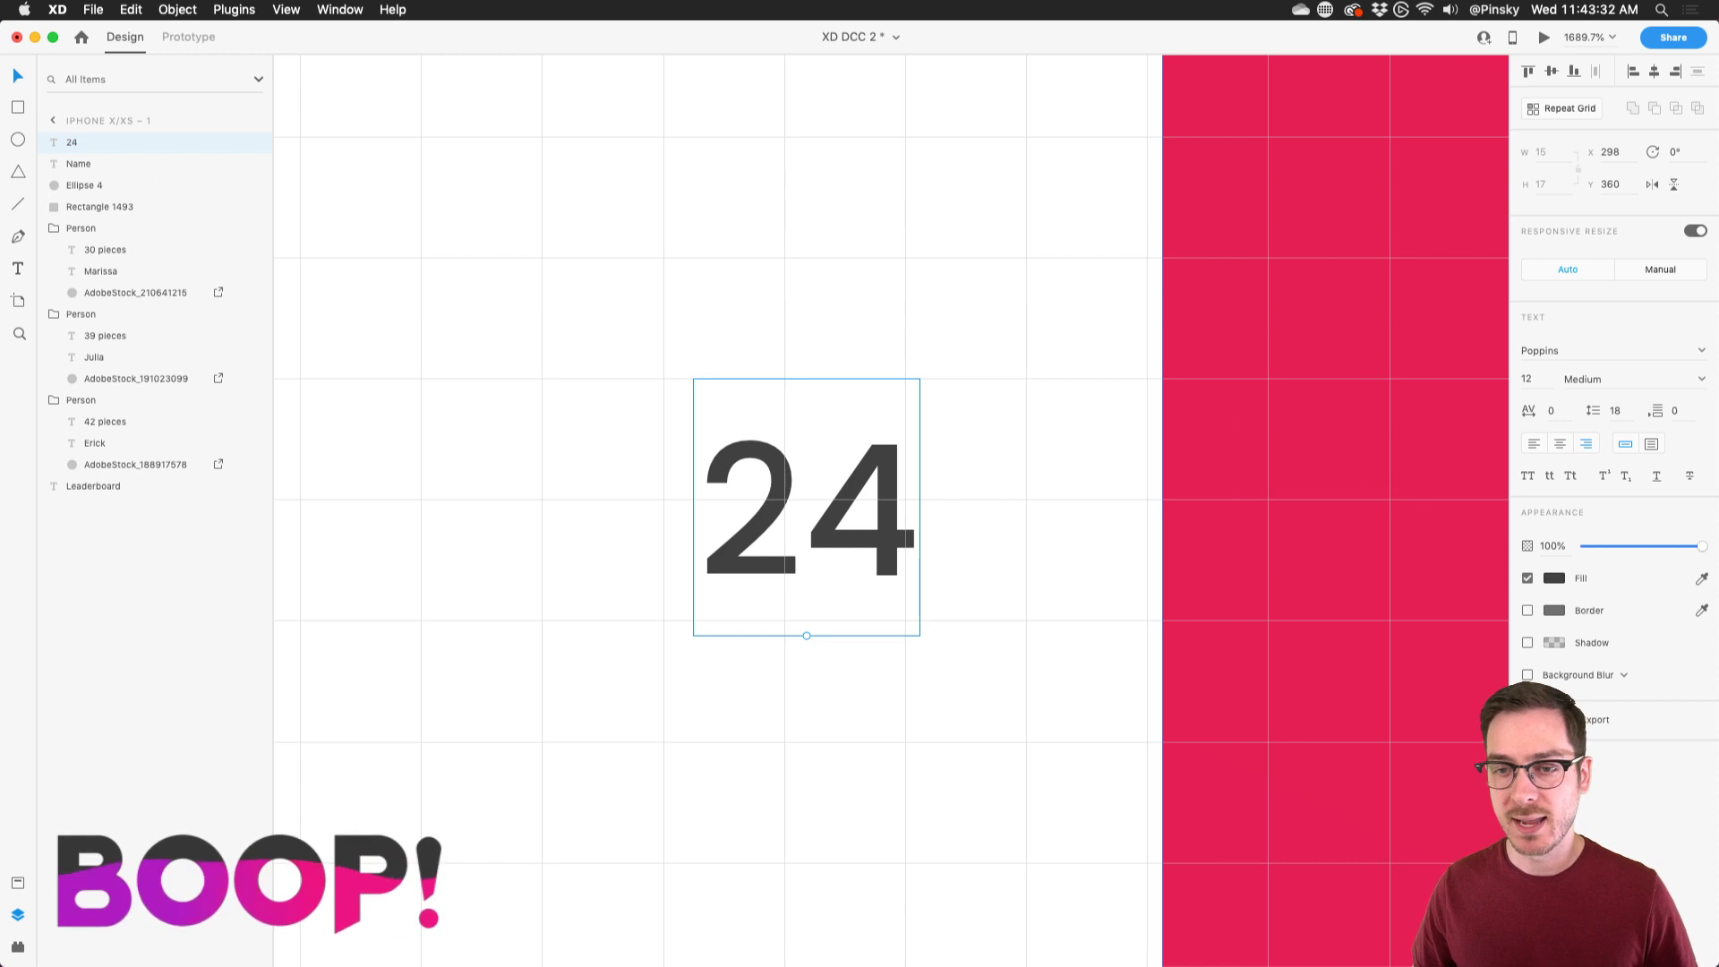
{"action": "left_click", "coordinate": [21, 237]}
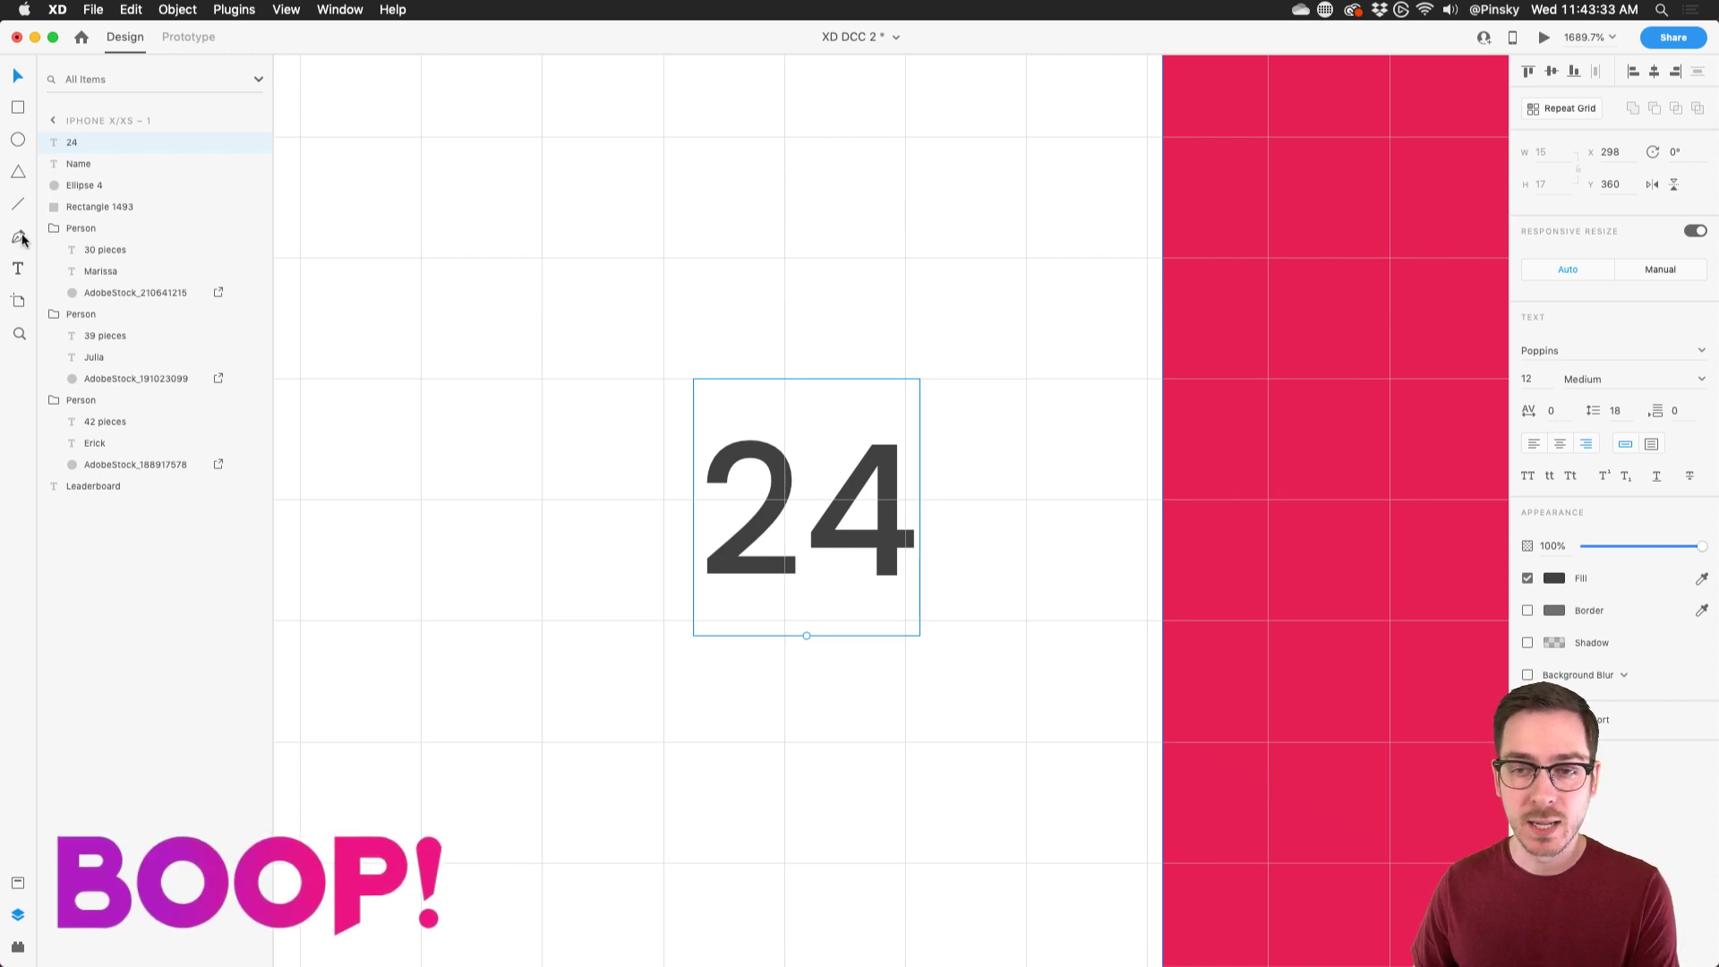
{"action": "left_click", "coordinate": [663, 377]}
{"action": "left_click", "coordinate": [785, 255]}
{"action": "left_click", "coordinate": [904, 377]}
{"action": "key", "text": "Escape"}
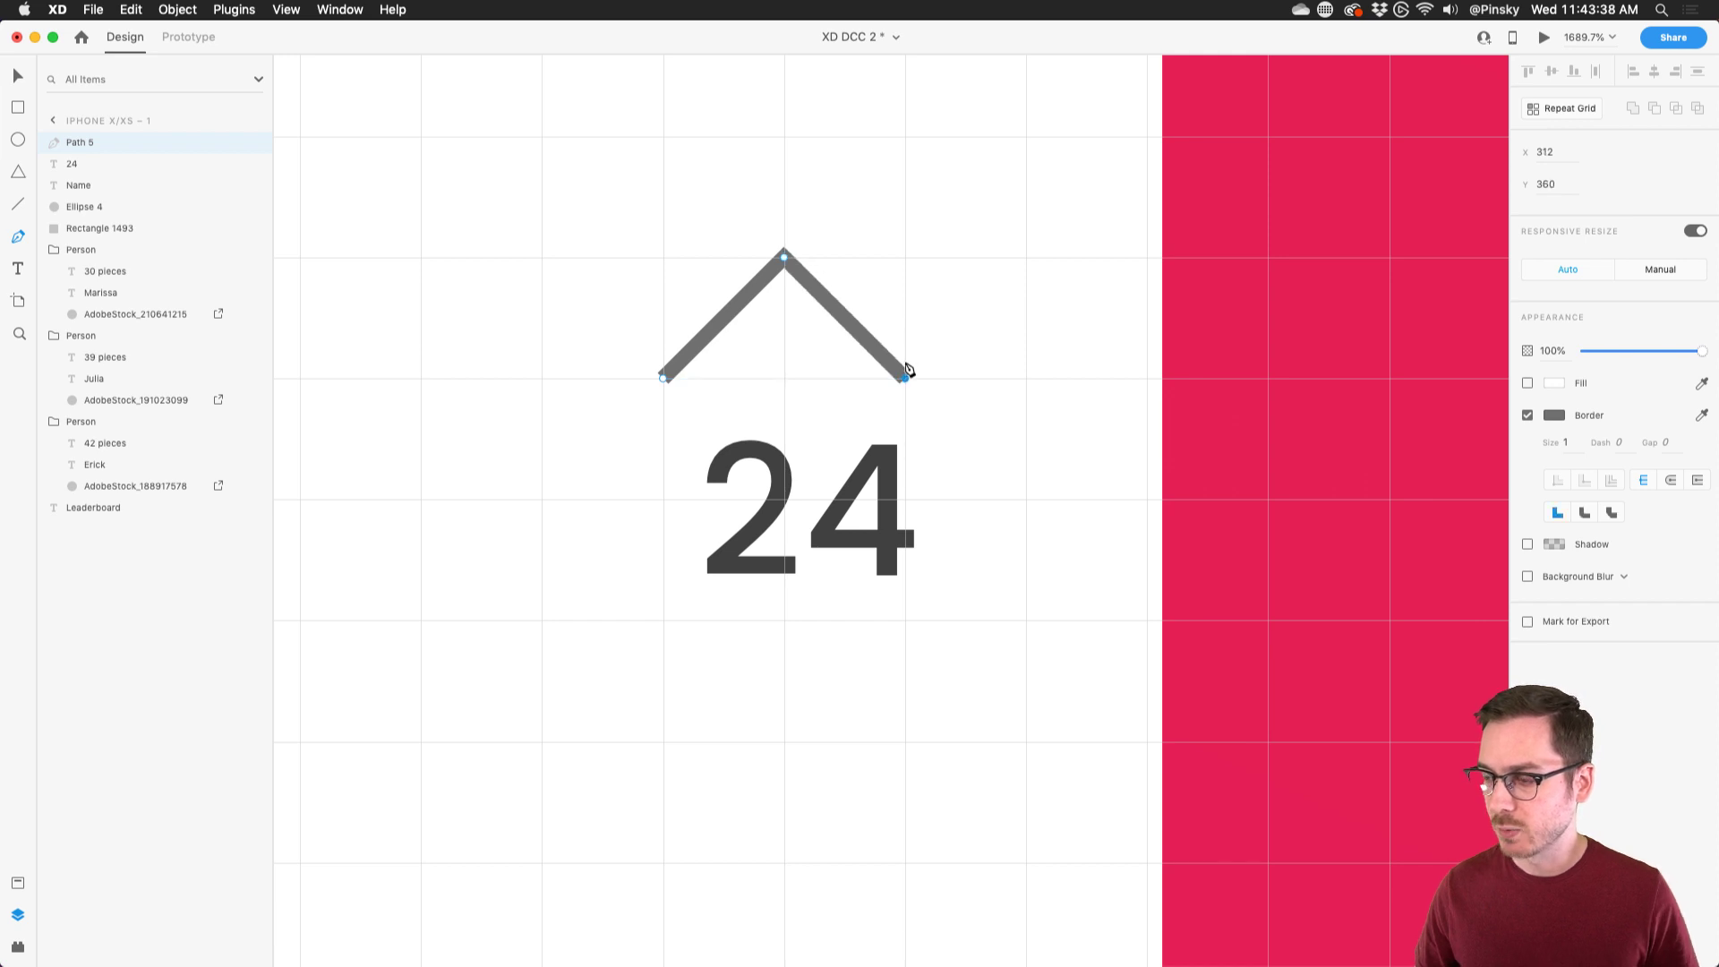
- Give the chevron's border round caps, a green colour and a size of 2
{"action": "left_click", "coordinate": [1672, 479]}
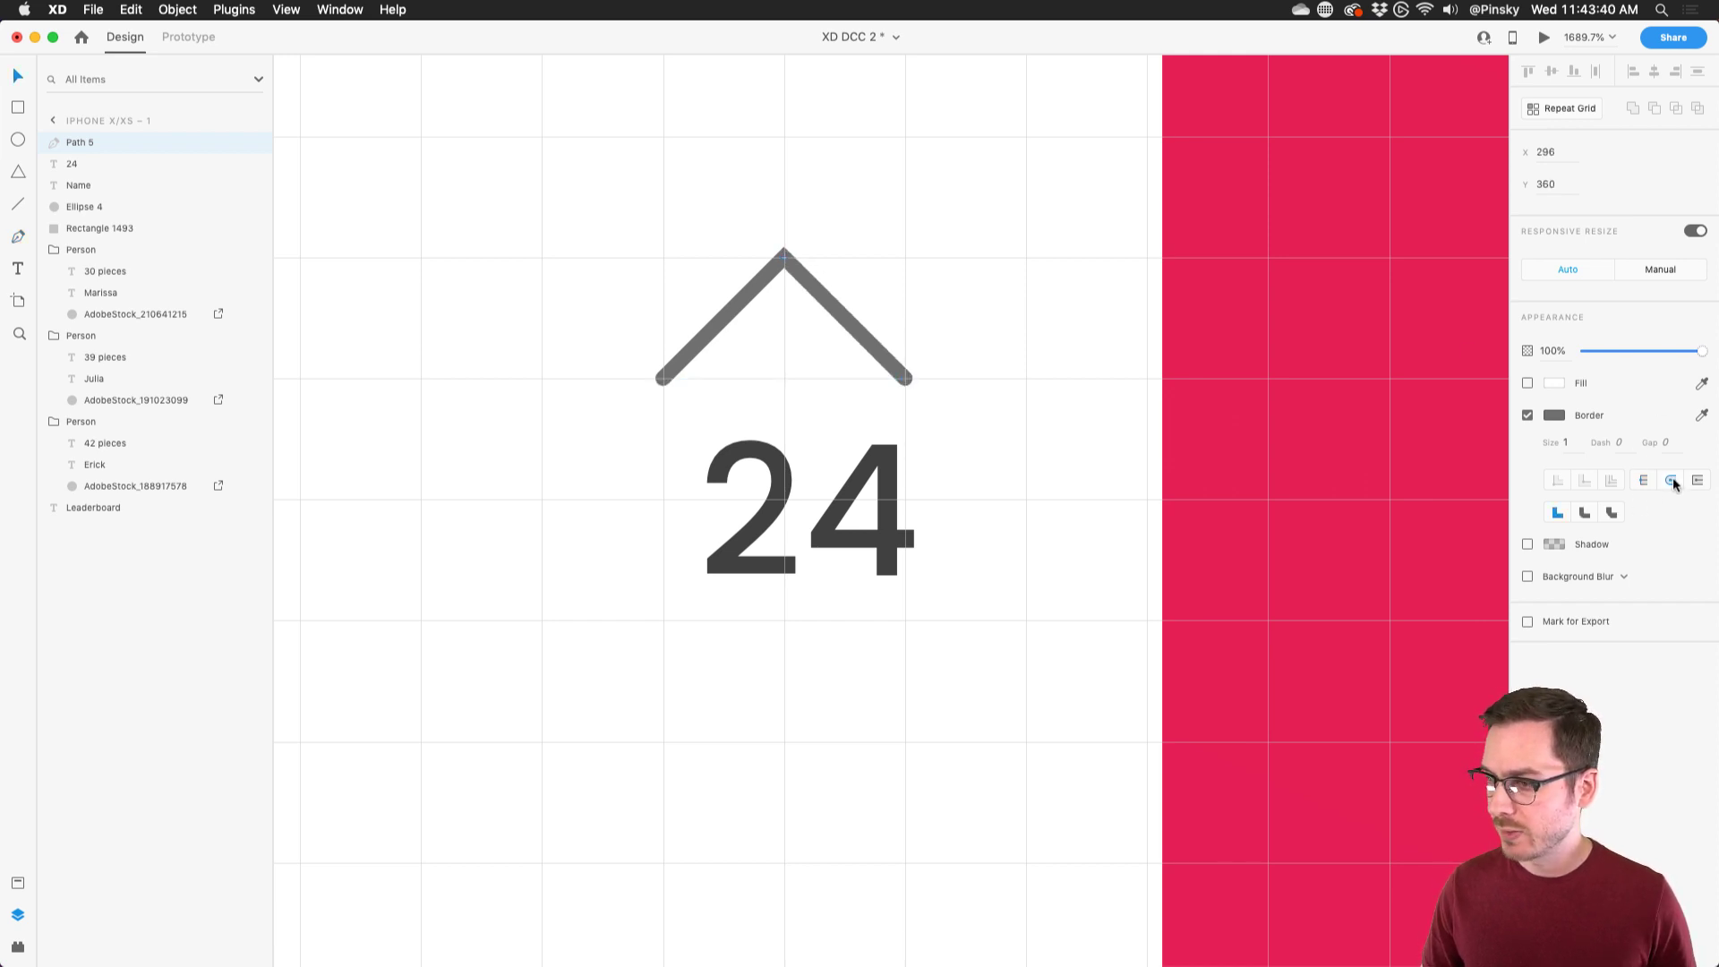
{"action": "left_click", "coordinate": [1558, 415]}
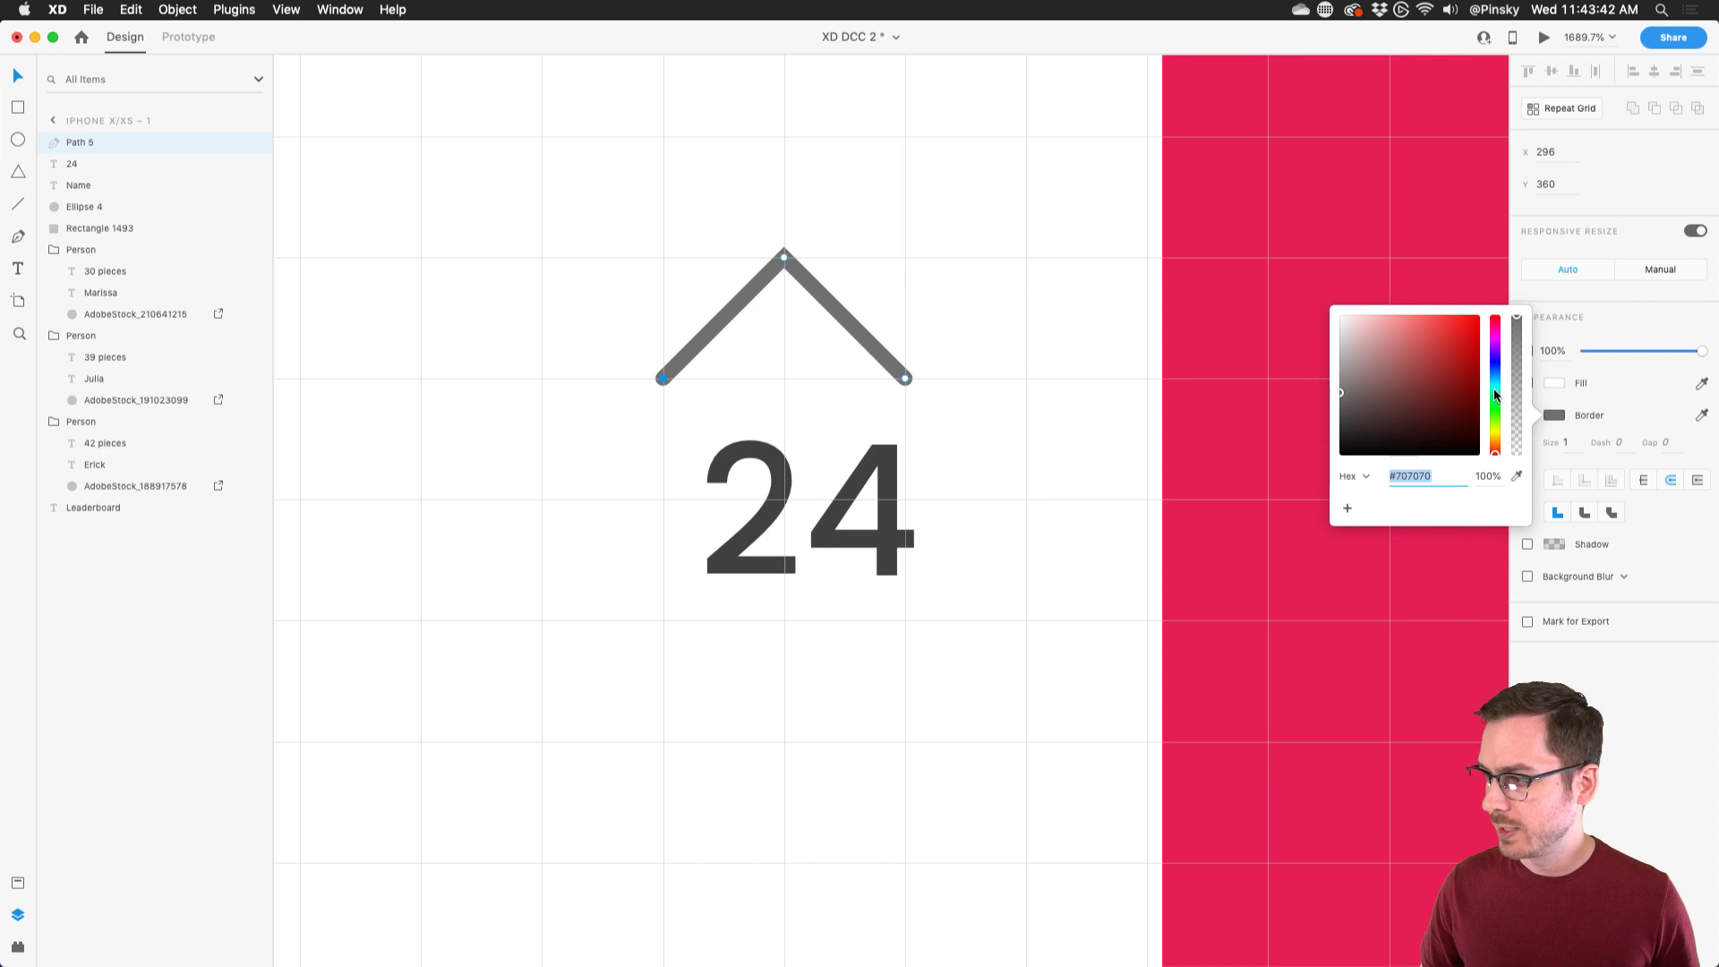
{"action": "left_click_drag", "start_coordinate": [1495, 398], "coordinate": [1495, 417]}
{"action": "left_click_drag", "start_coordinate": [1451, 347], "coordinate": [1440, 340]}
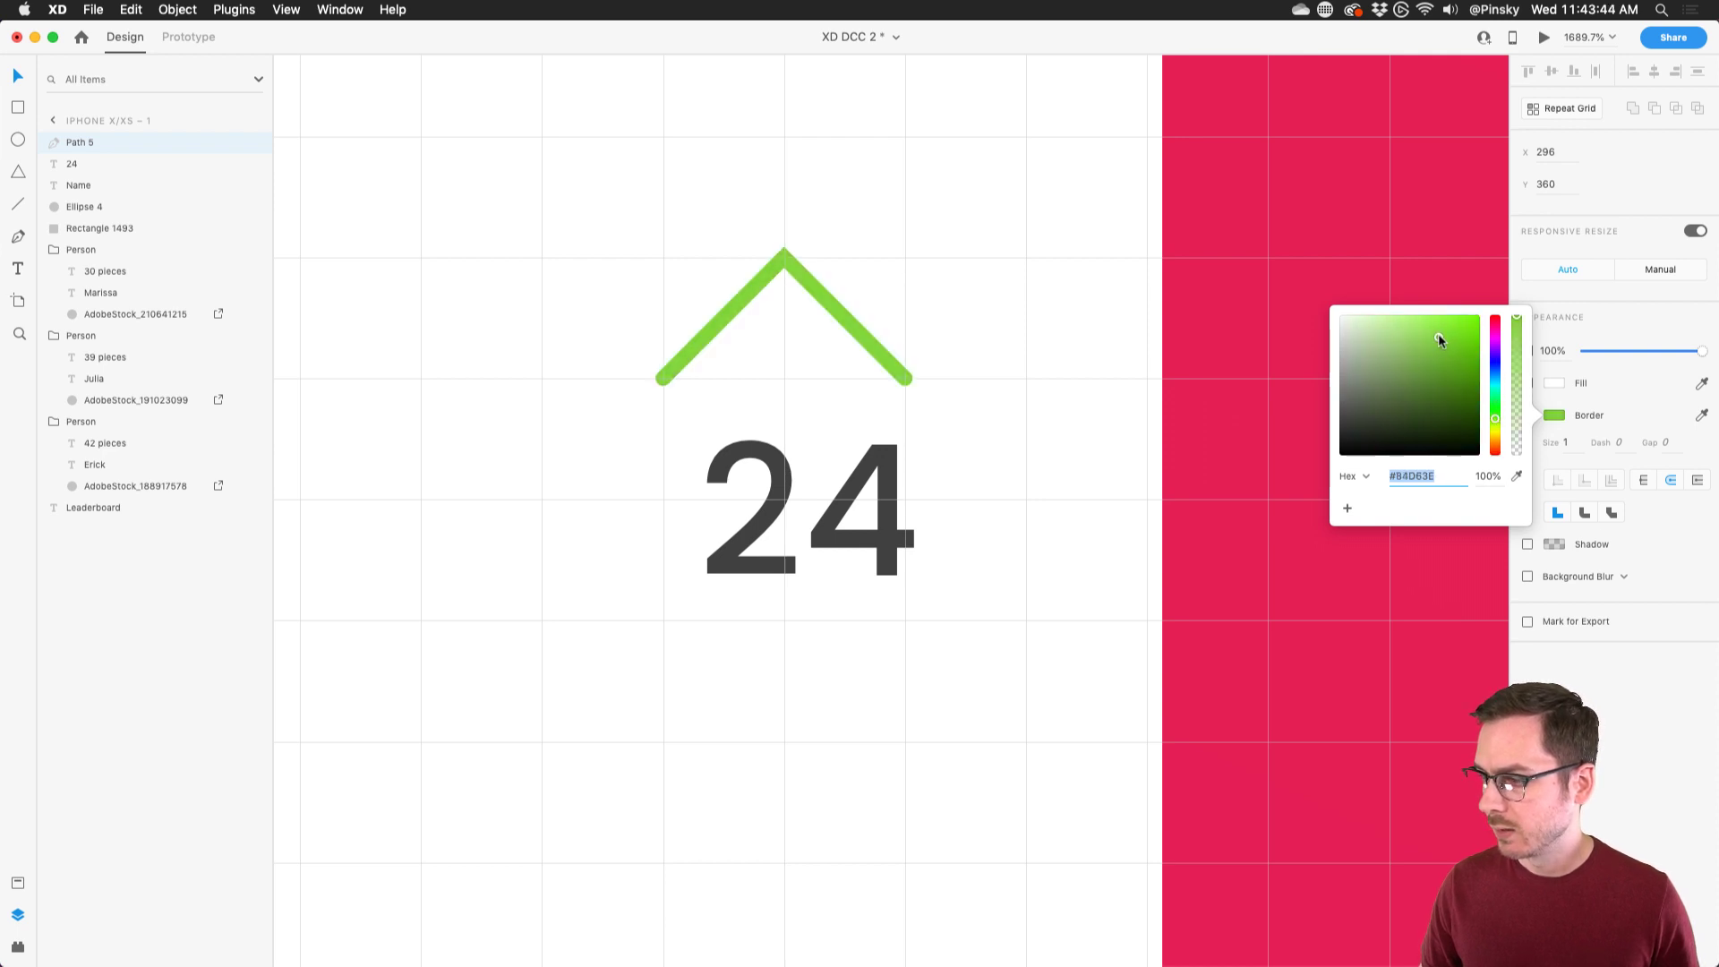
{"action": "left_click", "coordinate": [1665, 623]}
{"action": "left_click", "coordinate": [1567, 442]}
{"action": "type", "text": "2"}
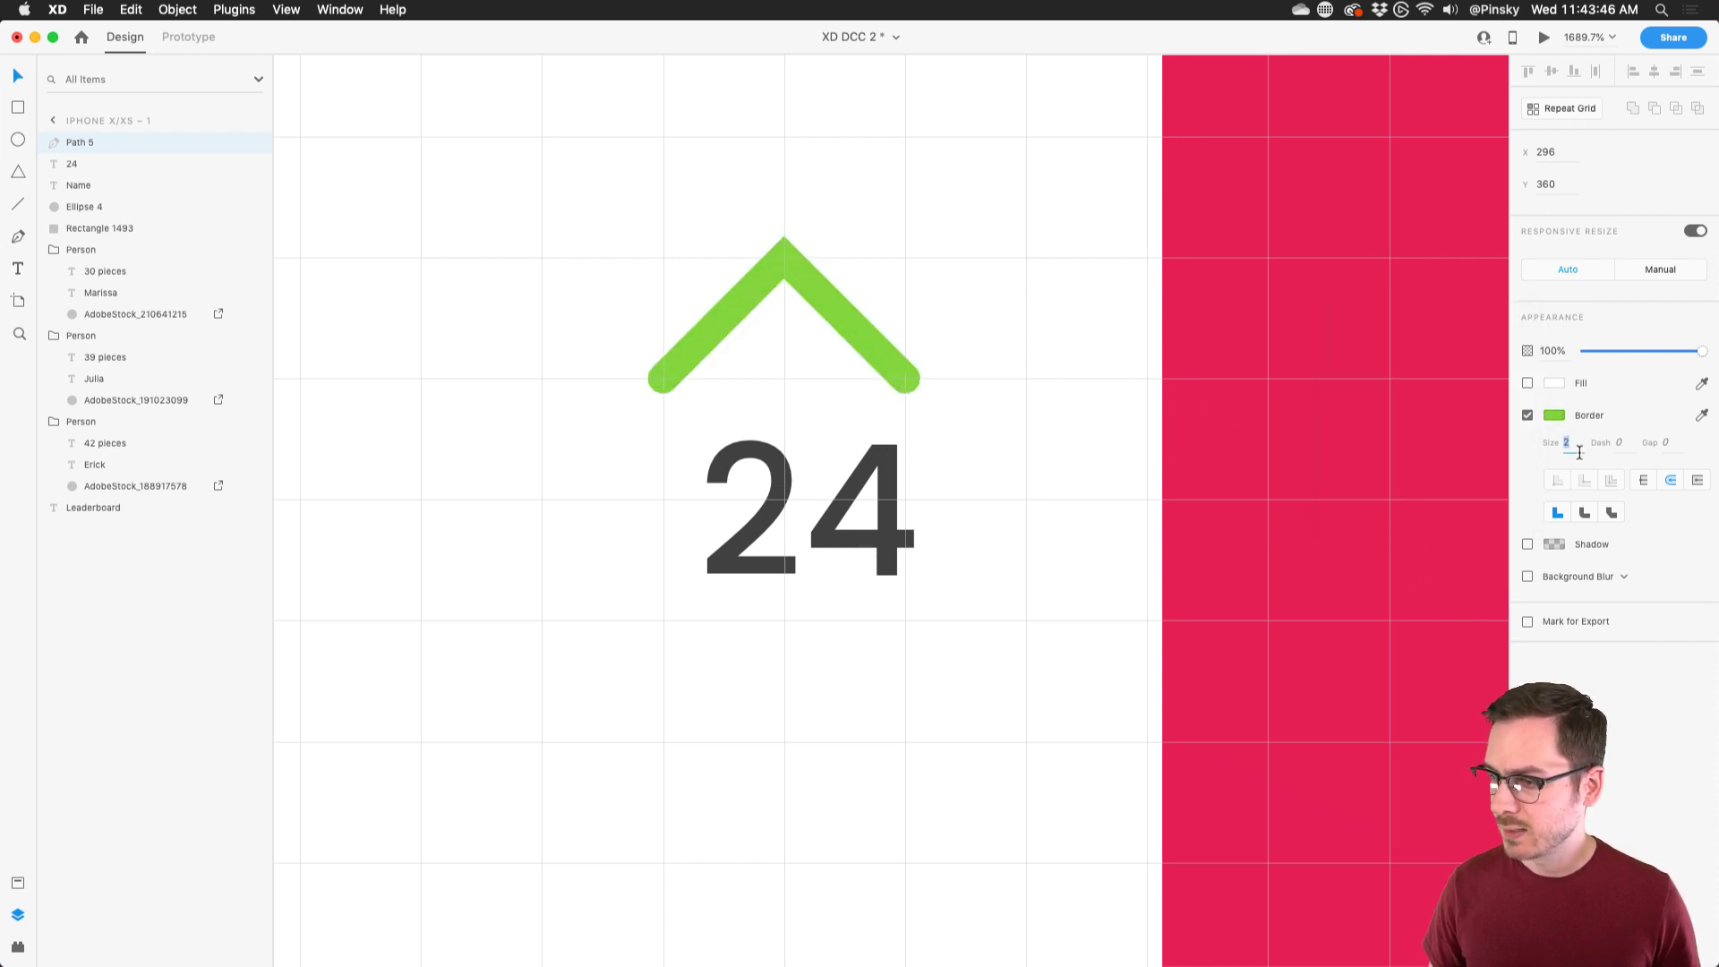
- Shrink the green chevron to about 9.73 × 3.72 px and position it centred above the 24
{"action": "key", "text": "super+minus"}
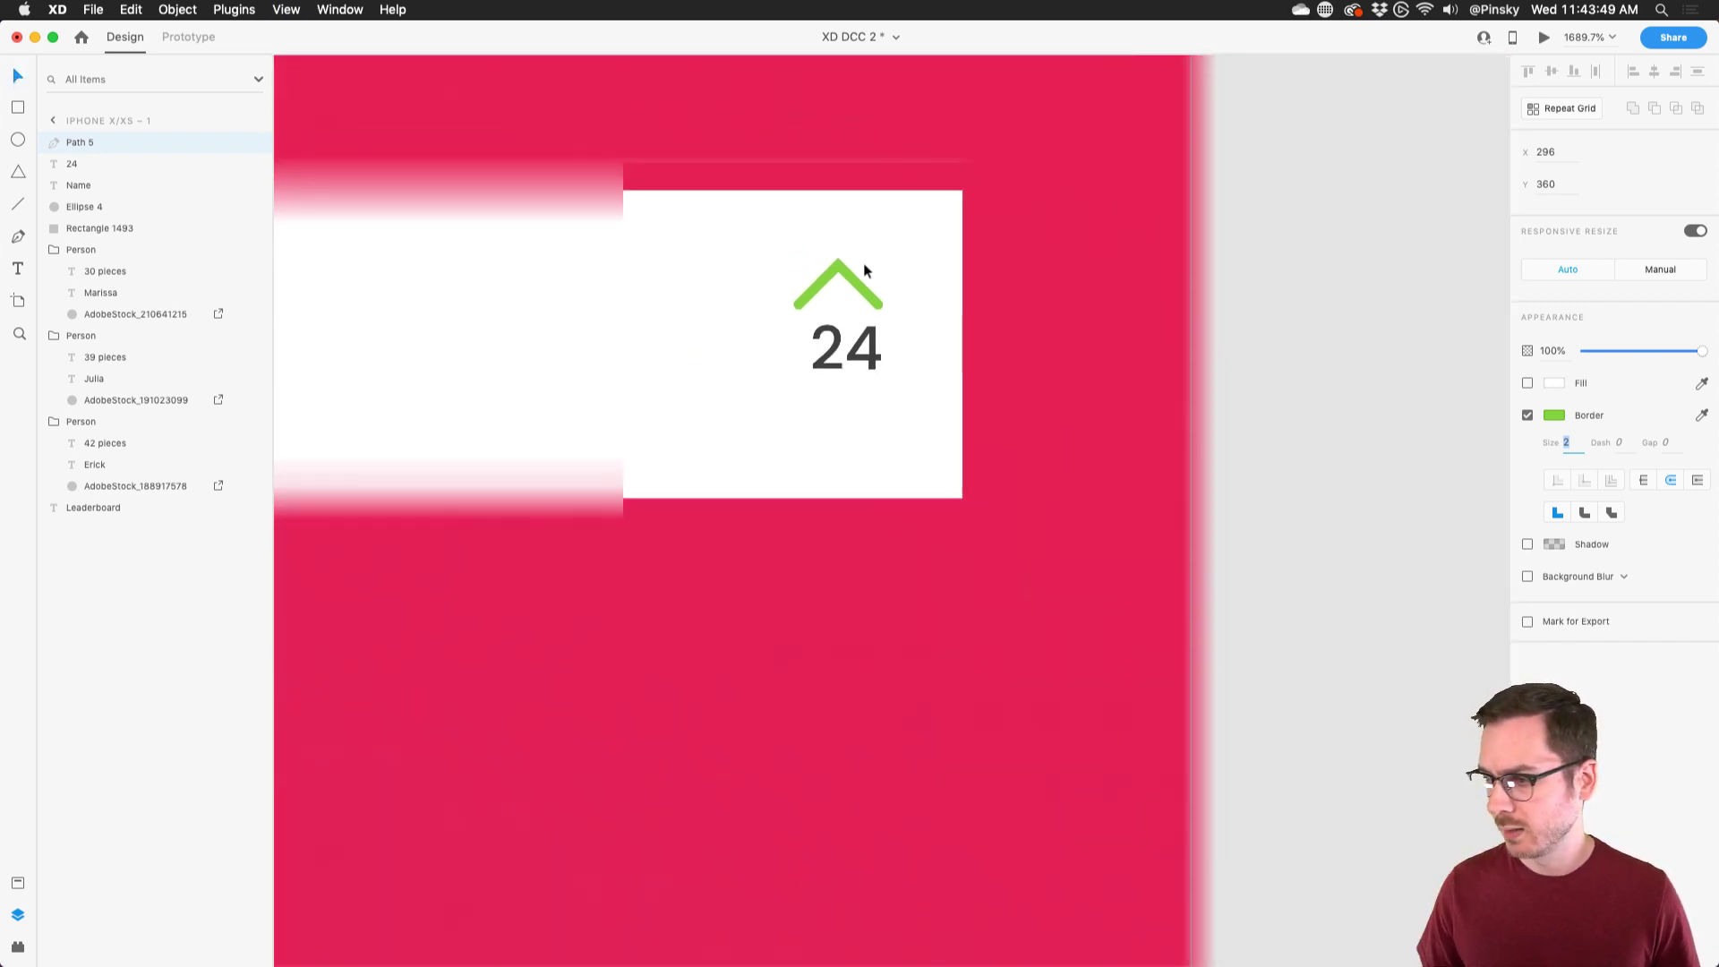
{"action": "double_click", "coordinate": [842, 274]}
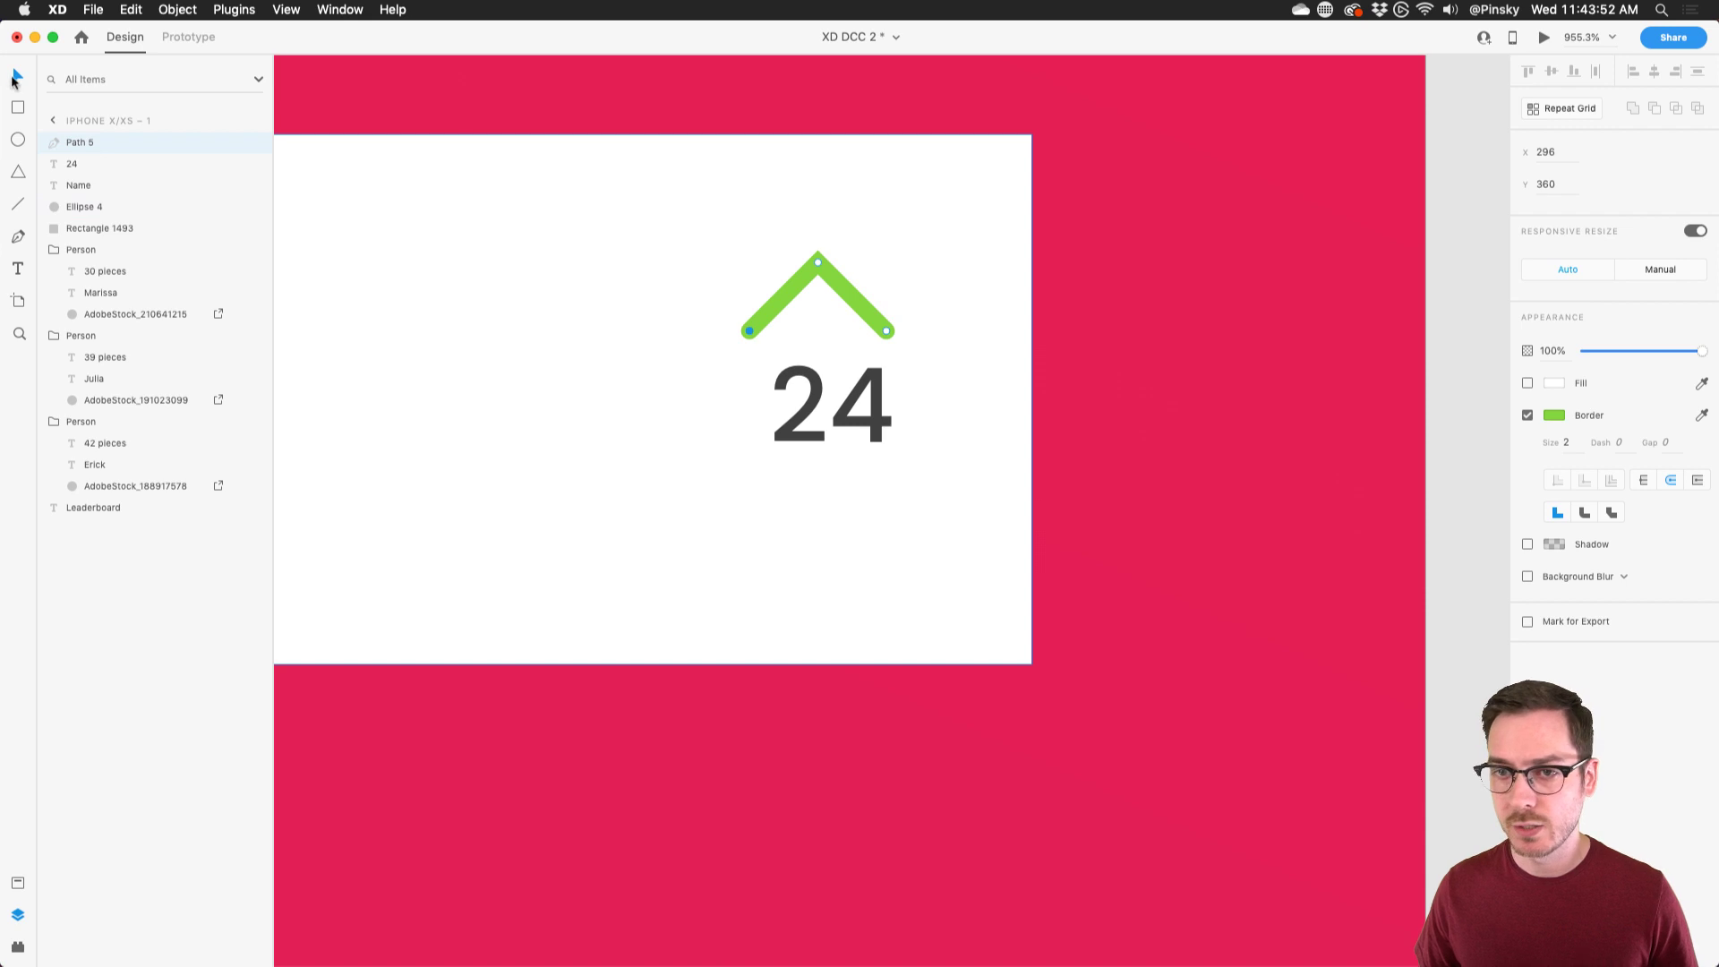
{"action": "left_click", "coordinate": [965, 312]}
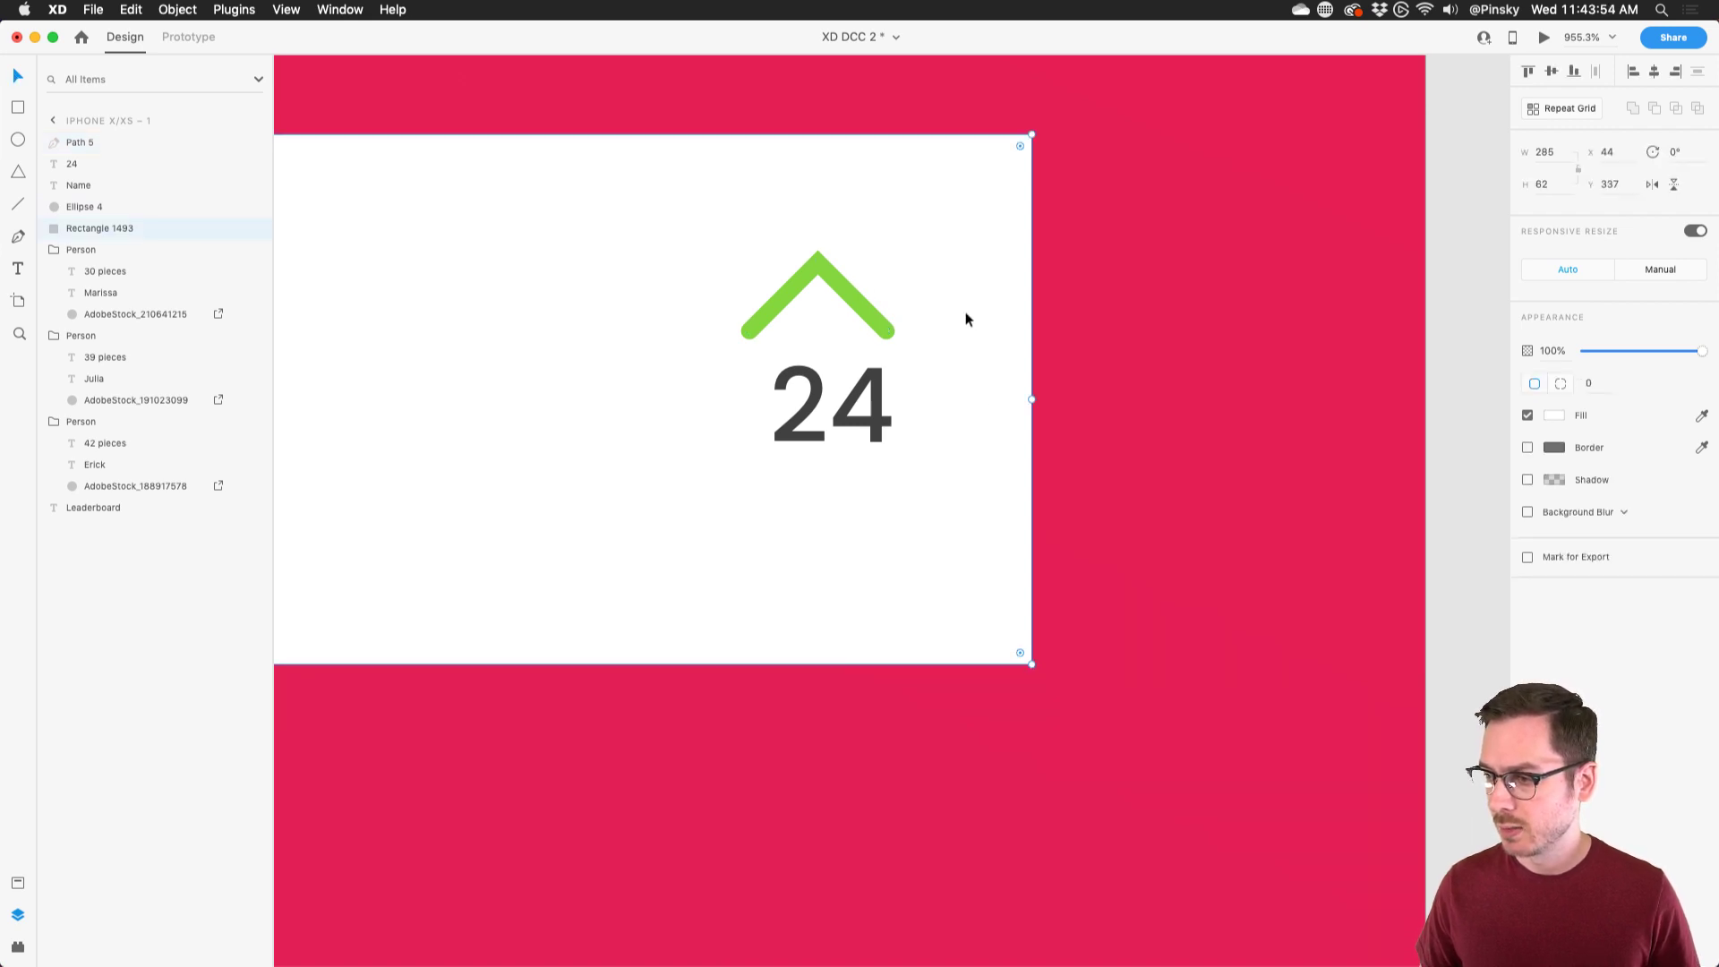
{"action": "left_click", "coordinate": [884, 330]}
{"action": "left_click_drag", "start_coordinate": [883, 331], "coordinate": [842, 289]}
{"action": "scroll", "coordinate": [841, 297], "scroll_direction": "down", "scroll_amount": 5}
{"action": "scroll", "coordinate": [842, 297], "scroll_direction": "up", "scroll_amount": 5}
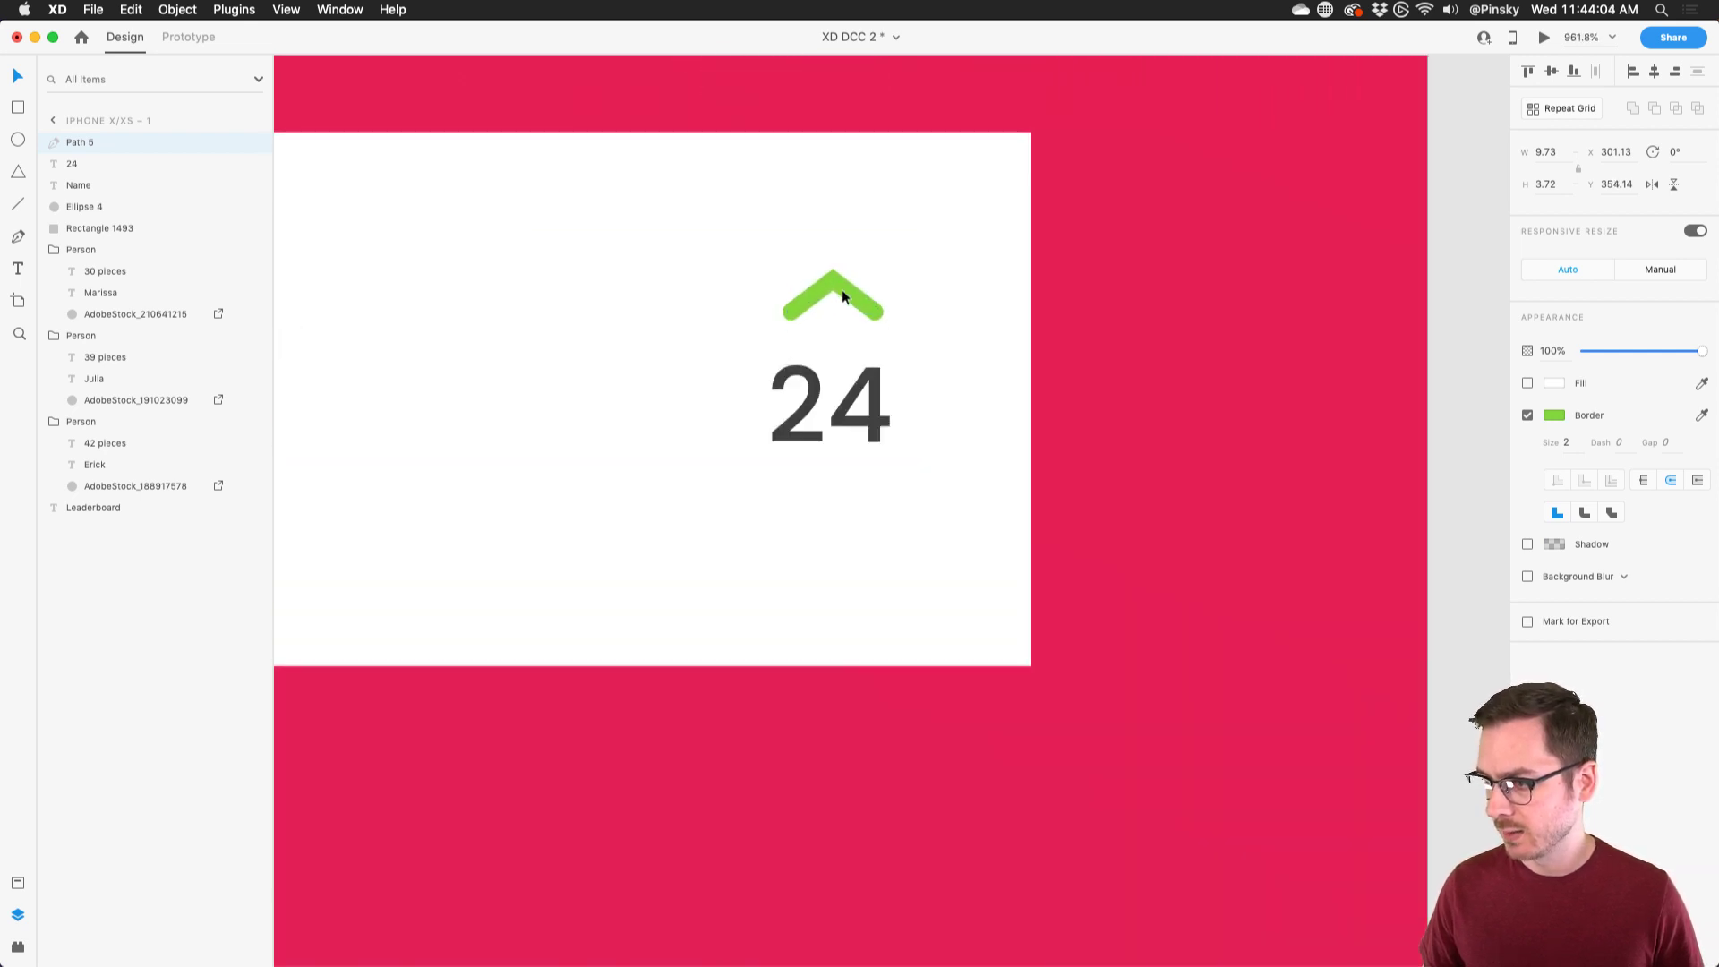
- Duplicate the green chevron directly below the 24 and flip the copy vertically
{"action": "key", "text": "alt"}
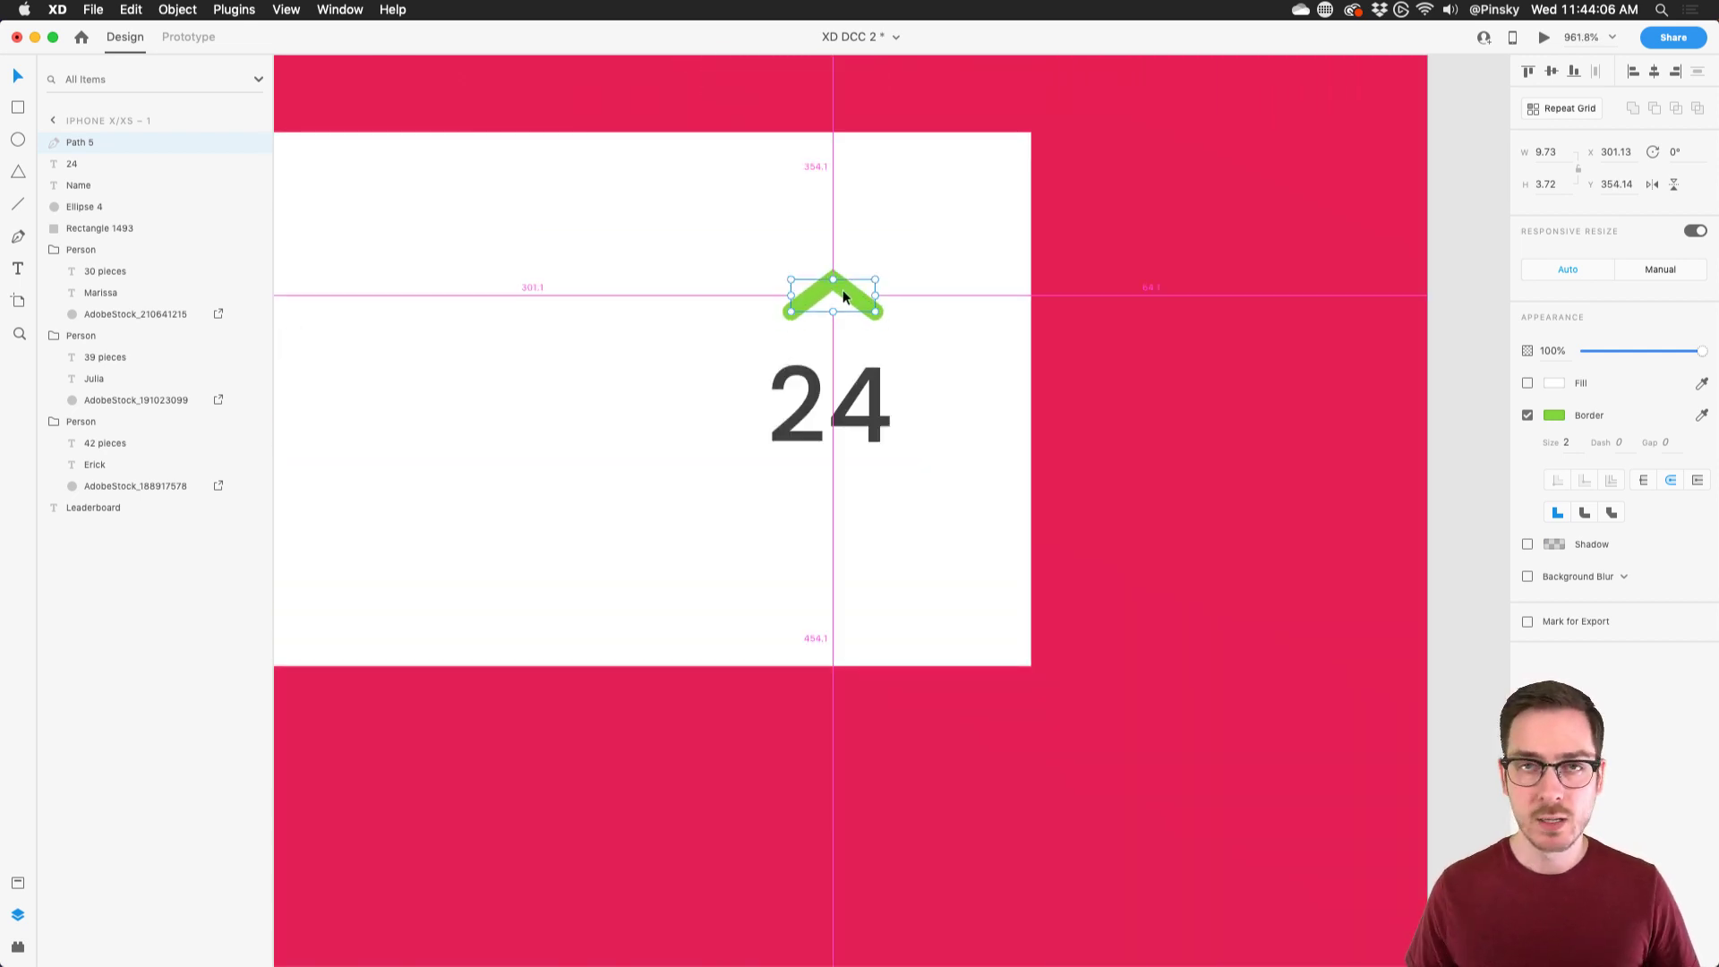
{"action": "left_click_drag", "start_coordinate": [841, 297], "coordinate": [841, 486]}
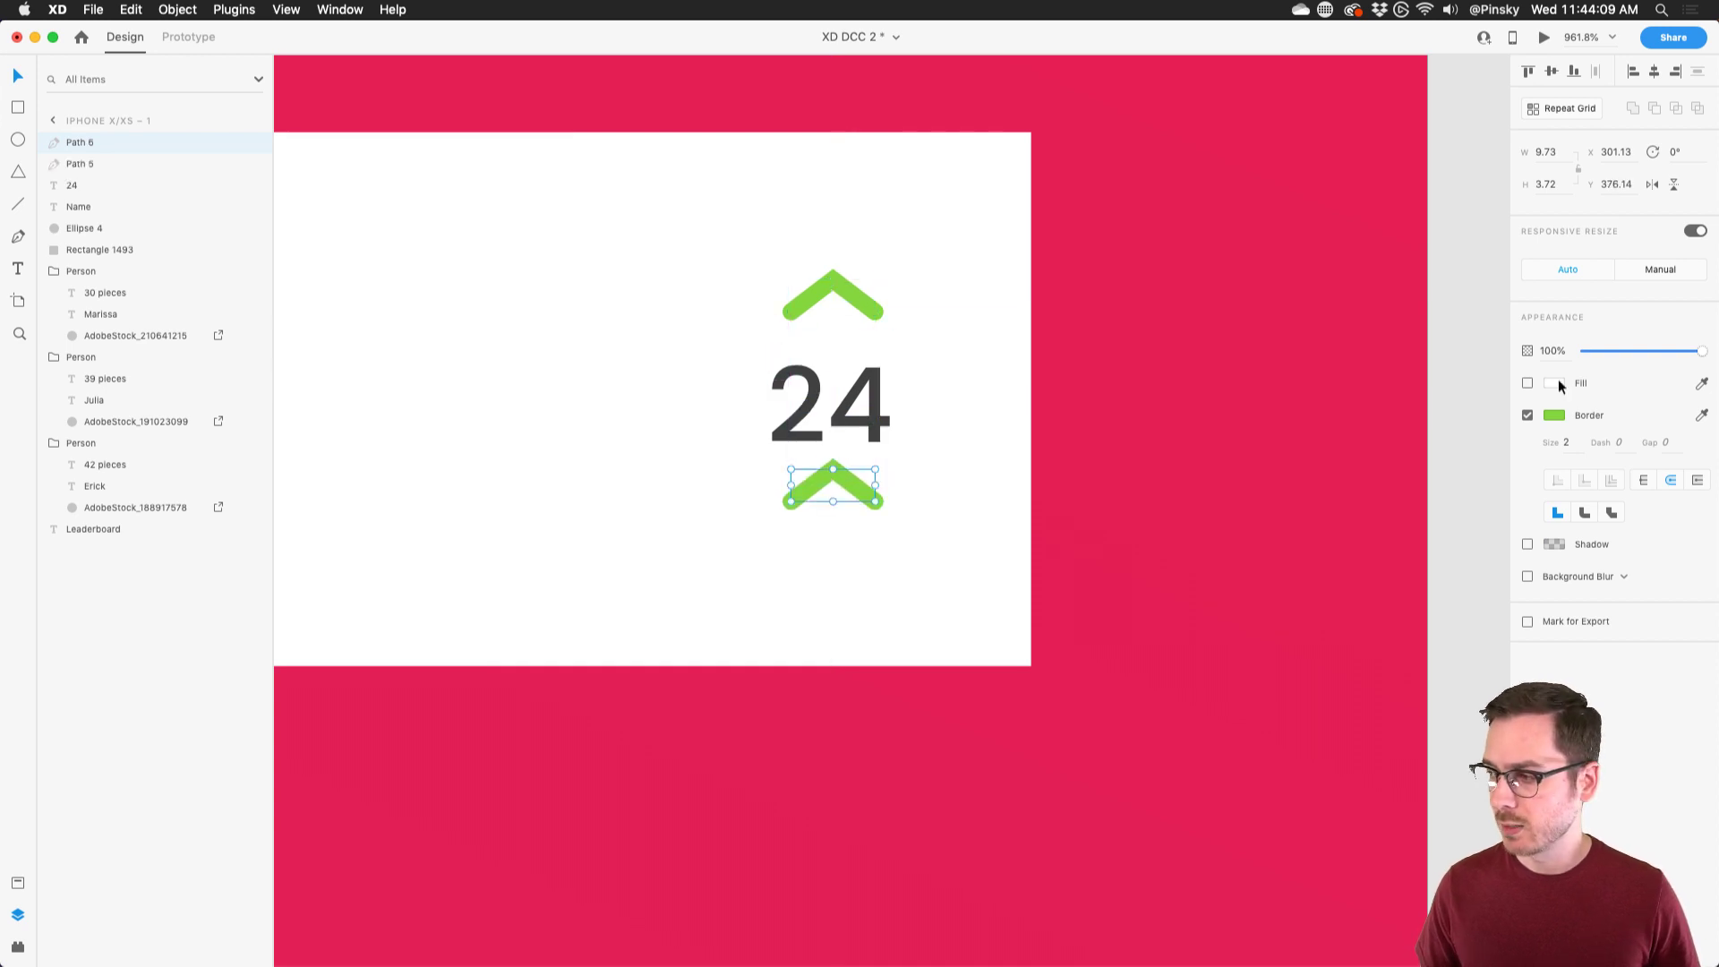
{"action": "left_click", "coordinate": [1674, 186]}
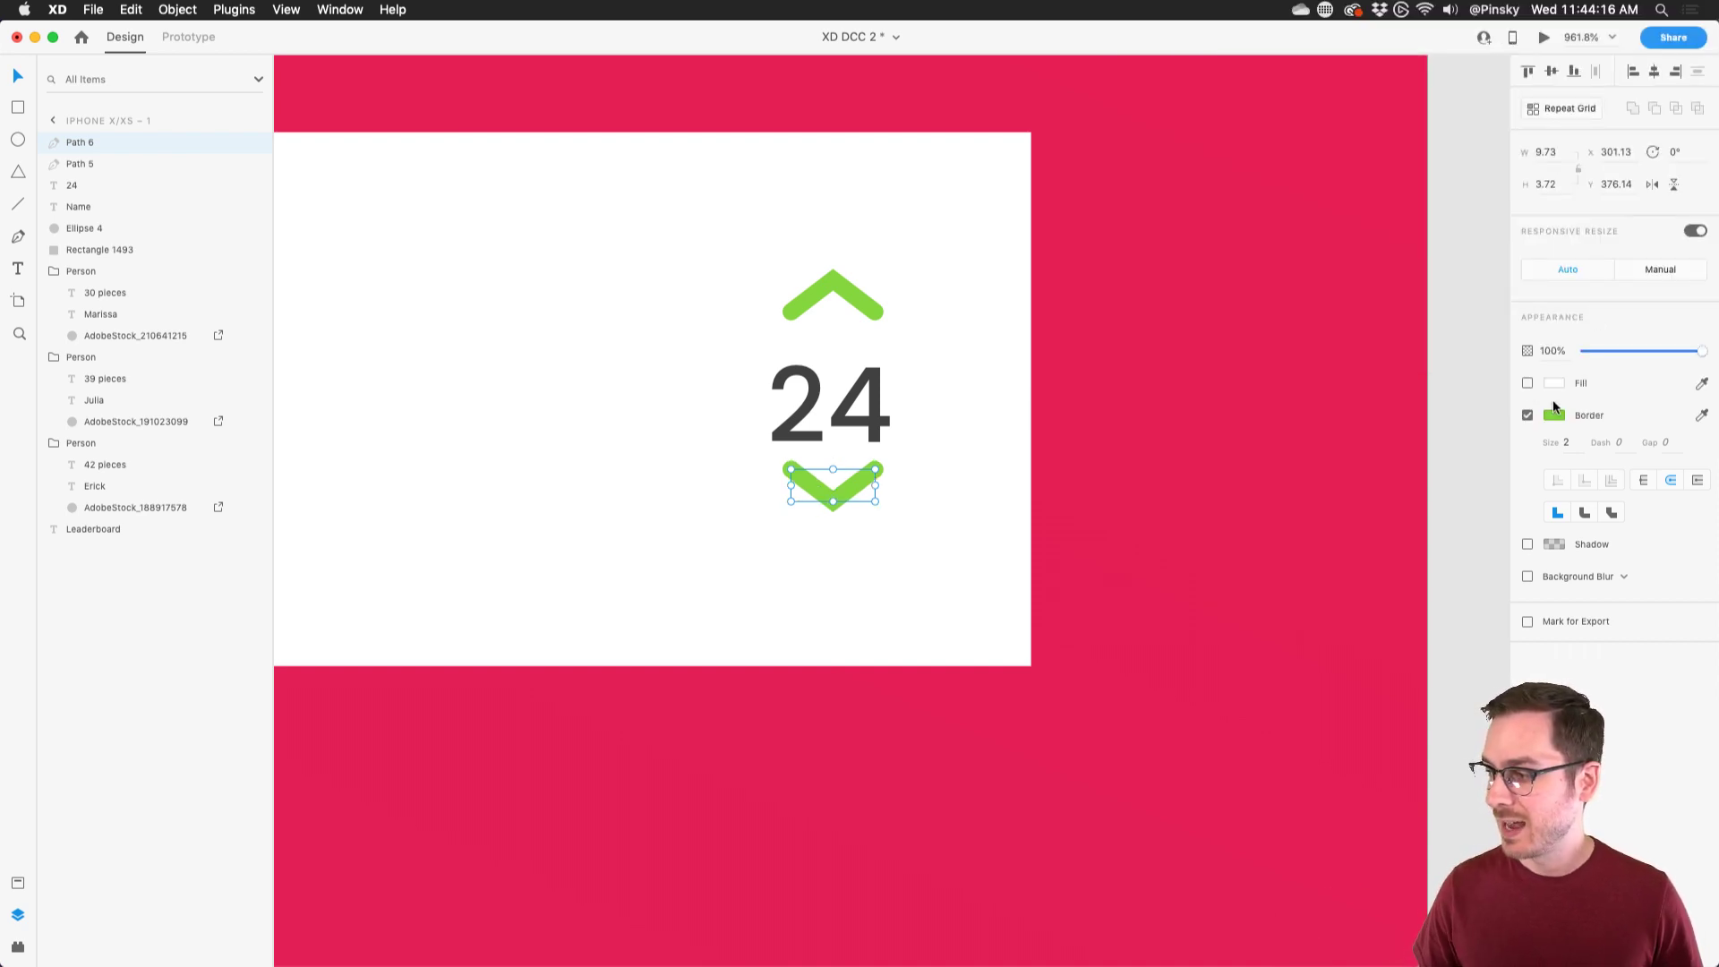
- Change the lower chevron's border colour to red #D63E4A and move it down to about Y 379
{"action": "left_click", "coordinate": [1555, 415]}
{"action": "left_click_drag", "start_coordinate": [1496, 341], "coordinate": [1495, 317]}
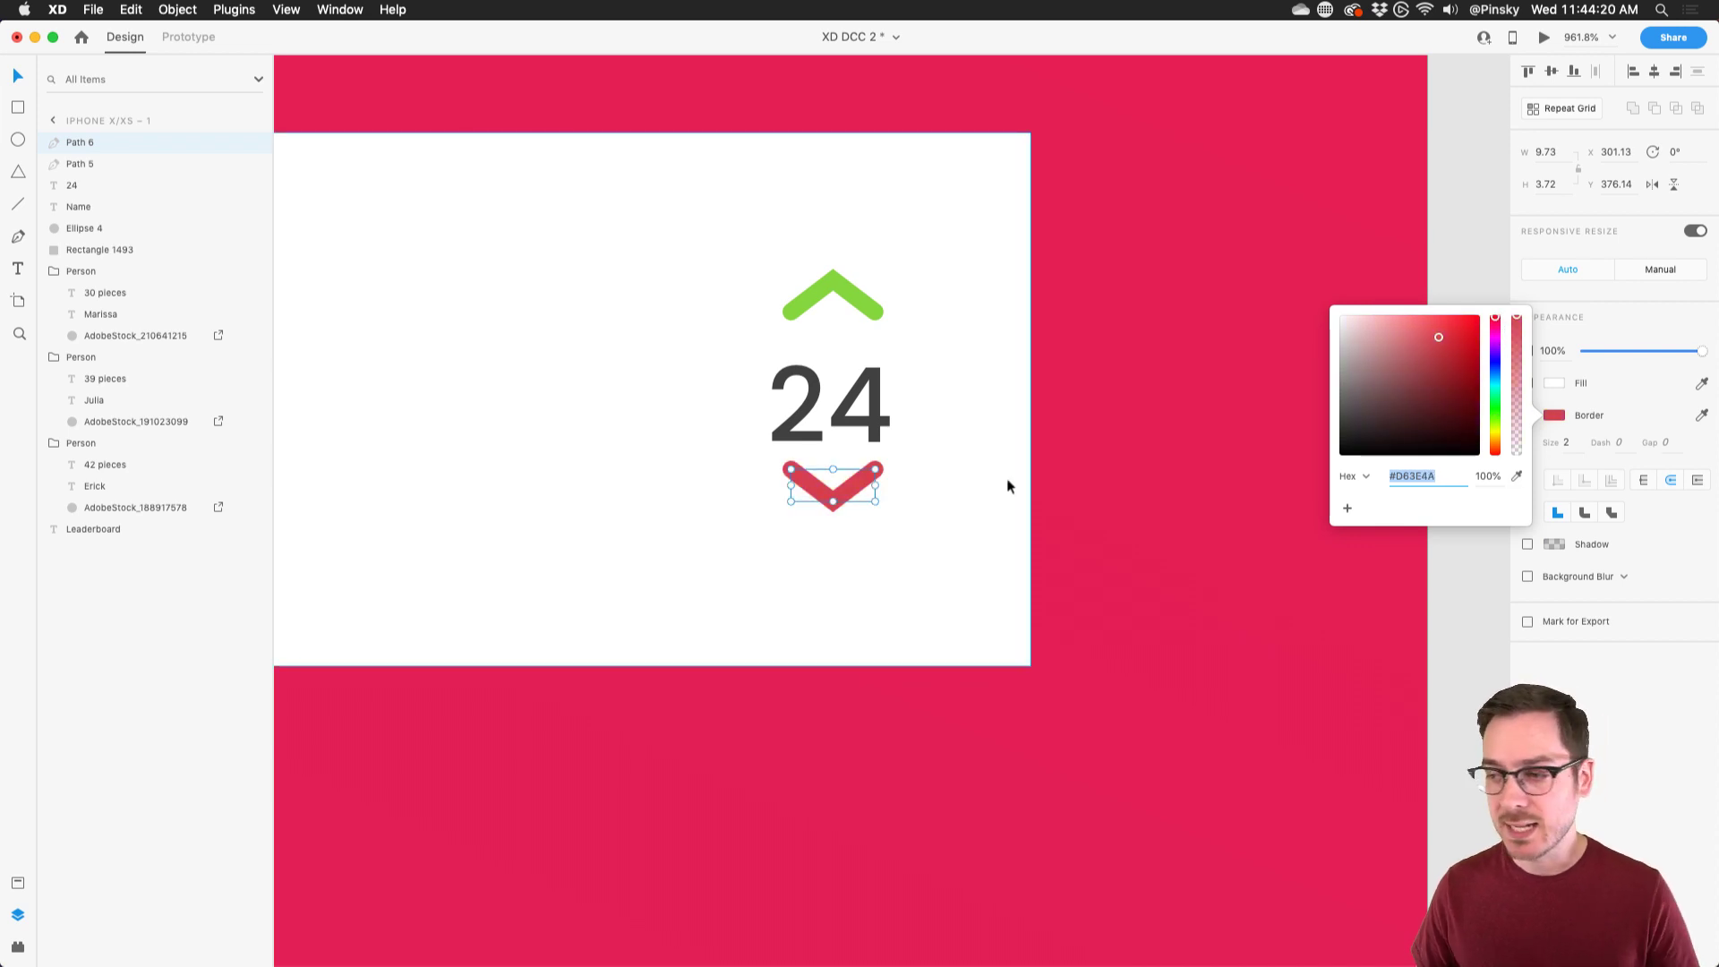
{"action": "left_click_drag", "start_coordinate": [860, 488], "coordinate": [856, 514]}
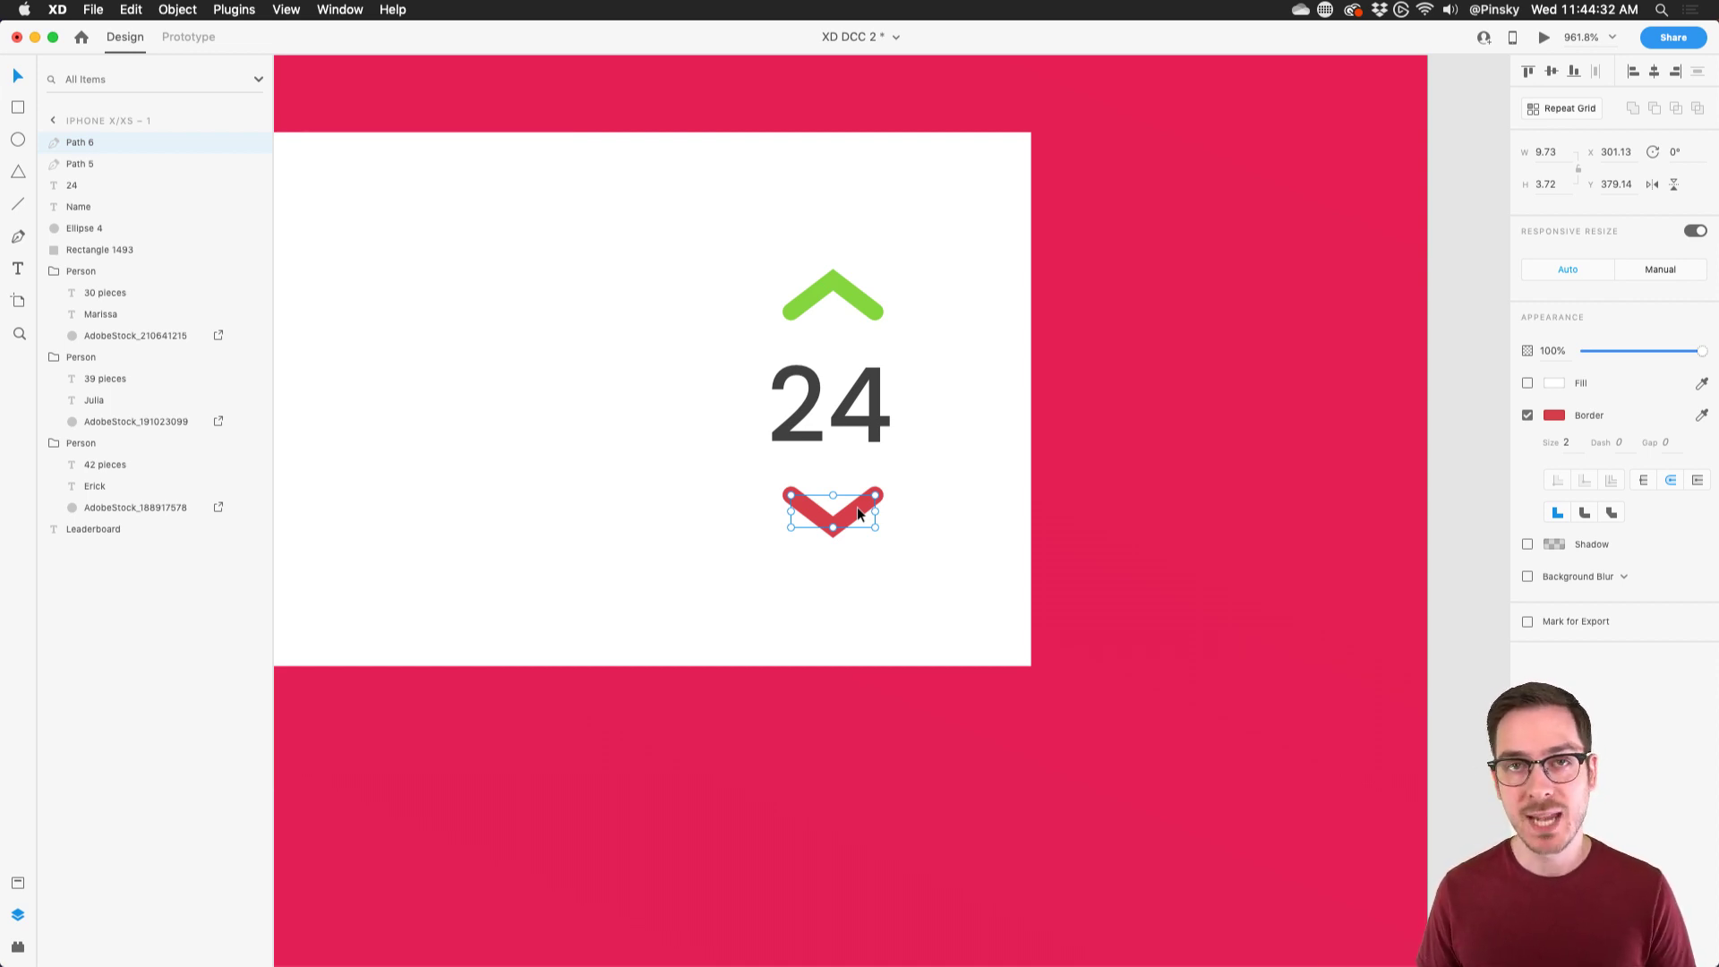
- Turn the green and red chevrons into one component and set the red chevron's opacity to 0%
{"action": "left_click", "coordinate": [857, 297], "text": "shift"}
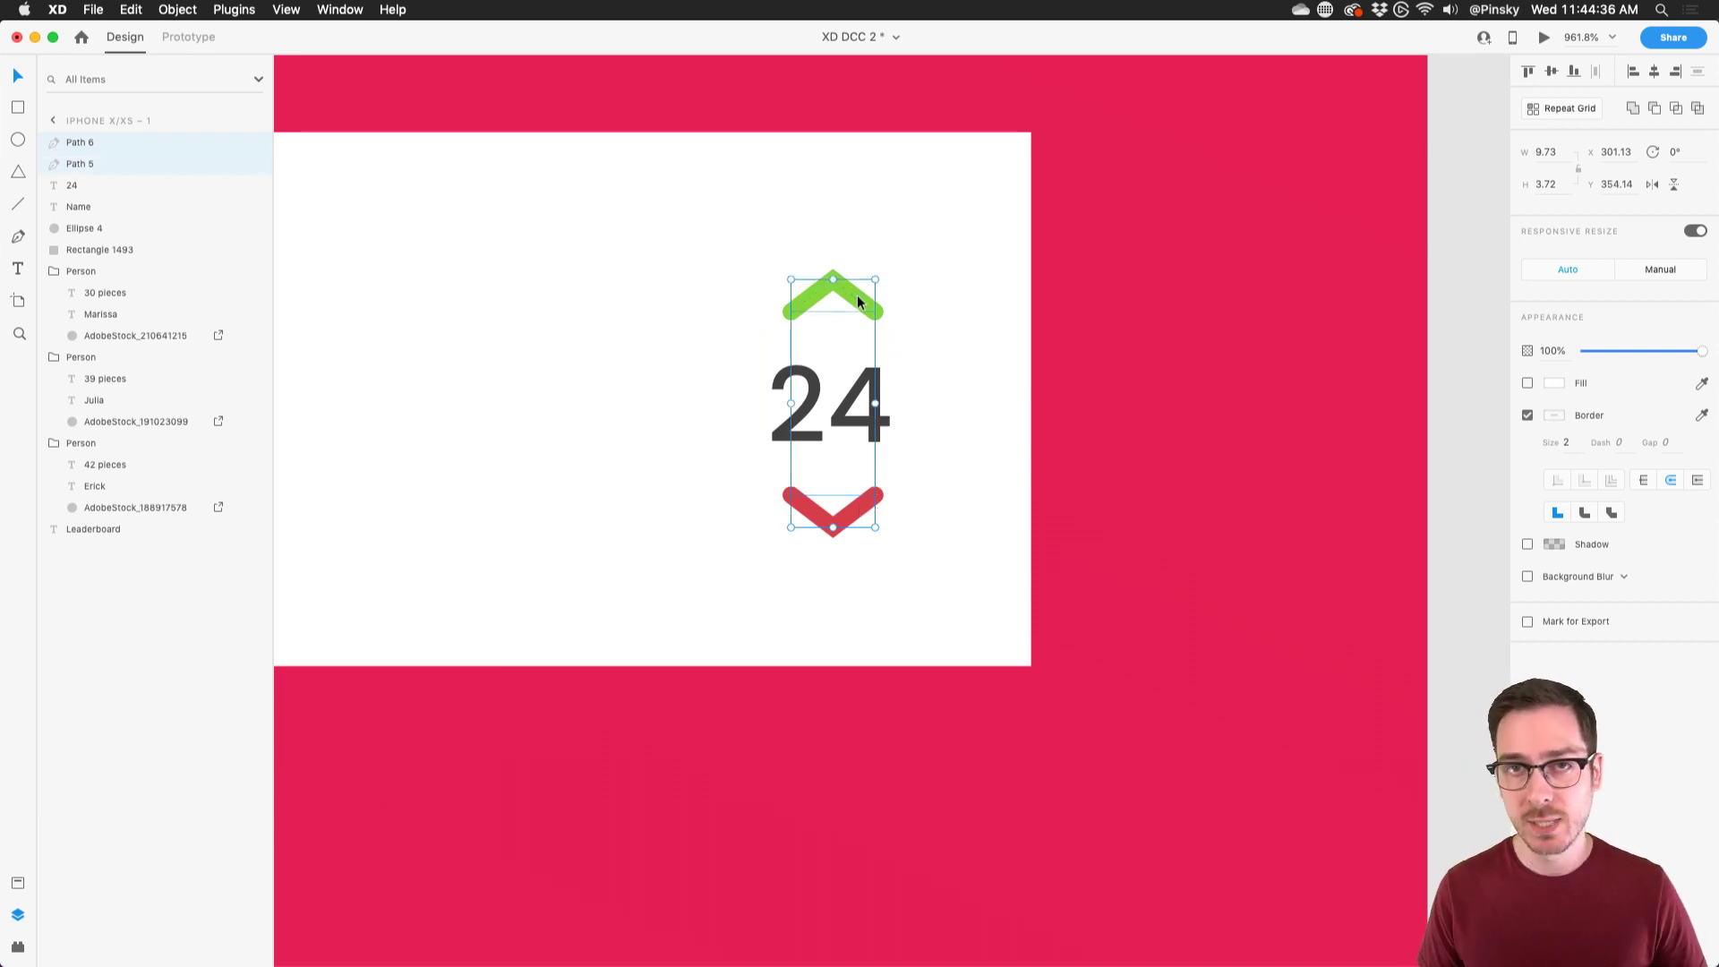
{"action": "key", "text": "super+k"}
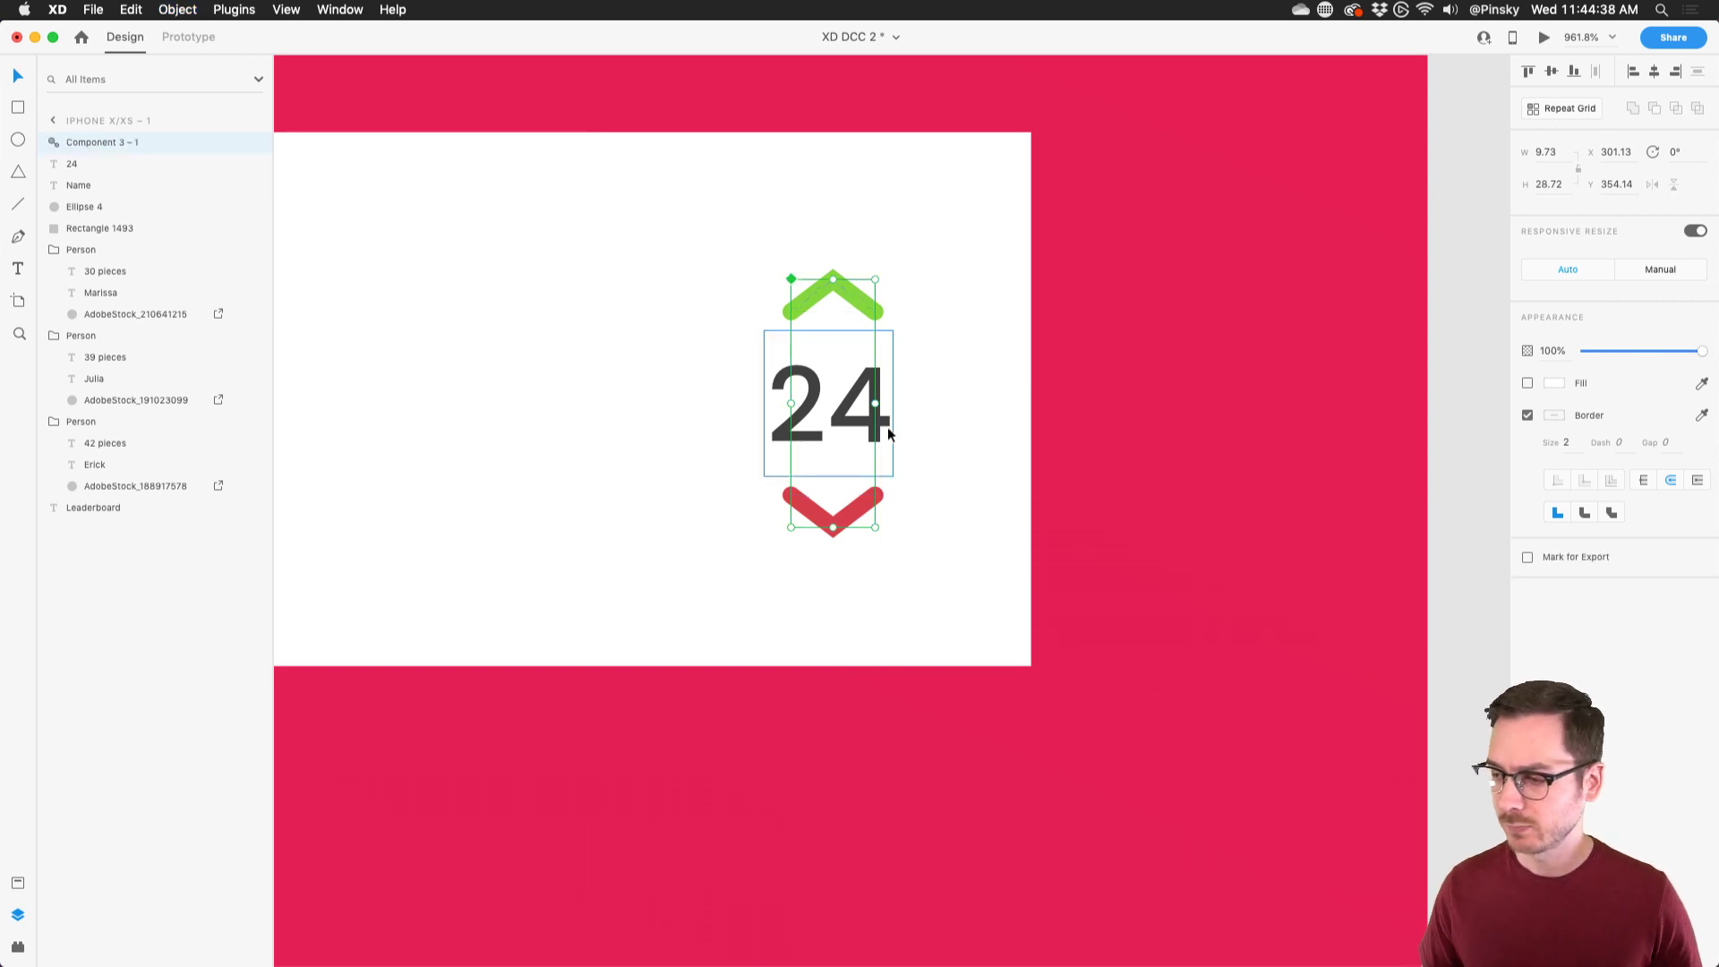
{"action": "double_click", "coordinate": [860, 507]}
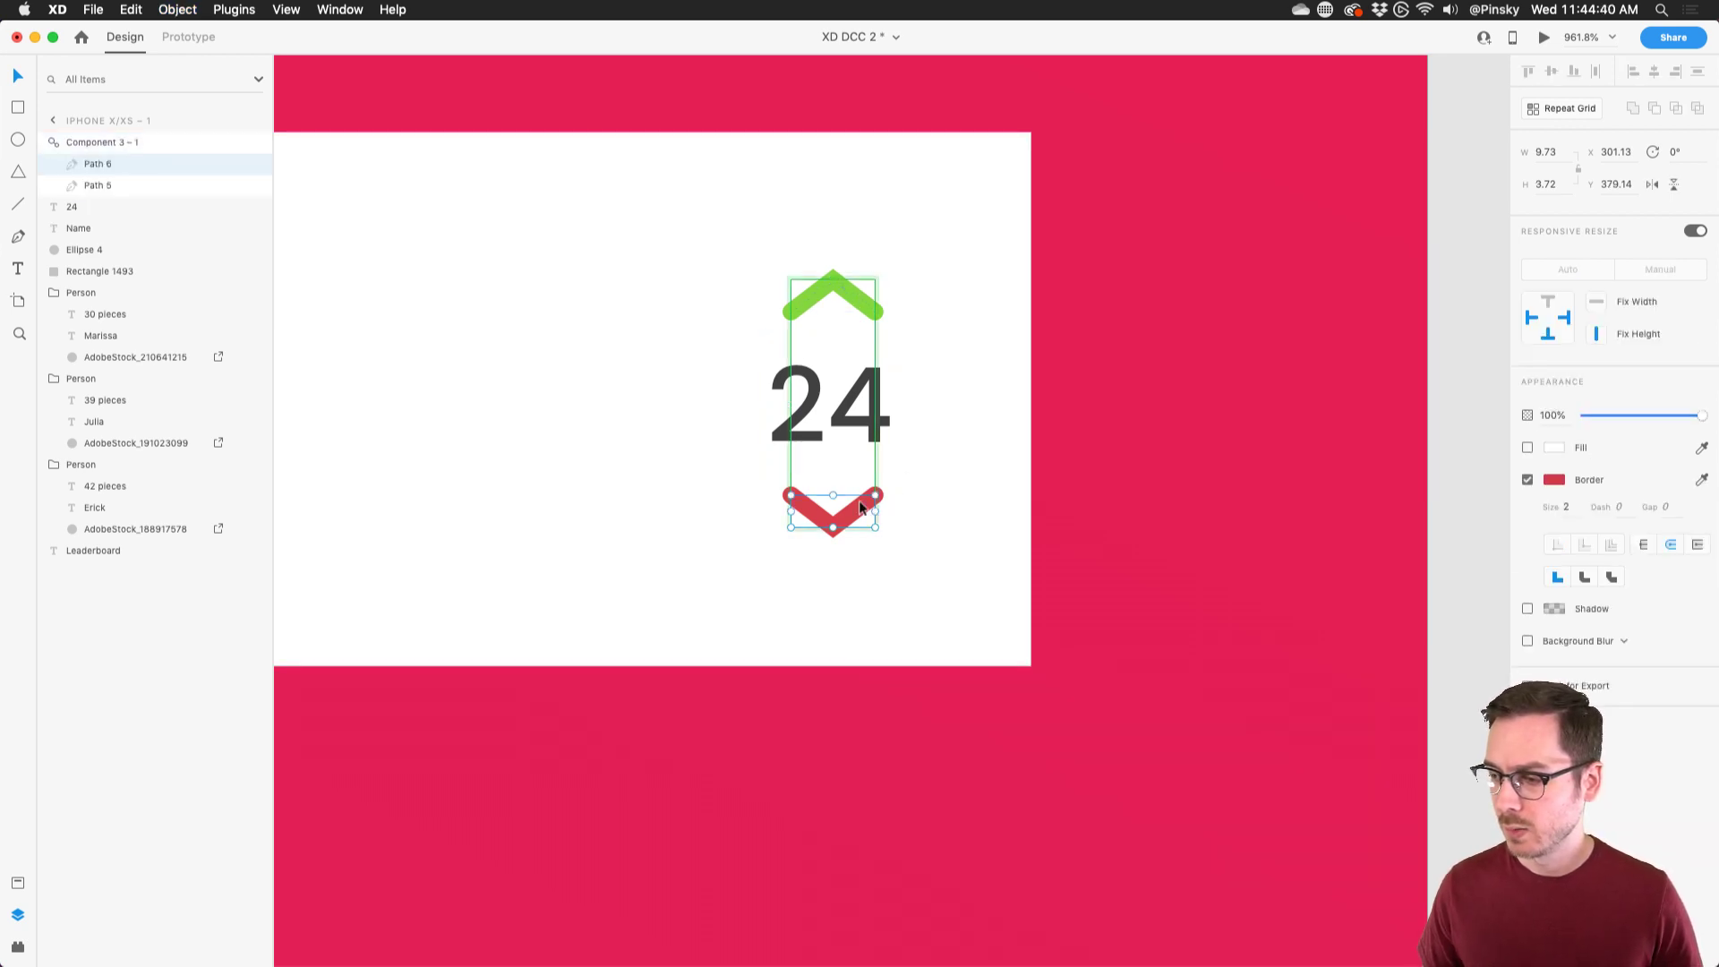
{"action": "left_click_drag", "start_coordinate": [1672, 416], "coordinate": [1570, 418]}
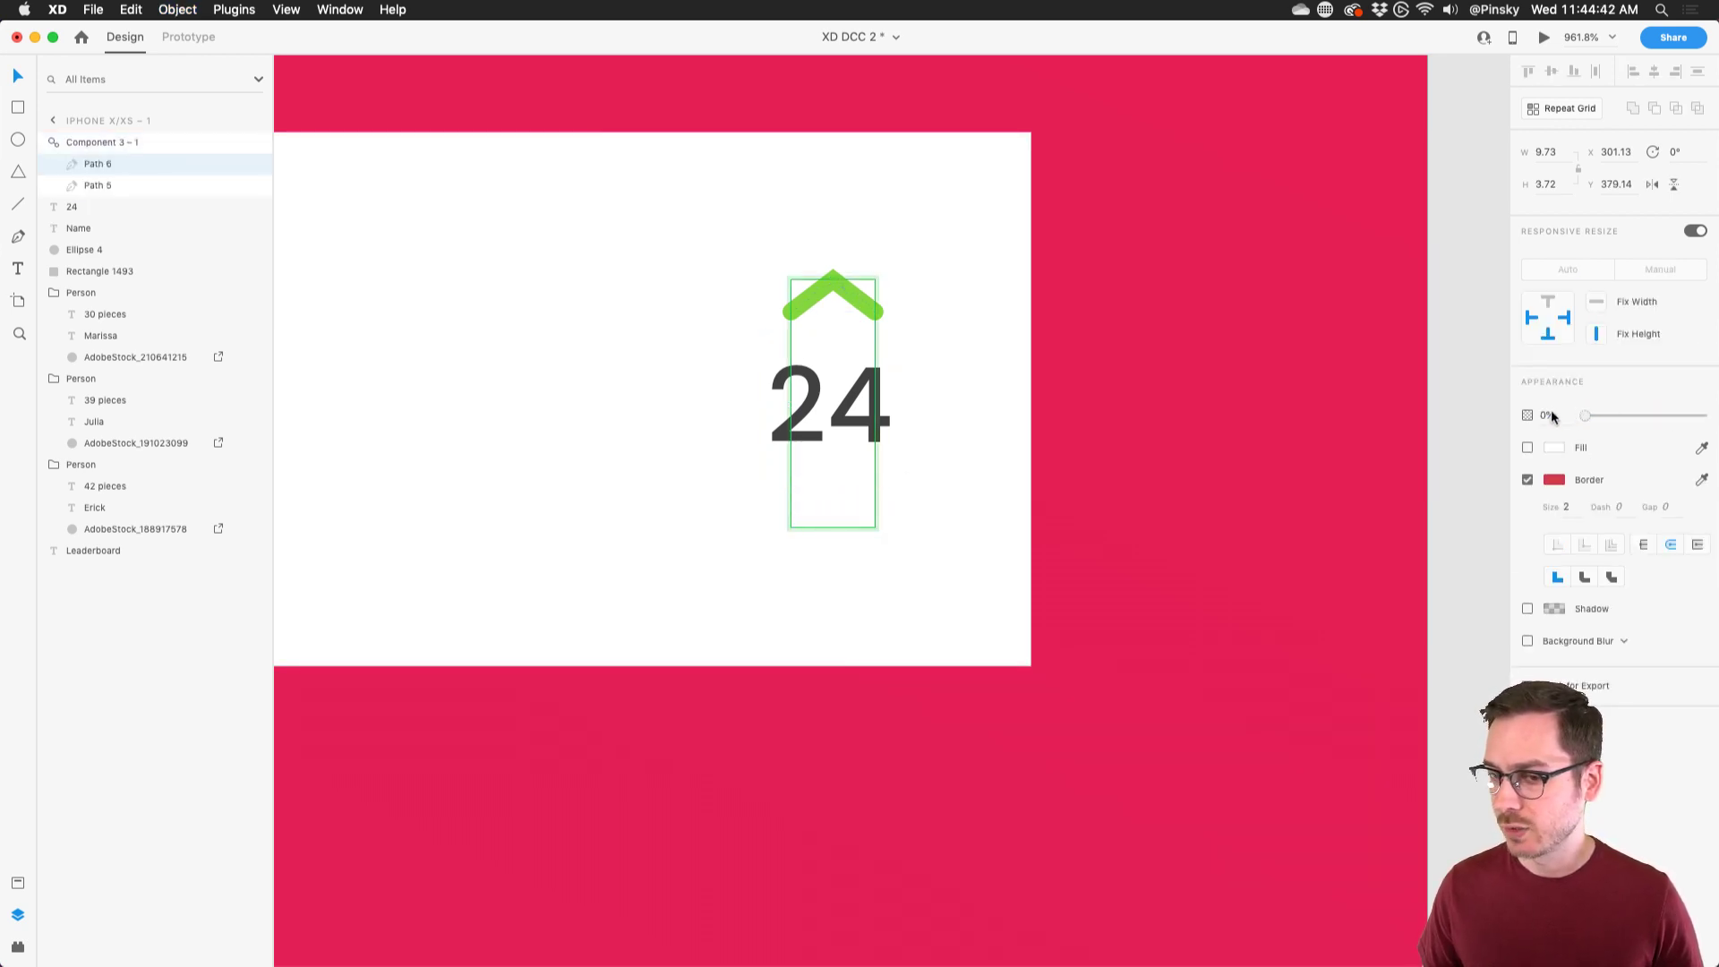
- Remove the border from the row's avatar circle and fill it with light grey #C6C6C6
{"action": "scroll", "coordinate": [1094, 437], "scroll_direction": "down", "scroll_amount": 5}
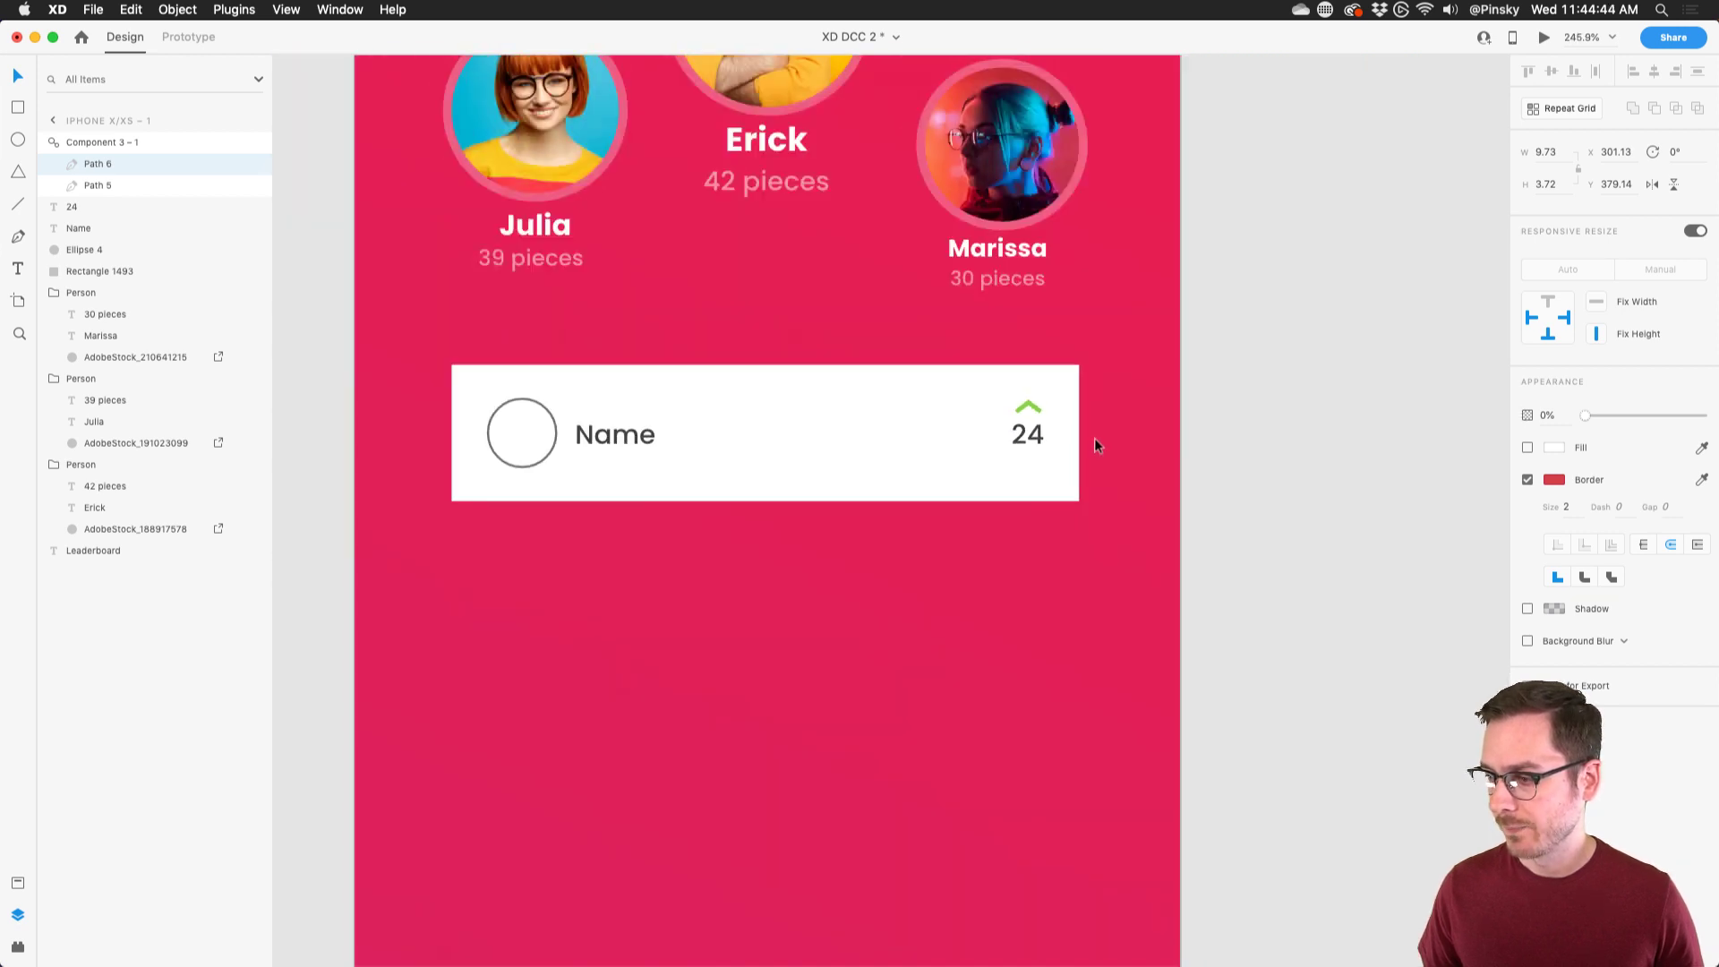
{"action": "scroll", "coordinate": [1094, 438], "scroll_direction": "down", "scroll_amount": 2}
{"action": "scroll", "coordinate": [1101, 414], "scroll_direction": "up", "scroll_amount": 2}
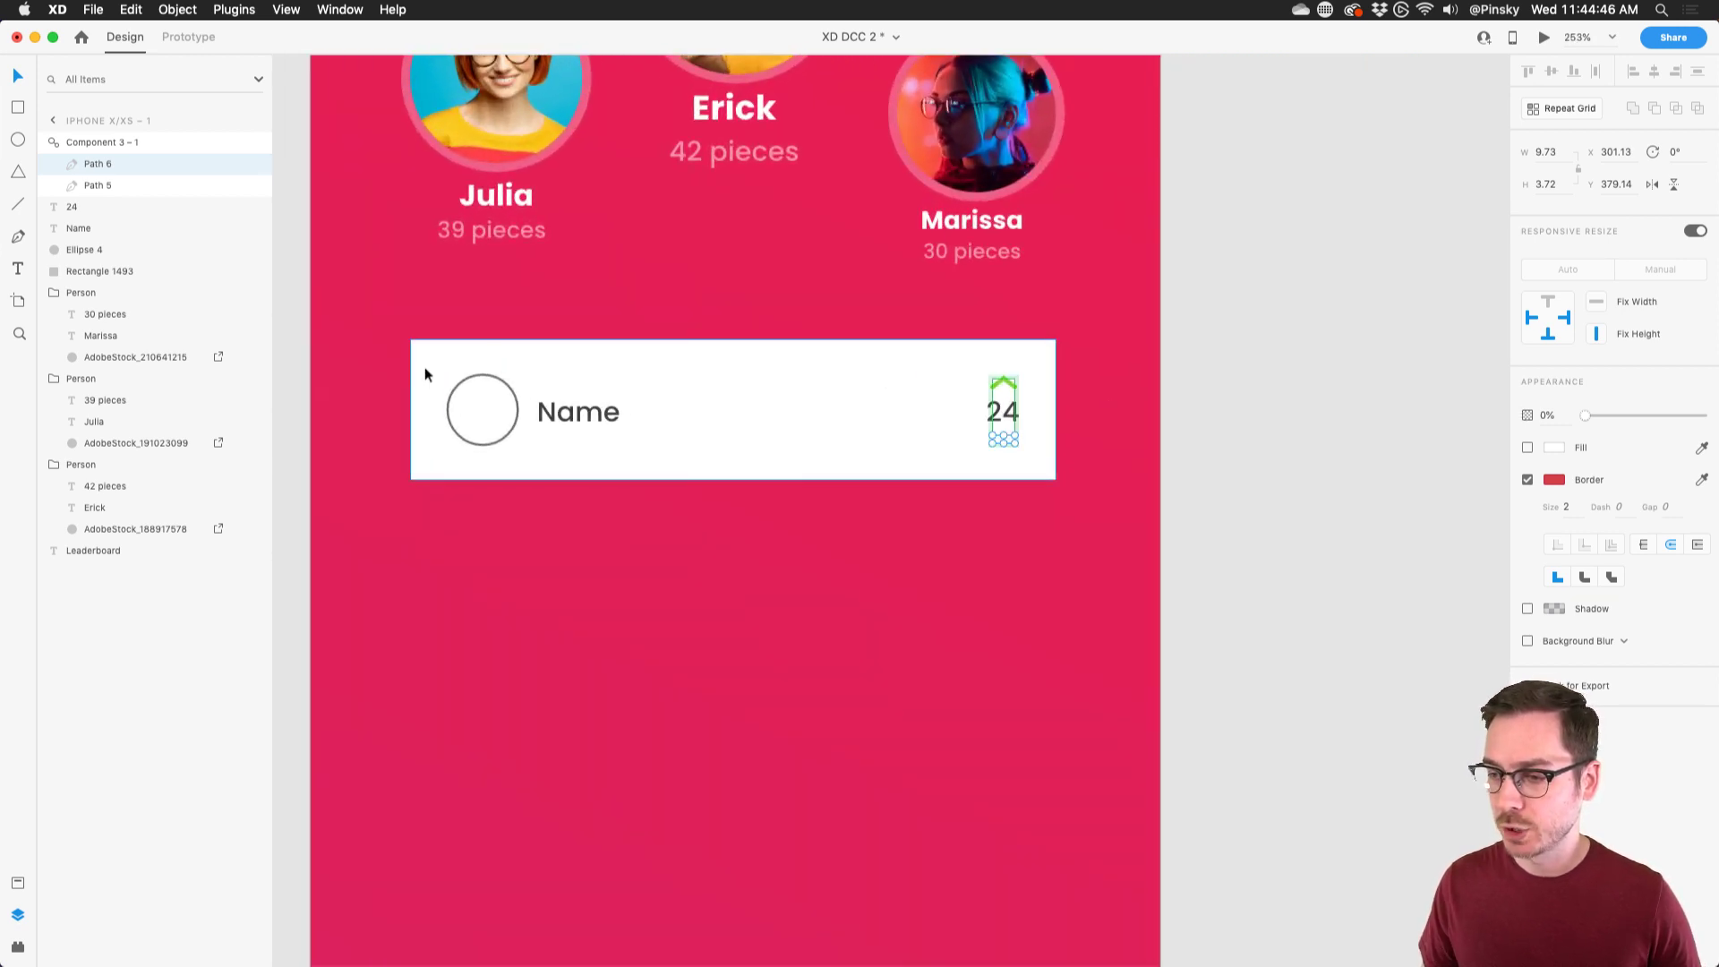
{"action": "left_click", "coordinate": [465, 396]}
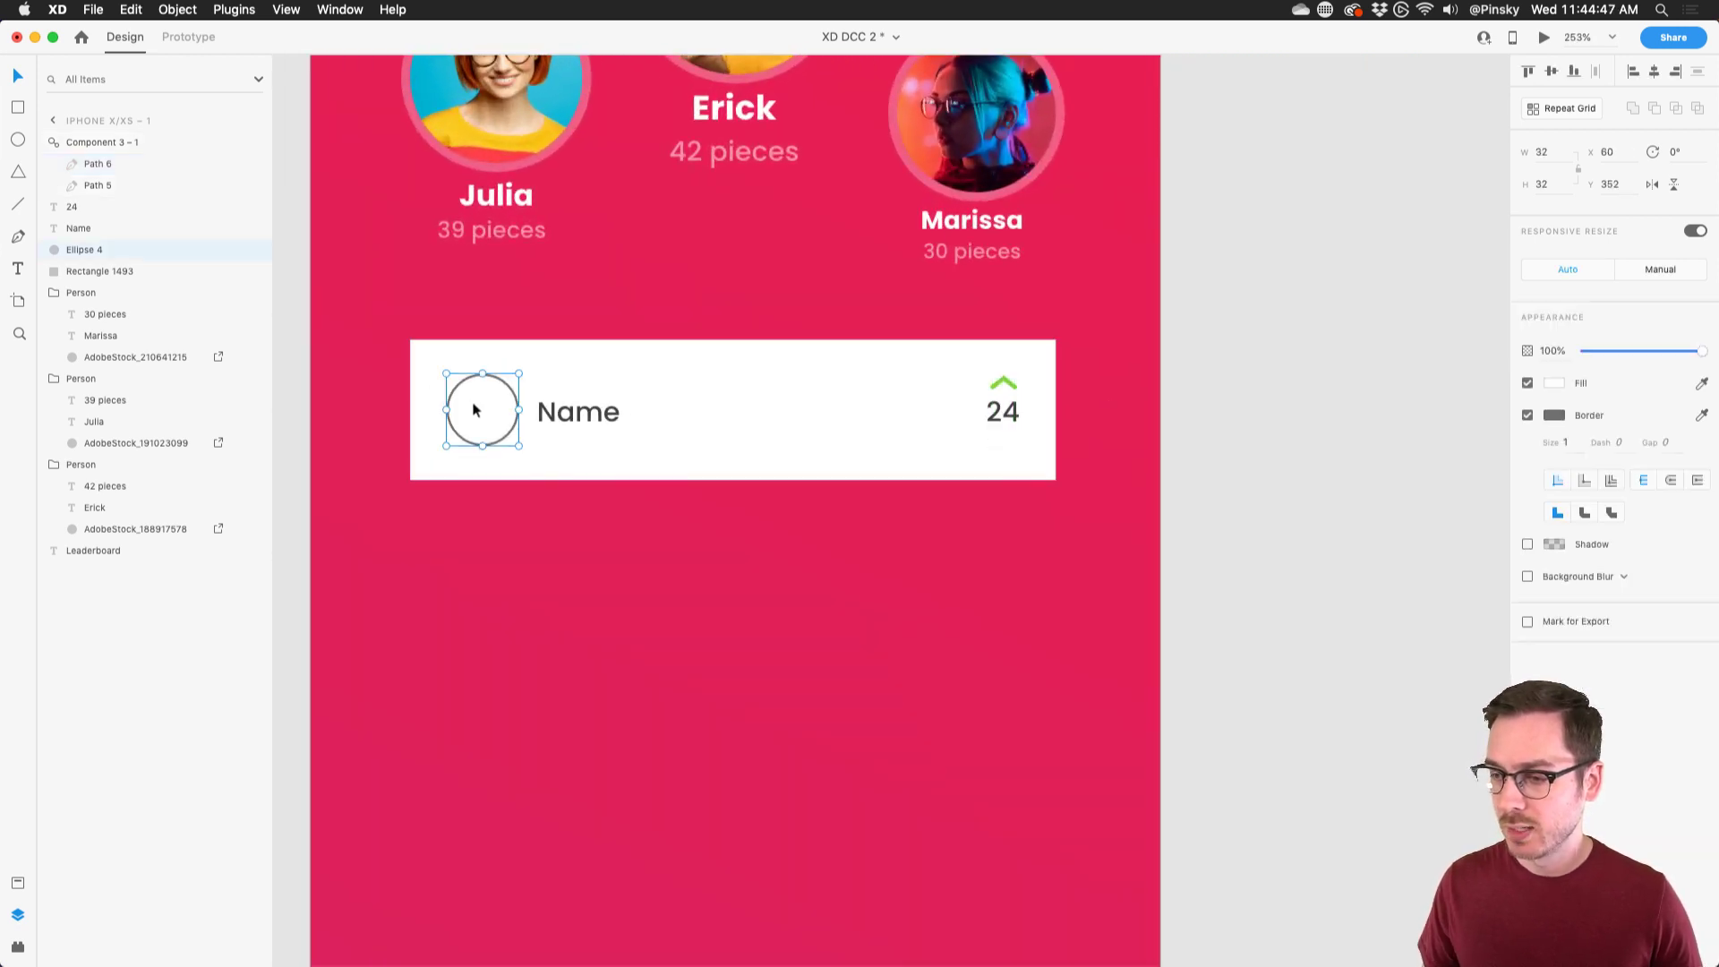
{"action": "left_click", "coordinate": [1527, 416]}
{"action": "left_click", "coordinate": [1555, 383]}
{"action": "left_click_drag", "start_coordinate": [1343, 309], "coordinate": [1329, 320]}
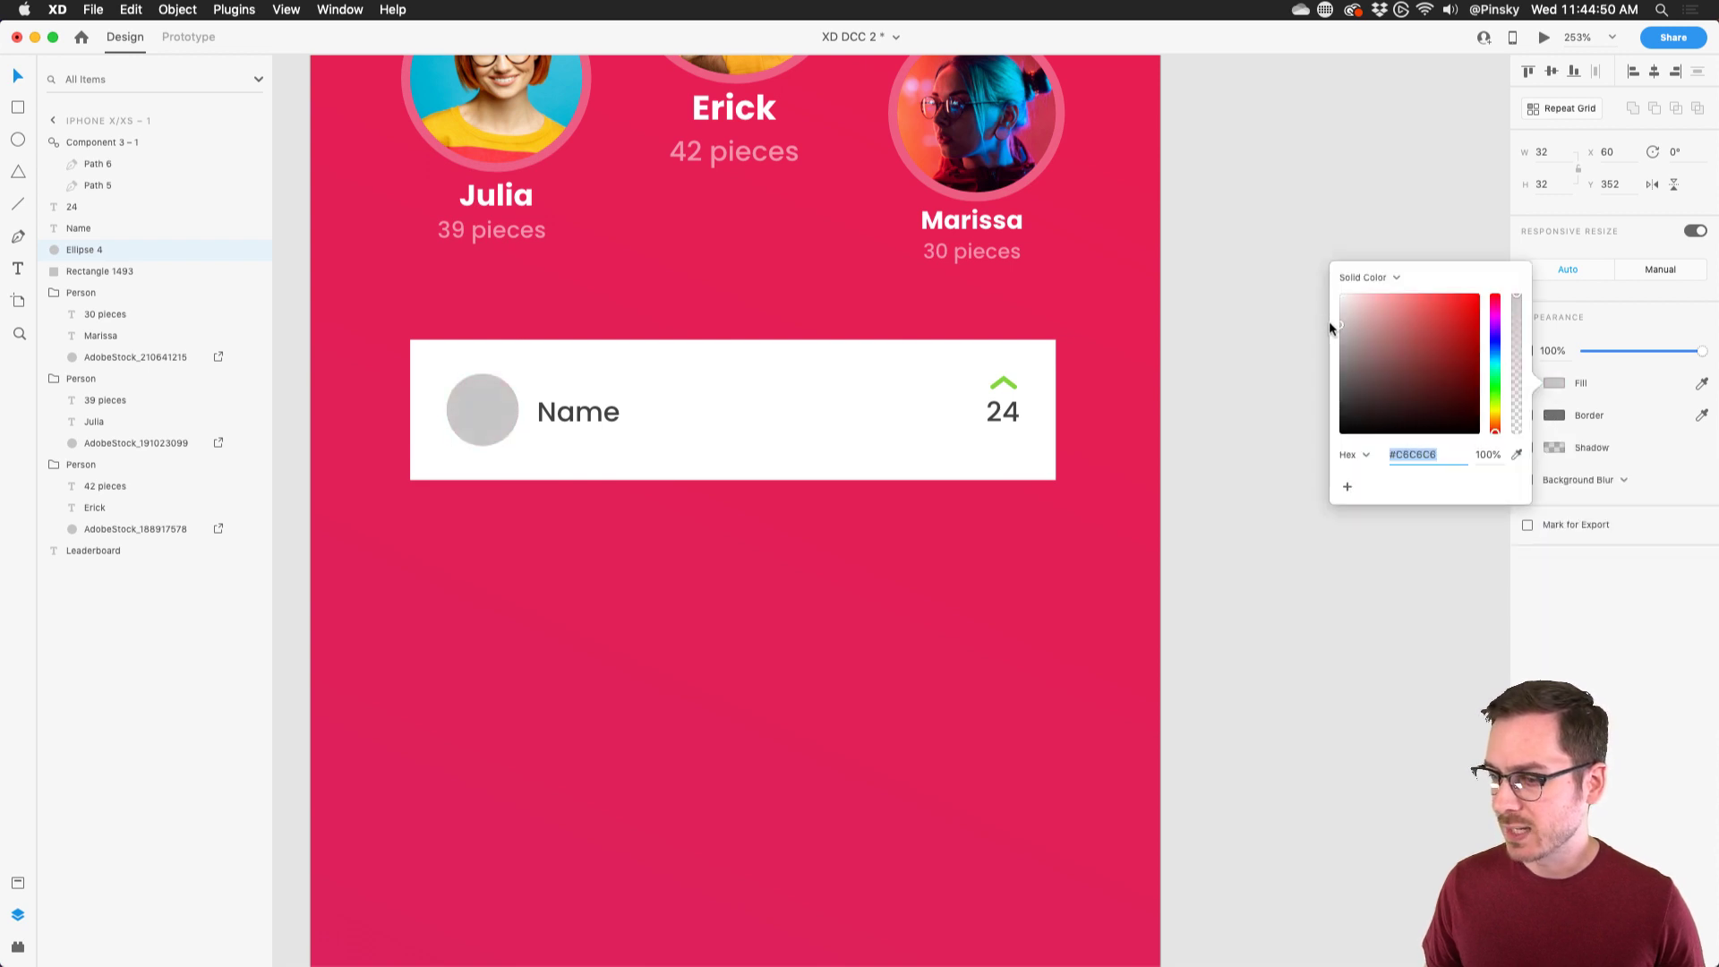
{"action": "left_click", "coordinate": [958, 515]}
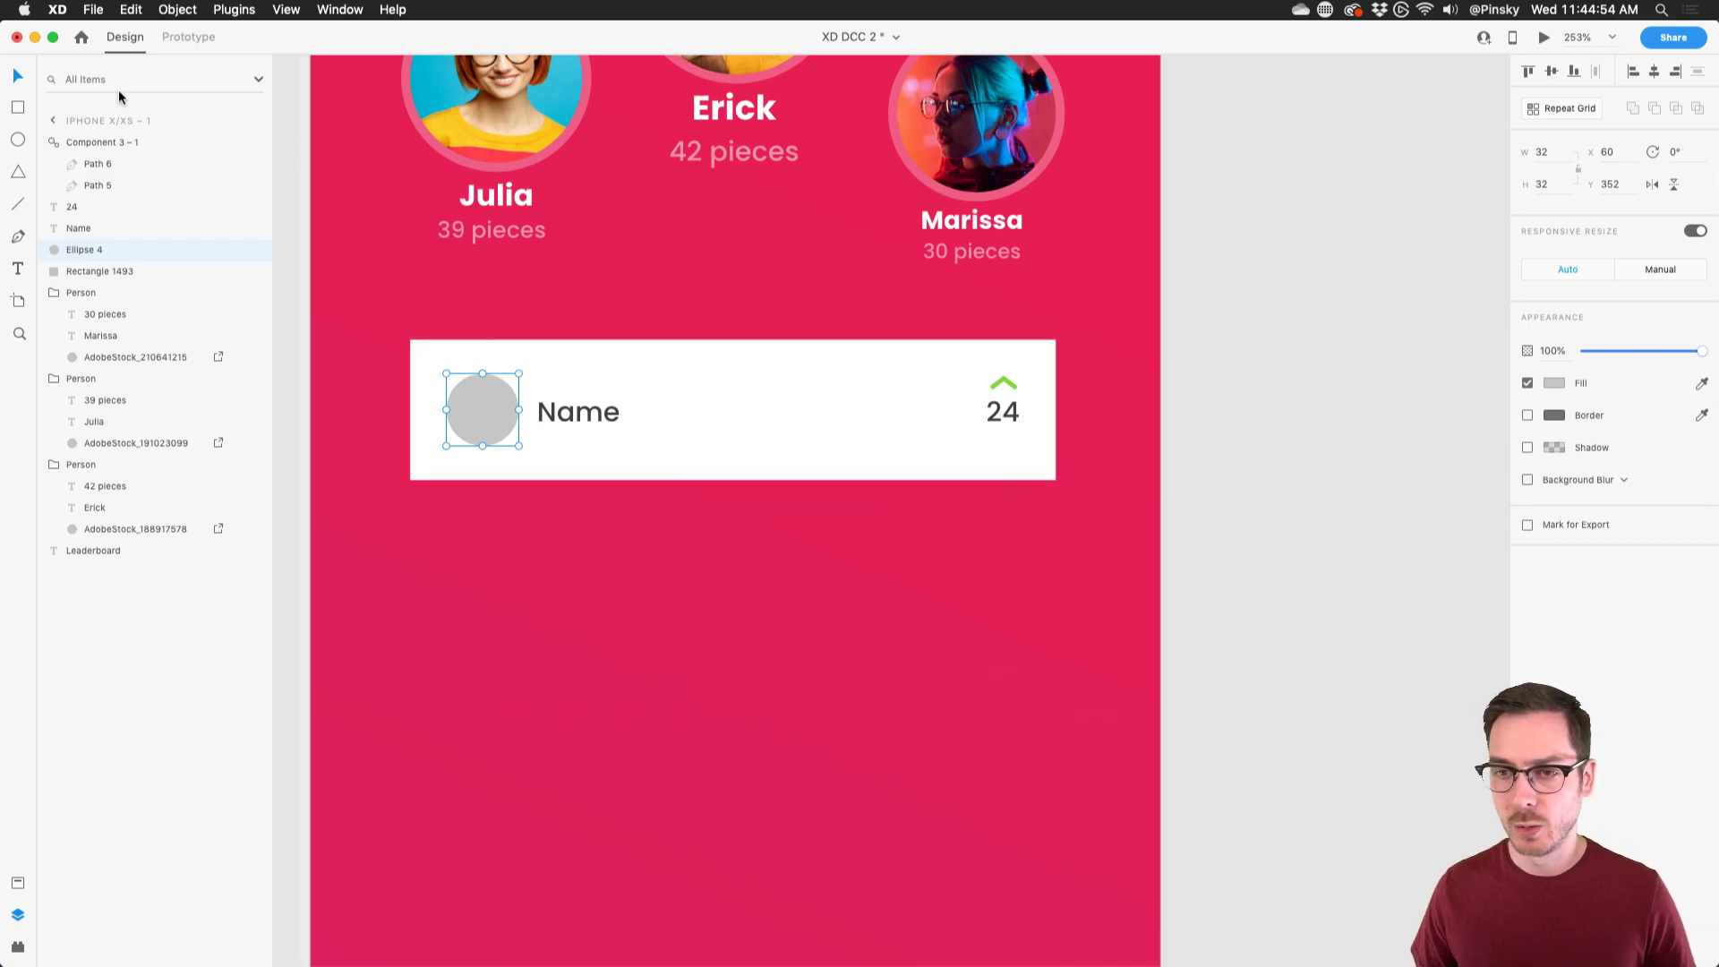
- Convert all the row's elements into a Repeat Grid, extend it down to six rows and tighten the gap between them
{"action": "left_click", "coordinate": [90, 142]}
{"action": "left_click", "coordinate": [110, 270], "text": "shift"}
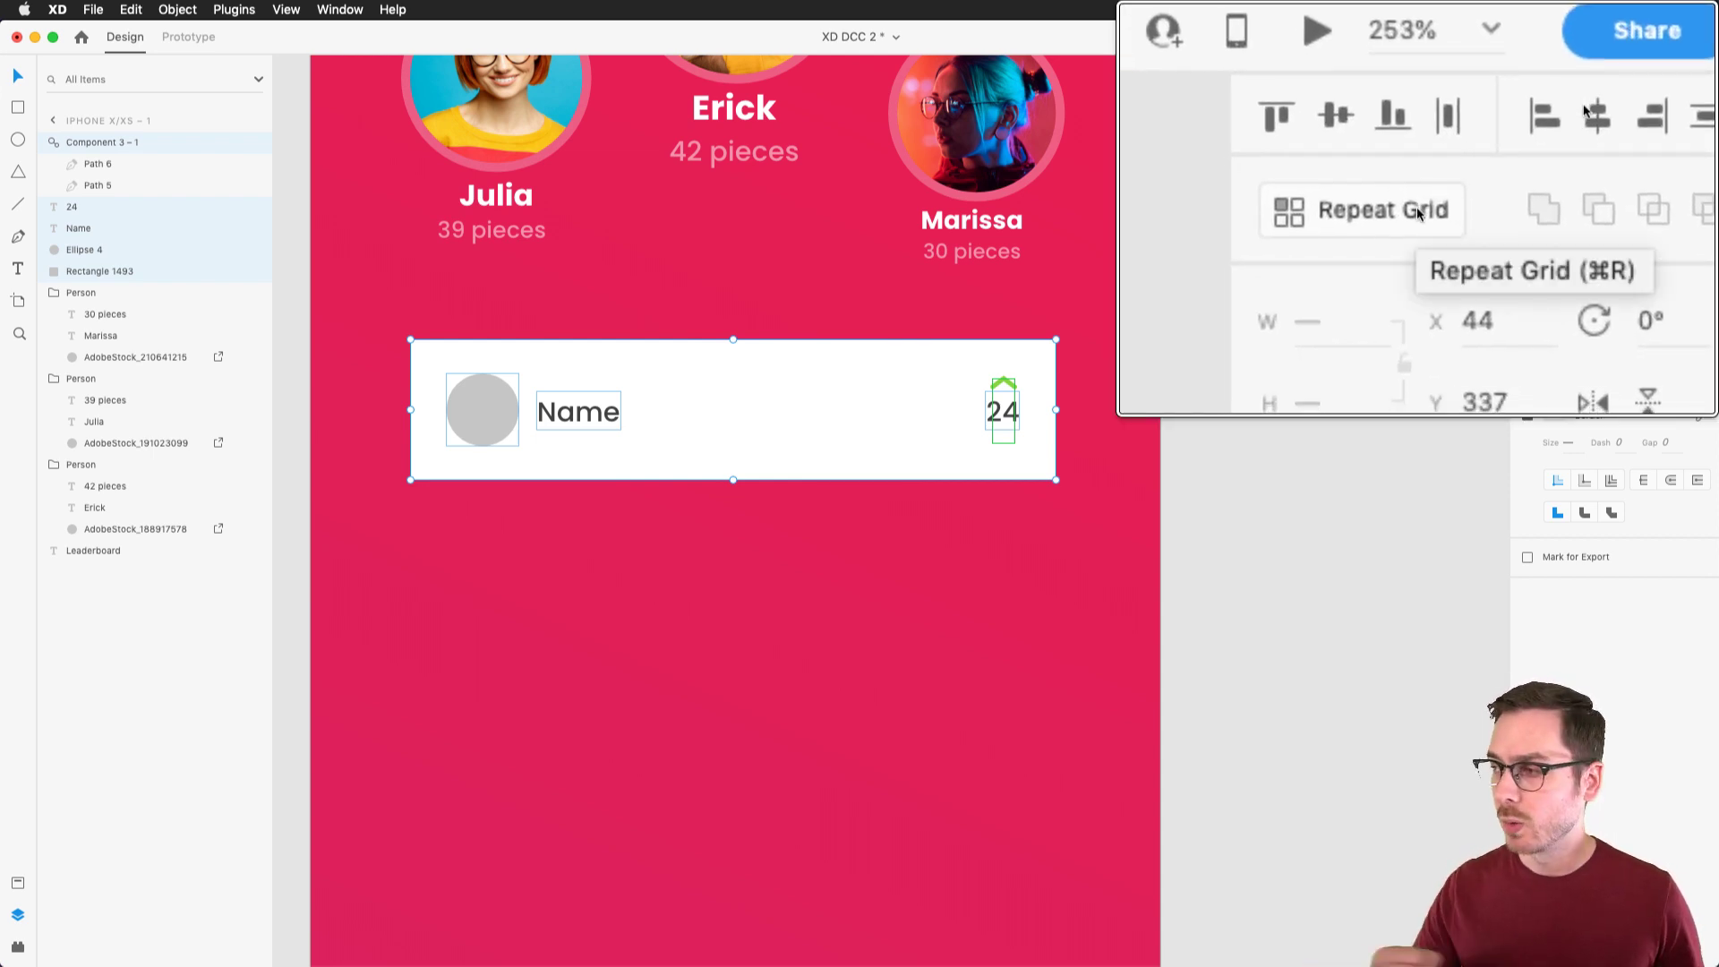
{"action": "left_click", "coordinate": [1416, 206]}
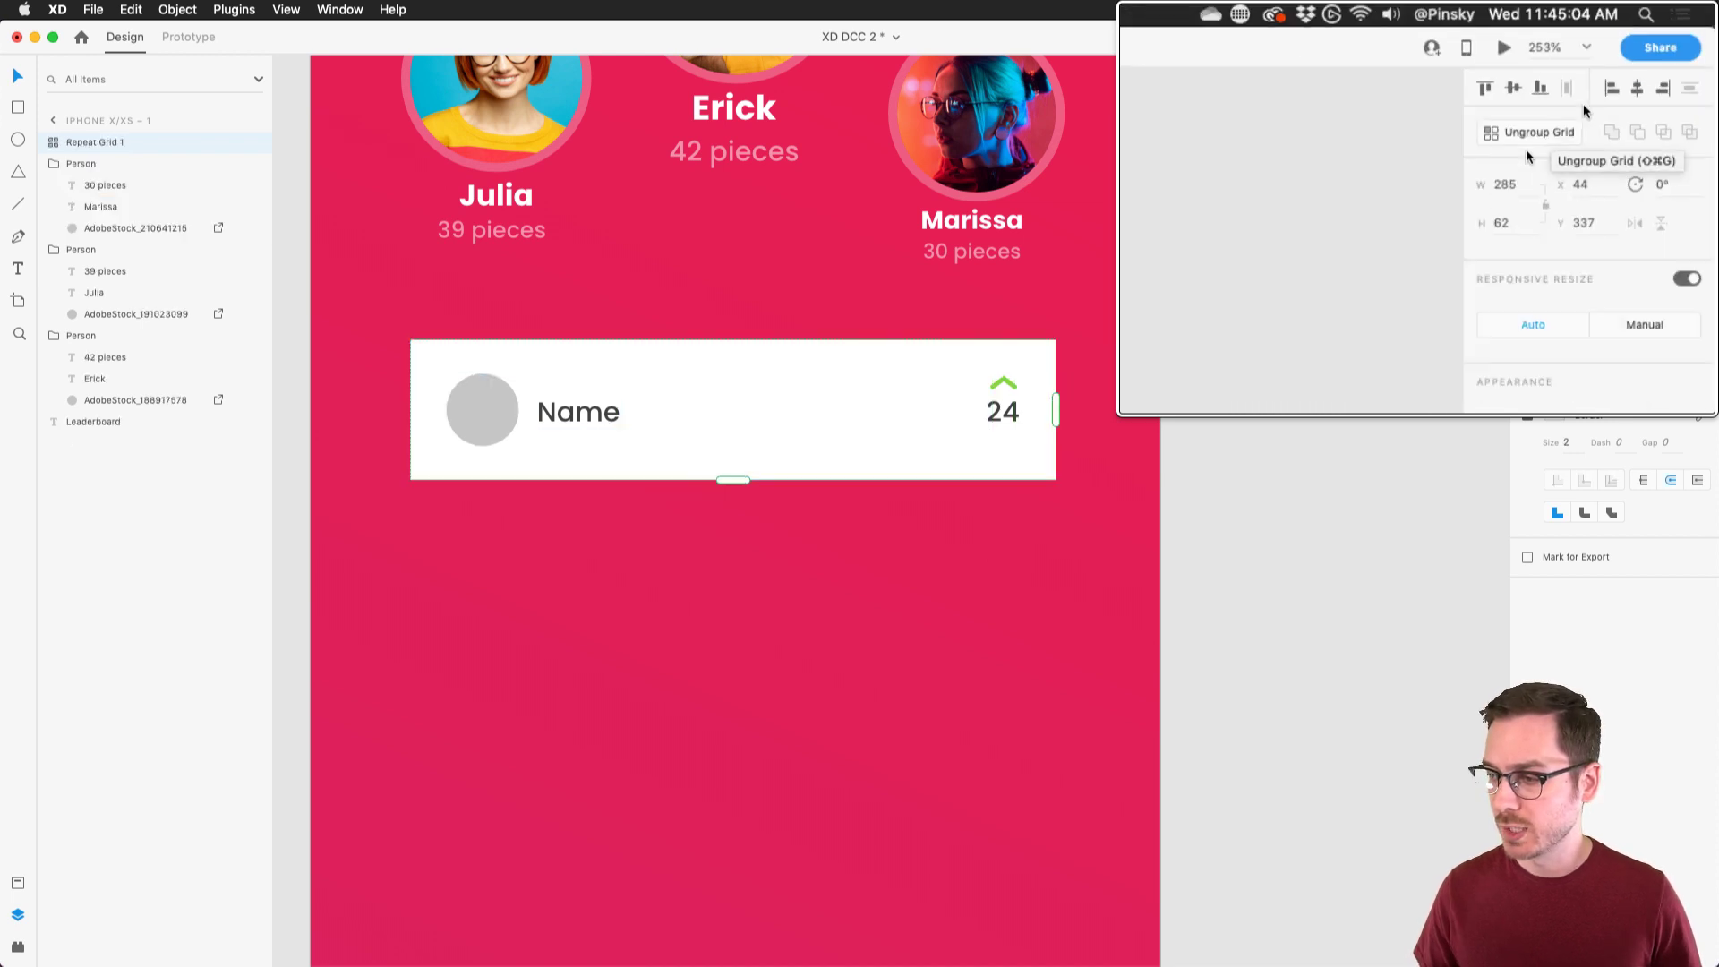
{"action": "scroll", "coordinate": [681, 378], "scroll_direction": "down", "scroll_amount": 5}
{"action": "left_click_drag", "start_coordinate": [712, 353], "coordinate": [706, 904]}
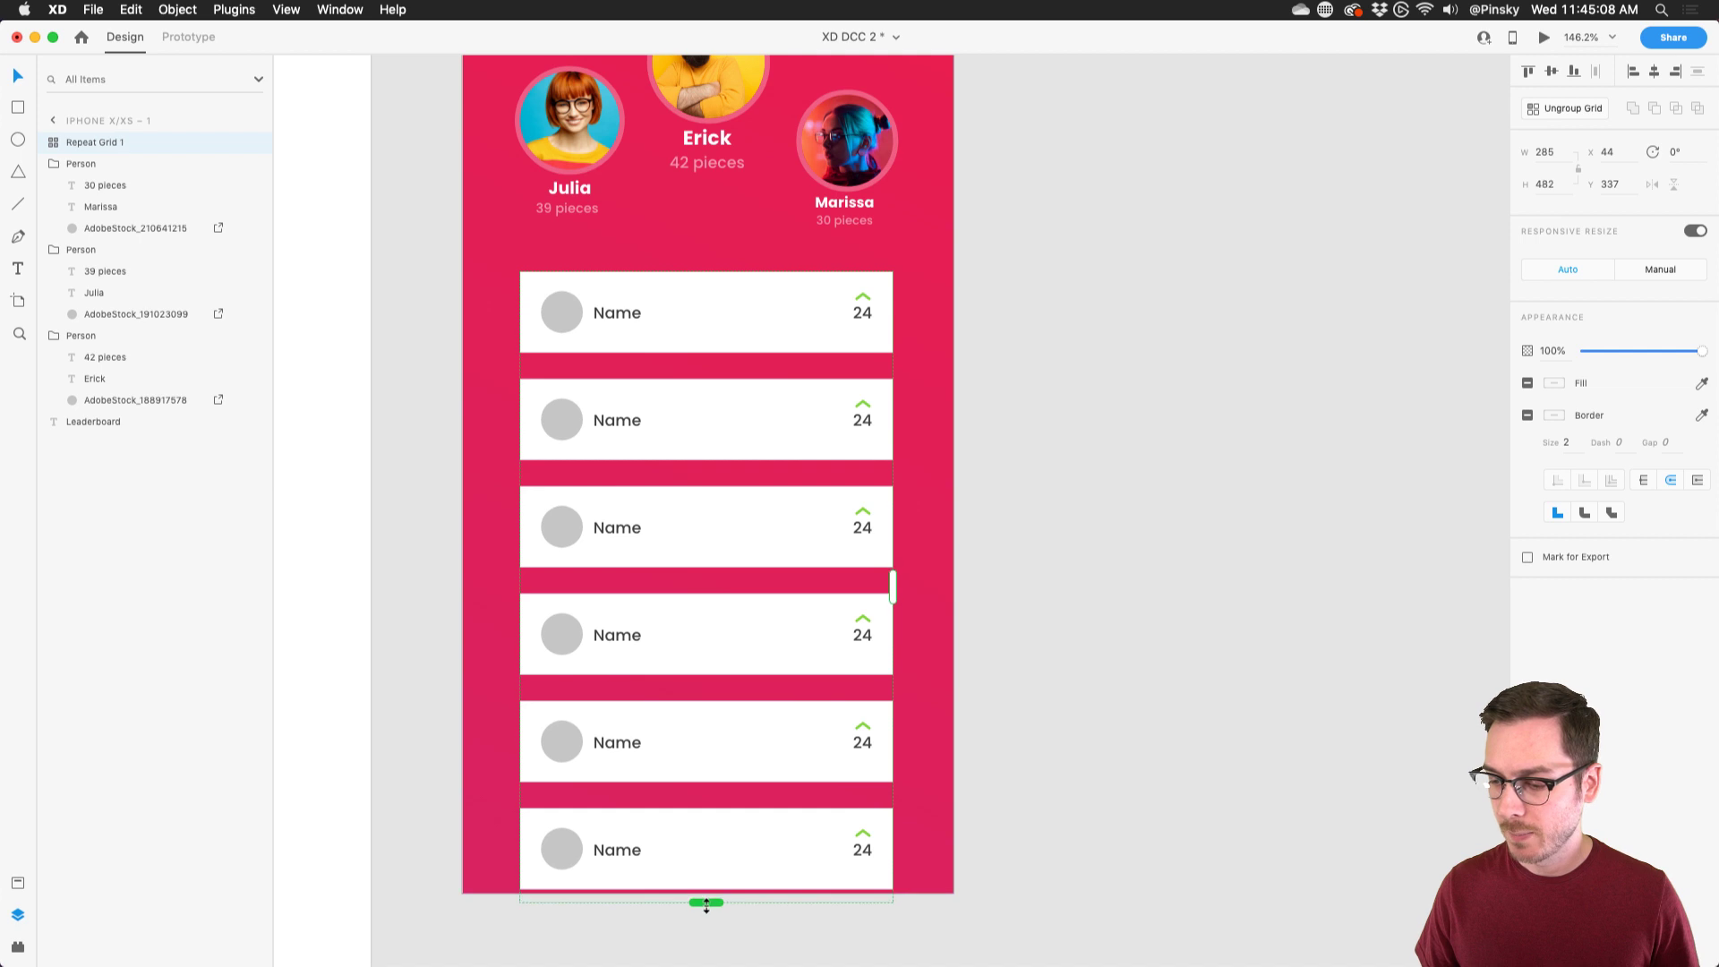
{"action": "mouse_move", "coordinate": [687, 480]}
{"action": "left_mouse_down"}
{"action": "mouse_move", "coordinate": [690, 450]}
{"action": "mouse_move", "coordinate": [690, 465]}
{"action": "left_mouse_up"}
- Try filling the grid's avatar circles with the six portrait images from the Colorful folder
{"action": "scroll", "coordinate": [718, 321], "scroll_direction": "up", "scroll_amount": 5}
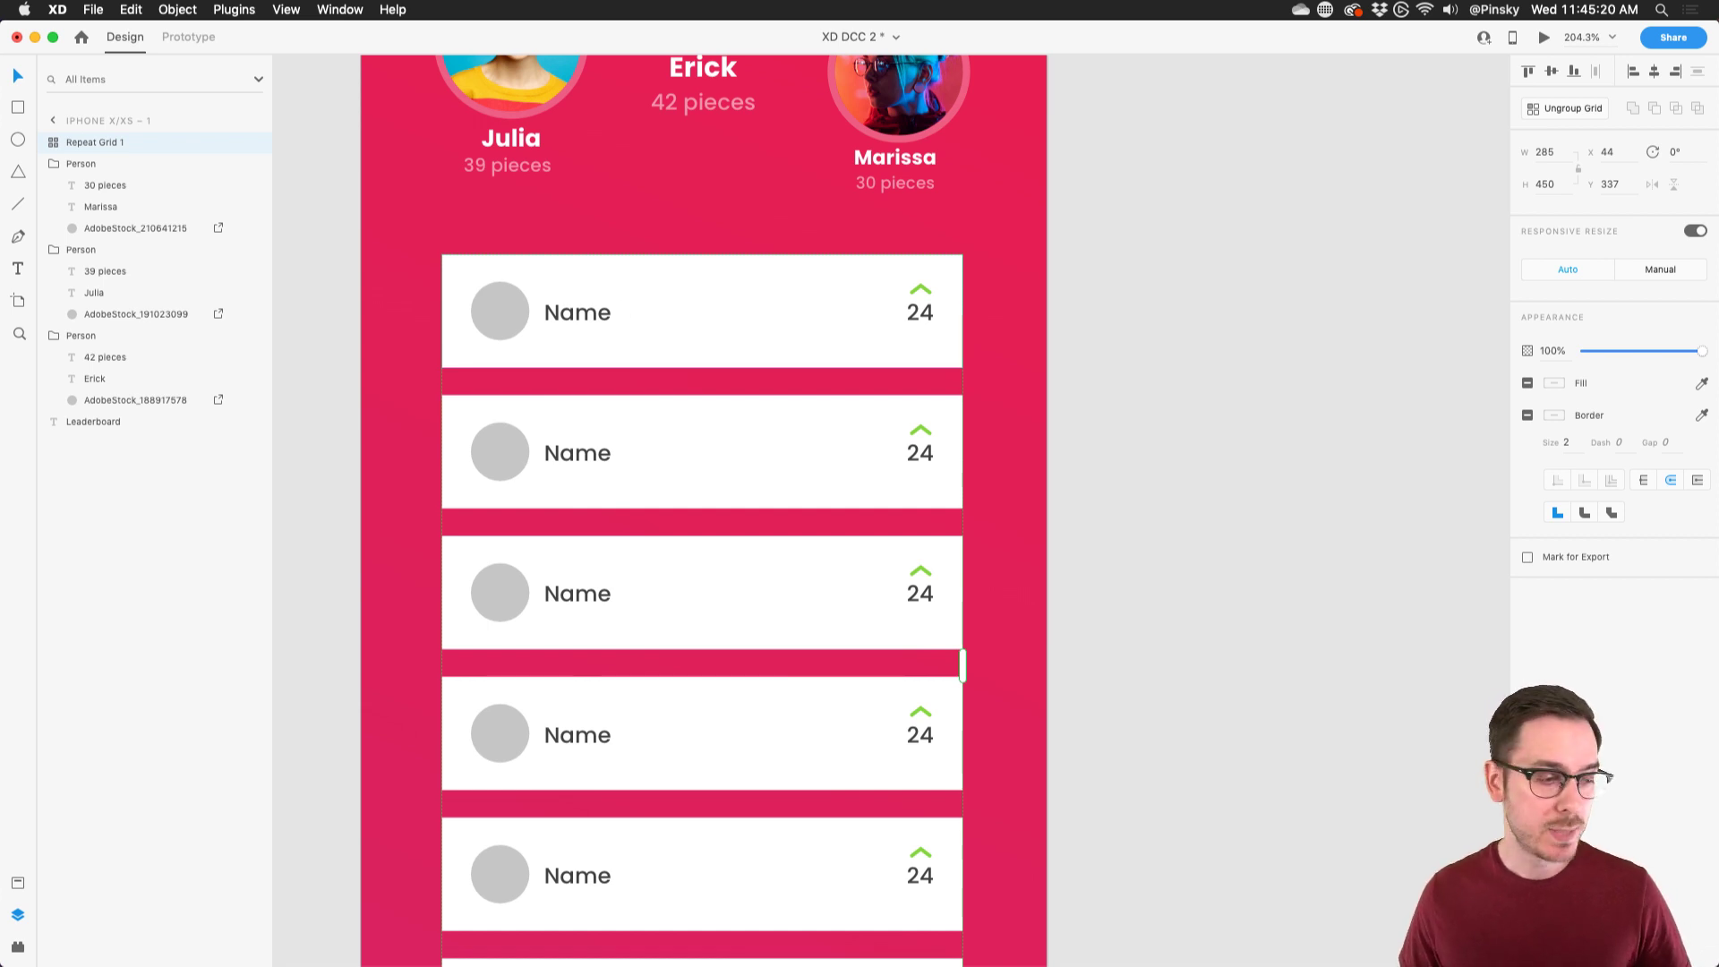
{"action": "key", "text": "super+Tab"}
{"action": "left_click_drag", "start_coordinate": [1287, 649], "coordinate": [492, 301]}
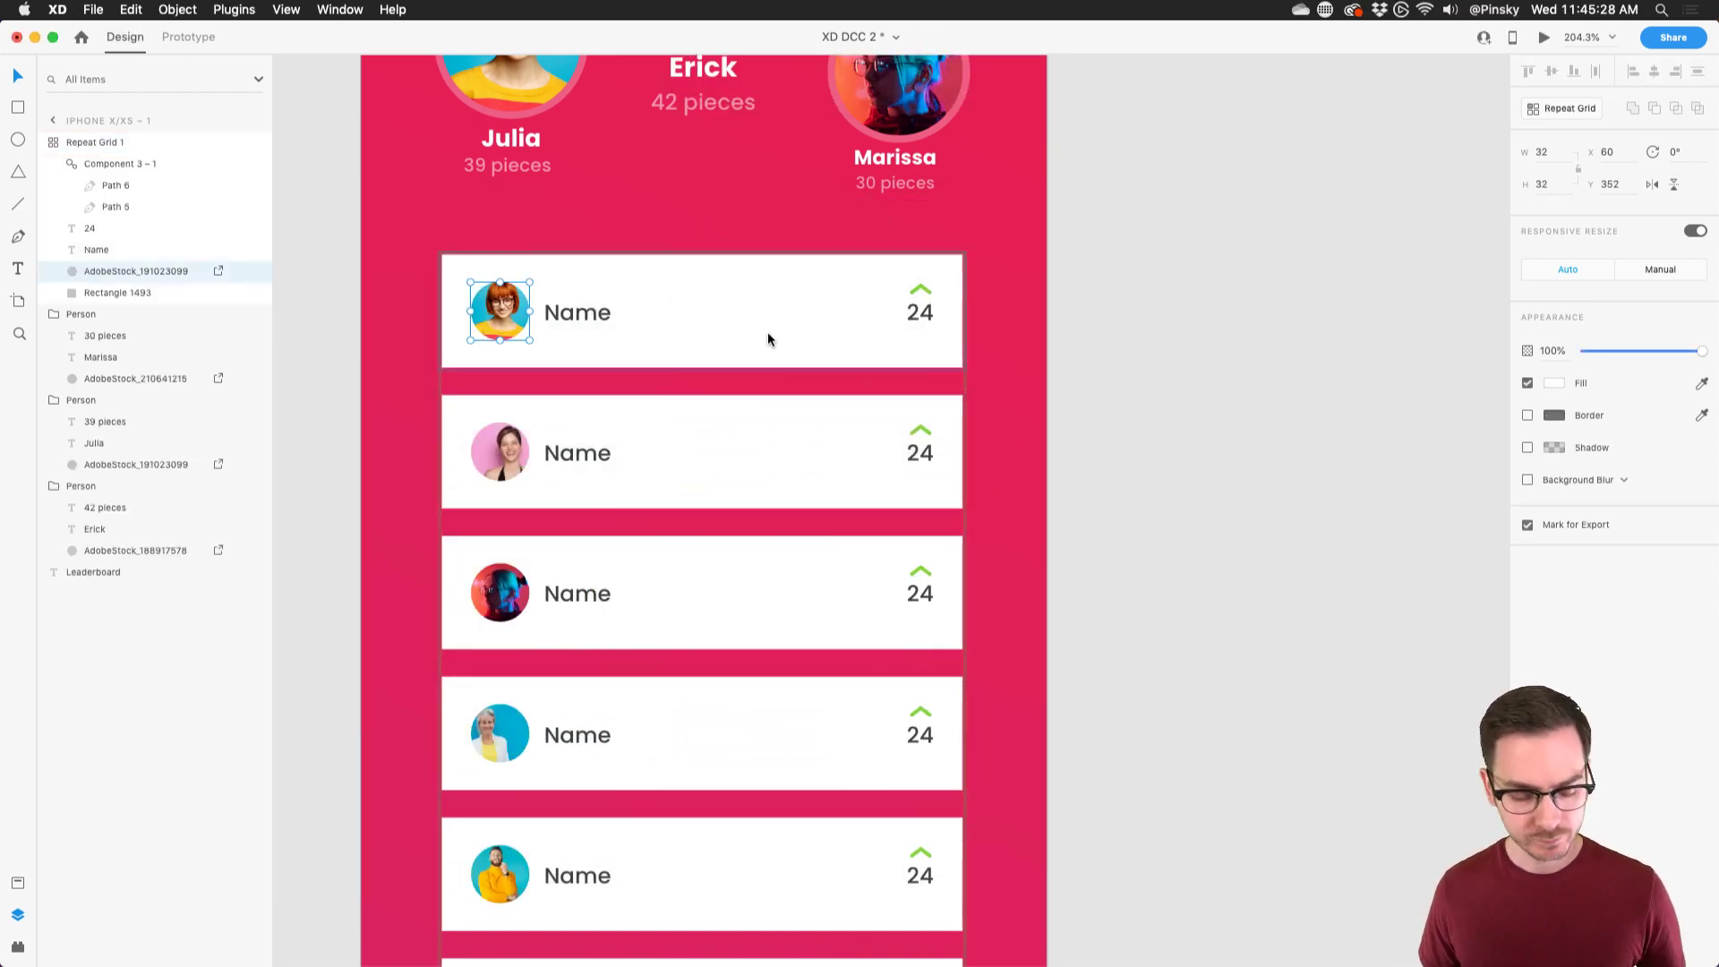
{"action": "key", "text": "super+z"}
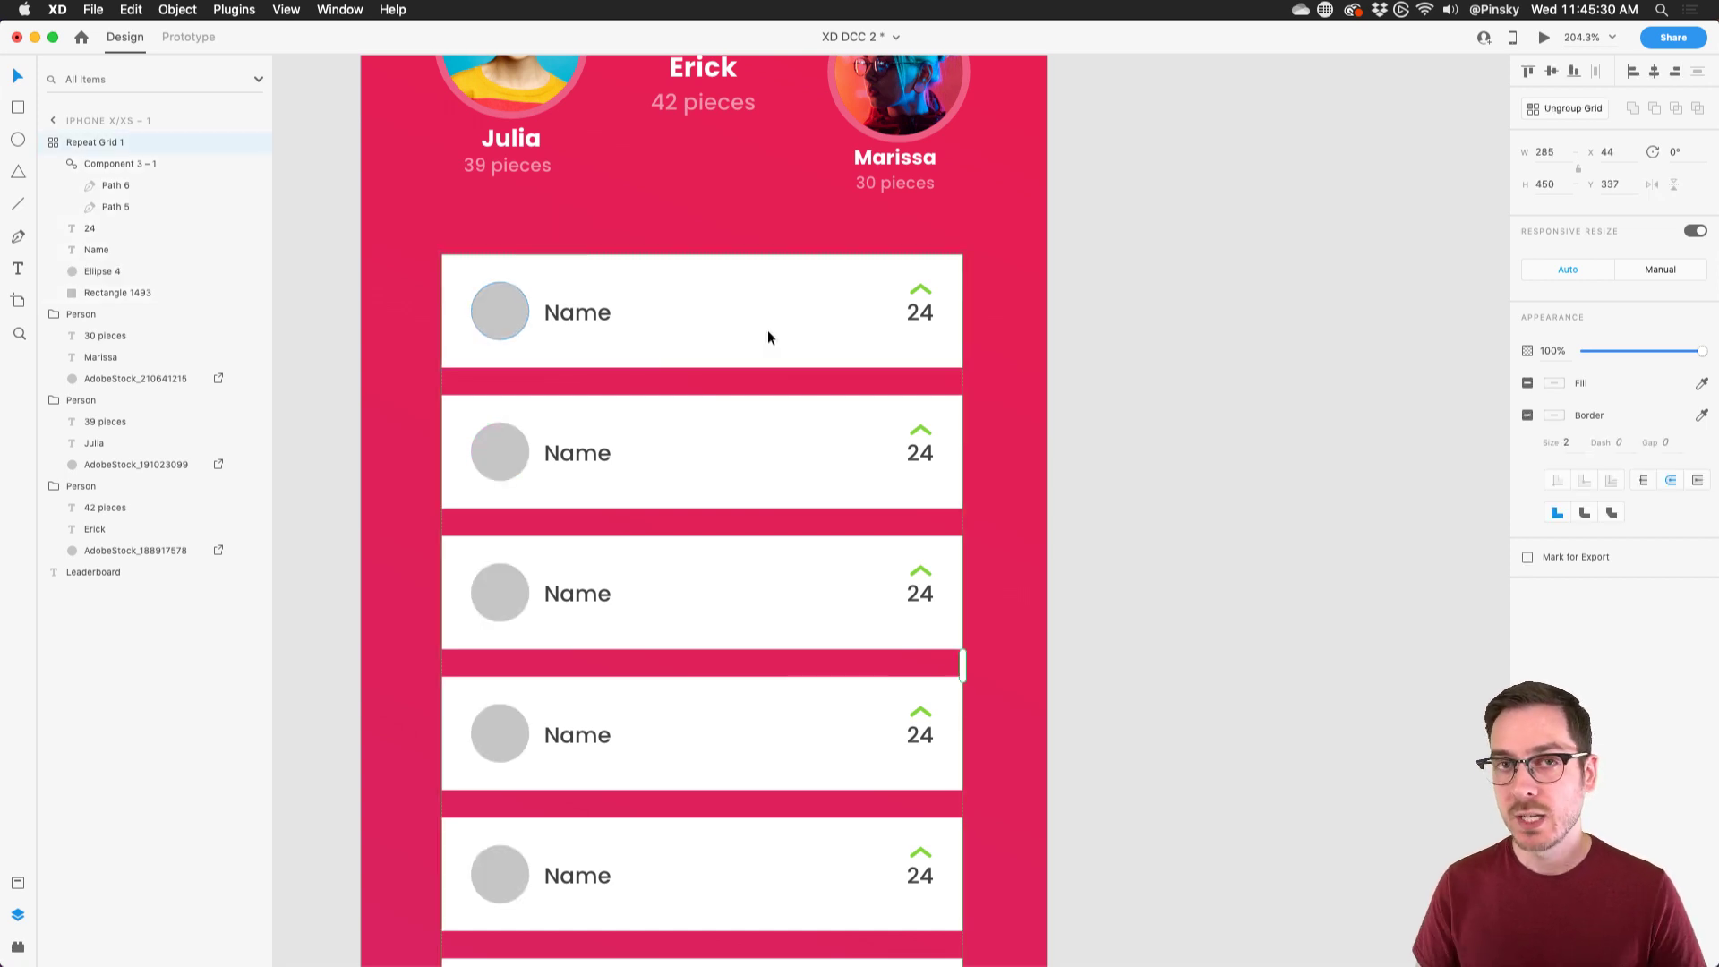
- Fill the grid's avatar circles using the UI Faces plugin with source This Person Does Not Exist and emotion Happiness
{"action": "left_click", "coordinate": [18, 948]}
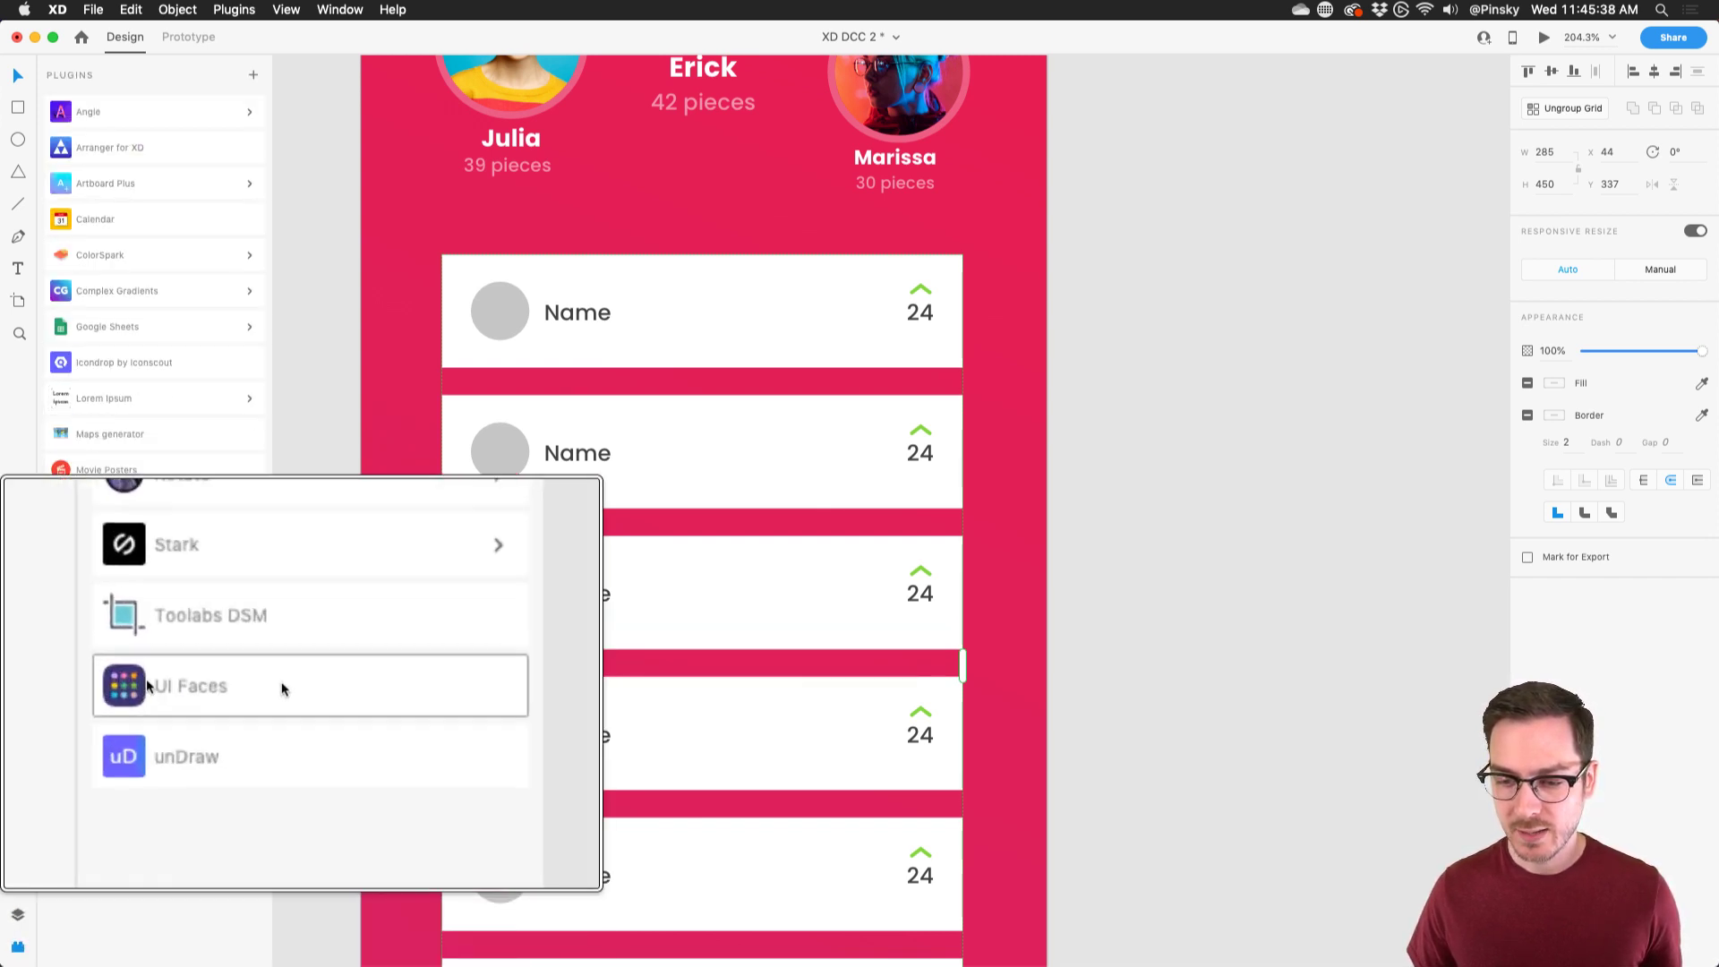
{"action": "left_click", "coordinate": [134, 466]}
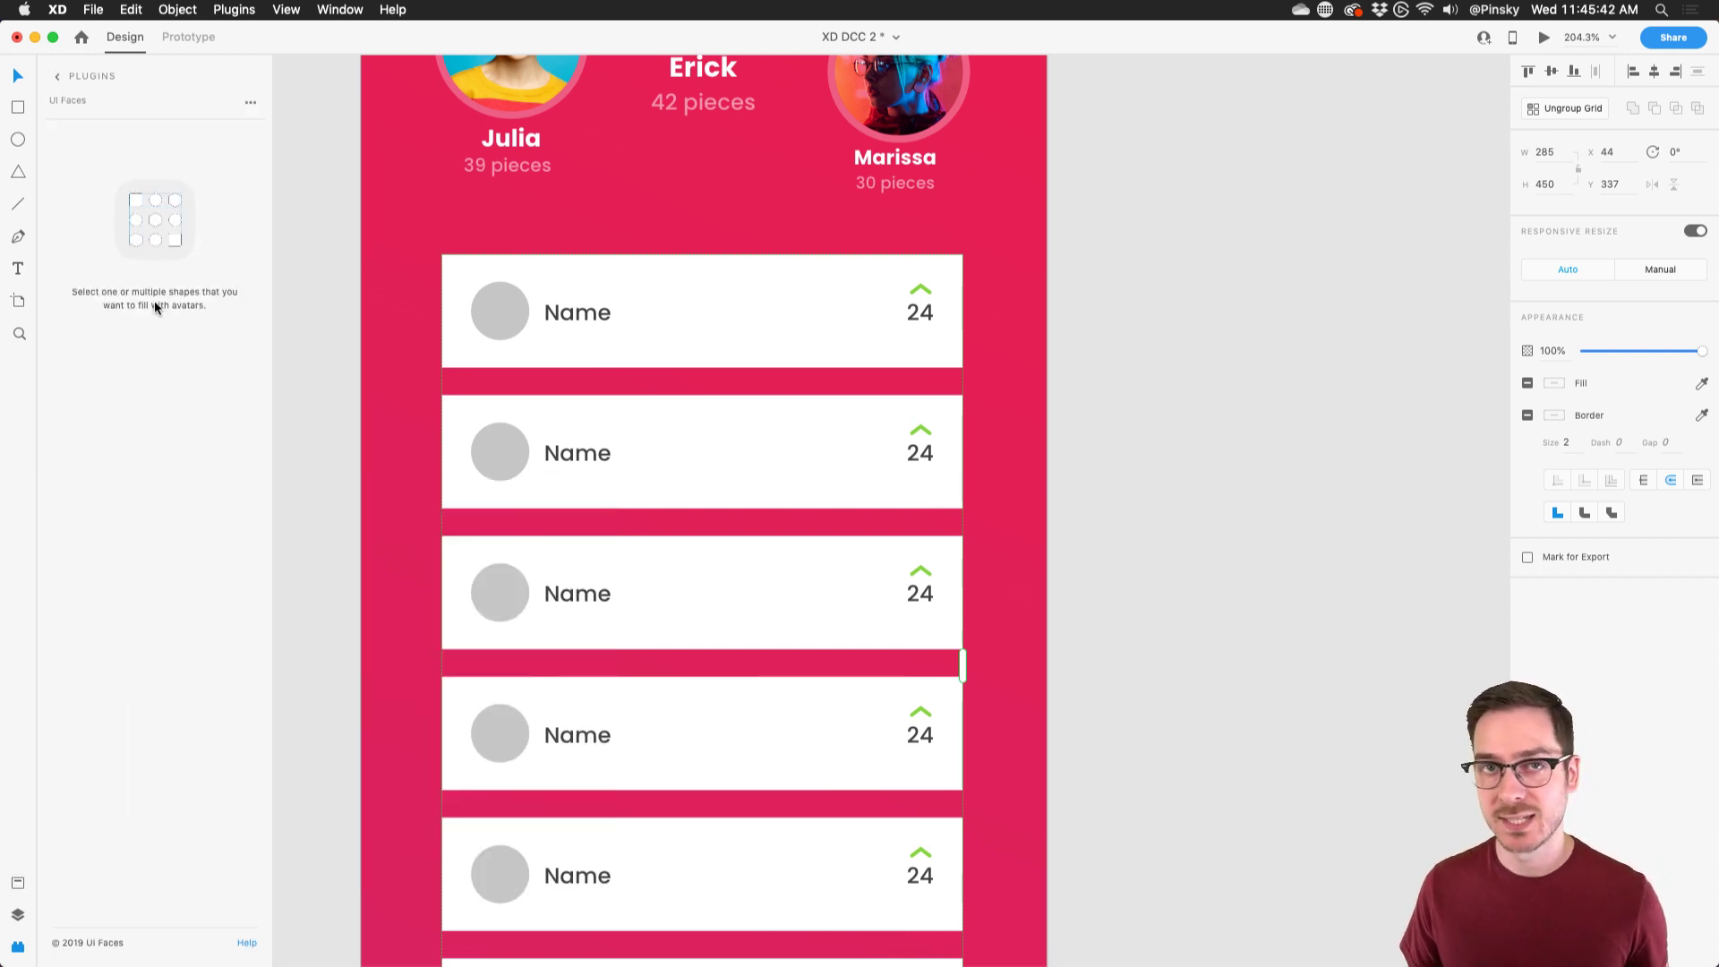
{"action": "double_click", "coordinate": [504, 309]}
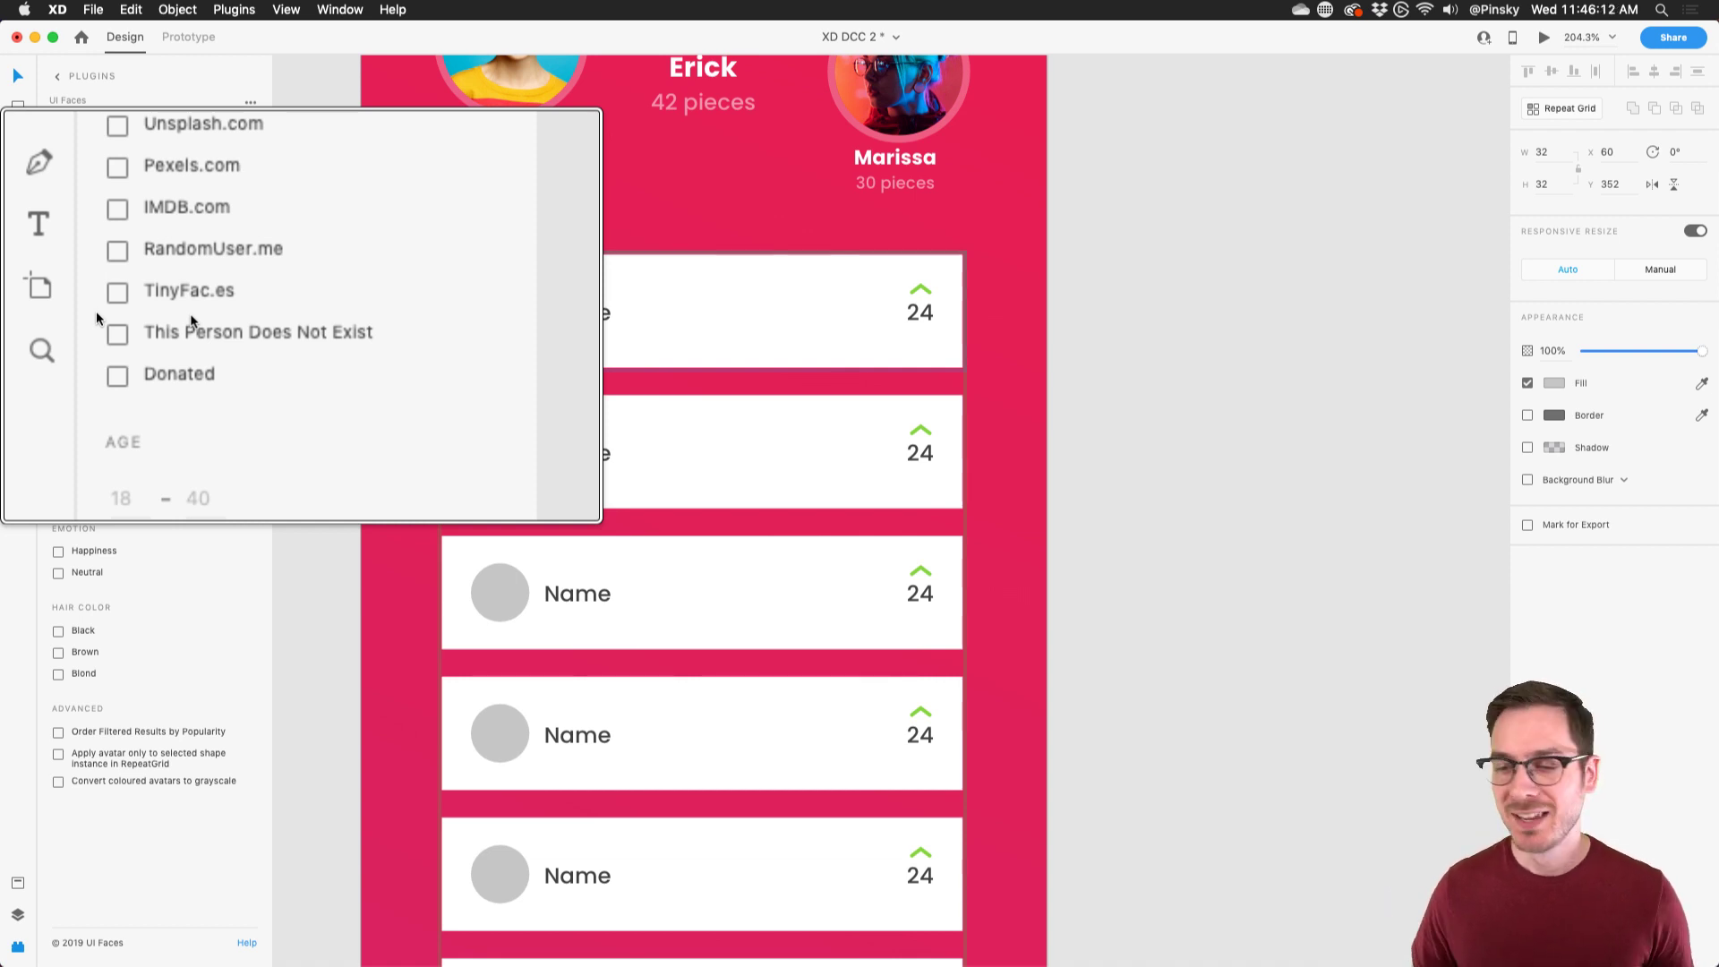
{"action": "left_click", "coordinate": [96, 323]}
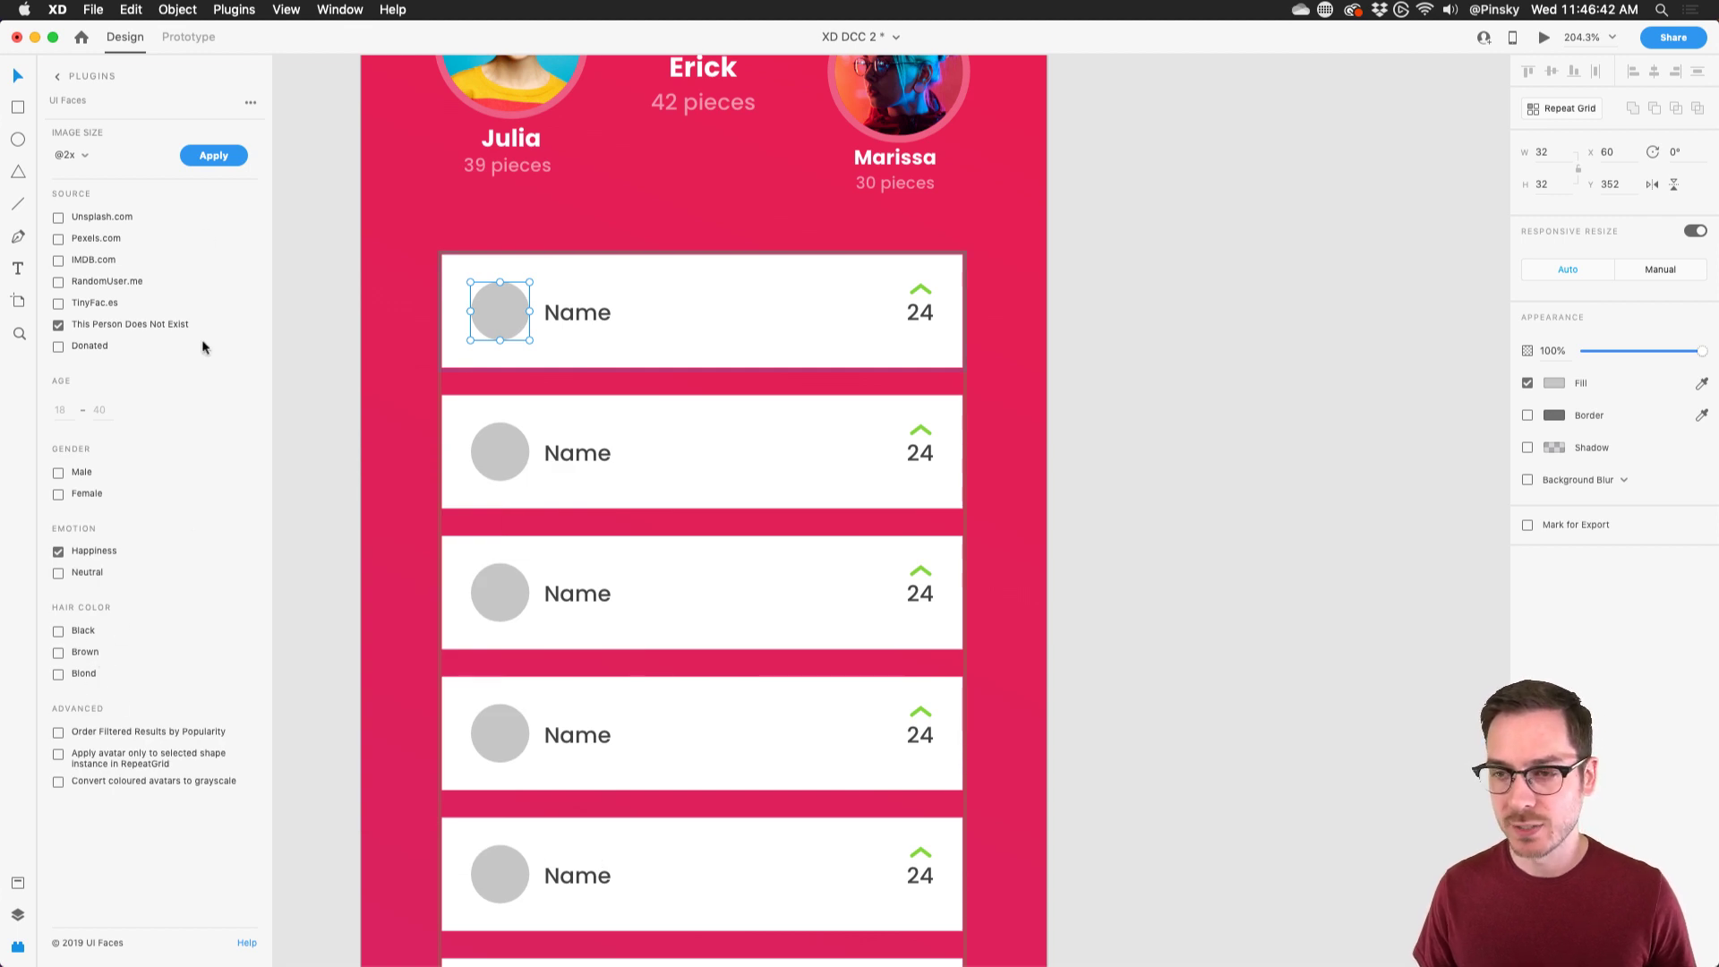
{"action": "left_click", "coordinate": [212, 158]}
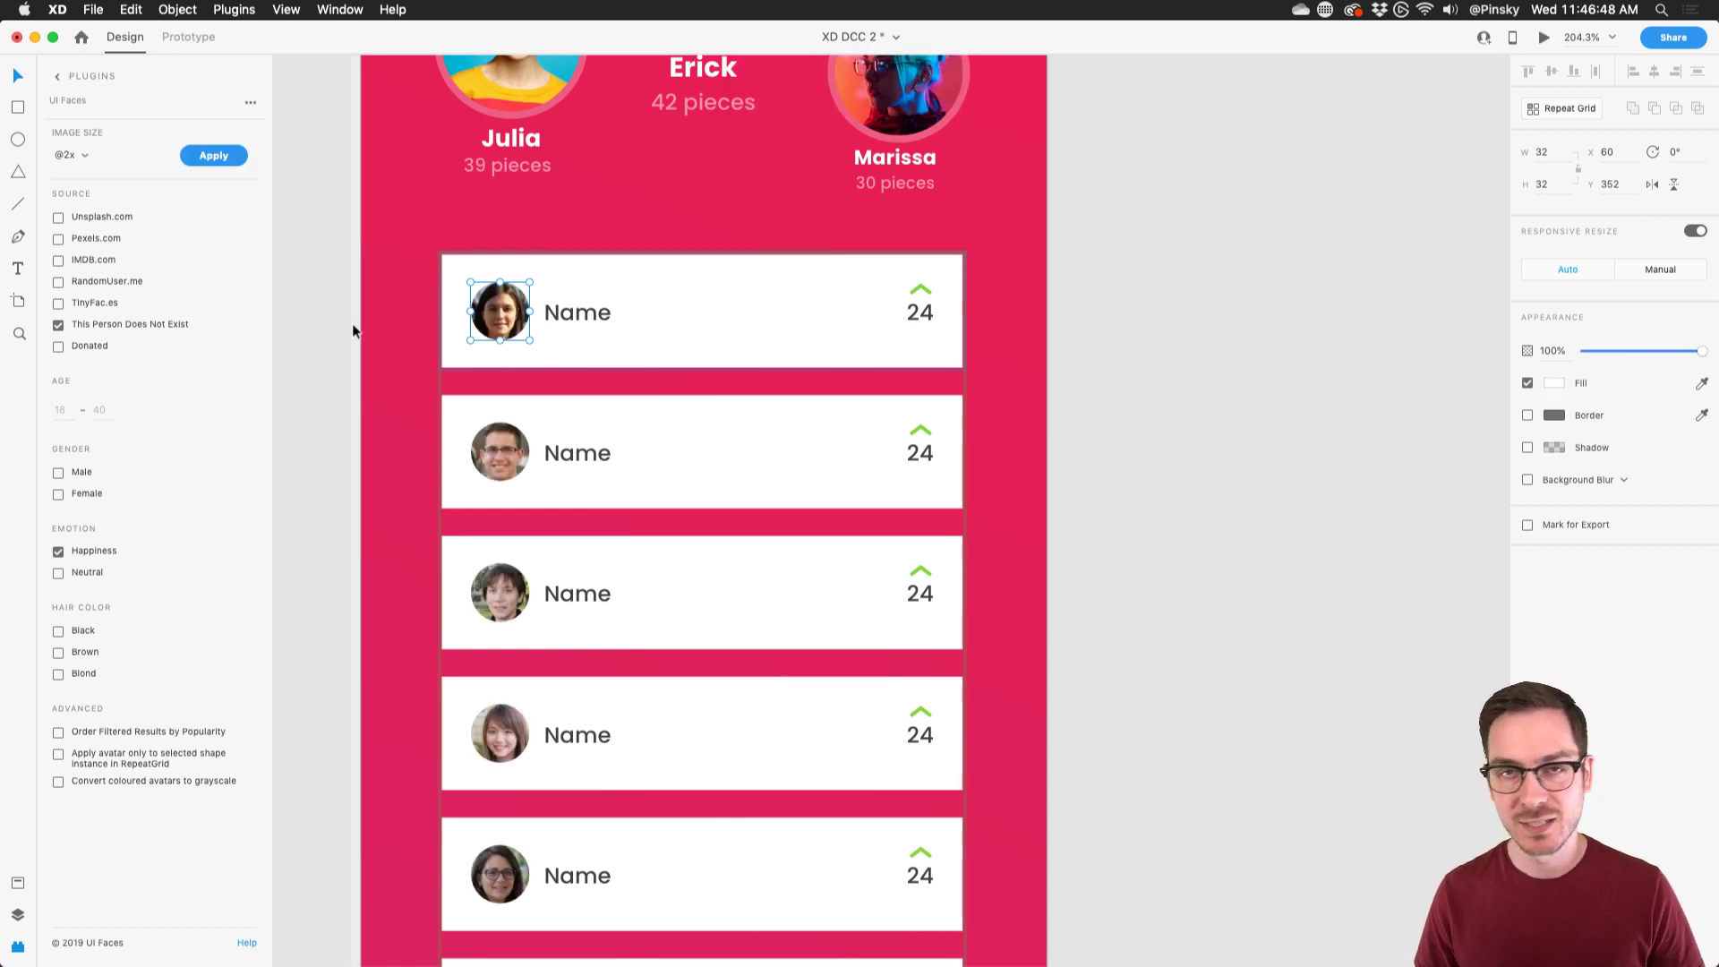
- Examine the face photos in the list's avatar circles up close across all rows
{"action": "scroll", "coordinate": [683, 552], "scroll_direction": "down", "scroll_amount": 5}
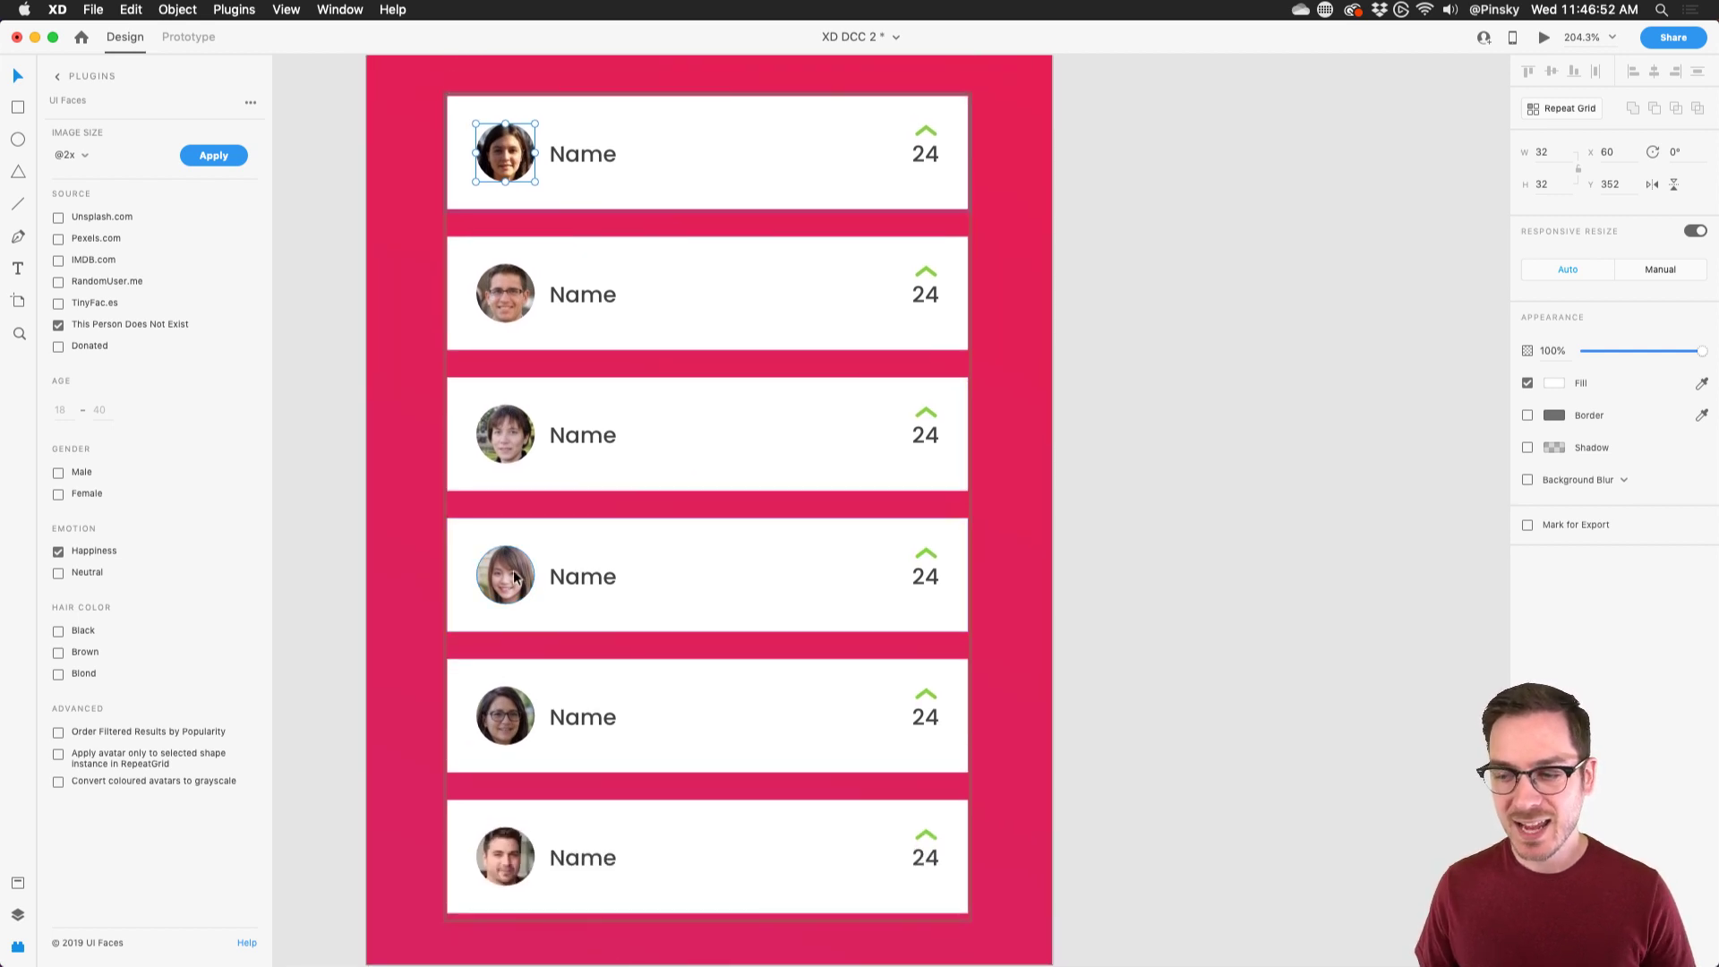
{"action": "scroll", "coordinate": [498, 573], "scroll_direction": "up", "scroll_amount": 6}
{"action": "scroll", "coordinate": [555, 577], "scroll_direction": "down", "scroll_amount": 4}
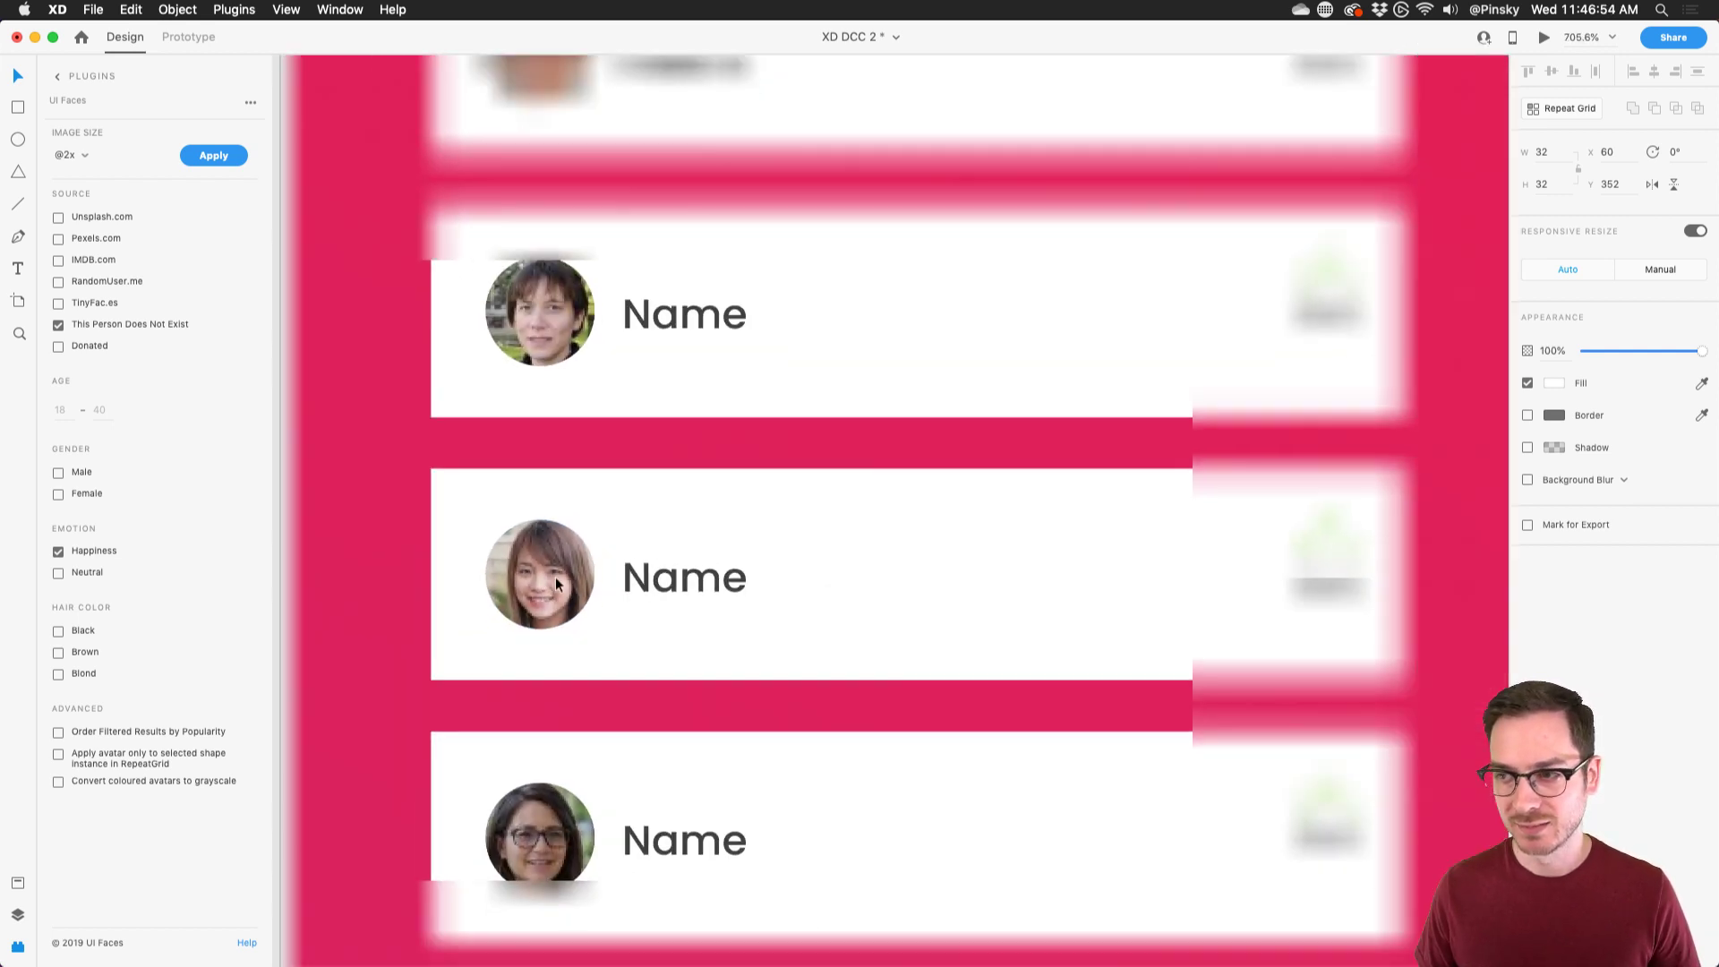
{"action": "scroll", "coordinate": [555, 301], "scroll_direction": "up", "scroll_amount": 2}
{"action": "scroll", "coordinate": [556, 307], "scroll_direction": "up", "scroll_amount": 1}
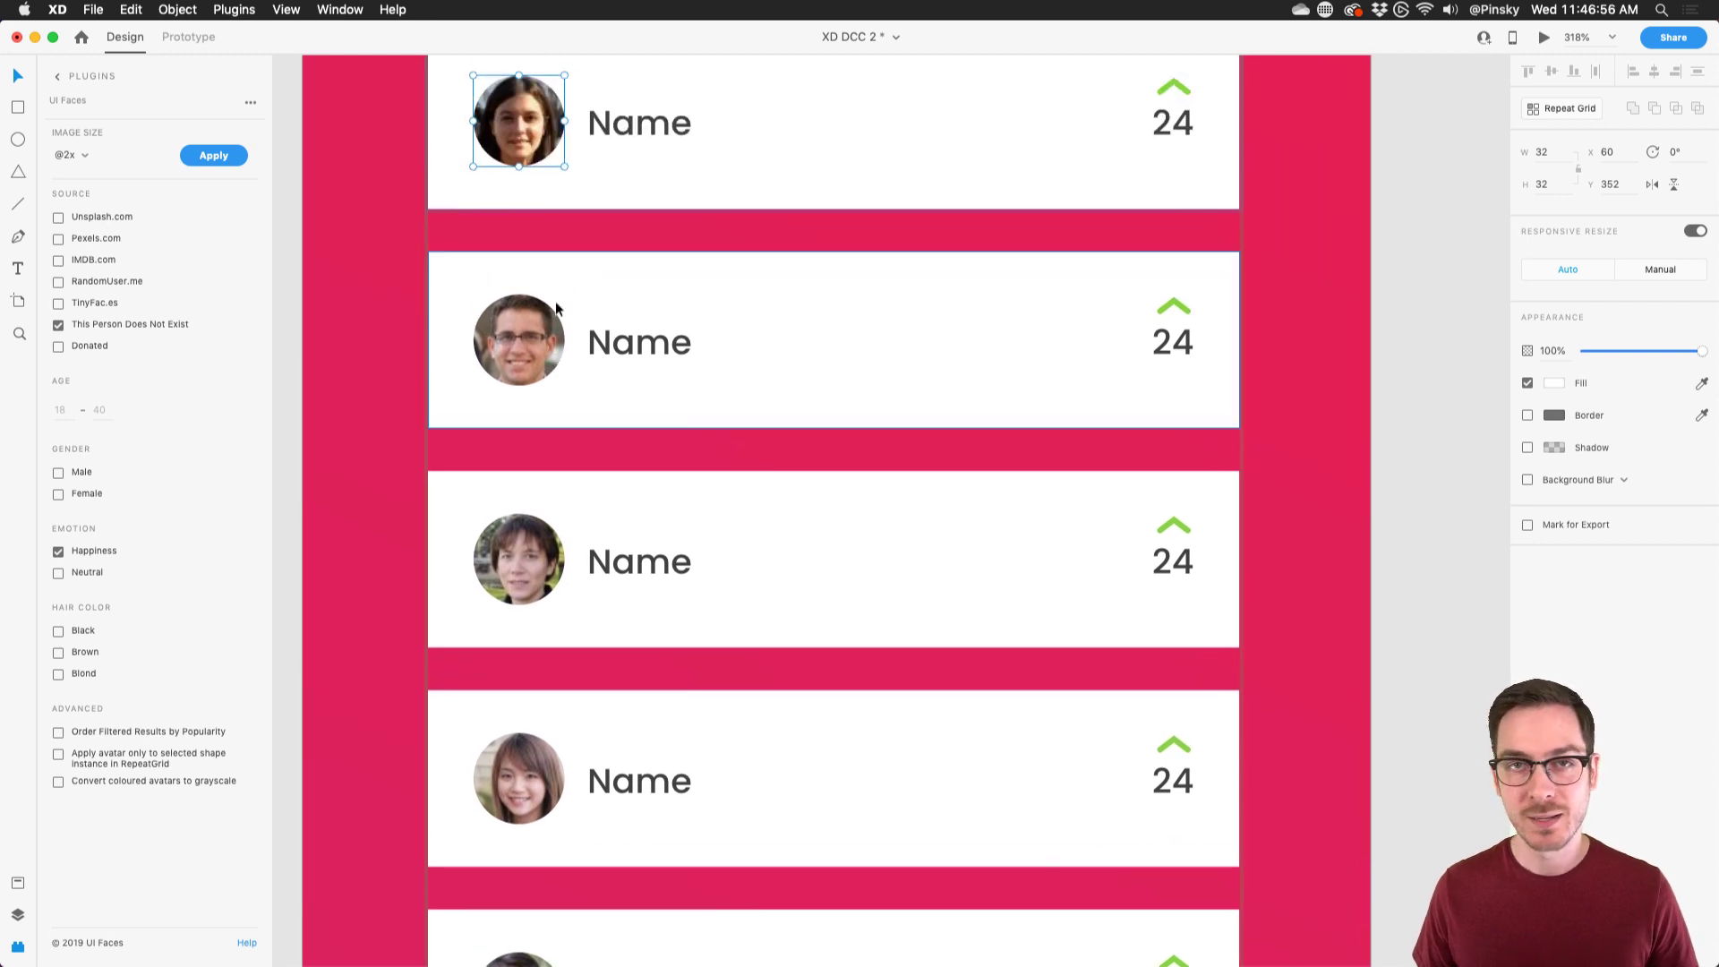
{"action": "scroll", "coordinate": [556, 307], "scroll_direction": "up", "scroll_amount": 2}
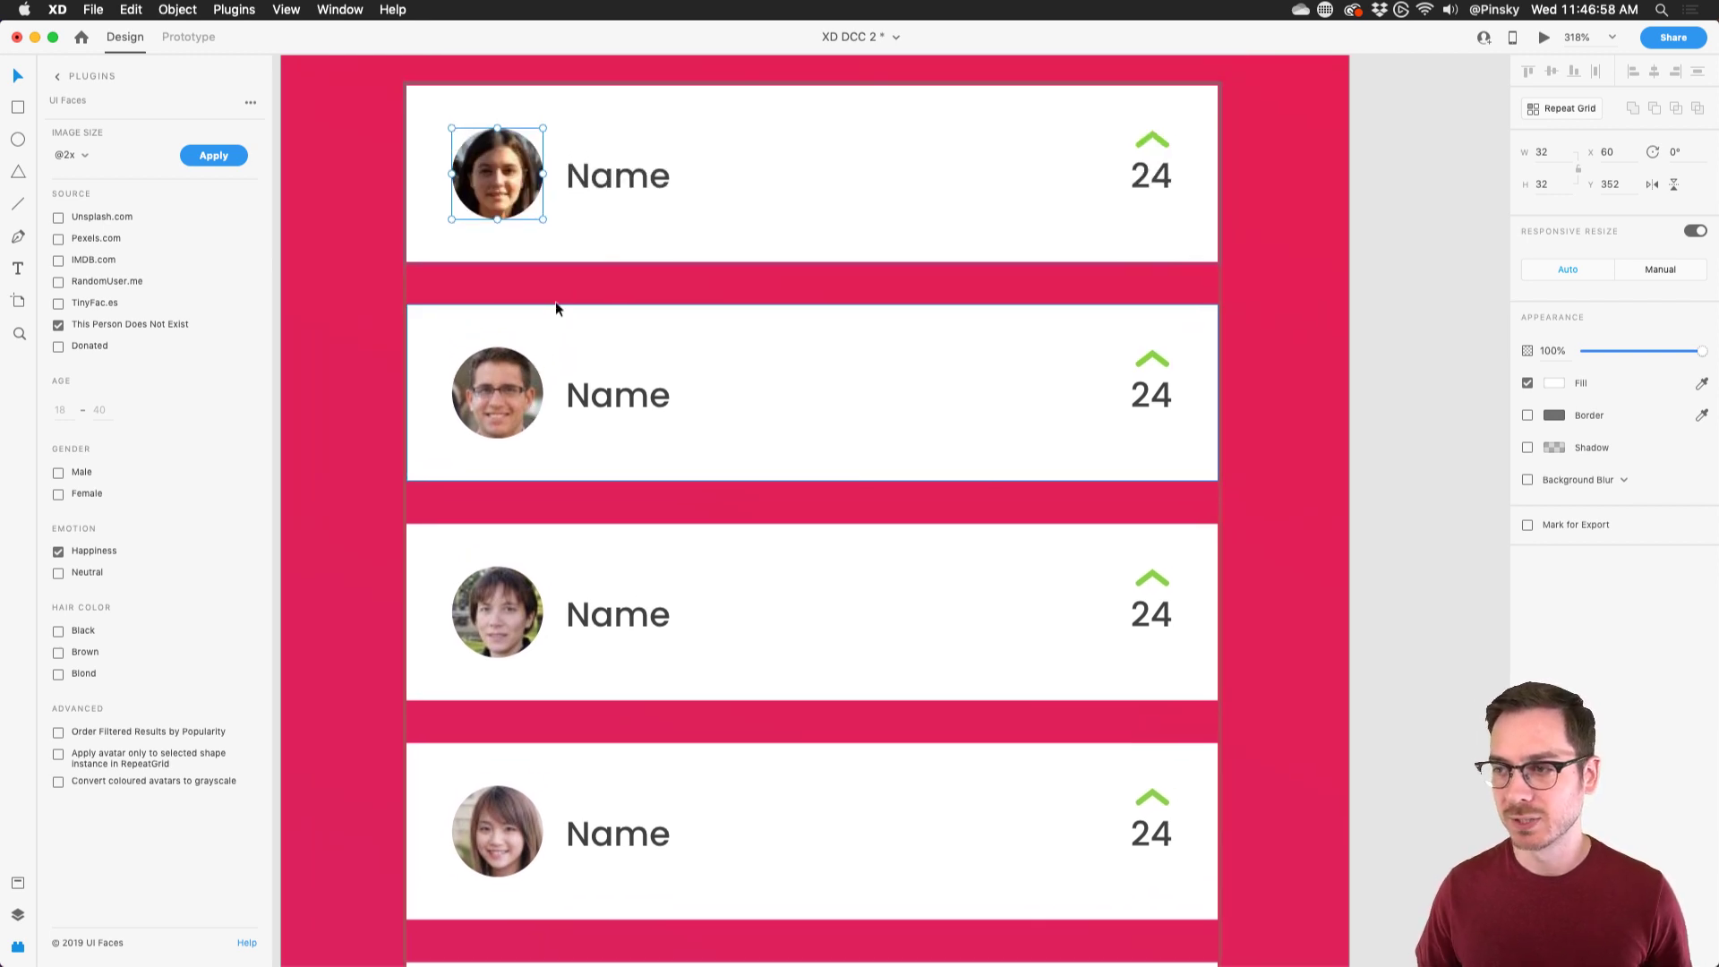
{"action": "scroll", "coordinate": [556, 307], "scroll_direction": "down", "scroll_amount": 6}
{"action": "scroll", "coordinate": [555, 309], "scroll_direction": "up", "scroll_amount": 10}
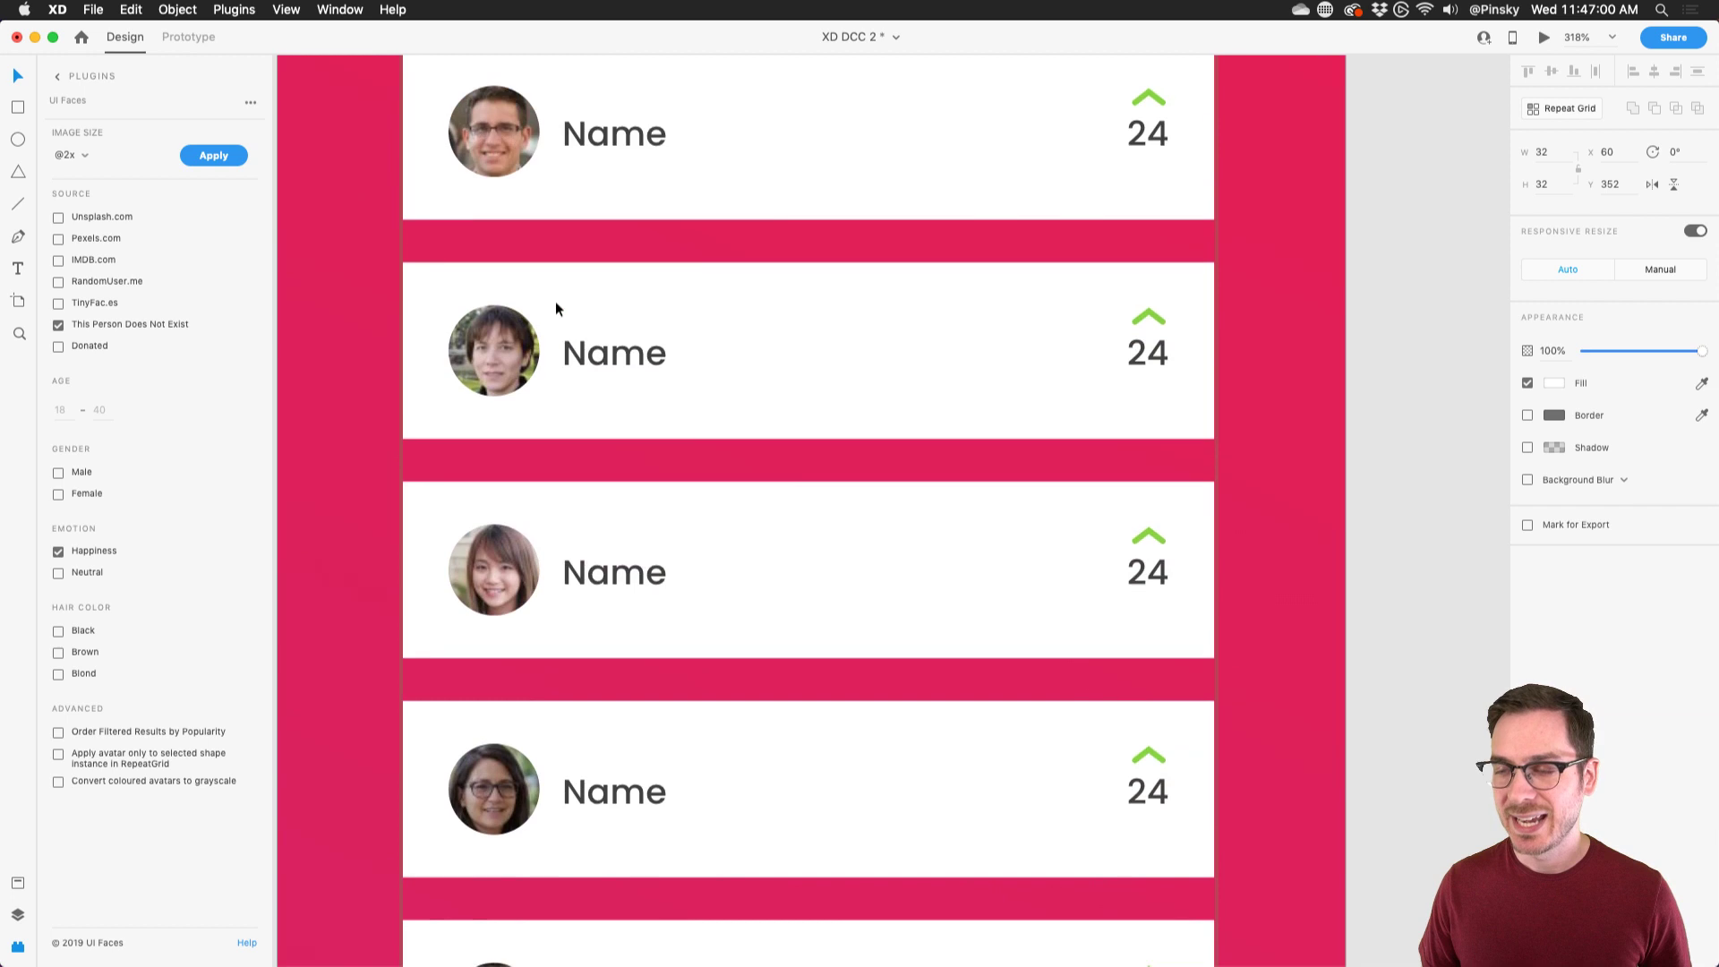
{"action": "scroll", "coordinate": [573, 231], "scroll_direction": "up", "scroll_amount": 1}
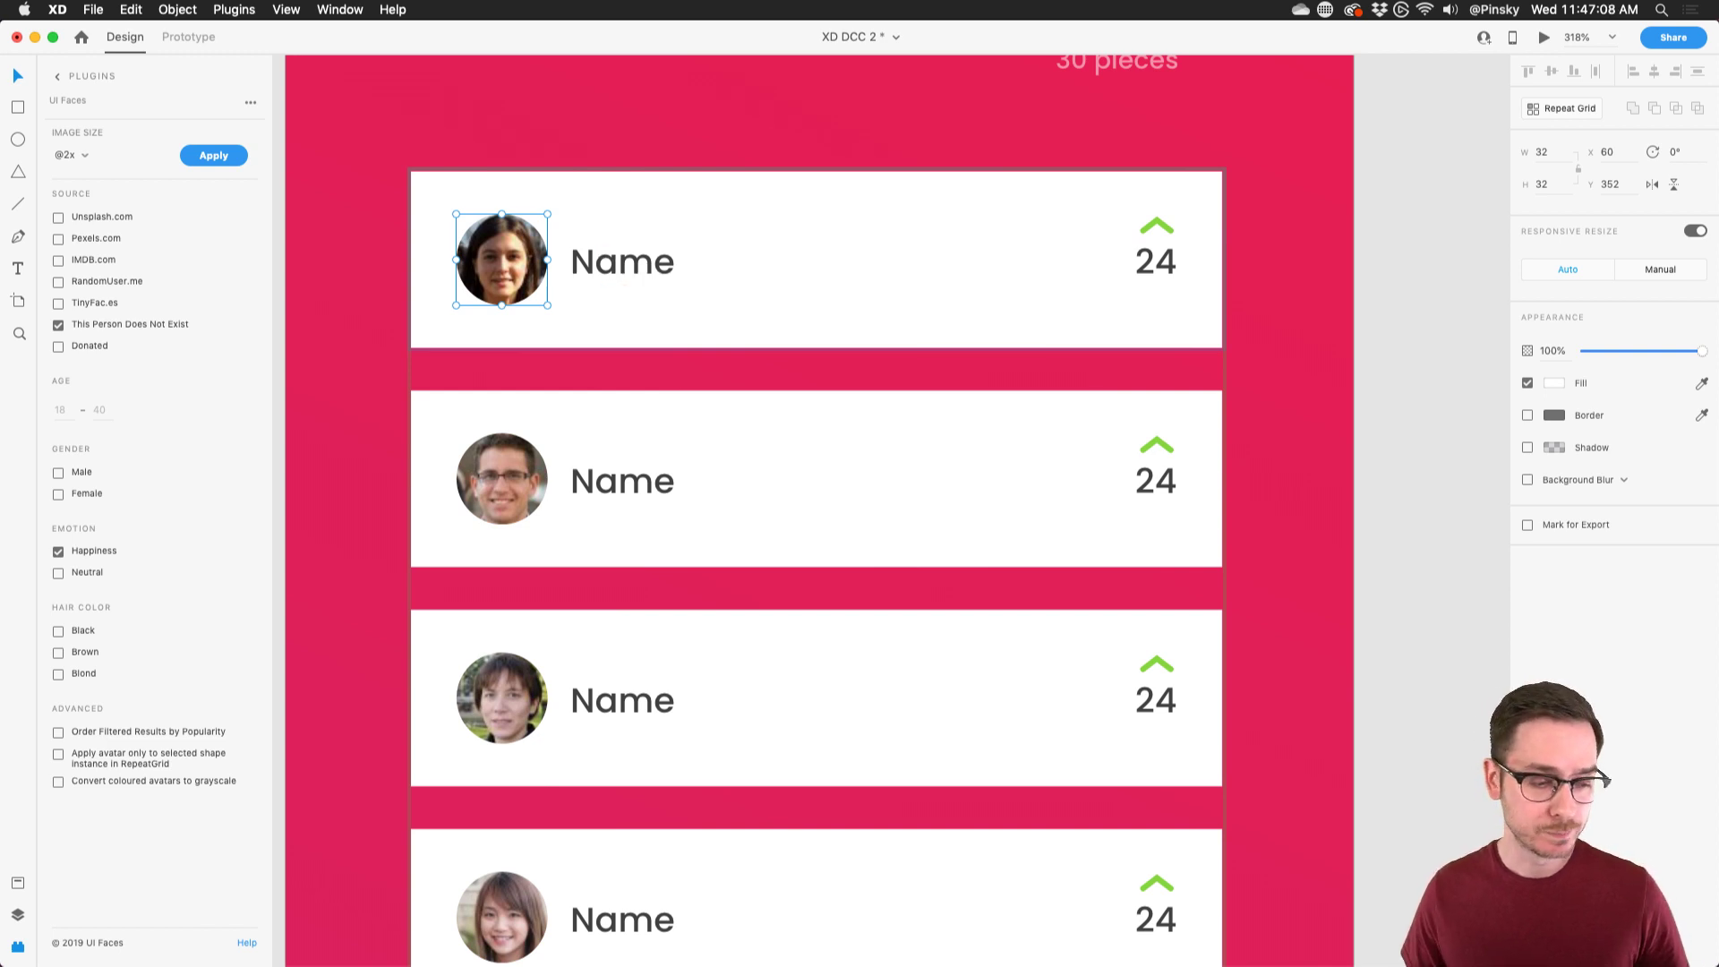
- Switch to Chrome and review the sample text data types offered for Repeat Grid on repeatgrid.com
{"action": "key", "text": "super+Tab"}
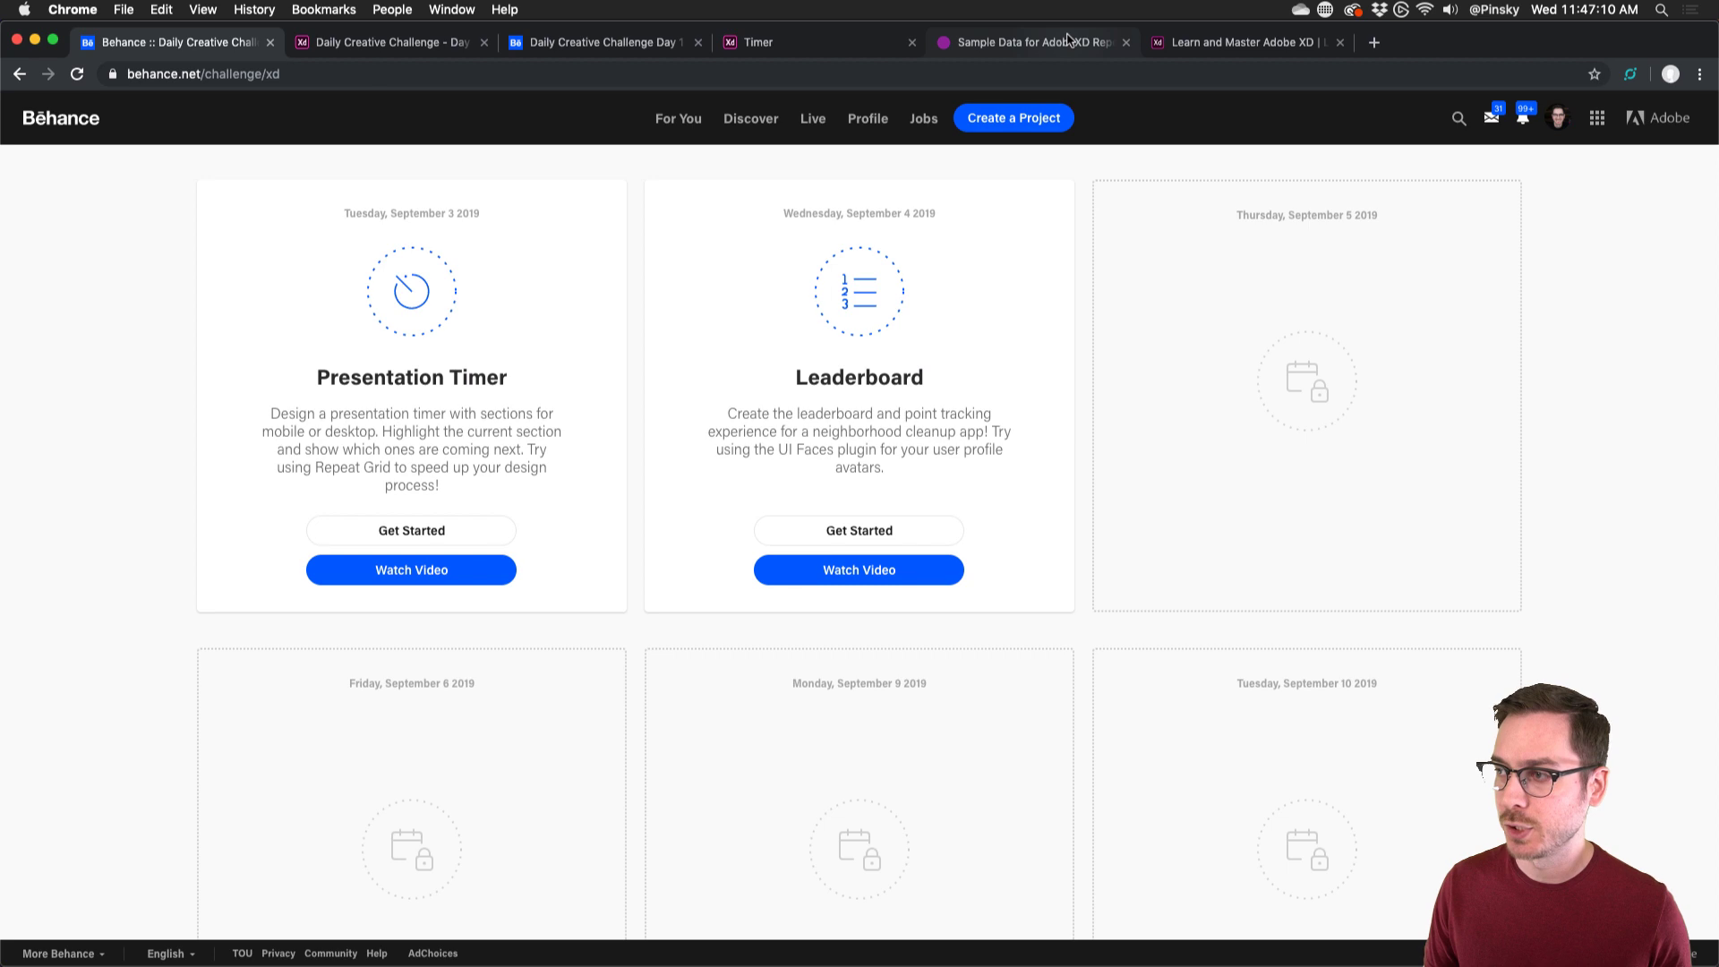
{"action": "left_click", "coordinate": [1052, 42]}
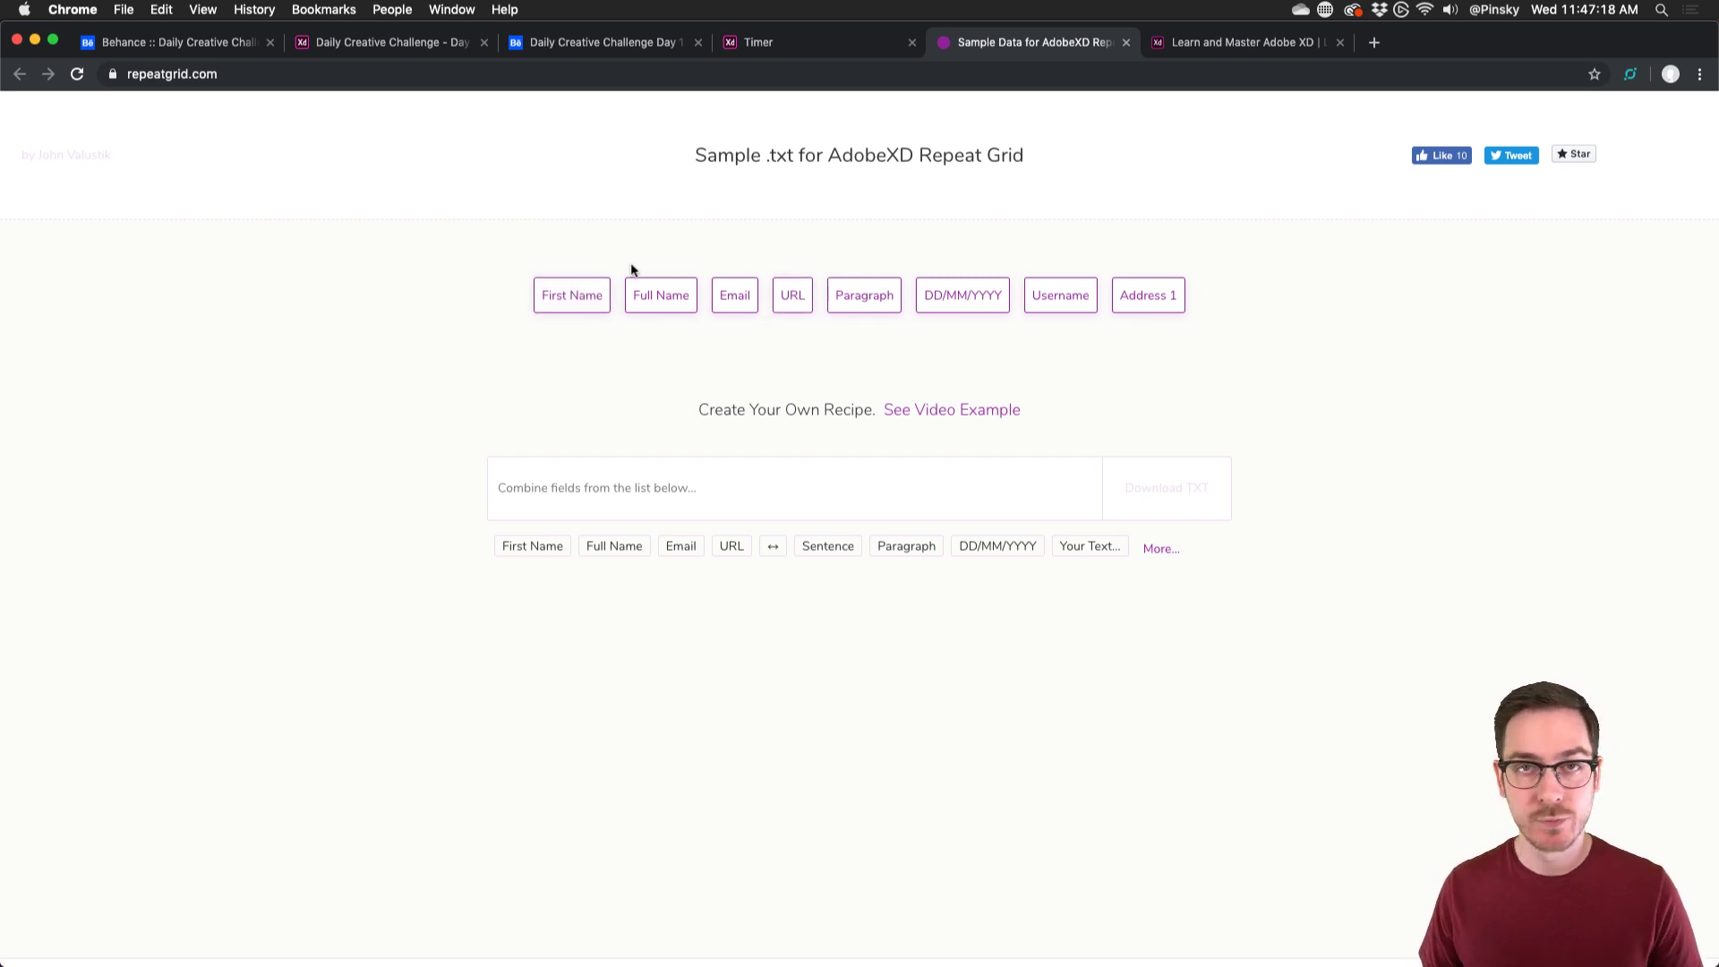
{"action": "mouse_move", "coordinate": [566, 307]}
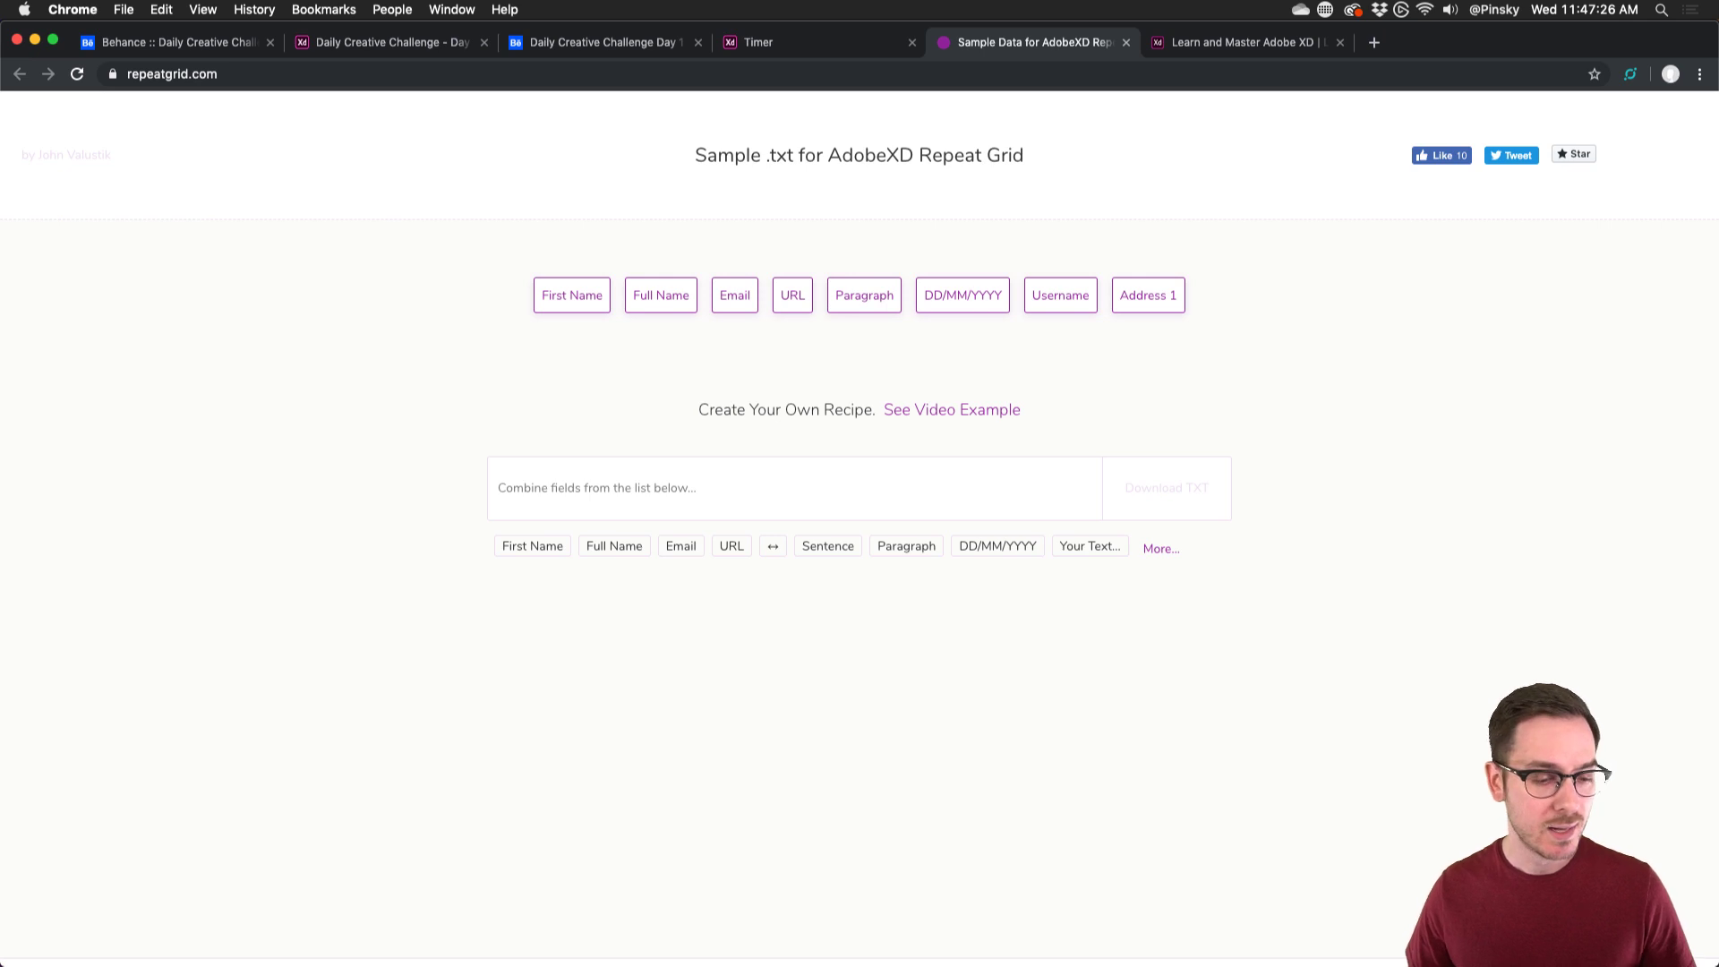
- Switch to Finder's Data folder and apply first_name.txt to the Name text in the Repeat Grid
{"action": "key", "text": "super+Tab"}
{"action": "key", "text": "super+Tab"}
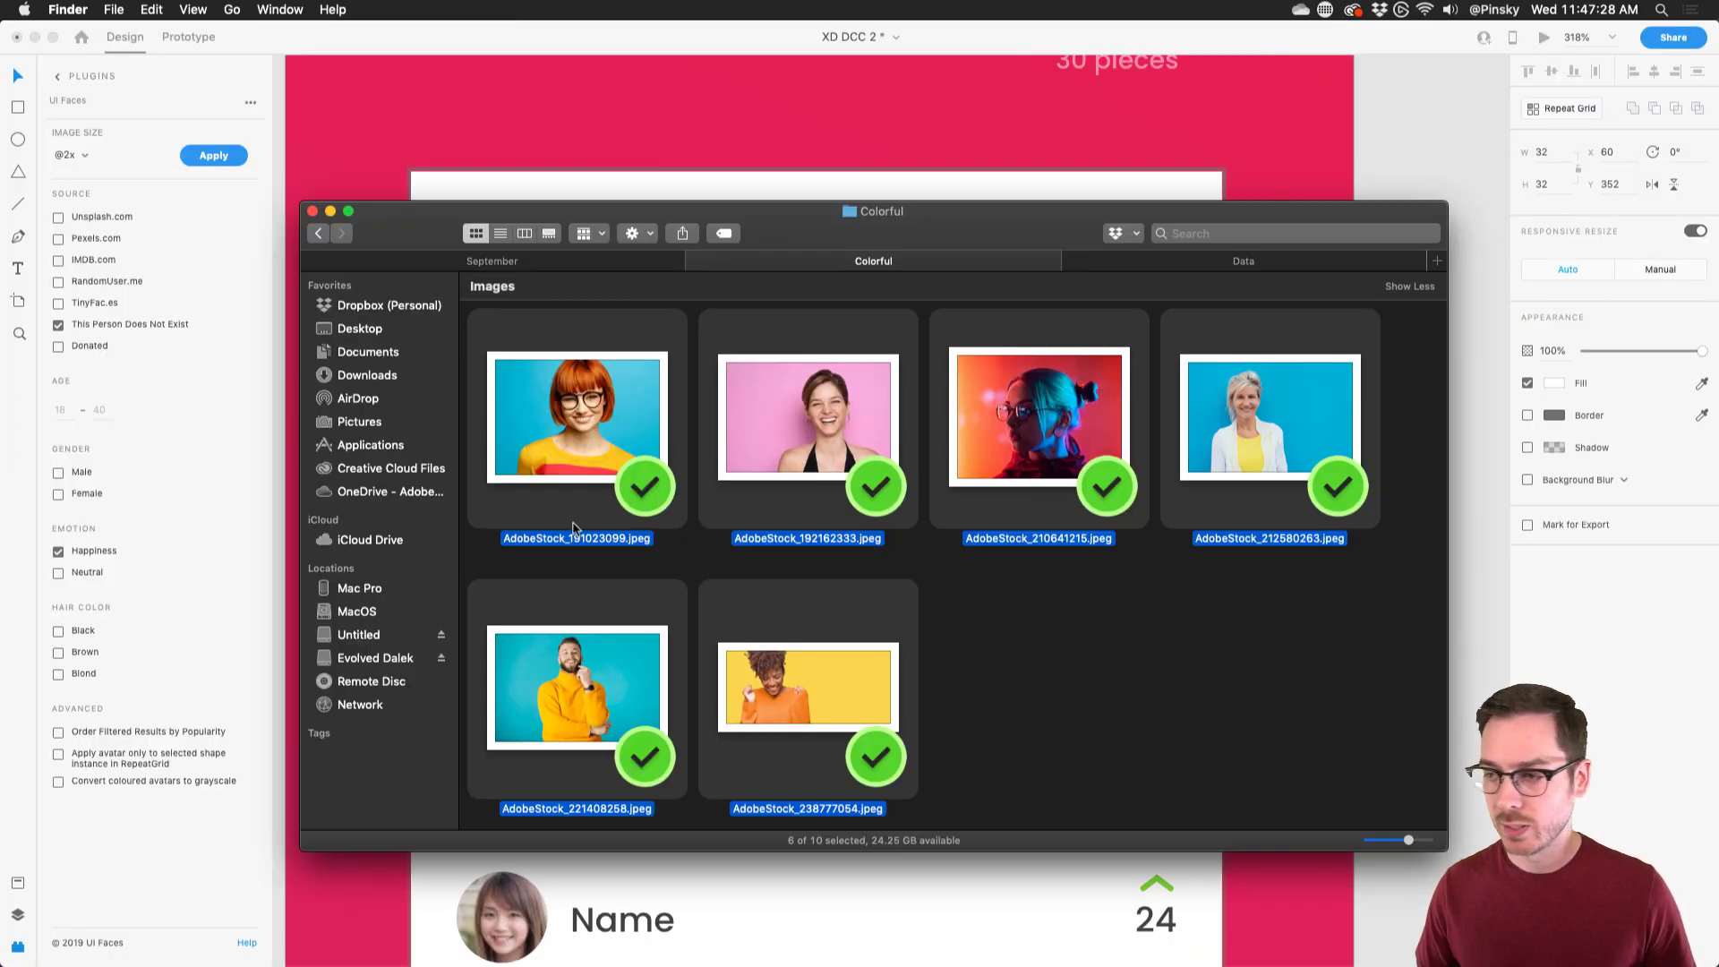
{"action": "left_click", "coordinate": [1217, 263]}
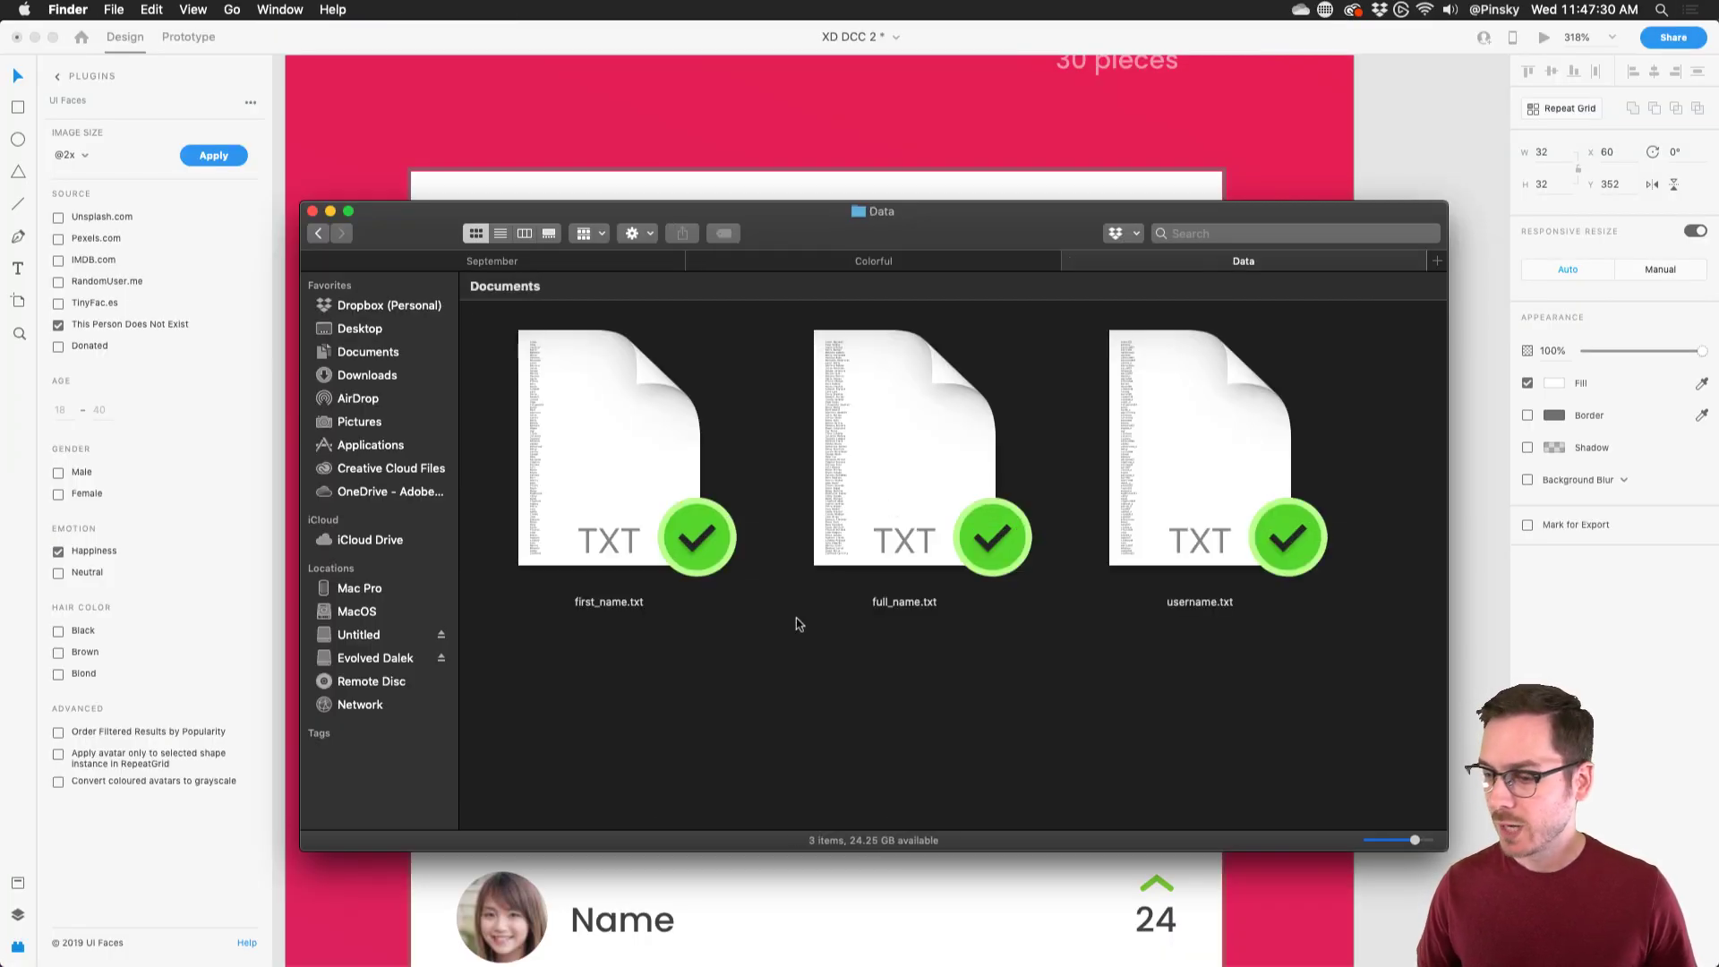
{"action": "left_click", "coordinate": [550, 444]}
{"action": "left_click", "coordinate": [935, 445]}
{"action": "left_click", "coordinate": [1198, 465]}
{"action": "left_click", "coordinate": [1050, 646]}
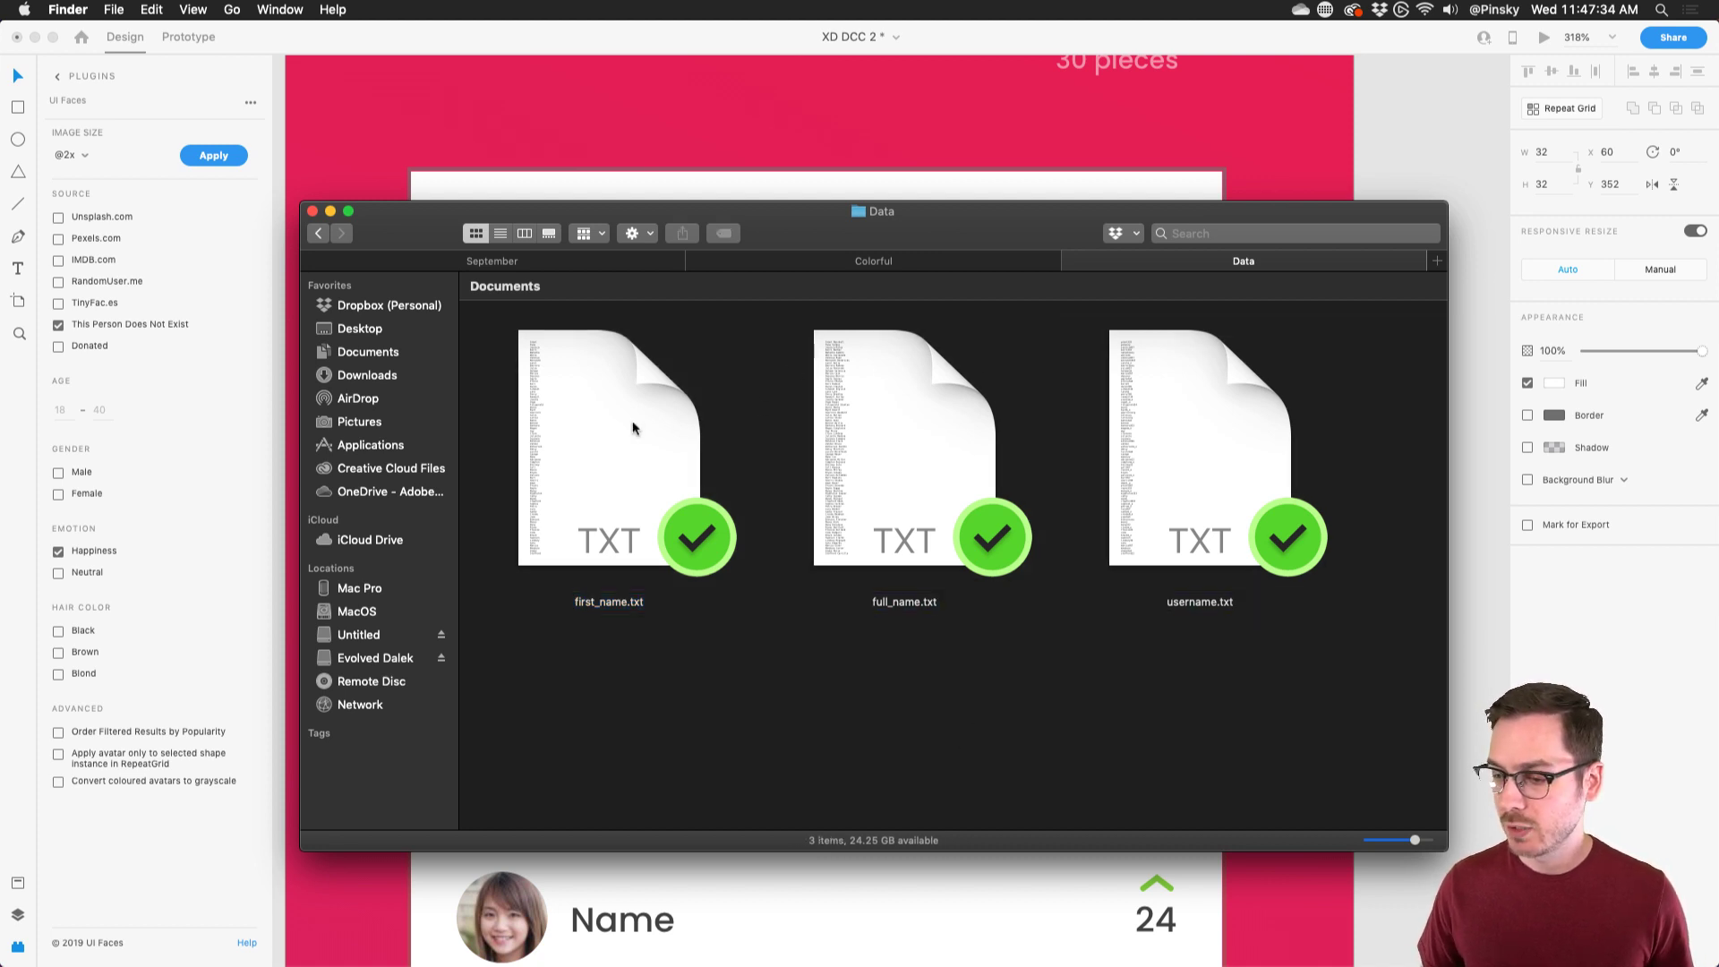
{"action": "left_click_drag", "start_coordinate": [577, 419], "coordinate": [600, 260]}
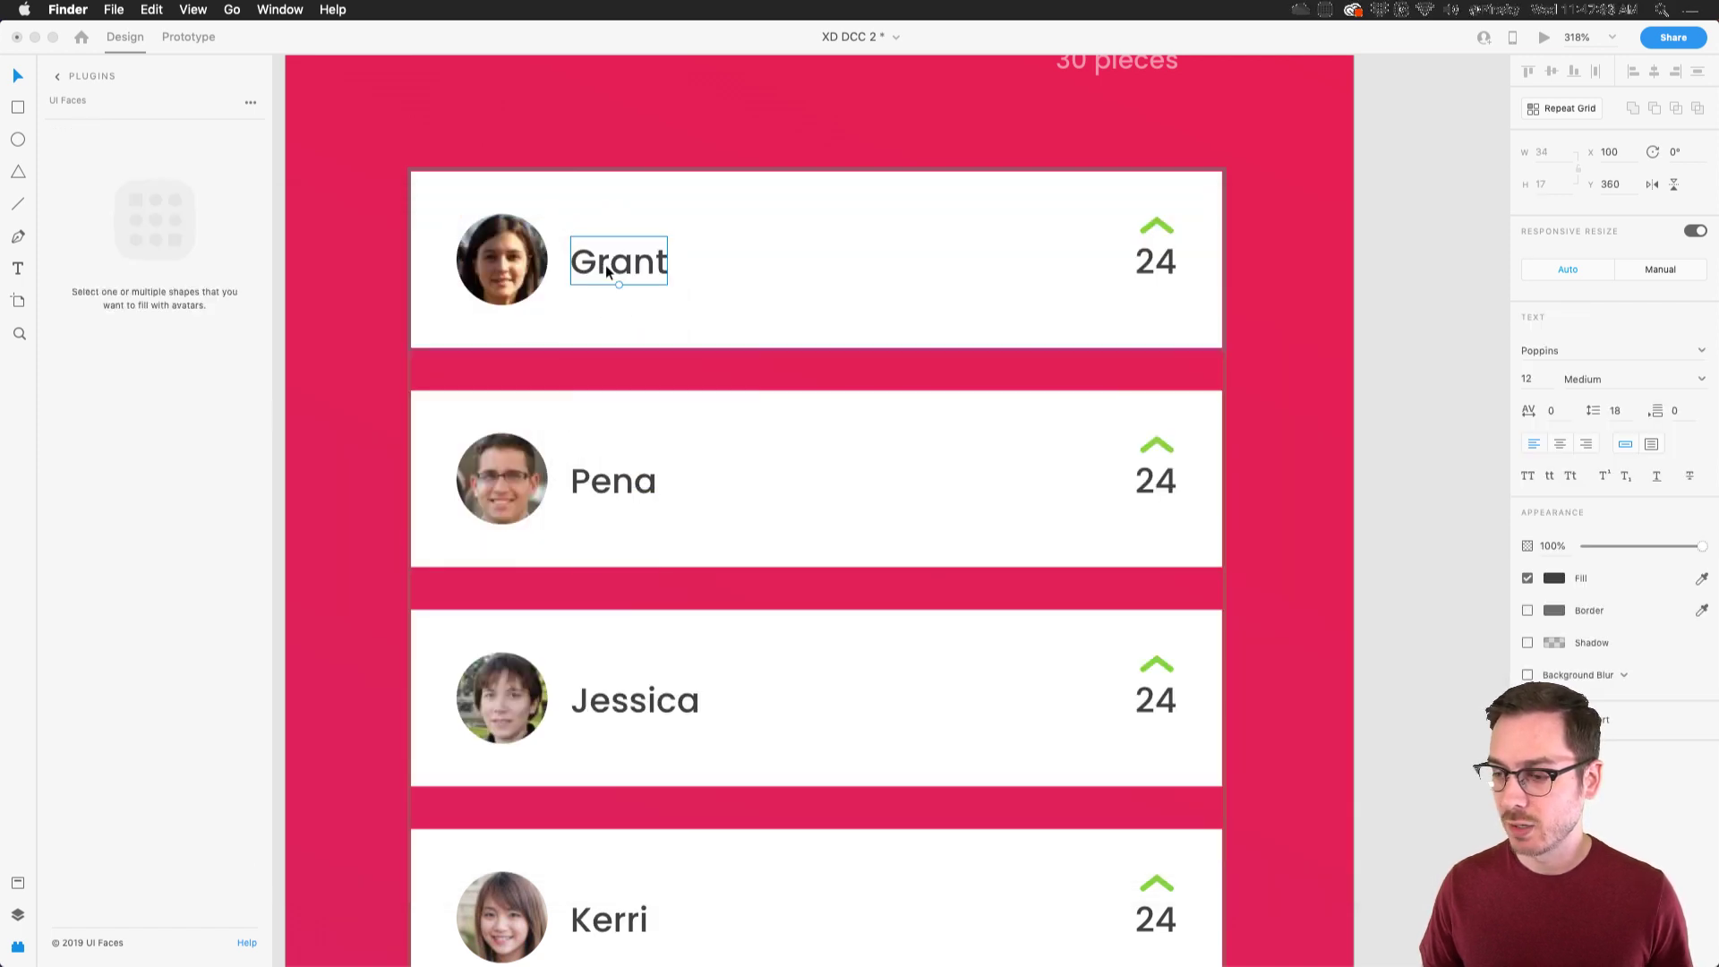
- Replace the placeholder name in the first list row with a woman's first name that suits its photo
{"action": "scroll", "coordinate": [692, 516], "scroll_direction": "down", "scroll_amount": 3}
{"action": "scroll", "coordinate": [694, 510], "scroll_direction": "up", "scroll_amount": 5}
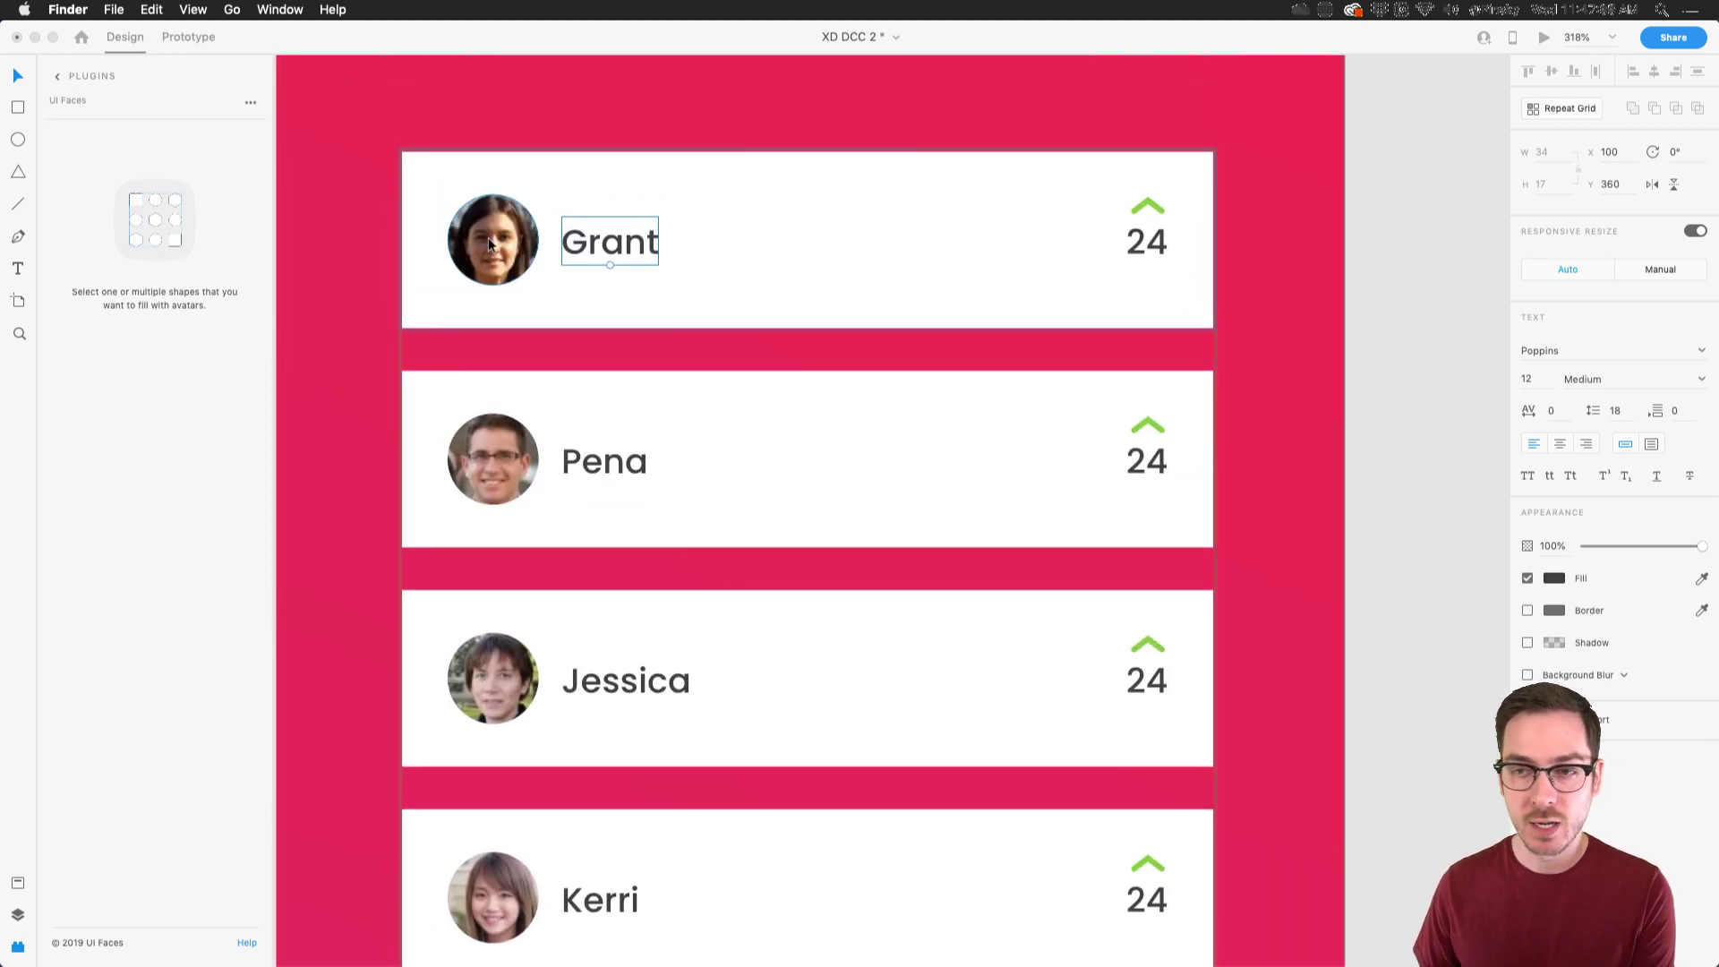
{"action": "double_click", "coordinate": [618, 254]}
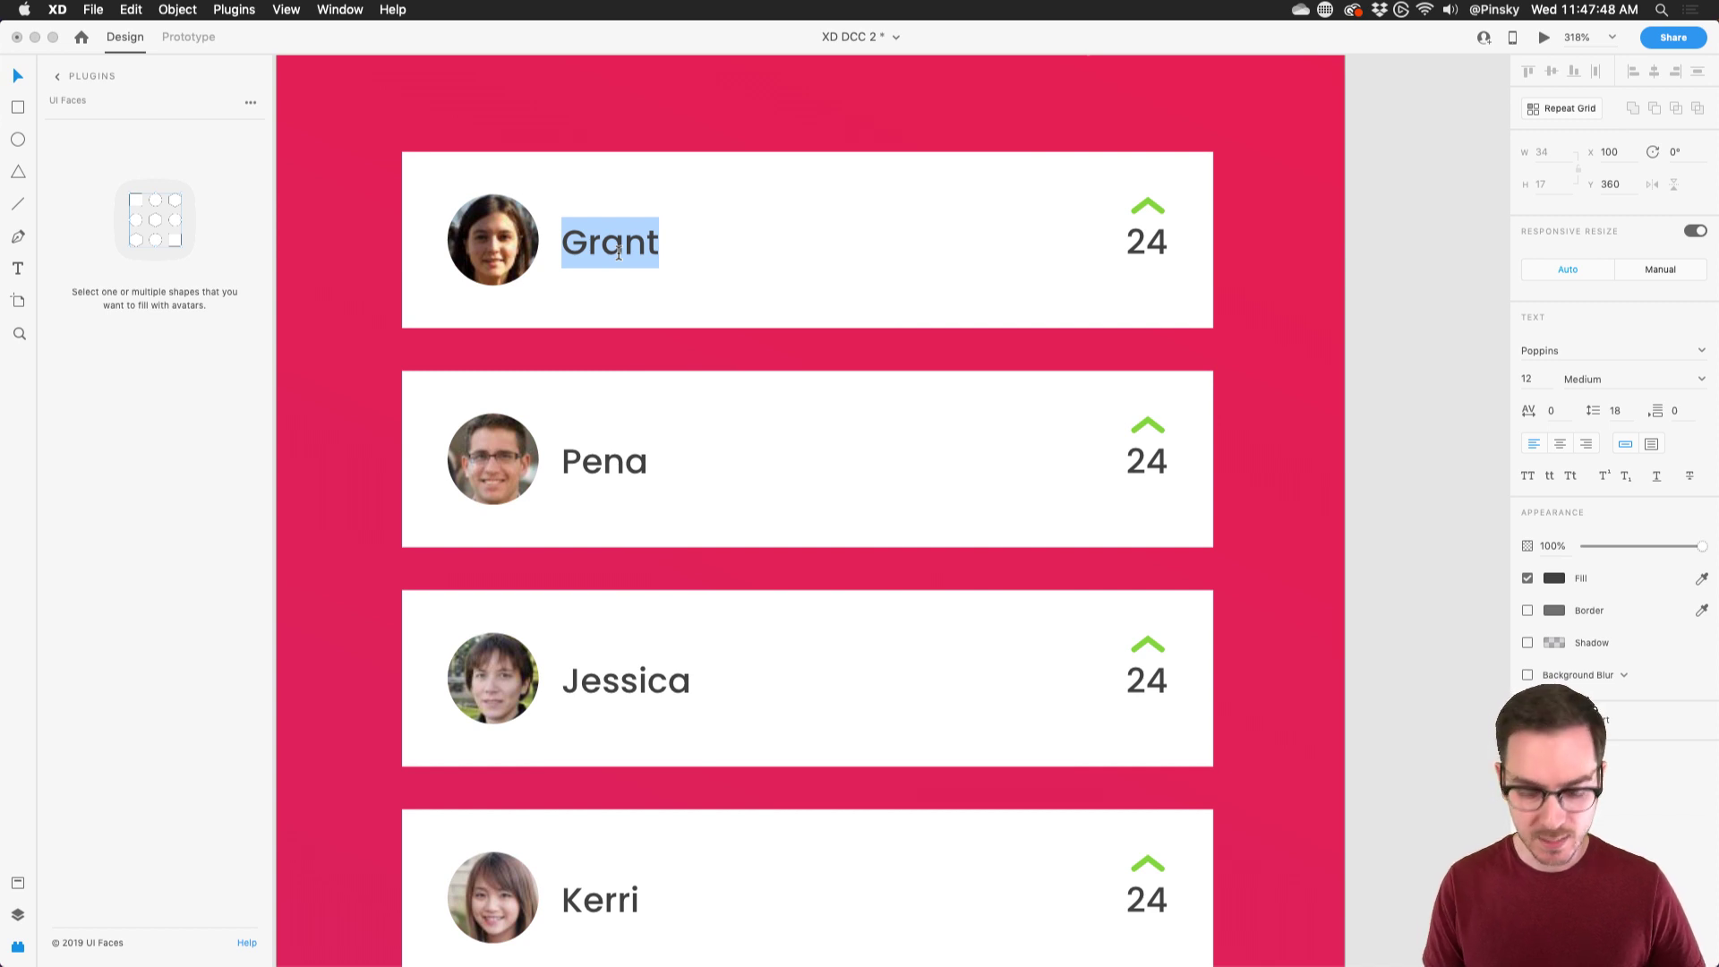
{"action": "type", "text": "Julia"}
{"action": "key", "text": "Escape"}
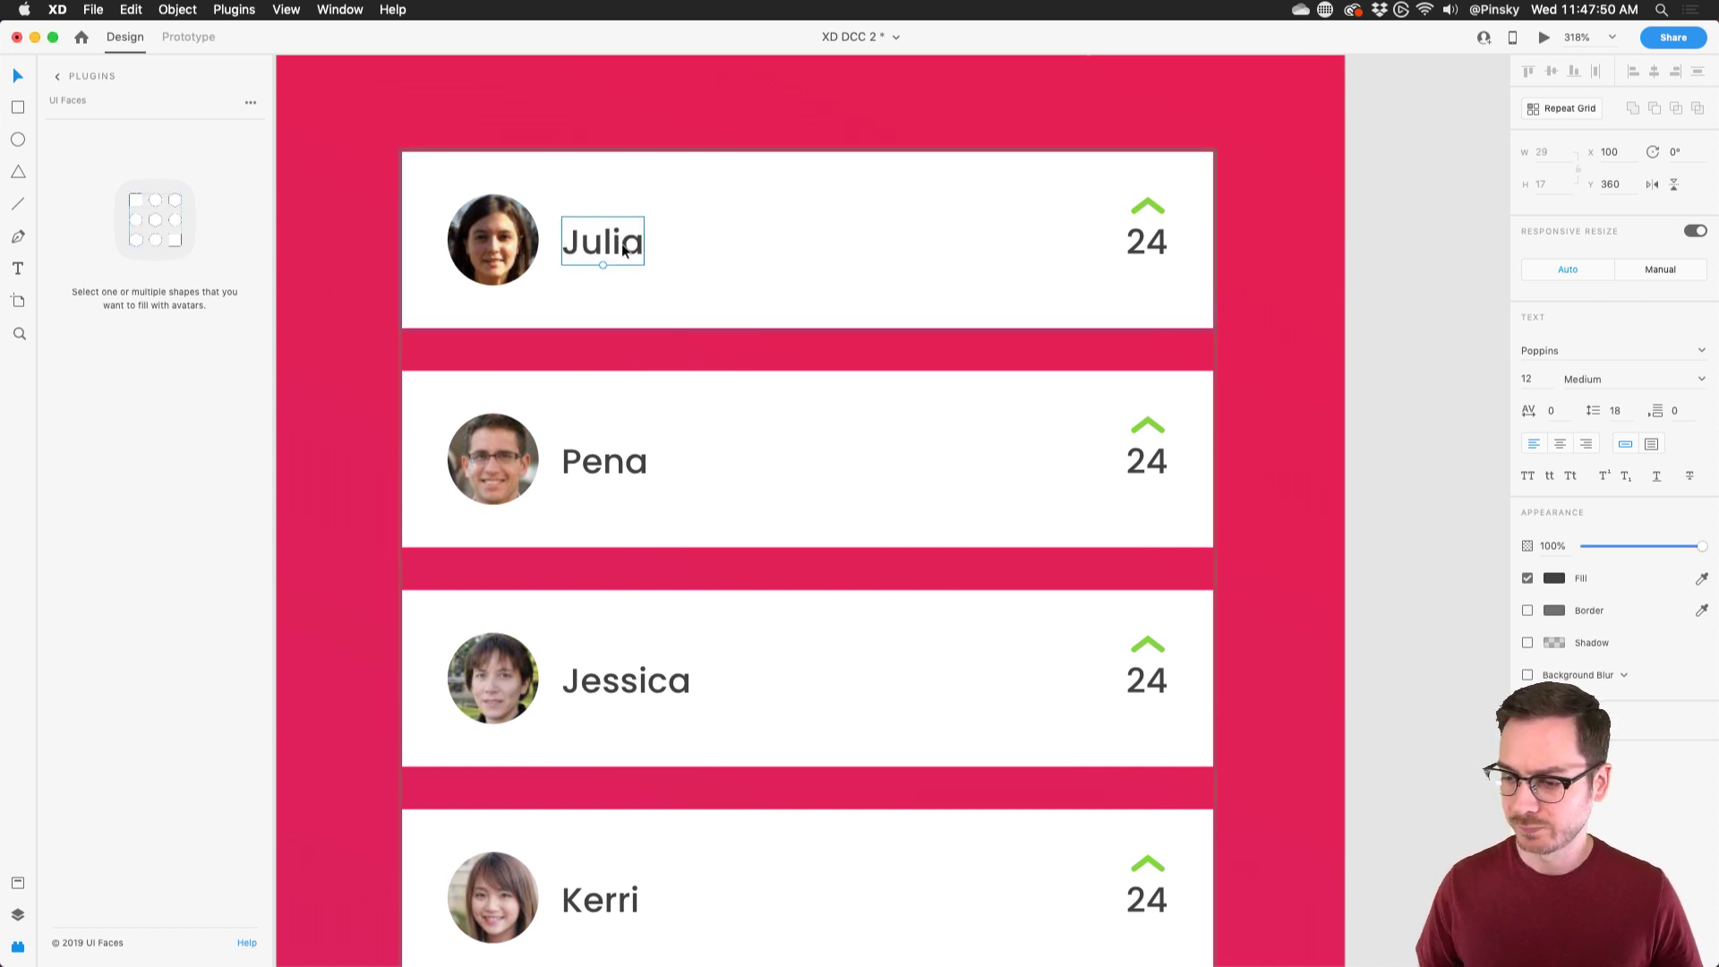
- Replace the placeholder name in the last list row with a man's first name that suits its photo
{"action": "scroll", "coordinate": [606, 728], "scroll_direction": "down", "scroll_amount": 10}
{"action": "scroll", "coordinate": [606, 731], "scroll_direction": "down", "scroll_amount": 1}
{"action": "double_click", "coordinate": [625, 759]}
{"action": "type", "text": "Grant"}
{"action": "key", "text": "Escape"}
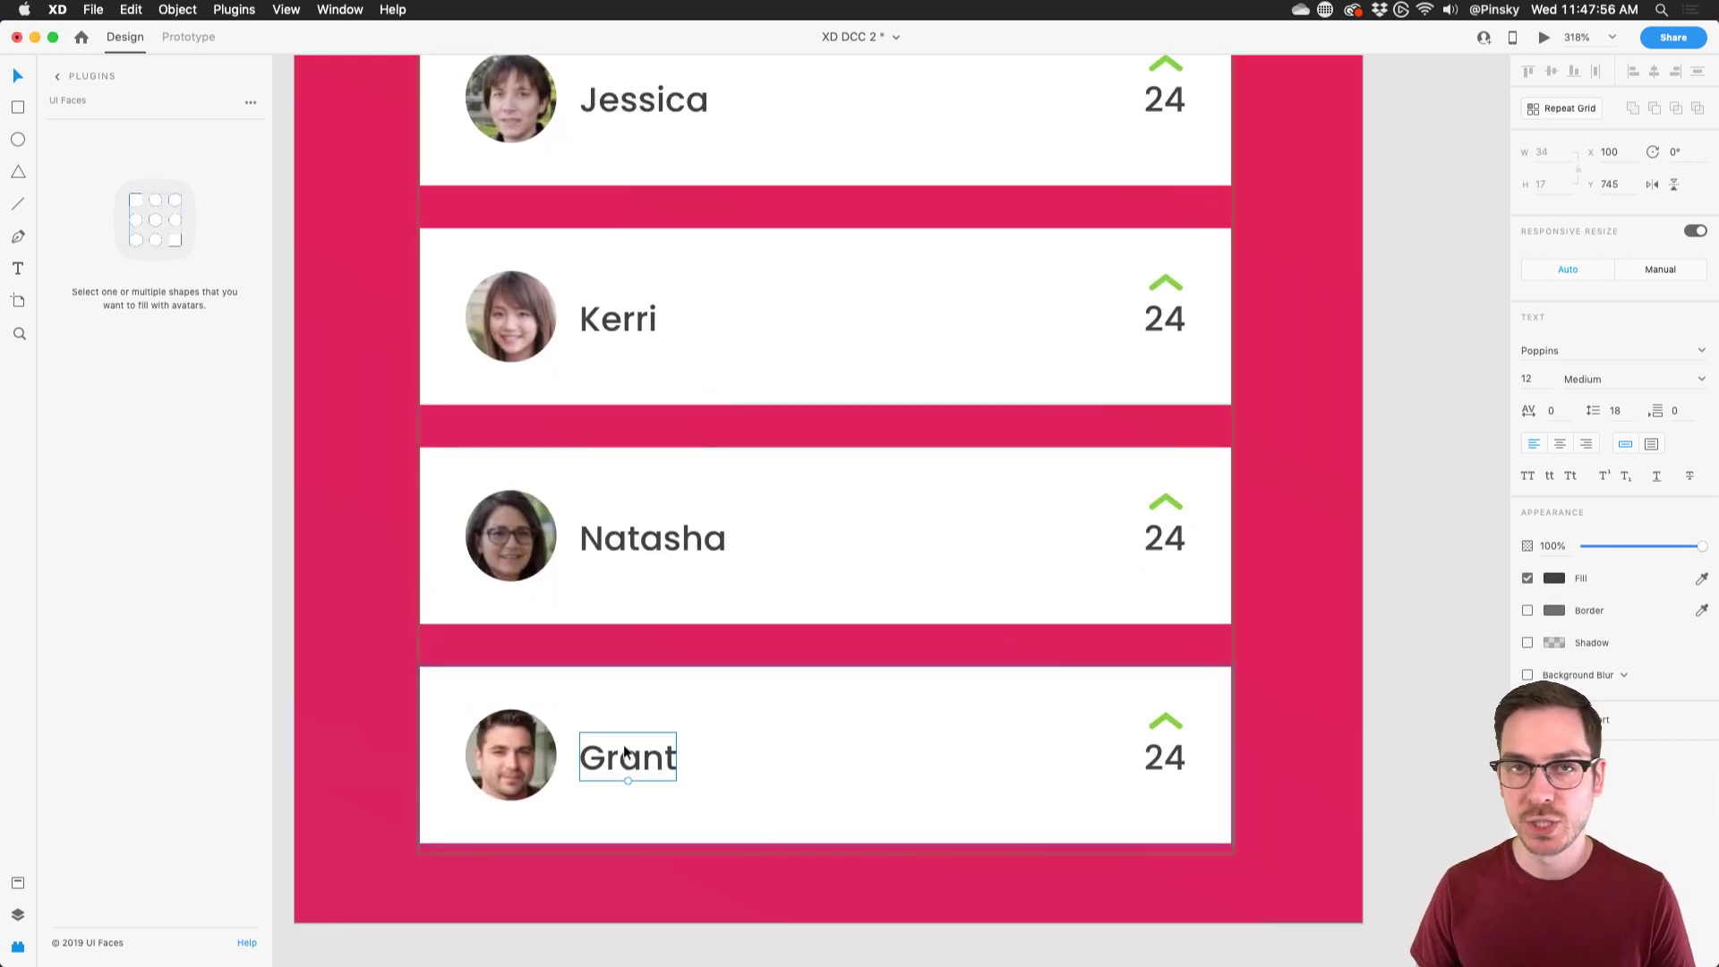
- Hide the green up arrow inside the third list row's arrow component by setting its opacity to 0%
{"action": "scroll", "coordinate": [769, 566], "scroll_direction": "down", "scroll_amount": 5}
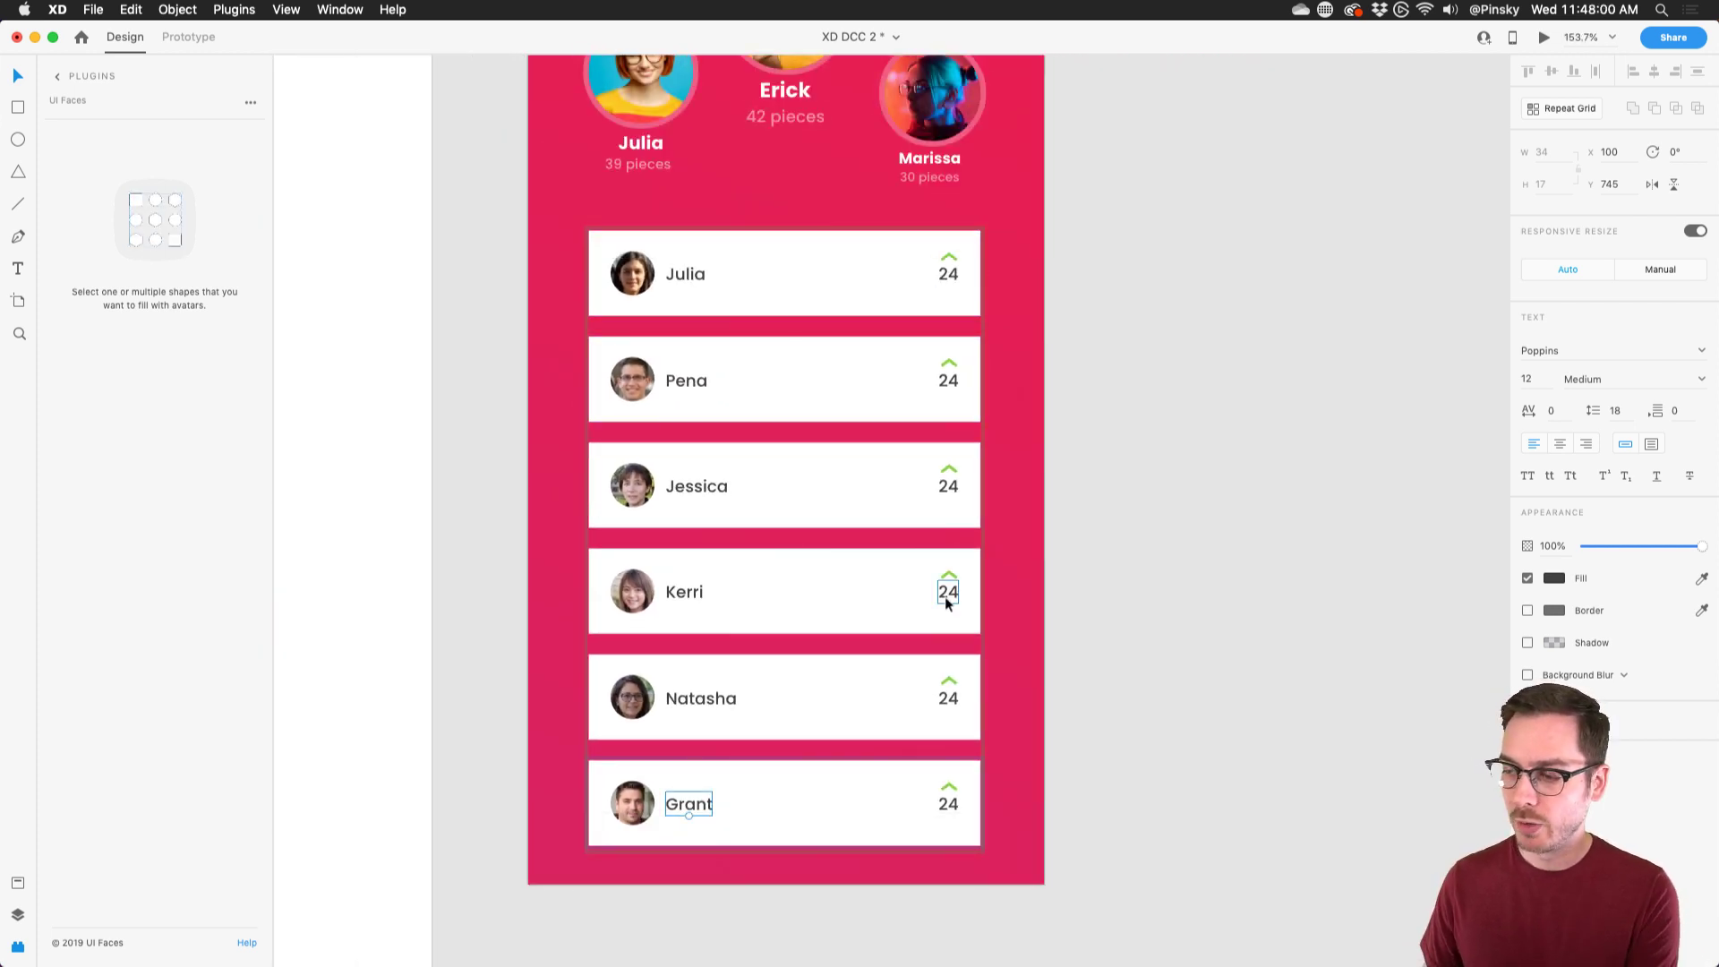
{"action": "scroll", "coordinate": [953, 598], "scroll_direction": "up", "scroll_amount": 2}
{"action": "scroll", "coordinate": [953, 598], "scroll_direction": "up", "scroll_amount": 5}
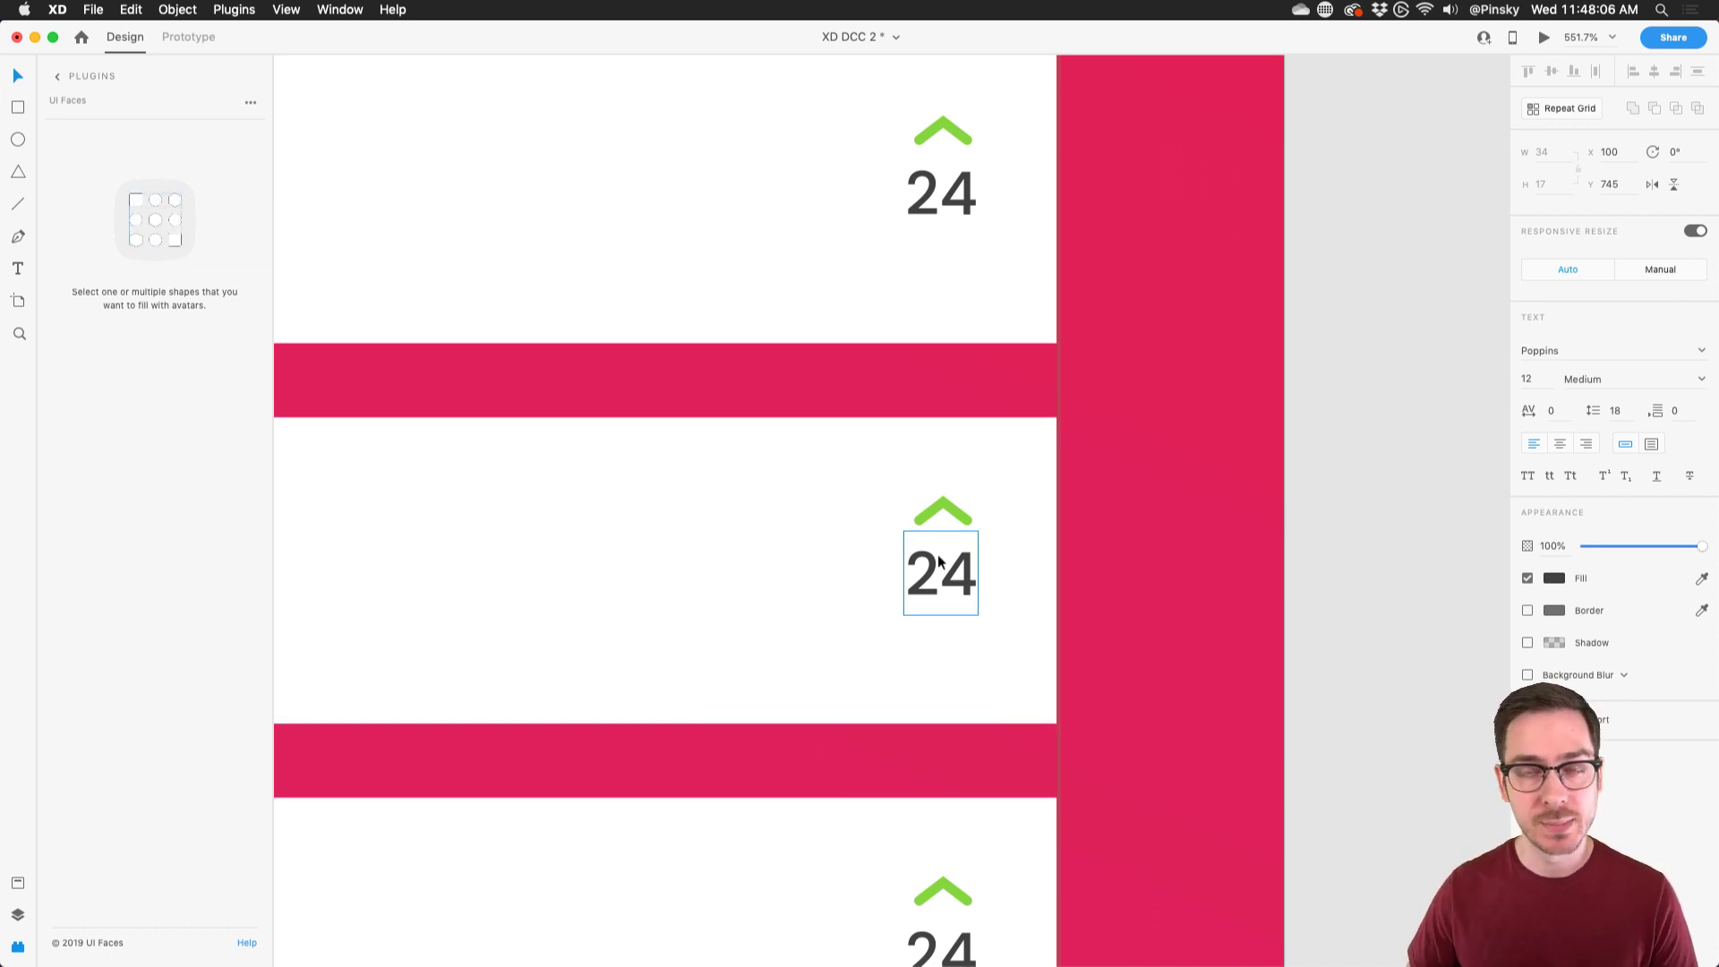
{"action": "scroll", "coordinate": [964, 193], "scroll_direction": "up", "scroll_amount": 2}
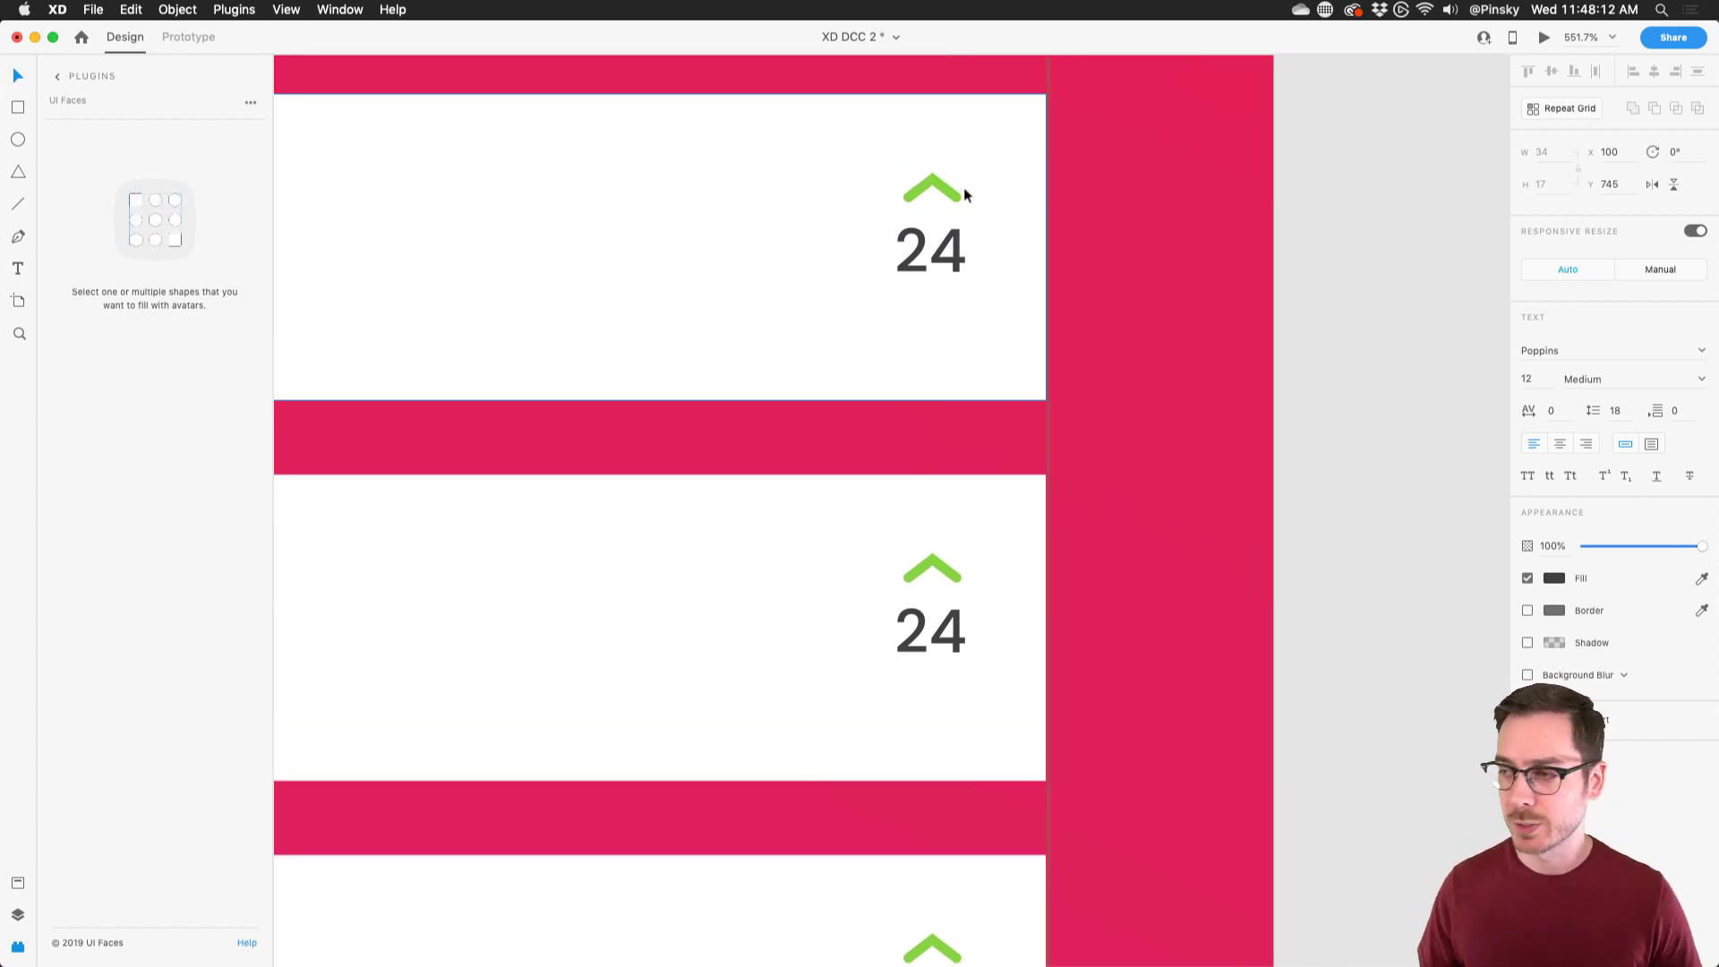
{"action": "scroll", "coordinate": [964, 189], "scroll_direction": "down", "scroll_amount": 5}
{"action": "scroll", "coordinate": [964, 190], "scroll_direction": "up", "scroll_amount": 7}
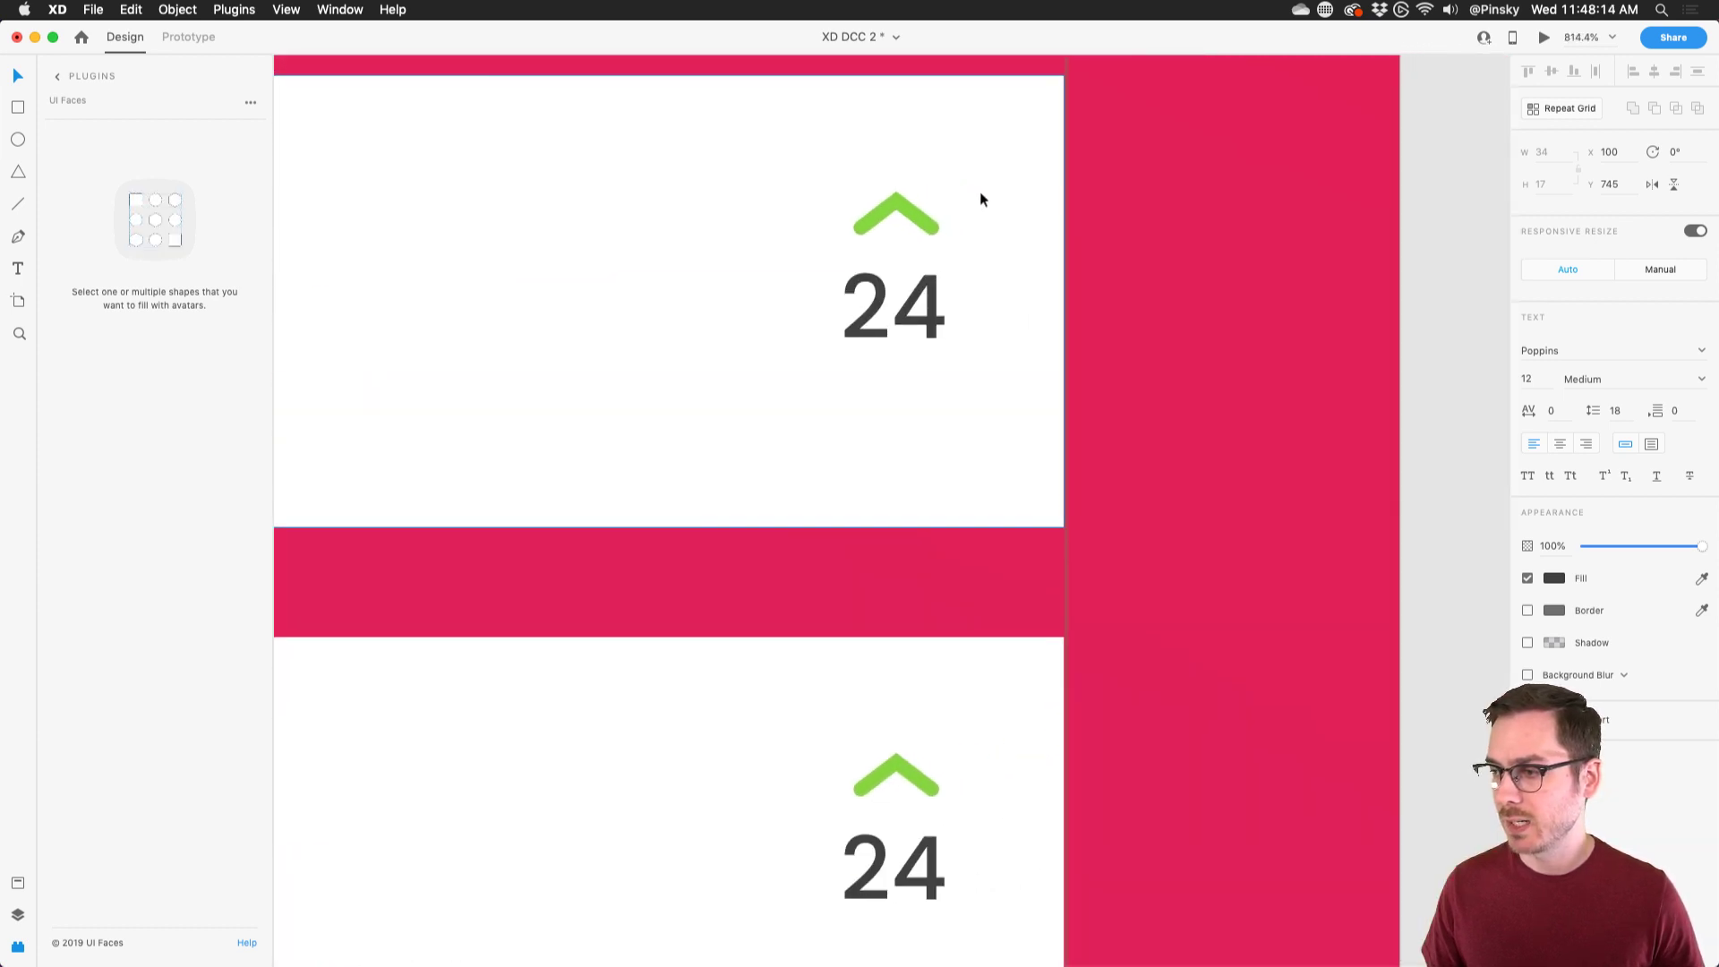
{"action": "scroll", "coordinate": [978, 191], "scroll_direction": "up", "scroll_amount": 3}
{"action": "key", "text": "super+y"}
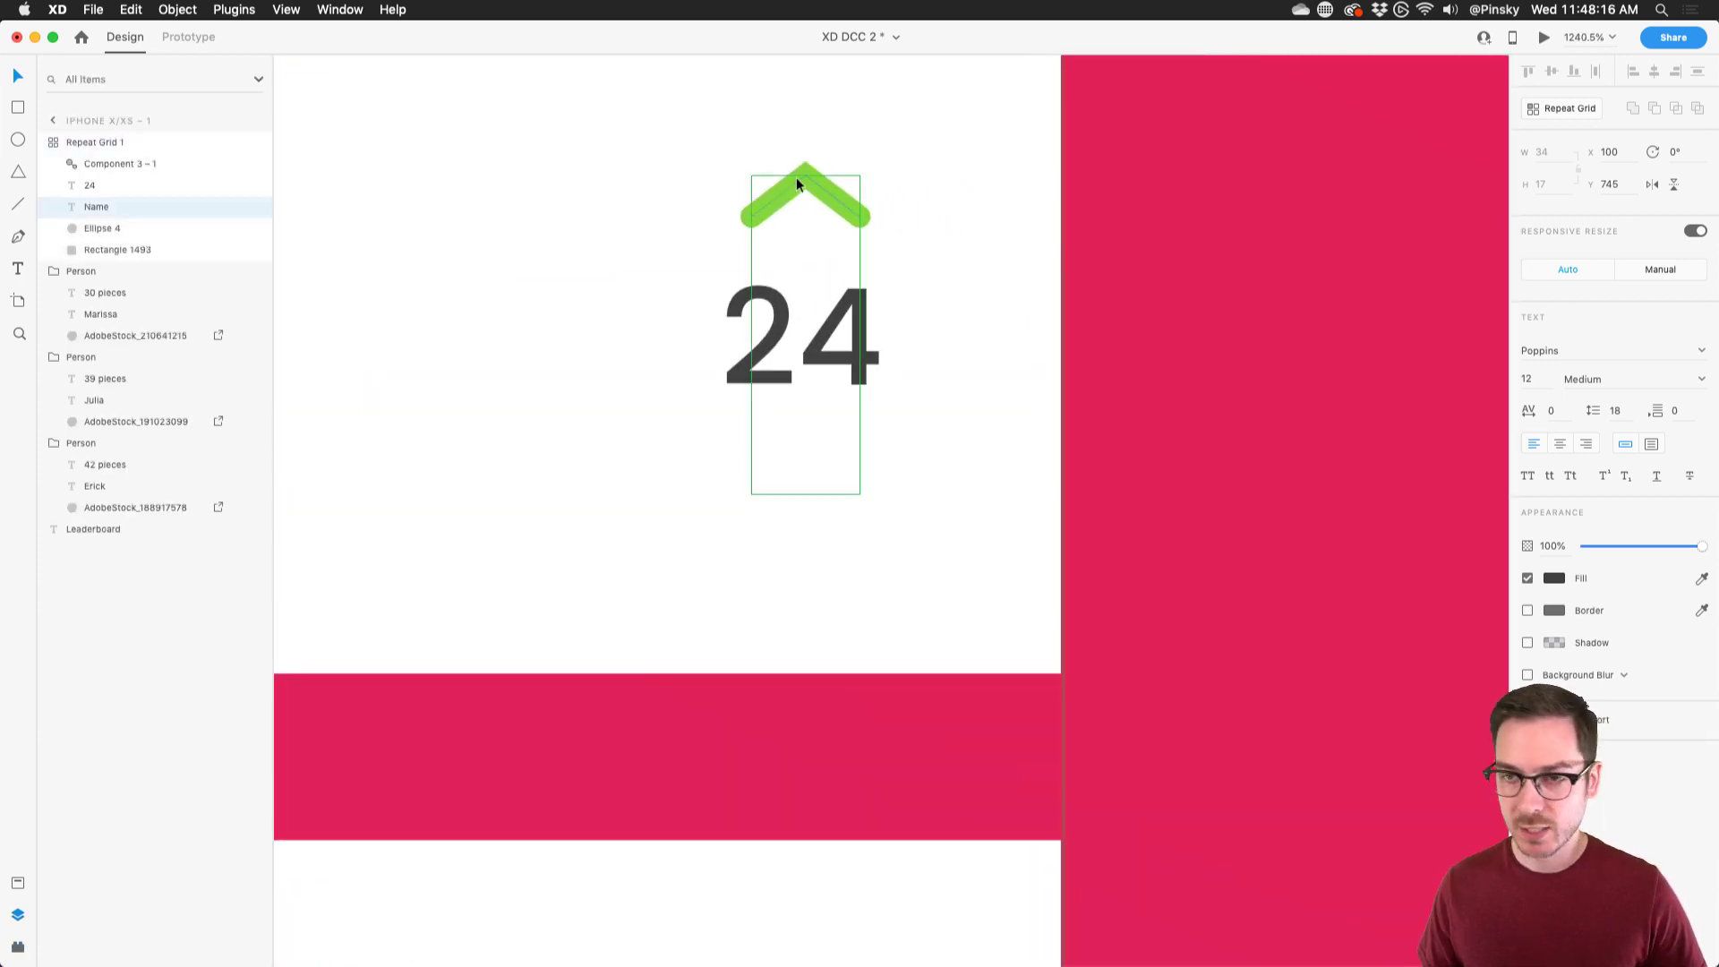
{"action": "left_click", "coordinate": [817, 181]}
{"action": "double_click", "coordinate": [817, 182]}
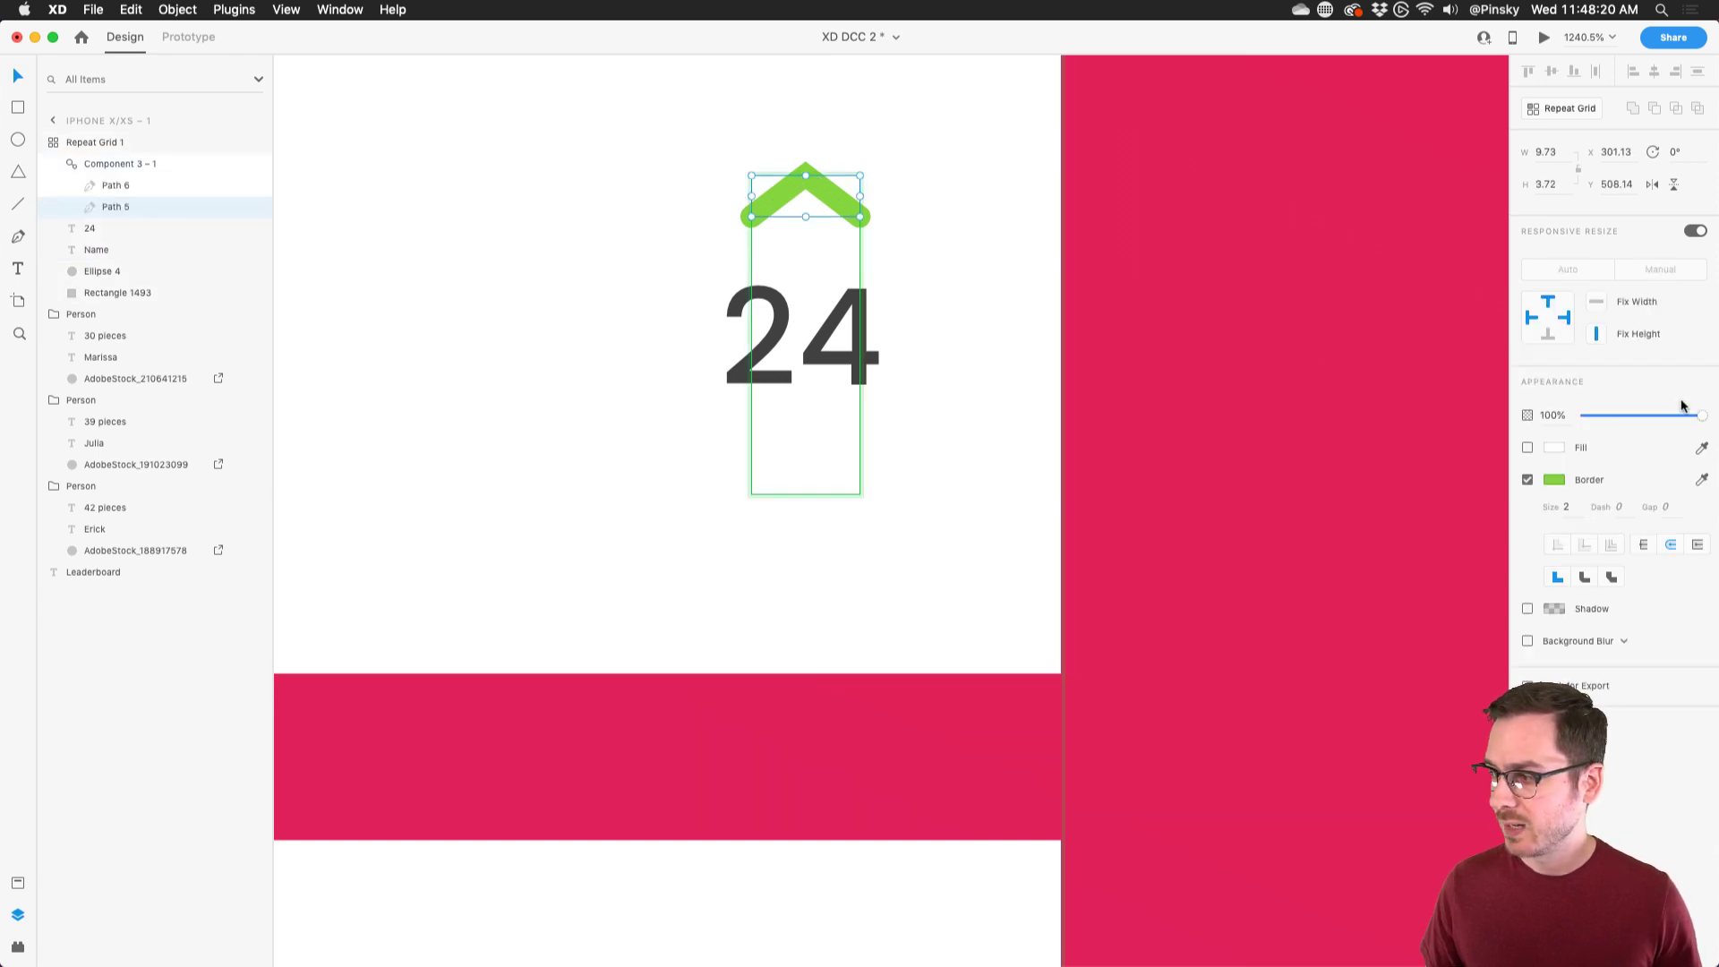
{"action": "left_click_drag", "start_coordinate": [1700, 416], "coordinate": [1585, 416]}
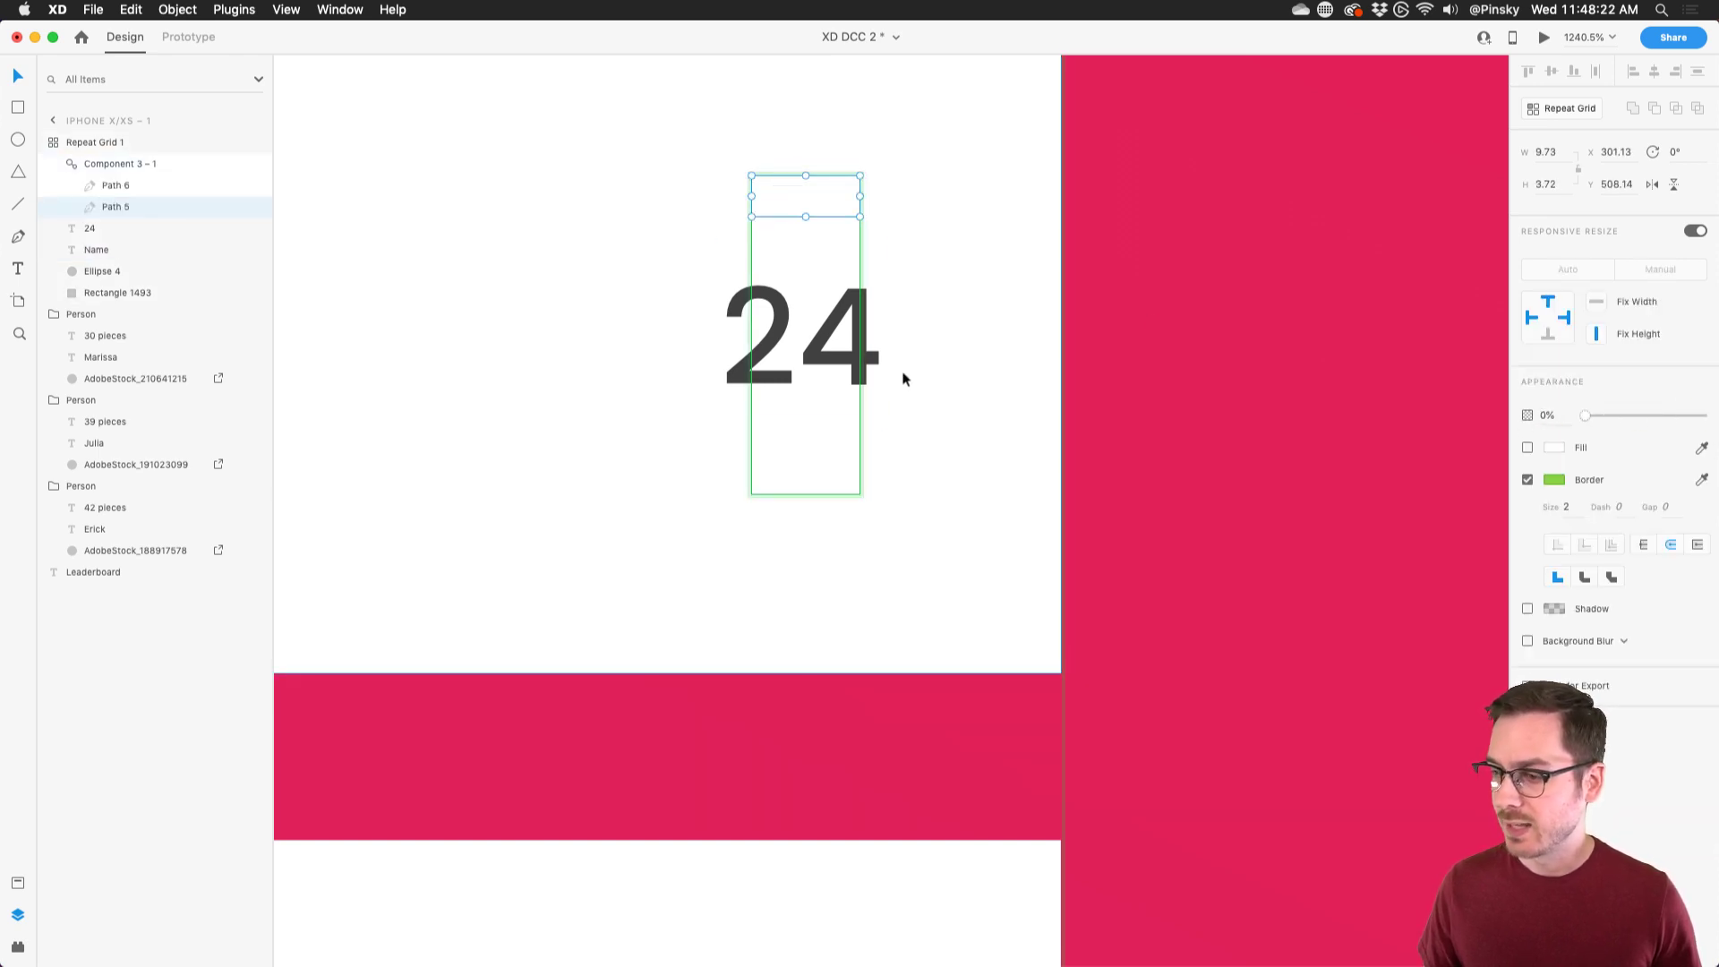
- Reveal the red down arrow below the third list row's count by setting its opacity to 100%
{"action": "left_click", "coordinate": [820, 479]}
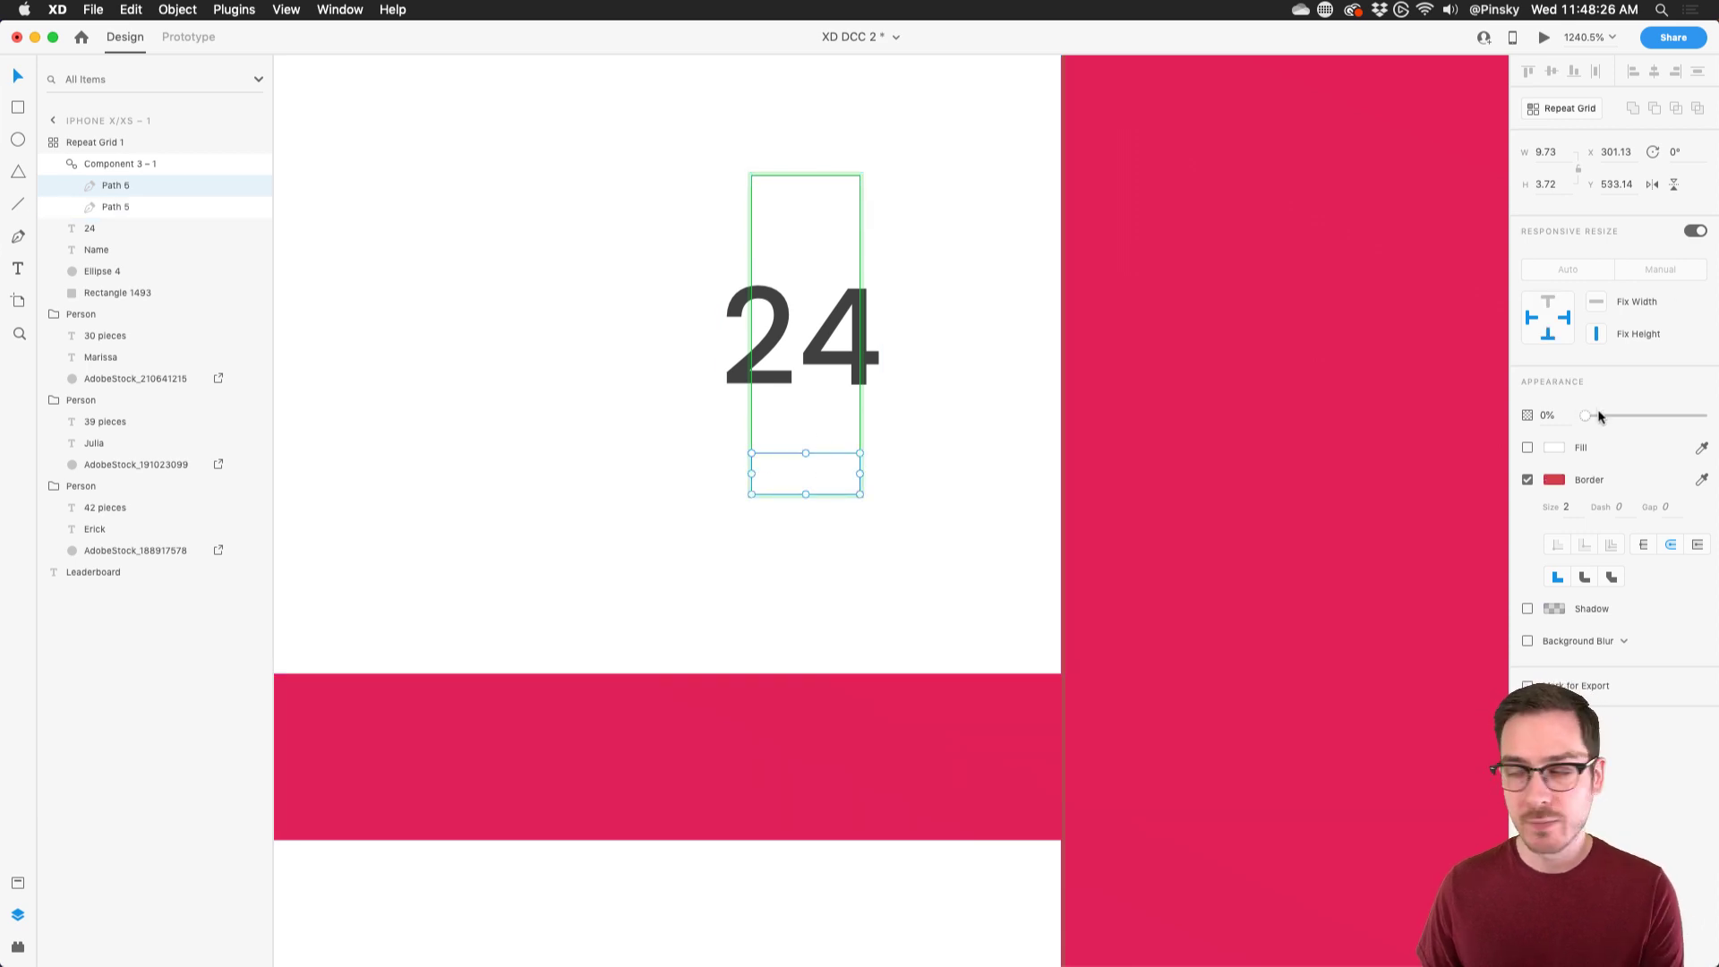
{"action": "key", "text": "0"}
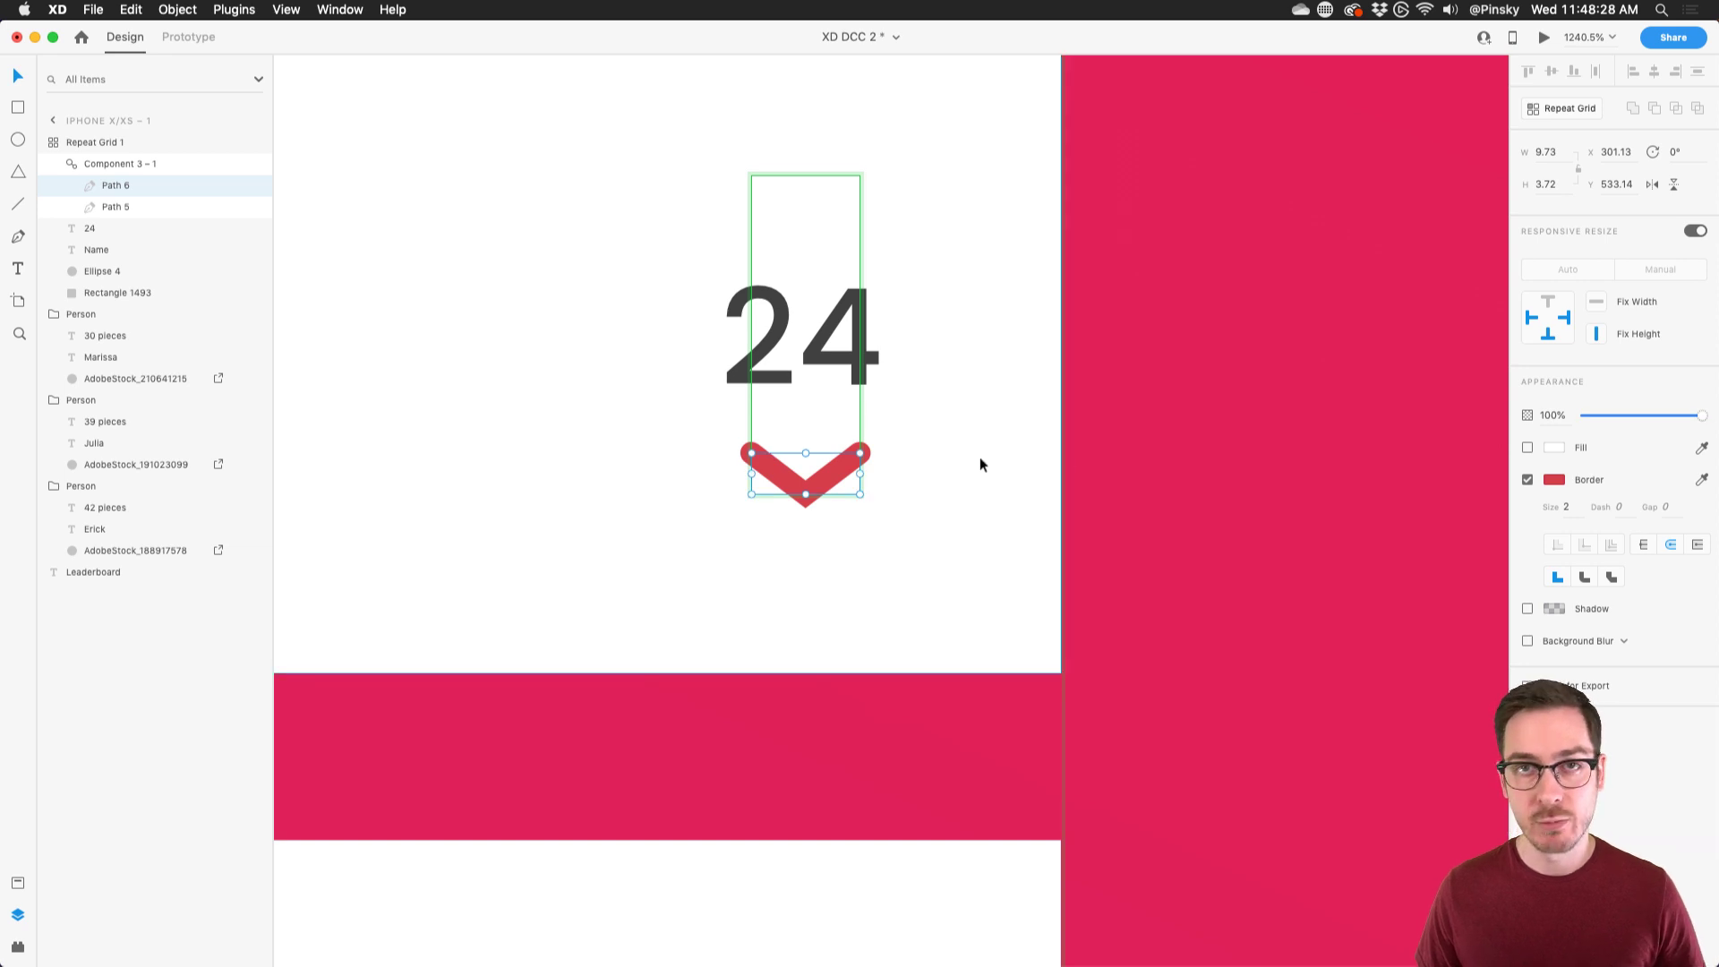
{"action": "scroll", "coordinate": [932, 466], "scroll_direction": "down", "scroll_amount": 10}
{"action": "scroll", "coordinate": [932, 473], "scroll_direction": "up", "scroll_amount": 12}
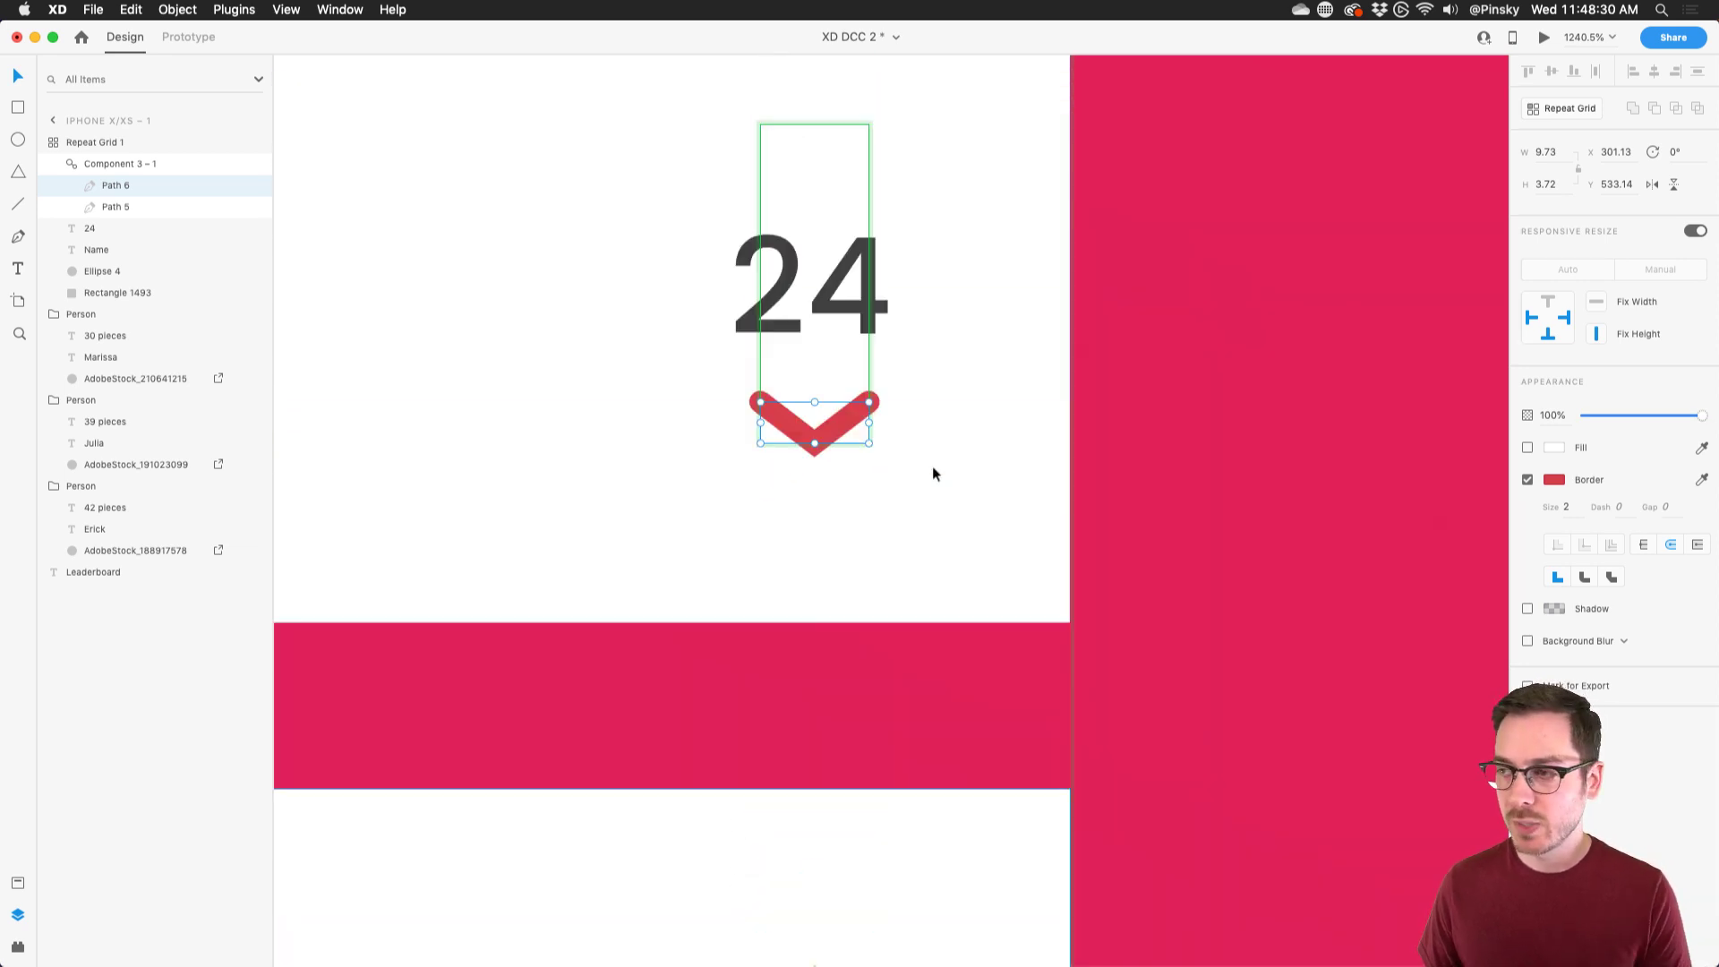
{"action": "scroll", "coordinate": [932, 473], "scroll_direction": "down", "scroll_amount": 18}
{"action": "scroll", "coordinate": [932, 473], "scroll_direction": "up", "scroll_amount": 1}
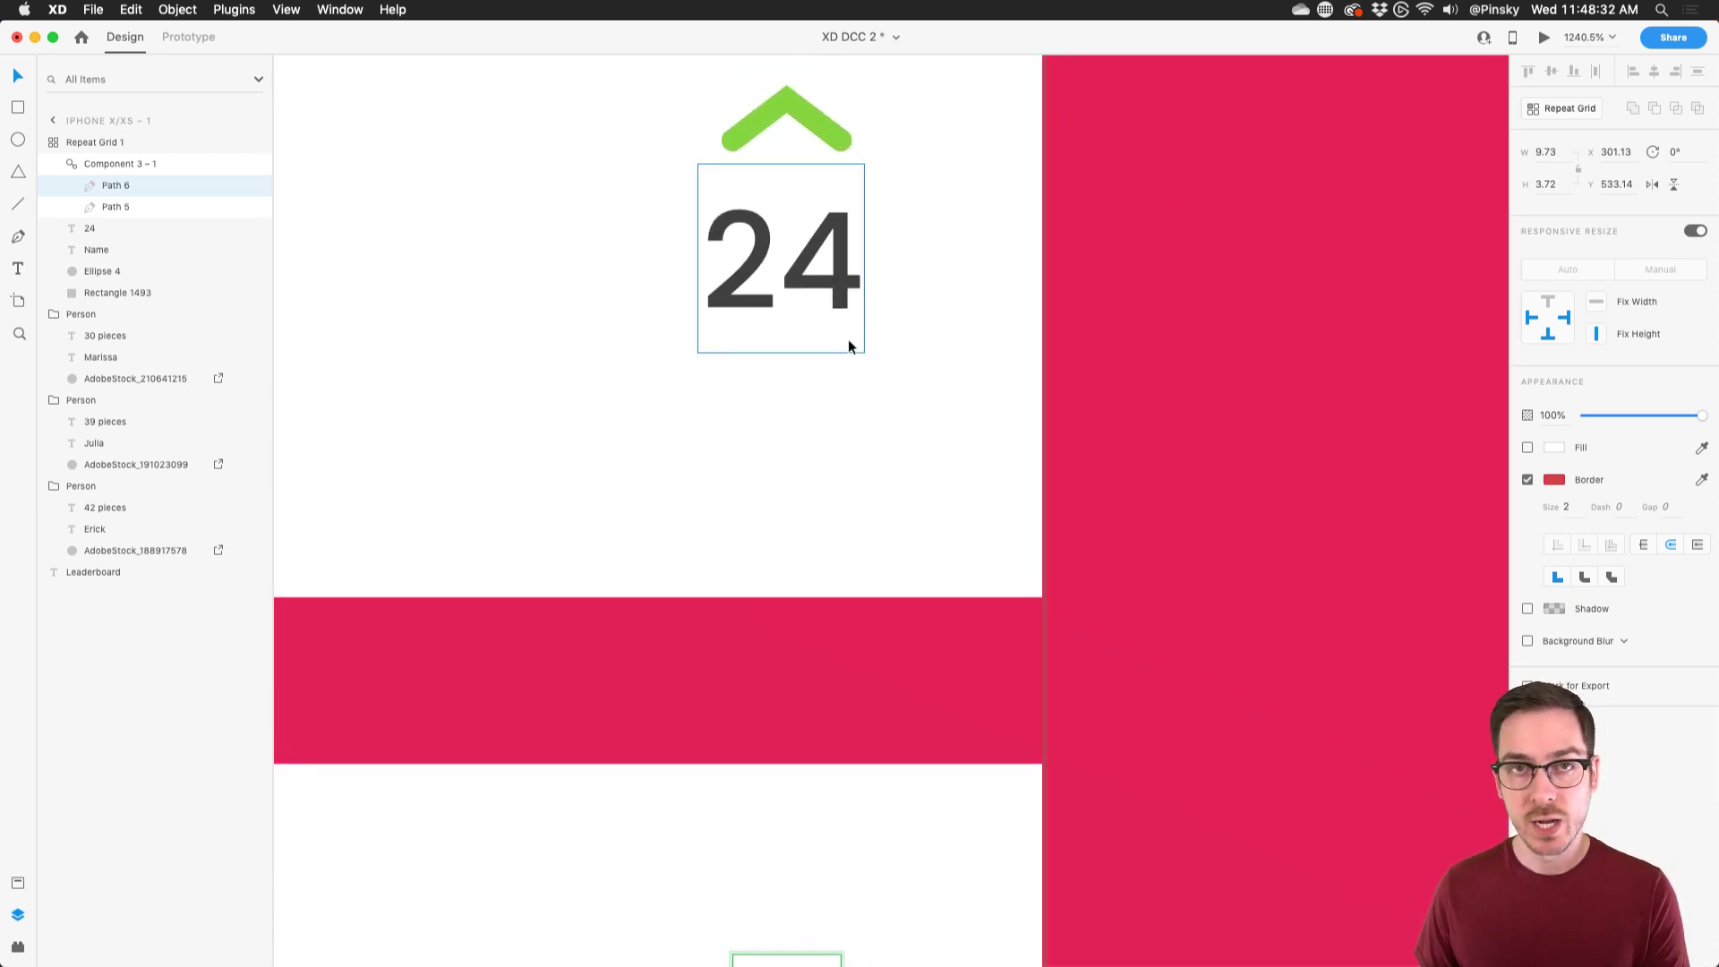
- Set the names in the Repeat Grid rows to the Poppins Bold weight
{"action": "key", "text": "super+minus"}
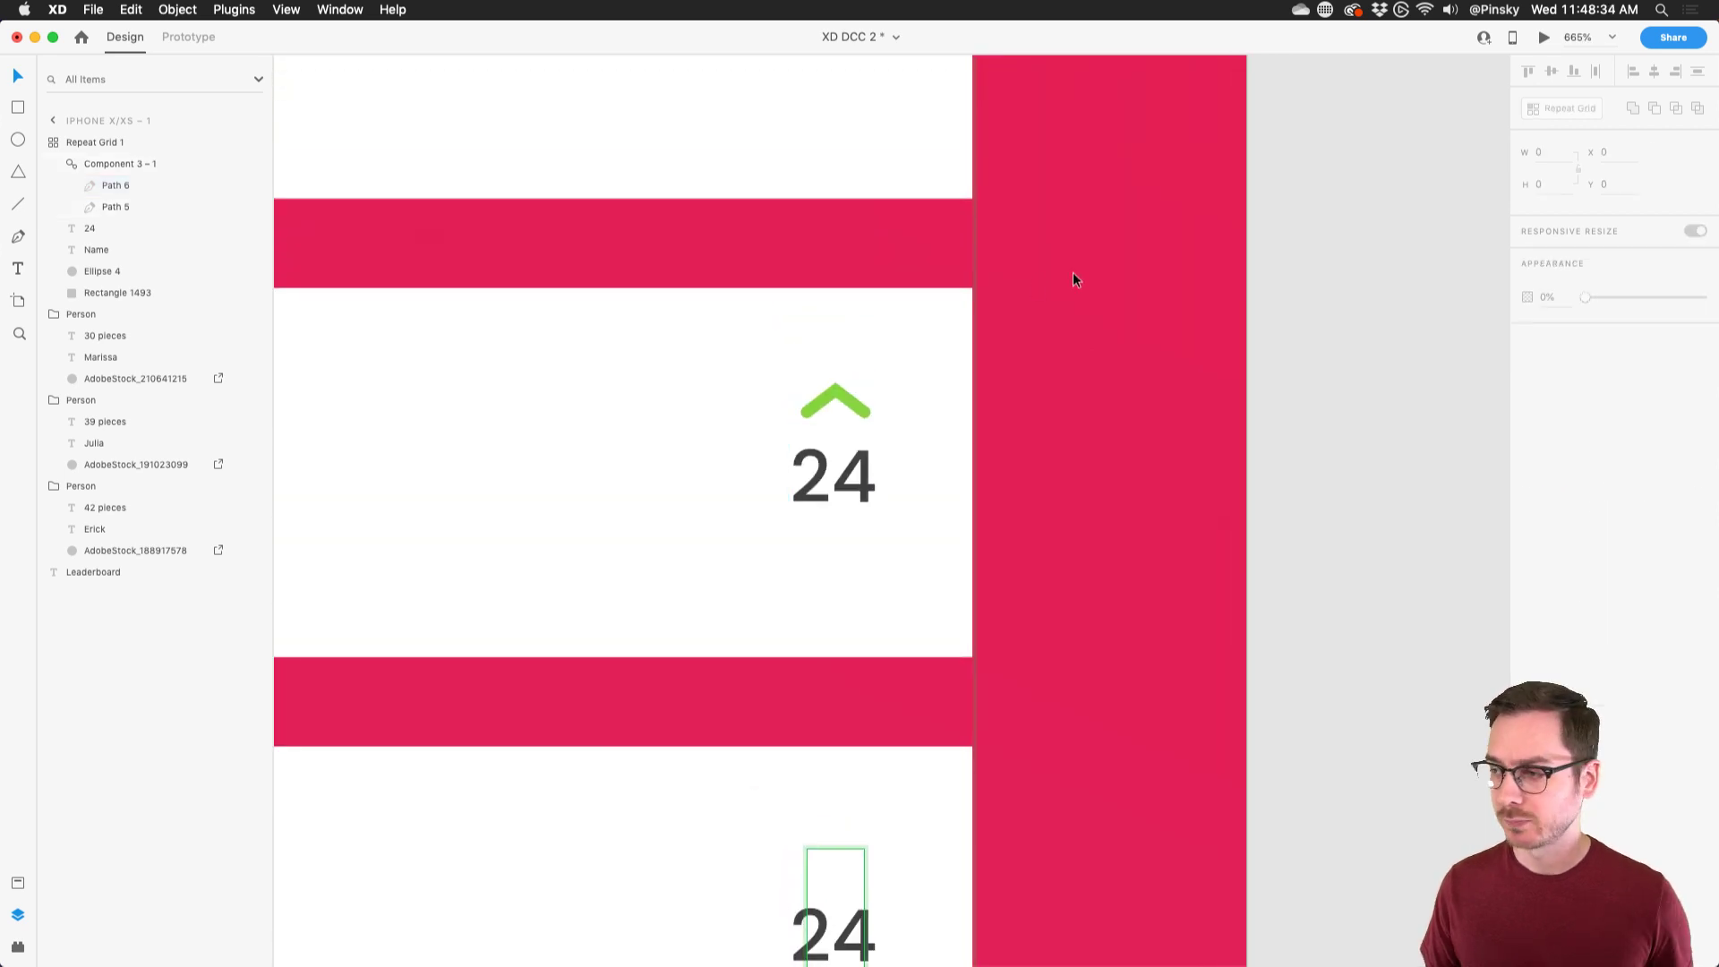
{"action": "key", "text": "super+minus"}
{"action": "scroll", "coordinate": [1071, 278], "scroll_direction": "left", "scroll_amount": 3}
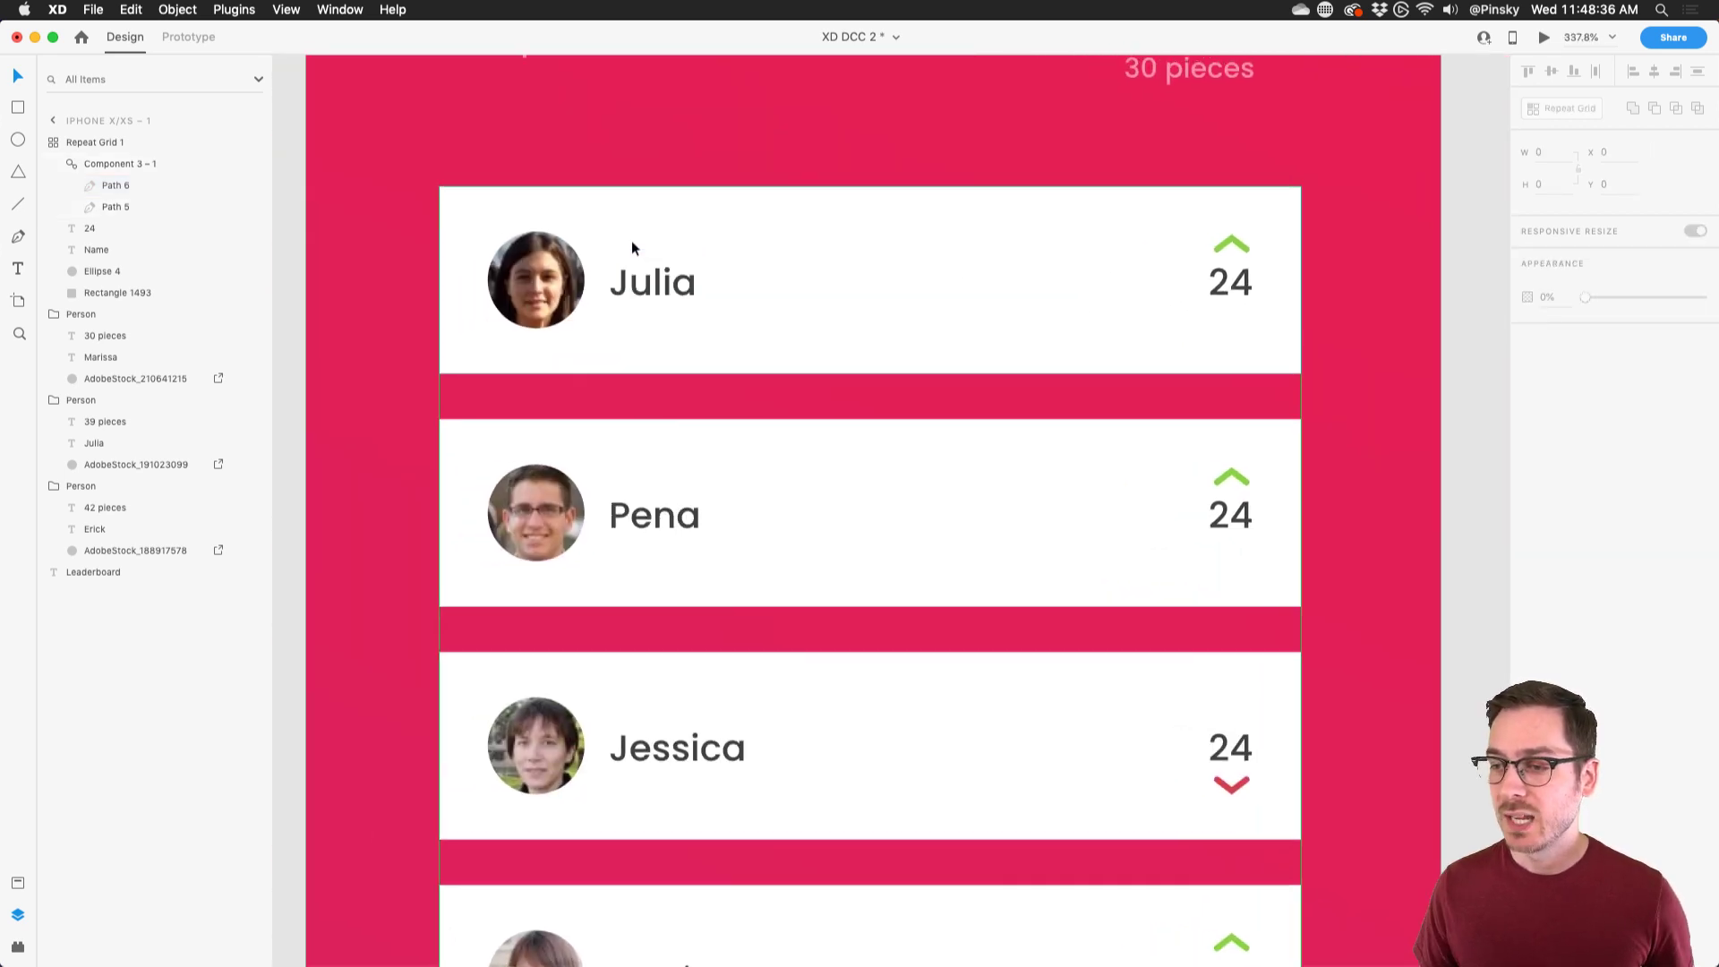
{"action": "left_click", "coordinate": [673, 283]}
{"action": "left_click_drag", "start_coordinate": [654, 283], "coordinate": [728, 283]}
{"action": "key", "text": "super+z"}
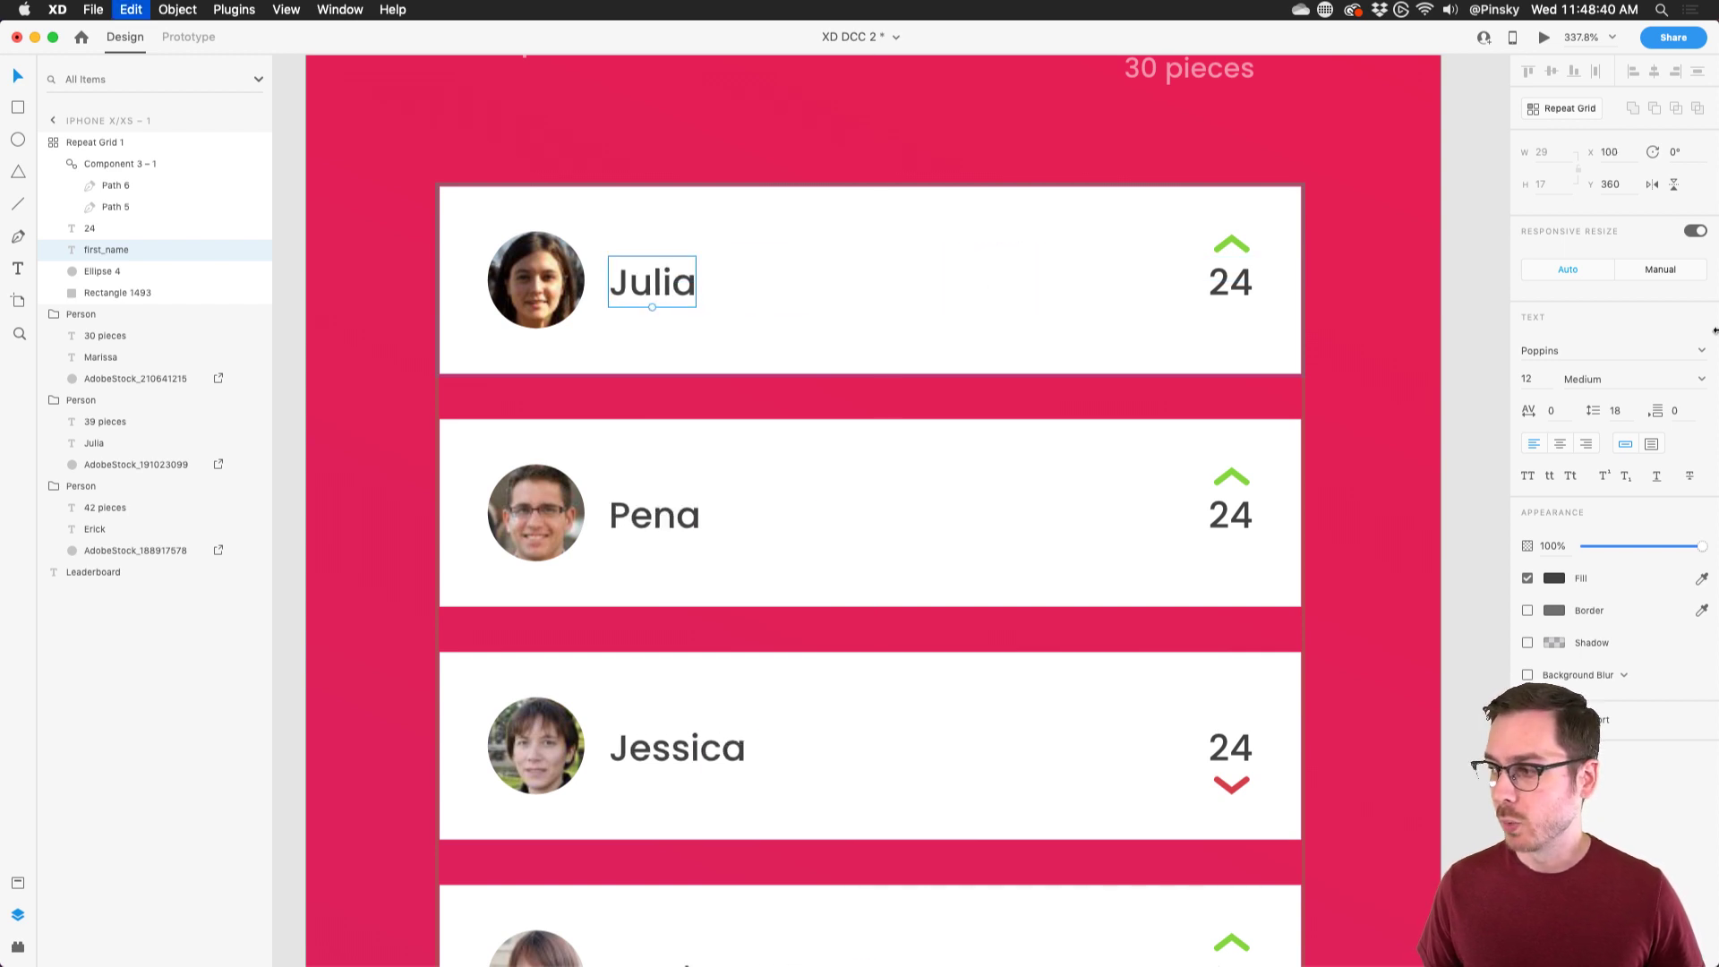
{"action": "left_click", "coordinate": [1694, 382]}
{"action": "left_click", "coordinate": [1573, 529]}
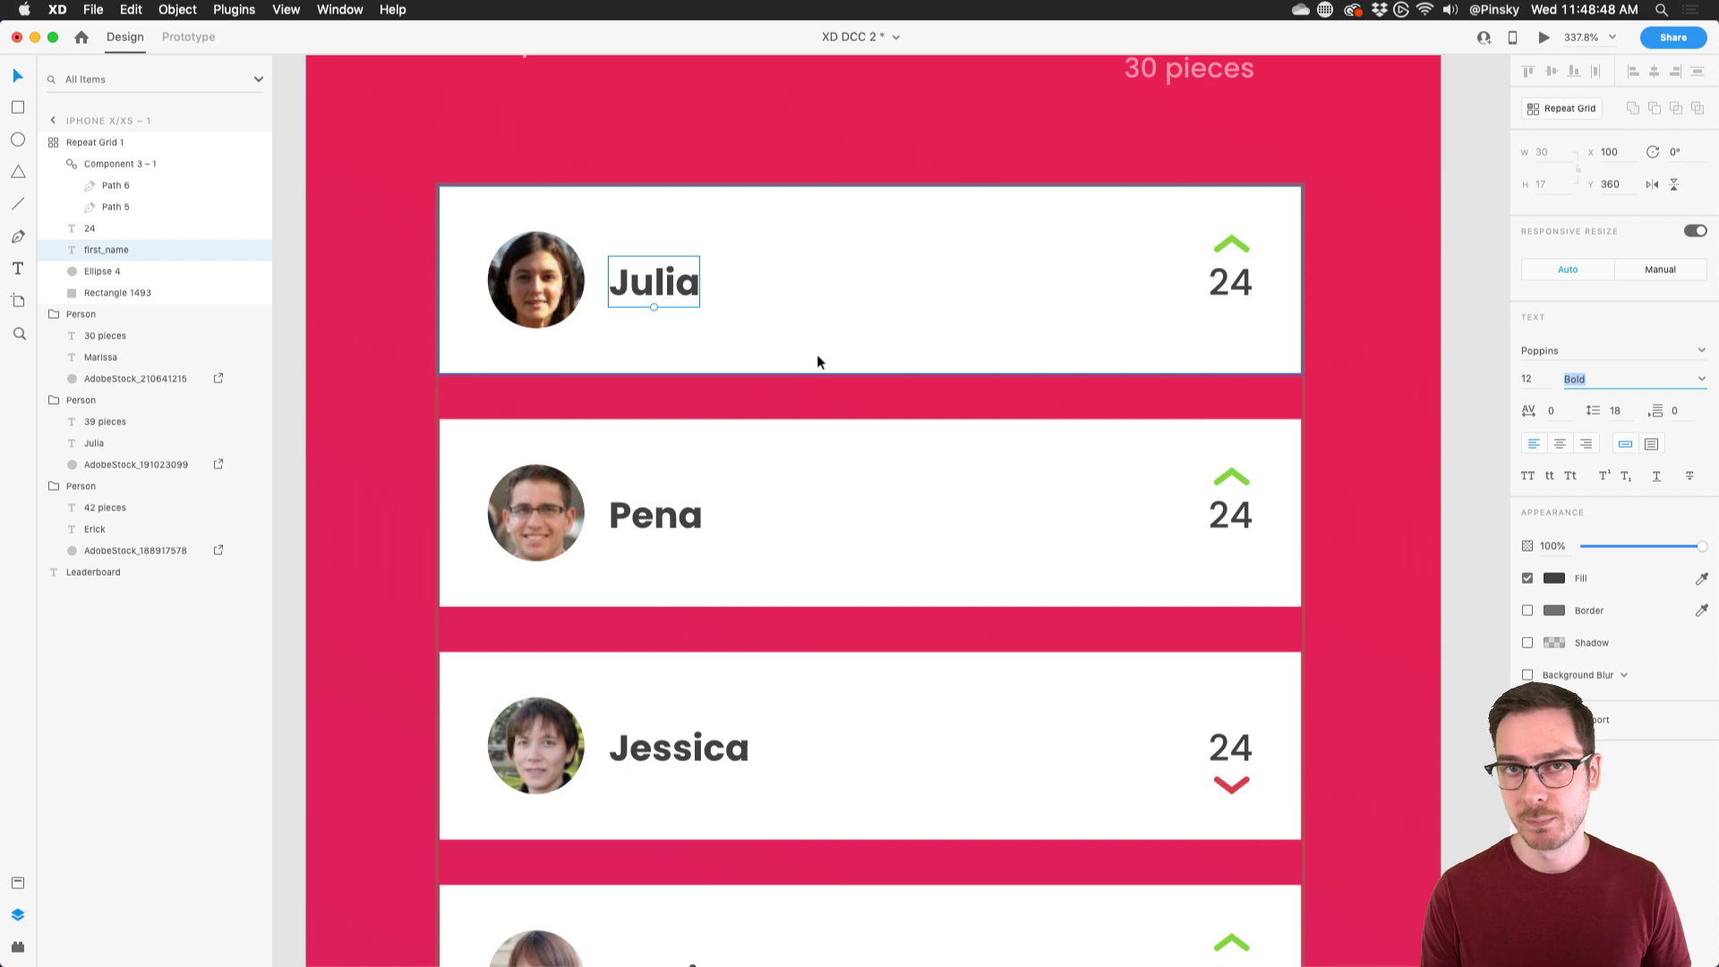
- Examine the first list row's arrow and count up close and review the whole leaderboard list
{"action": "scroll", "coordinate": [1266, 282], "scroll_direction": "up", "scroll_amount": 5}
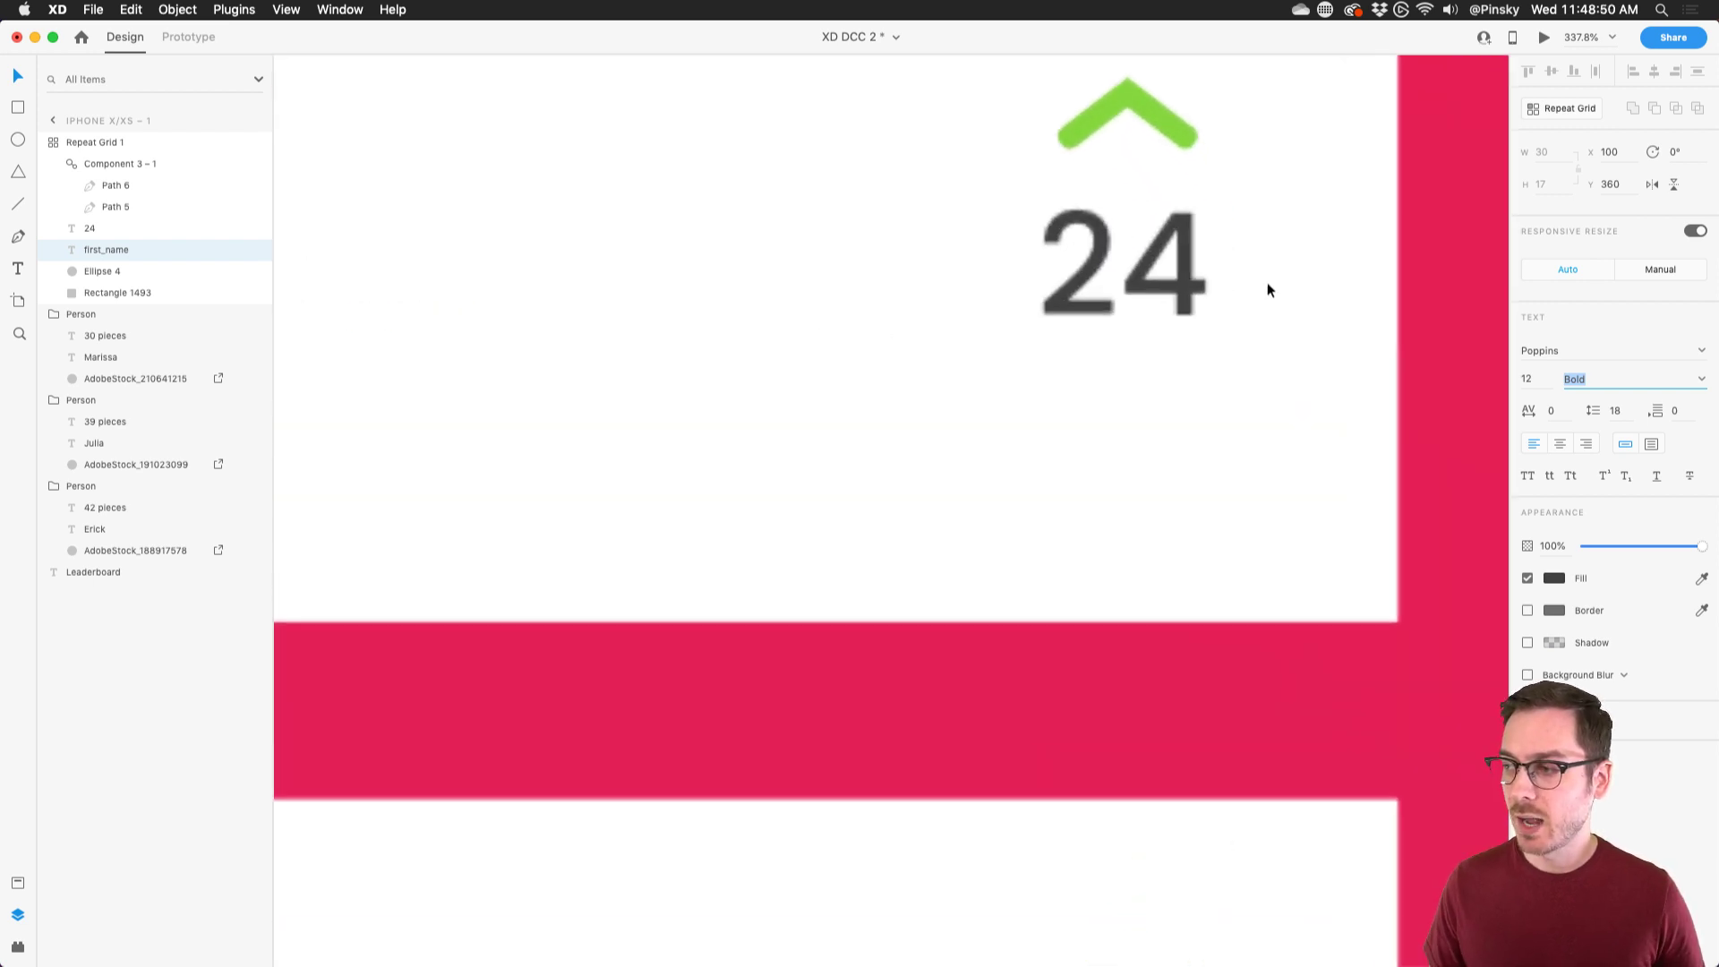
{"action": "scroll", "coordinate": [1138, 141], "scroll_direction": "up", "scroll_amount": 1}
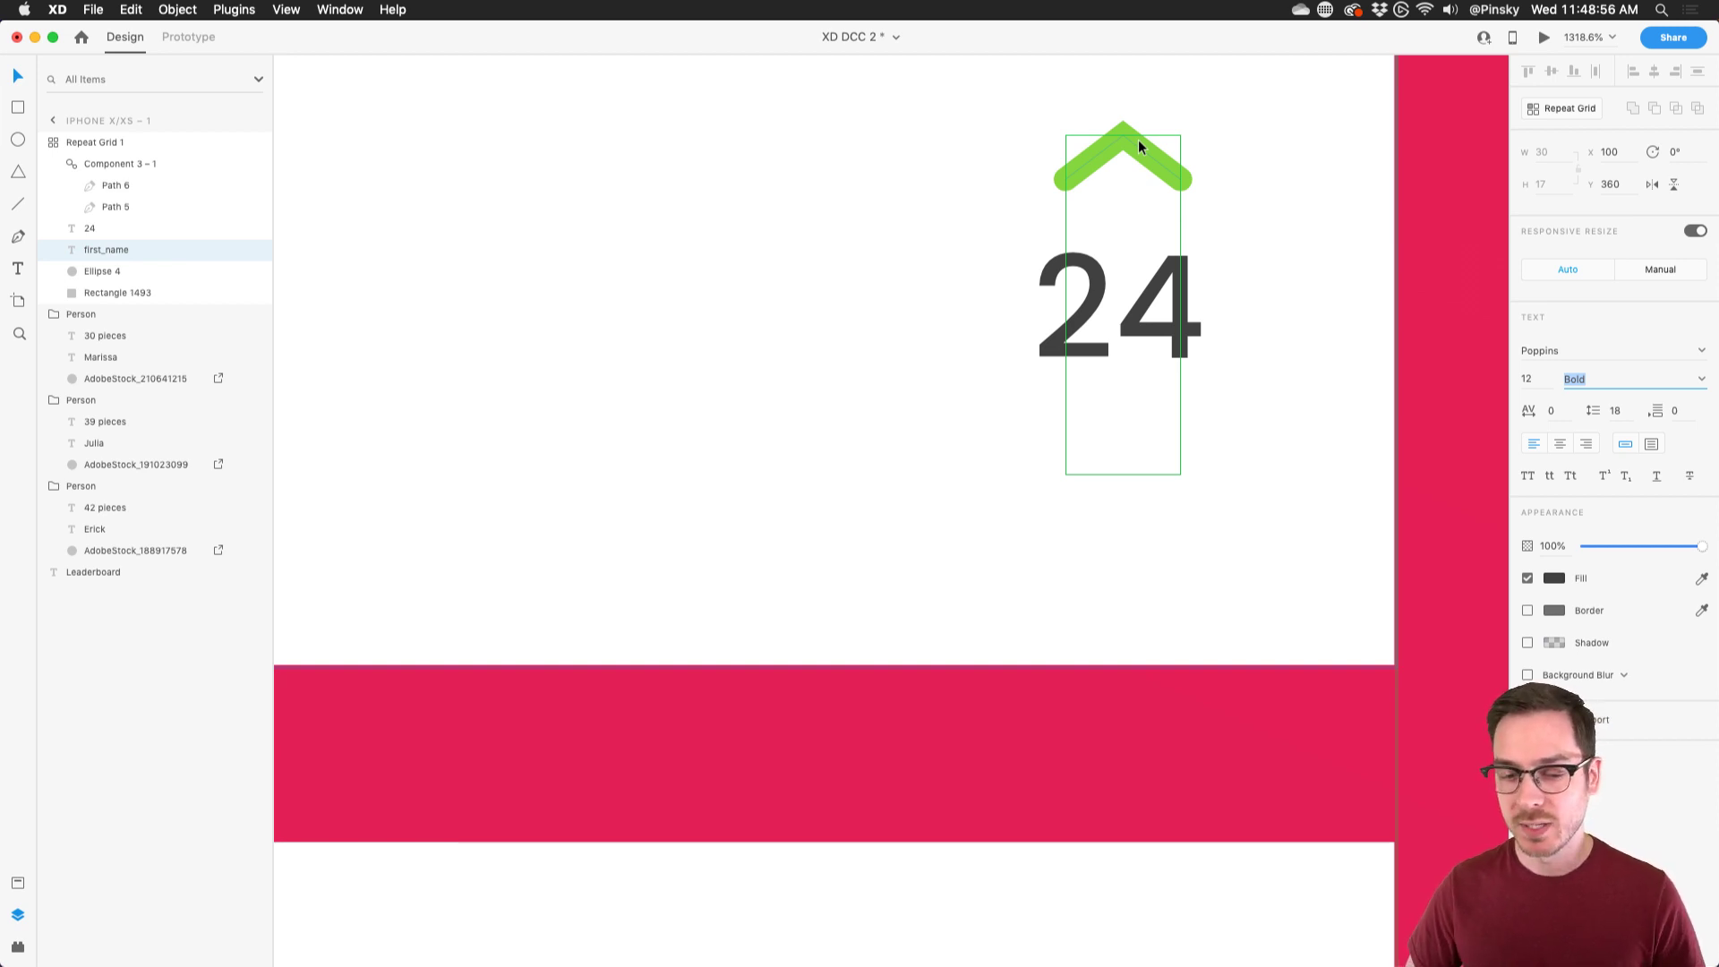
{"action": "scroll", "coordinate": [996, 208], "scroll_direction": "down", "scroll_amount": 2}
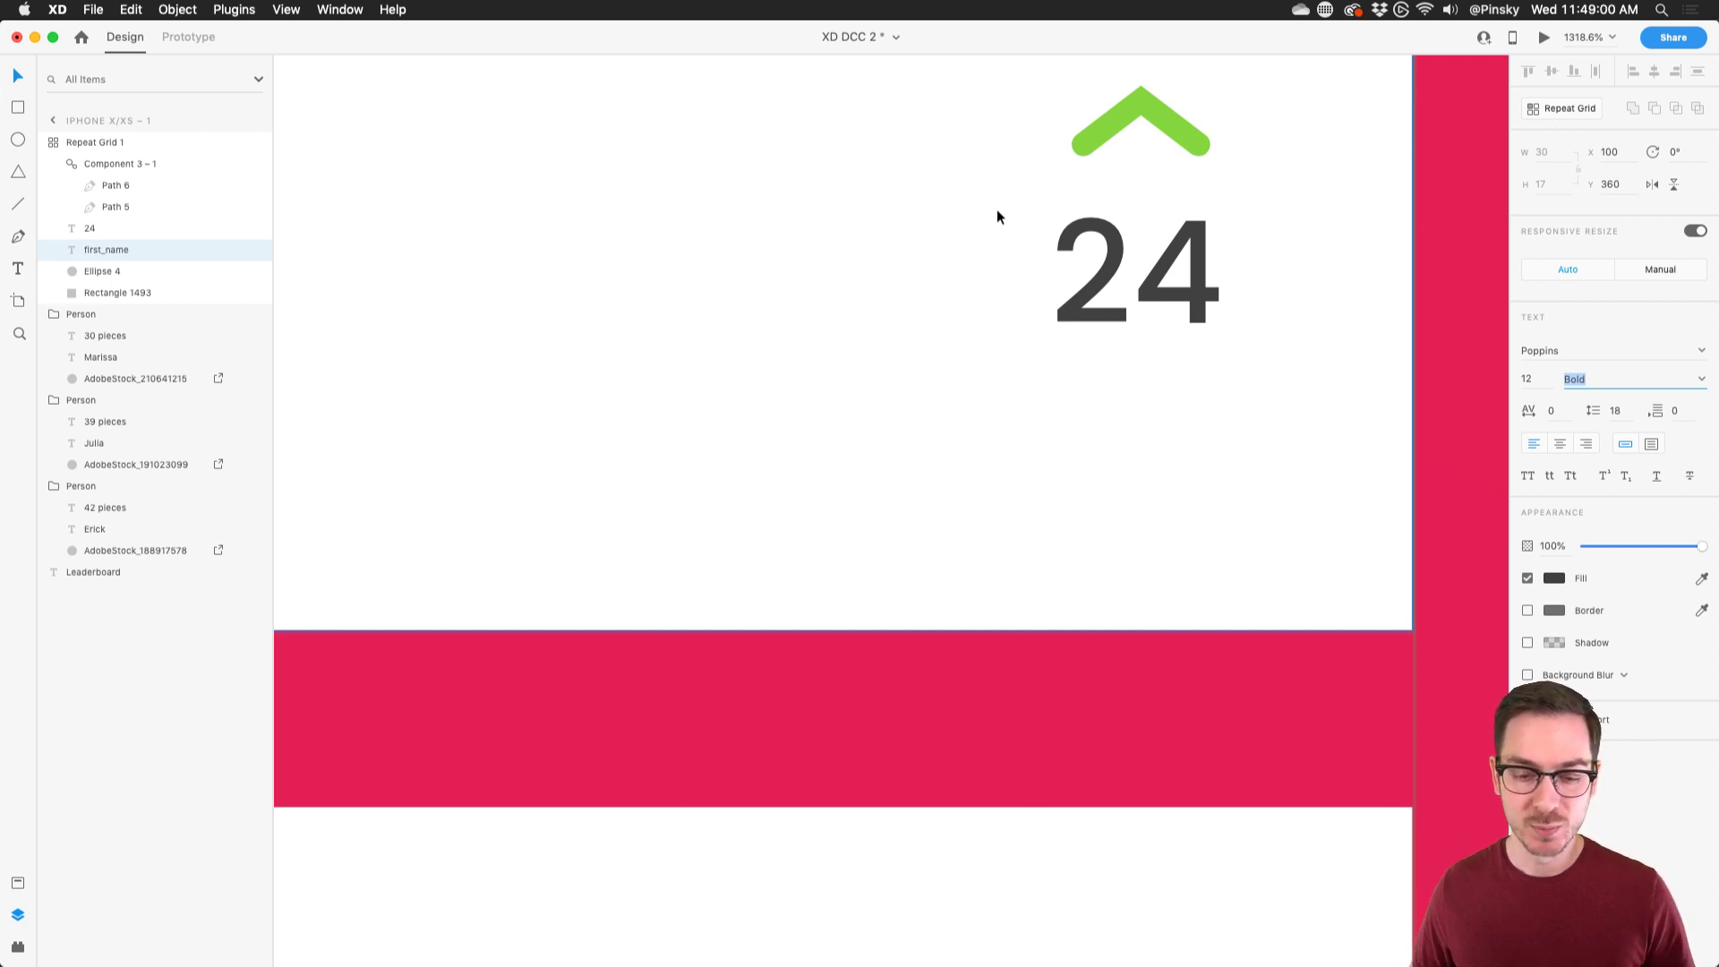
{"action": "scroll", "coordinate": [728, 260], "scroll_direction": "down", "scroll_amount": 5}
{"action": "scroll", "coordinate": [1287, 413], "scroll_direction": "left", "scroll_amount": 3}
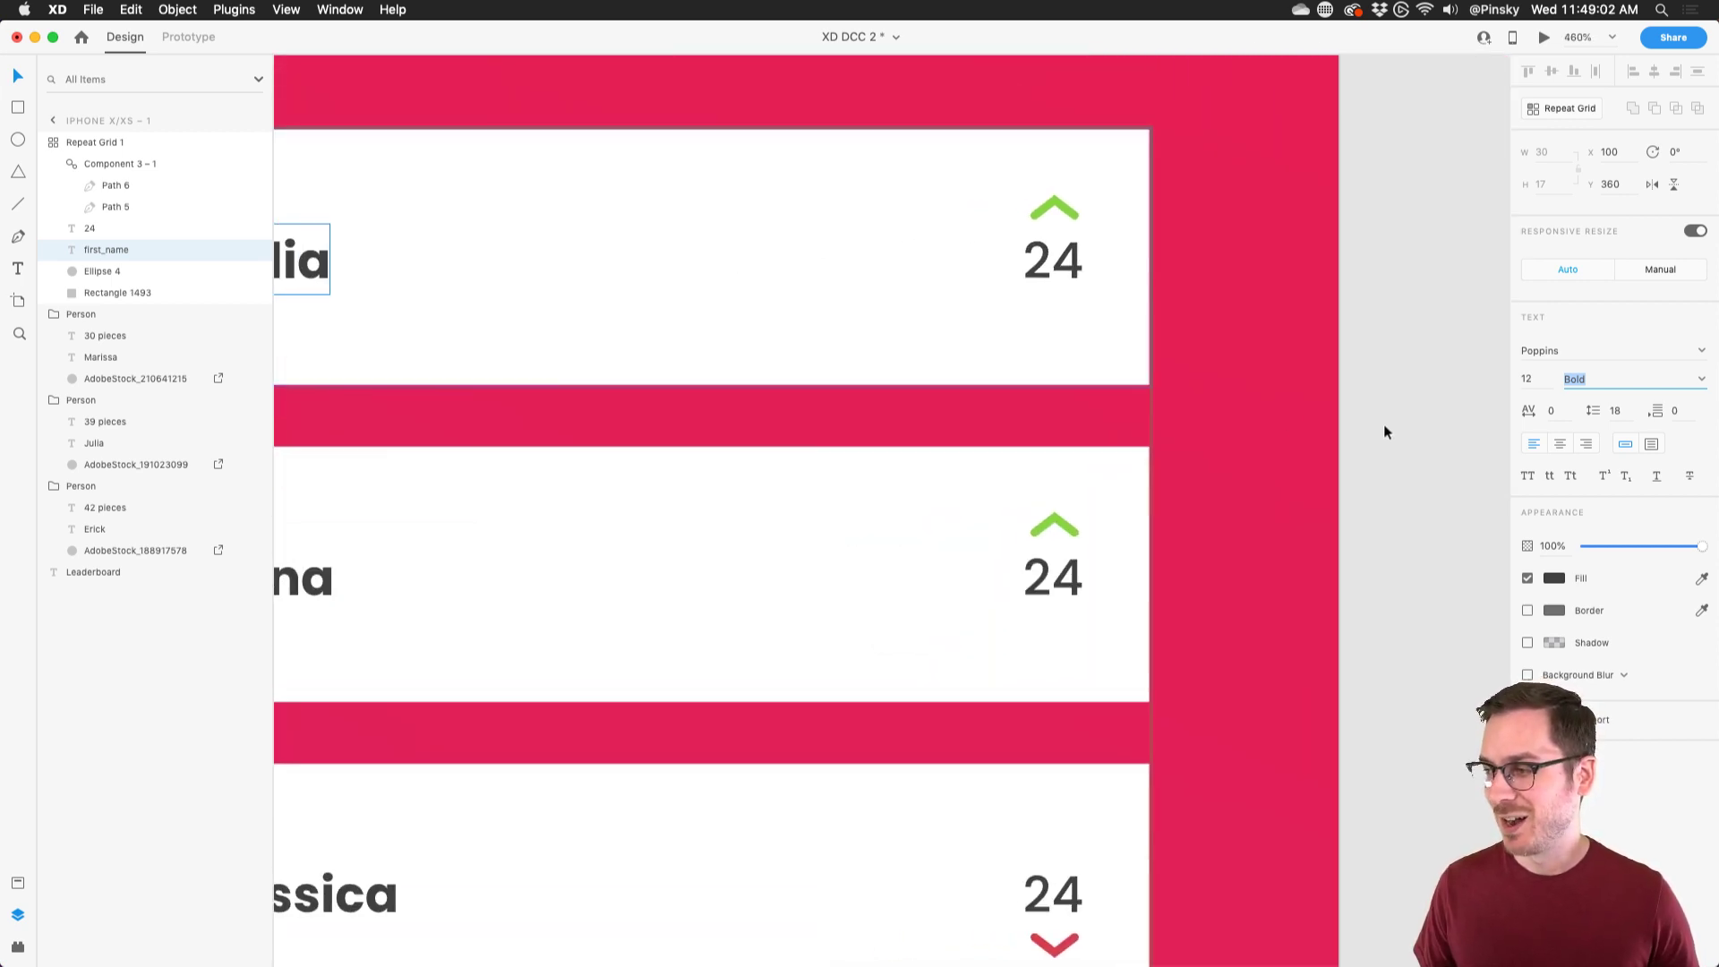
{"action": "left_click", "coordinate": [1365, 395]}
{"action": "scroll", "coordinate": [892, 372], "scroll_direction": "down", "scroll_amount": 6}
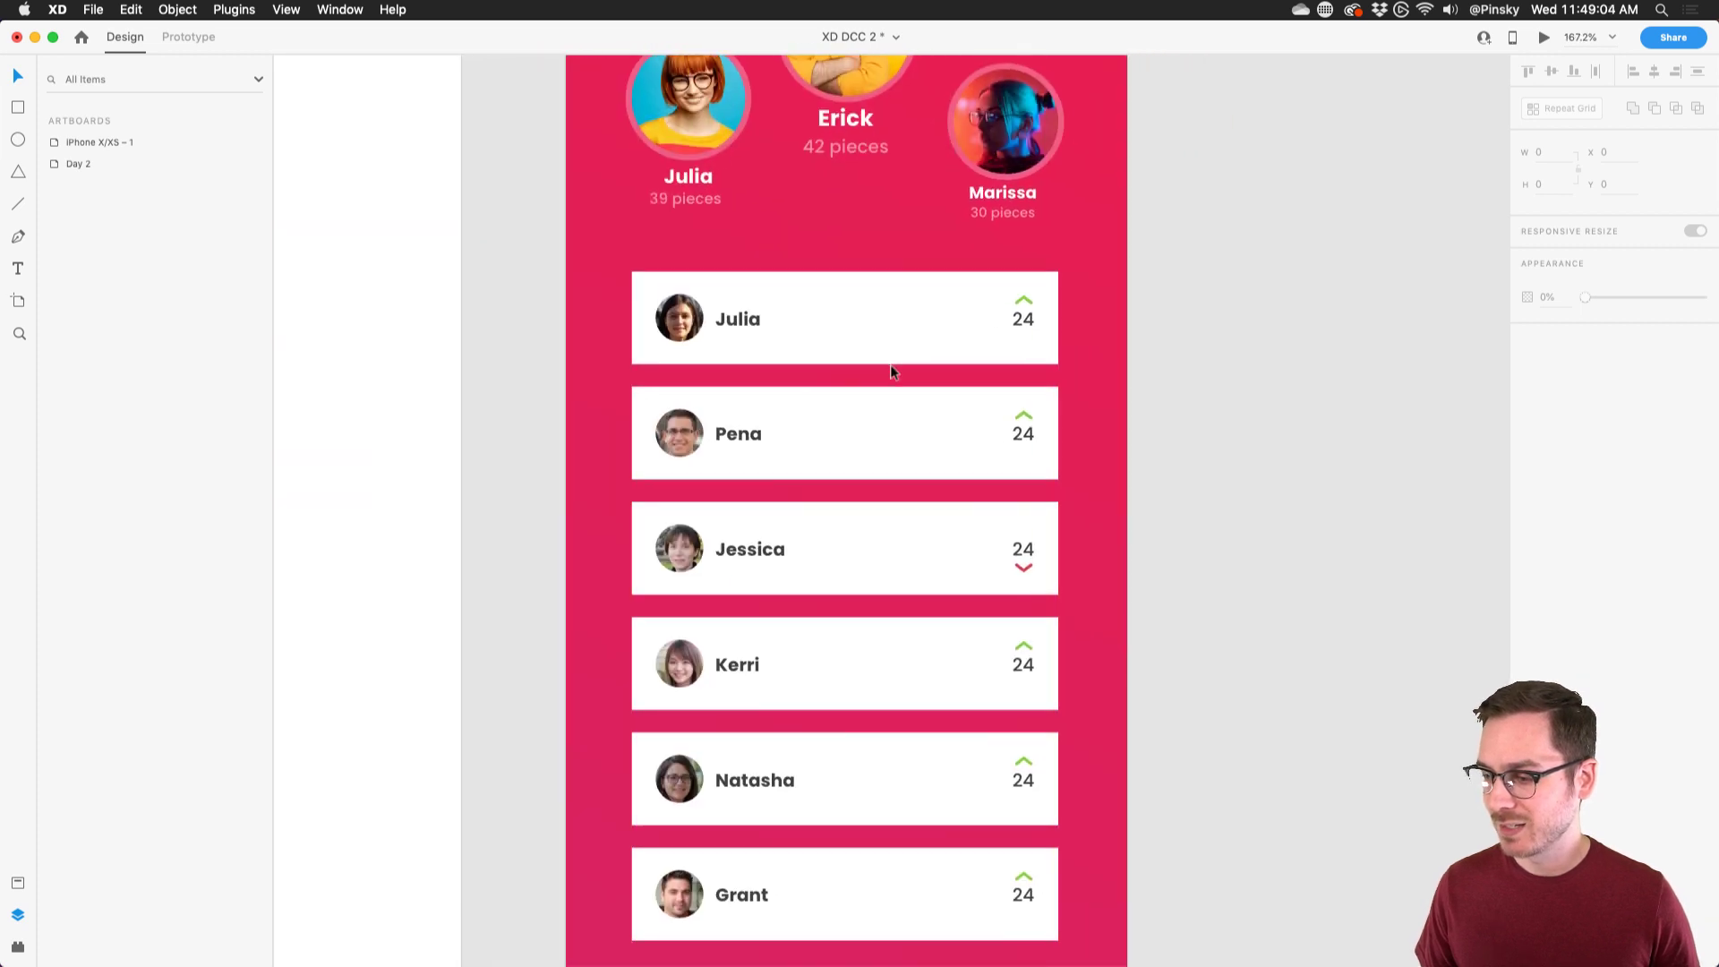
{"action": "scroll", "coordinate": [892, 371], "scroll_direction": "down", "scroll_amount": 3}
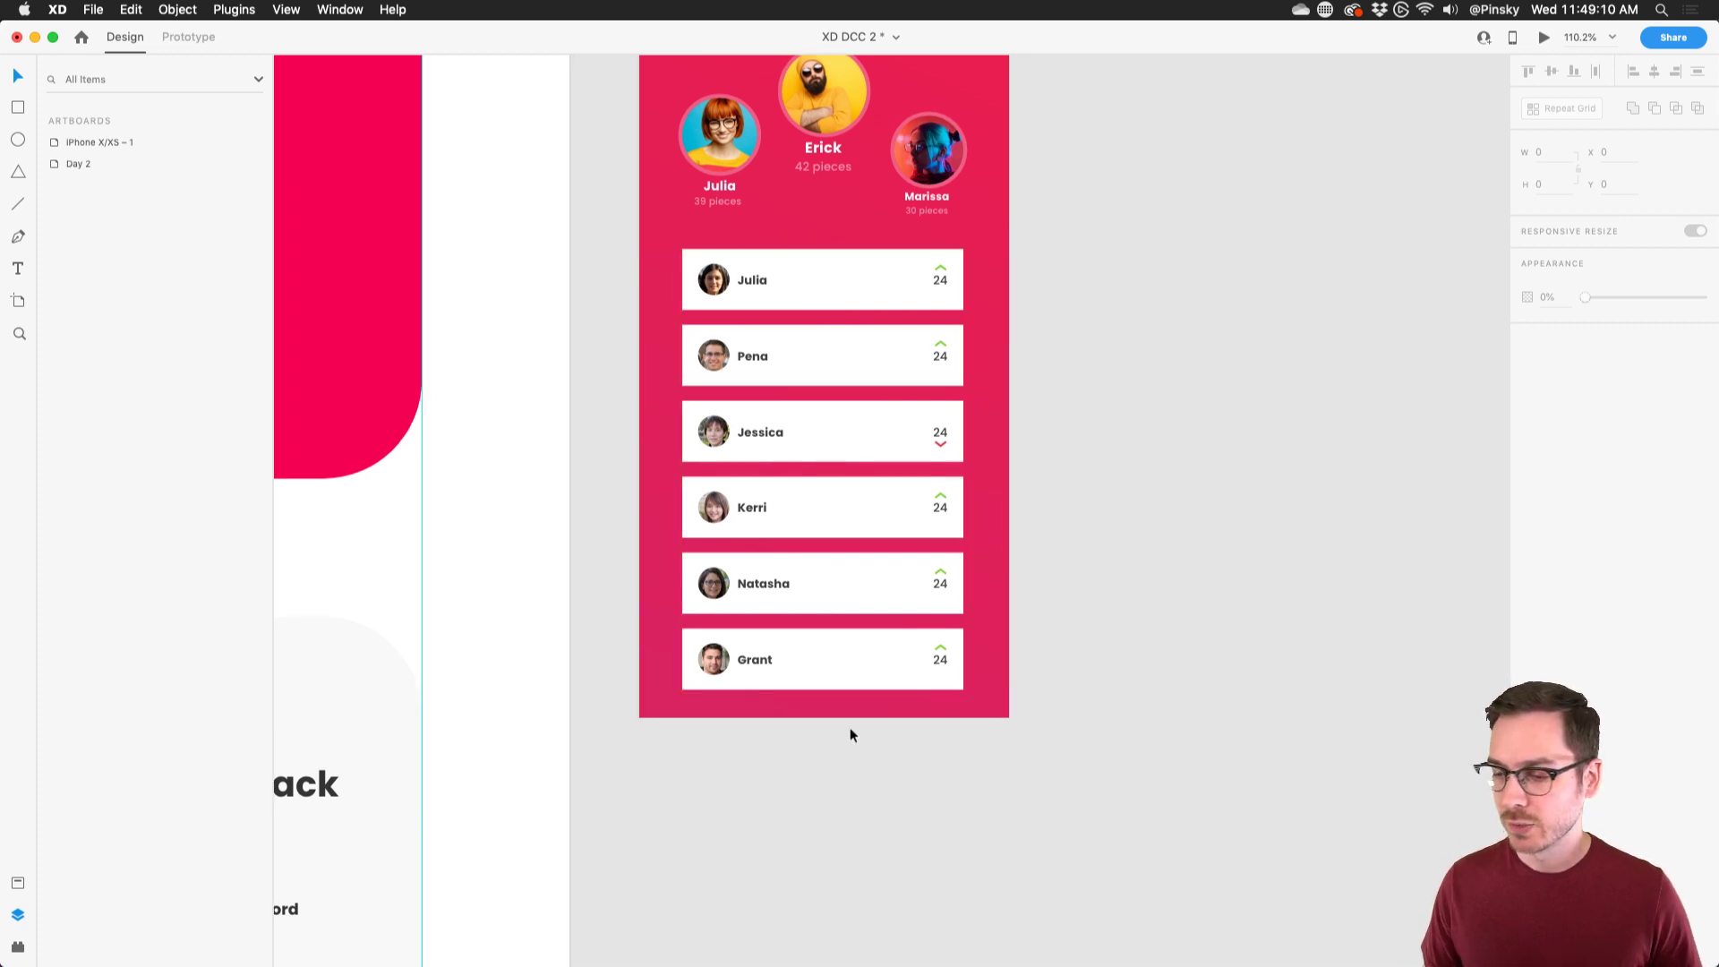
- Draw a borderless white rectangle 375 wide and 102 high across the bottom edge of the leaderboard artboard
{"action": "scroll", "coordinate": [851, 730], "scroll_direction": "up", "scroll_amount": 4}
{"action": "scroll", "coordinate": [851, 735], "scroll_direction": "down", "scroll_amount": 1}
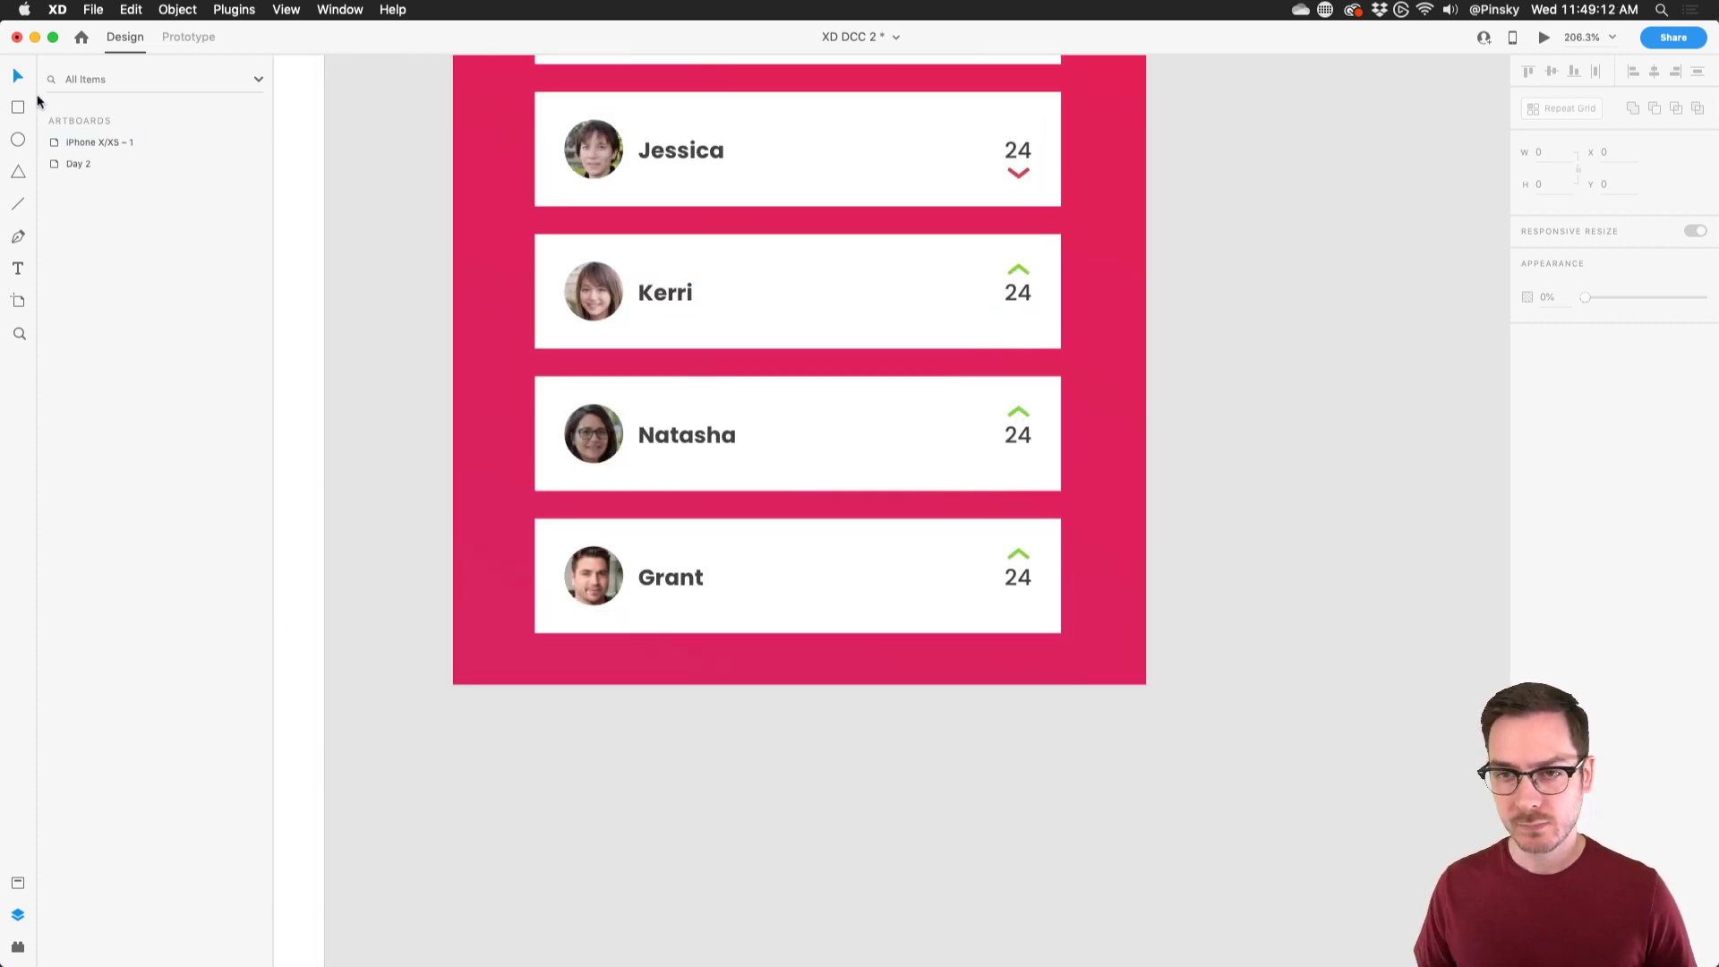
{"action": "left_click", "coordinate": [18, 109]}
{"action": "mouse_move", "coordinate": [457, 683]}
{"action": "left_mouse_down"}
{"action": "mouse_move", "coordinate": [819, 509]}
{"action": "mouse_move", "coordinate": [1149, 504]}
{"action": "left_mouse_up"}
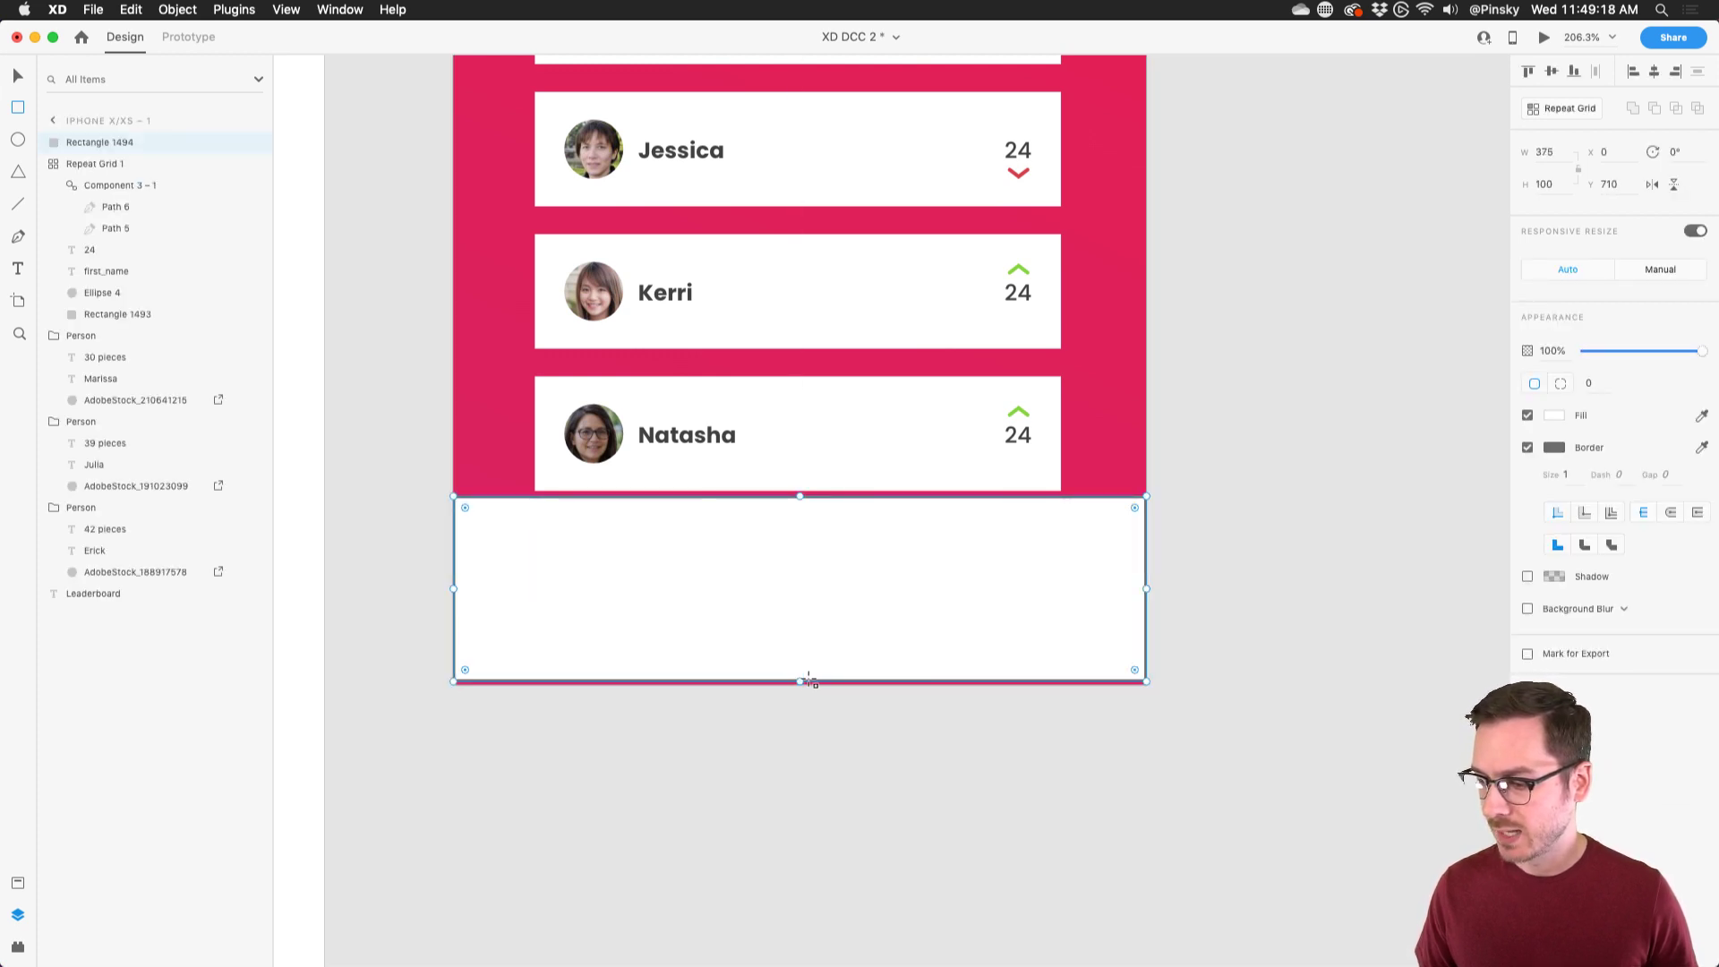
{"action": "left_click_drag", "start_coordinate": [801, 682], "coordinate": [802, 686]}
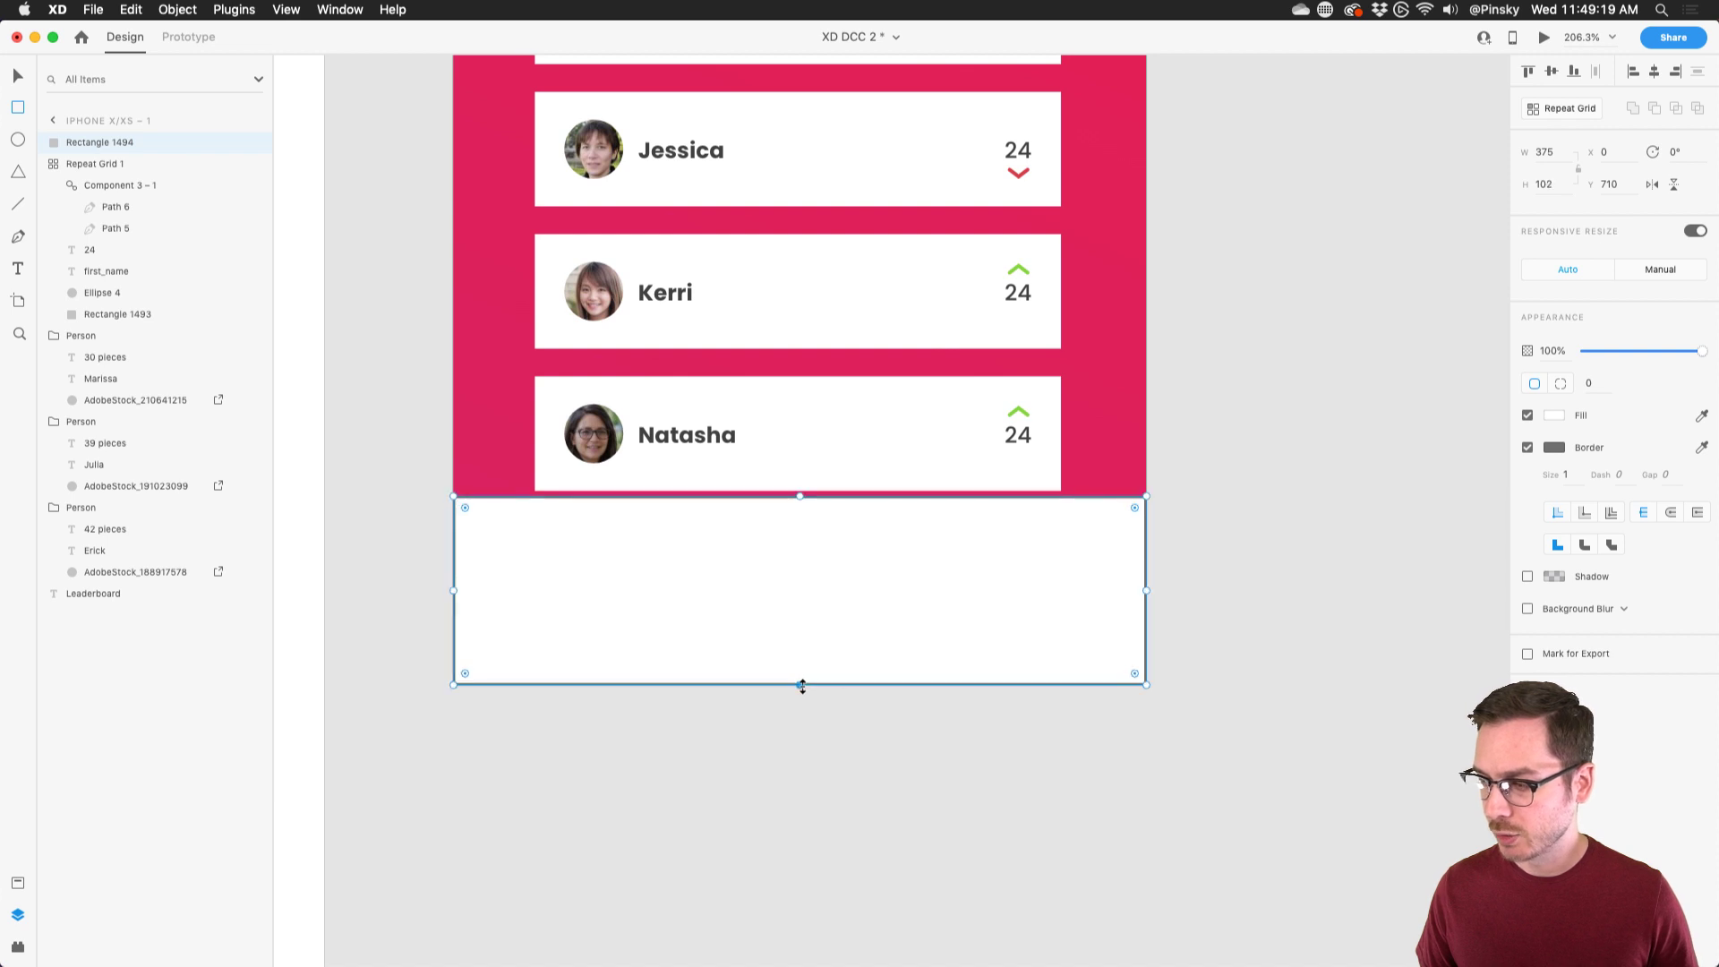
{"action": "left_click", "coordinate": [1527, 448]}
{"action": "key", "text": "v"}
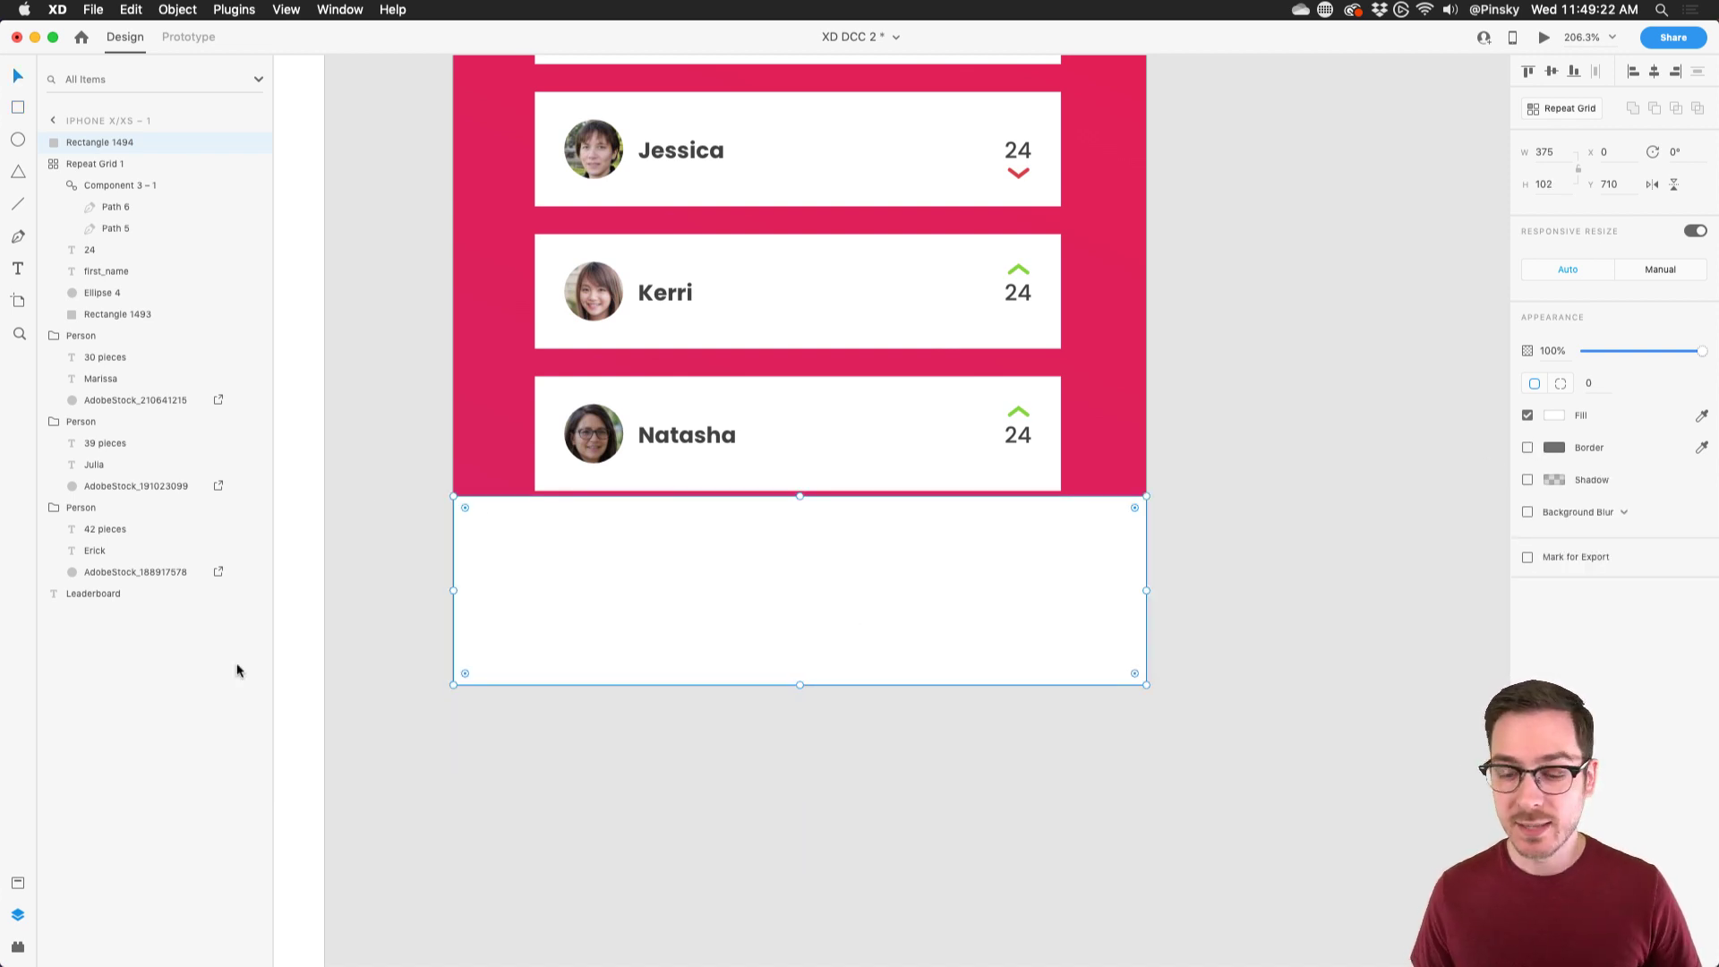
- Search the plugin catalogue for "icon" and review the icon plugins on offer
{"action": "left_click", "coordinate": [18, 946]}
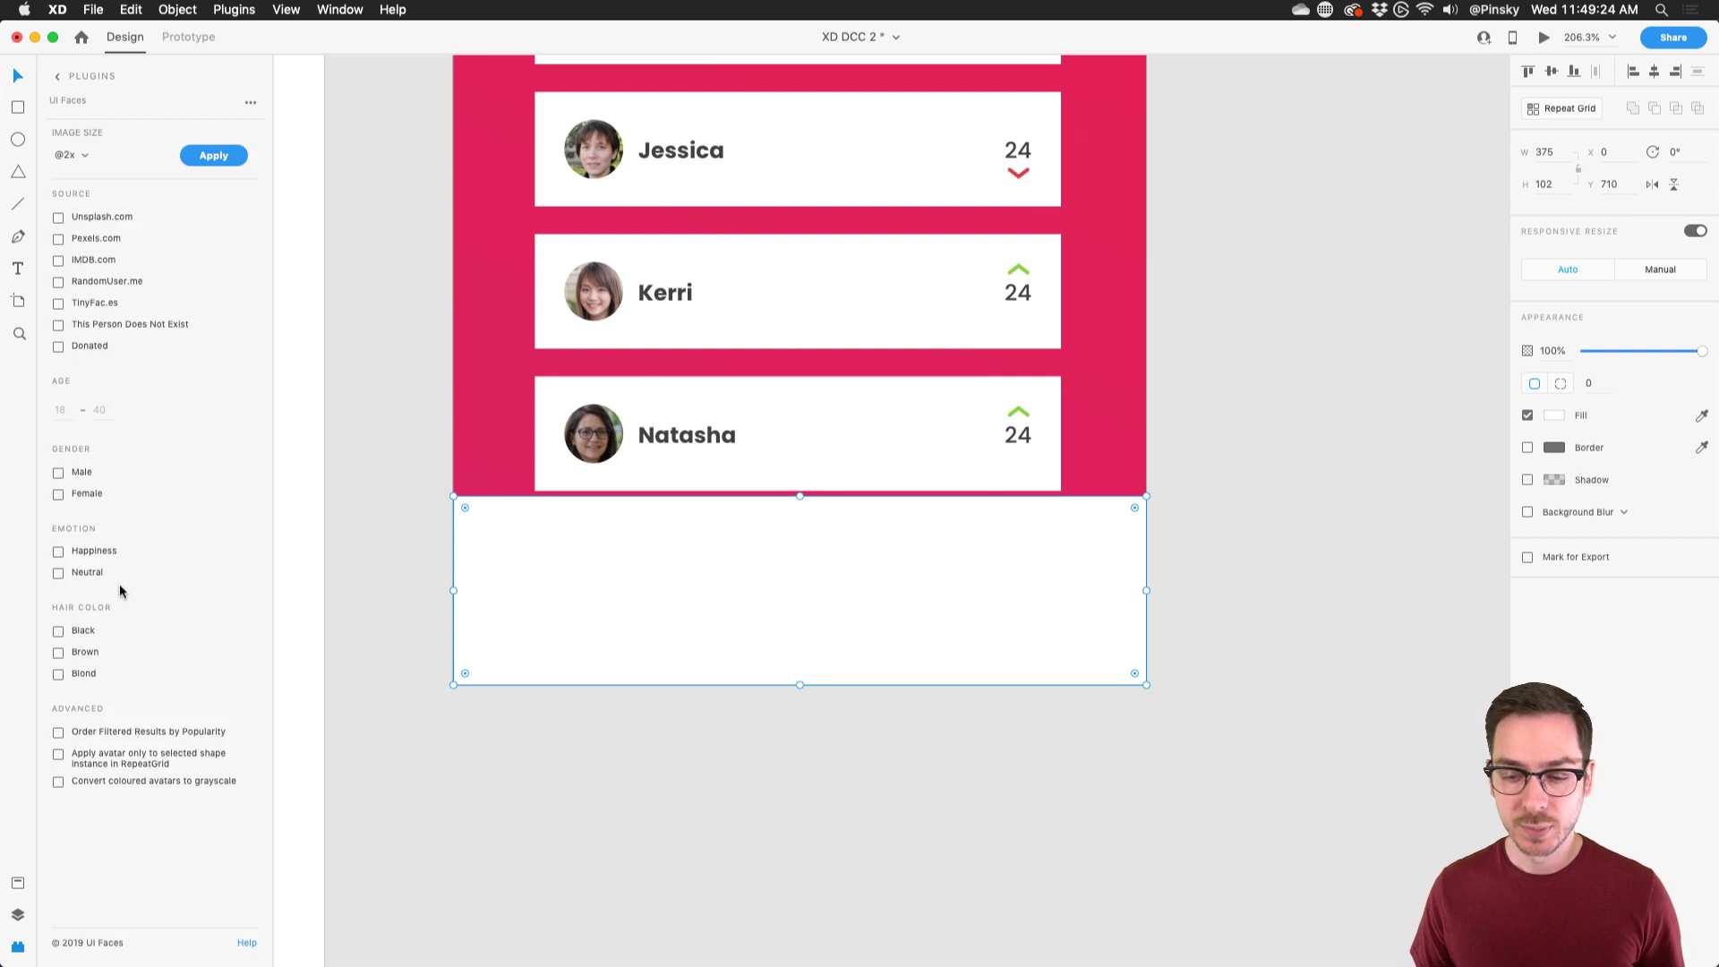
{"action": "left_click", "coordinate": [76, 76]}
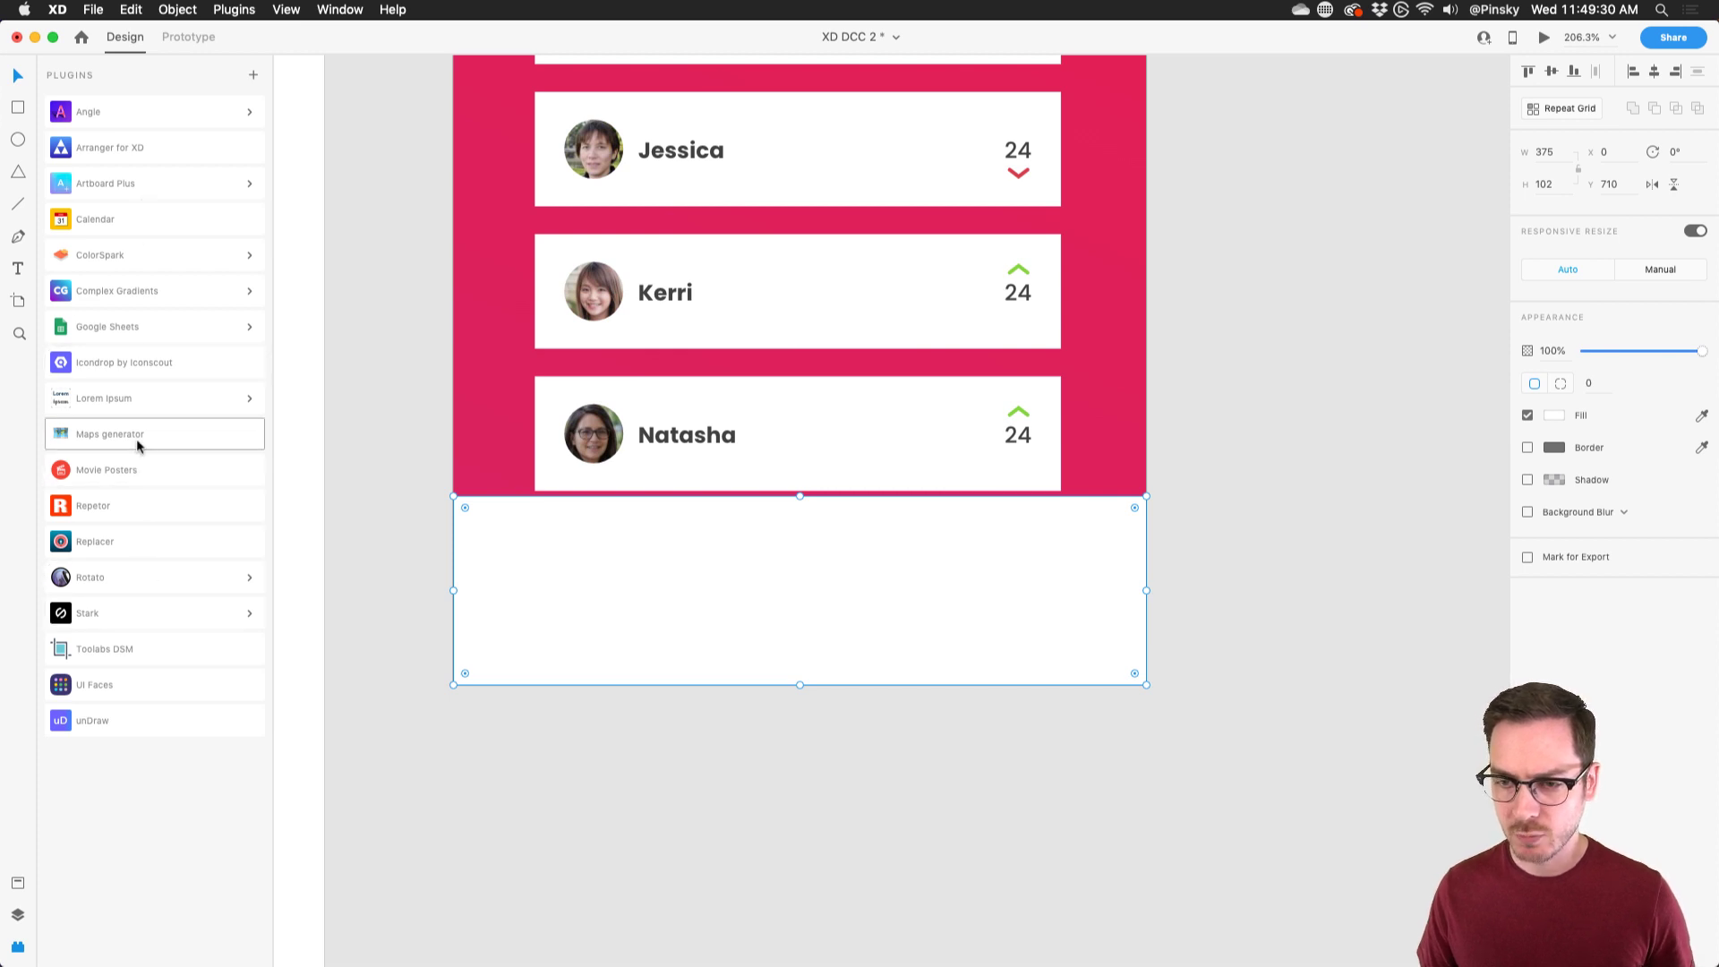
{"action": "left_click", "coordinate": [253, 76]}
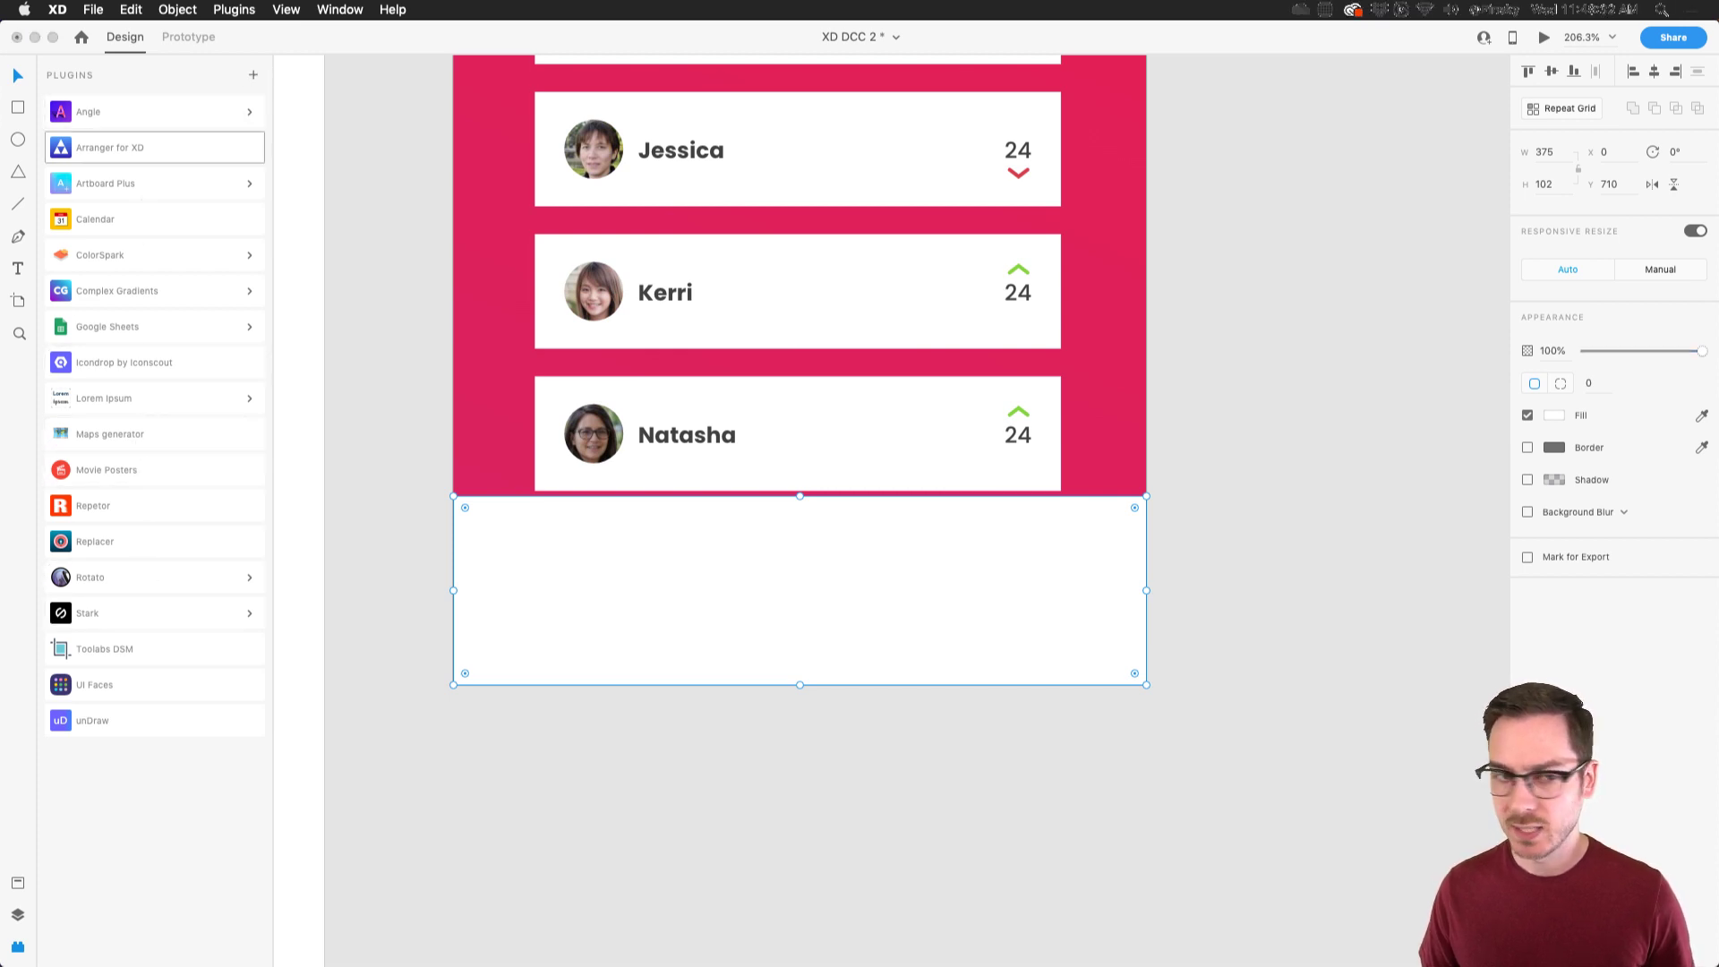
{"action": "scroll", "coordinate": [800, 477], "scroll_direction": "down", "scroll_amount": 4}
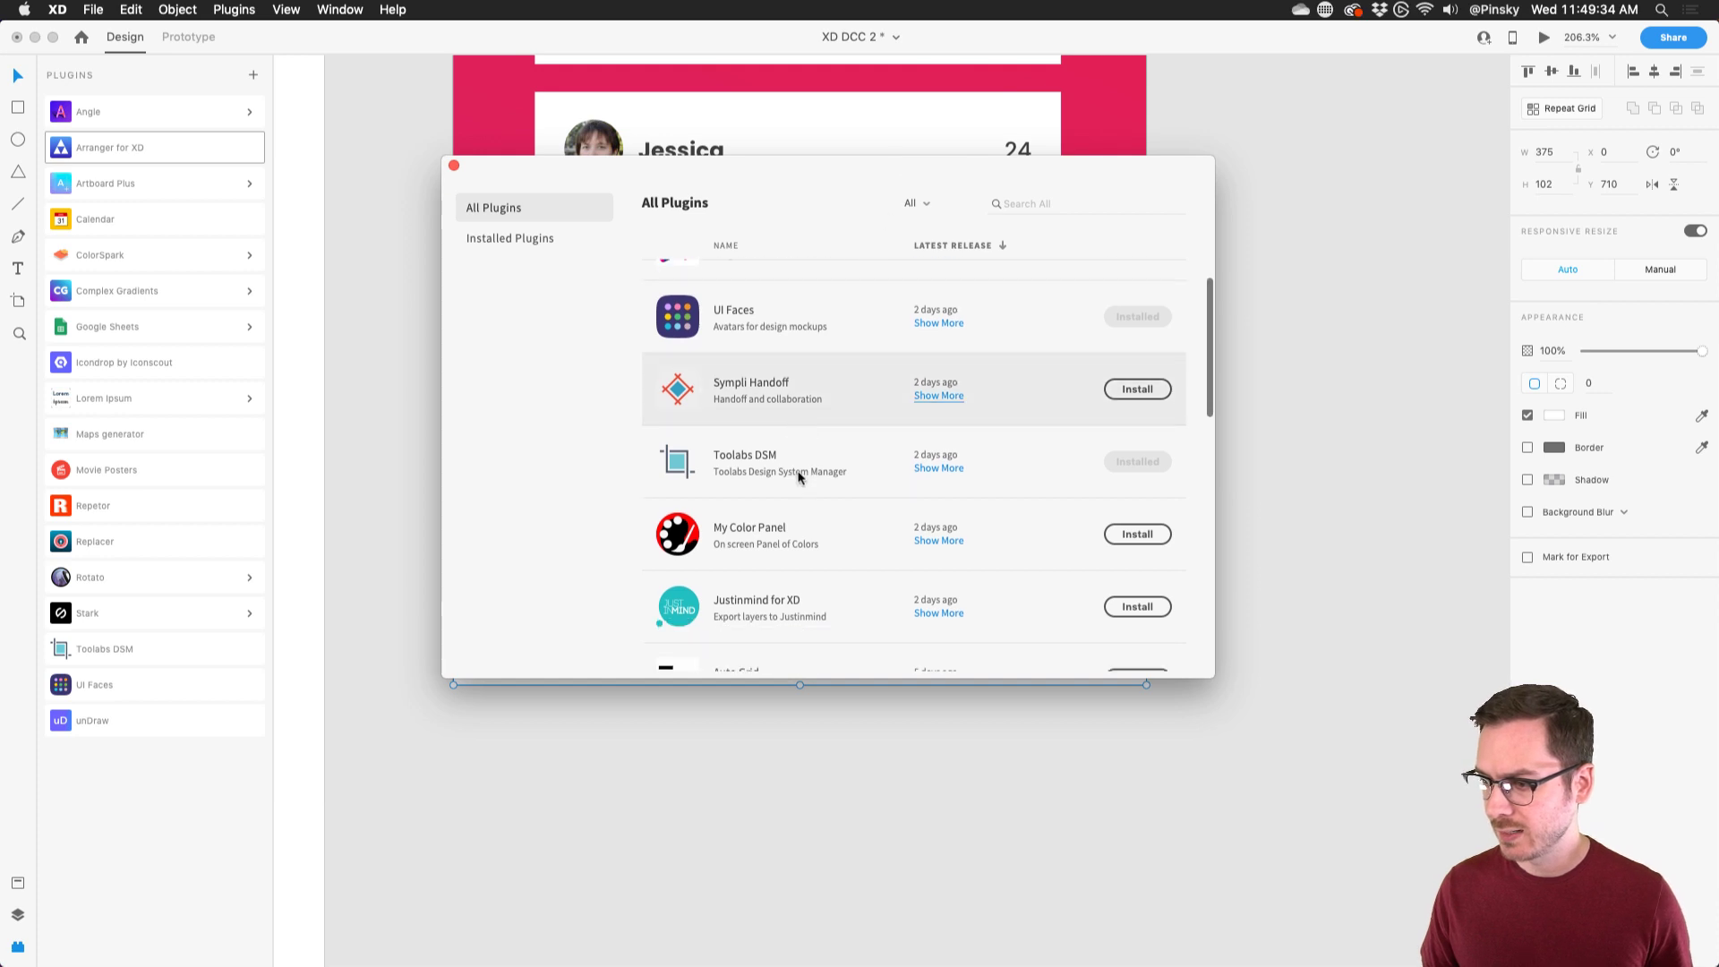
{"action": "scroll", "coordinate": [799, 477], "scroll_direction": "down", "scroll_amount": 10}
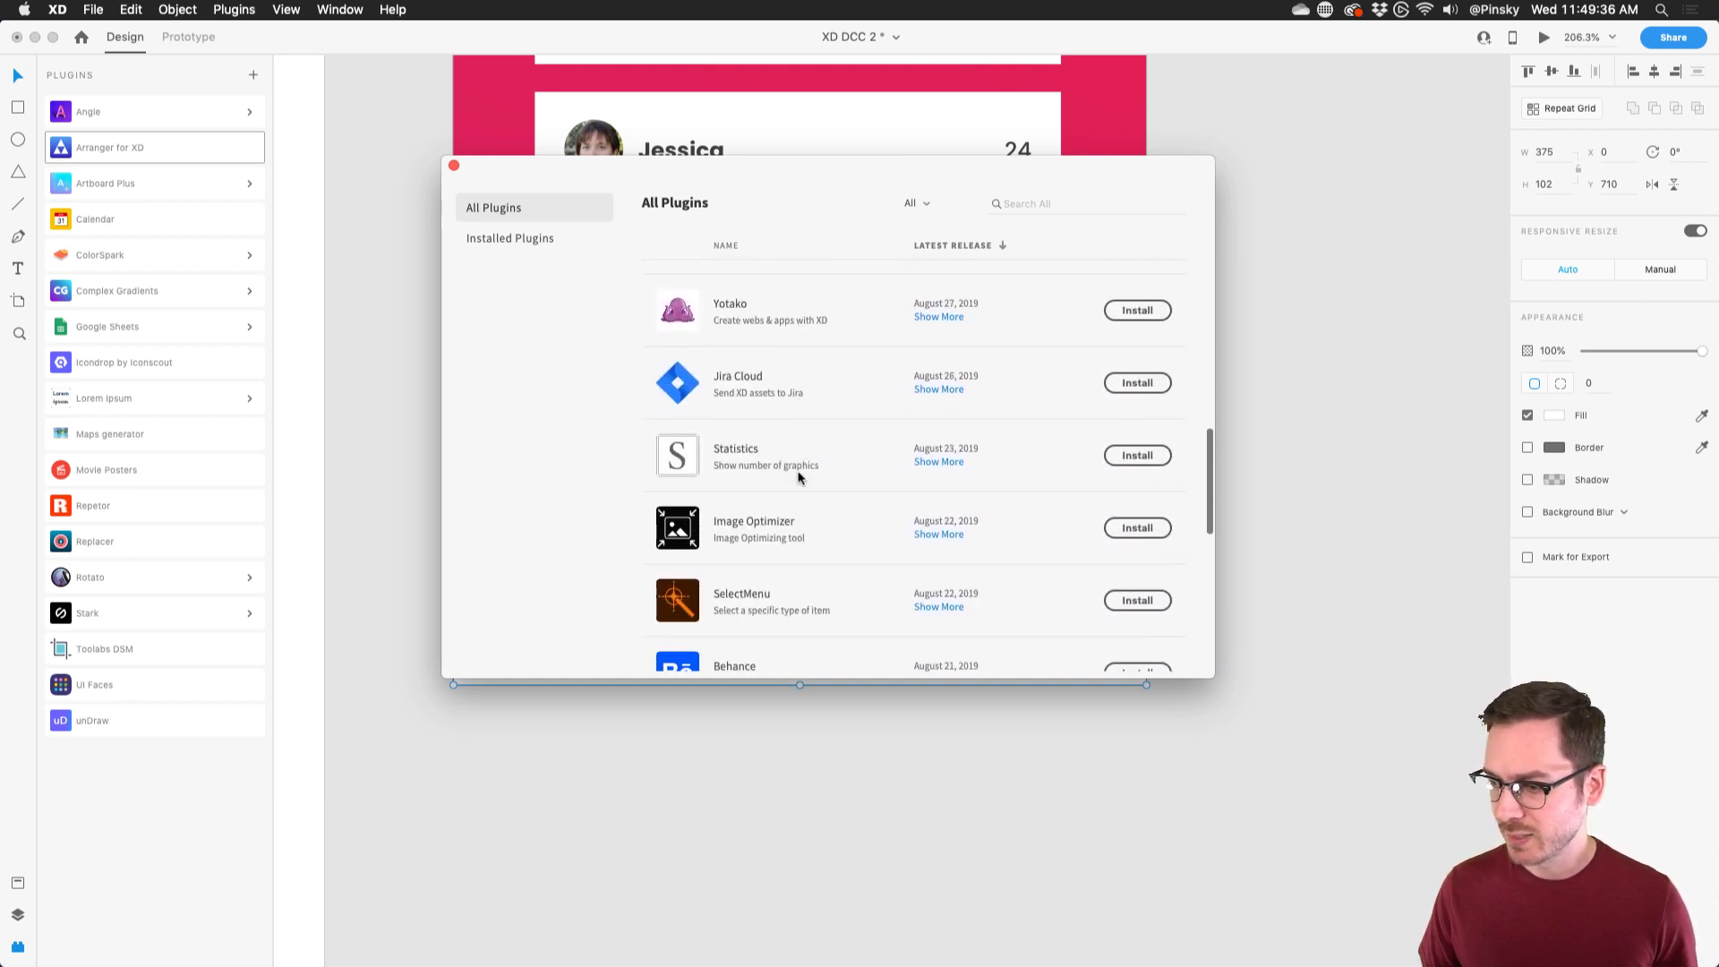
{"action": "scroll", "coordinate": [799, 477], "scroll_direction": "down", "scroll_amount": 8}
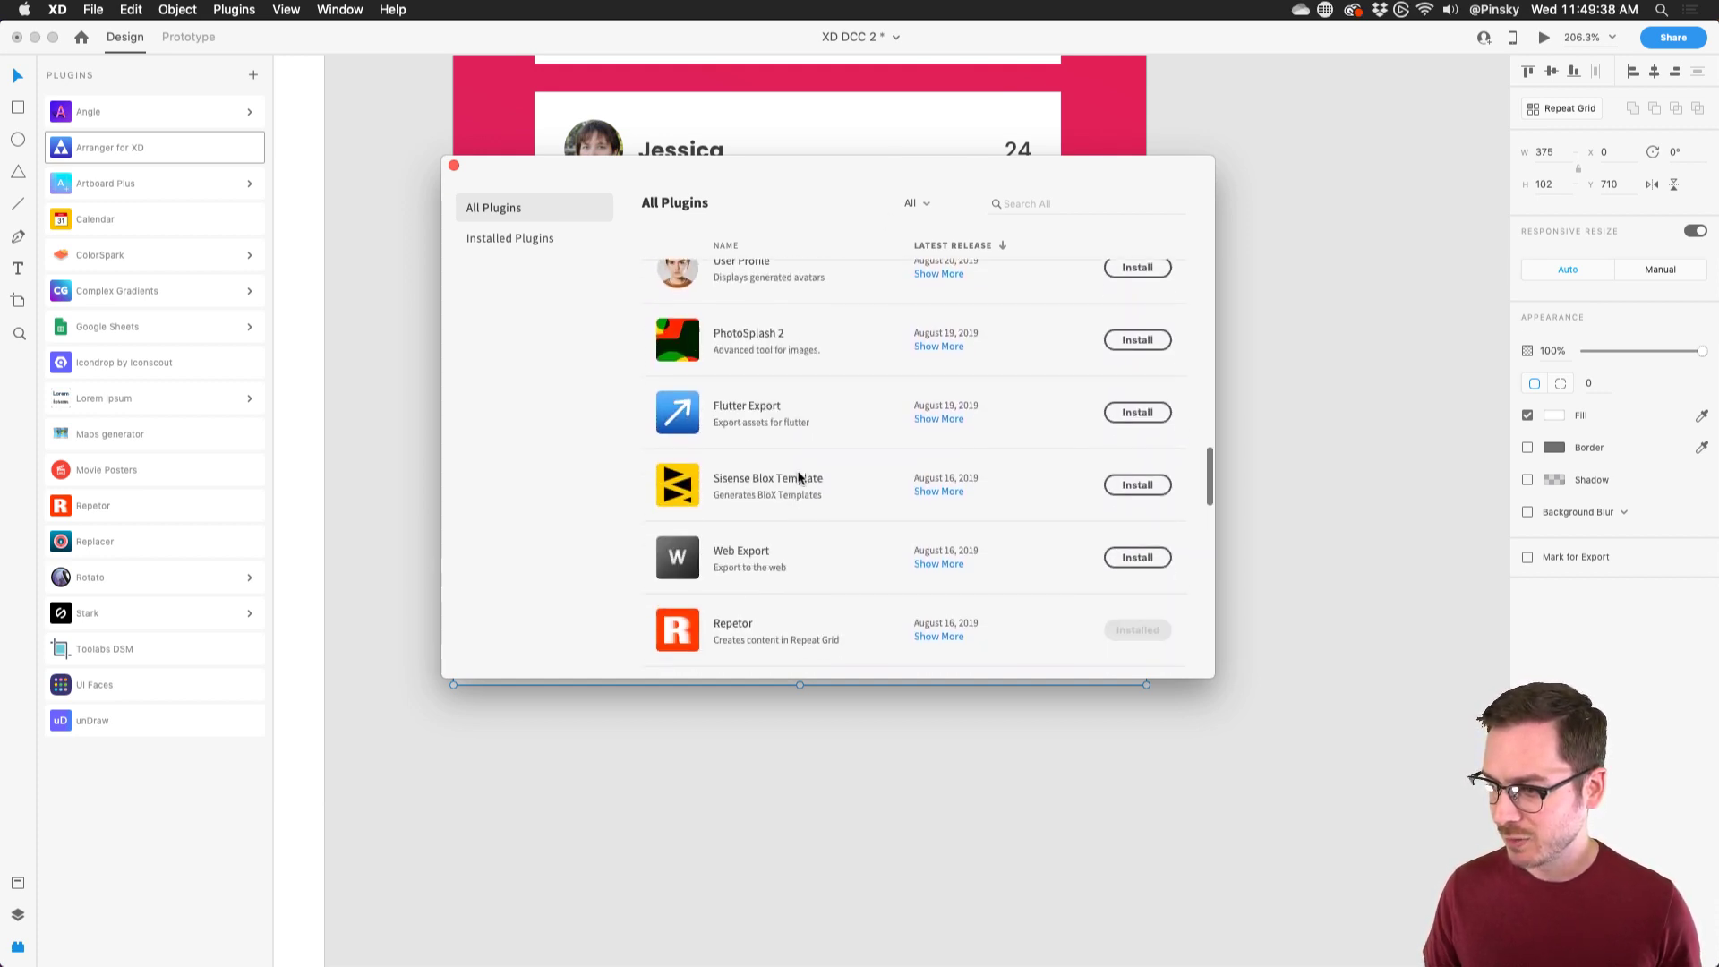
{"action": "left_click", "coordinate": [1085, 211]}
{"action": "type", "text": "icon"}
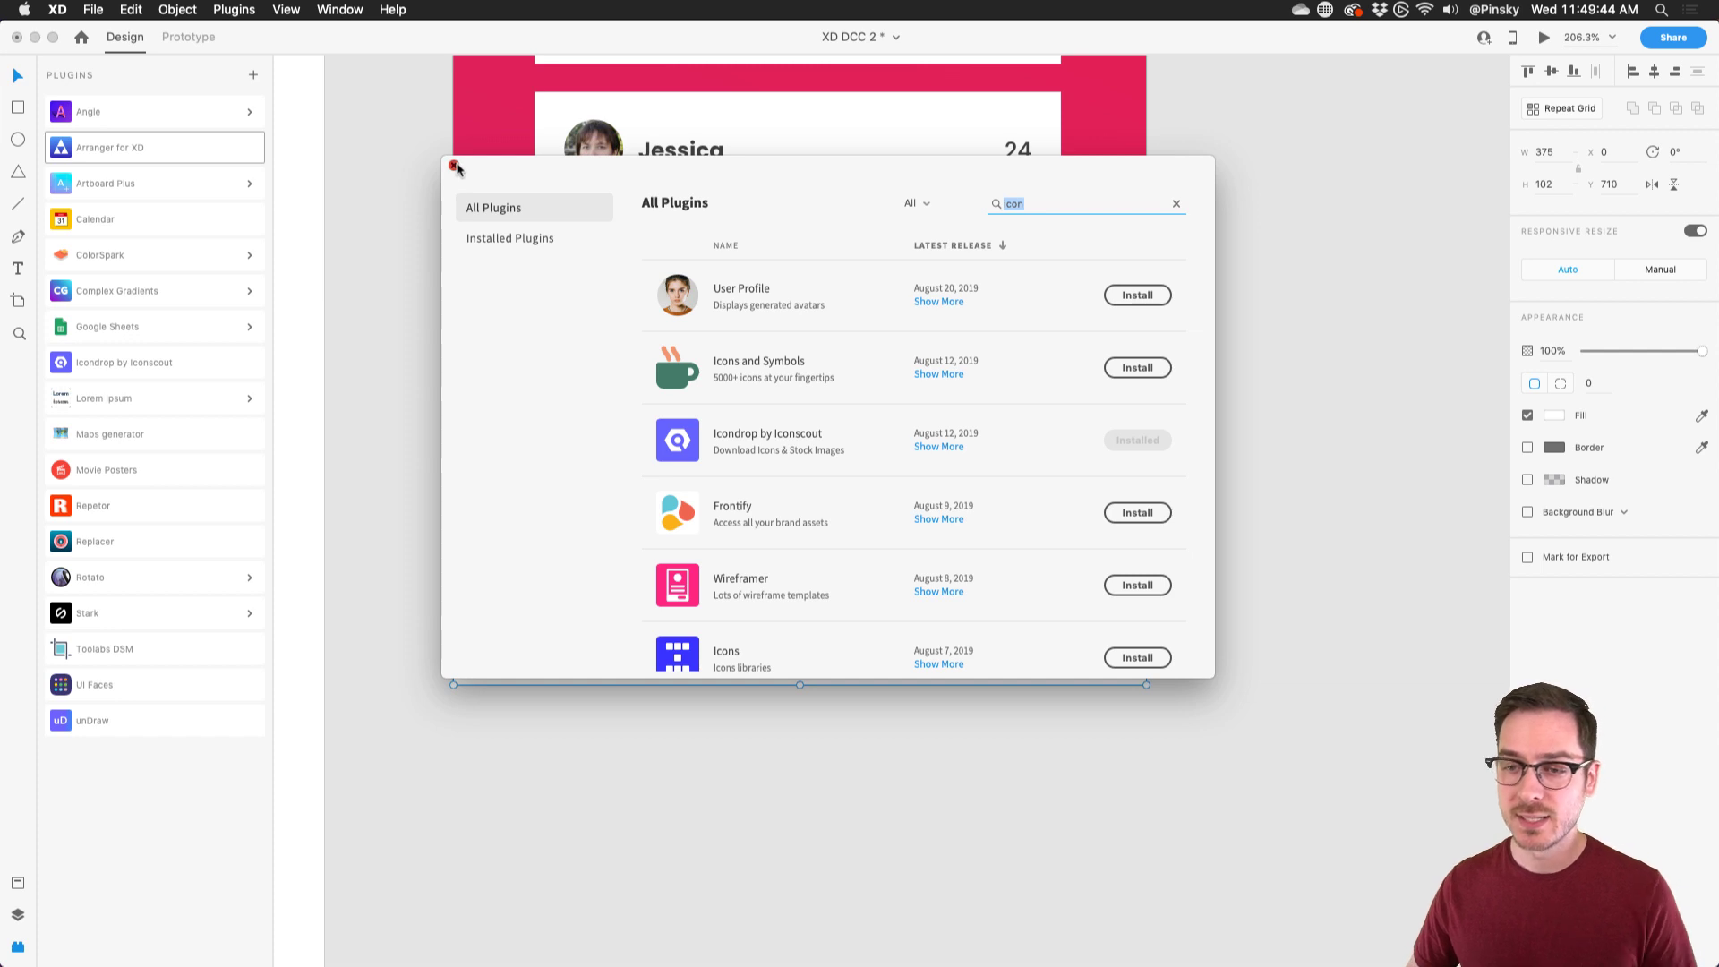
{"action": "left_click", "coordinate": [453, 167]}
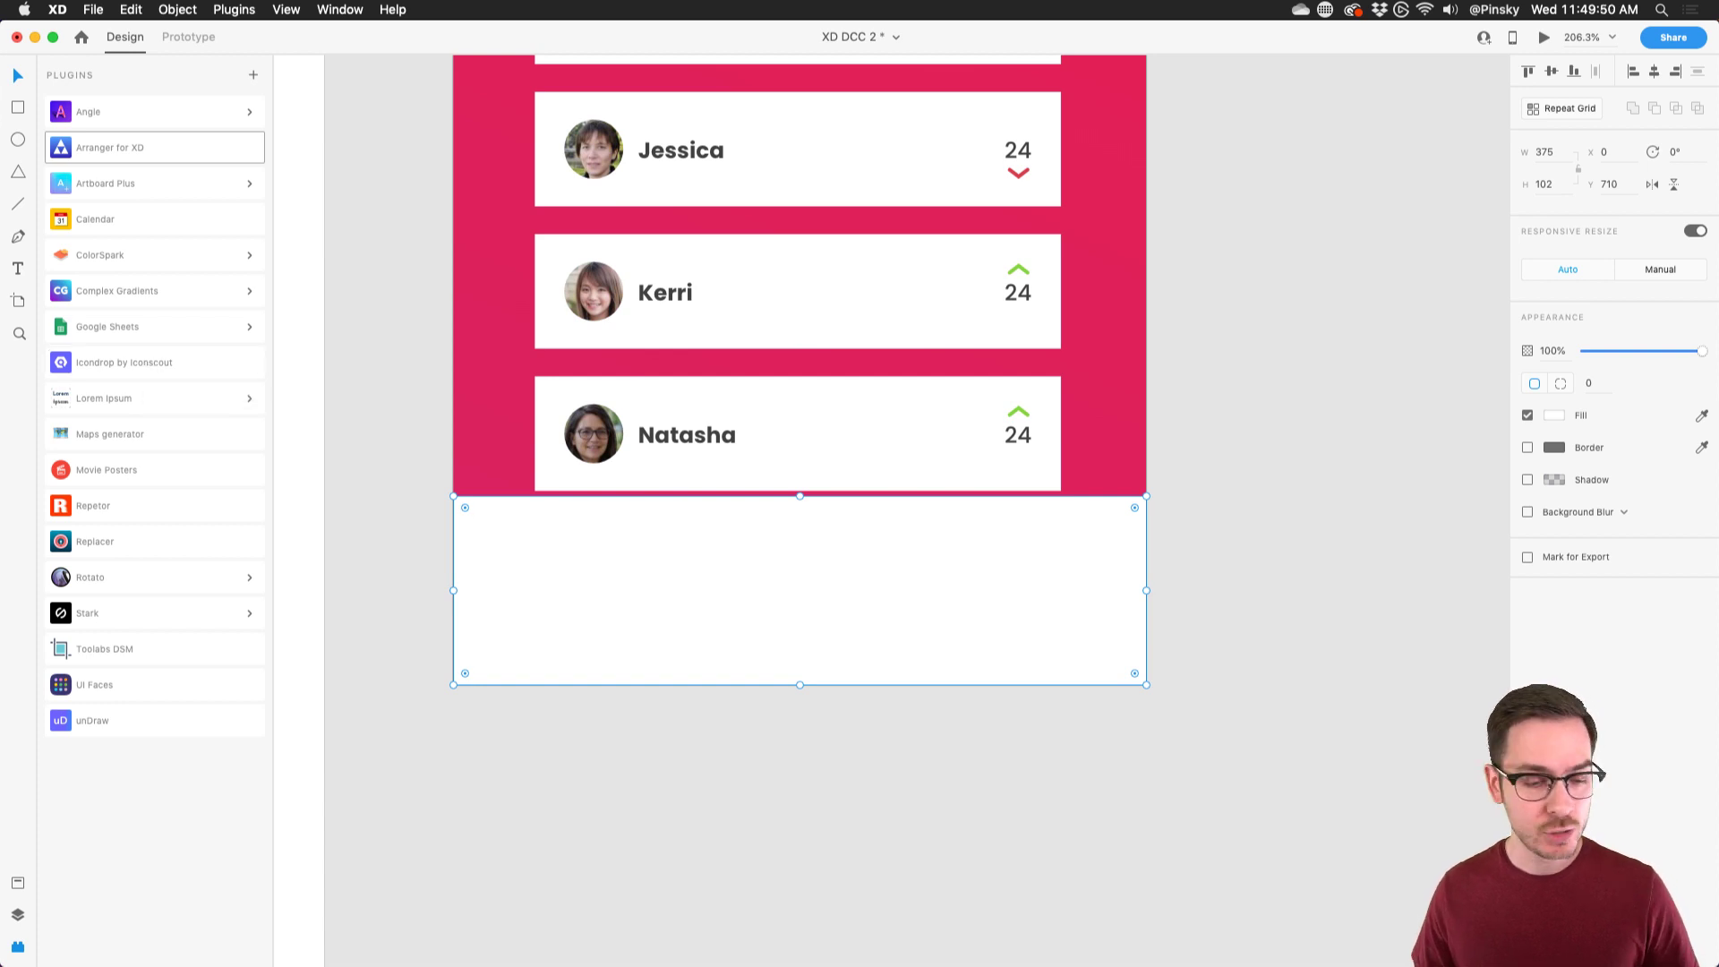
- Switch to Nucleo and bring a wavy-based home icon and a bell icon from Symbol Icons onto the XD pasteboard below the artboard
{"action": "key", "text": "super+Tab"}
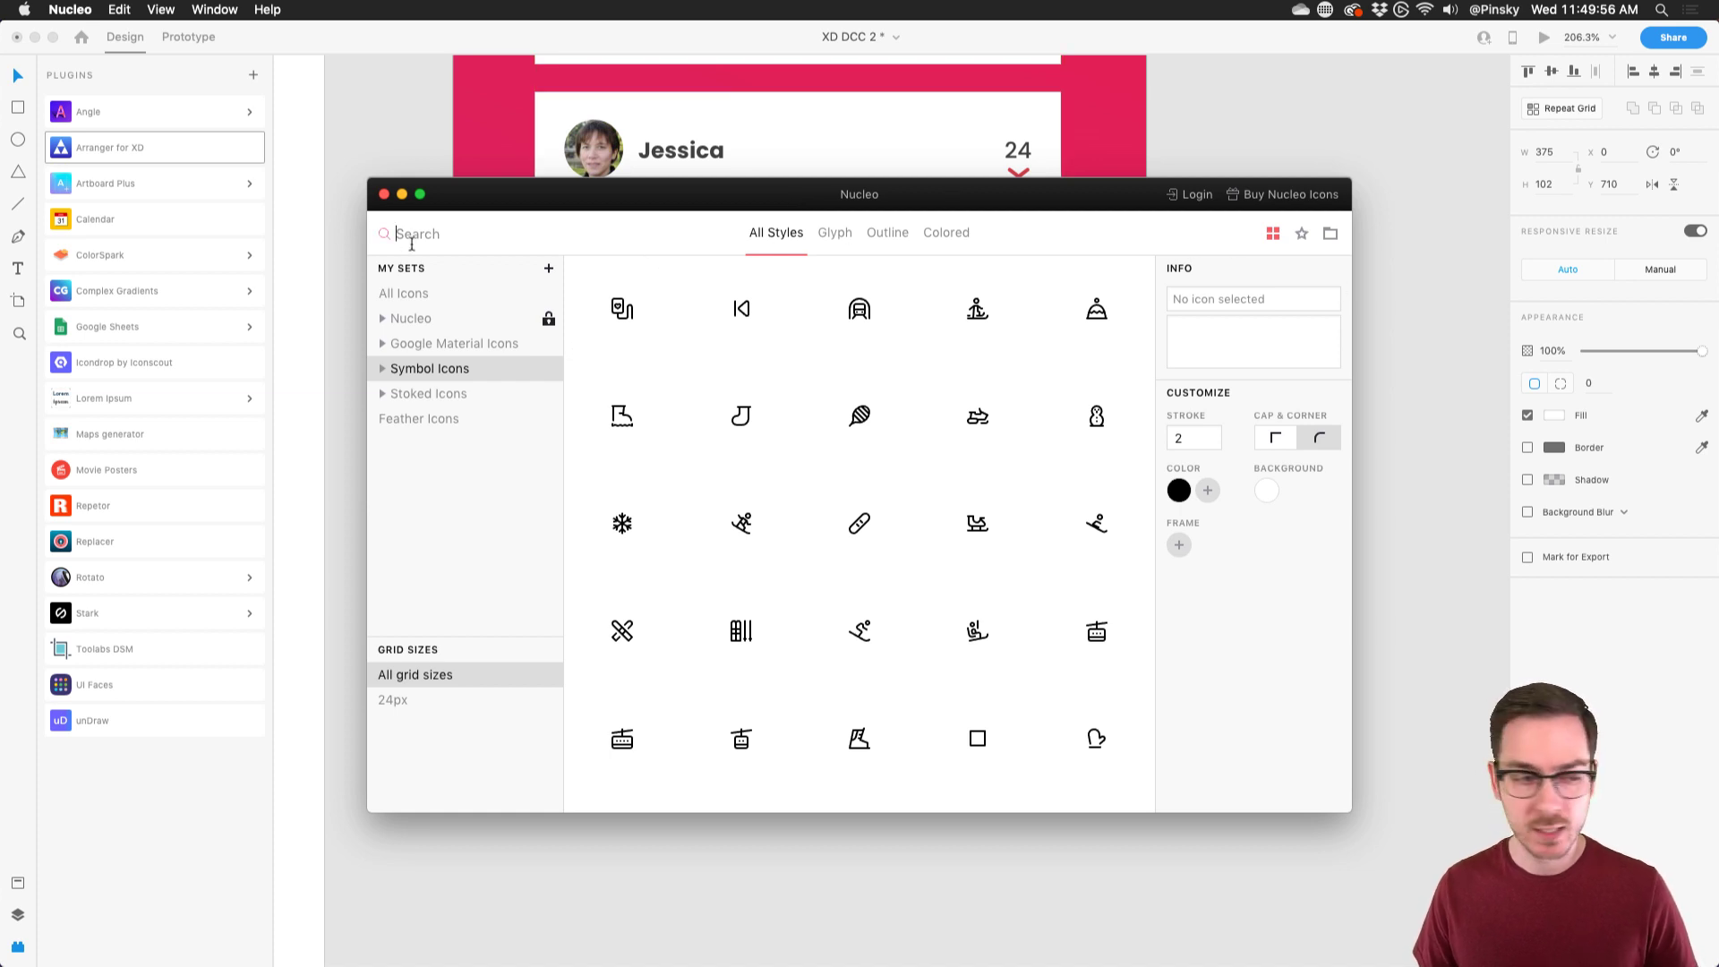
{"action": "type", "text": "home"}
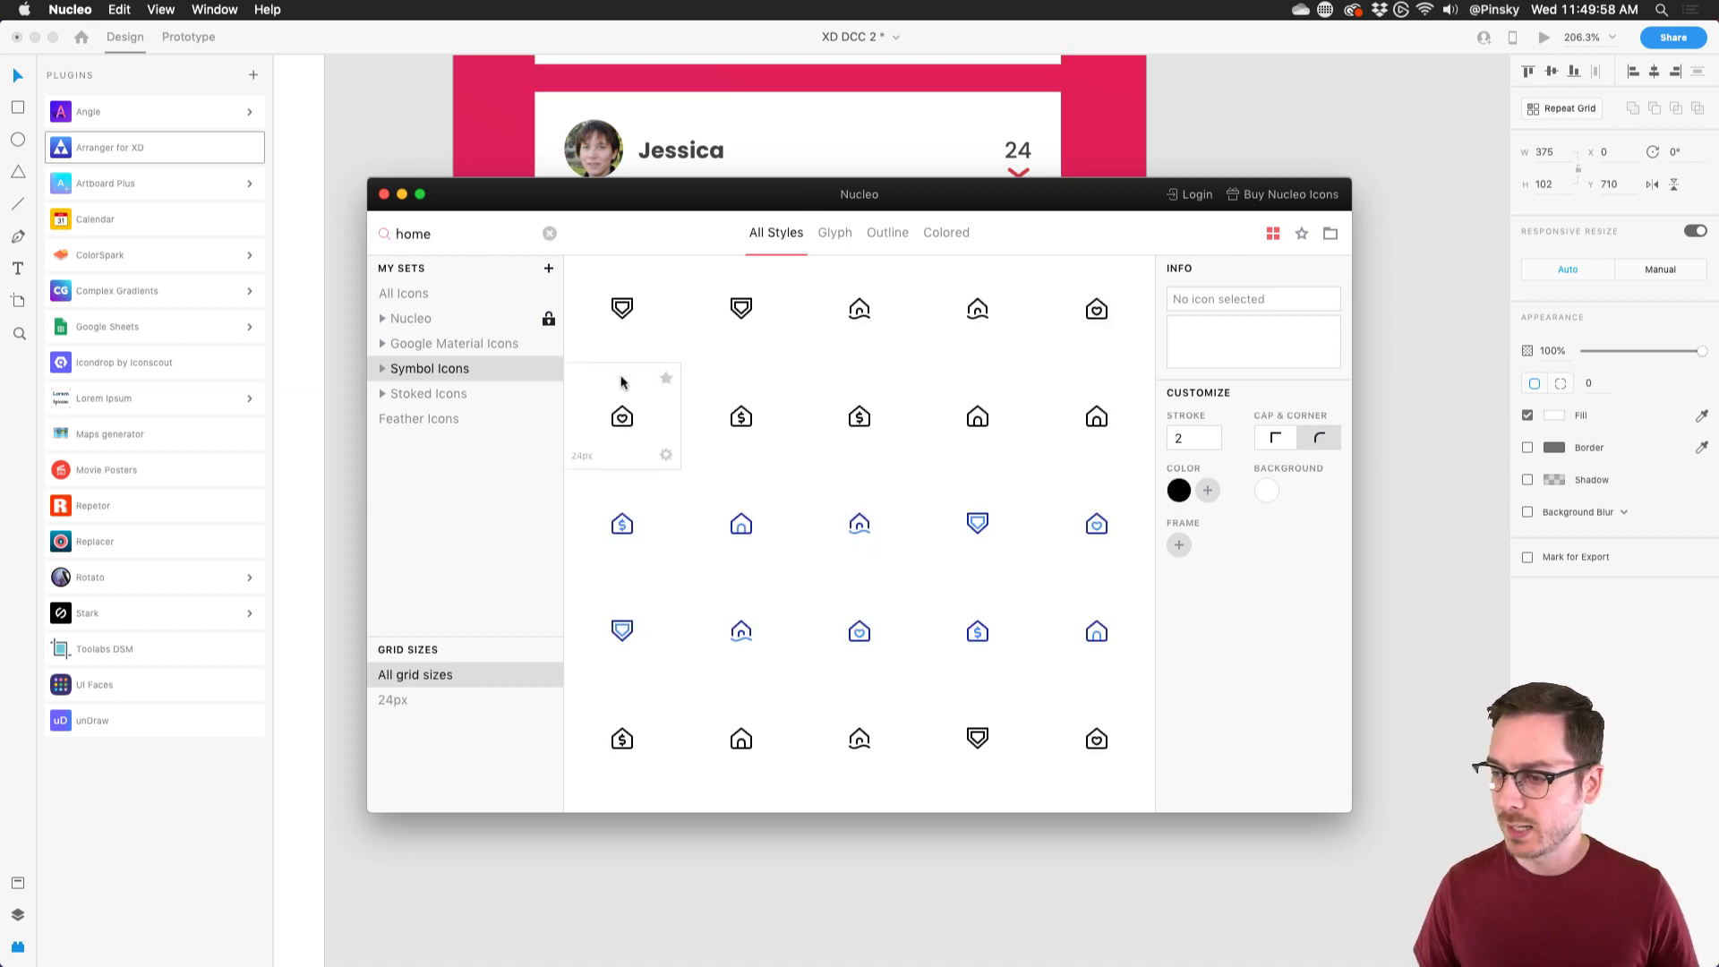
{"action": "left_click_drag", "start_coordinate": [955, 320], "coordinate": [624, 755]}
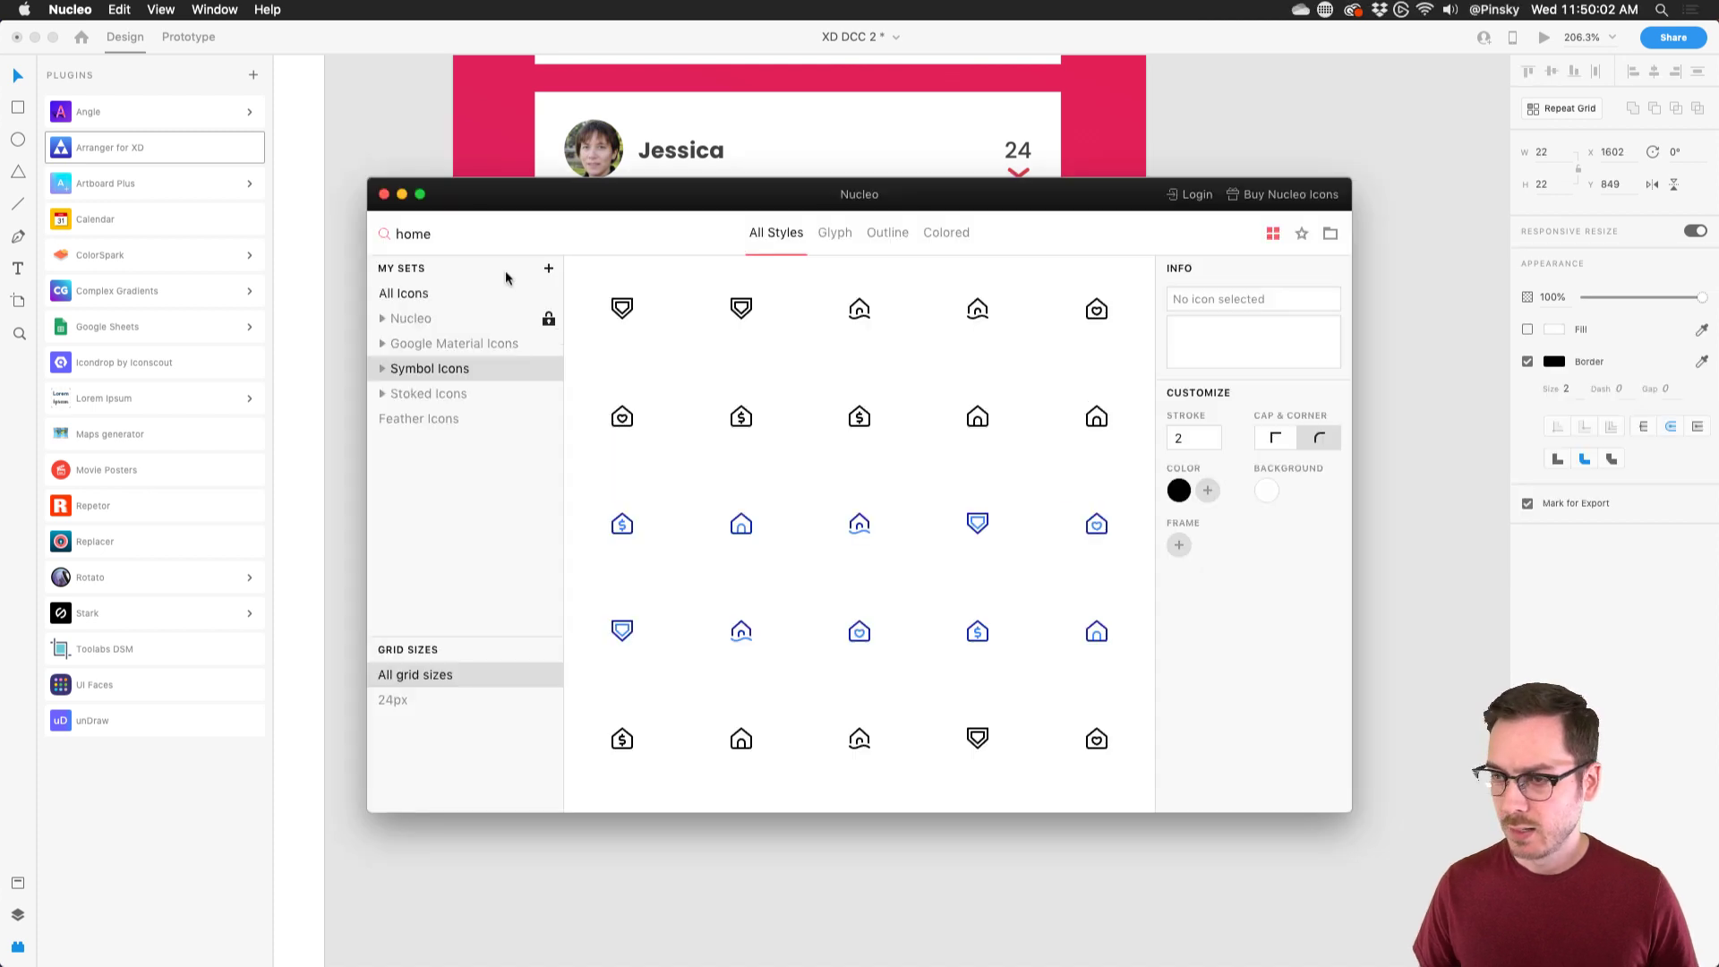
{"action": "double_click", "coordinate": [426, 235]}
{"action": "type", "text": "bell"}
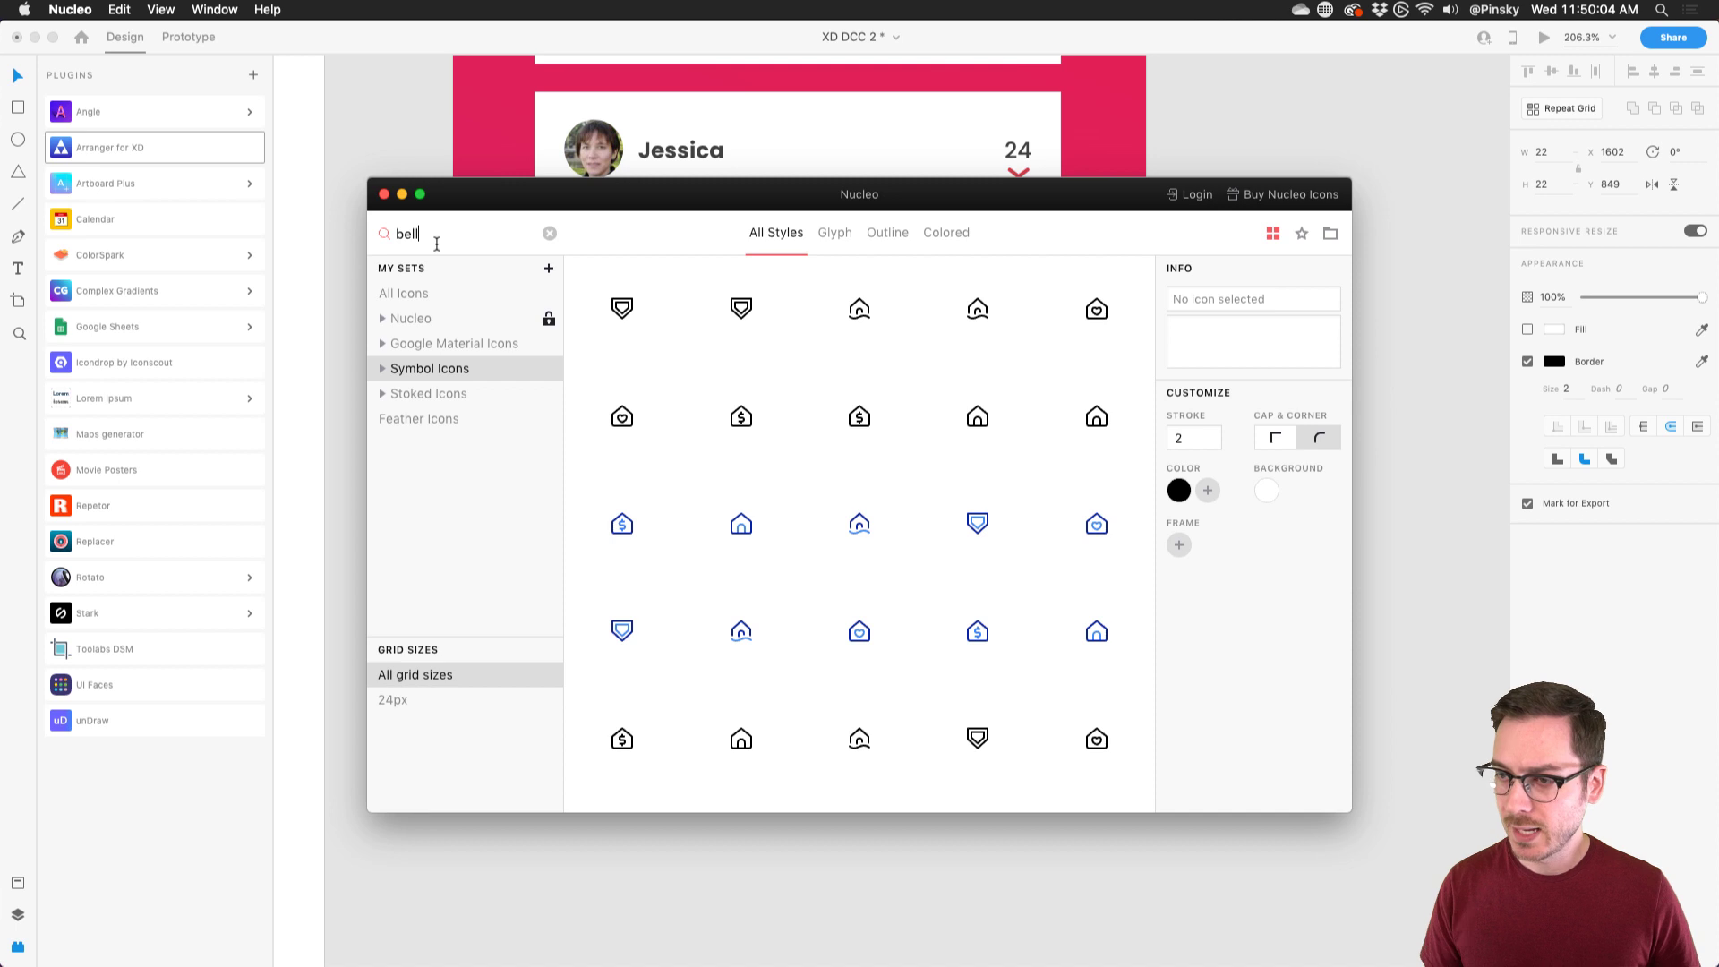
{"action": "left_click_drag", "start_coordinate": [598, 282], "coordinate": [727, 760]}
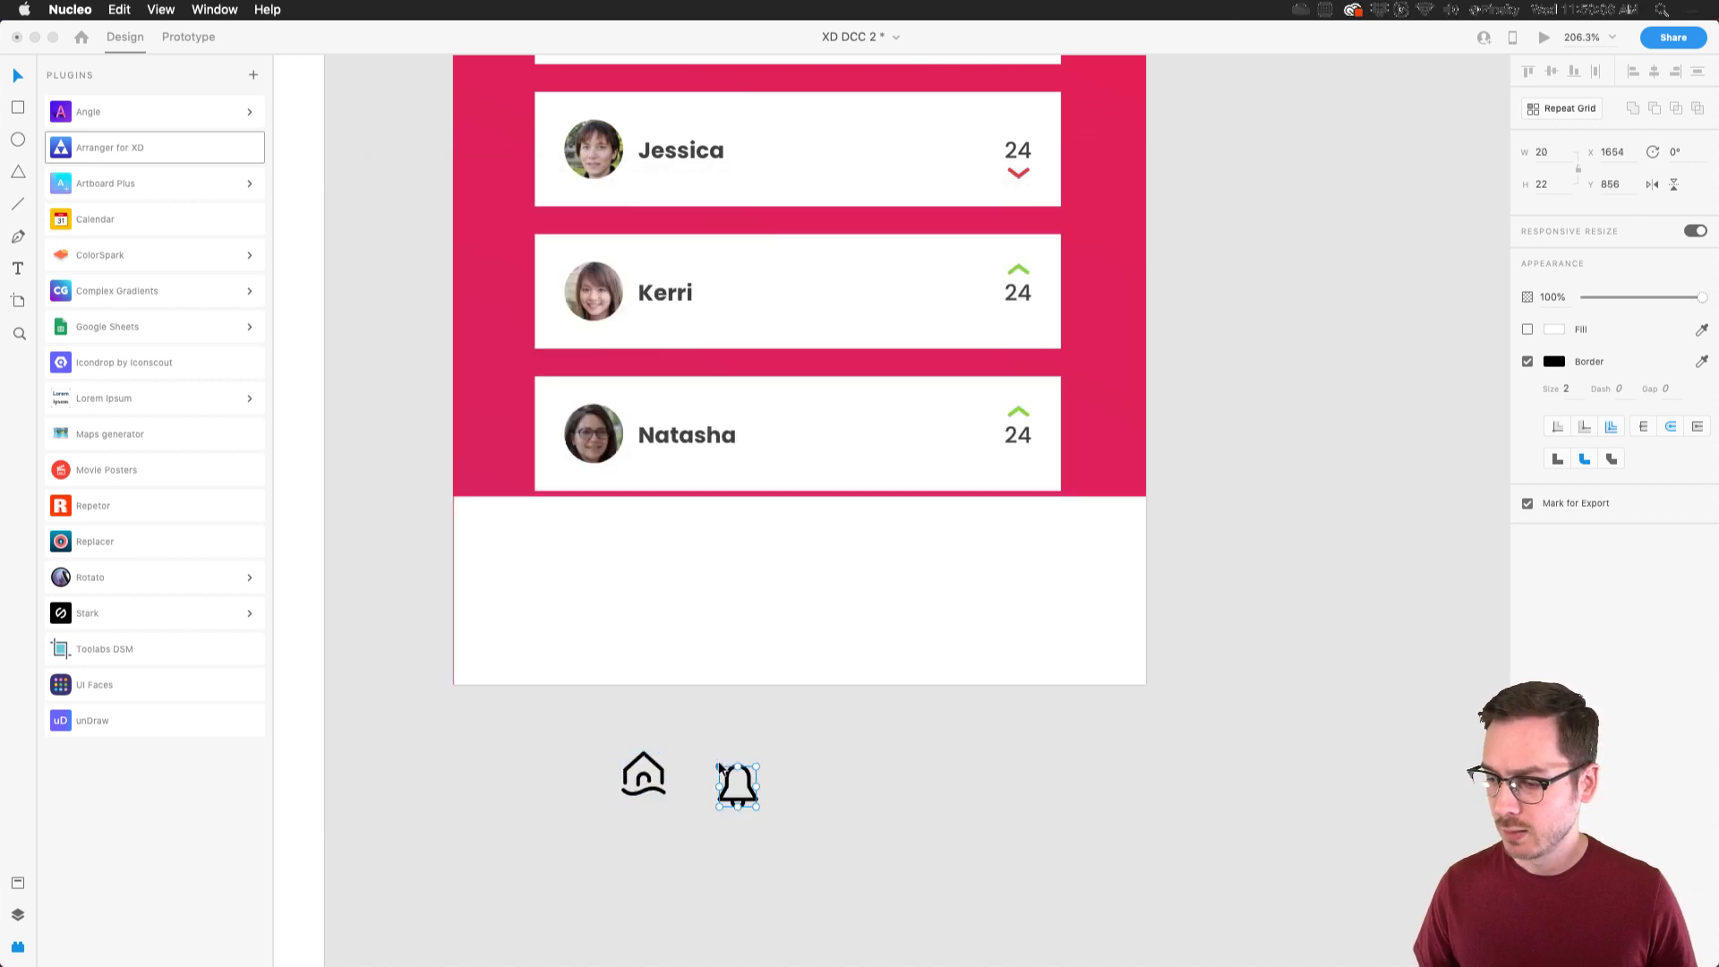
- Find a circled user icon and a solid trophy icon in Nucleo and place both beside the bell below the artboard
{"action": "double_click", "coordinate": [446, 235]}
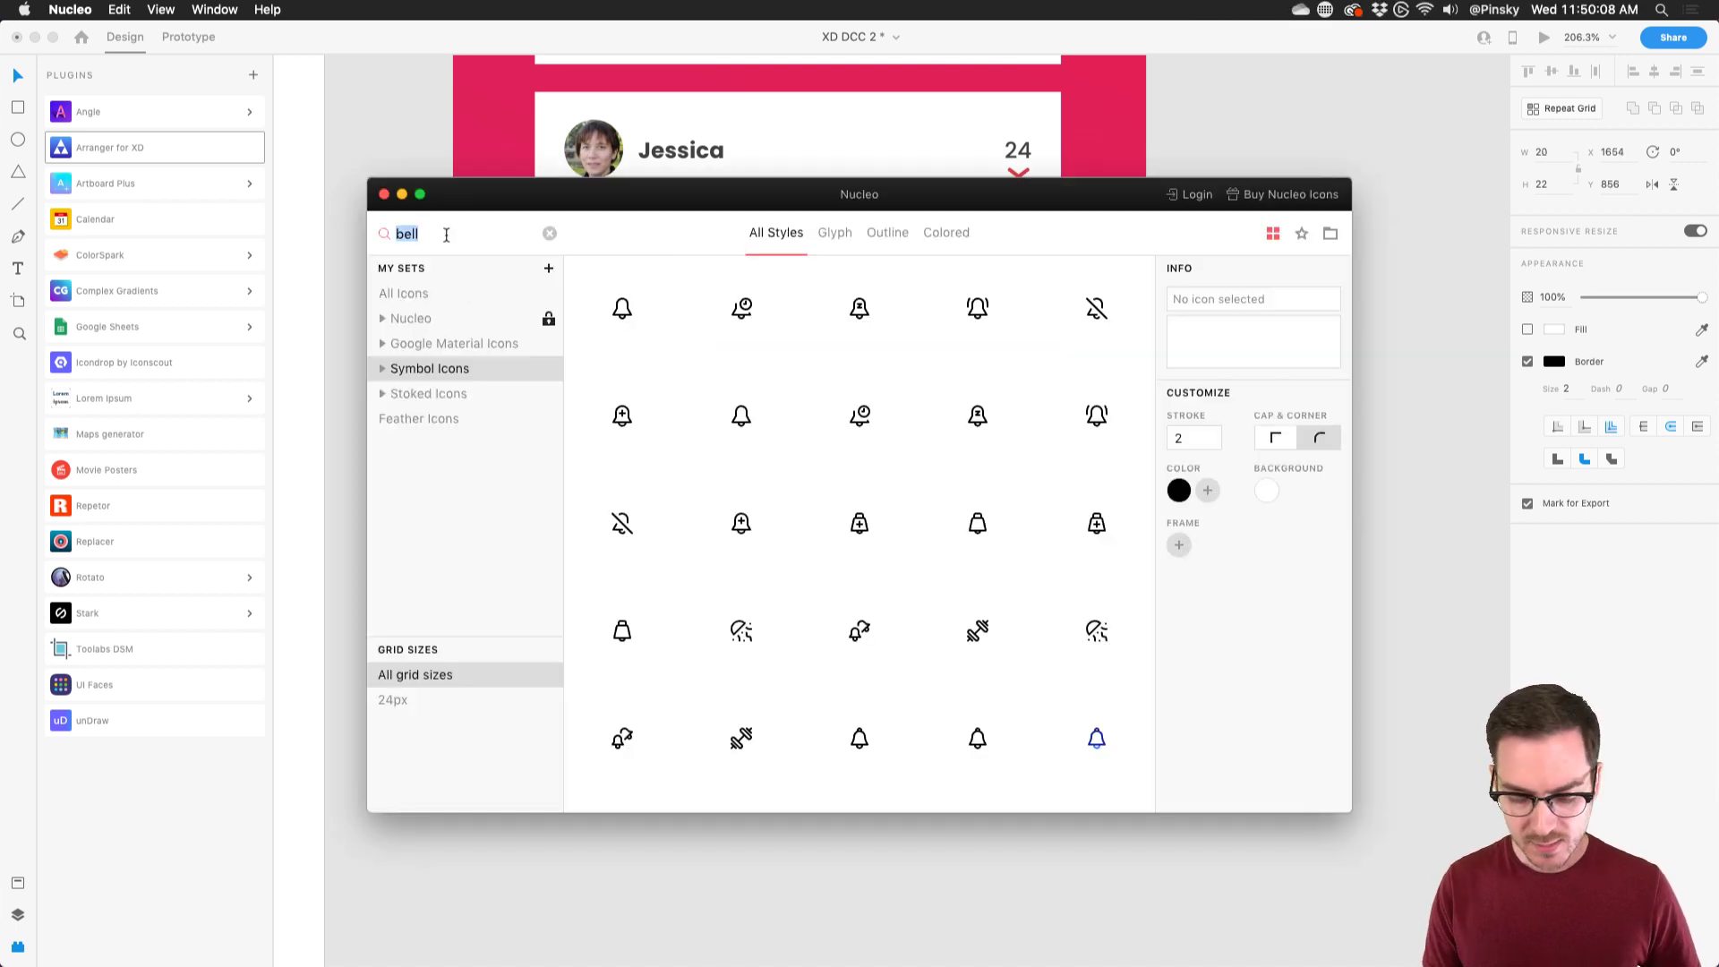
{"action": "type", "text": "proile"}
{"action": "double_click", "coordinate": [445, 235]}
{"action": "type", "text": "user"}
{"action": "left_click_drag", "start_coordinate": [844, 395], "coordinate": [819, 772]}
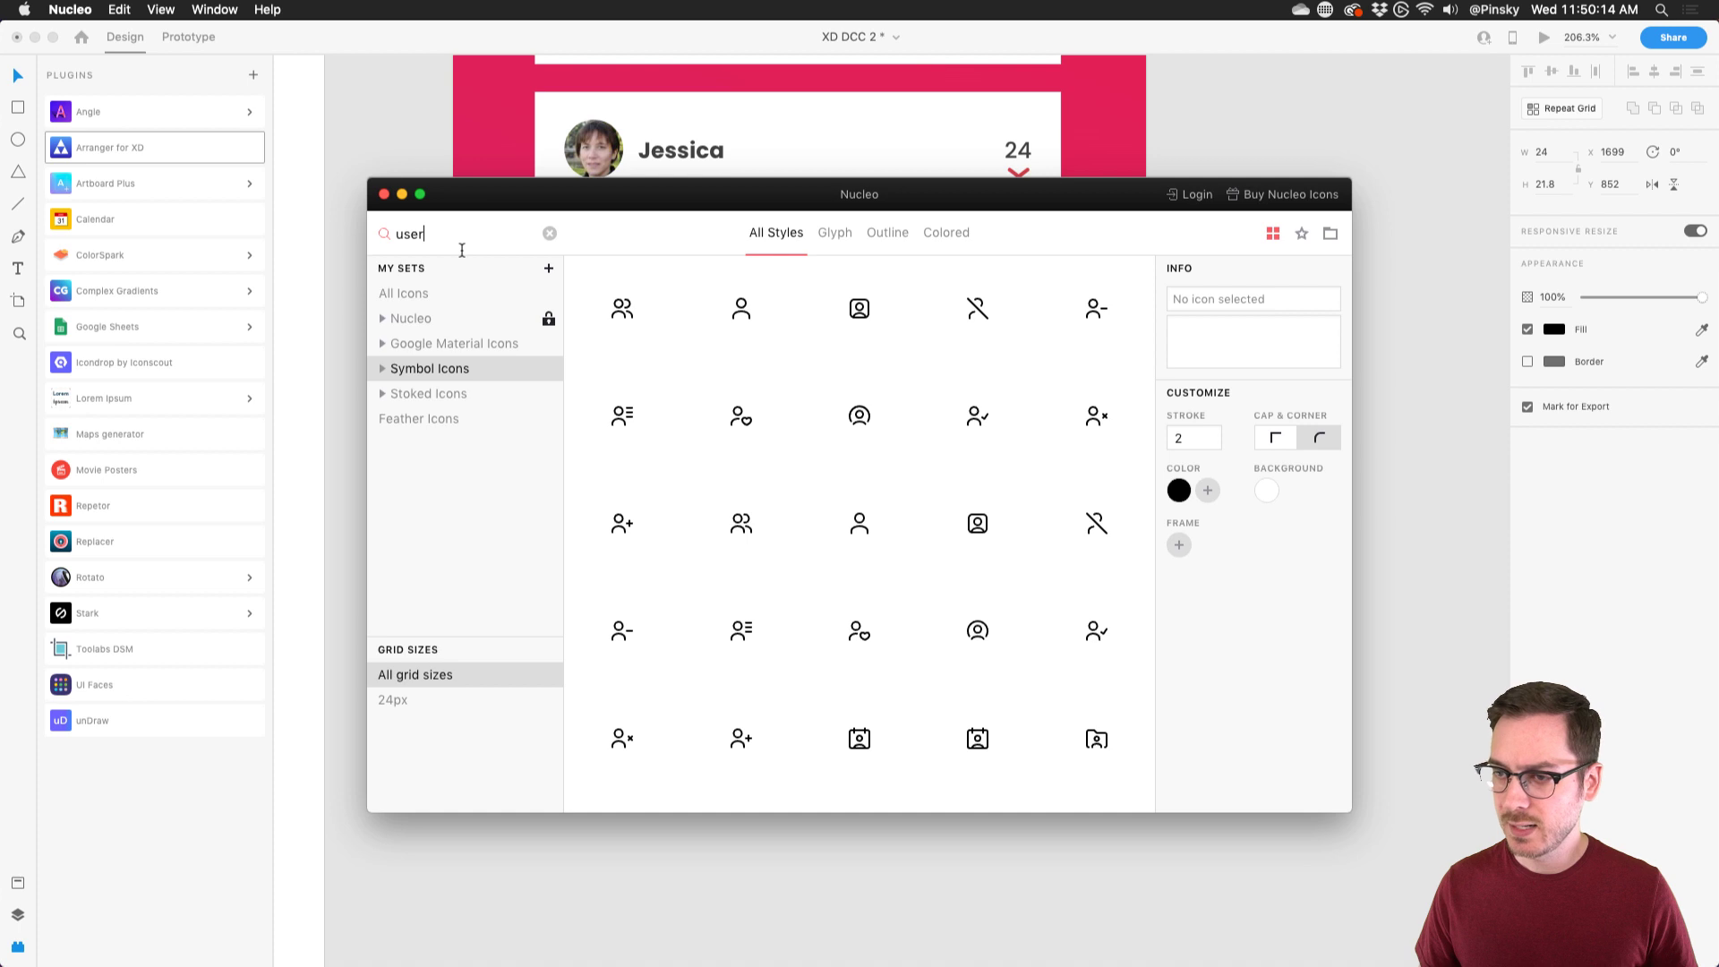
{"action": "double_click", "coordinate": [462, 250]}
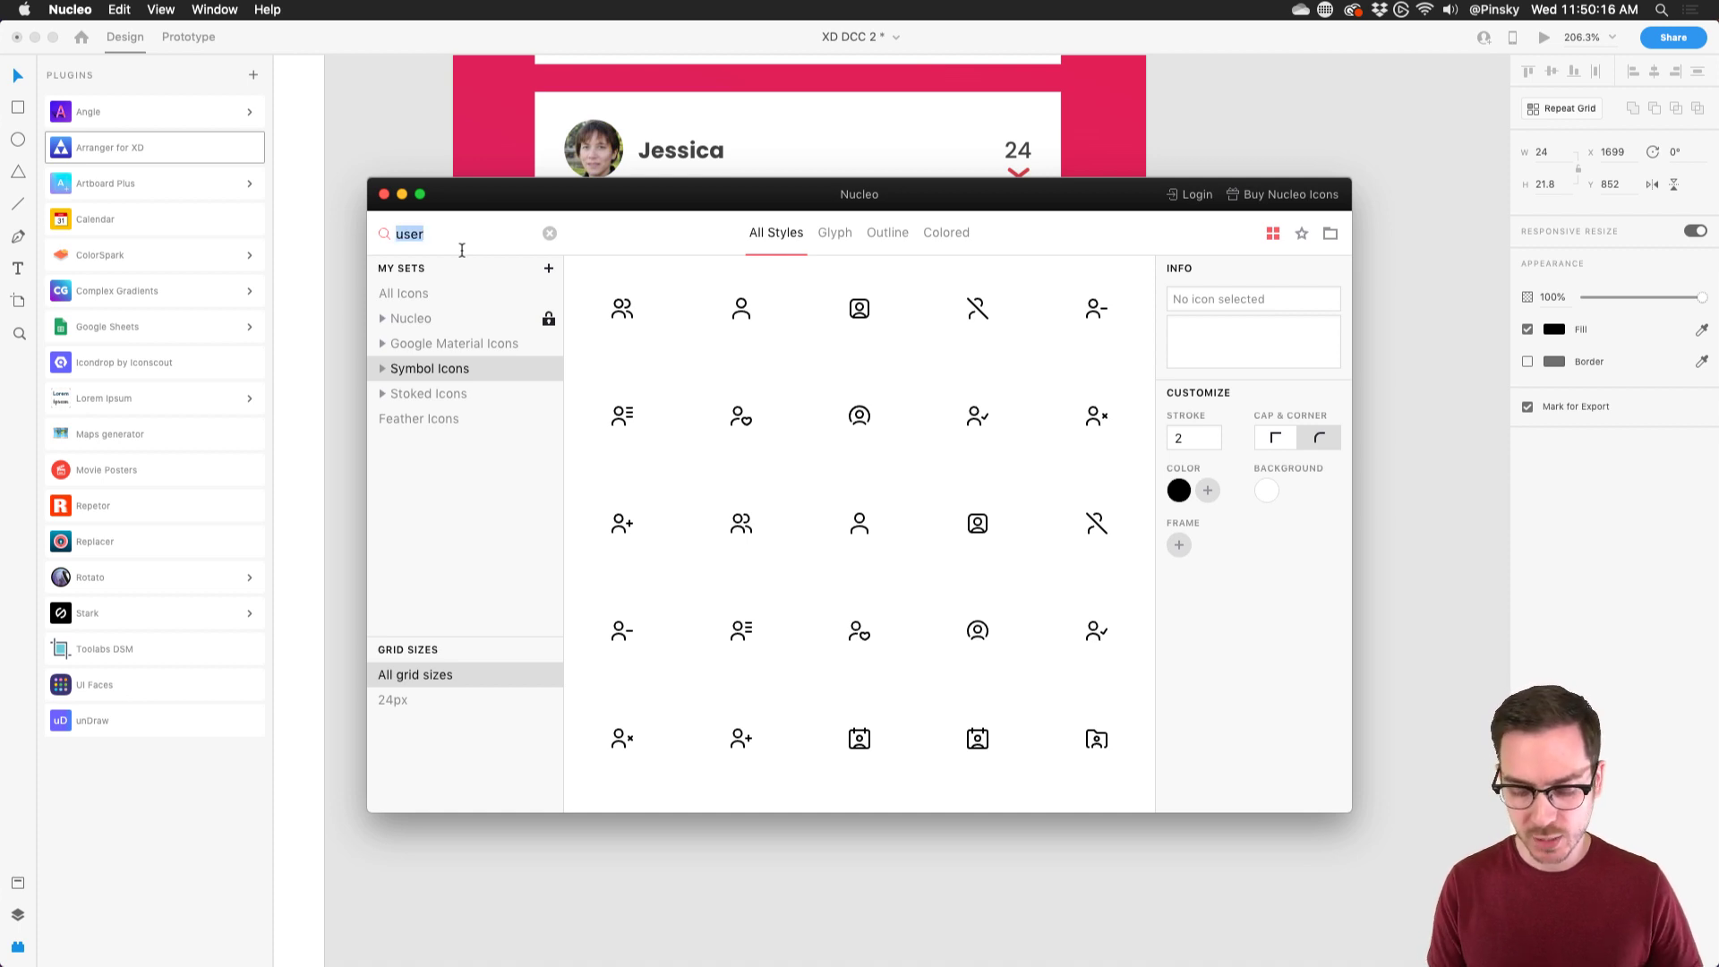
{"action": "type", "text": "trophy"}
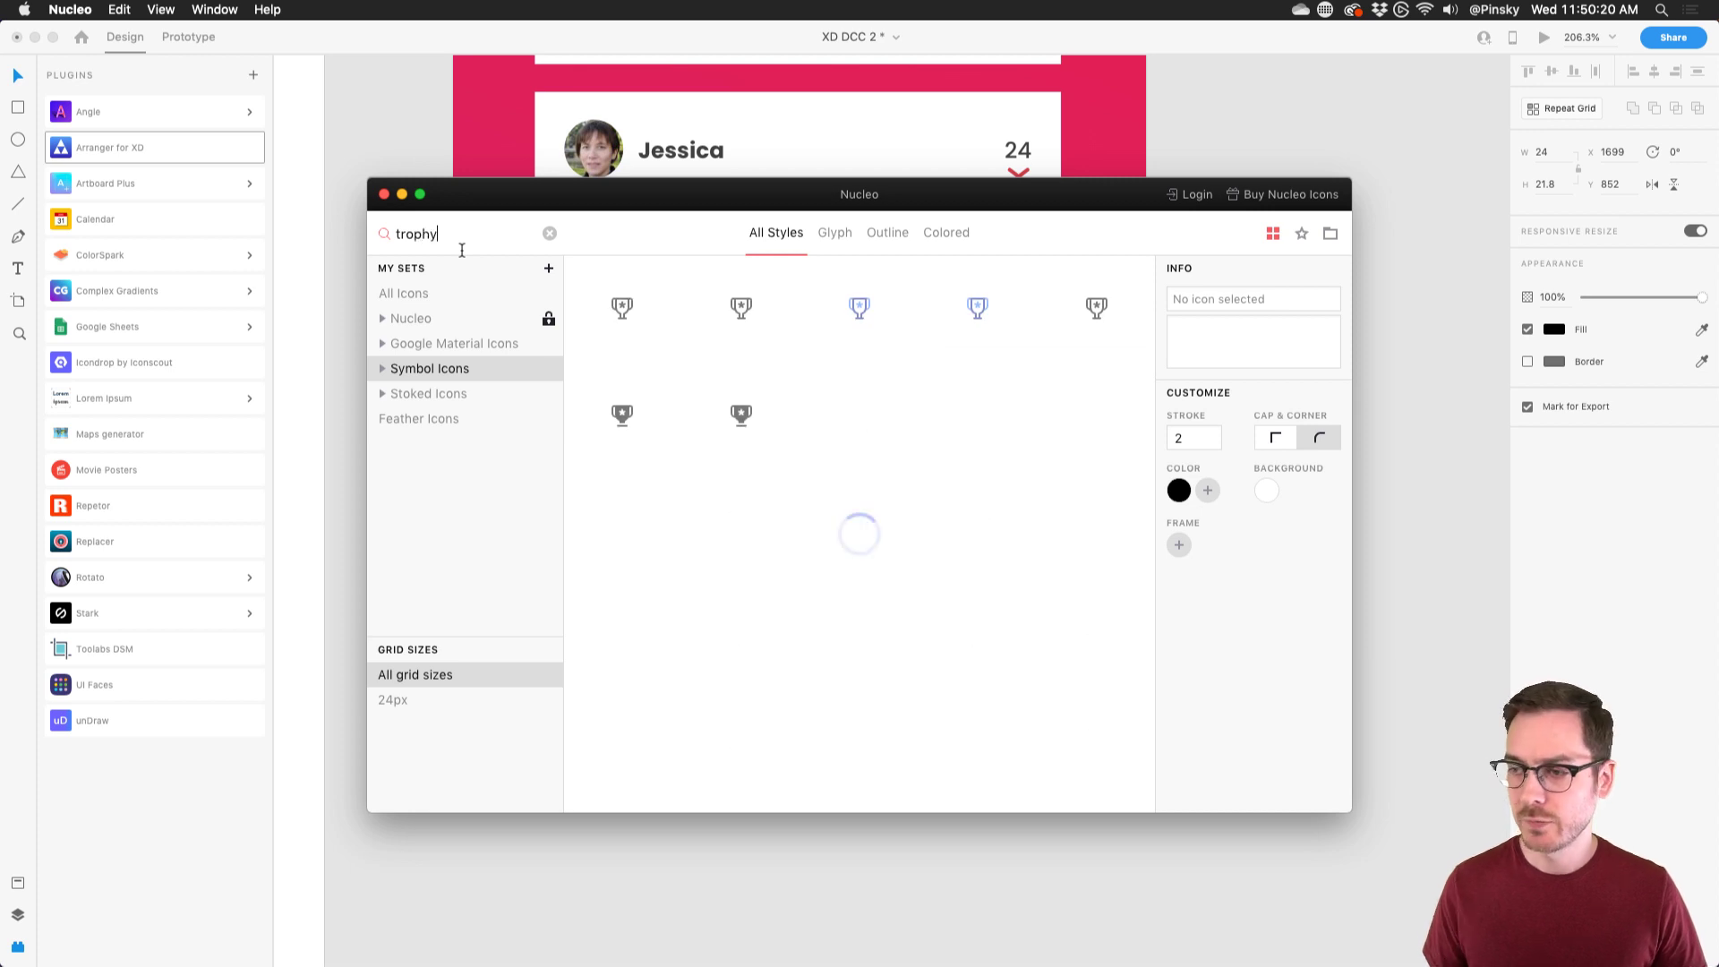
{"action": "left_click_drag", "start_coordinate": [634, 419], "coordinate": [962, 785]}
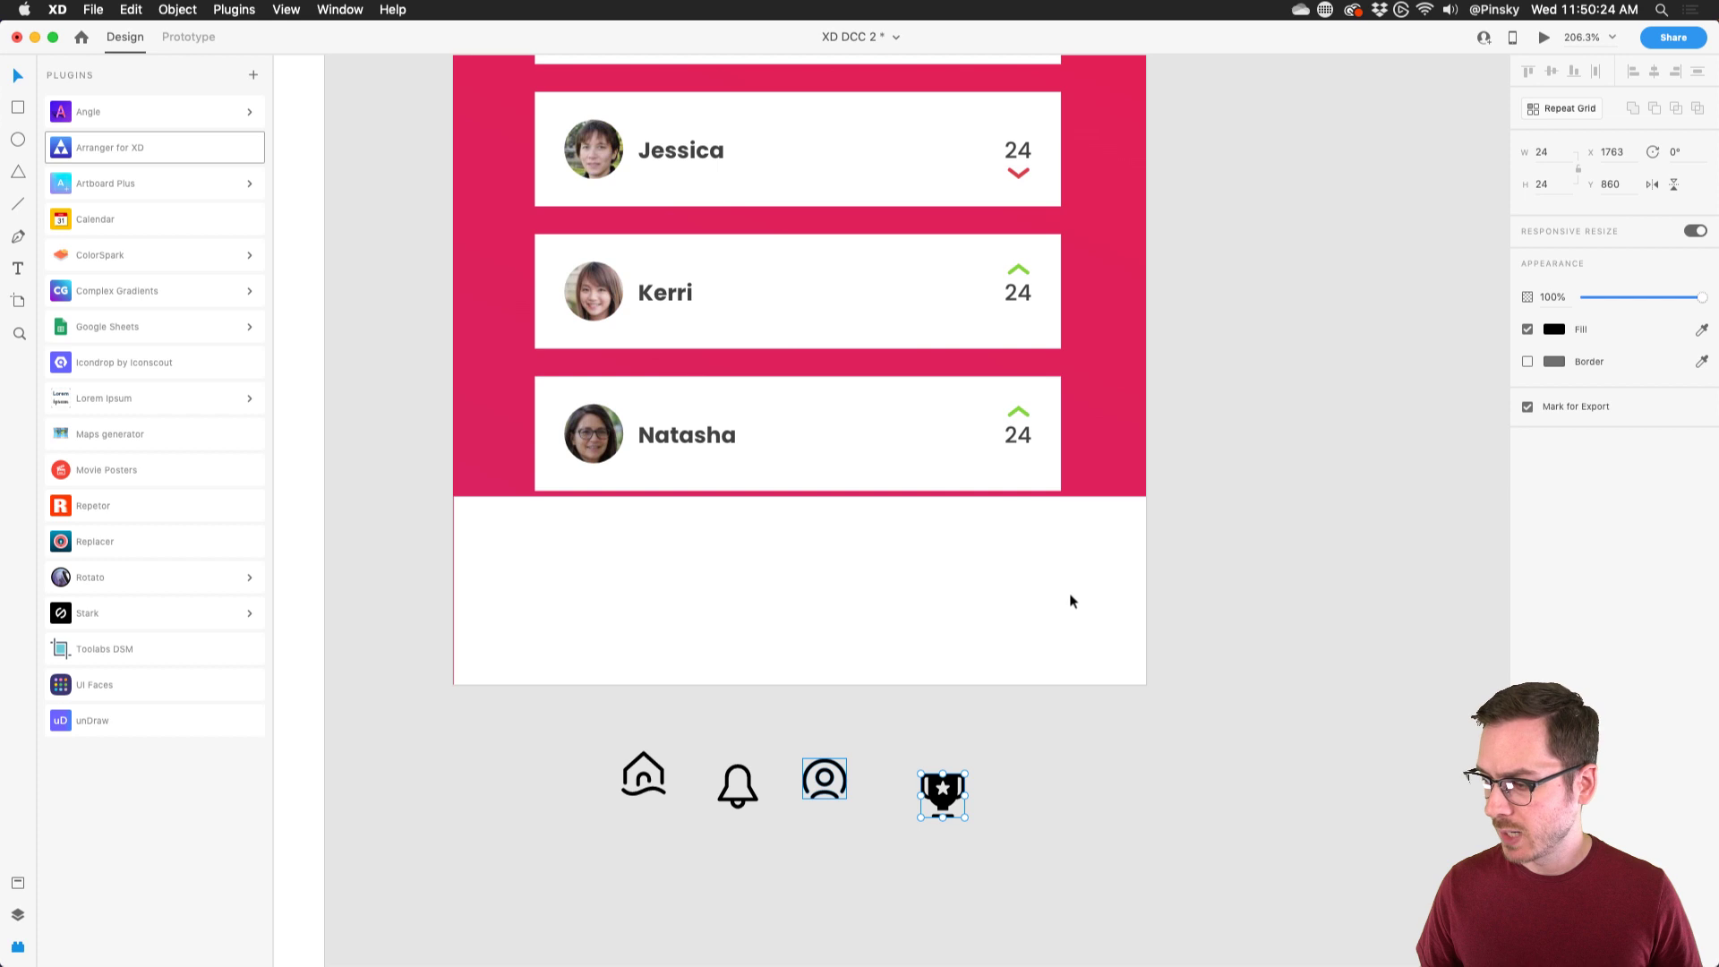
- Move the icons into the white bottom bar in the order home, bell, trophy and user
{"action": "left_click_drag", "start_coordinate": [825, 778], "coordinate": [1059, 591]}
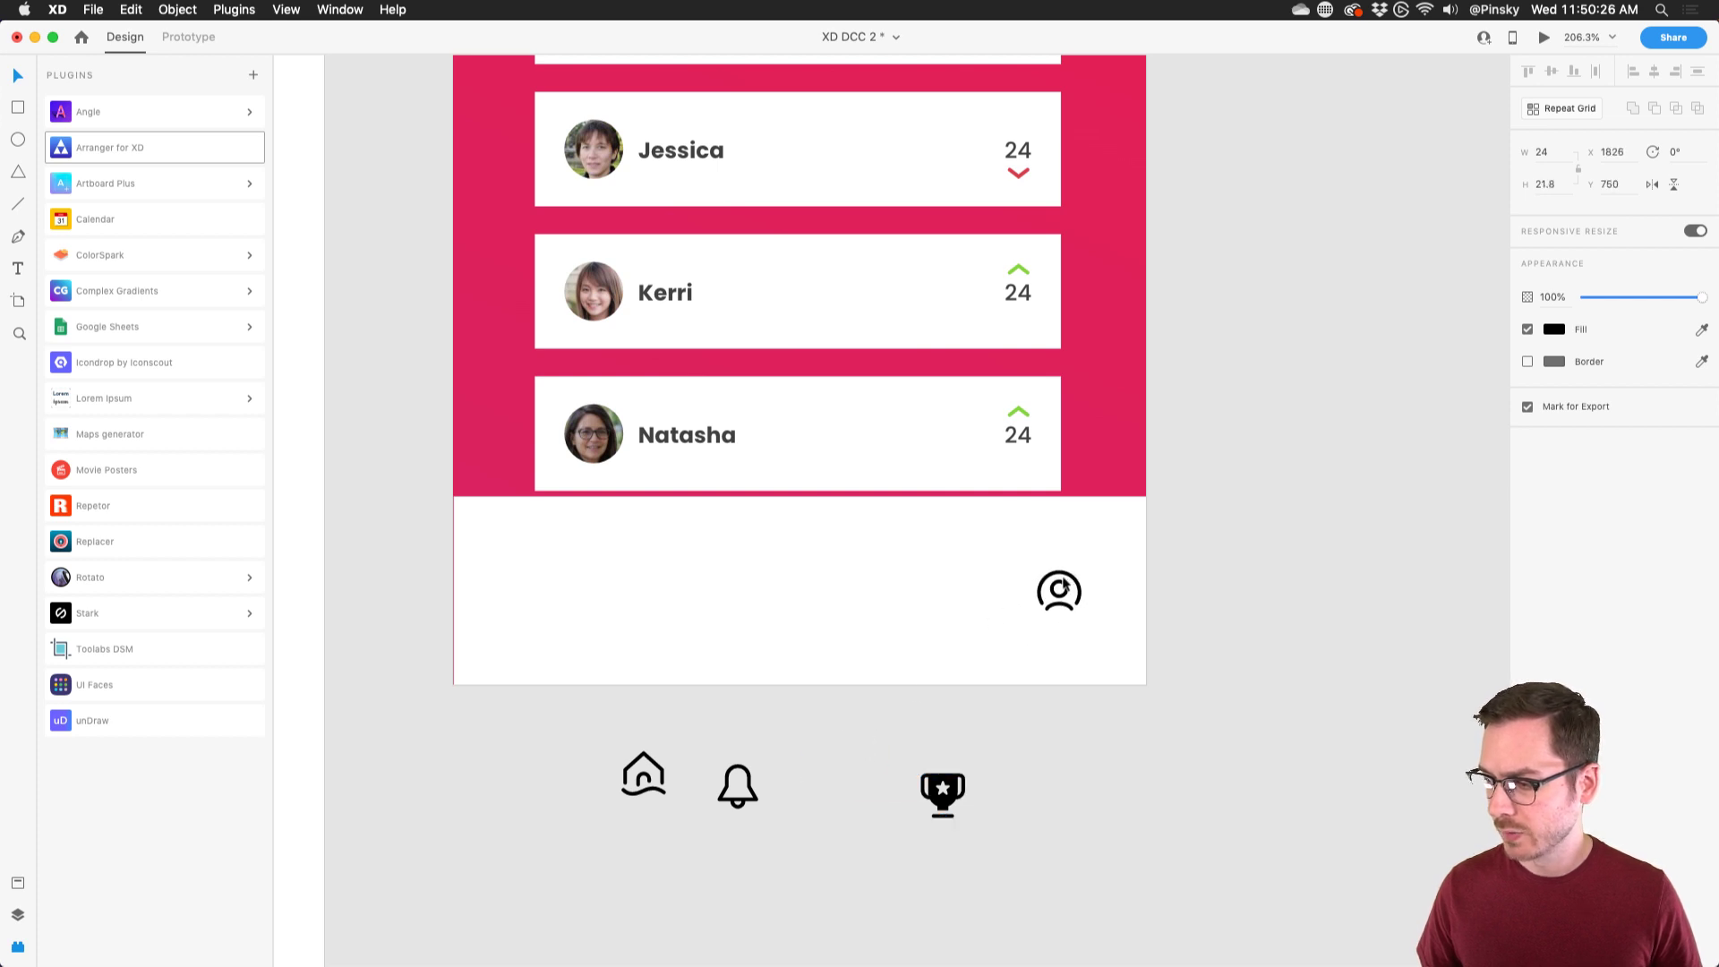
{"action": "left_click", "coordinate": [641, 756]}
{"action": "left_click_drag", "start_coordinate": [642, 757], "coordinate": [529, 558]}
{"action": "left_click_drag", "start_coordinate": [738, 785], "coordinate": [640, 588]}
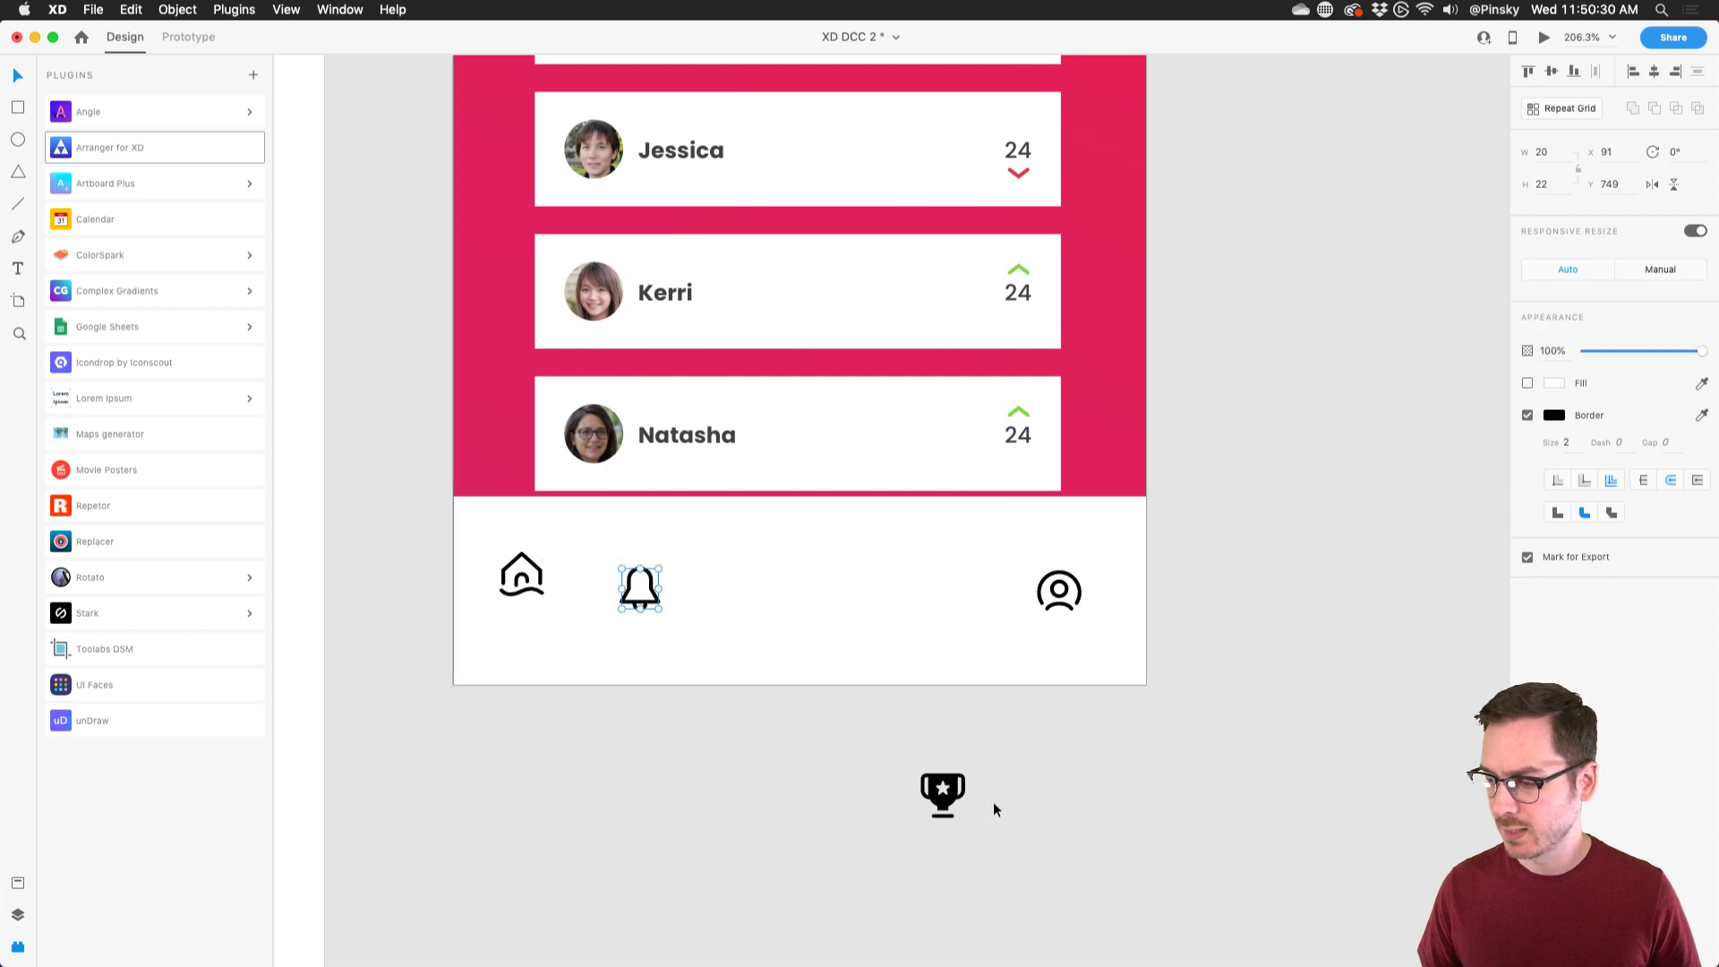
{"action": "left_click_drag", "start_coordinate": [953, 790], "coordinate": [857, 577]}
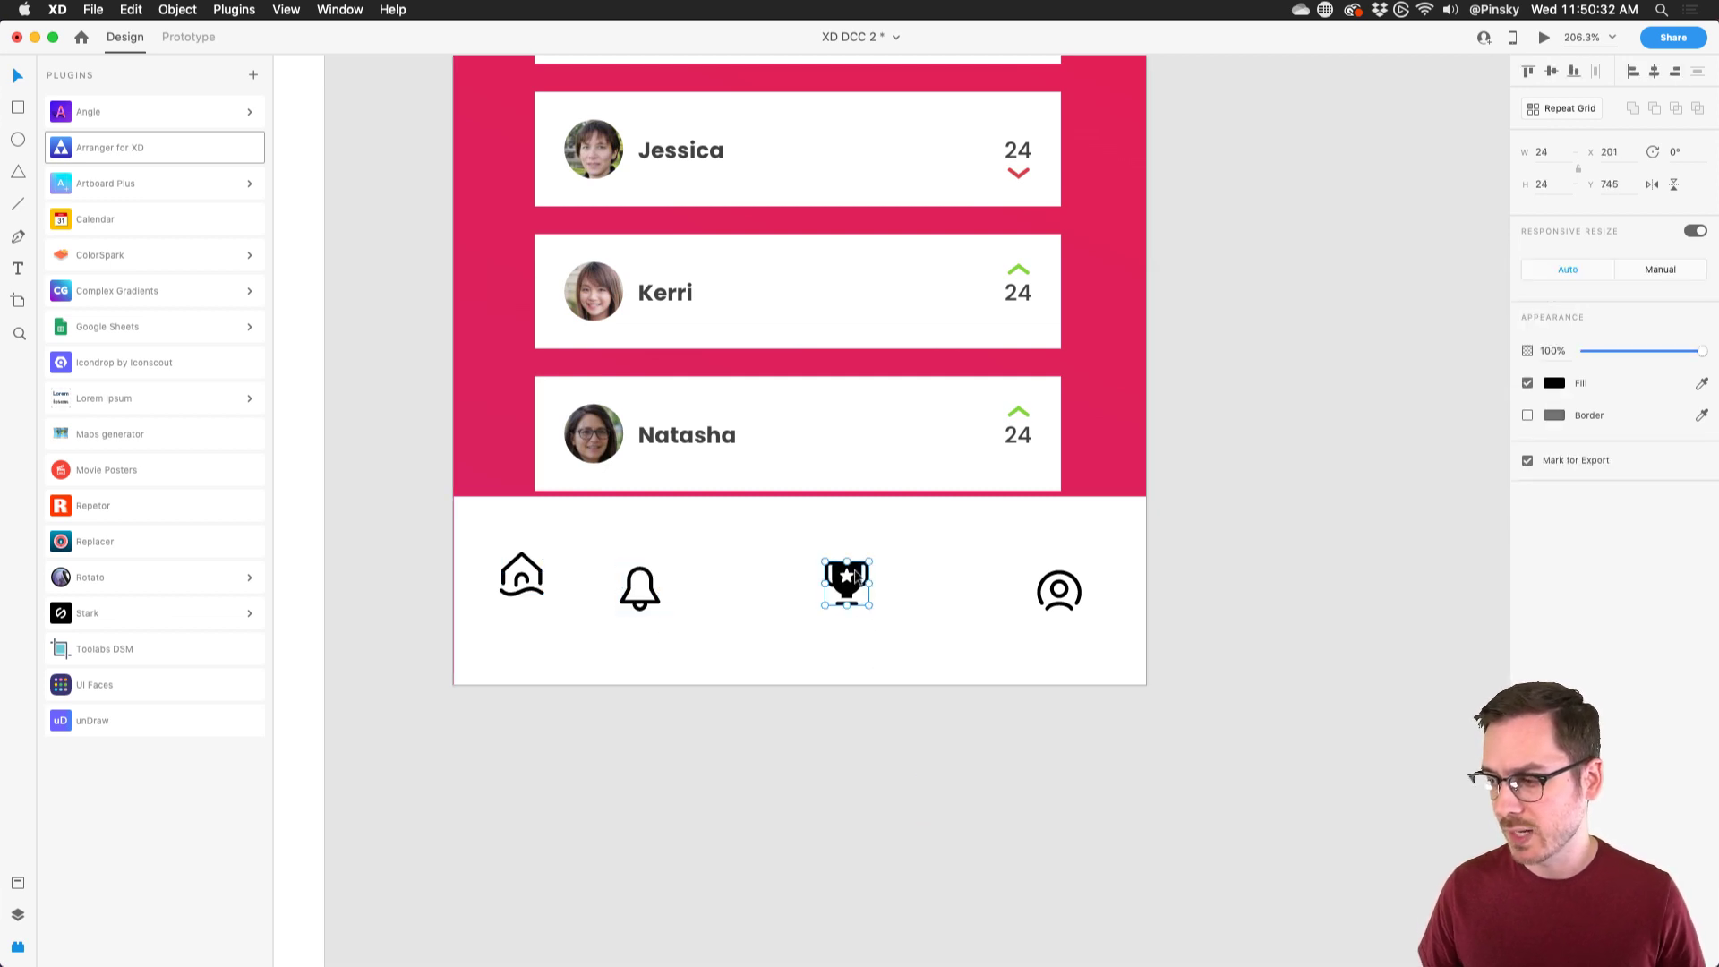
- Select the home, bell, trophy and user icons without the white bar and turn off Responsive Resize for them
{"action": "left_click", "coordinate": [523, 567]}
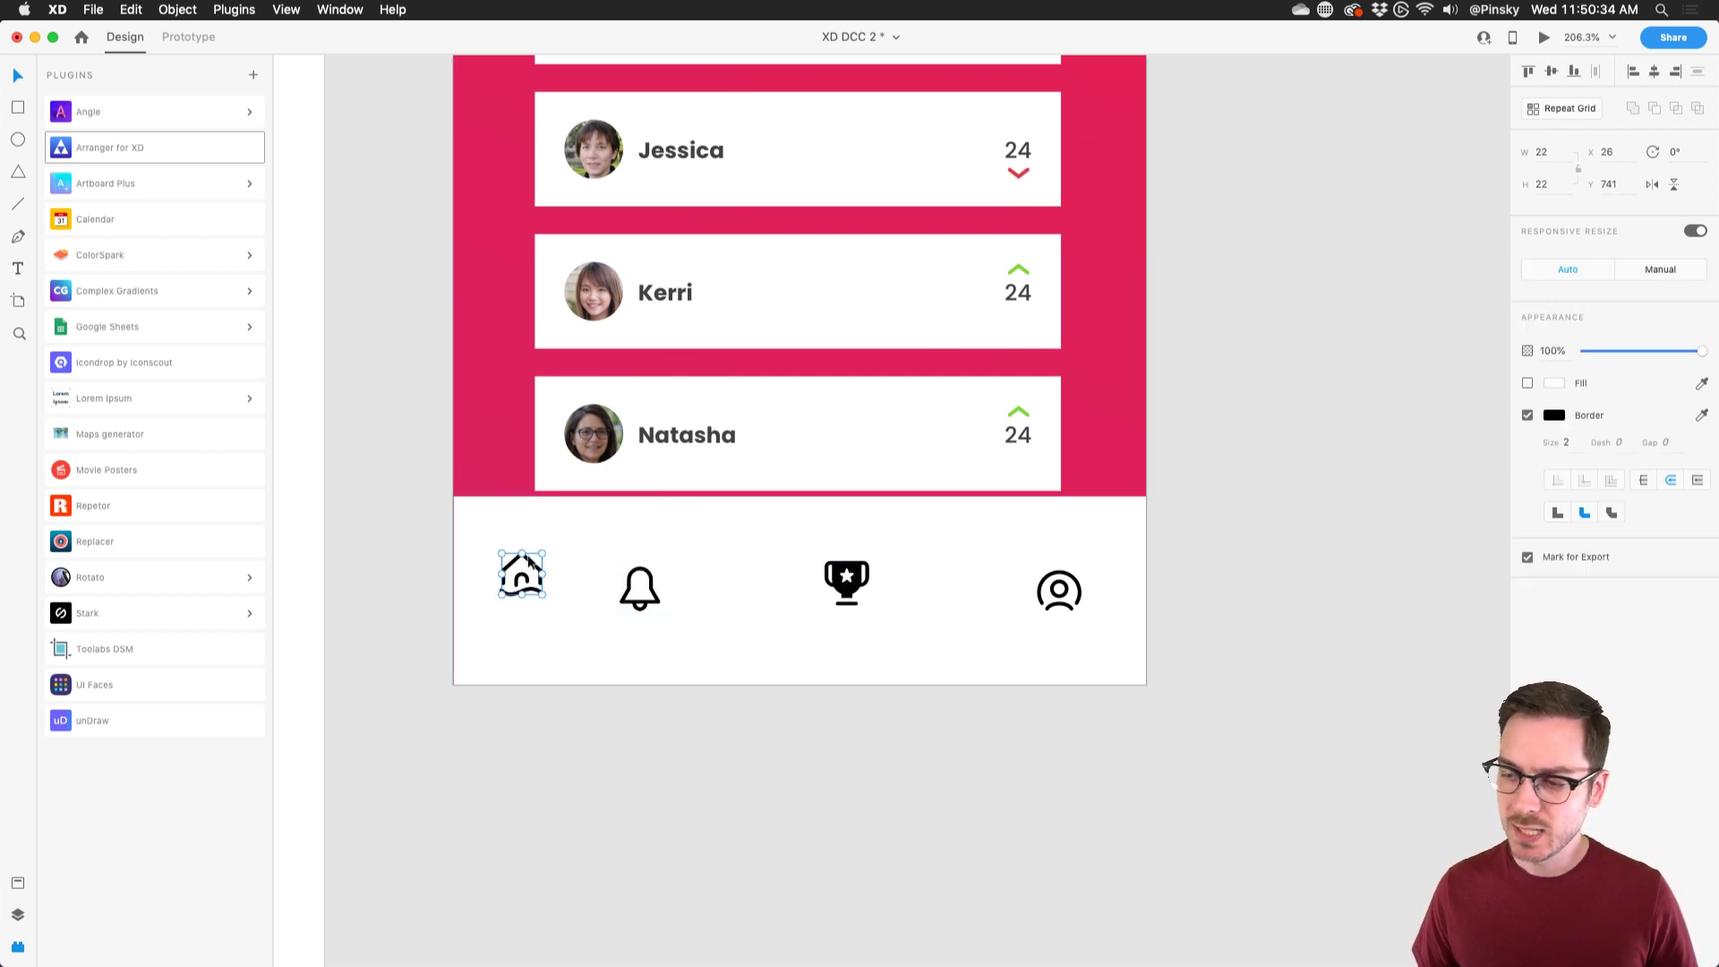
{"action": "left_click", "coordinate": [640, 582], "text": "shift"}
{"action": "left_click", "coordinate": [847, 574], "text": "shift"}
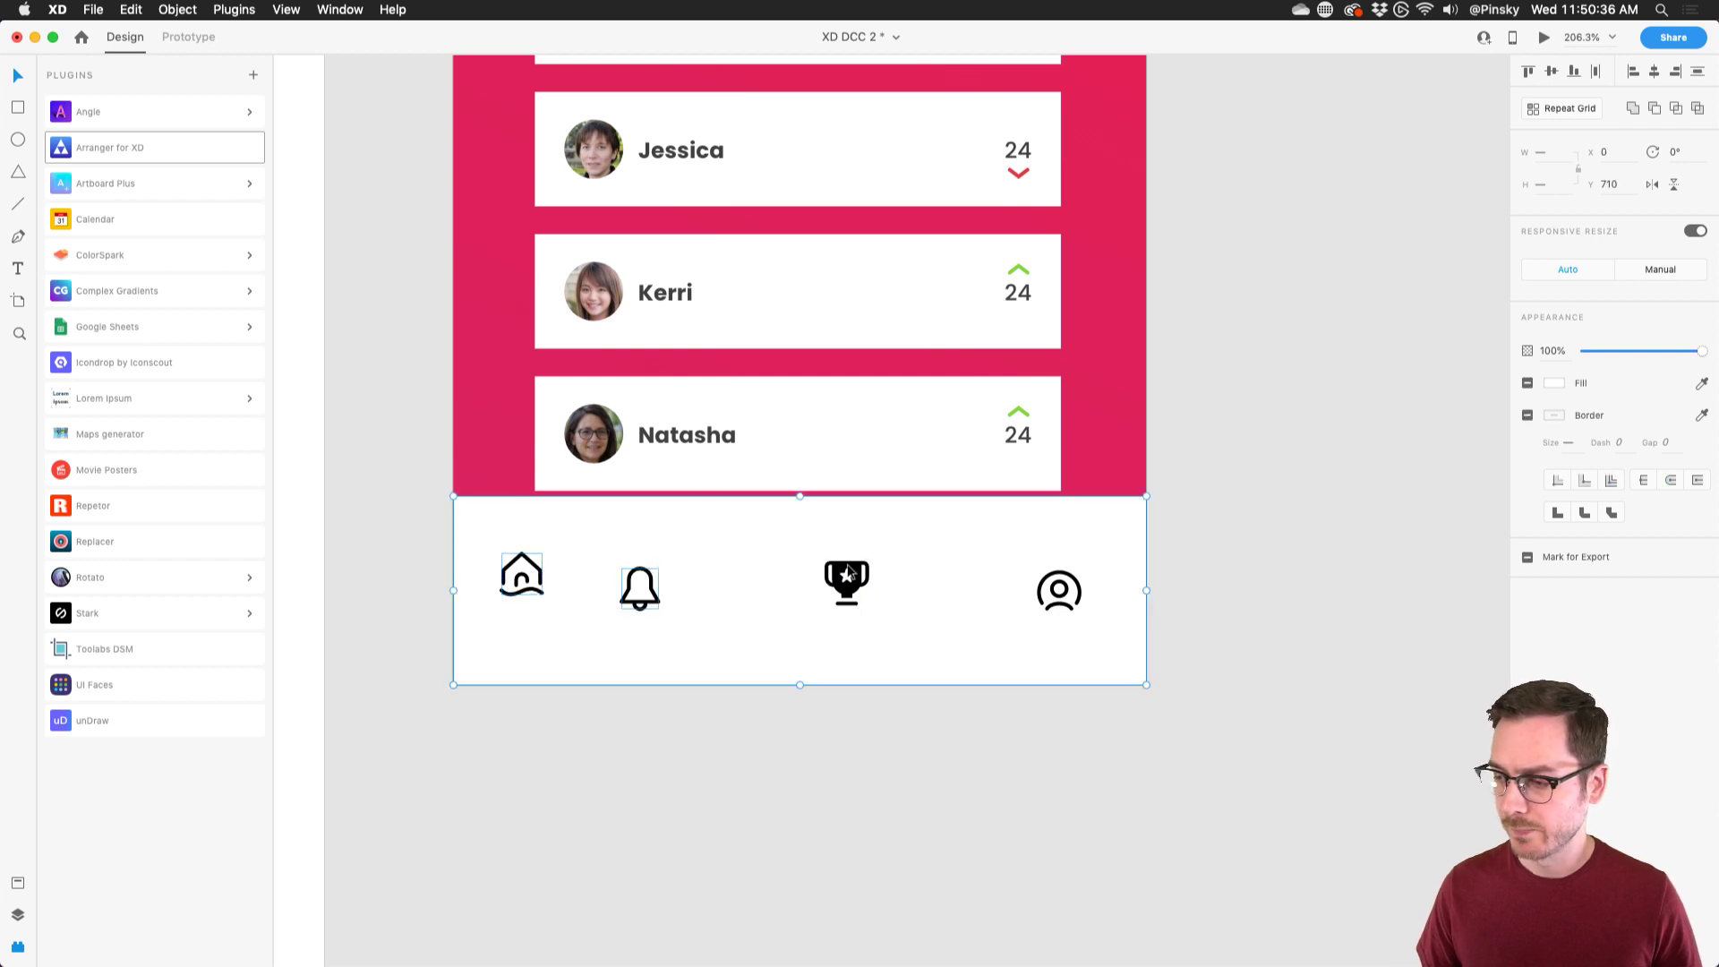
{"action": "left_click", "coordinate": [890, 549], "text": "shift"}
{"action": "left_click", "coordinate": [847, 577], "text": "shift"}
{"action": "left_click", "coordinate": [1078, 589], "text": "shift"}
{"action": "left_click", "coordinate": [1102, 570], "text": "shift"}
{"action": "left_click", "coordinate": [1059, 589], "text": "shift"}
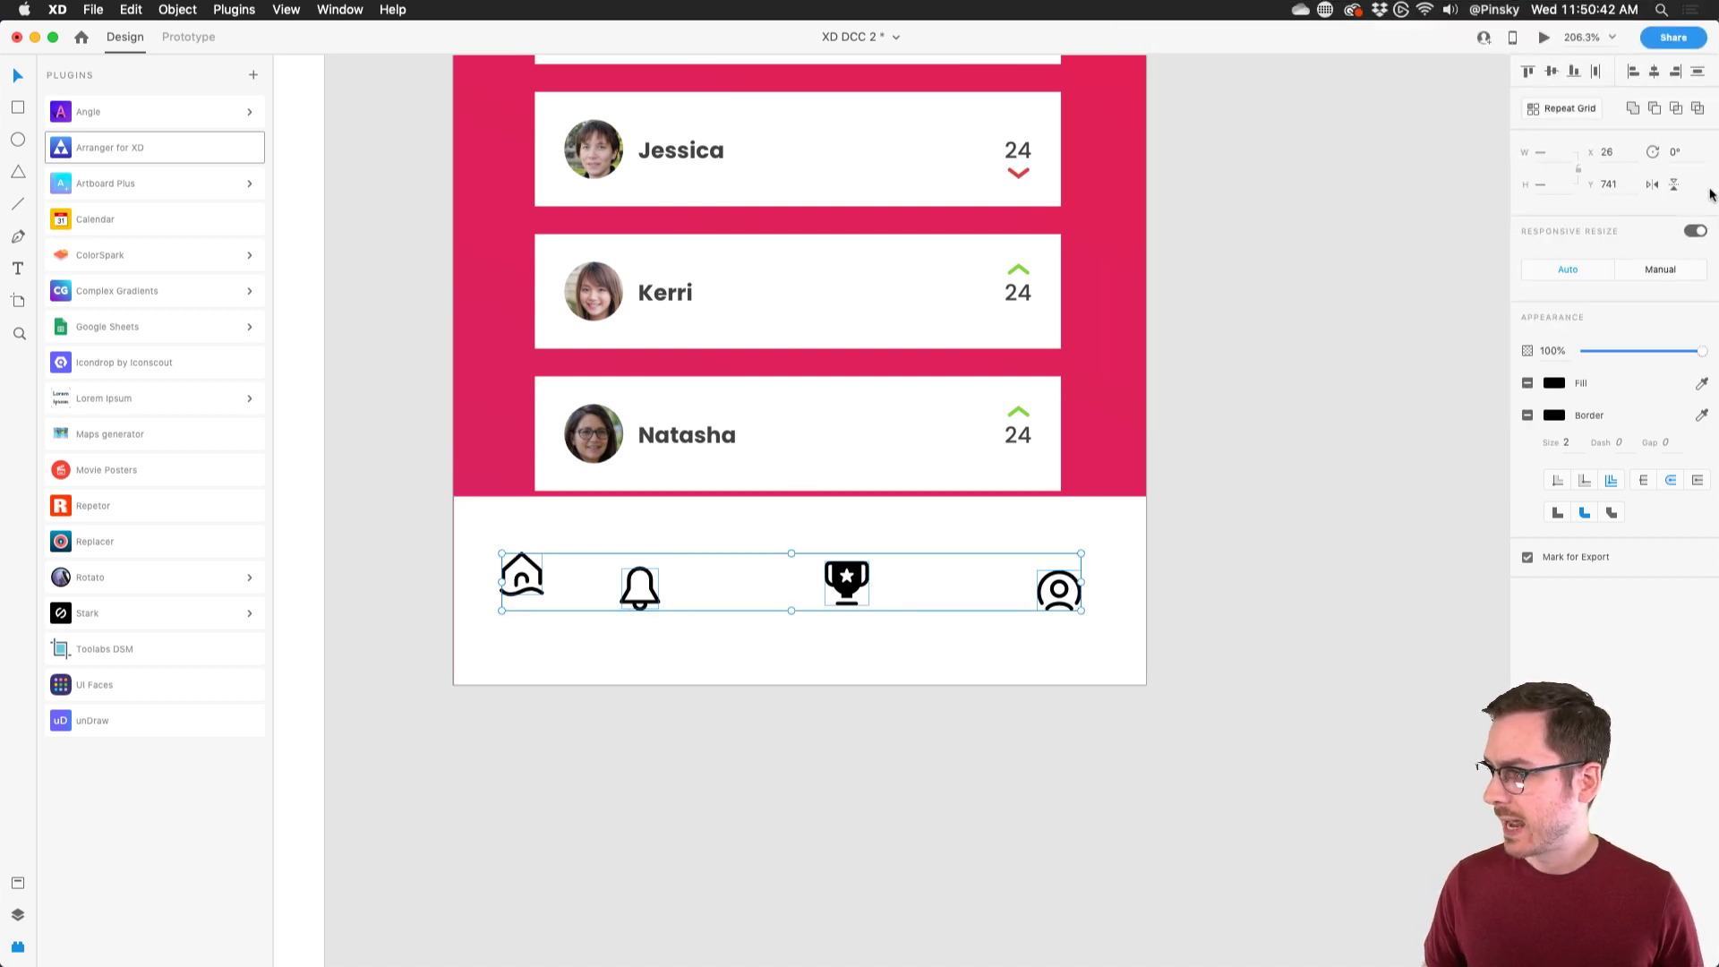
{"action": "left_click", "coordinate": [1693, 231]}
- Try a width and height of 32 for the four selected icons
{"action": "left_click", "coordinate": [1554, 163]}
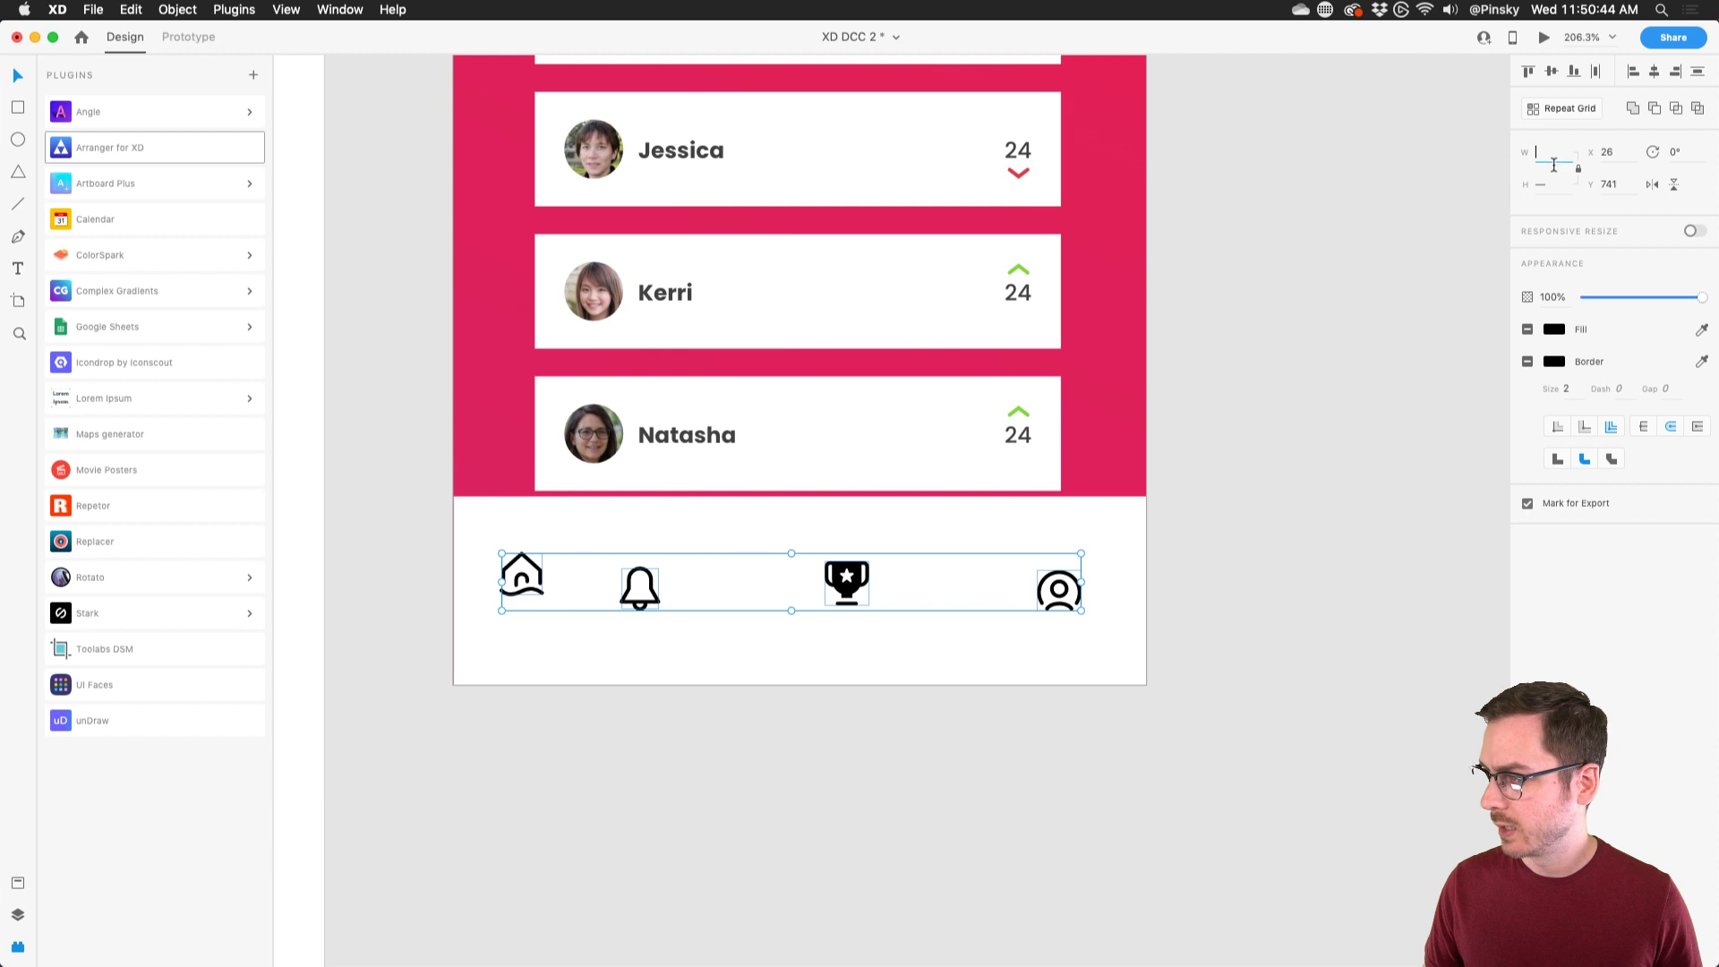
{"action": "type", "text": "32"}
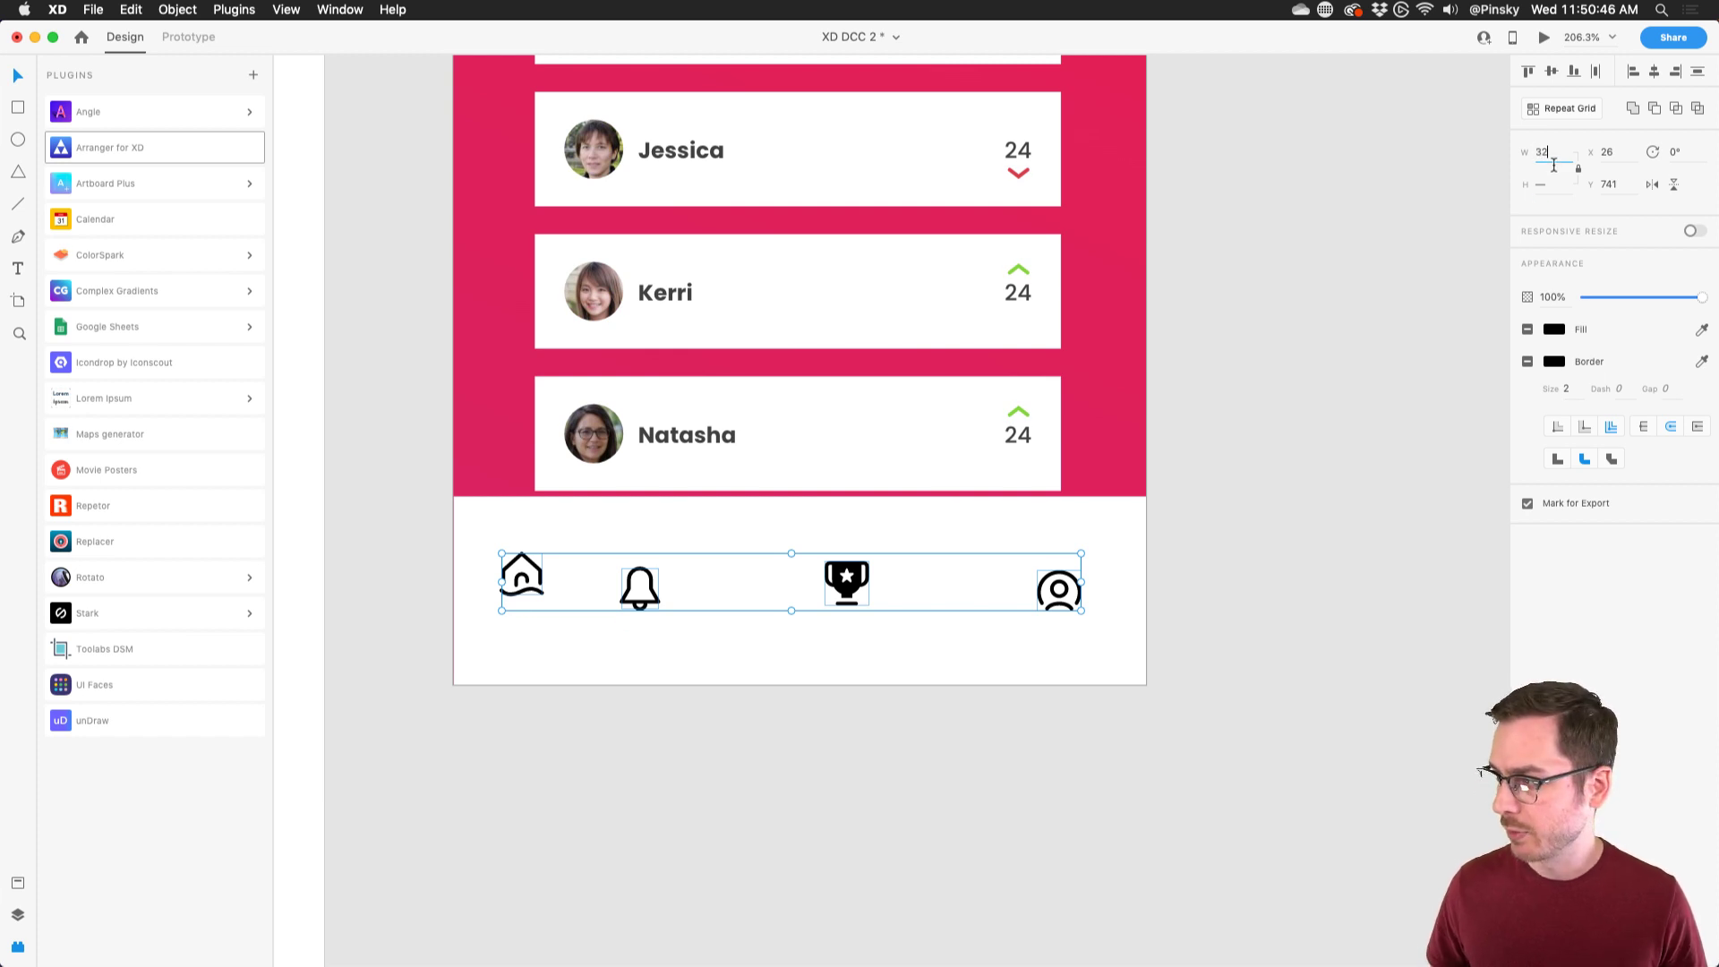
{"action": "key", "text": "Tab"}
{"action": "type", "text": "32"}
{"action": "key", "text": "Return"}
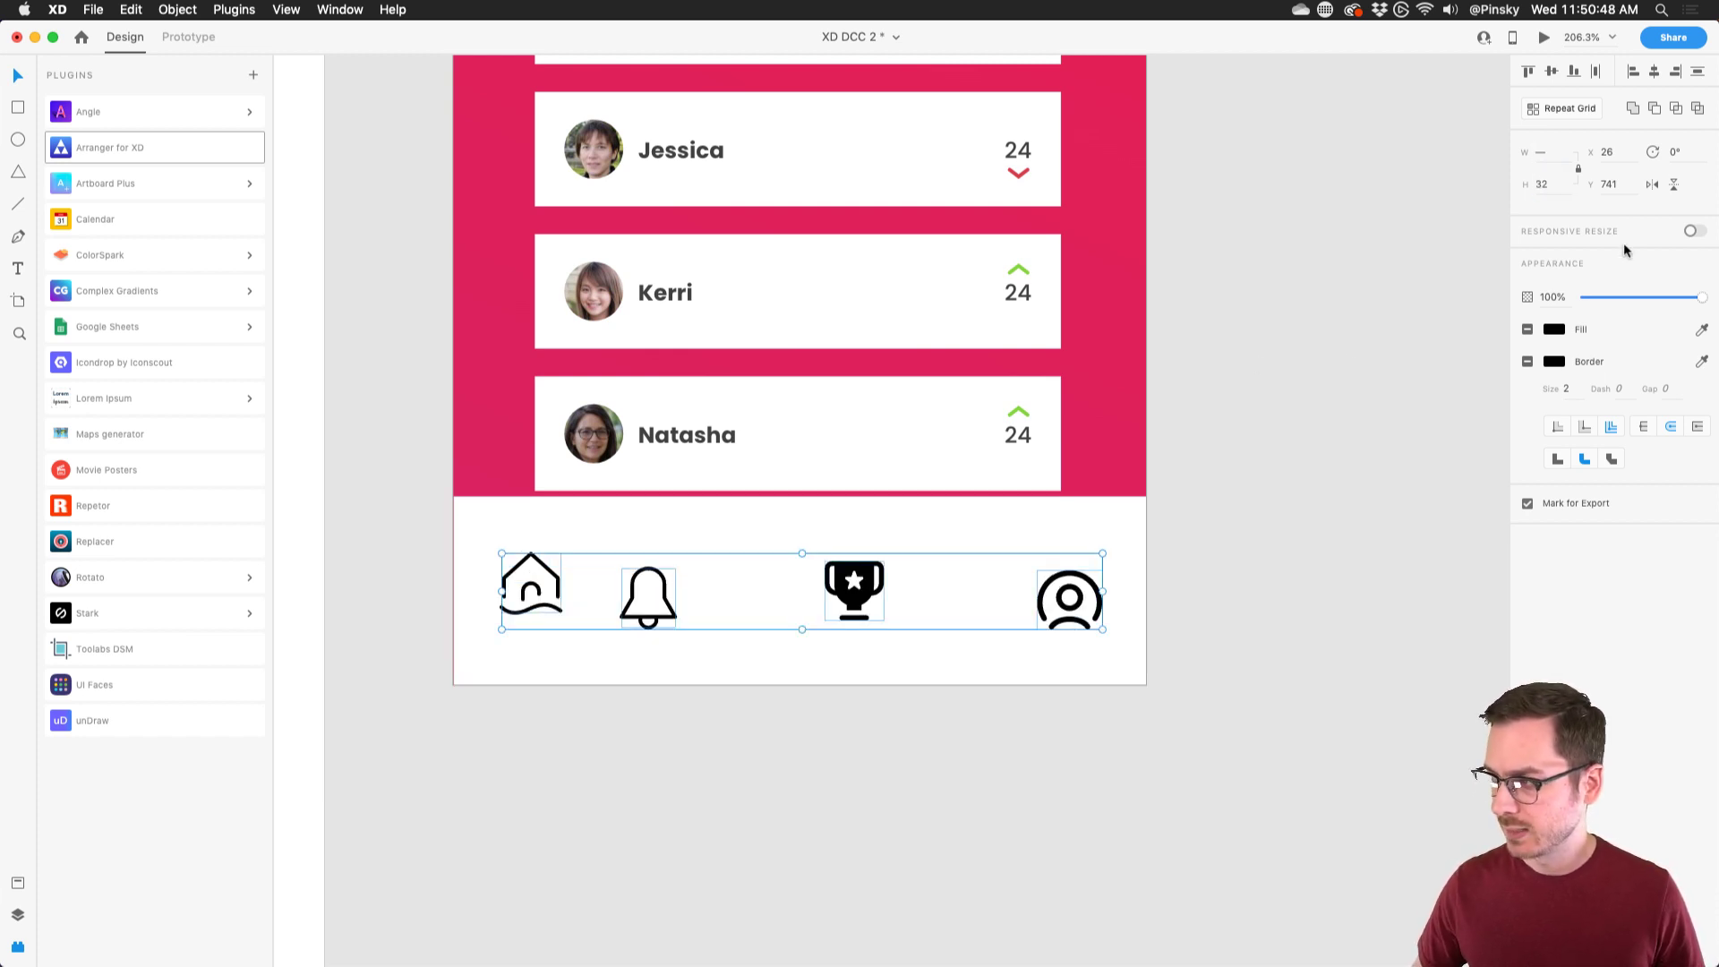
- Set the width of the four bottom-bar icons to 28
{"action": "left_click", "coordinate": [1549, 160]}
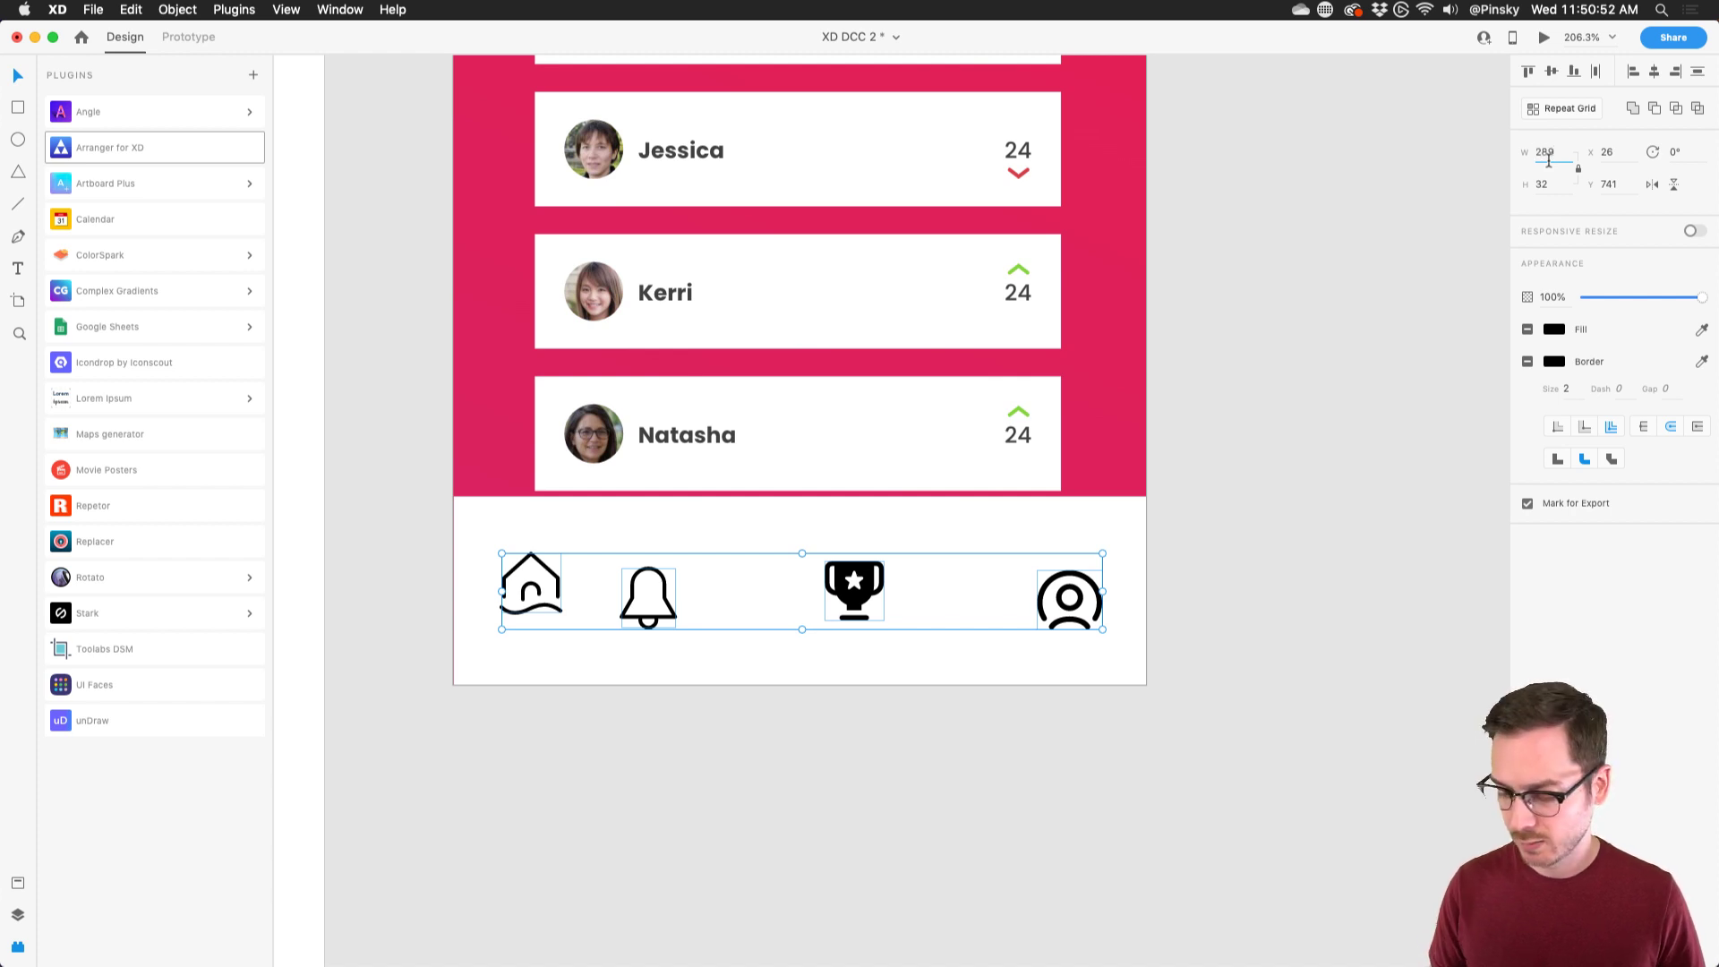
{"action": "type", "text": "28"}
{"action": "key", "text": "Return"}
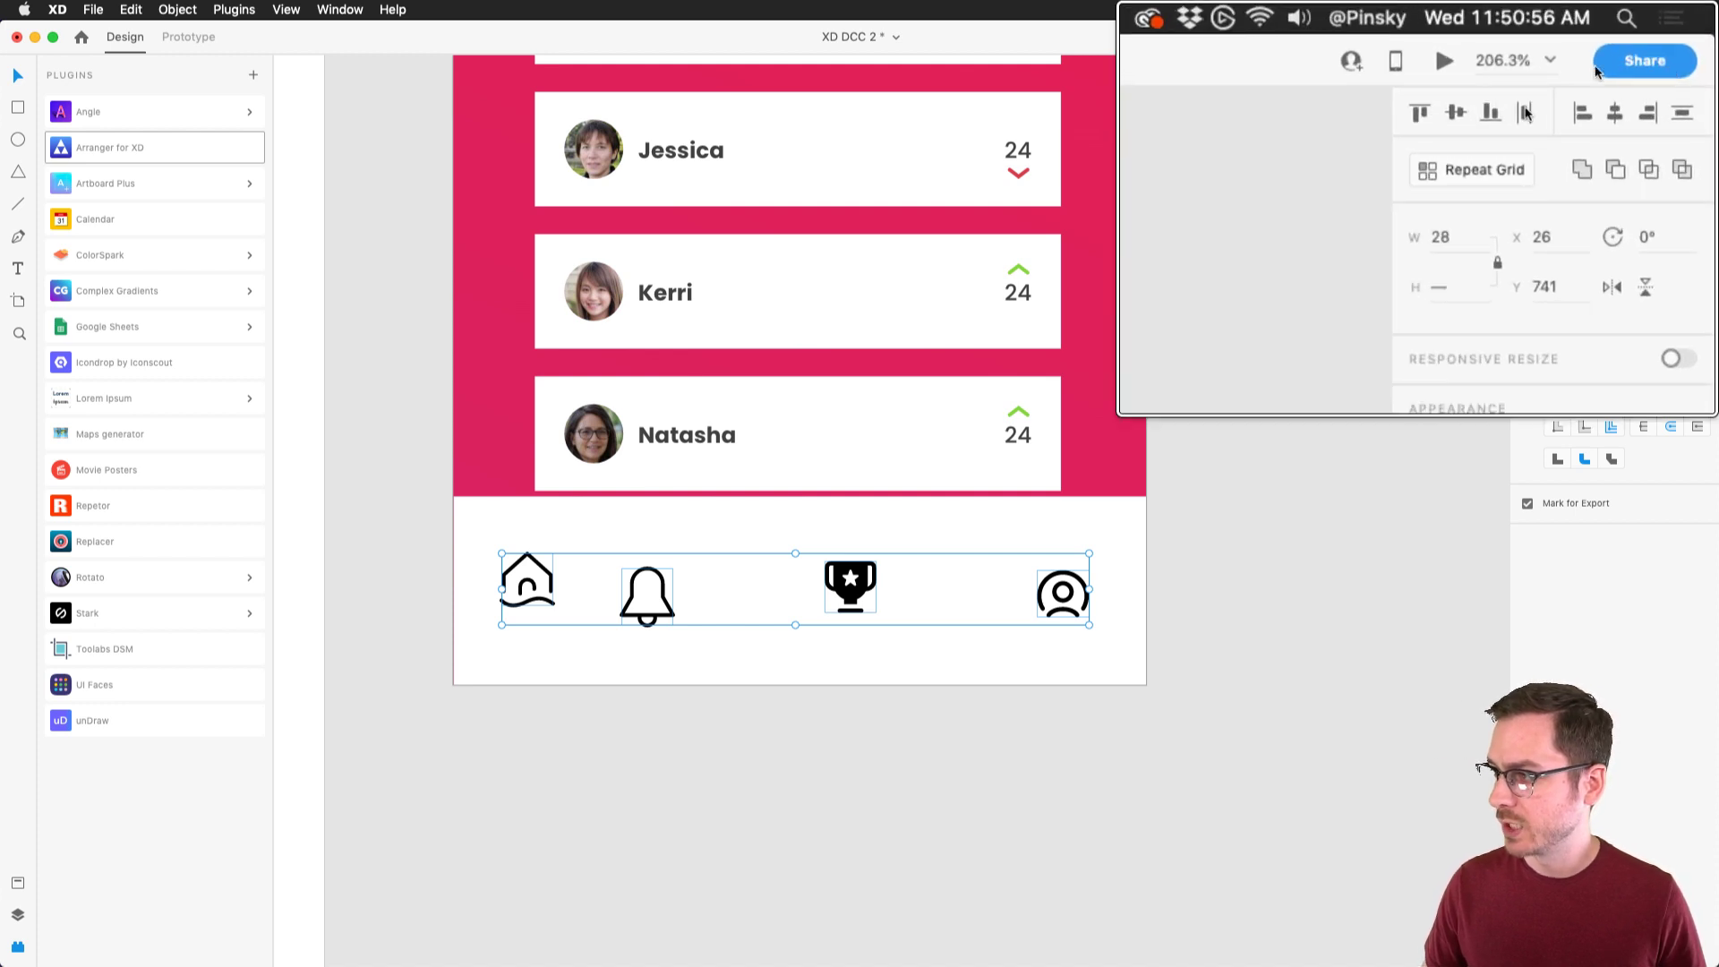
- Space the four icons evenly on a common middle line and move the row to X 29, Y 730
{"action": "left_click", "coordinate": [1596, 72]}
{"action": "left_click", "coordinate": [1546, 79]}
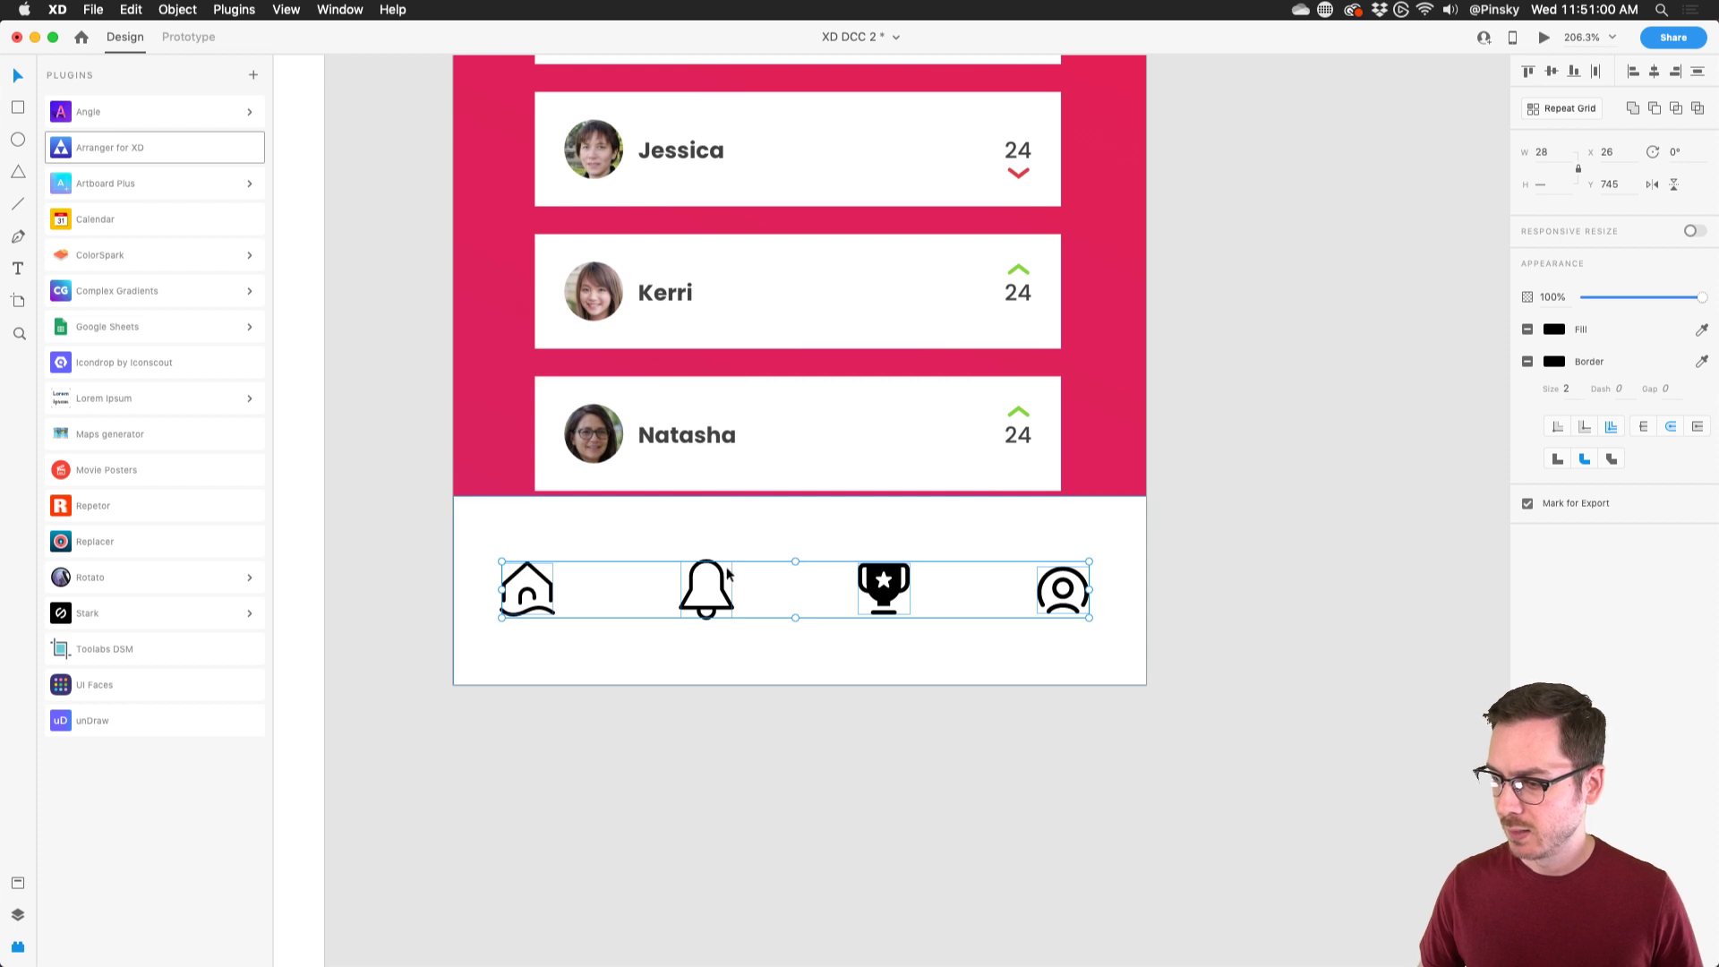
{"action": "left_click_drag", "start_coordinate": [730, 573], "coordinate": [728, 549]}
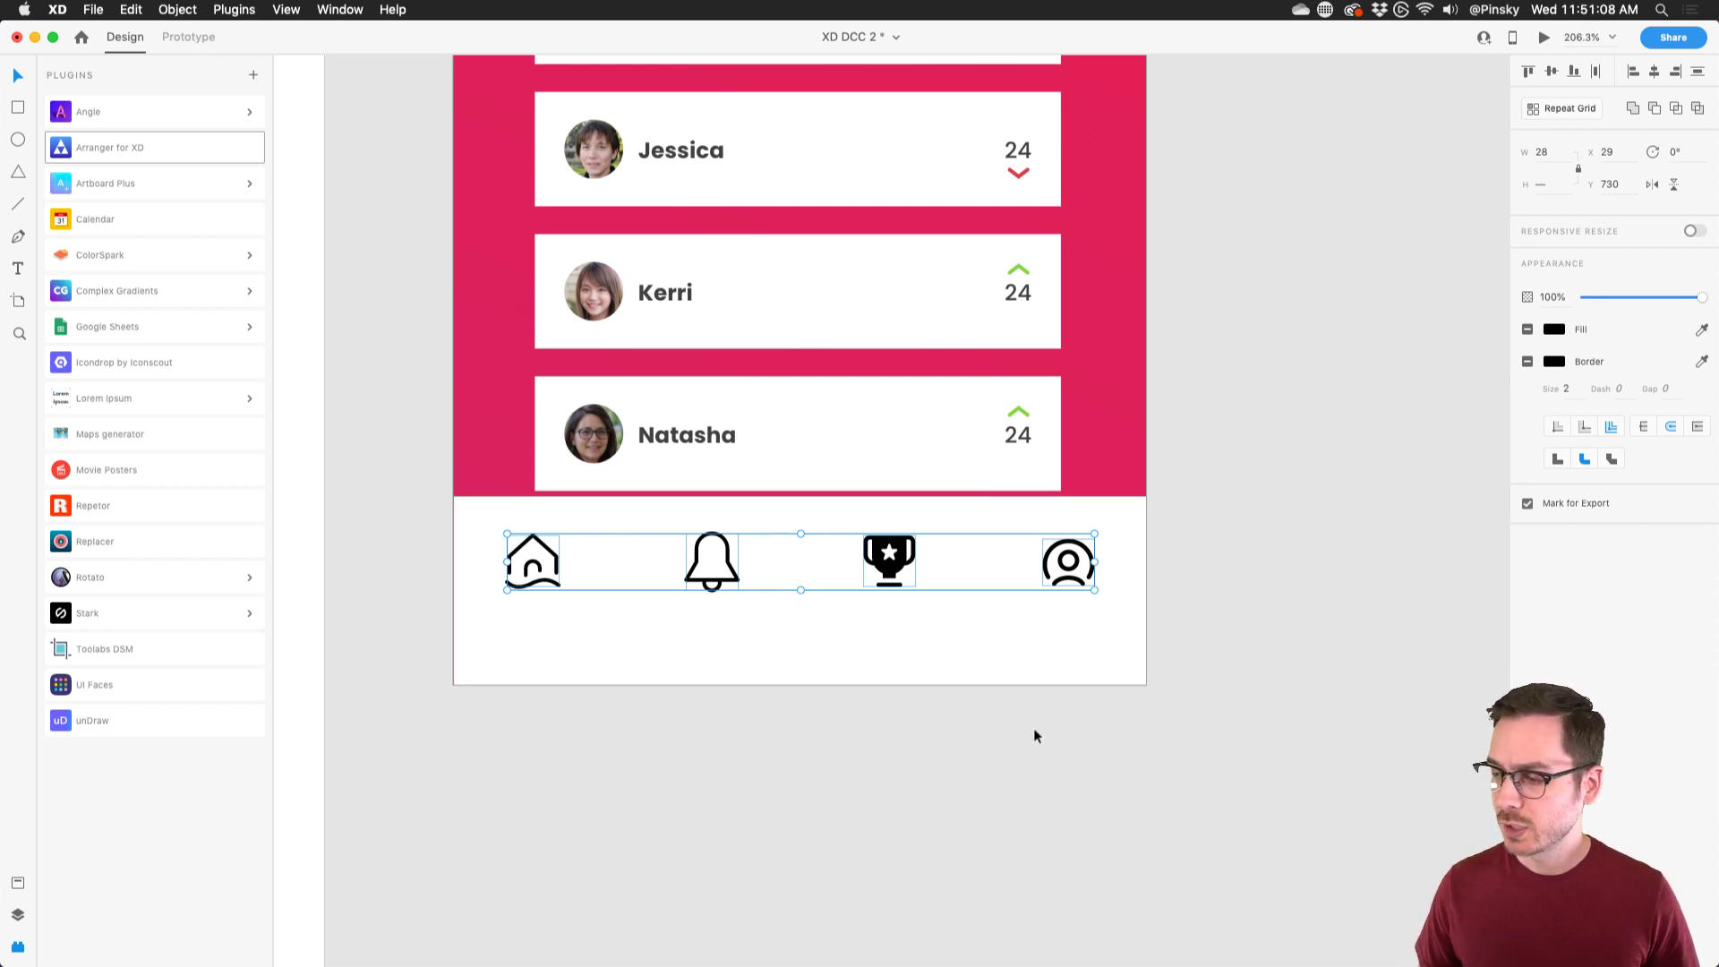
{"action": "left_click", "coordinate": [959, 733]}
- Fill the trophy icon with the pink sampled from the leaderboard background
{"action": "left_click", "coordinate": [899, 547]}
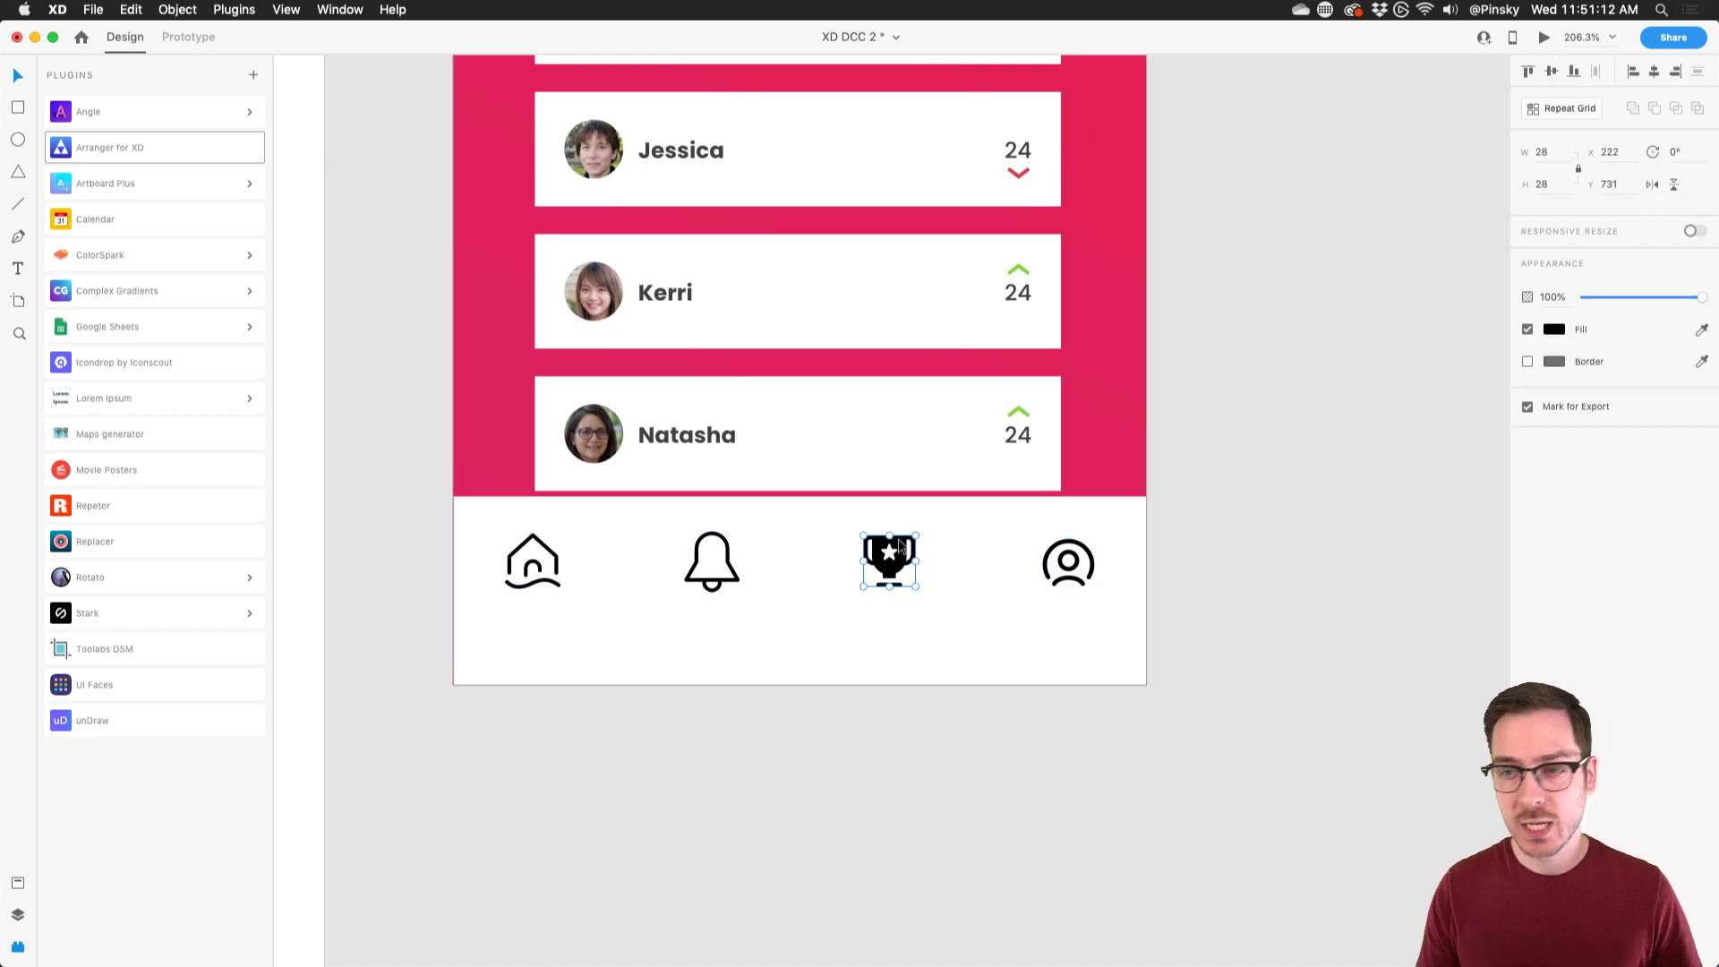
{"action": "key", "text": "i"}
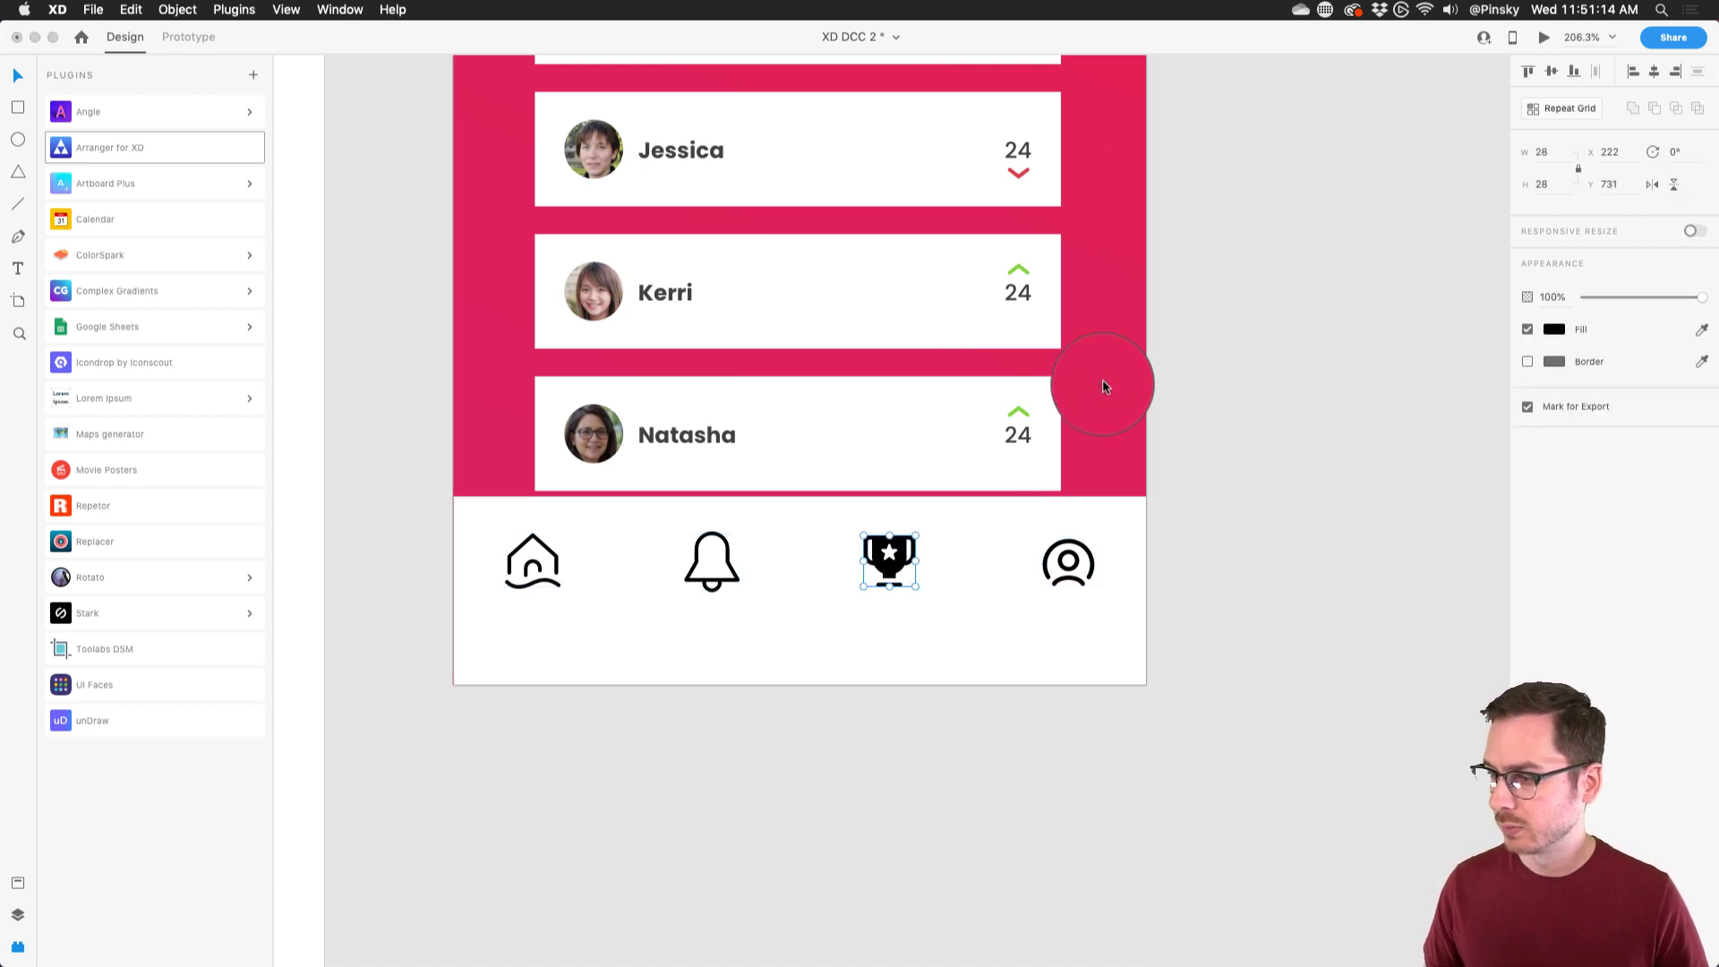
{"action": "left_click", "coordinate": [1103, 379]}
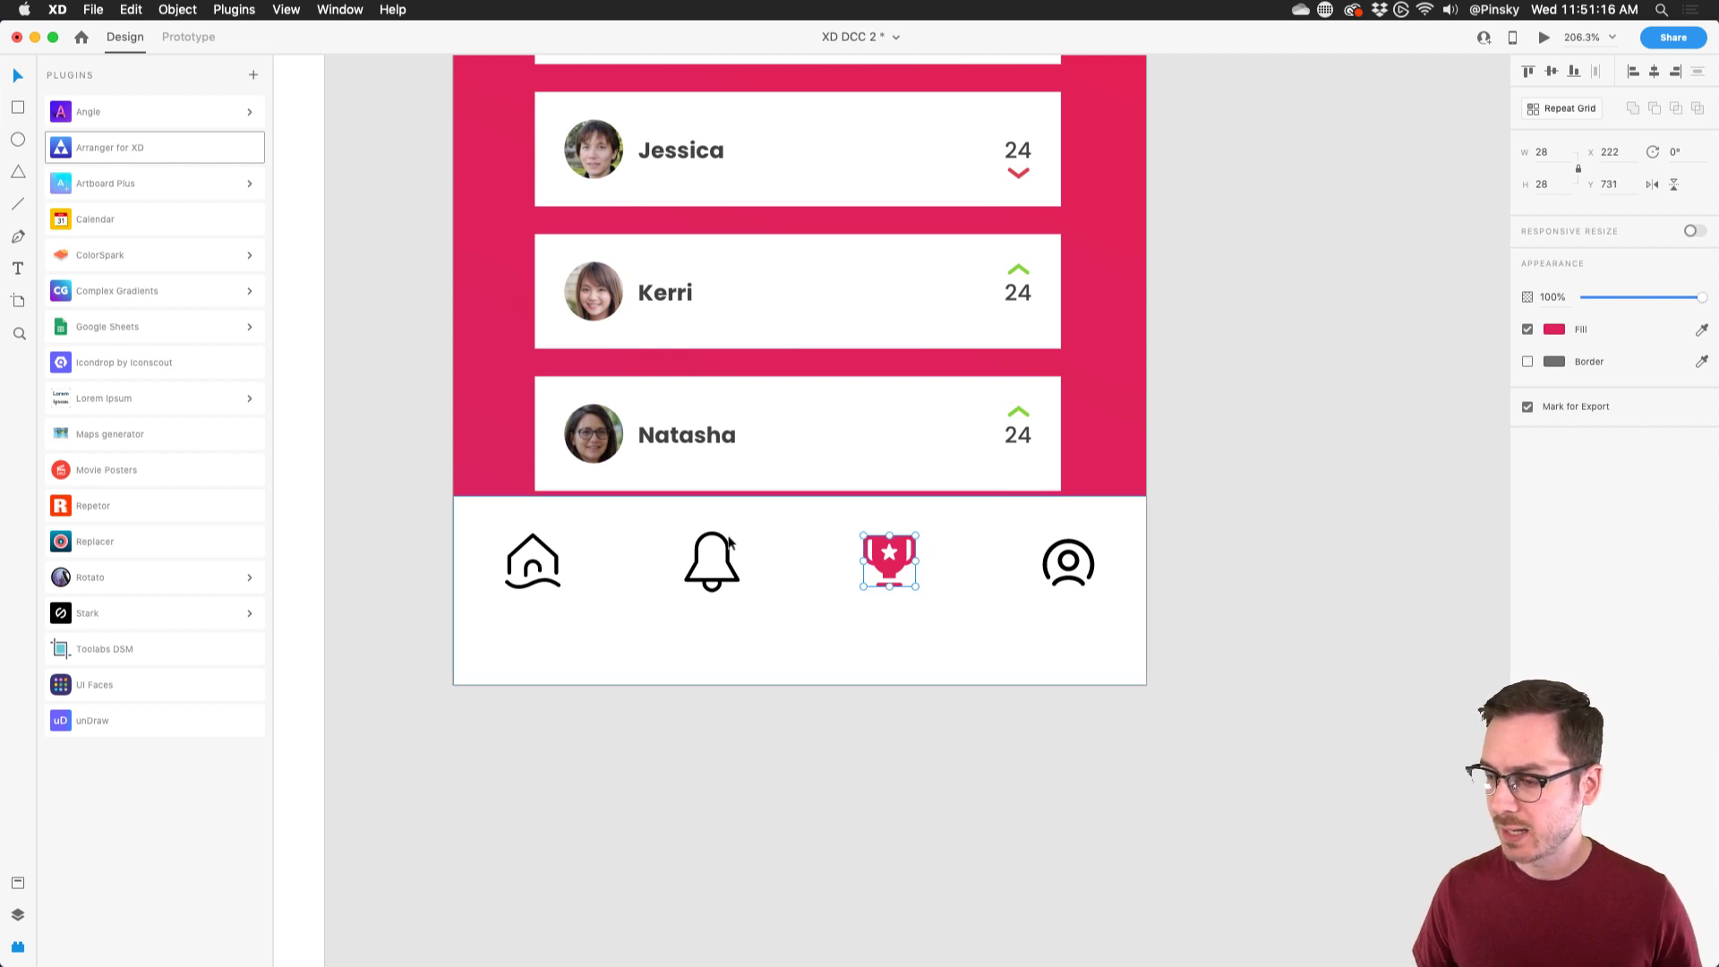
- Lower the opacity of the home, bell and profile icons in the bottom bar, leaving out the pink trophy
{"action": "left_click", "coordinate": [725, 555]}
{"action": "left_click", "coordinate": [537, 559], "text": "shift"}
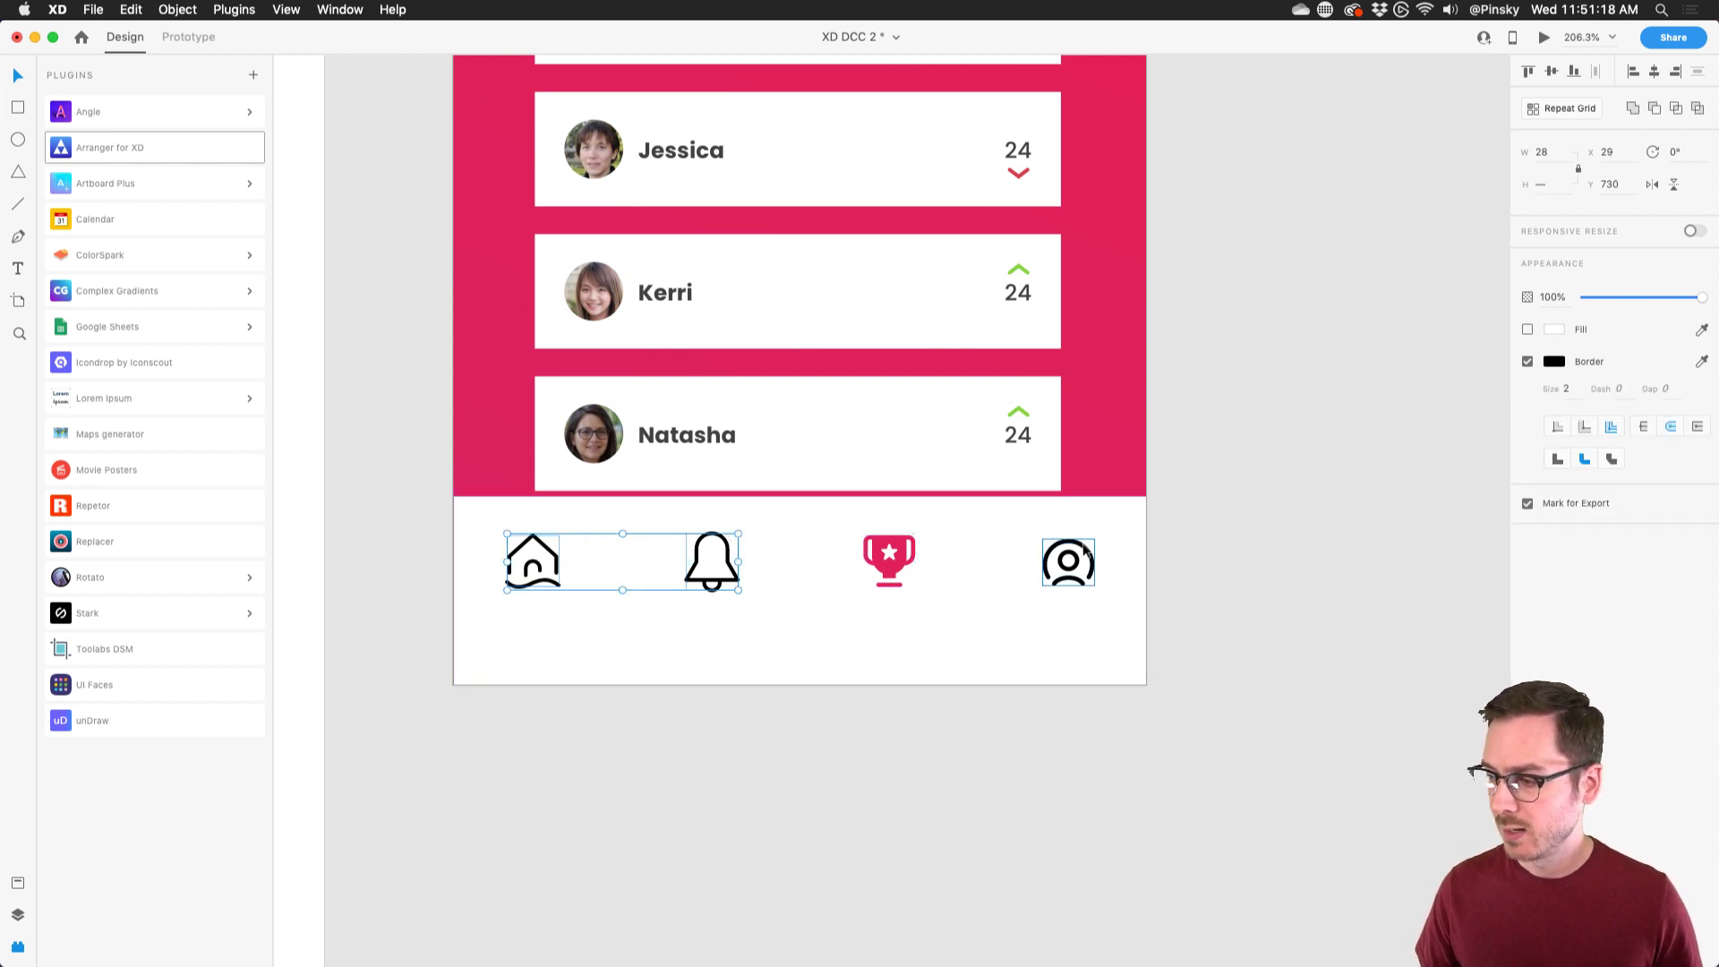
{"action": "left_click", "coordinate": [1085, 550], "text": "shift"}
{"action": "left_click_drag", "start_coordinate": [1703, 292], "coordinate": [1649, 299]}
{"action": "left_click", "coordinate": [1216, 505]}
{"action": "scroll", "coordinate": [1214, 502], "scroll_direction": "down", "scroll_amount": 5}
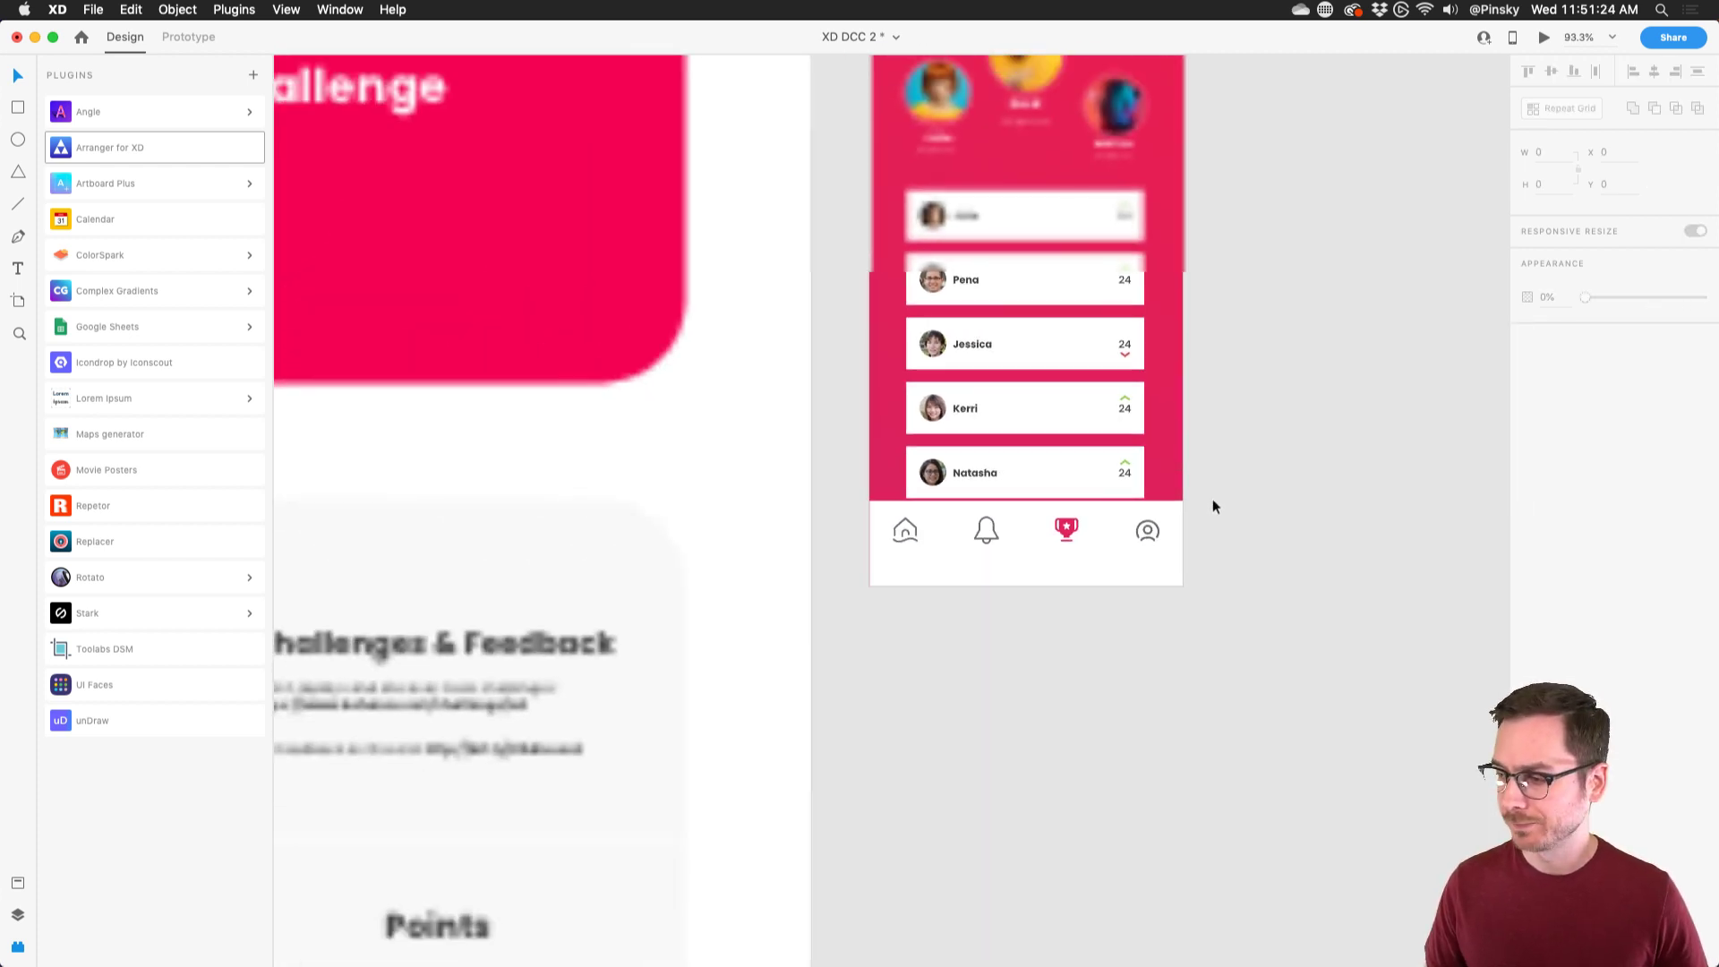
- Group the four bottom icons with their white background rectangle and name the group Nav Bar
{"action": "right_click", "coordinate": [1214, 508]}
{"action": "key", "text": "Escape"}
{"action": "left_click", "coordinate": [873, 648]}
{"action": "key", "text": "super+y"}
{"action": "left_click", "coordinate": [96, 144], "text": "shift"}
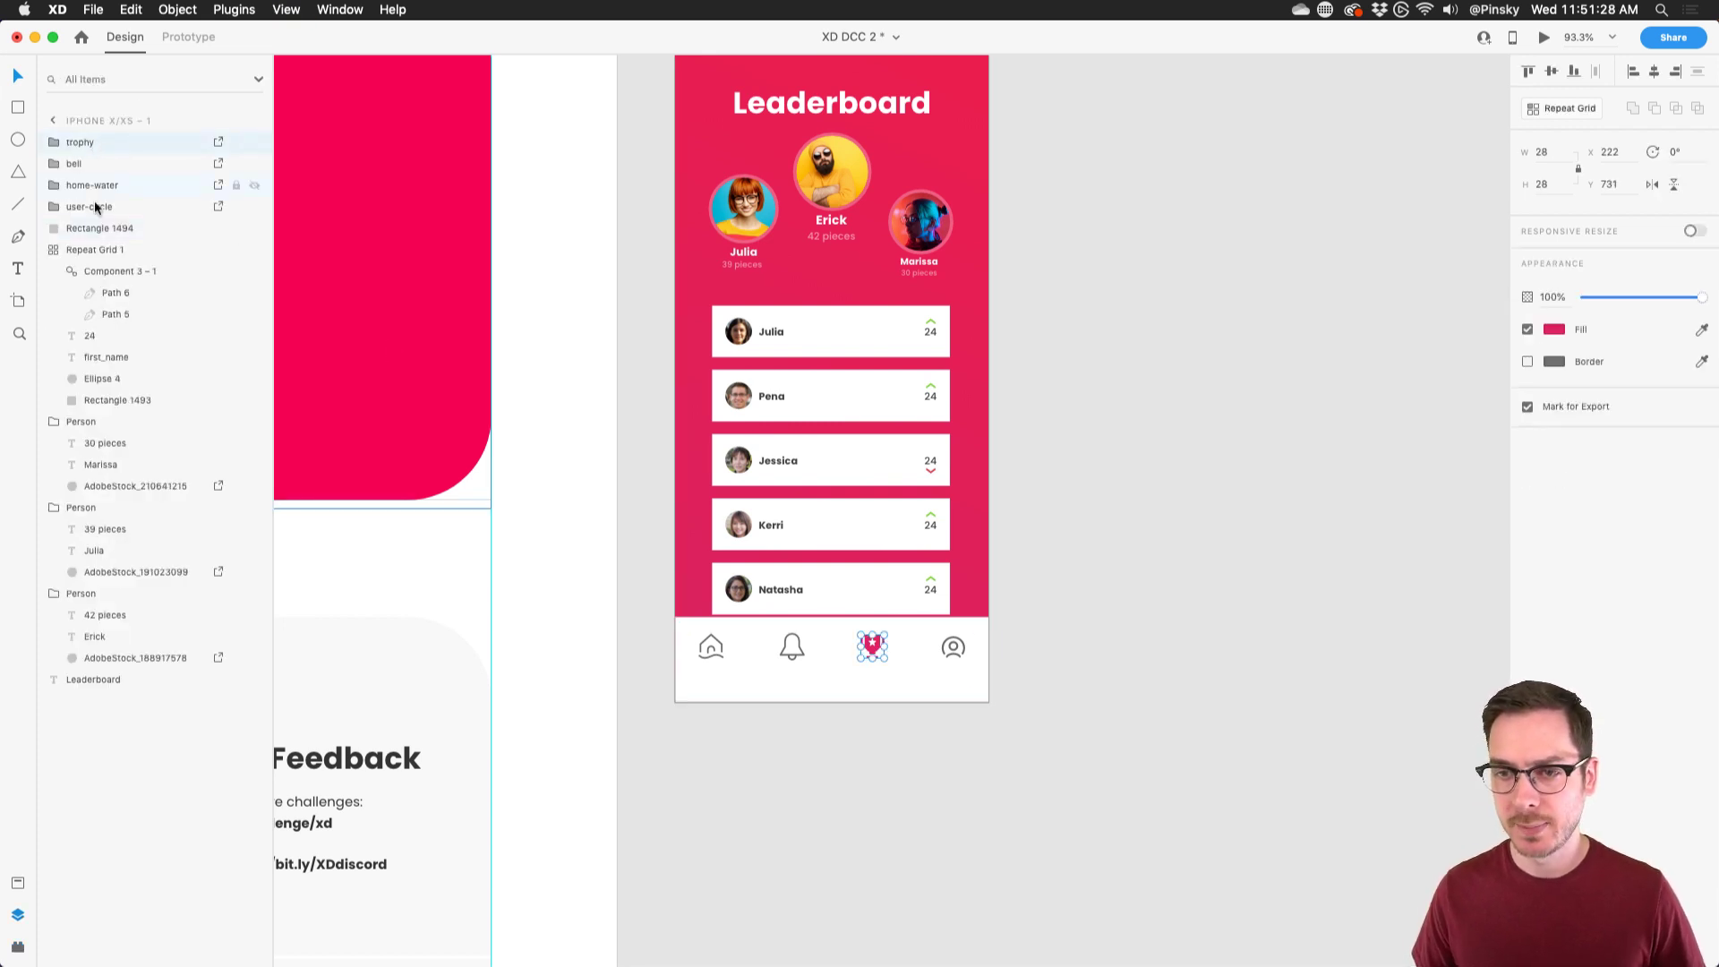
{"action": "key", "text": "super+g"}
{"action": "double_click", "coordinate": [90, 142]}
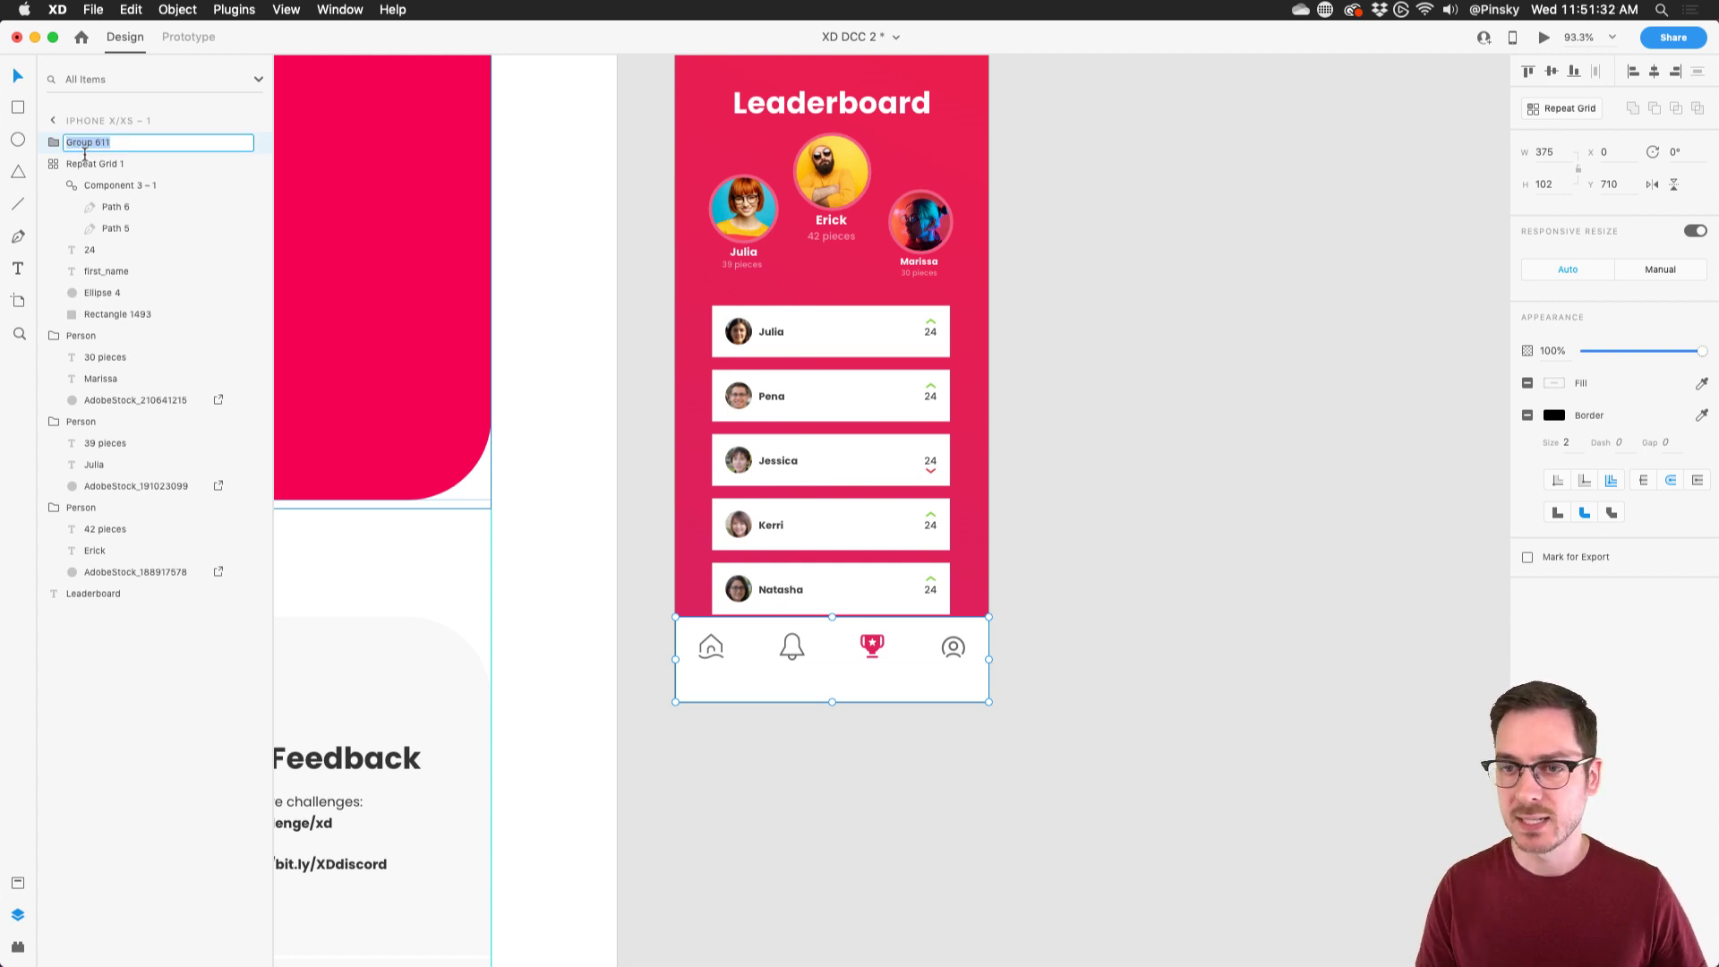
{"action": "type", "text": "Nav Bar"}
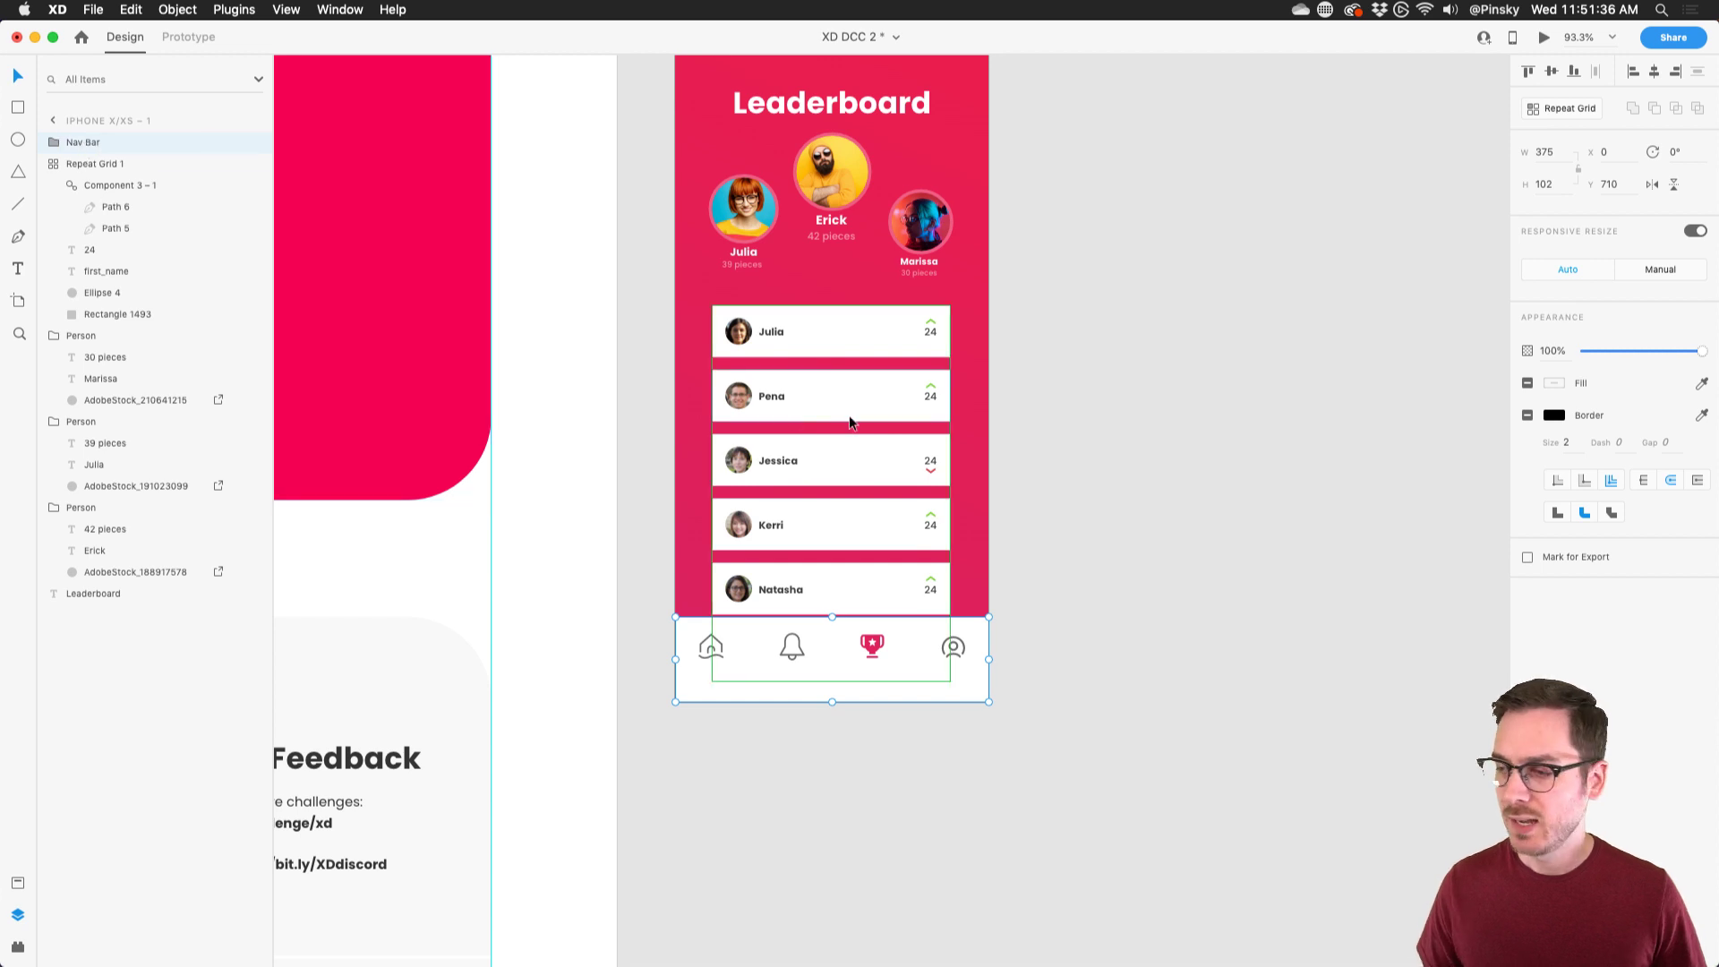
{"action": "left_click", "coordinate": [1108, 469]}
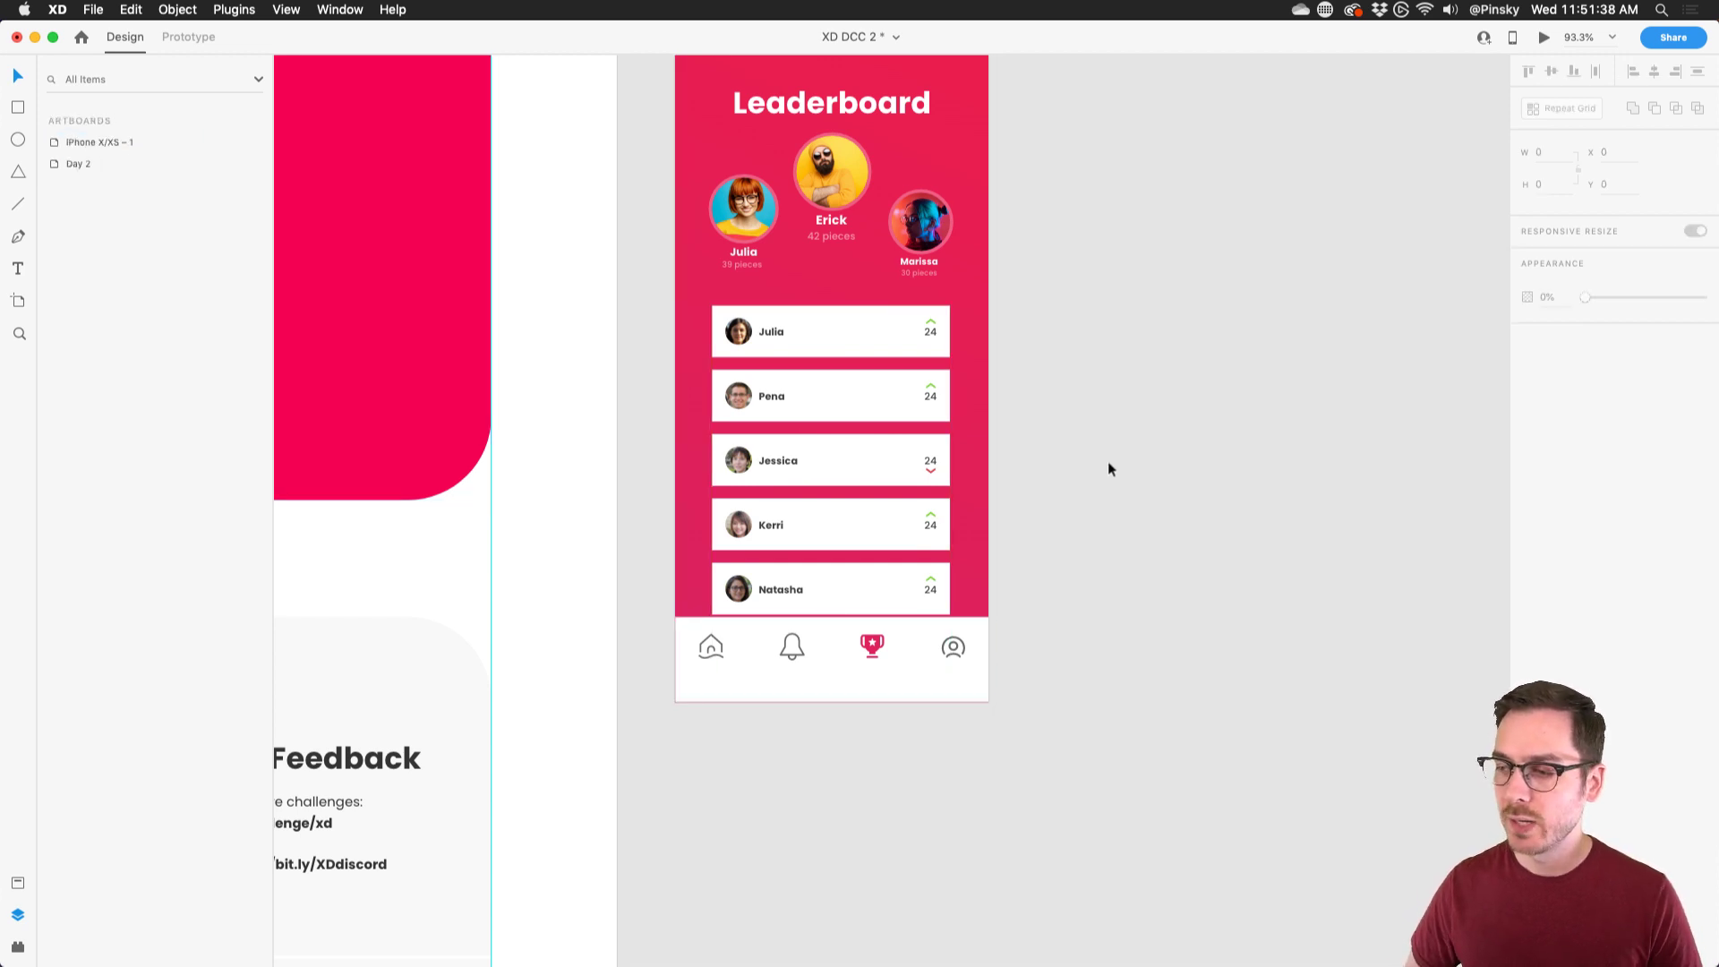
- Extend the repeat grid of leaderboard cards downward to a height of 682
{"action": "scroll", "coordinate": [1108, 469], "scroll_direction": "up", "scroll_amount": 3}
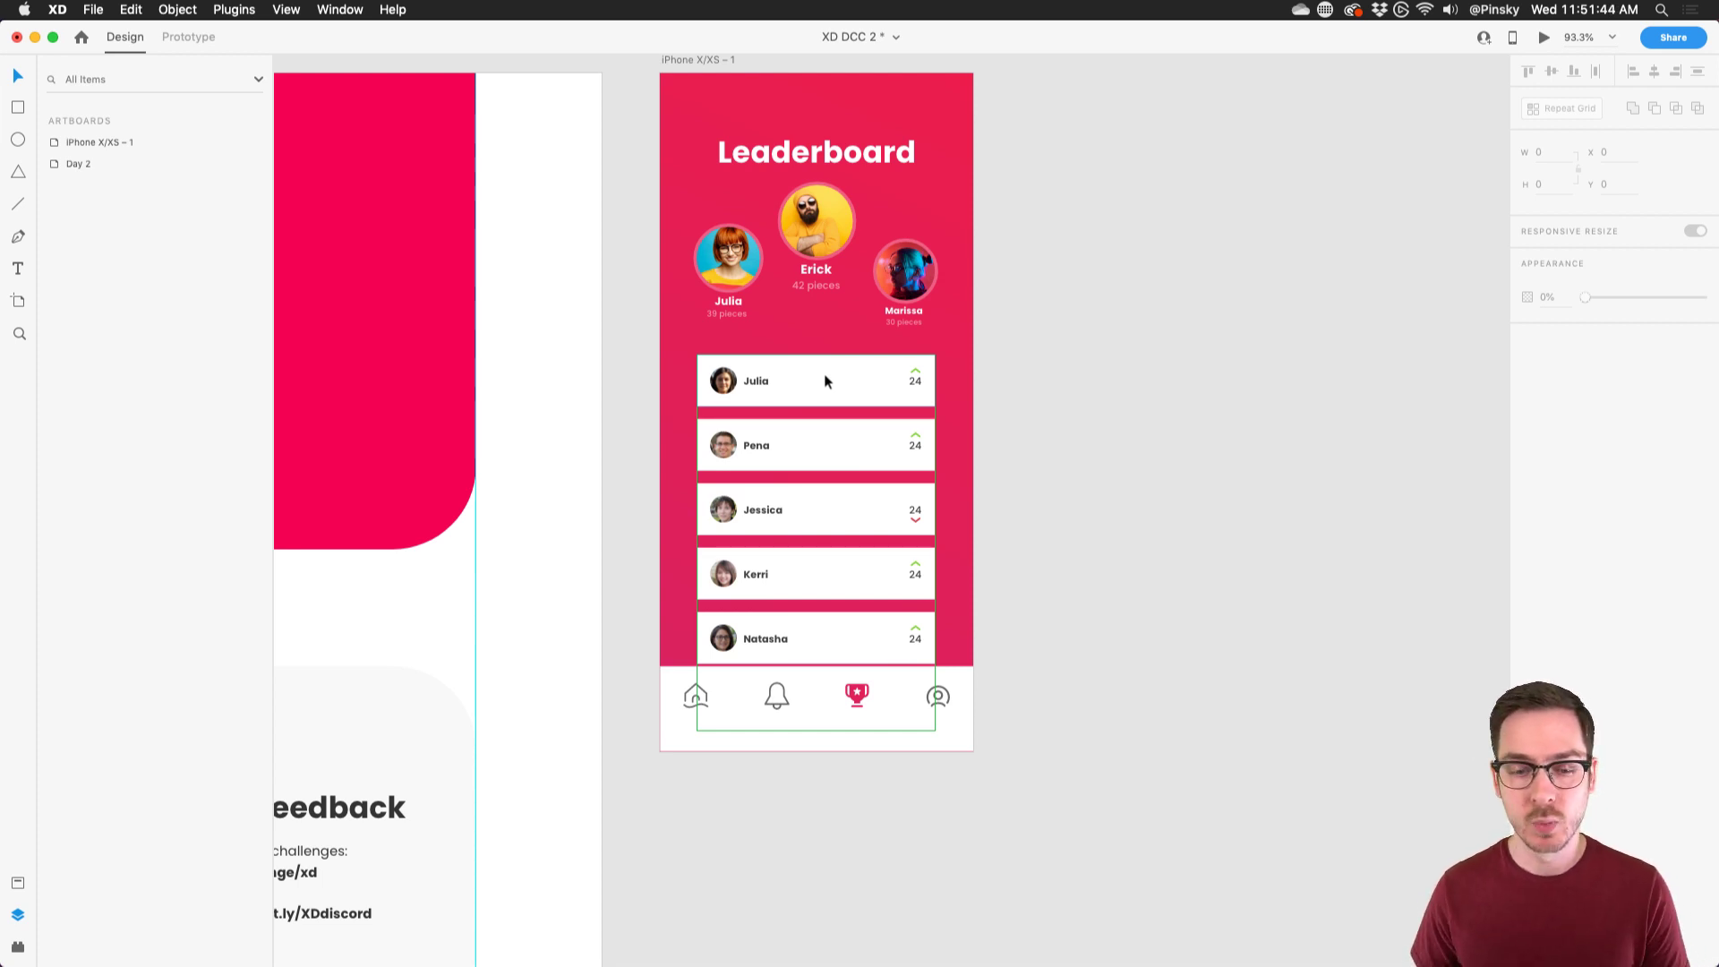
{"action": "left_click", "coordinate": [825, 382]}
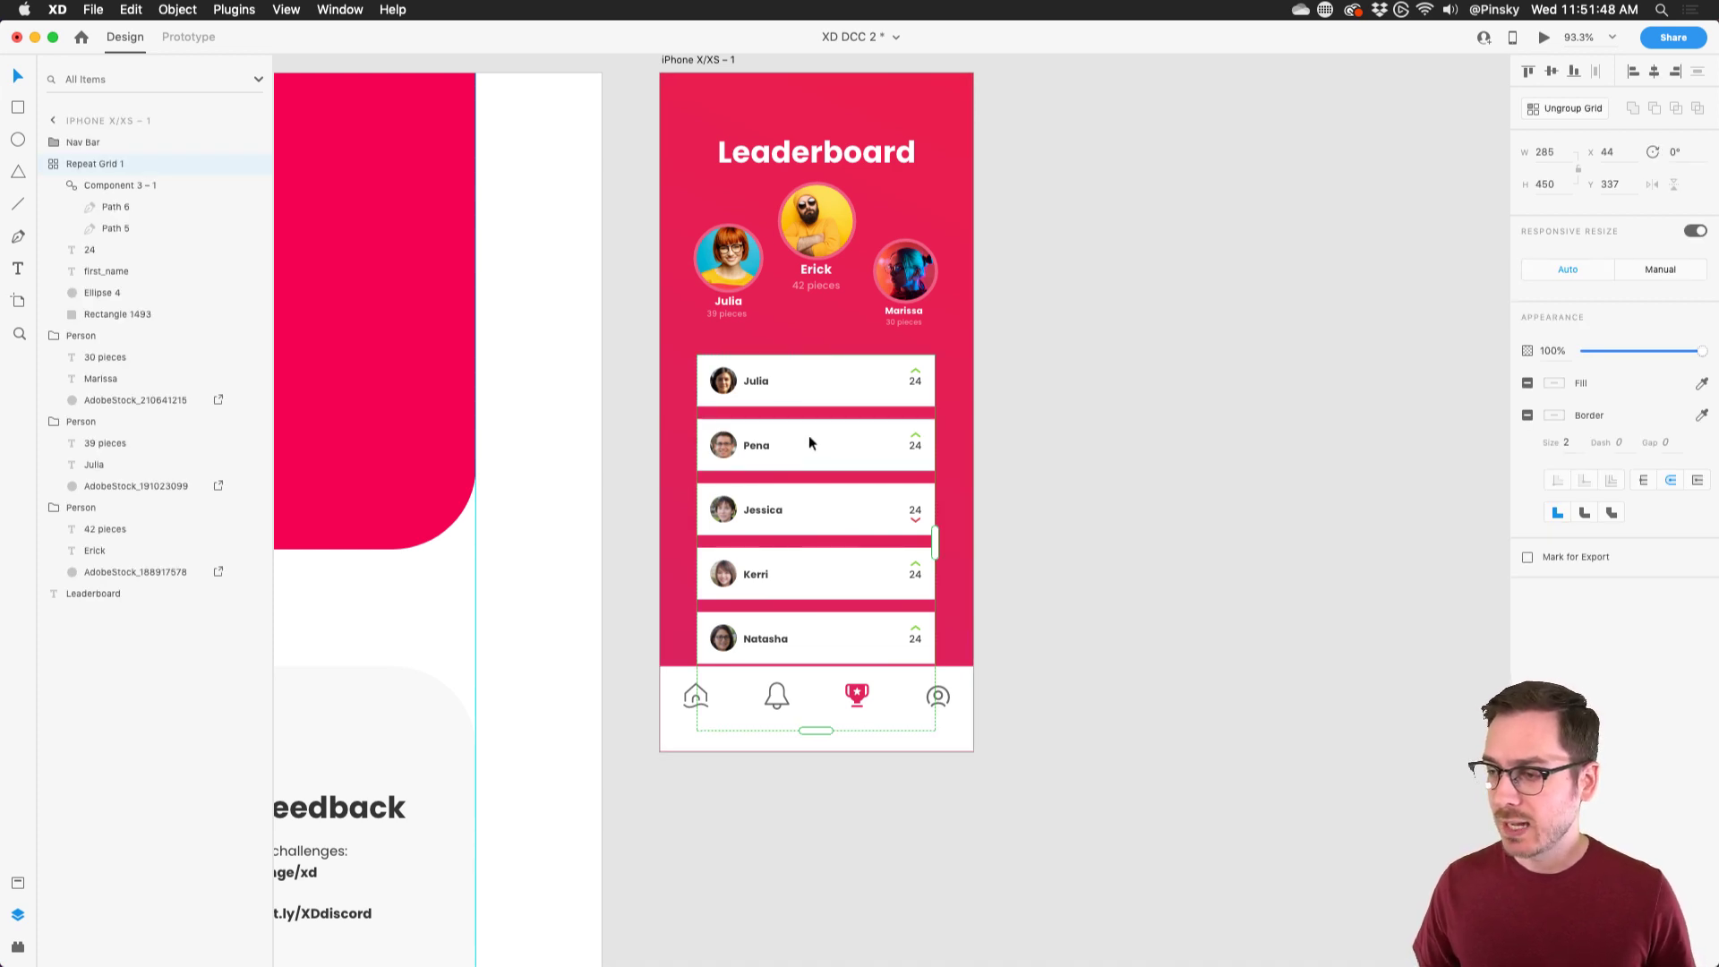
{"action": "scroll", "coordinate": [813, 712], "scroll_direction": "down", "scroll_amount": 2}
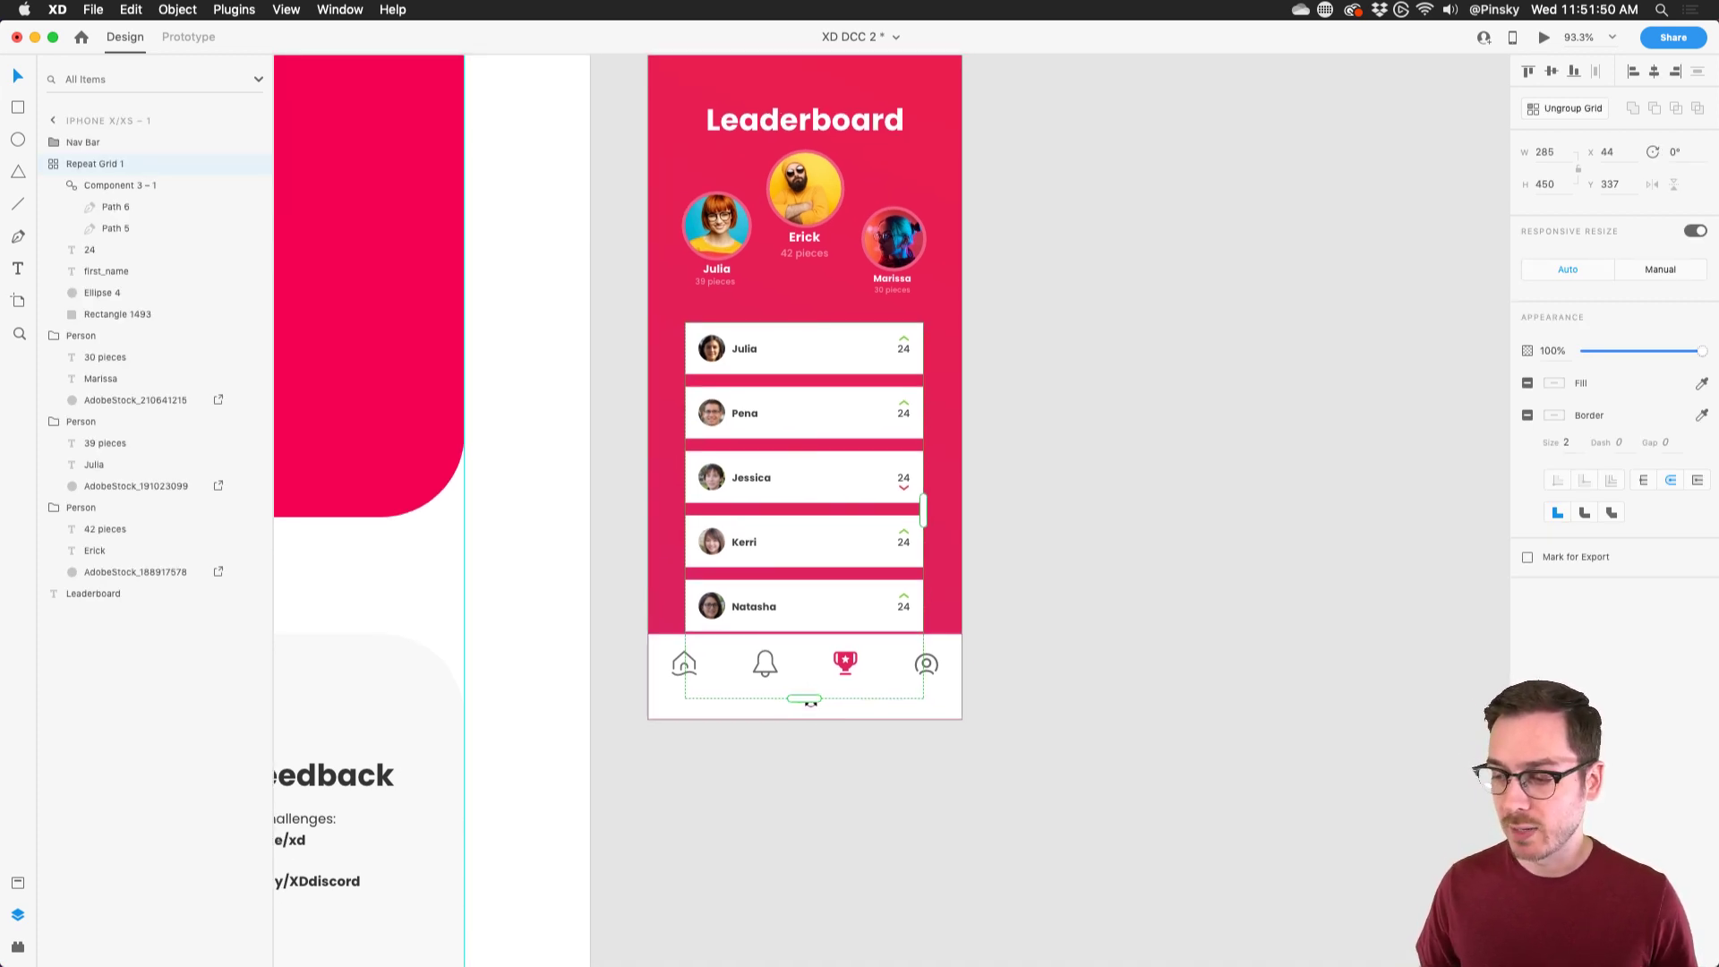
{"action": "left_click_drag", "start_coordinate": [808, 701], "coordinate": [810, 893]}
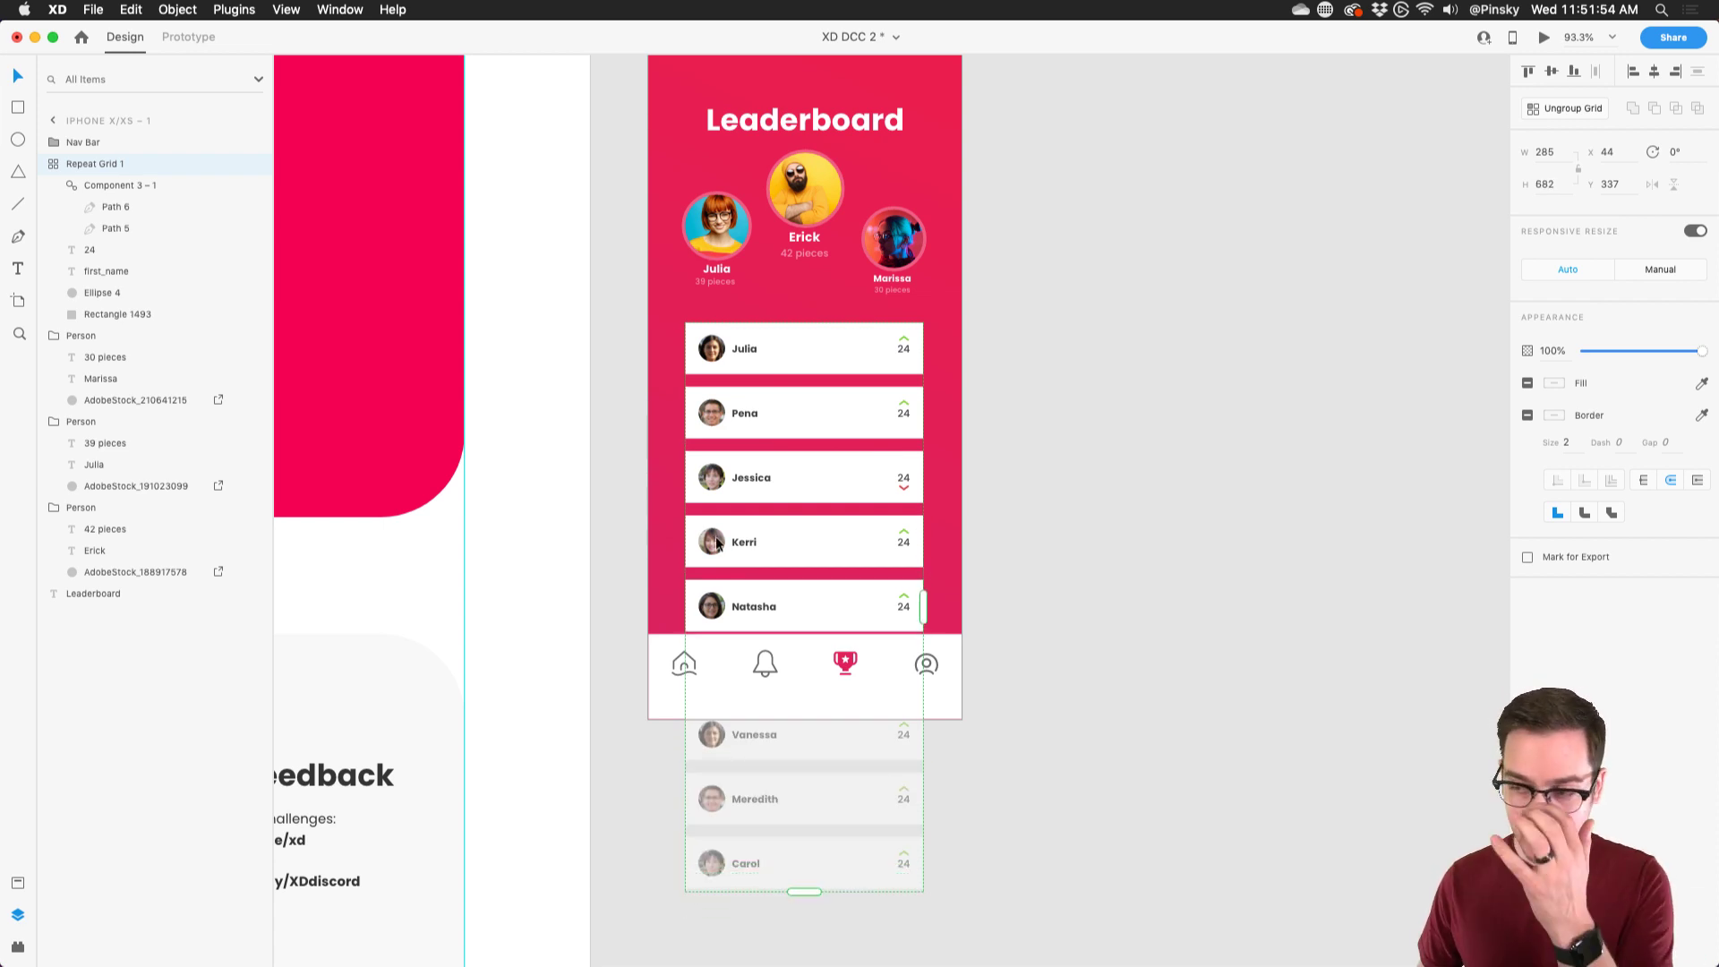
{"action": "double_click", "coordinate": [710, 351]}
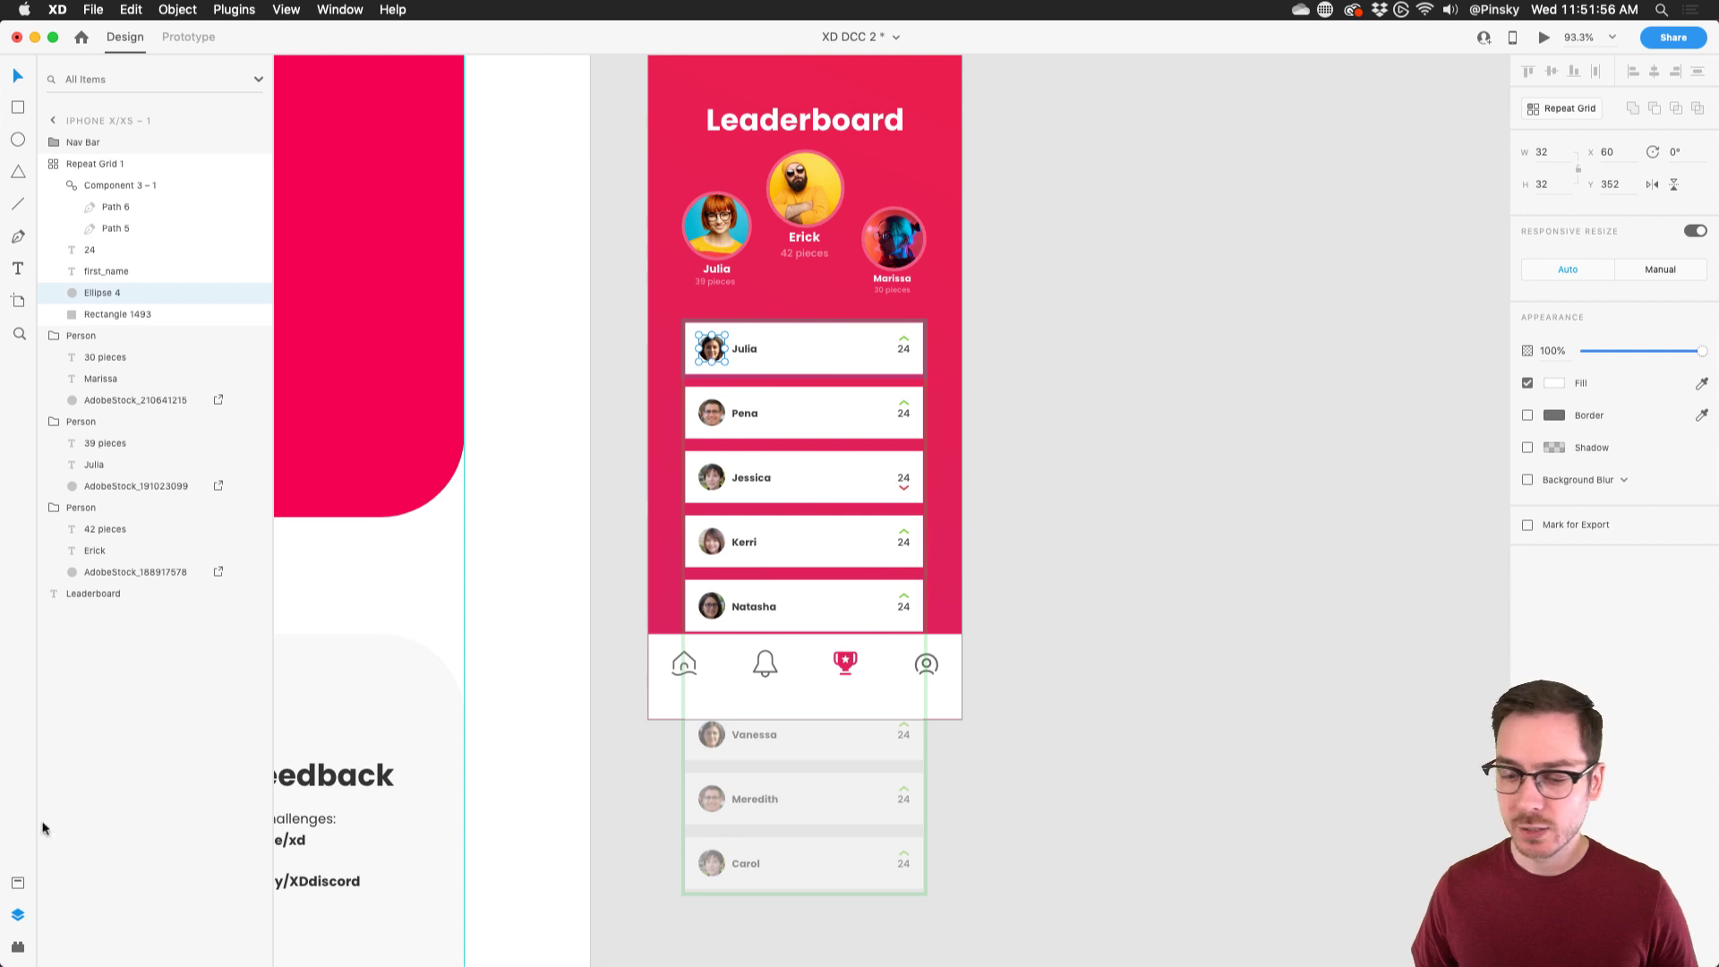
{"action": "left_click", "coordinate": [16, 946]}
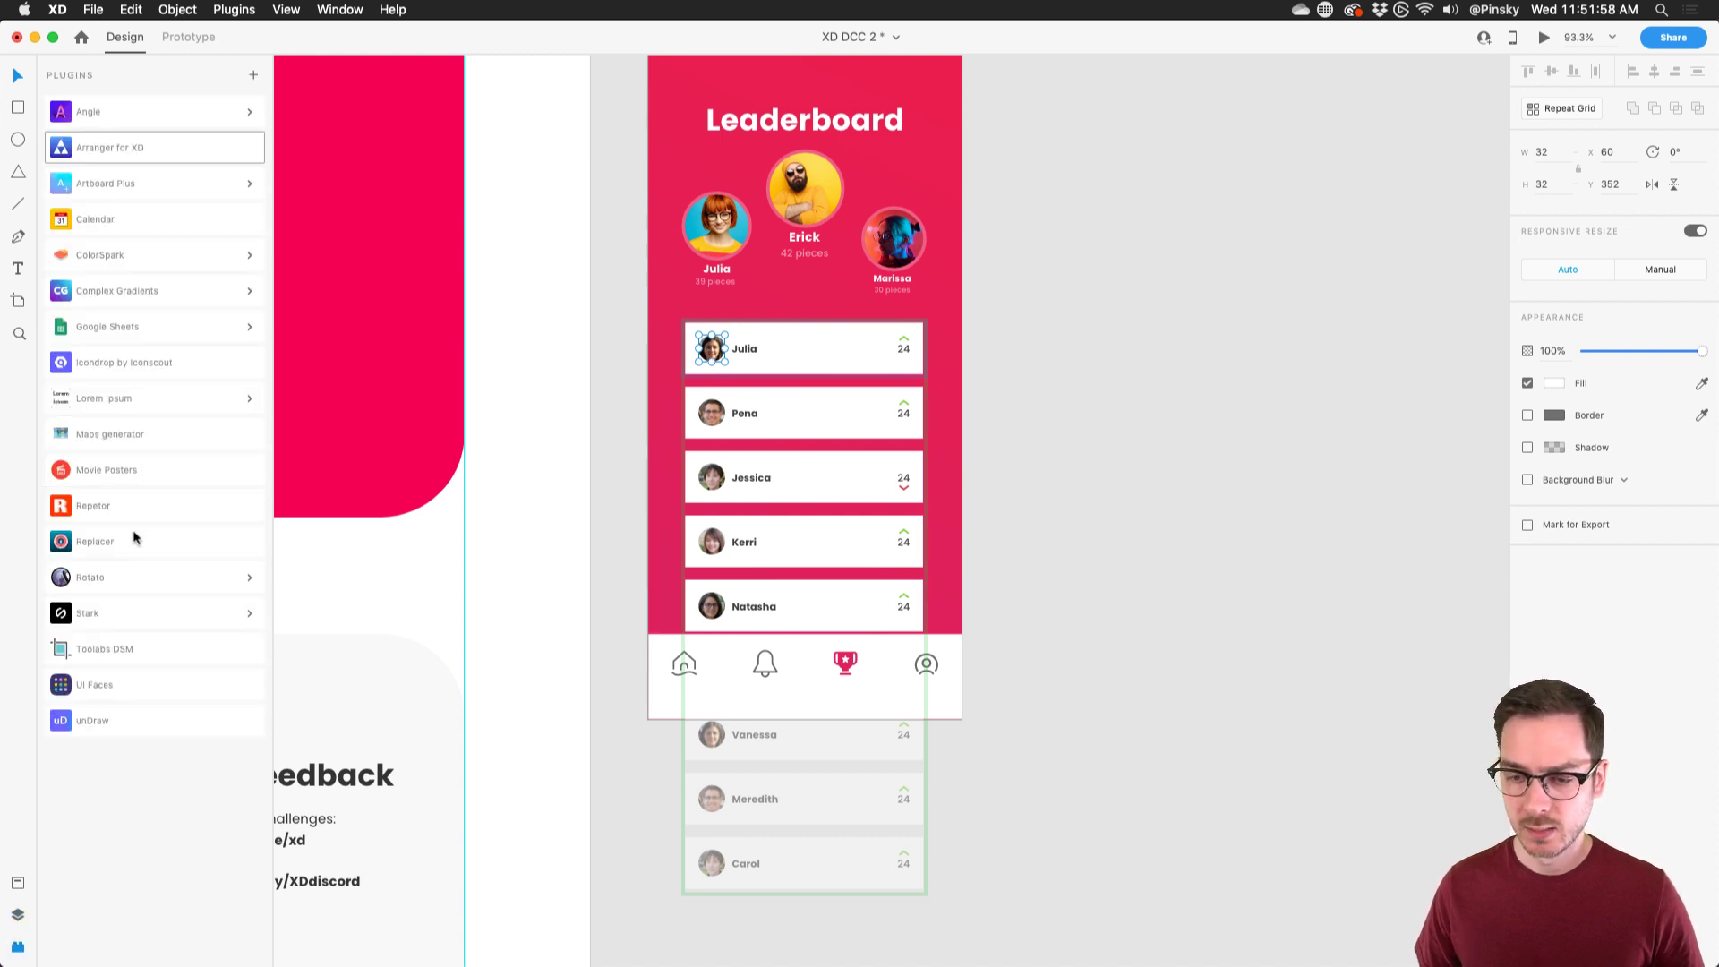
{"action": "left_click", "coordinate": [112, 684]}
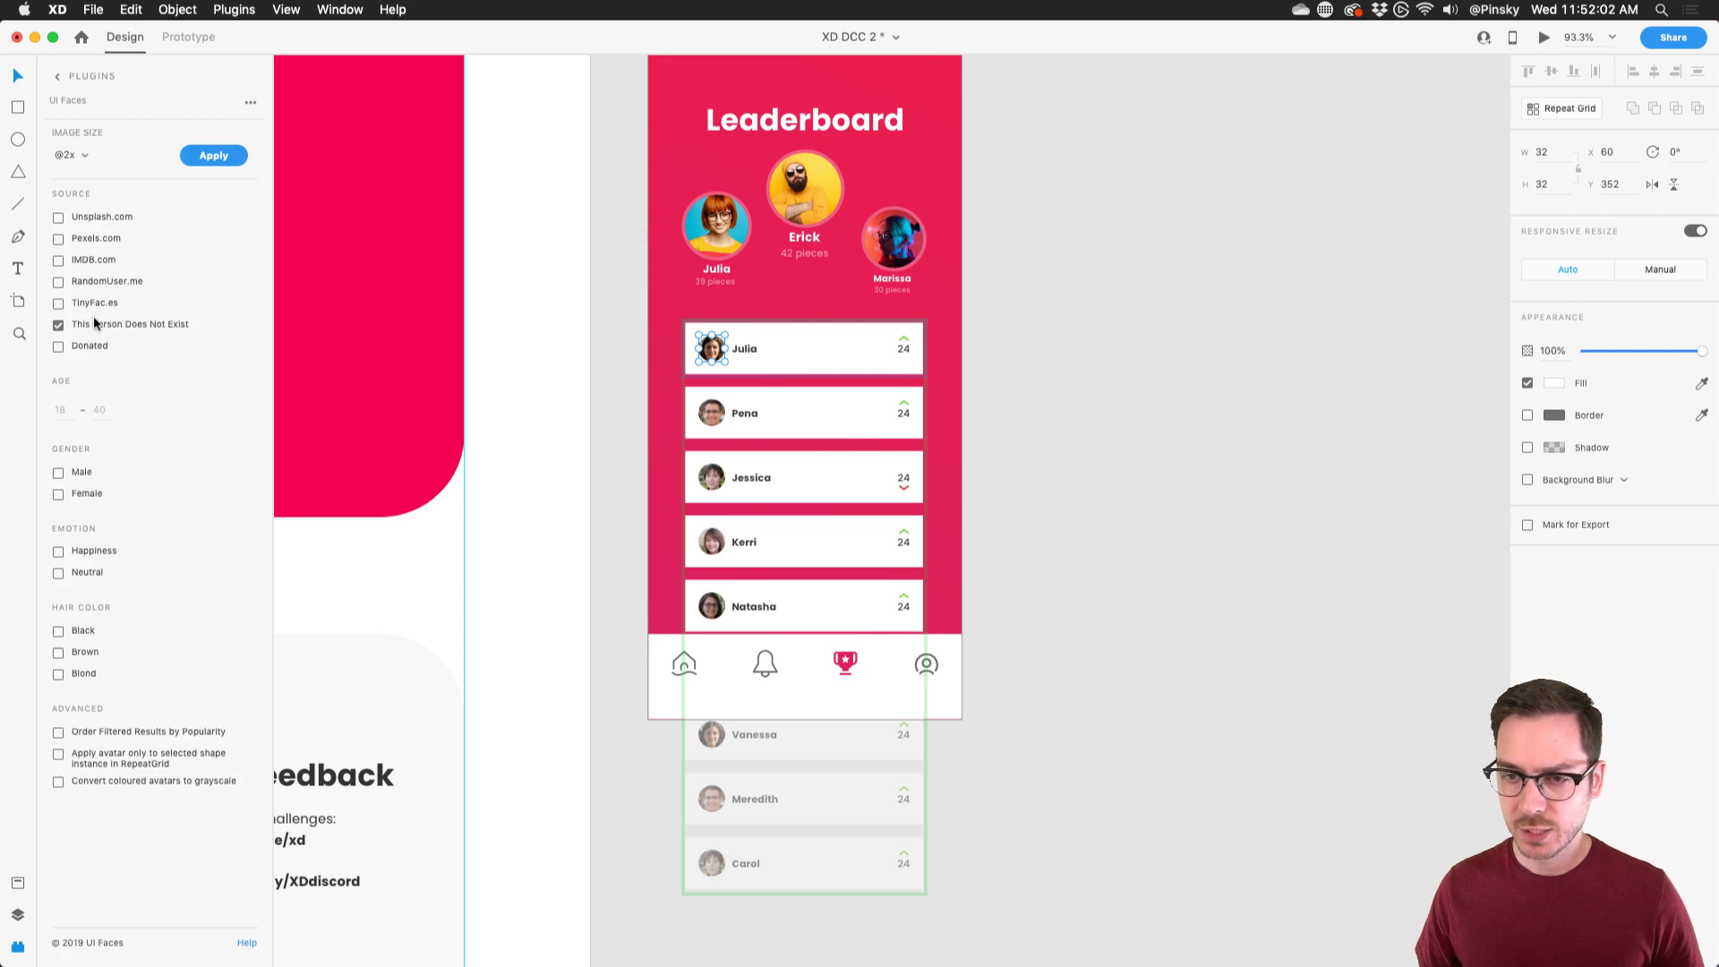
{"action": "left_click", "coordinate": [205, 159]}
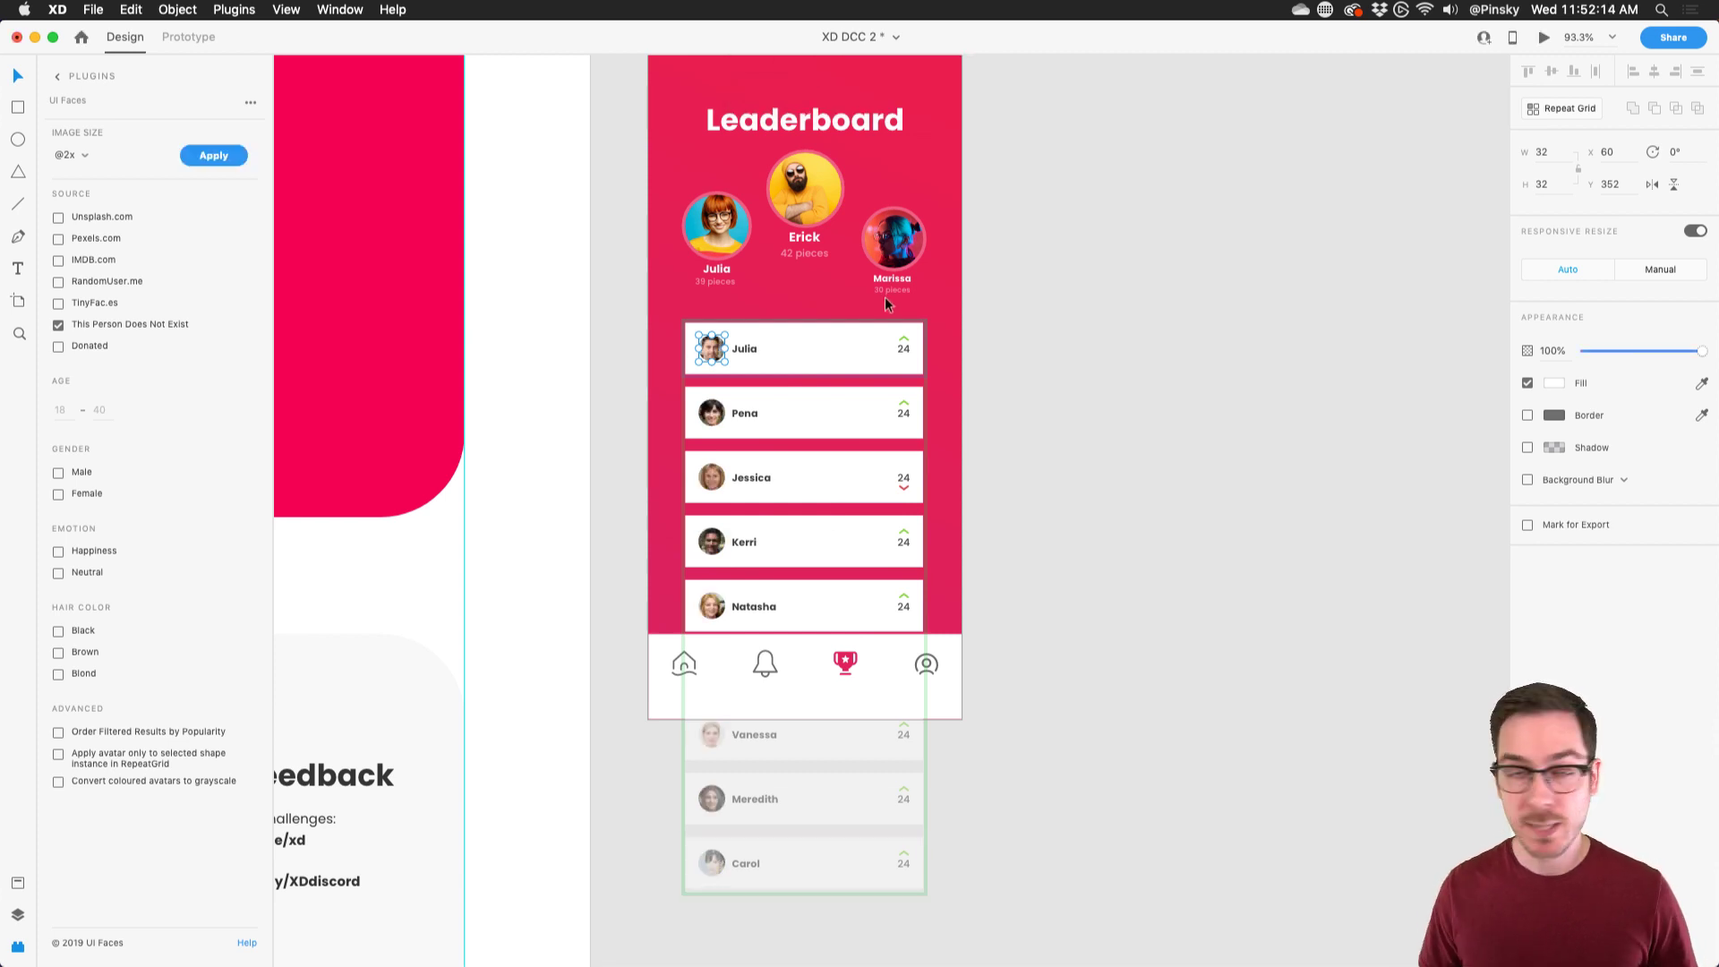
{"action": "left_click", "coordinate": [942, 360]}
- Preview the leaderboard screen and extend its artboard to a height of 1120
{"action": "left_click", "coordinate": [1548, 36]}
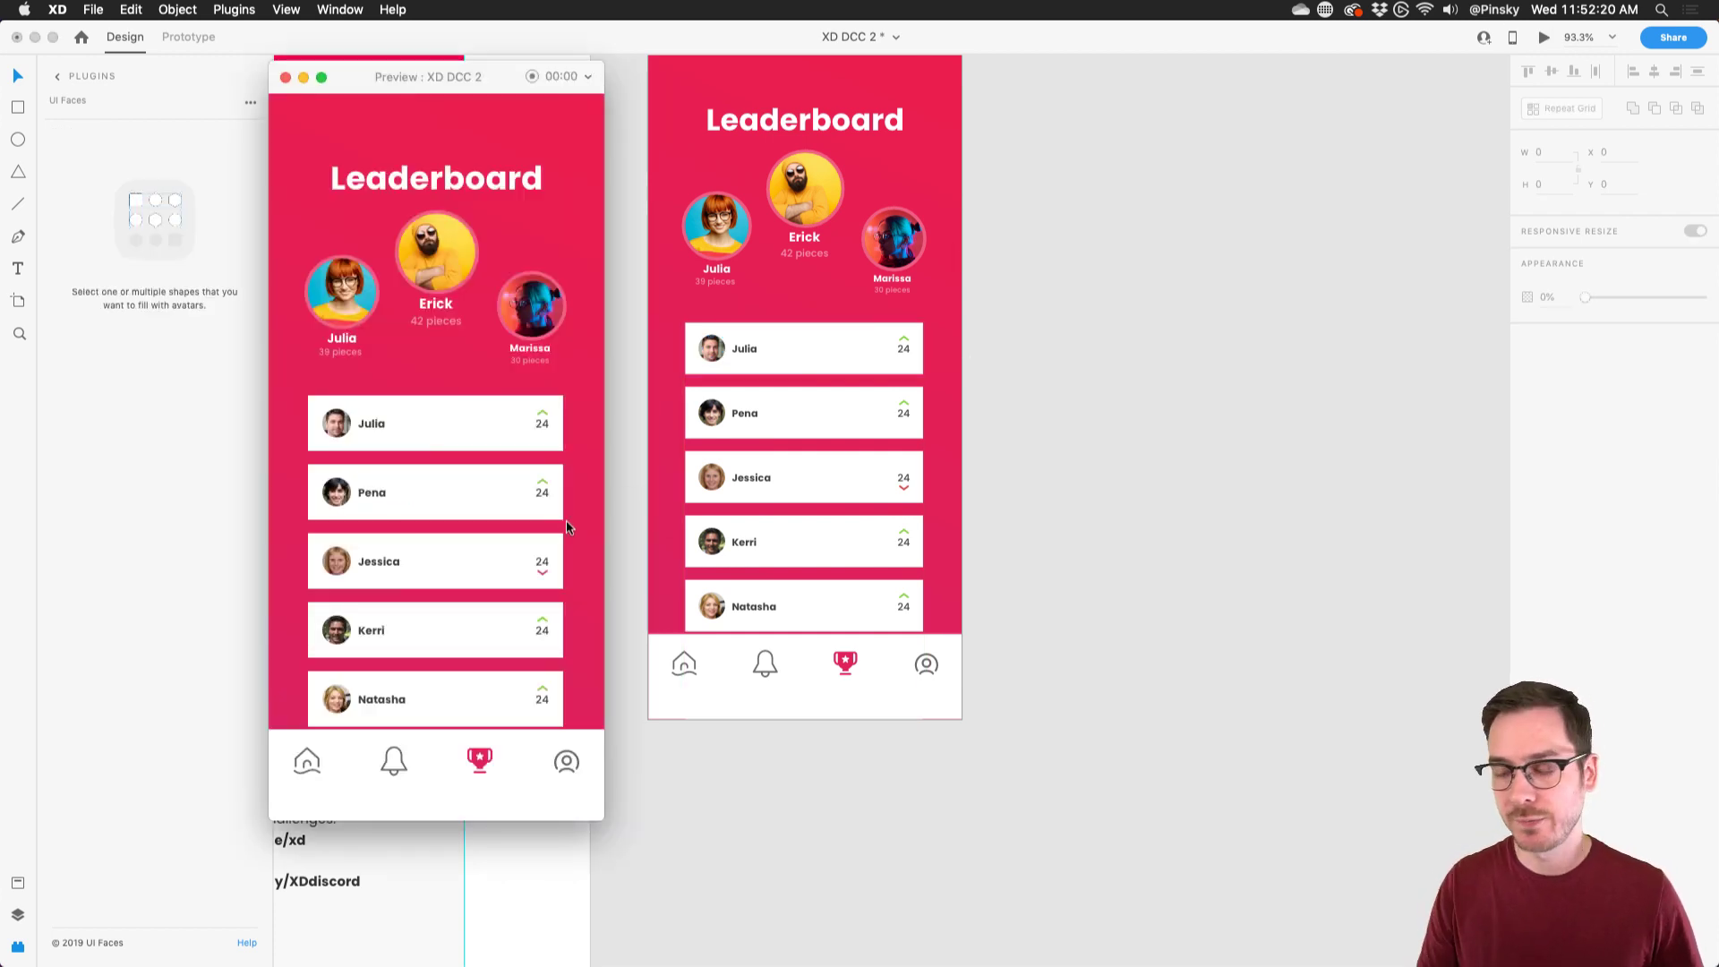
{"action": "key", "text": "cmd+w"}
{"action": "scroll", "coordinate": [566, 519], "scroll_direction": "up", "scroll_amount": 3}
{"action": "left_click", "coordinate": [666, 115]}
{"action": "scroll", "coordinate": [798, 743], "scroll_direction": "down", "scroll_amount": 3}
{"action": "left_click_drag", "start_coordinate": [790, 740], "coordinate": [803, 869]}
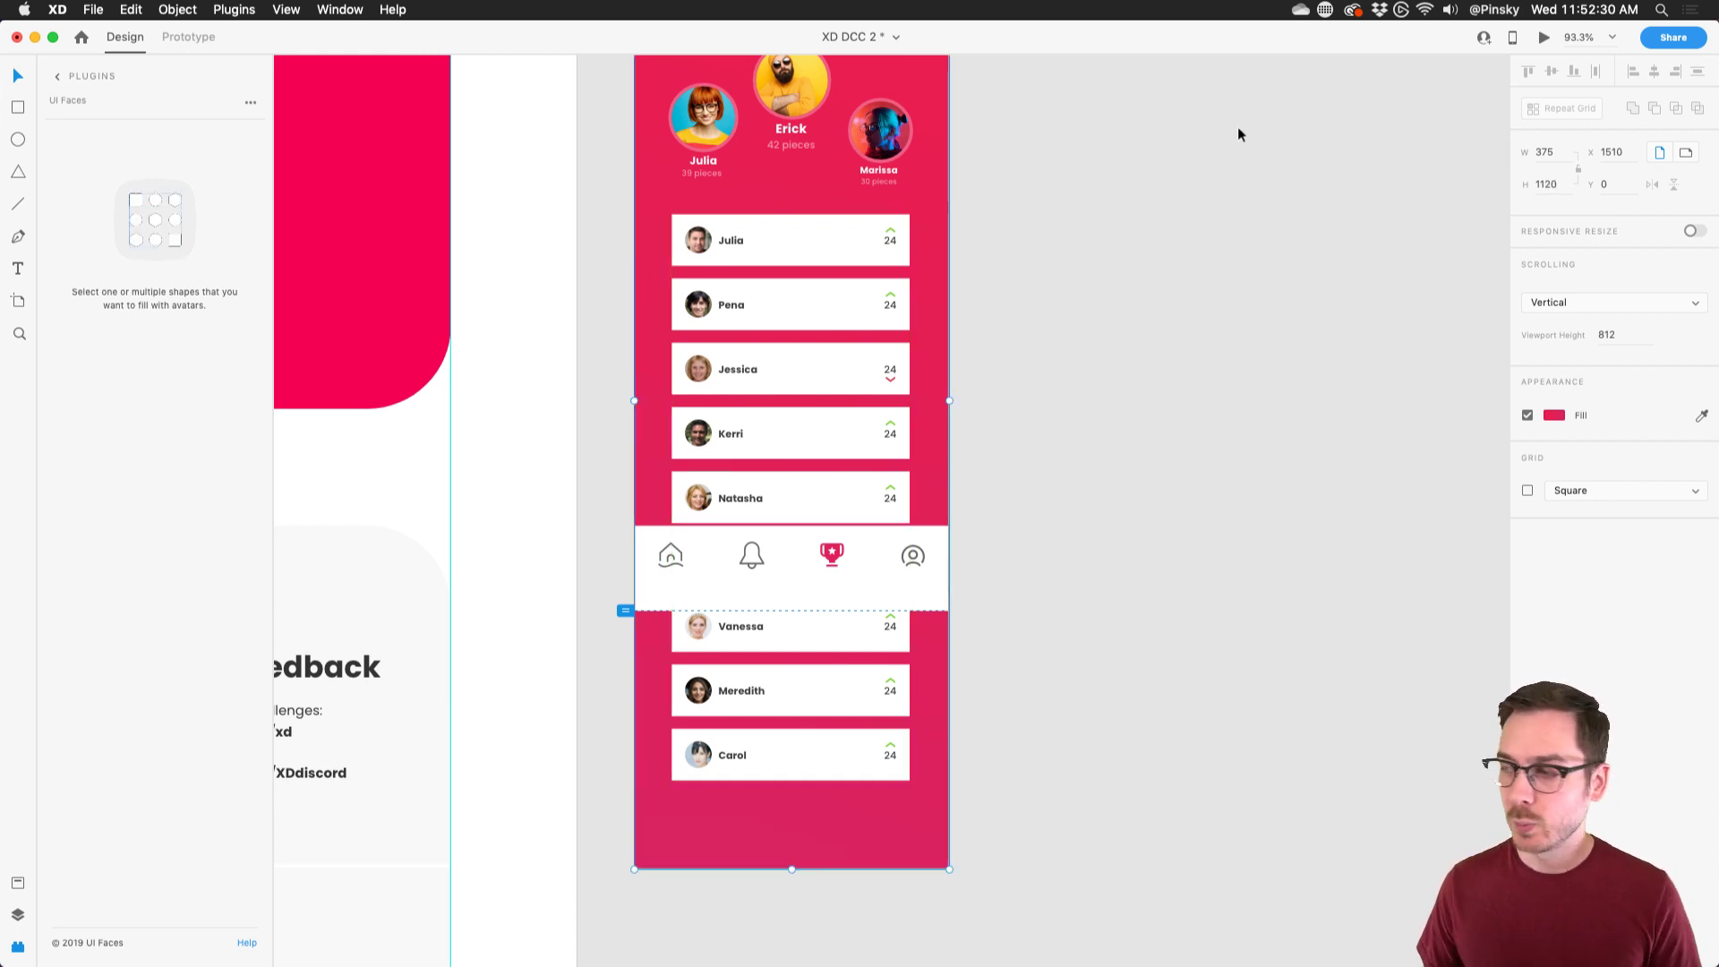
- Preview the extended leaderboard and check how the nav bar behaves while the page scrolls
{"action": "left_click", "coordinate": [1545, 37]}
{"action": "scroll", "coordinate": [459, 406], "scroll_direction": "down", "scroll_amount": 5}
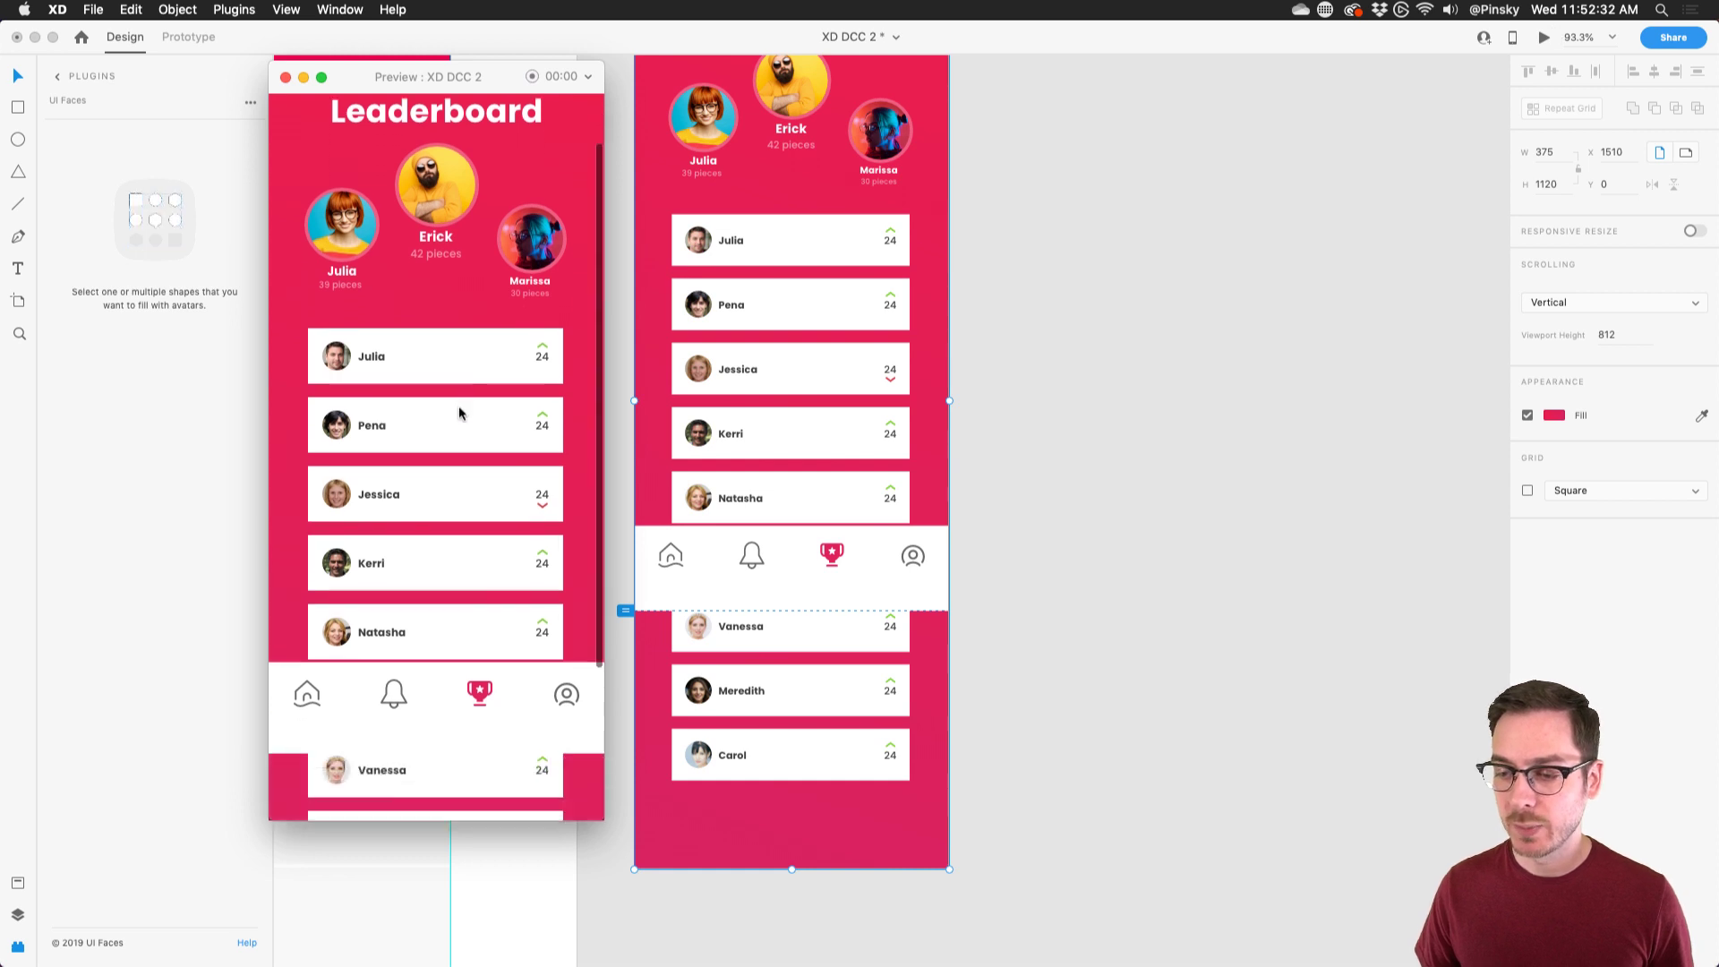
{"action": "scroll", "coordinate": [459, 412], "scroll_direction": "up", "scroll_amount": 5}
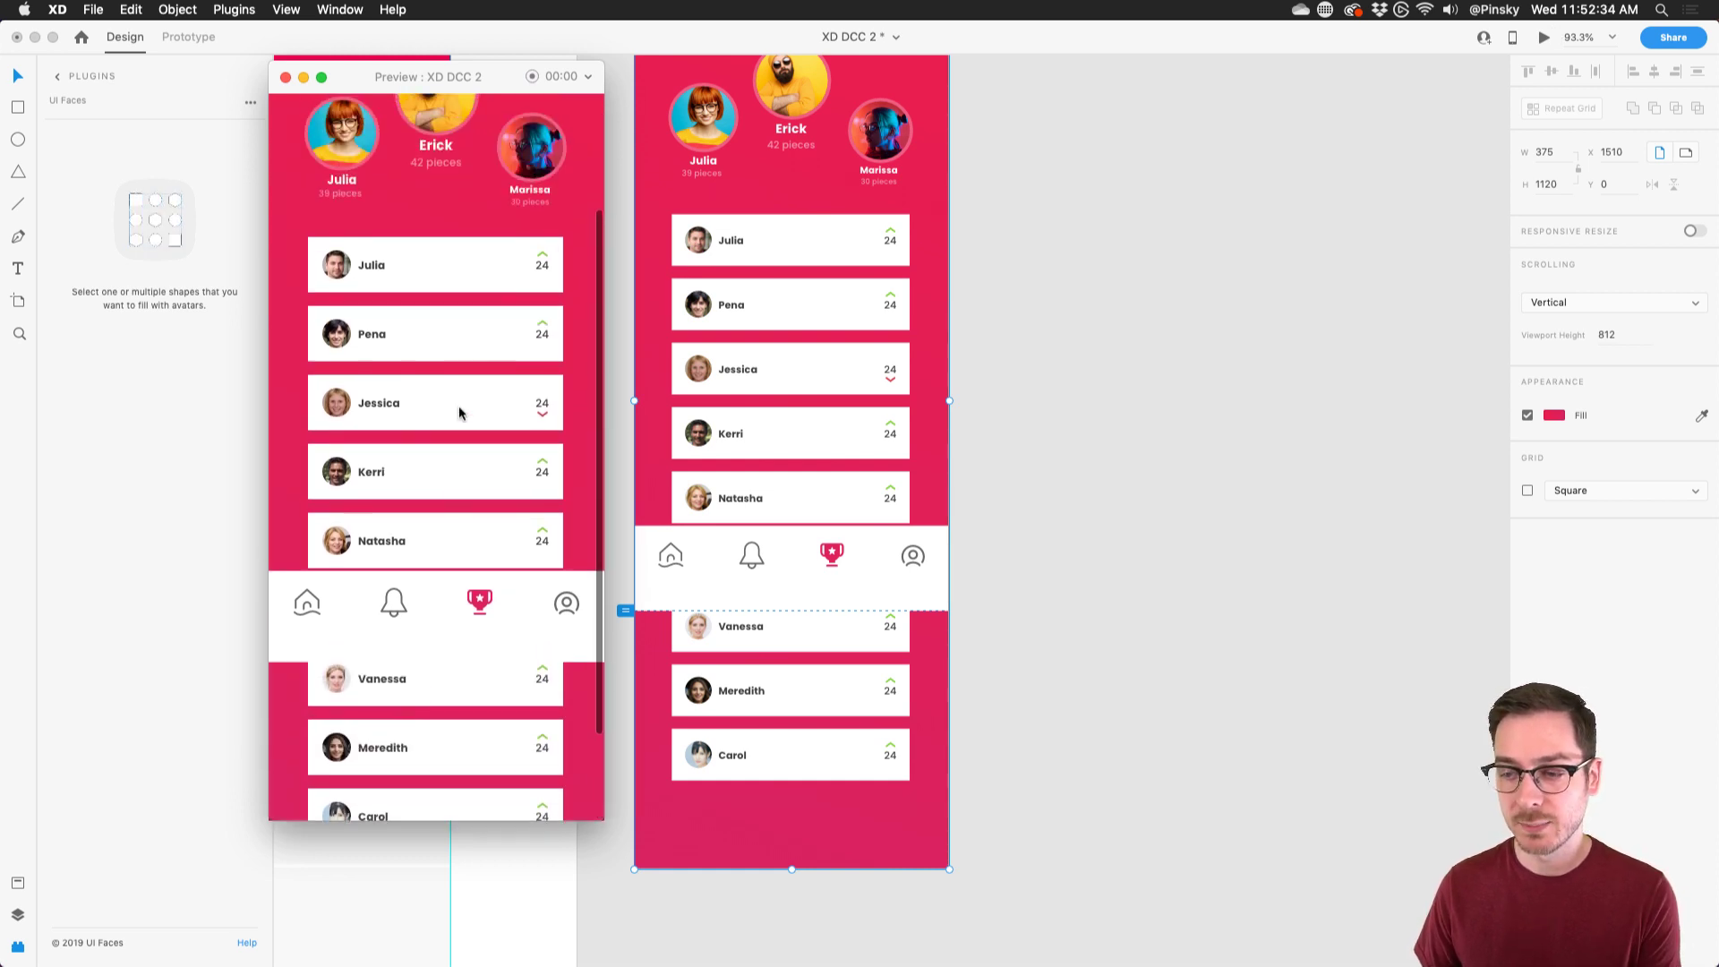
{"action": "scroll", "coordinate": [459, 405], "scroll_direction": "down", "scroll_amount": 5}
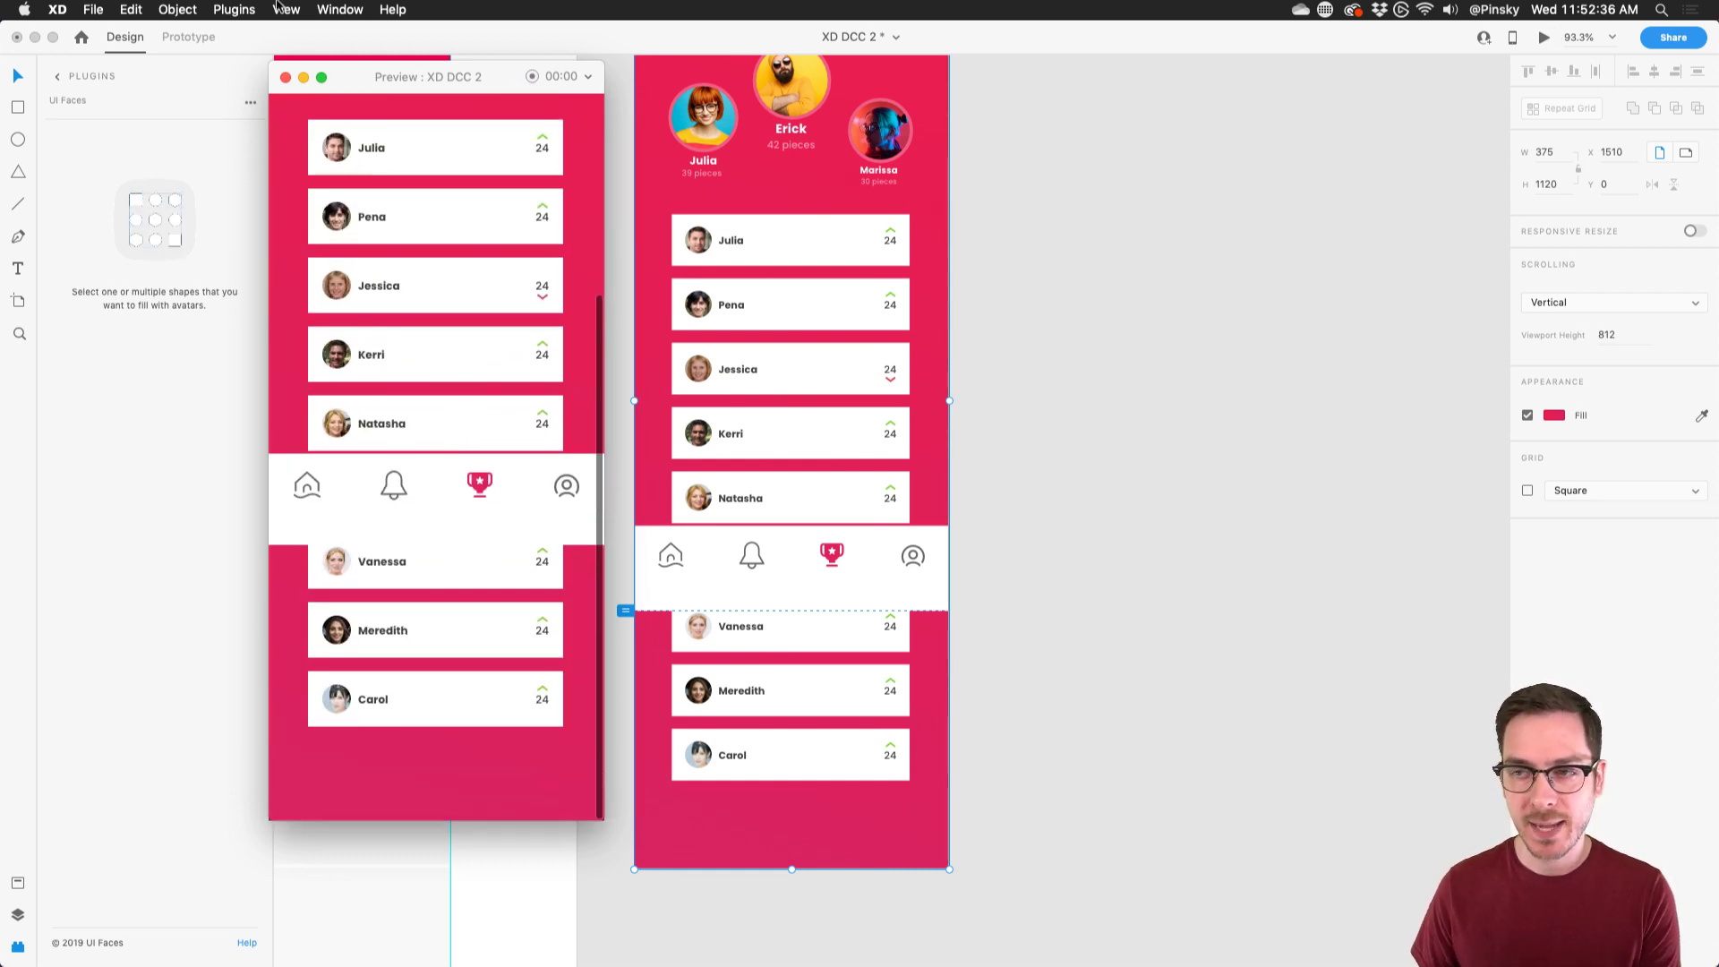
{"action": "scroll", "coordinate": [379, 181], "scroll_direction": "up", "scroll_amount": 5}
{"action": "left_click", "coordinate": [285, 77]}
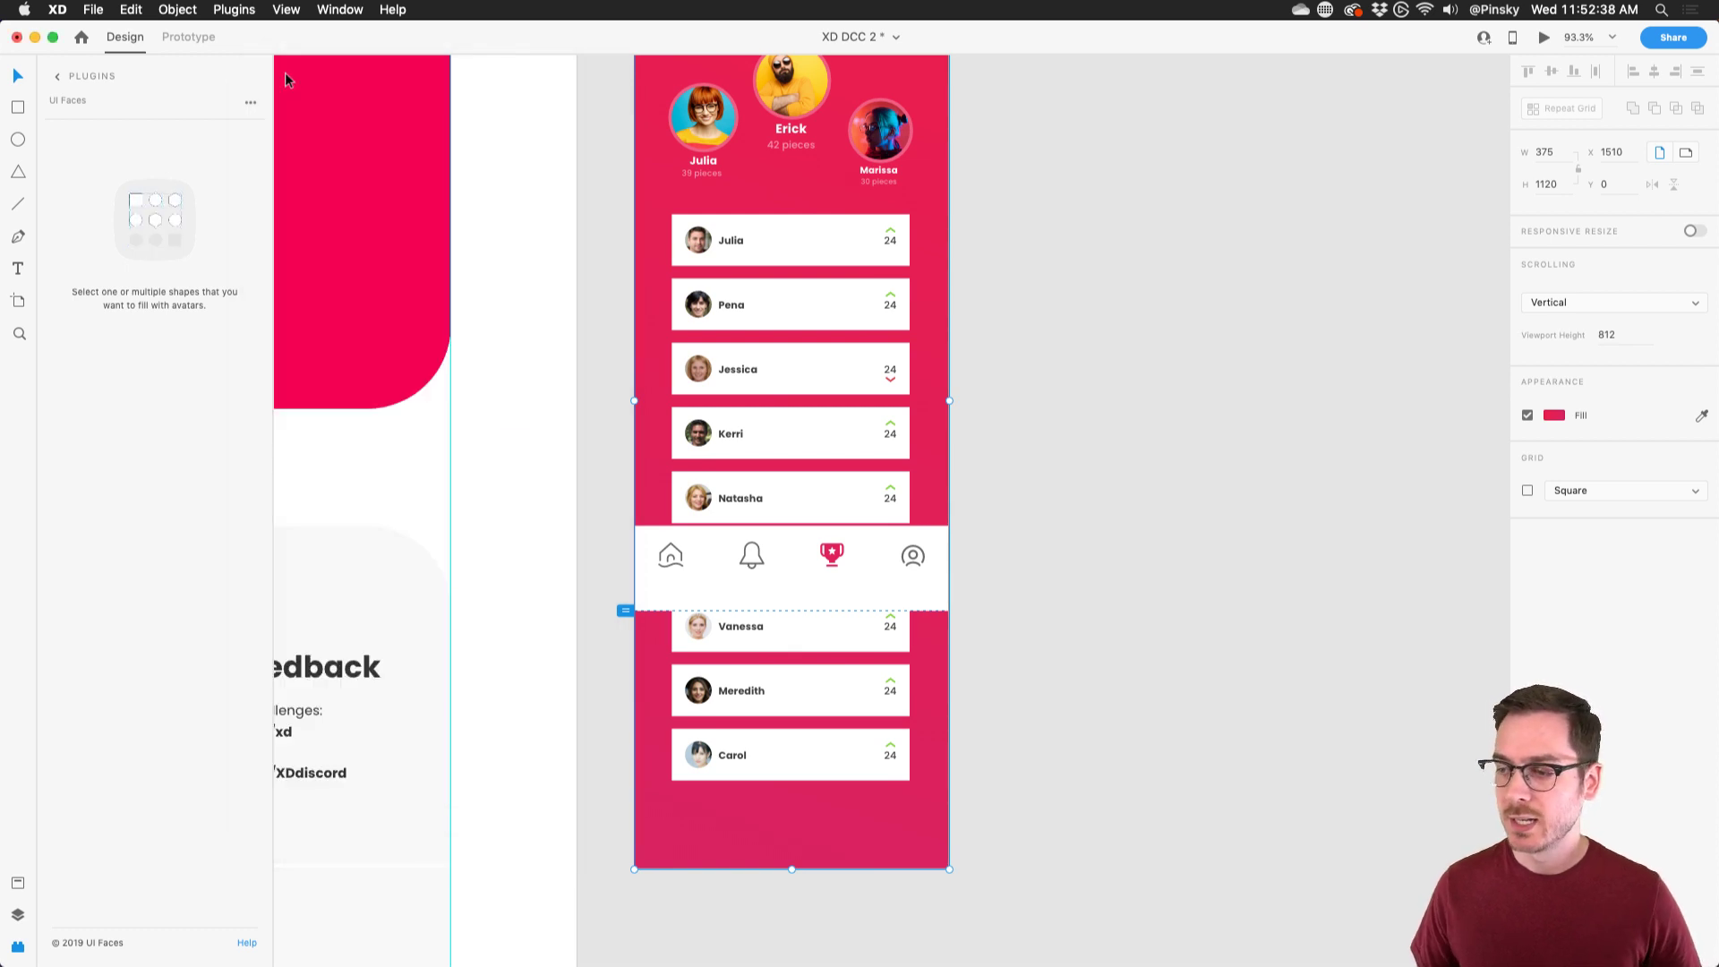
- Fix the position of the Nav Bar group when scrolling
{"action": "left_click", "coordinate": [793, 548]}
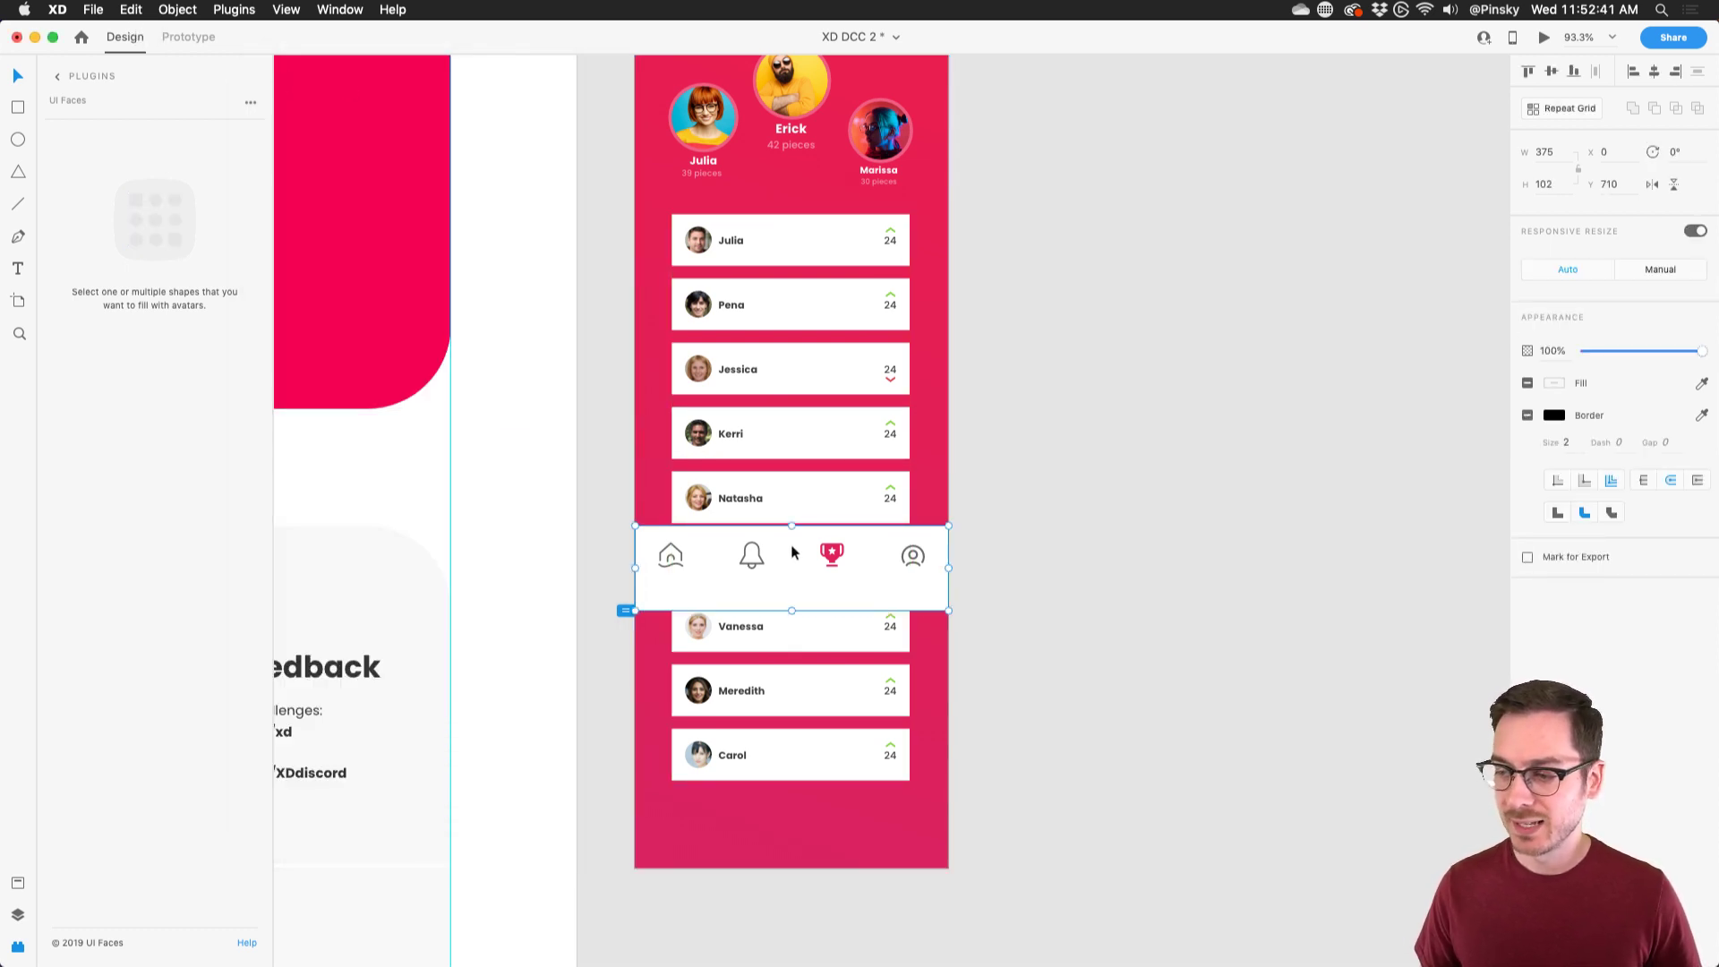
{"action": "left_click", "coordinate": [184, 38]}
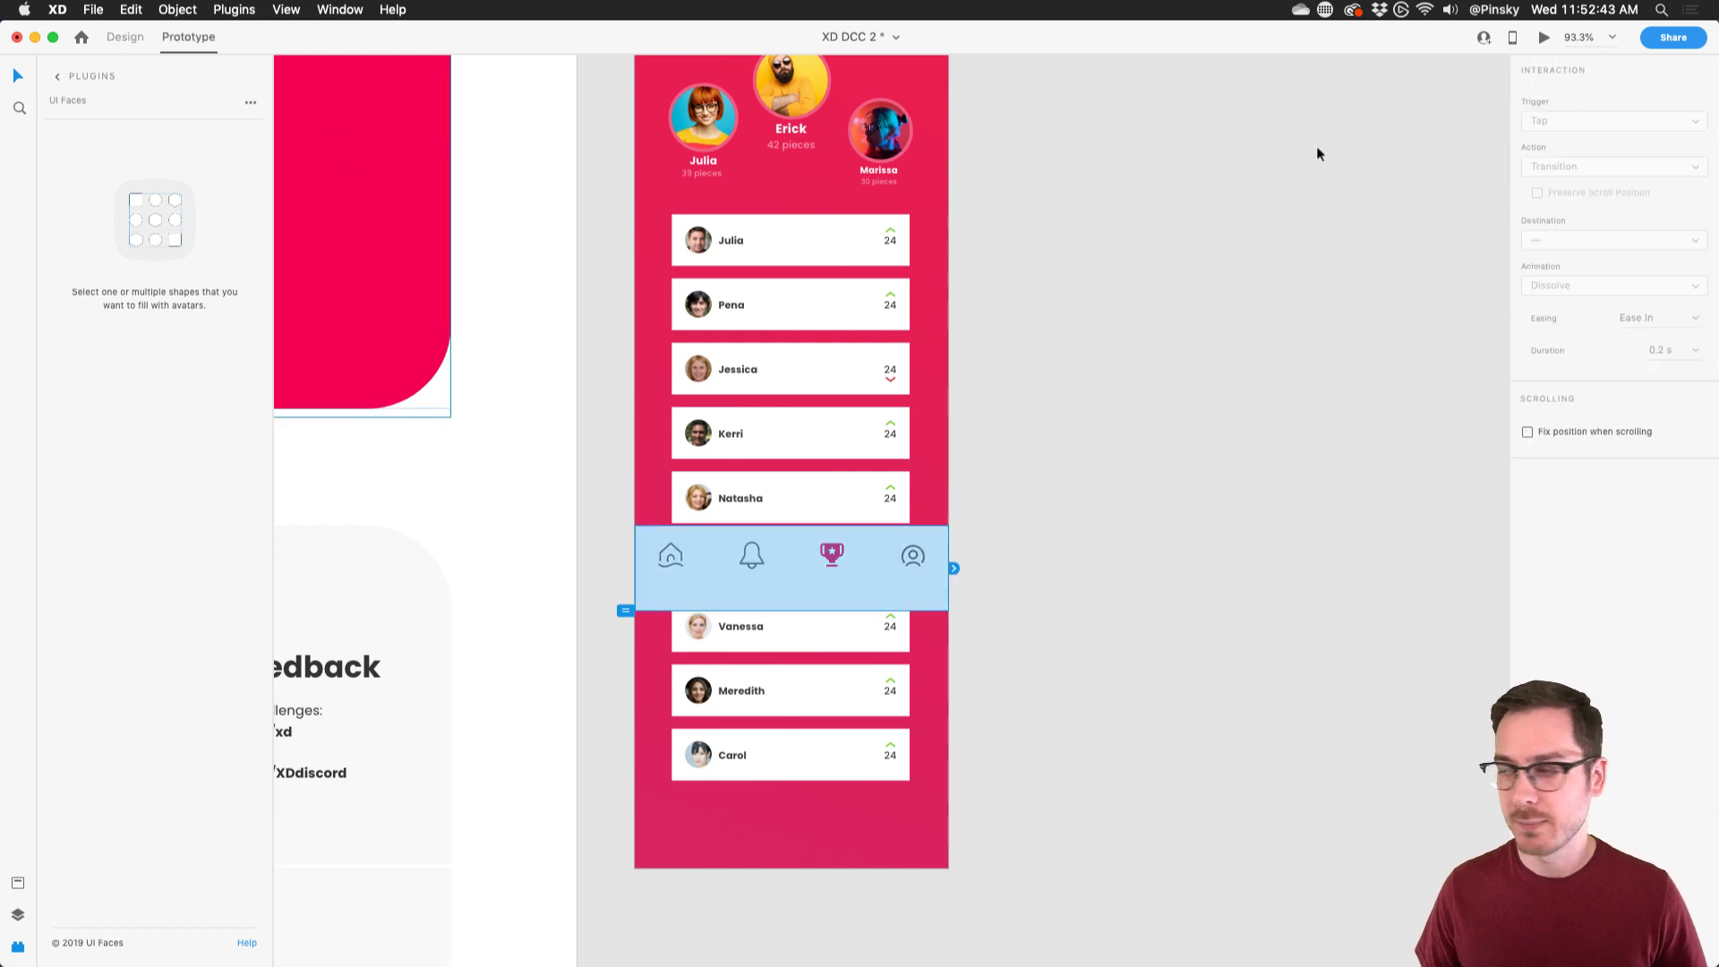
{"action": "left_click", "coordinate": [1640, 437]}
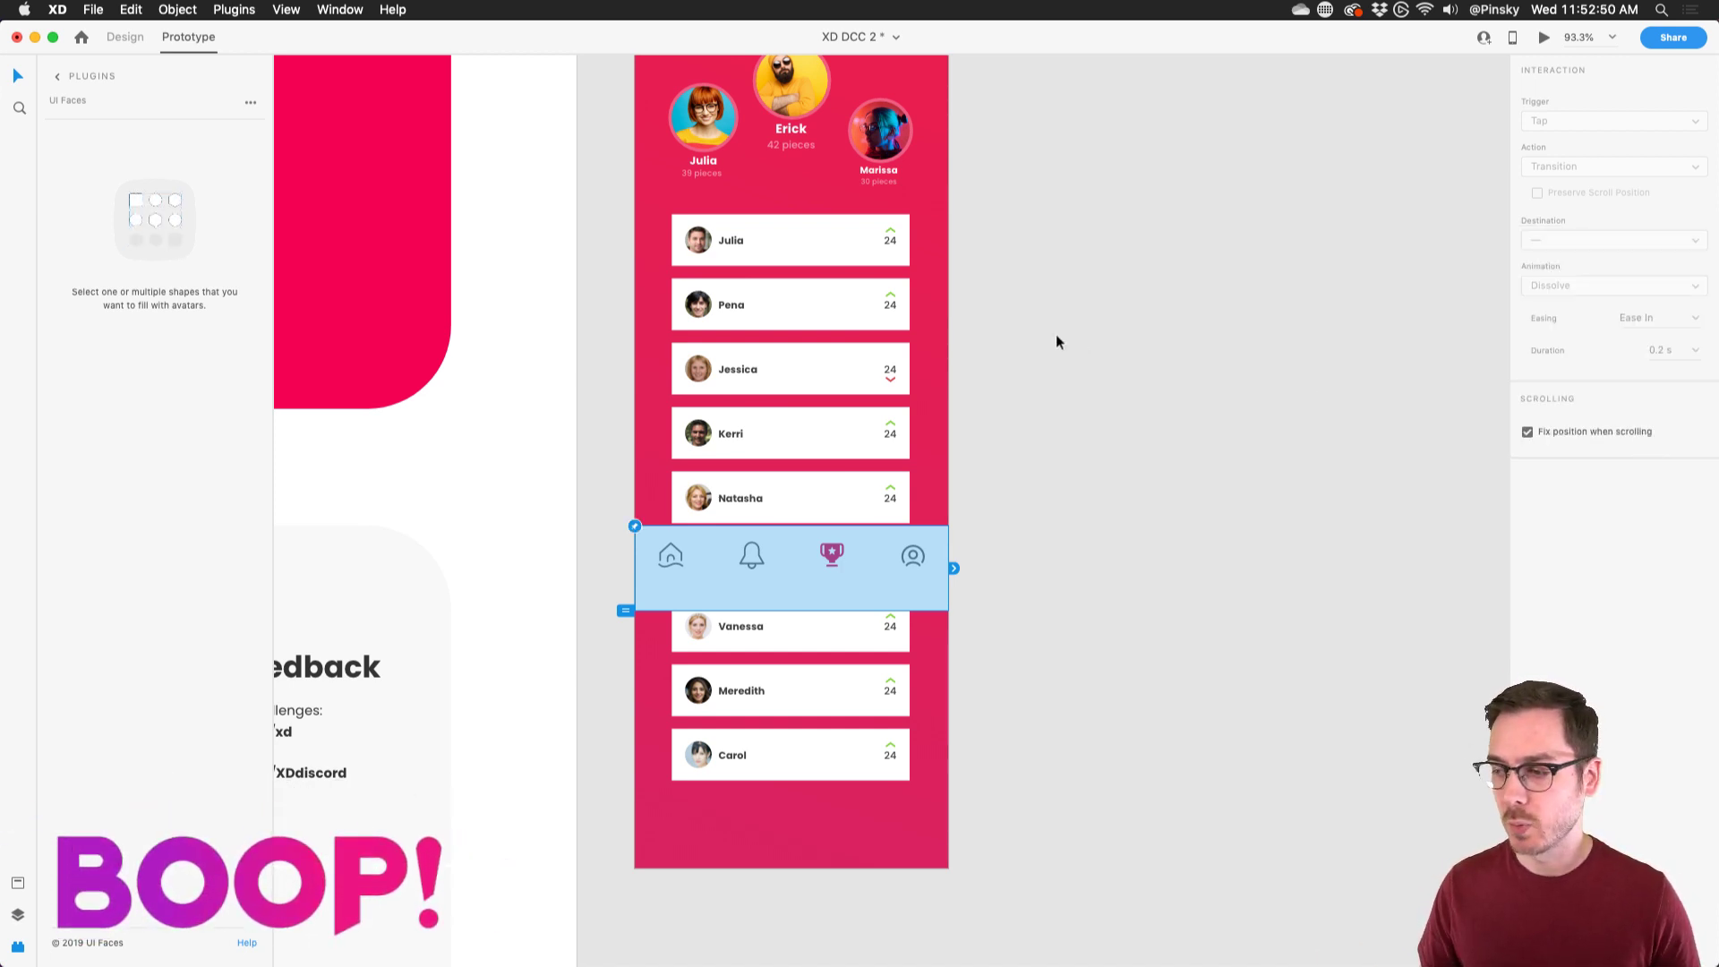
- Preview the prototype again and check the fixed nav bar while scrolling through the card list
{"action": "left_click", "coordinate": [1554, 39]}
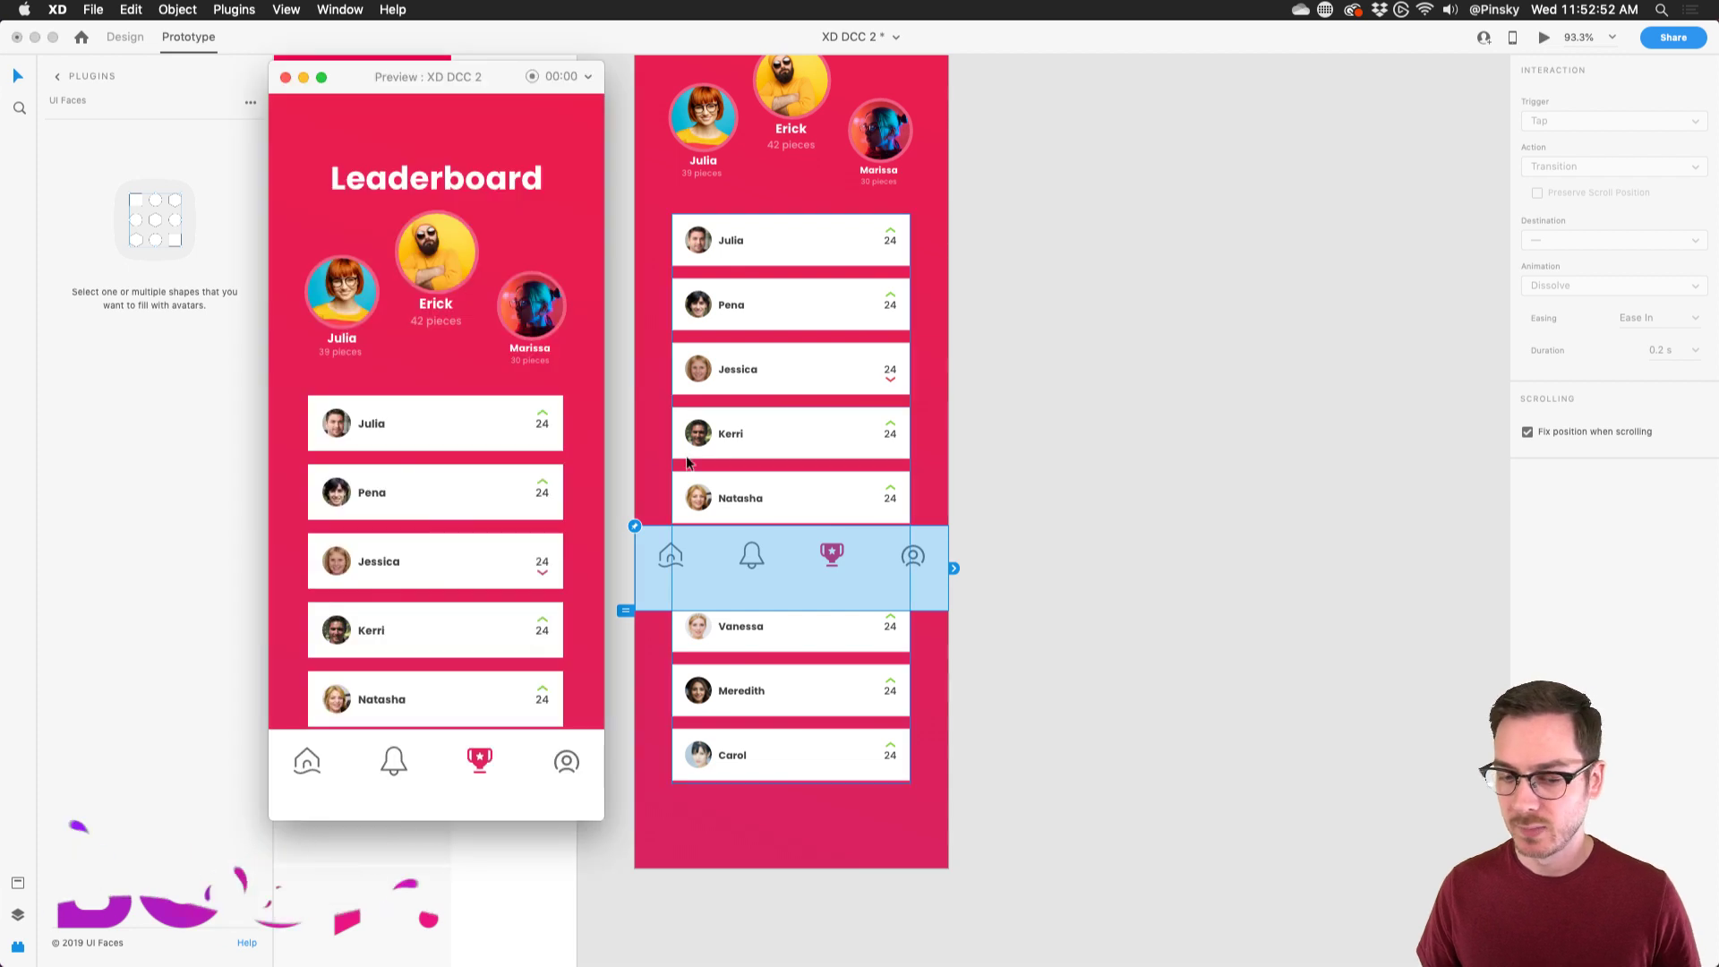
{"action": "scroll", "coordinate": [791, 462], "scroll_direction": "down", "scroll_amount": 2}
{"action": "scroll", "coordinate": [791, 462], "scroll_direction": "down", "scroll_amount": 2}
{"action": "scroll", "coordinate": [475, 452], "scroll_direction": "down", "scroll_amount": 5}
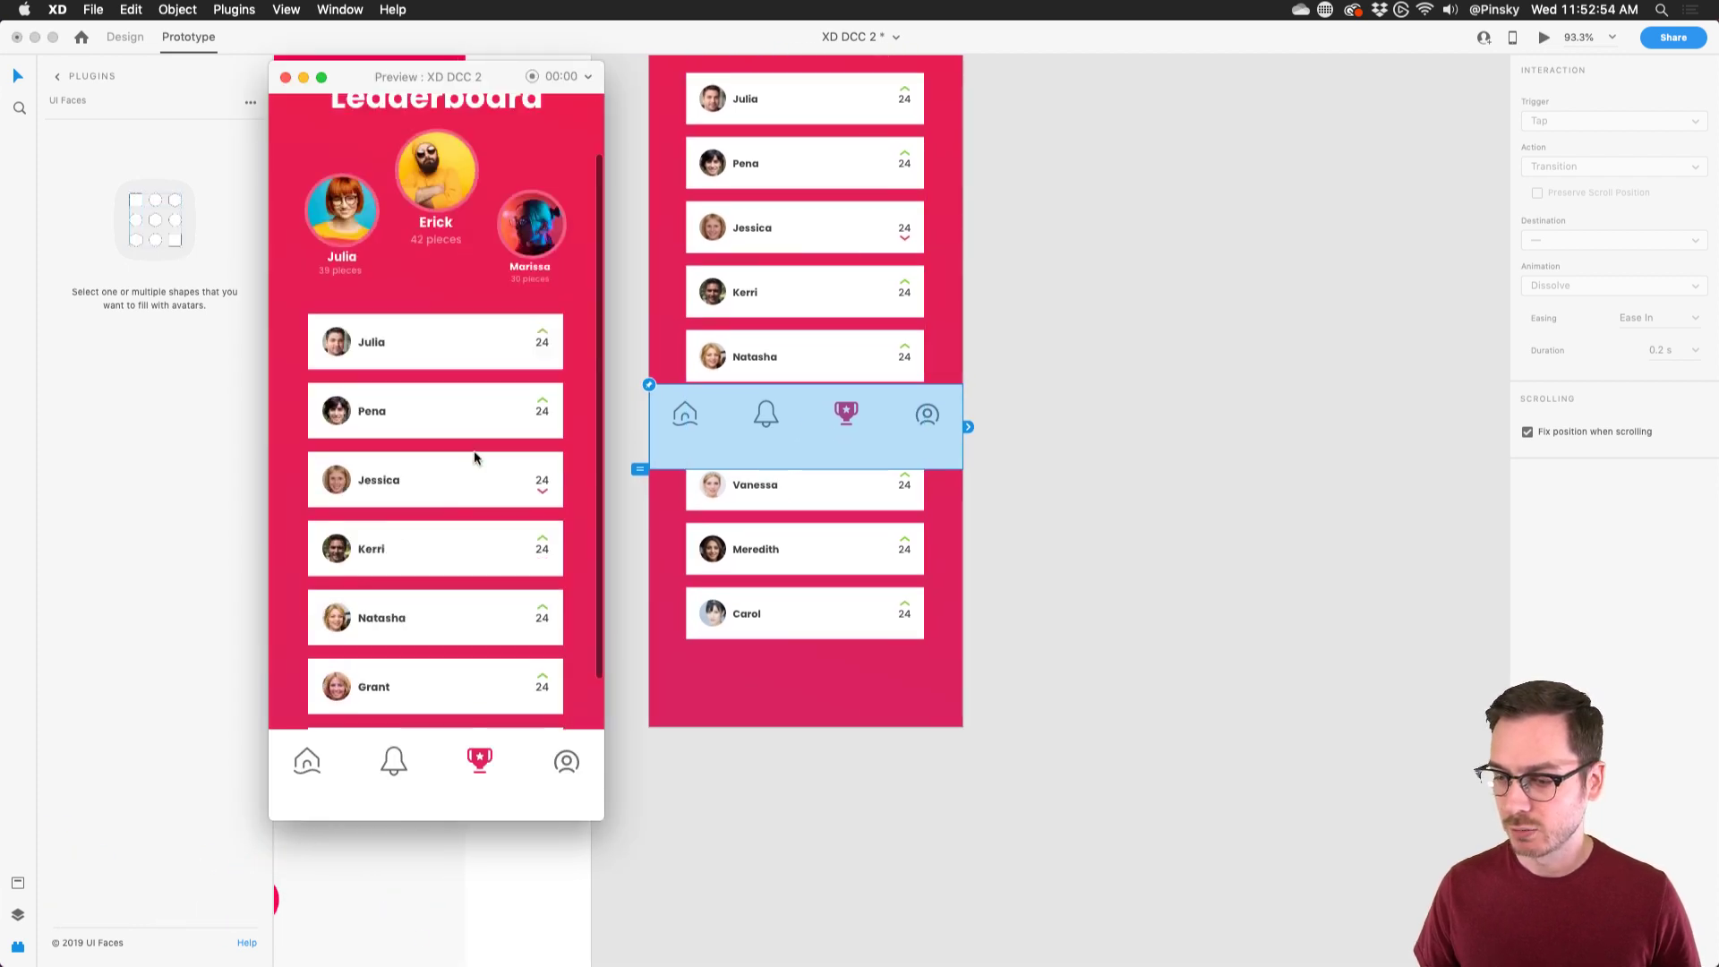
{"action": "scroll", "coordinate": [475, 457], "scroll_direction": "up", "scroll_amount": 5}
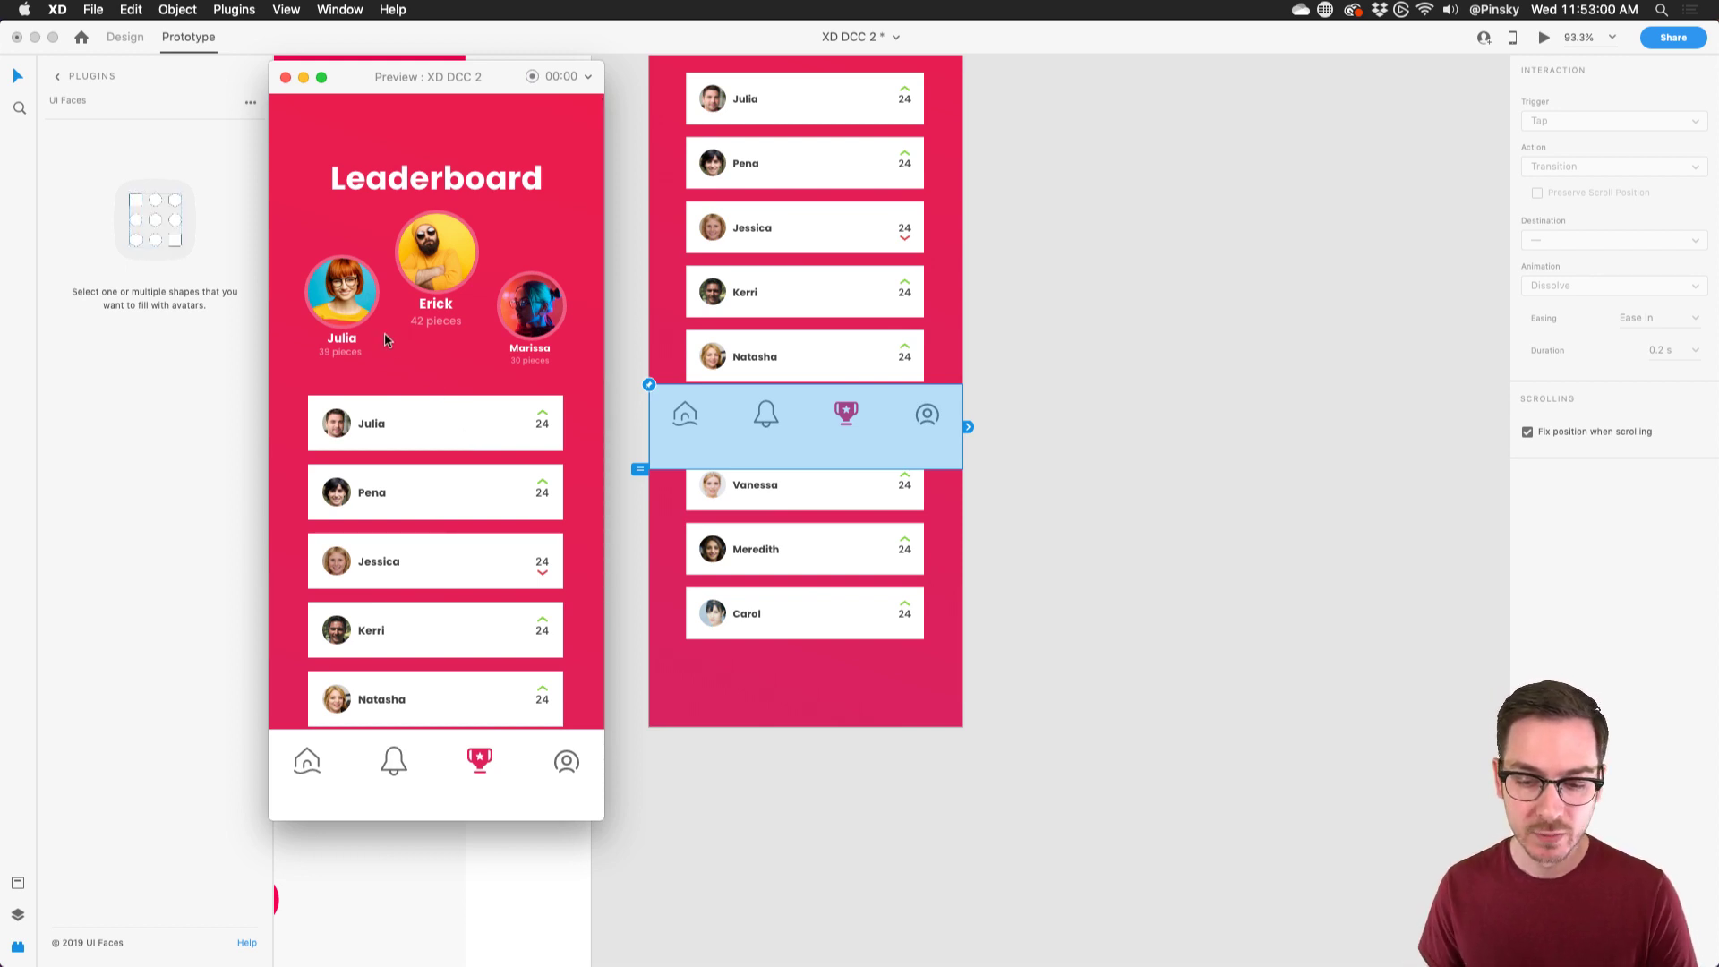
{"action": "left_click", "coordinate": [985, 298]}
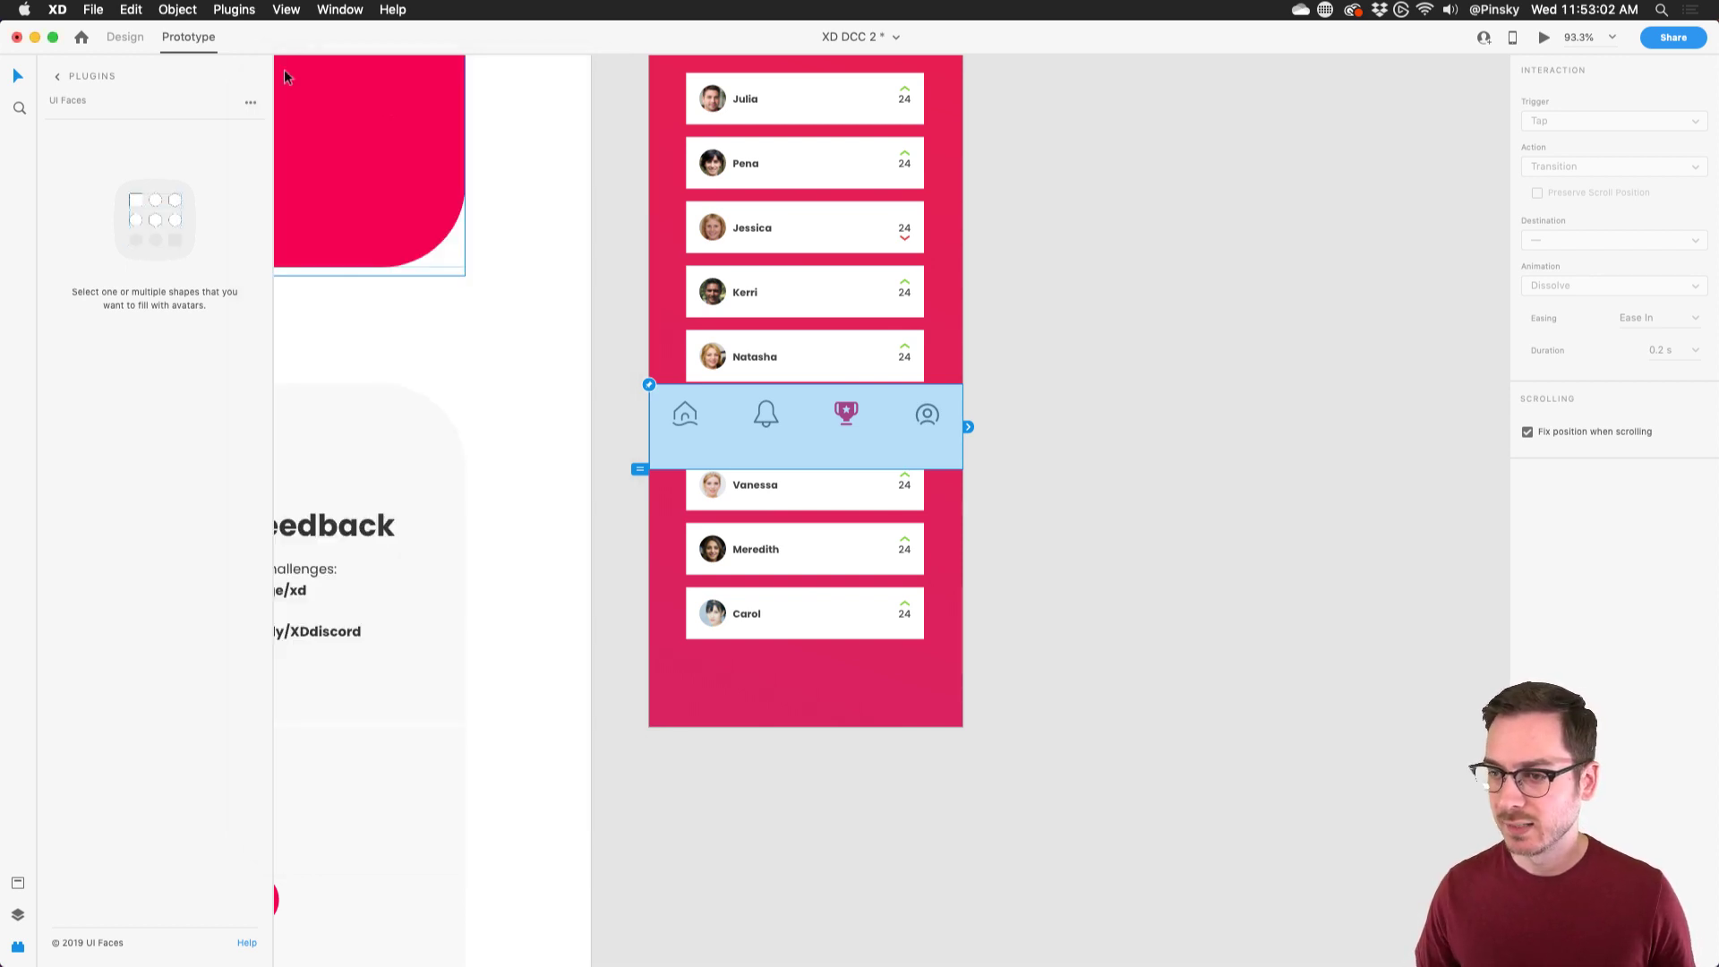
- Distribute the three top-ranked person groups horizontally below the Leaderboard title
{"action": "scroll", "coordinate": [920, 301], "scroll_direction": "up", "scroll_amount": 3}
{"action": "left_click", "coordinate": [862, 382]}
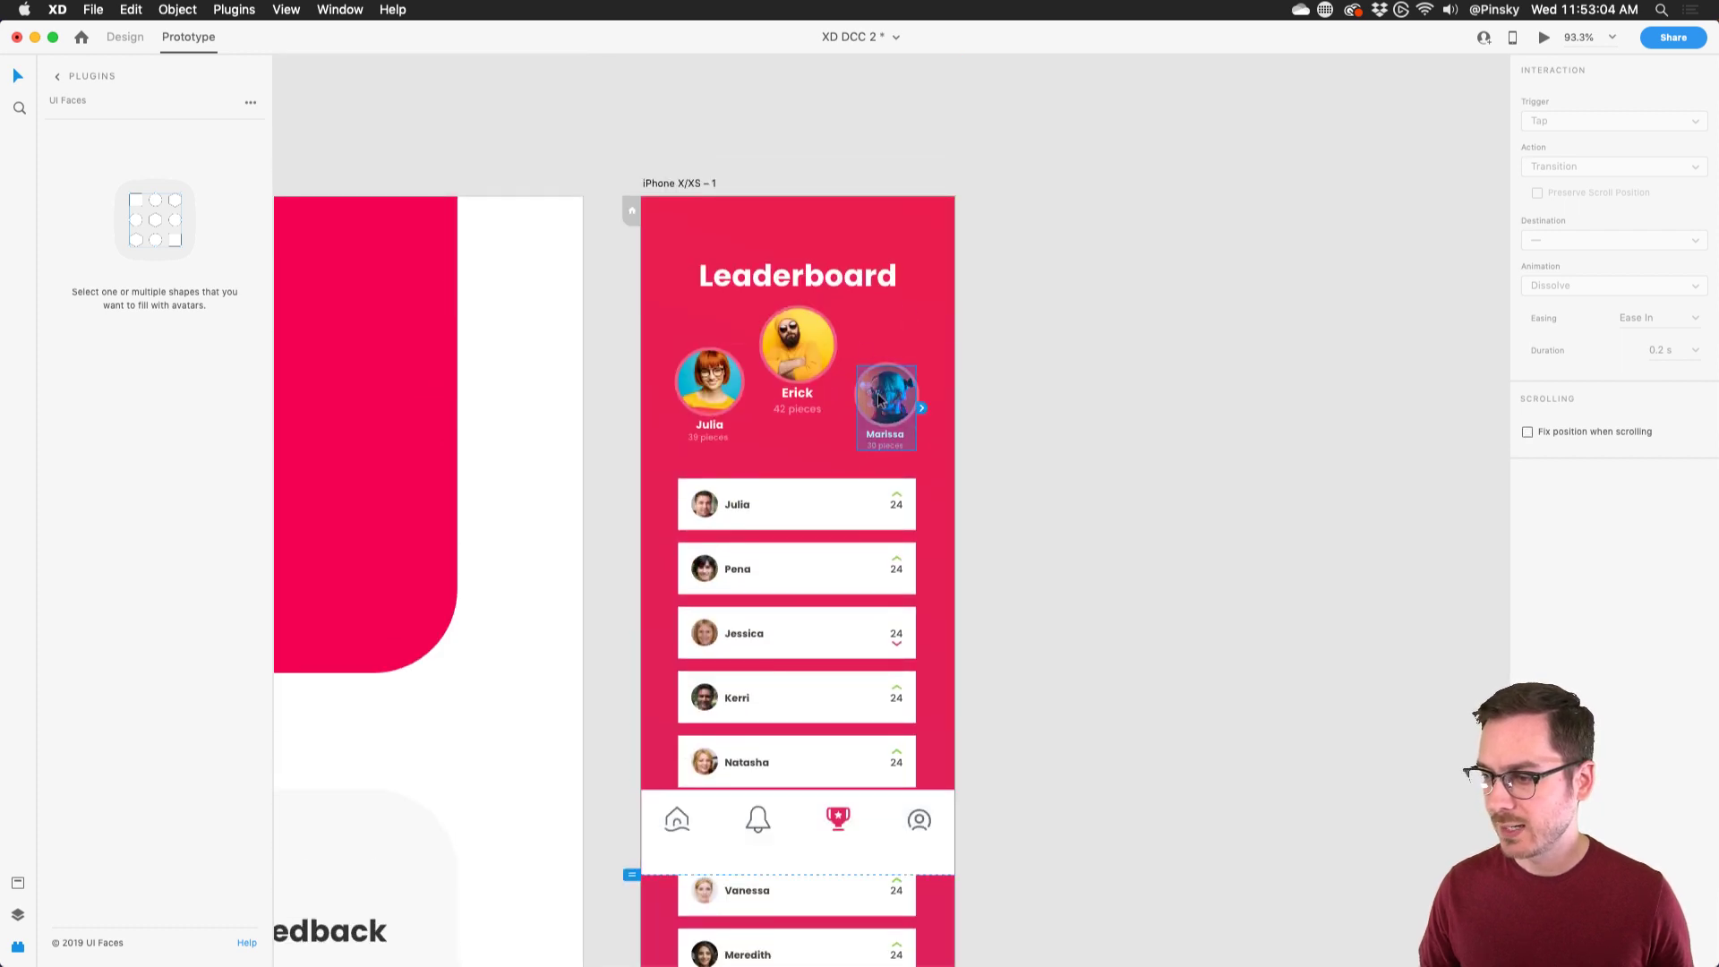
{"action": "left_click", "coordinate": [124, 36]}
{"action": "scroll", "coordinate": [859, 433], "scroll_direction": "up", "scroll_amount": 5}
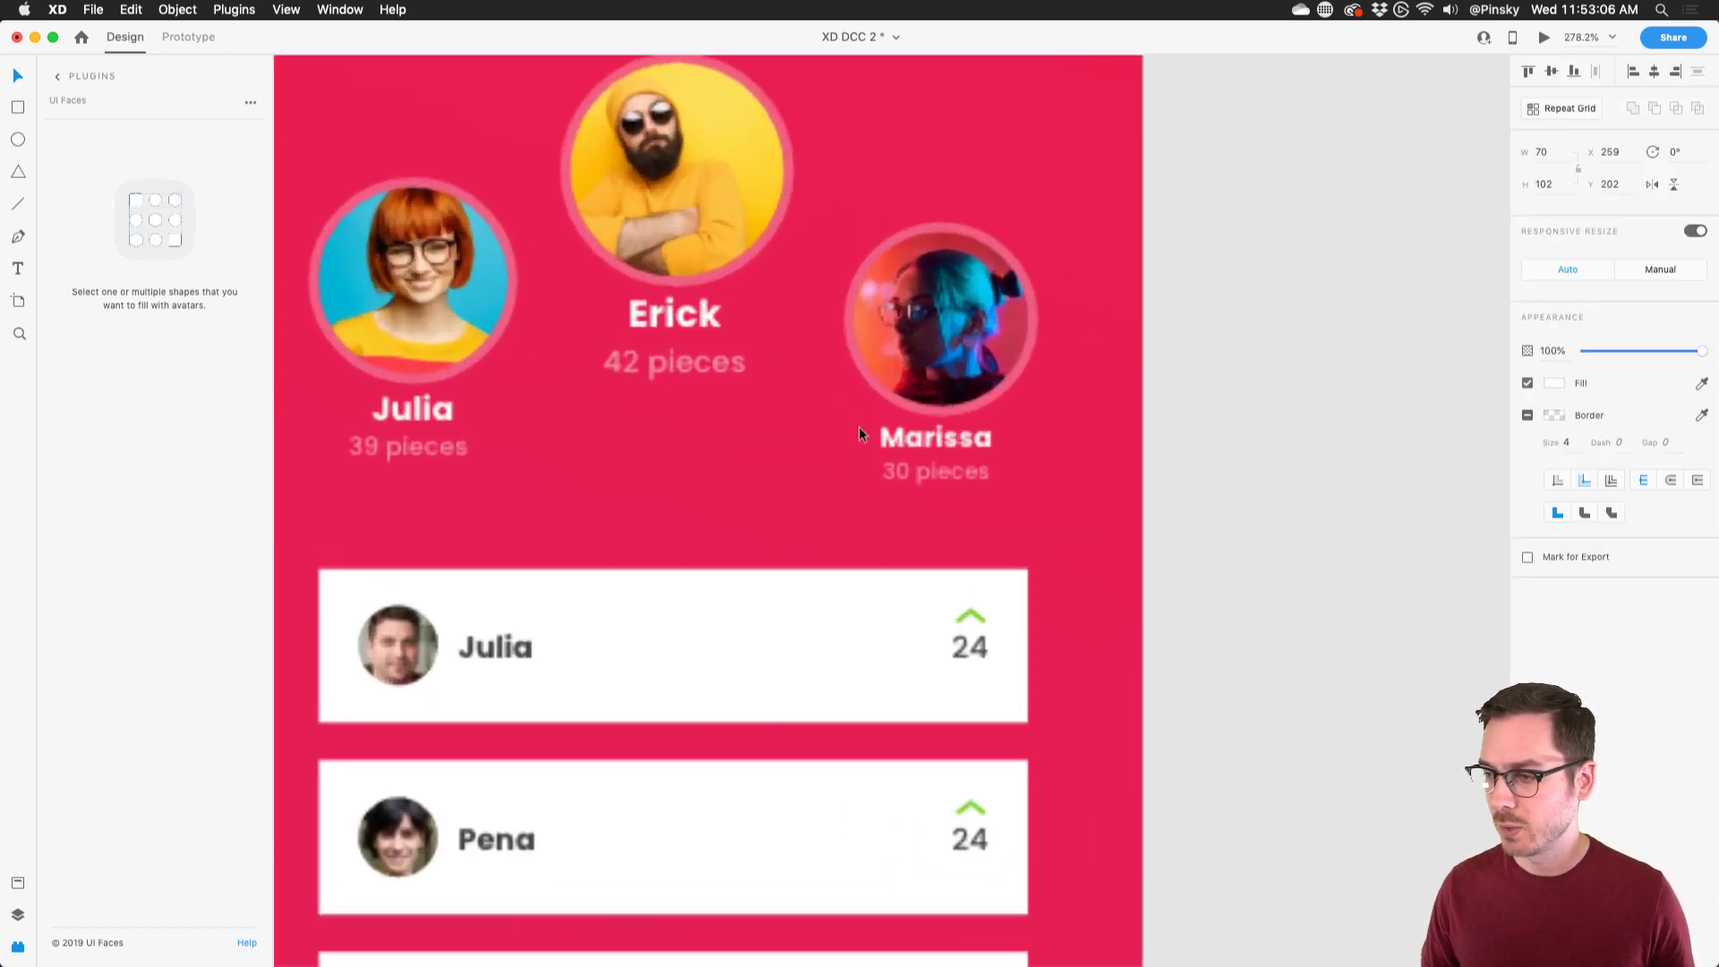
{"action": "left_click", "coordinate": [720, 179], "text": "shift"}
{"action": "left_click", "coordinate": [497, 278], "text": "shift"}
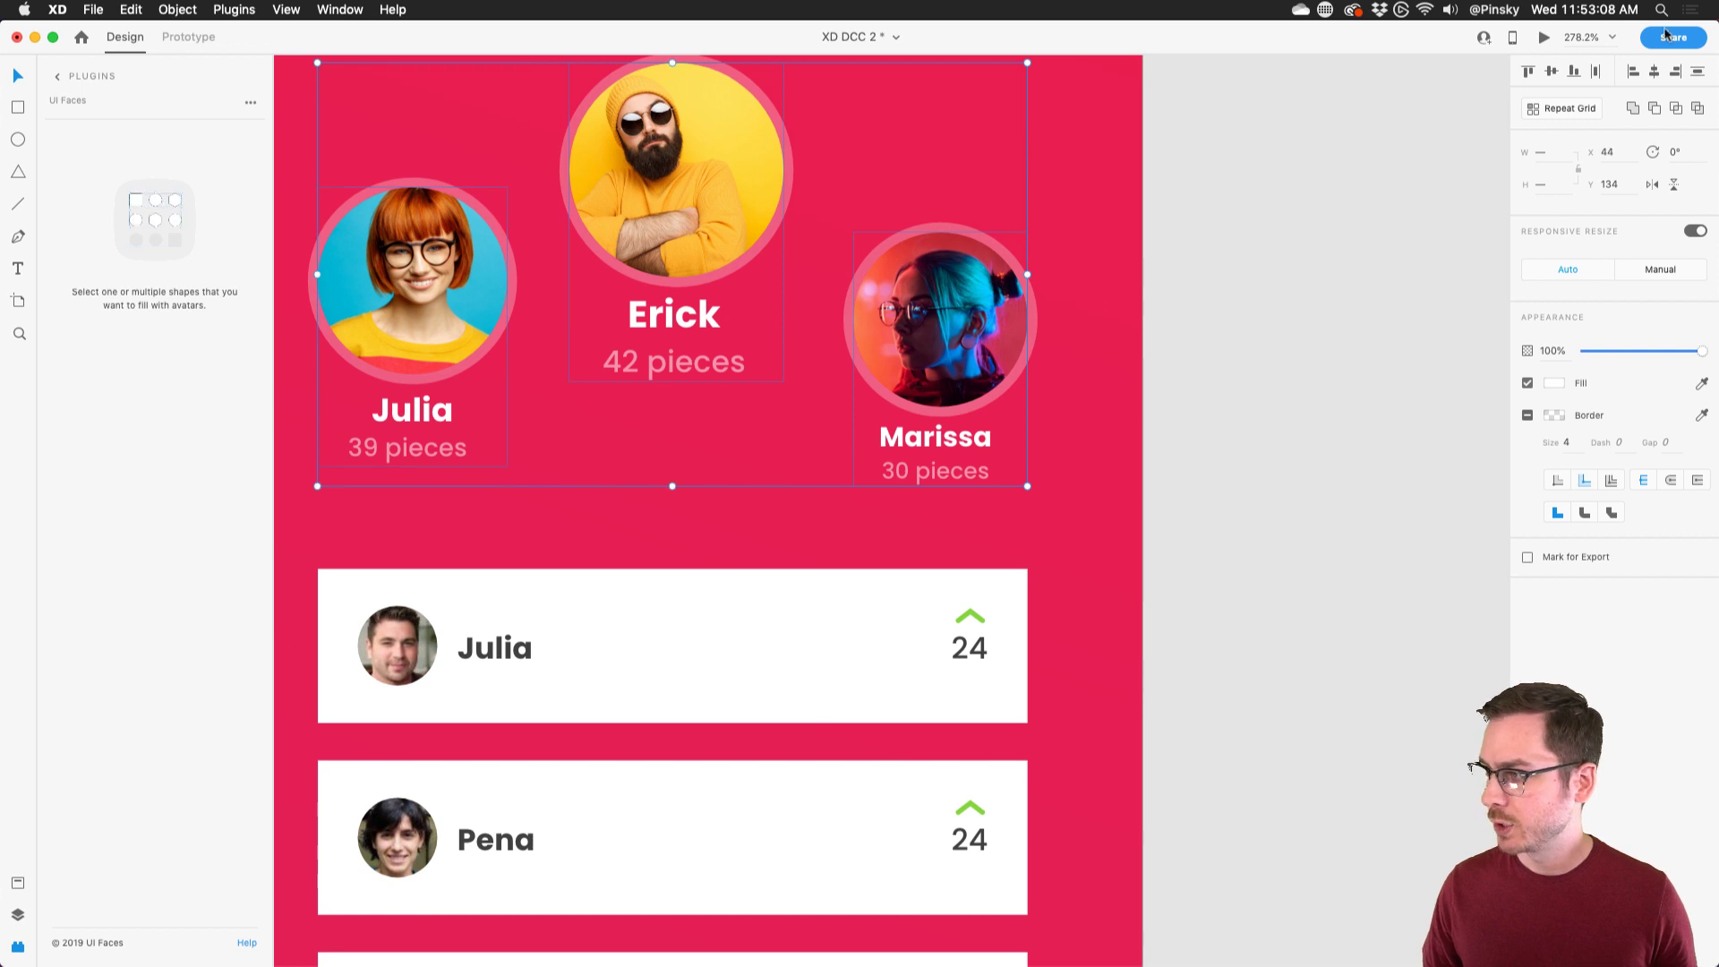
{"action": "left_click", "coordinate": [1594, 71]}
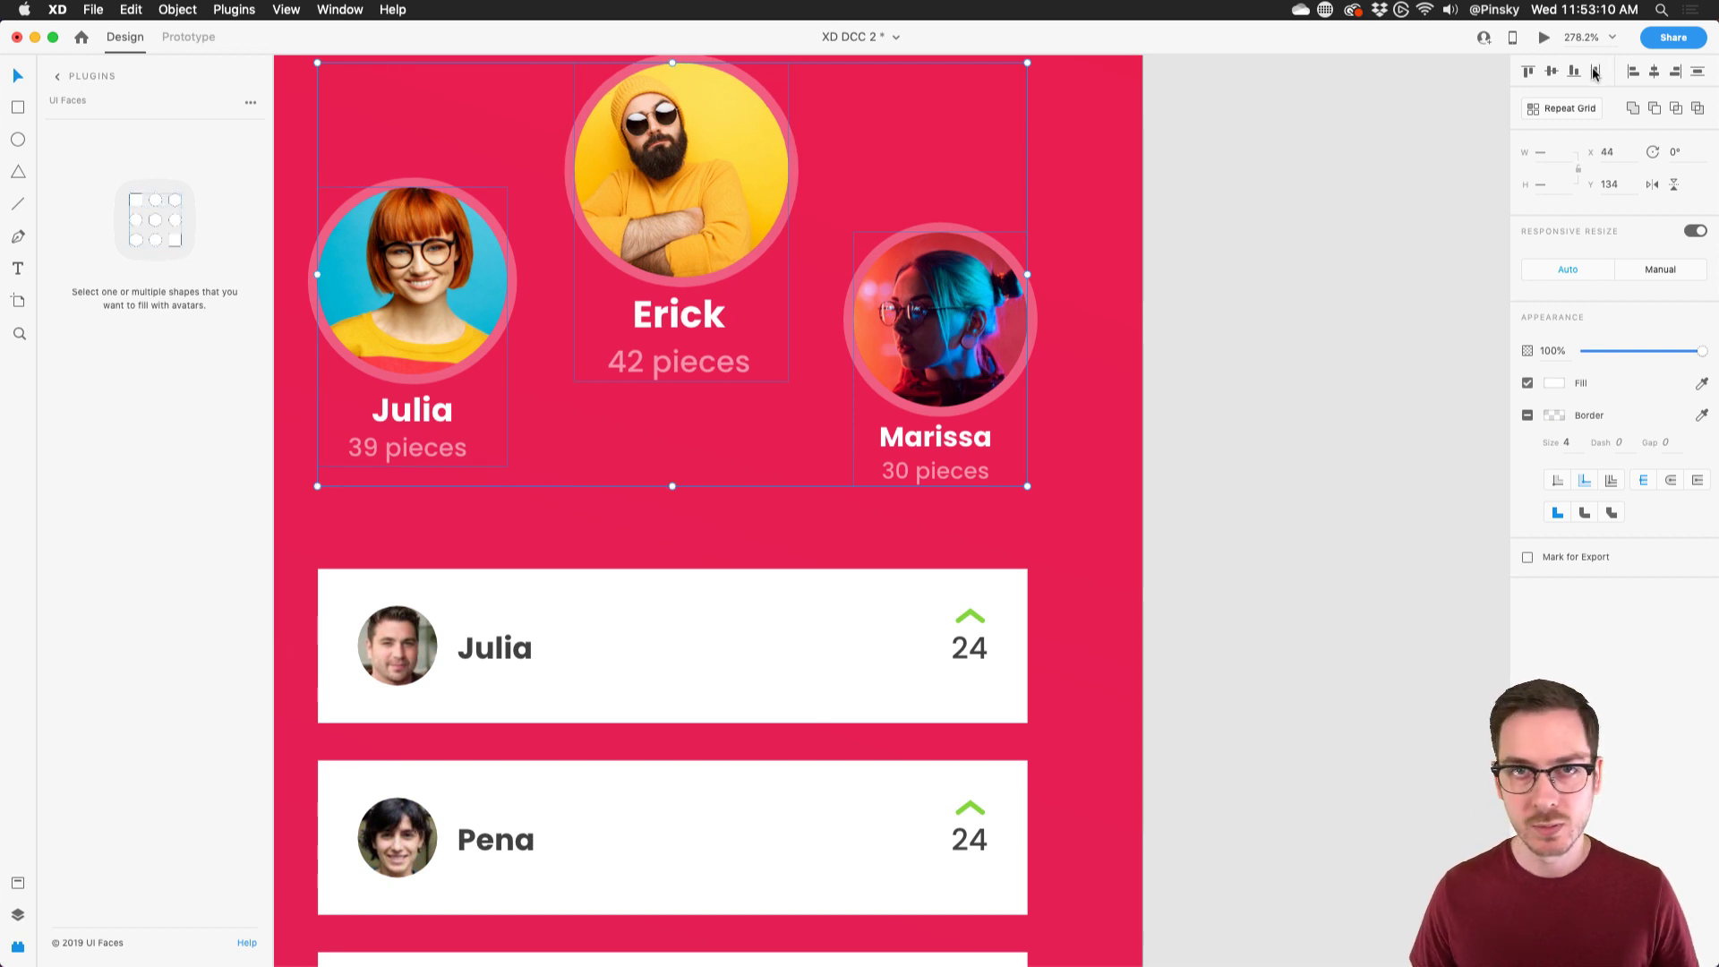
{"action": "scroll", "coordinate": [965, 278], "scroll_direction": "down", "scroll_amount": 3}
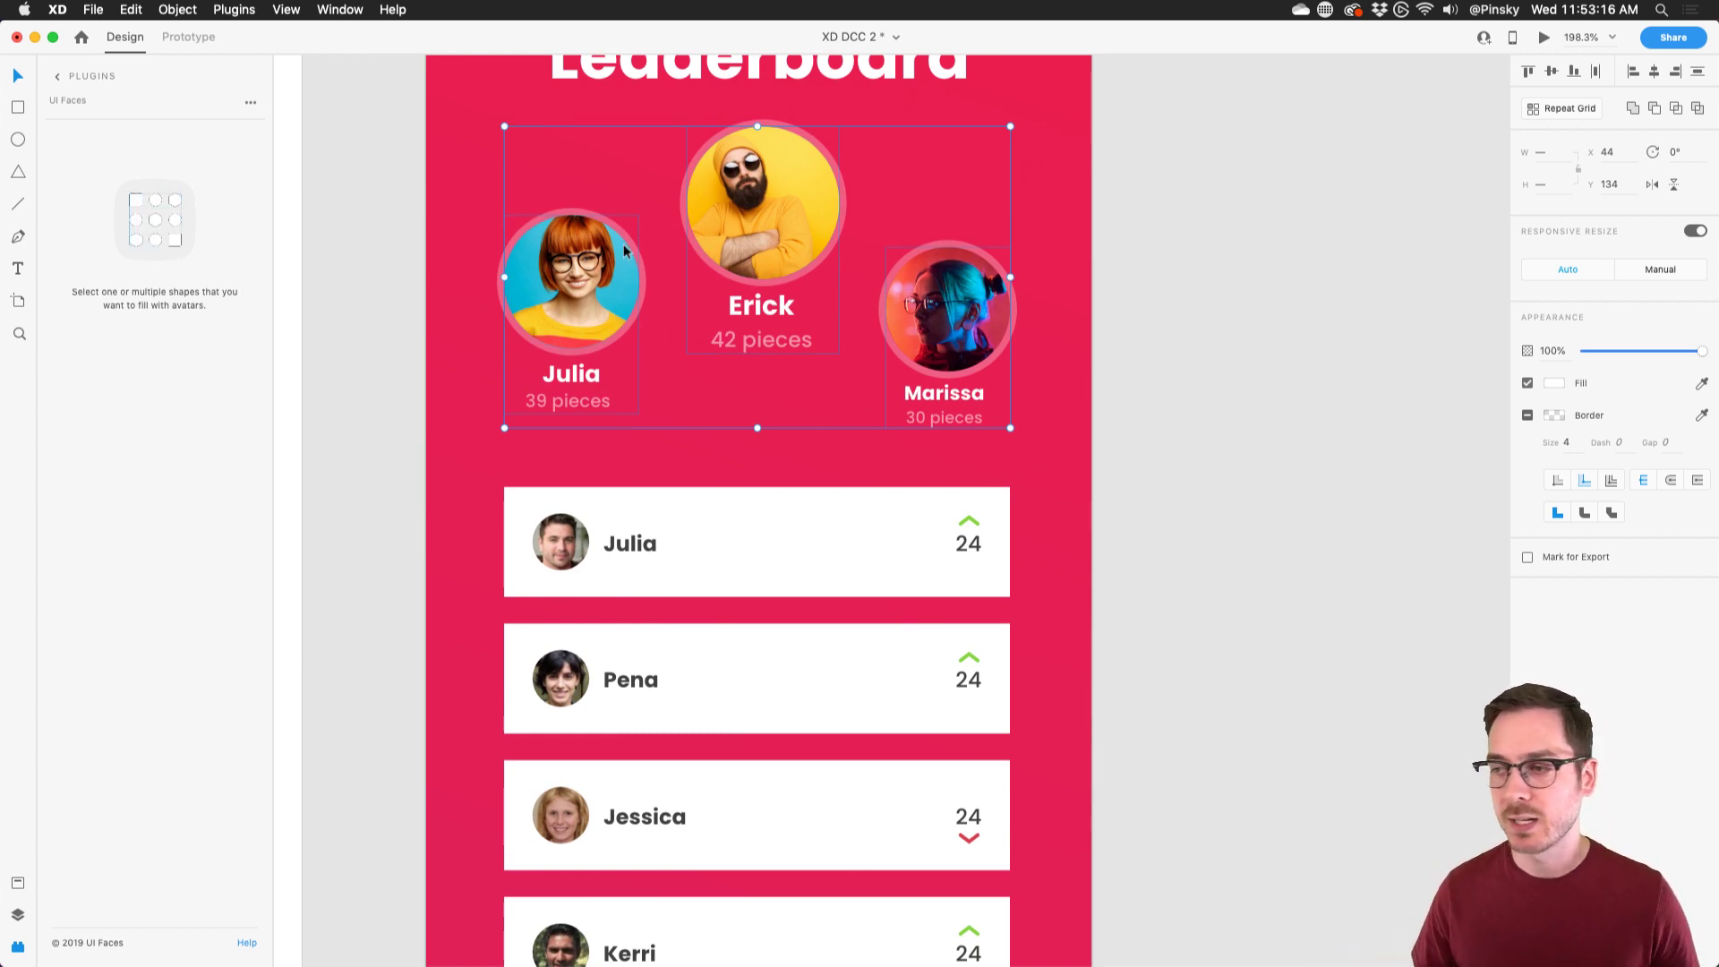
{"action": "left_click", "coordinate": [1122, 410]}
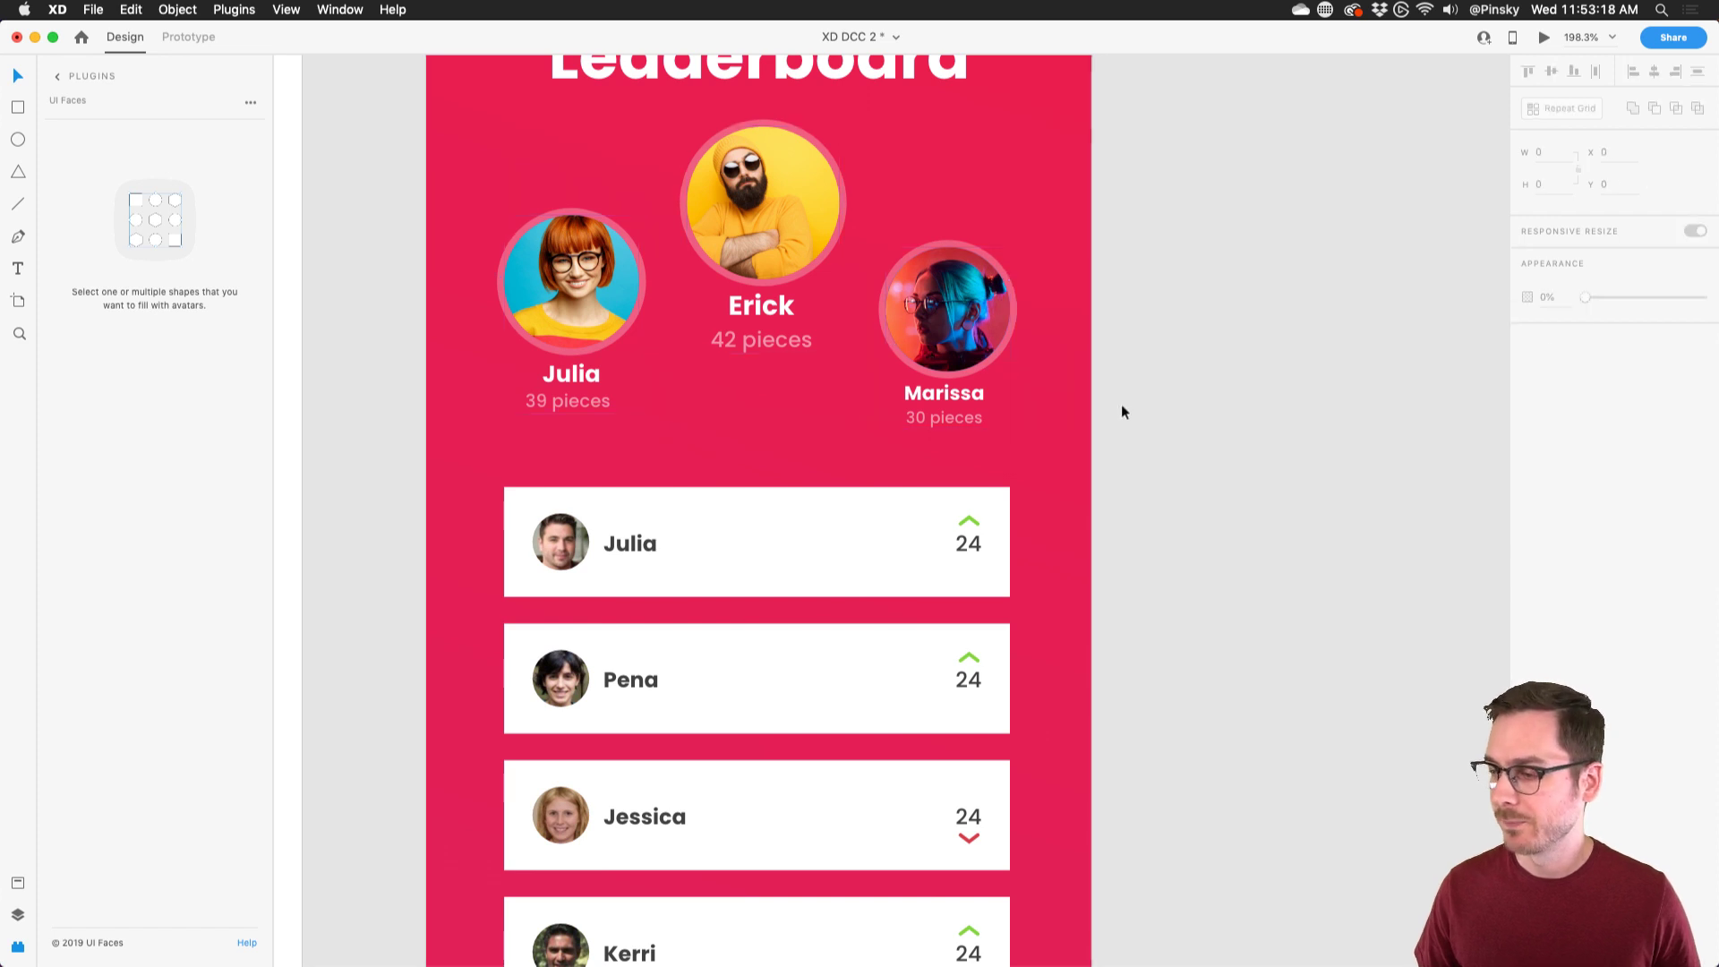
- Move the repeat grid of leaderboard cards to X 19, Y 323
{"action": "scroll", "coordinate": [1124, 412], "scroll_direction": "down", "scroll_amount": 5}
{"action": "scroll", "coordinate": [1125, 412], "scroll_direction": "right", "scroll_amount": 3}
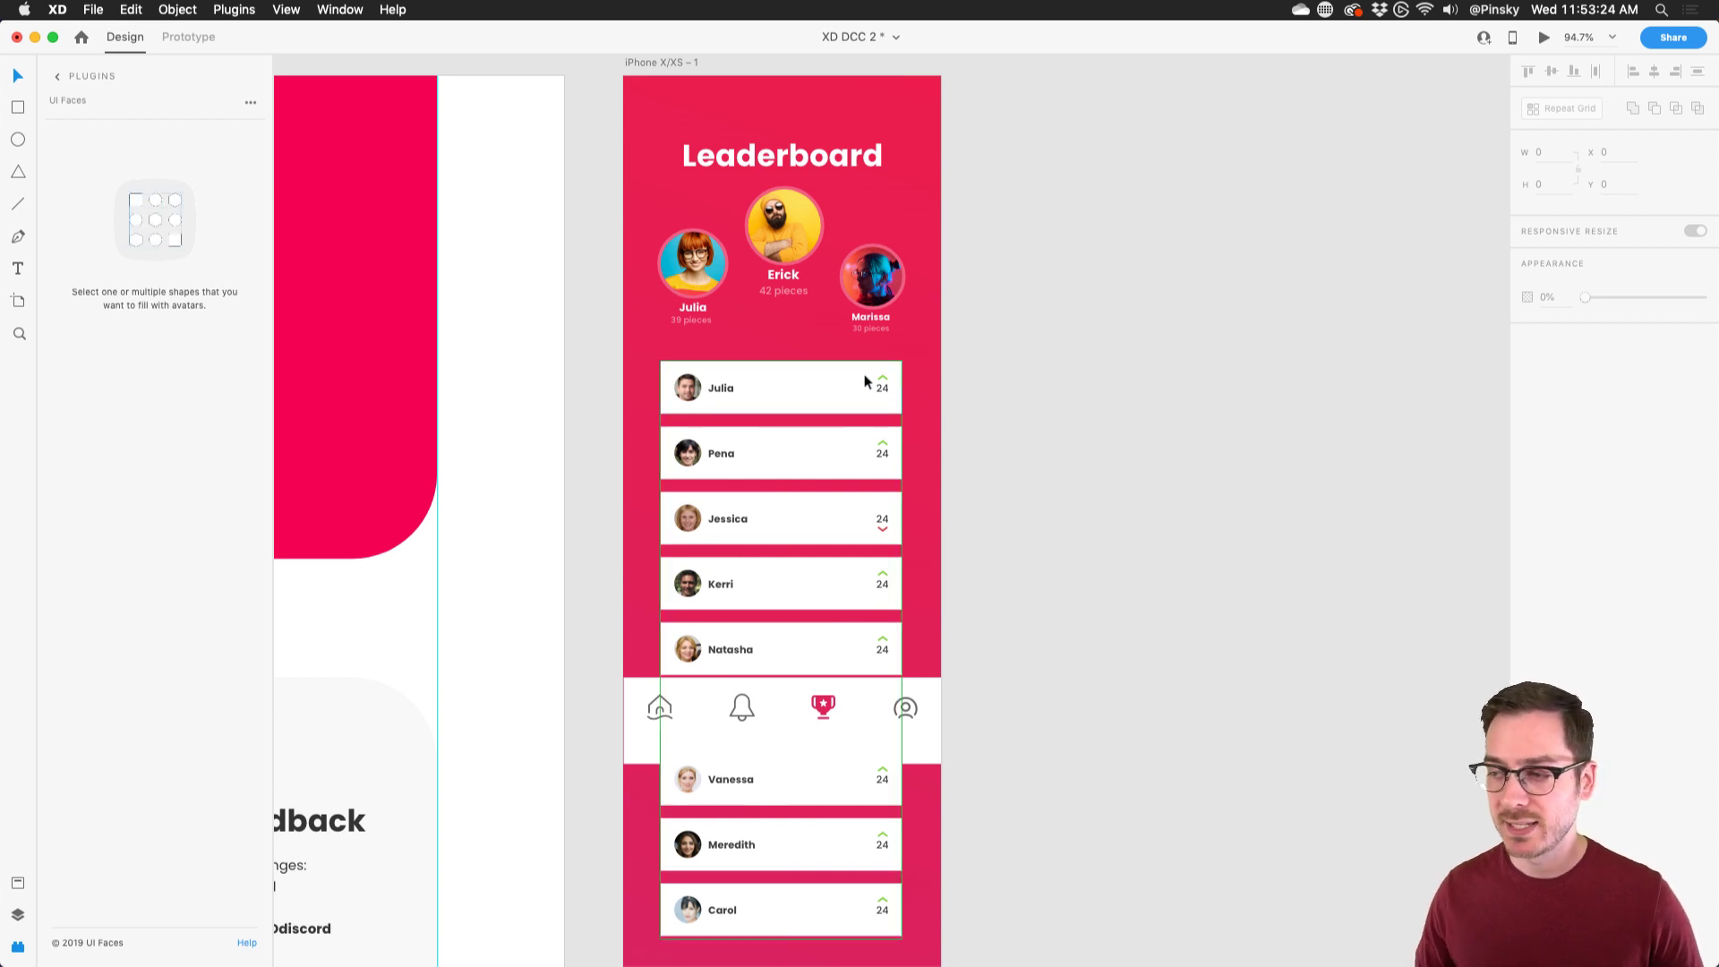
{"action": "scroll", "coordinate": [861, 378], "scroll_direction": "up", "scroll_amount": 5}
{"action": "left_click", "coordinate": [774, 369]}
{"action": "mouse_move", "coordinate": [774, 369]}
{"action": "left_mouse_down"}
{"action": "mouse_move", "coordinate": [706, 341]}
{"action": "mouse_move", "coordinate": [813, 365]}
{"action": "mouse_move", "coordinate": [768, 353]}
{"action": "left_mouse_up"}
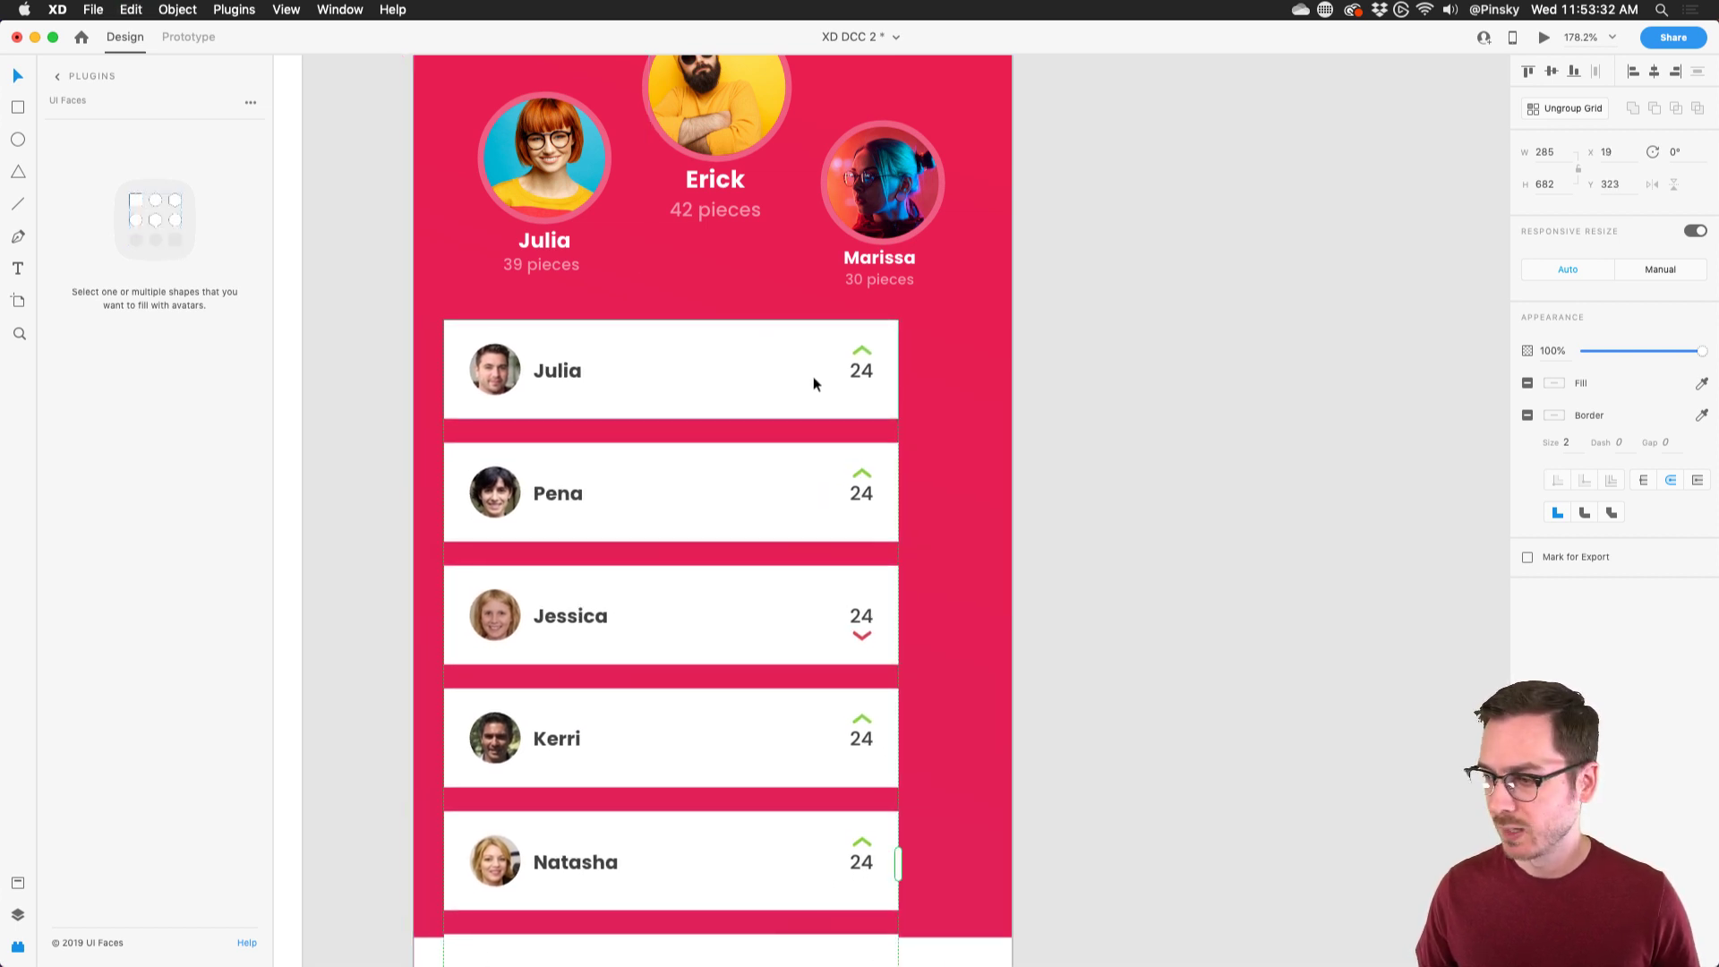
- Widen the leaderboard cards toward the artboard's right margin and shift their scores and arrows to the new right edge, widening the column gap beforehand
{"action": "left_click_drag", "start_coordinate": [896, 862], "coordinate": [1036, 861]}
{"action": "left_click_drag", "start_coordinate": [929, 655], "coordinate": [1020, 656]}
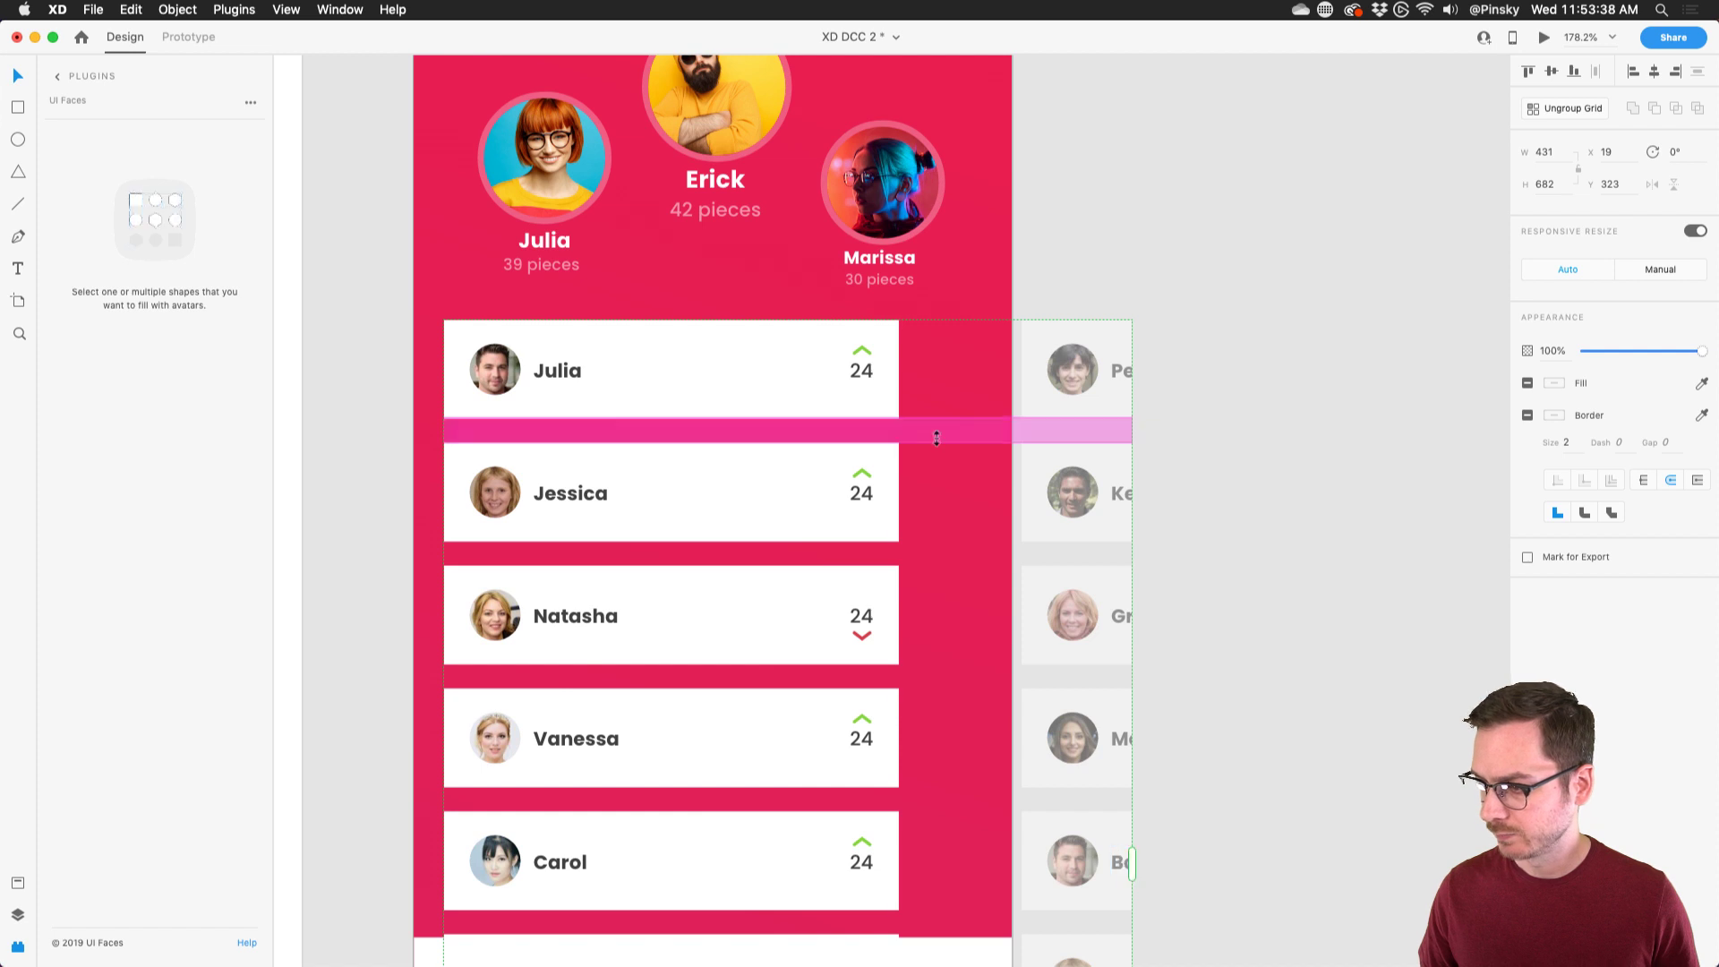
{"action": "double_click", "coordinate": [792, 351]}
{"action": "left_click_drag", "start_coordinate": [898, 375], "coordinate": [985, 374]}
{"action": "left_click", "coordinate": [861, 369]}
{"action": "left_click_drag", "start_coordinate": [863, 370], "coordinate": [948, 371]}
{"action": "left_click", "coordinate": [899, 701]}
{"action": "key", "text": "Escape"}
- Reduce the repeat grid to a single column with a width of 341 and tighten the vertical gap between the cards
{"action": "left_click_drag", "start_coordinate": [1132, 867], "coordinate": [991, 864]}
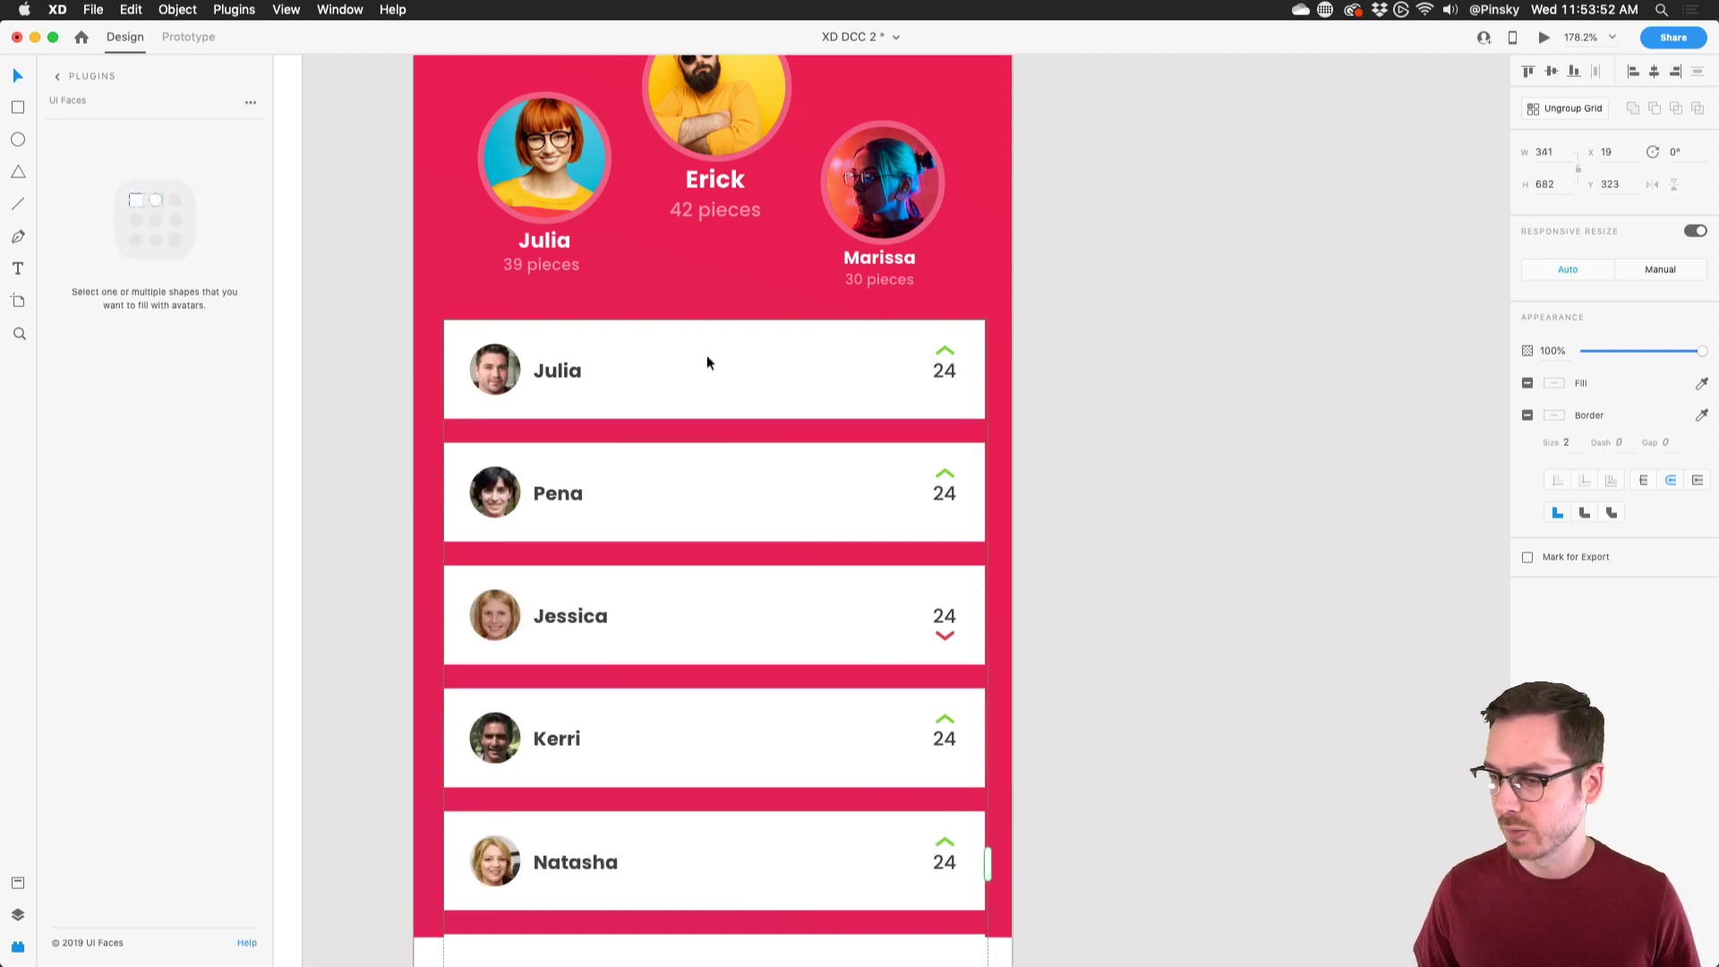
{"action": "left_click_drag", "start_coordinate": [703, 433], "coordinate": [704, 419]}
{"action": "left_click", "coordinate": [1124, 379]}
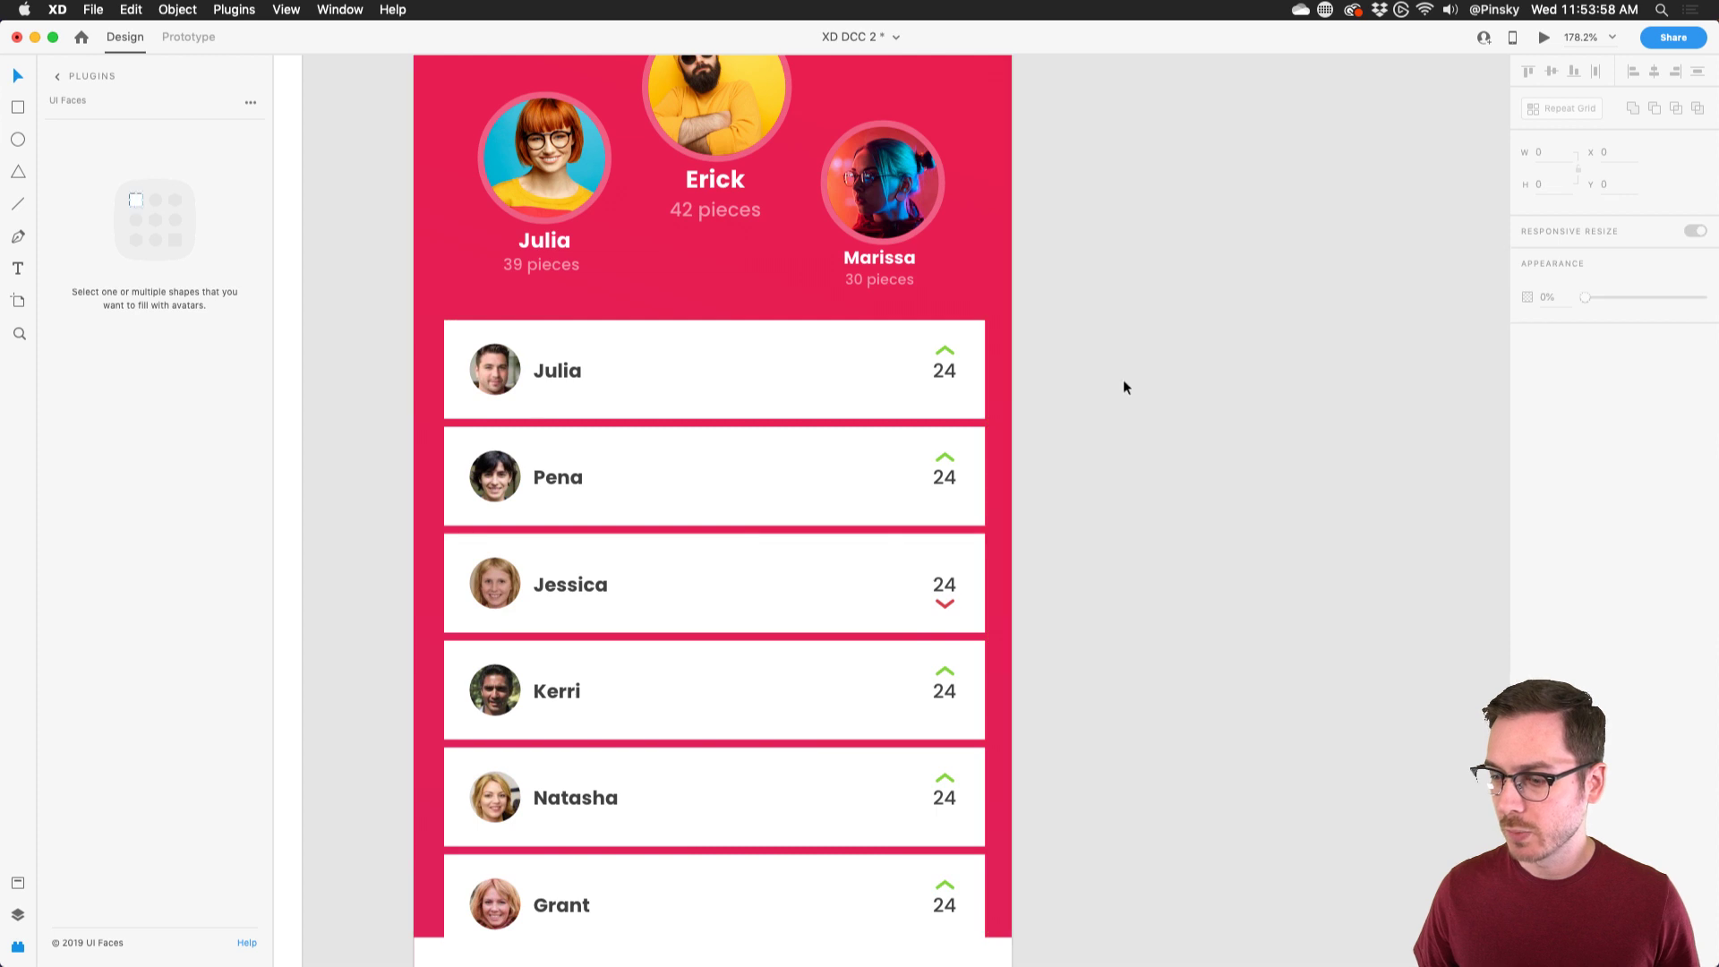
- Add a shadow to the nav bar's white background rectangle with a Y offset of -7
{"action": "scroll", "coordinate": [1125, 378], "scroll_direction": "down", "scroll_amount": 5}
{"action": "left_click", "coordinate": [895, 682]}
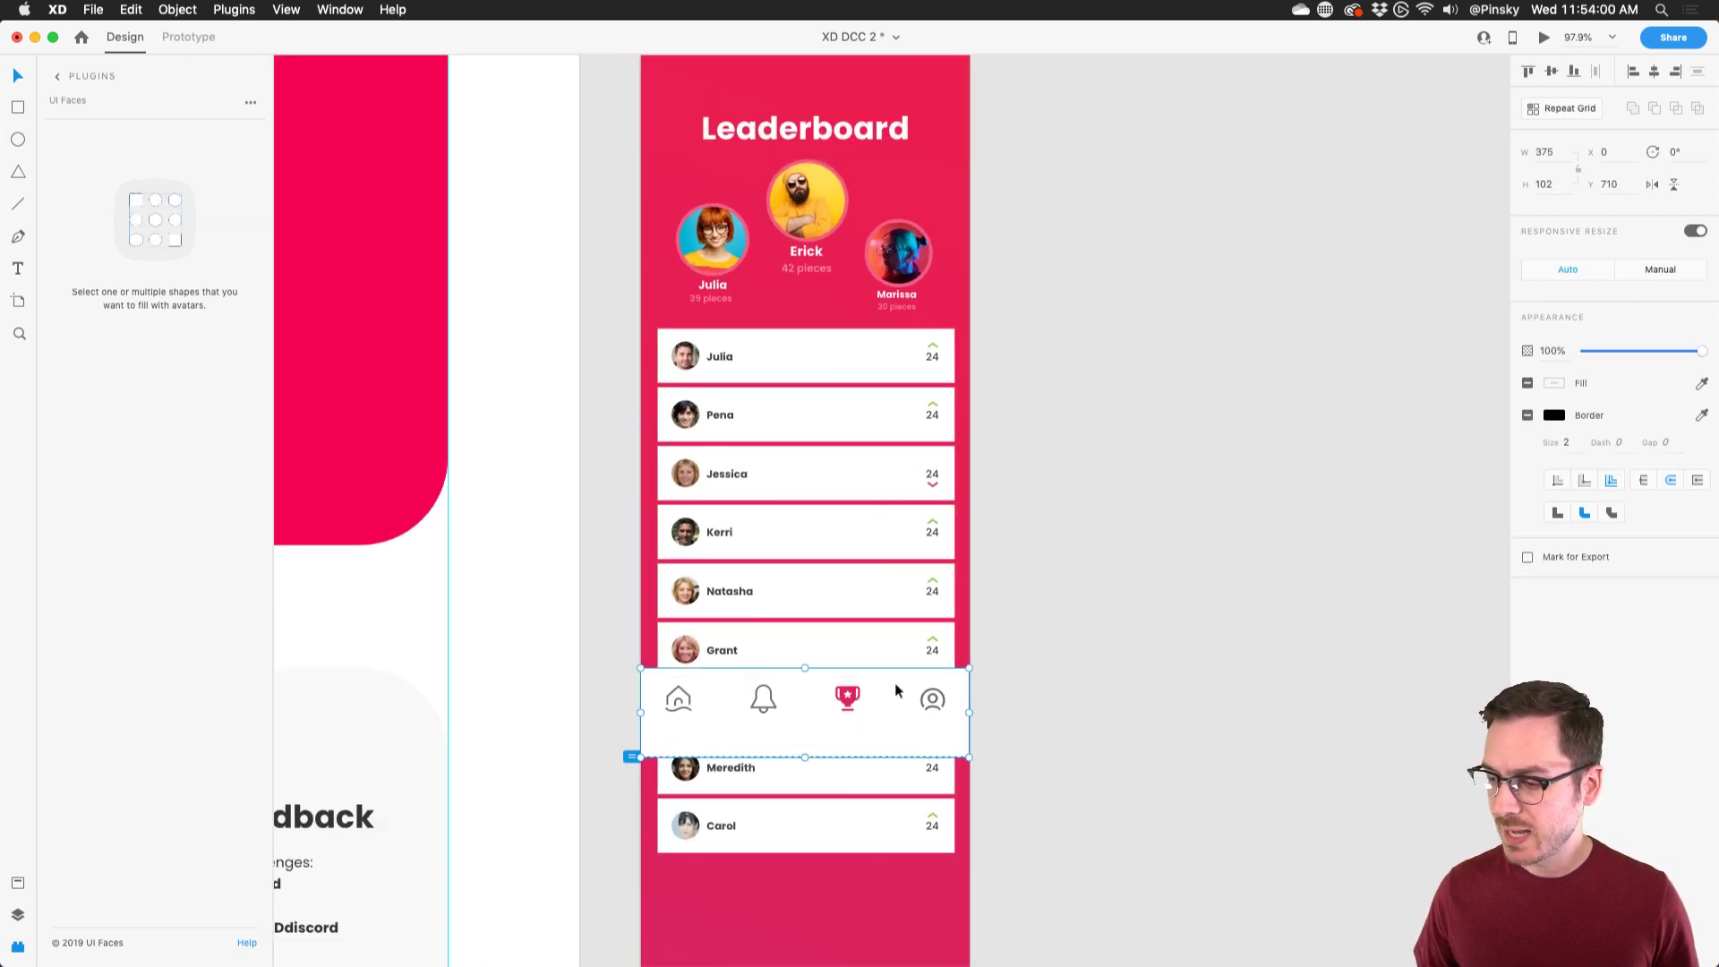
{"action": "scroll", "coordinate": [894, 682], "scroll_direction": "up", "scroll_amount": 5}
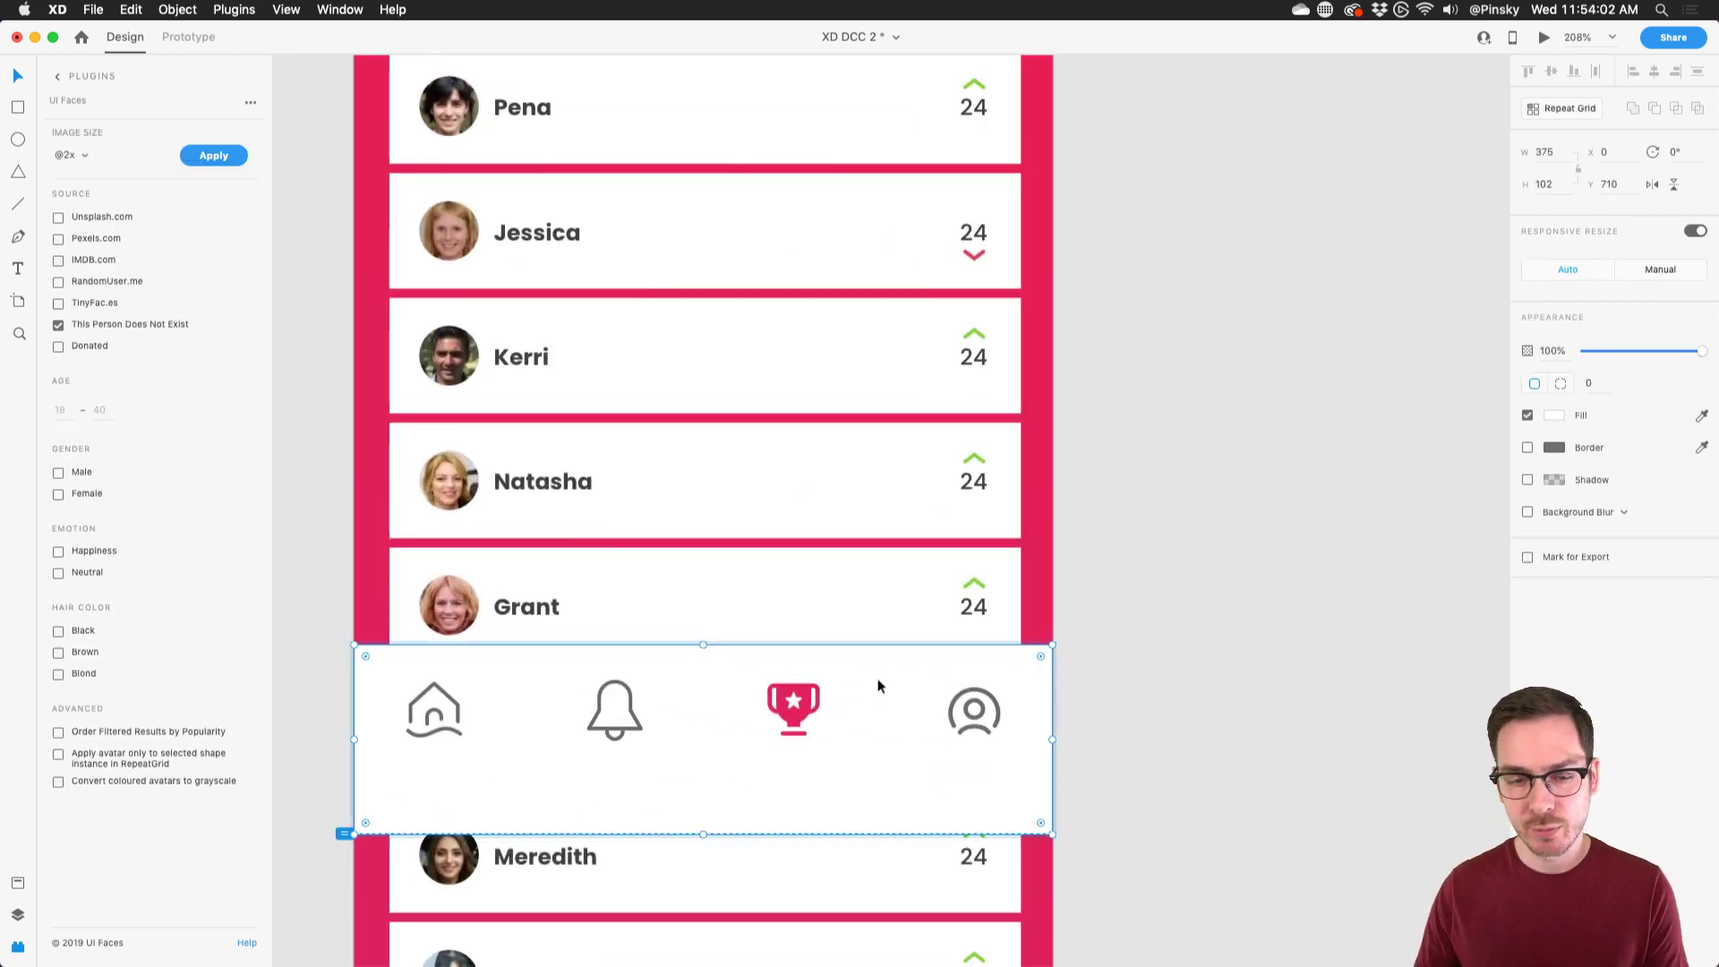
{"action": "left_click", "coordinate": [1528, 481]}
{"action": "left_click", "coordinate": [1604, 508]}
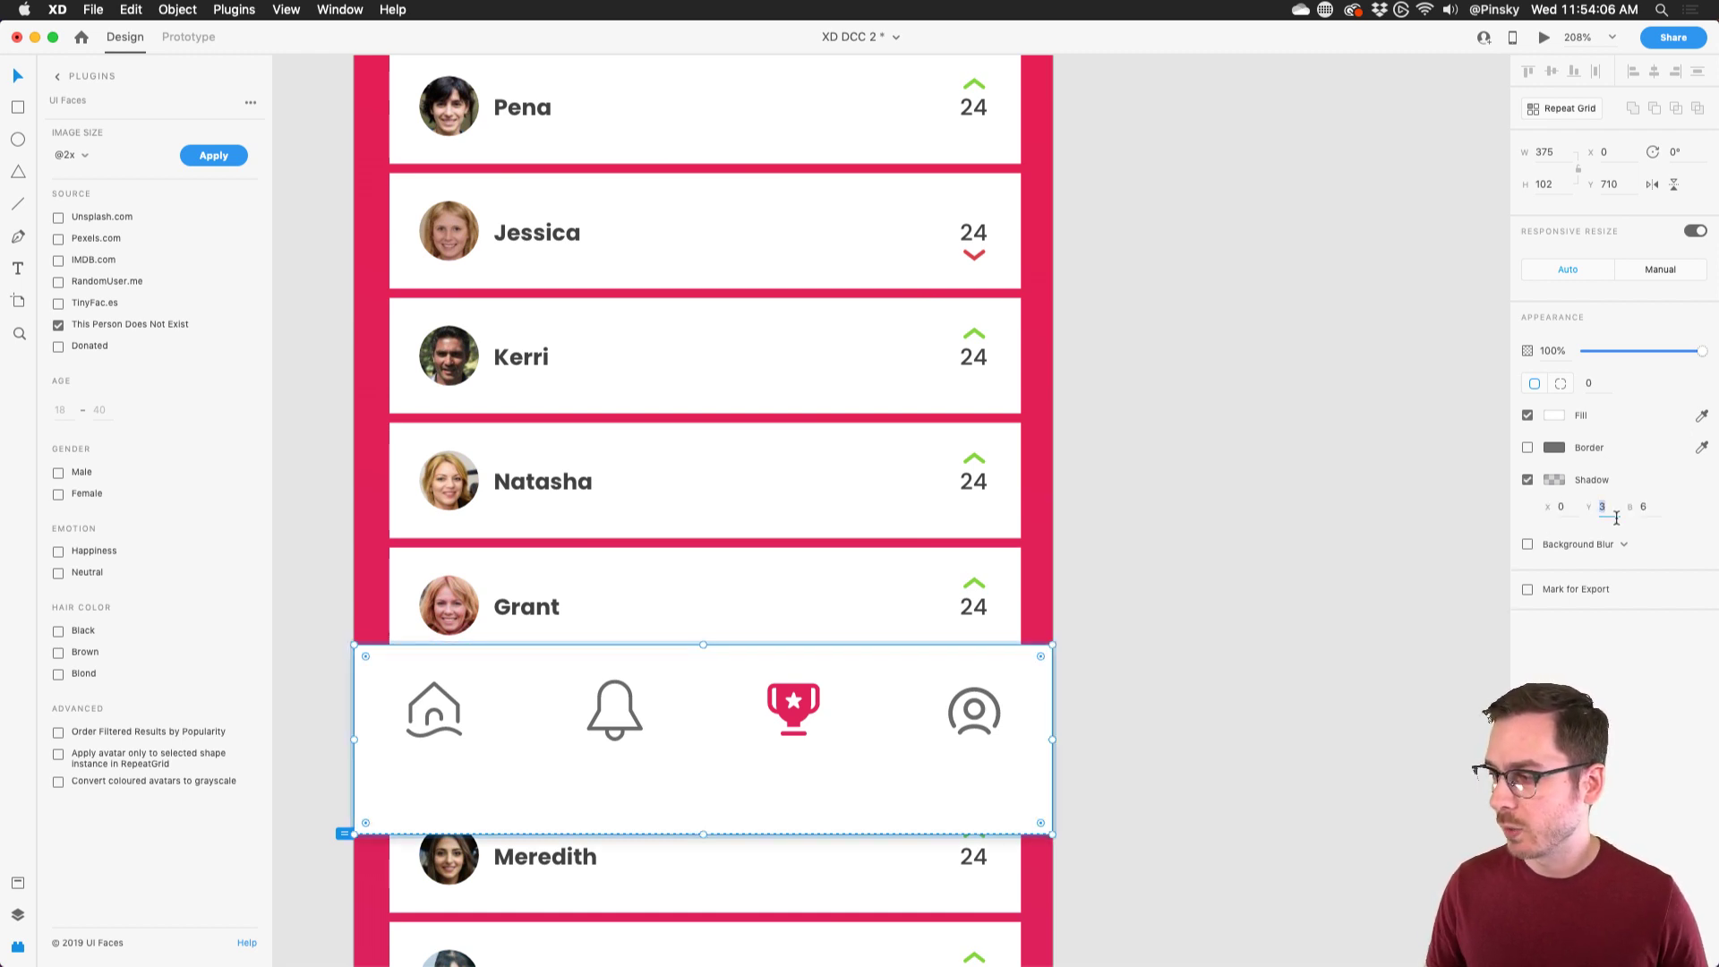
{"action": "key", "text": "shift+Down"}
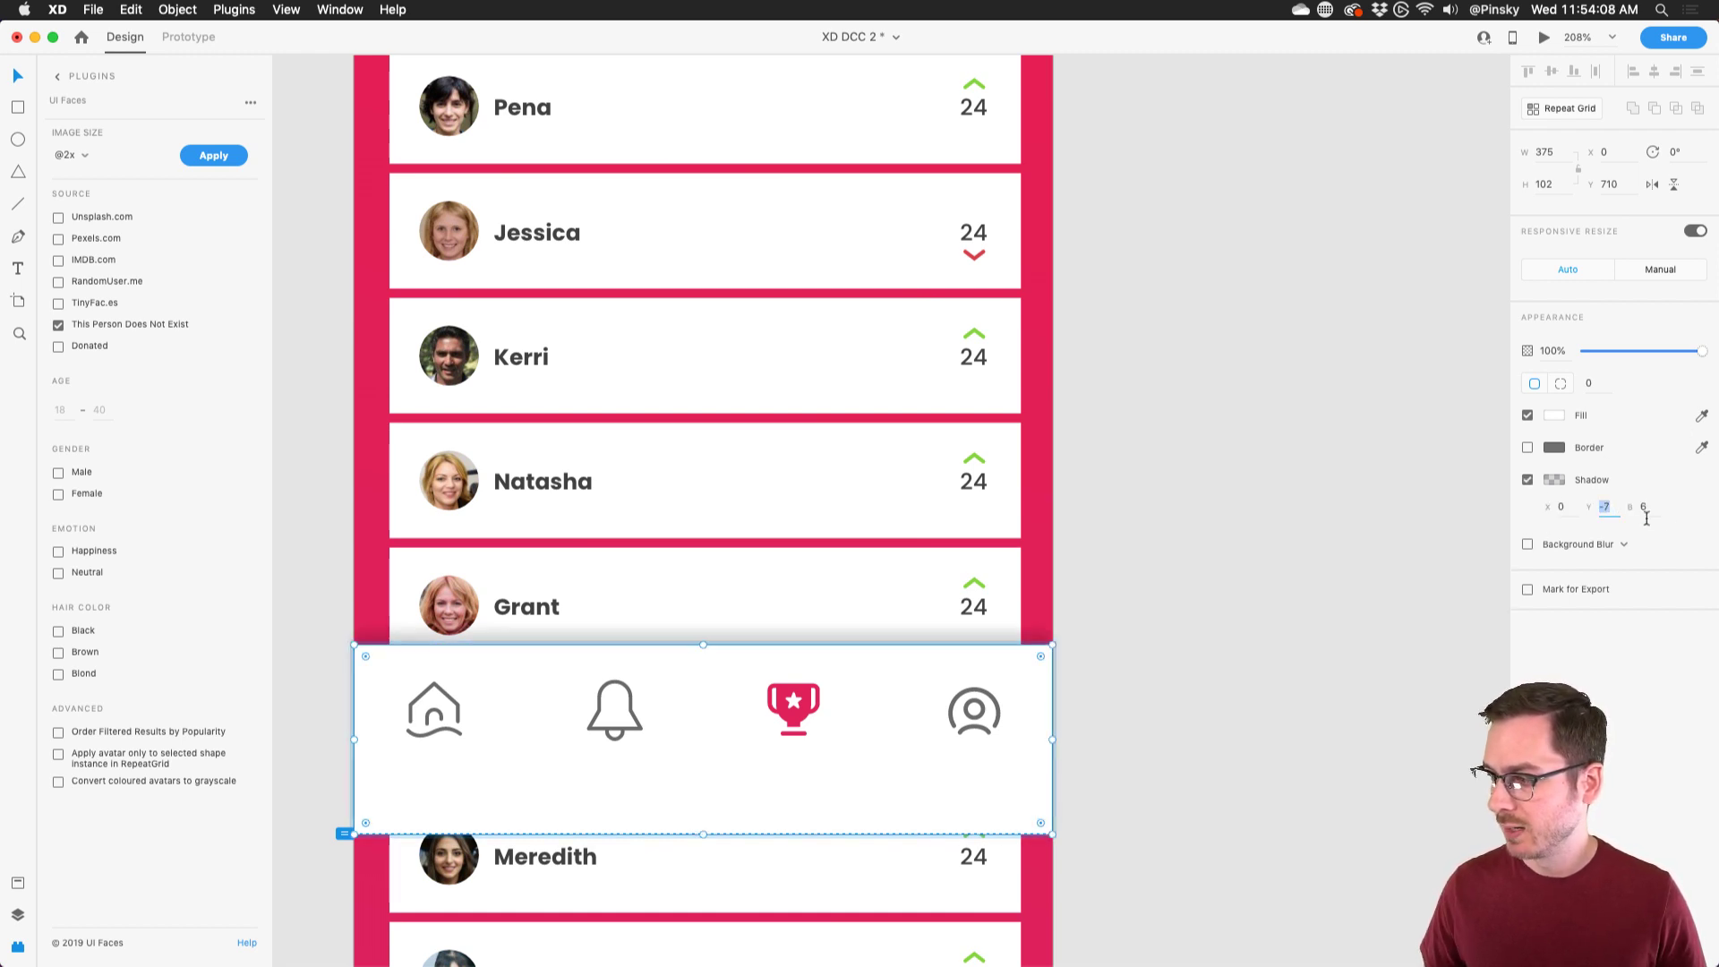
- Preview the nav bar's black shadow at 78% opacity and settle on an opacity of 6%
{"action": "left_click", "coordinate": [1545, 481]}
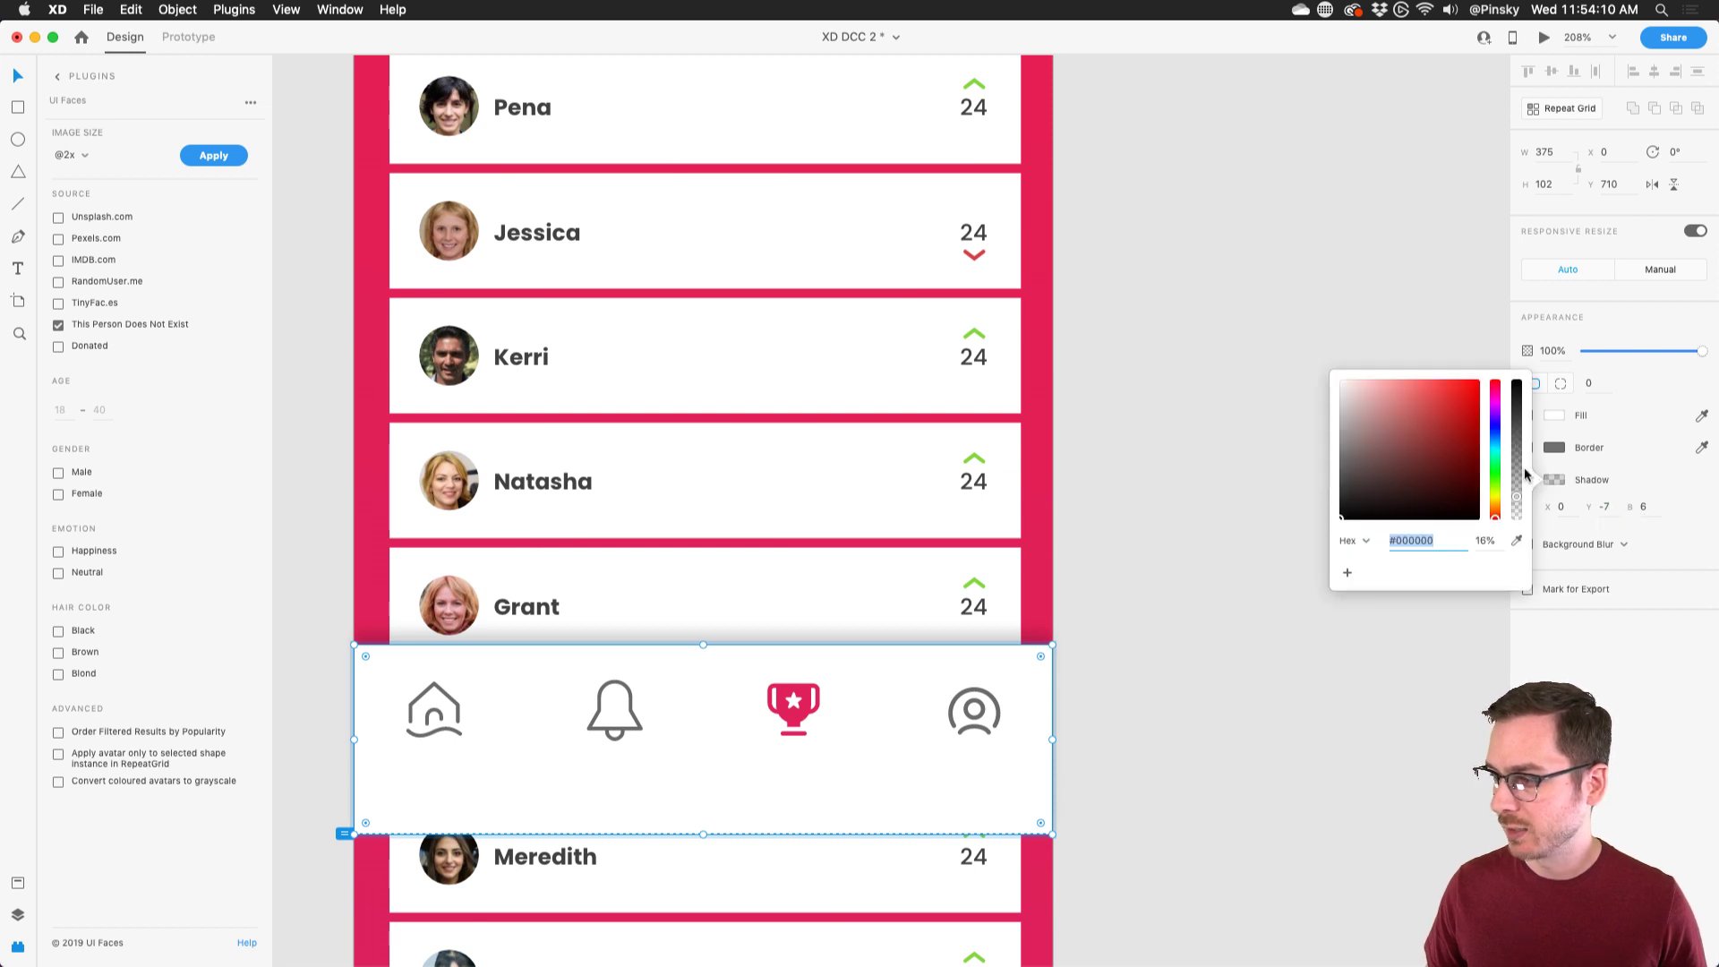
{"action": "left_click_drag", "start_coordinate": [1526, 448], "coordinate": [1519, 411]}
{"action": "key", "text": "super+Return"}
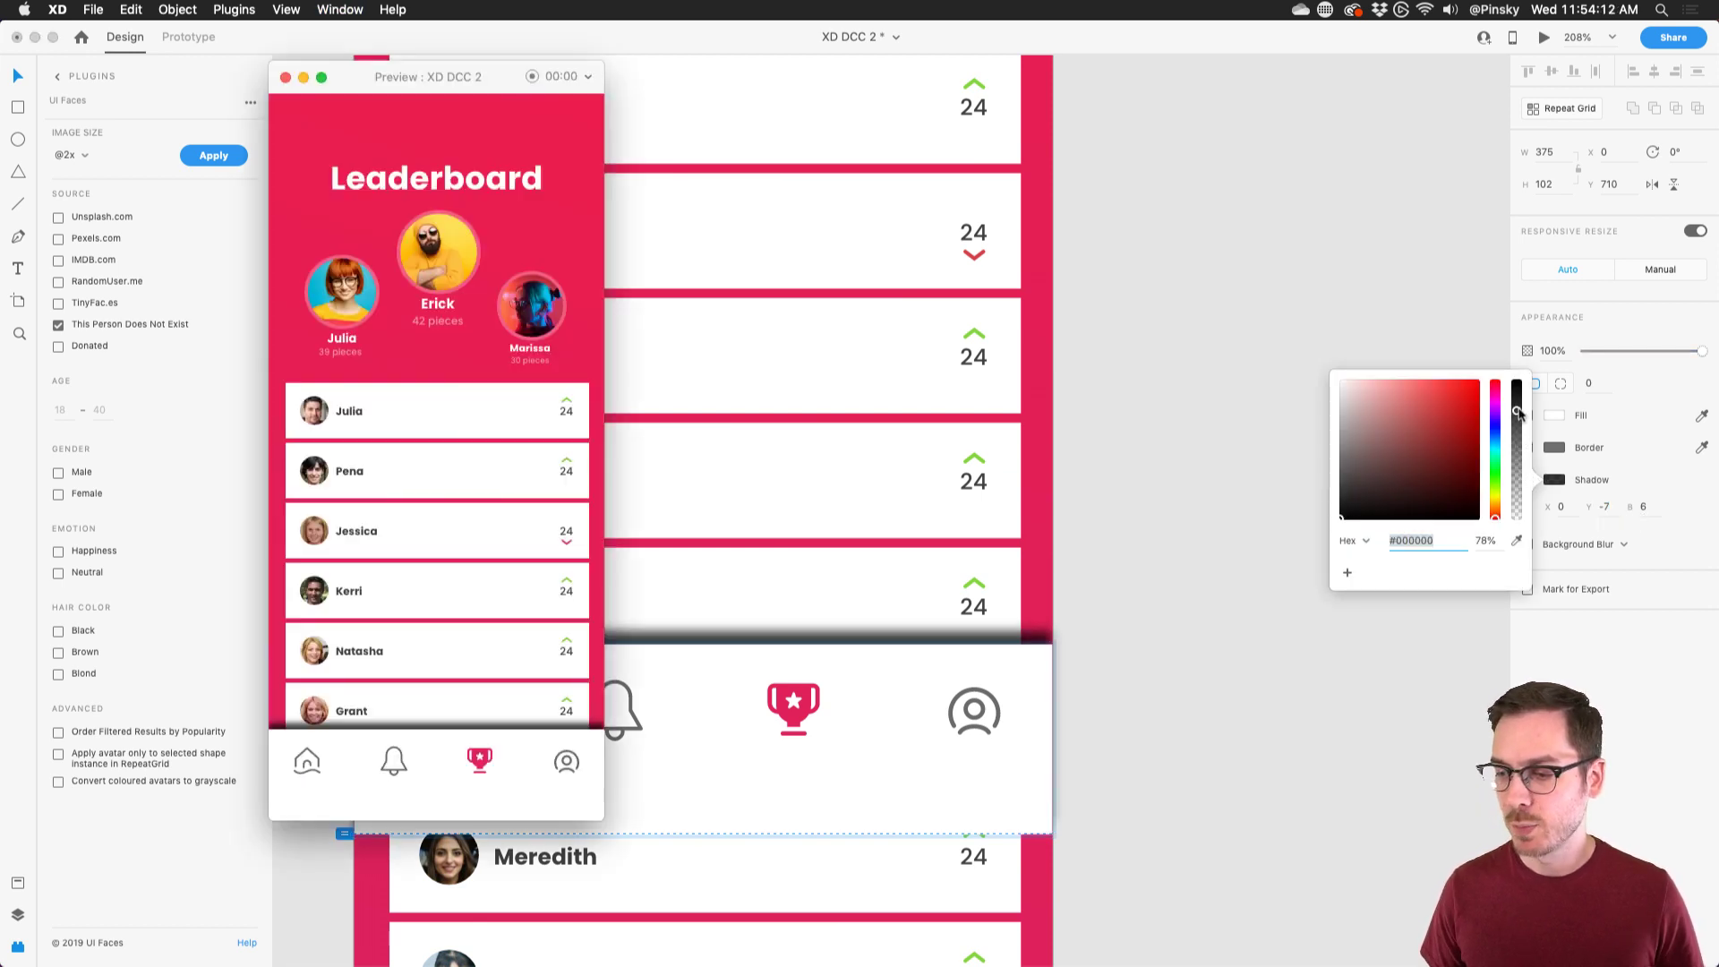
{"action": "left_click", "coordinate": [1527, 497]}
{"action": "left_click_drag", "start_coordinate": [1526, 497], "coordinate": [1520, 515]}
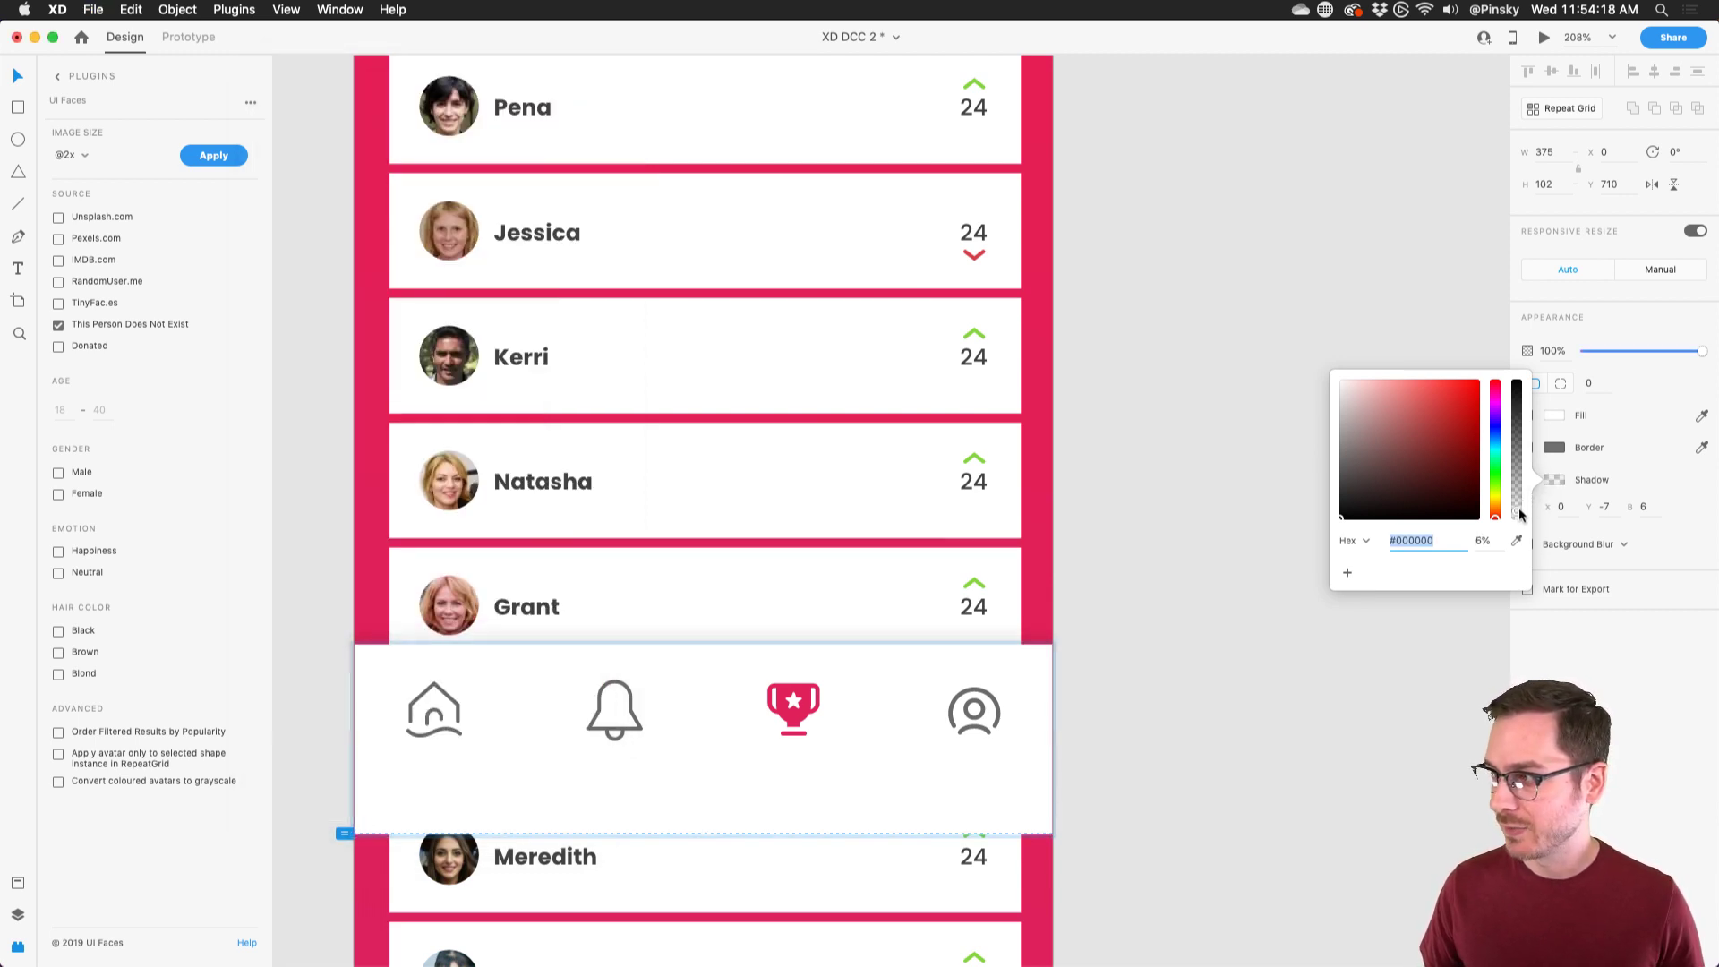
- Preview the prototype and scroll through the card list to check the nav bar shadow and the card layout
{"action": "key", "text": "super+Return"}
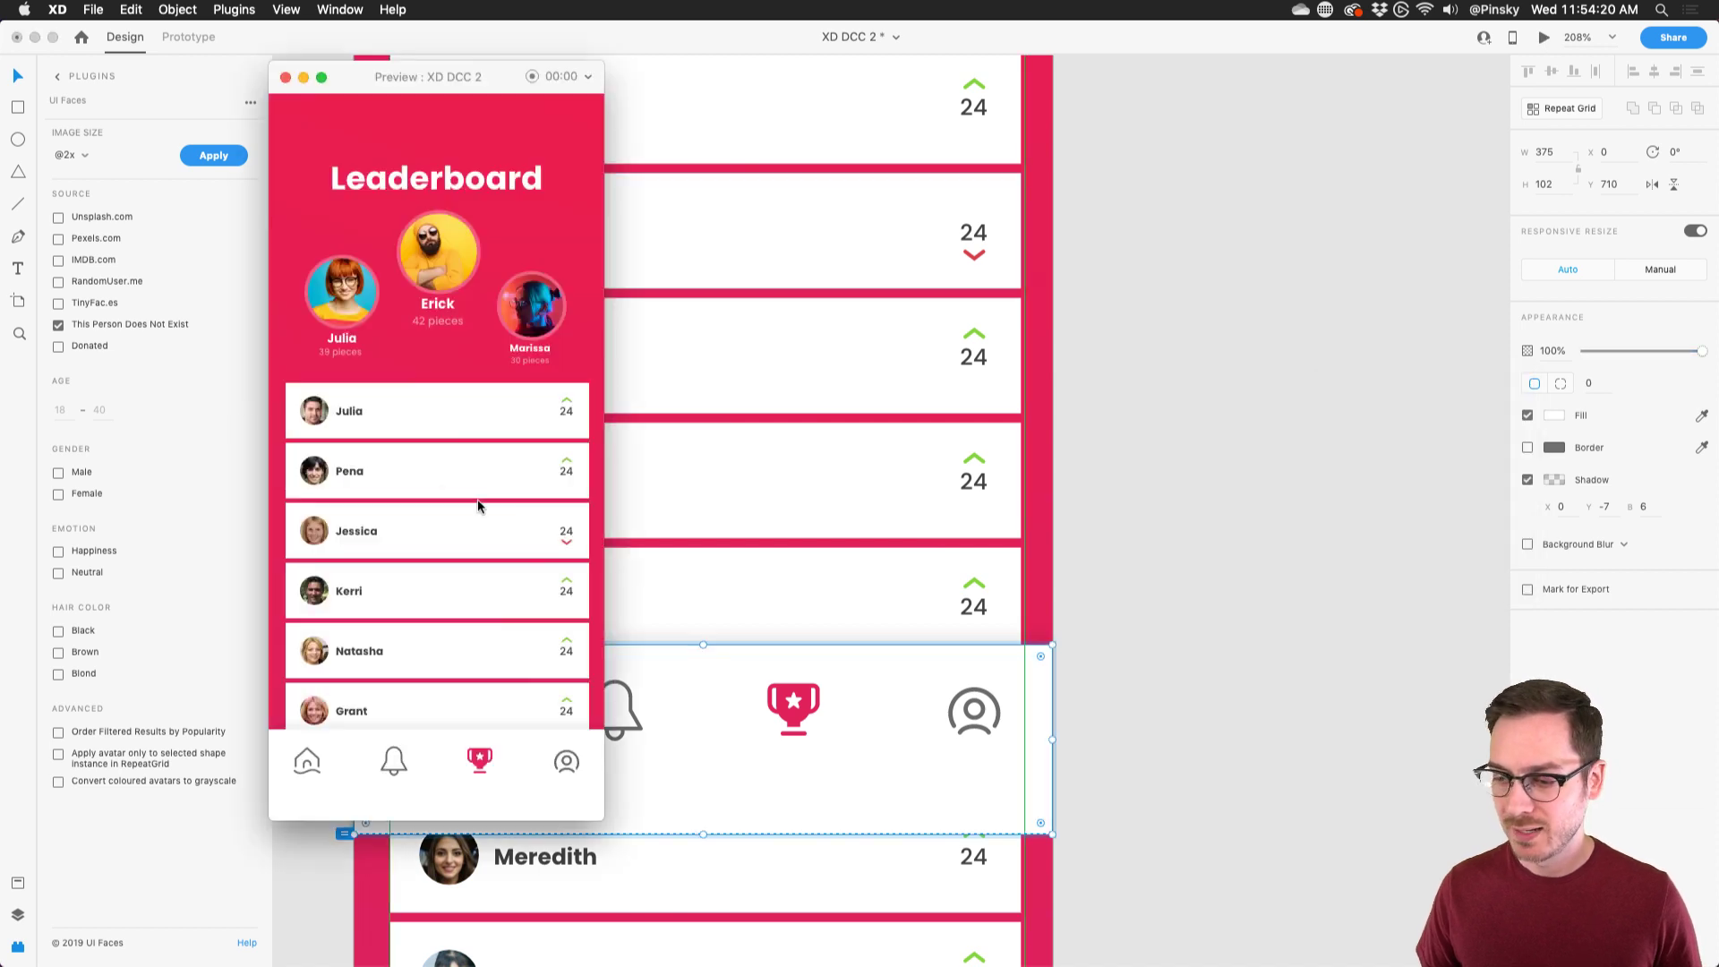
{"action": "scroll", "coordinate": [480, 508], "scroll_direction": "down", "scroll_amount": 5}
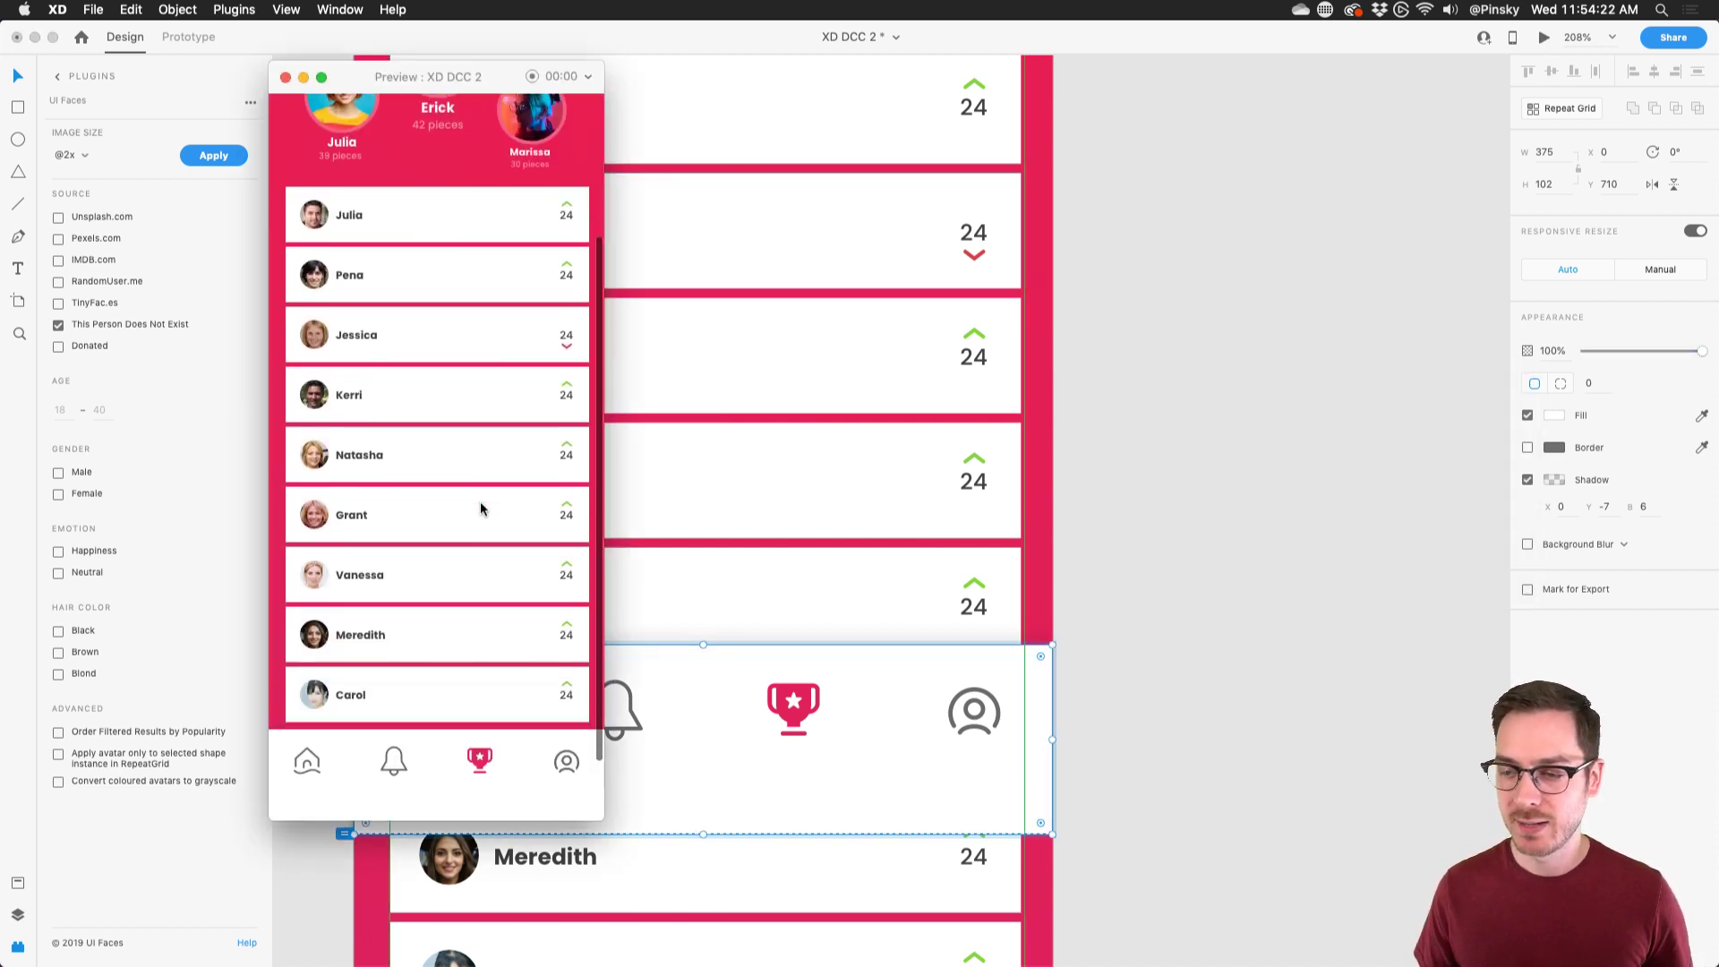
{"action": "scroll", "coordinate": [480, 509], "scroll_direction": "up", "scroll_amount": 5}
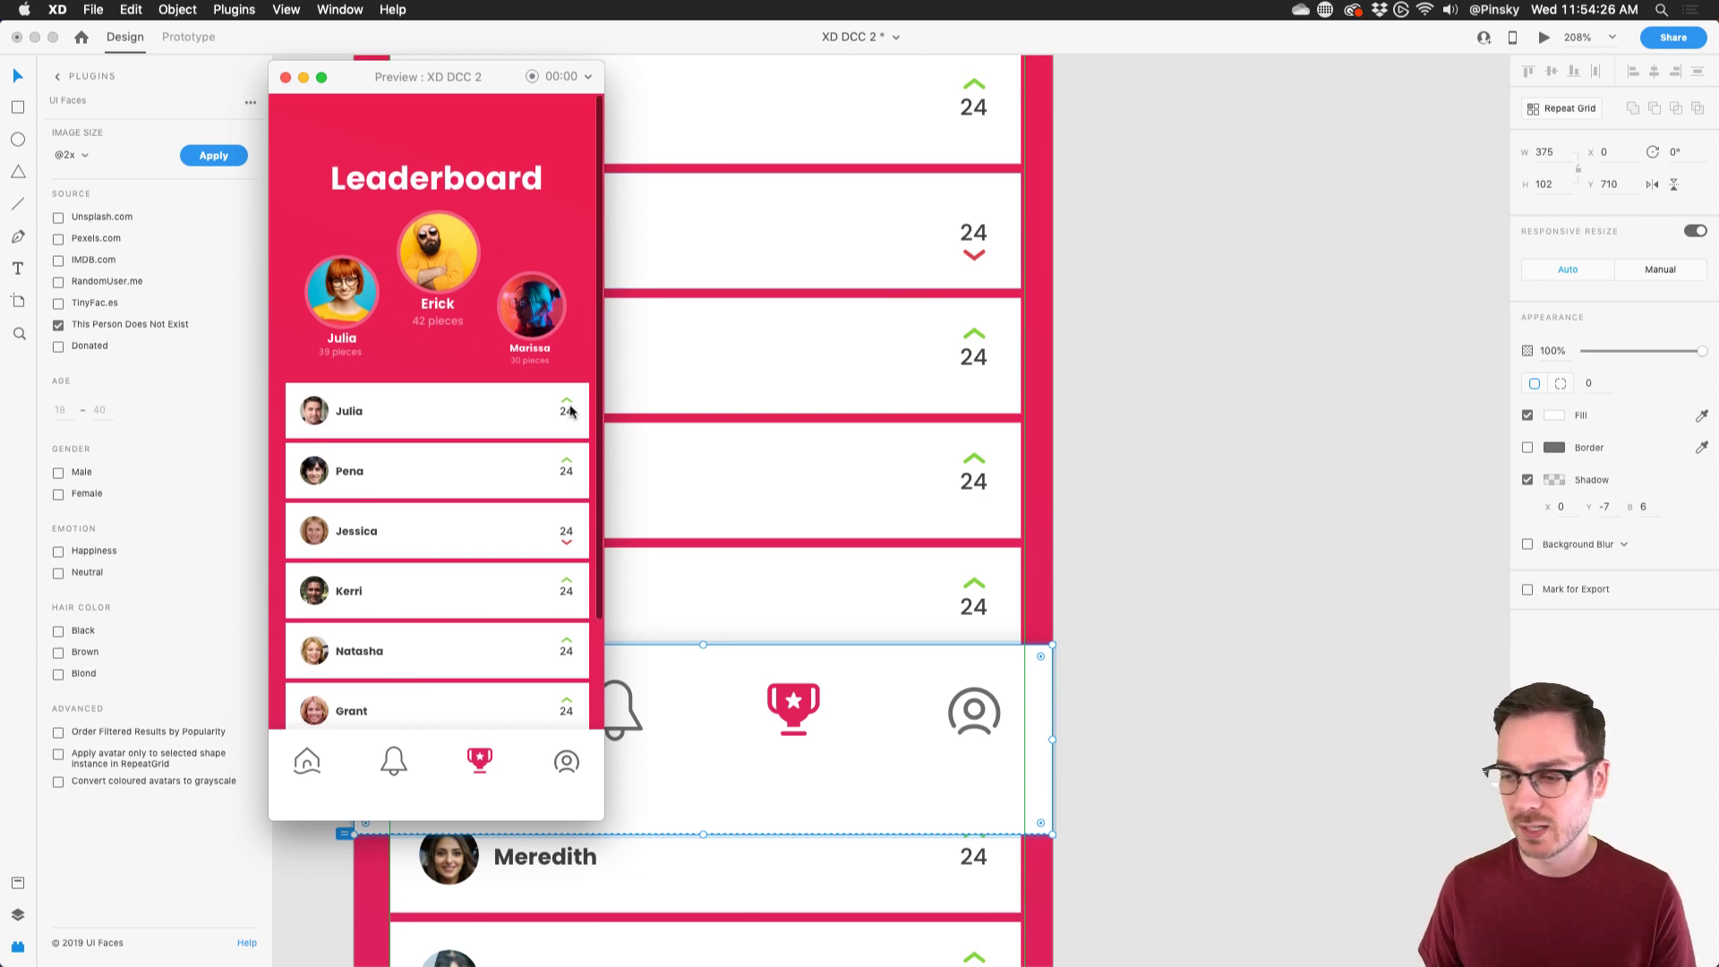
{"action": "scroll", "coordinate": [578, 463], "scroll_direction": "down", "scroll_amount": 5}
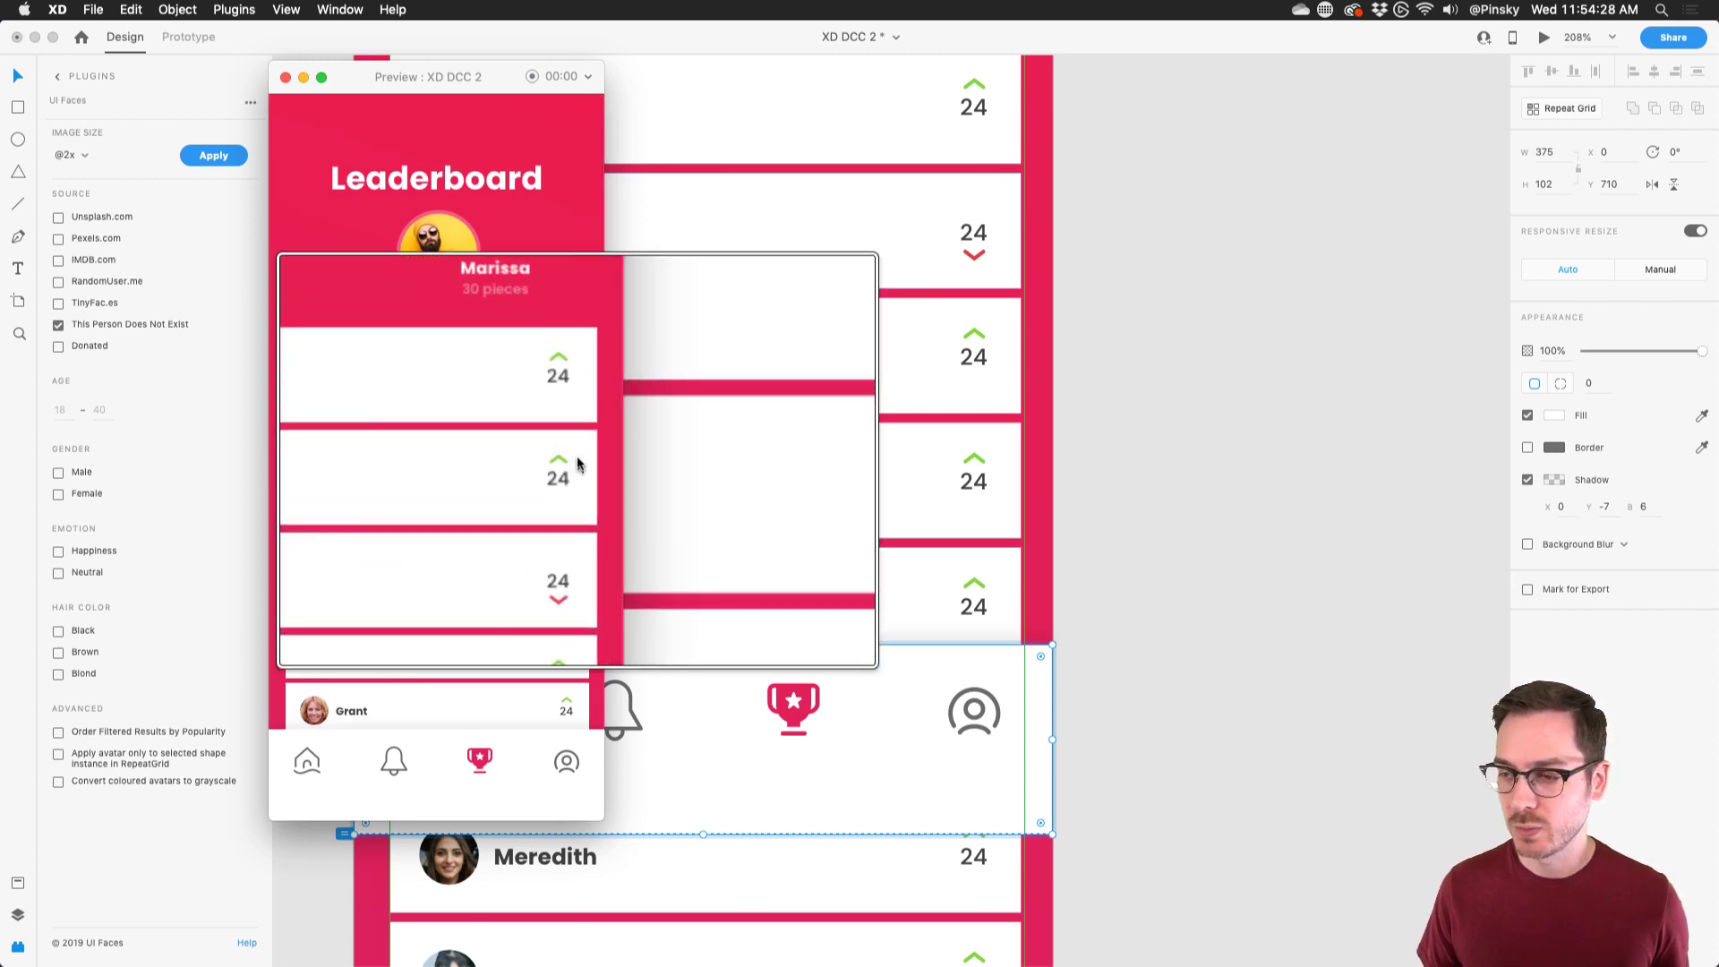
{"action": "scroll", "coordinate": [576, 452], "scroll_direction": "up", "scroll_amount": 5}
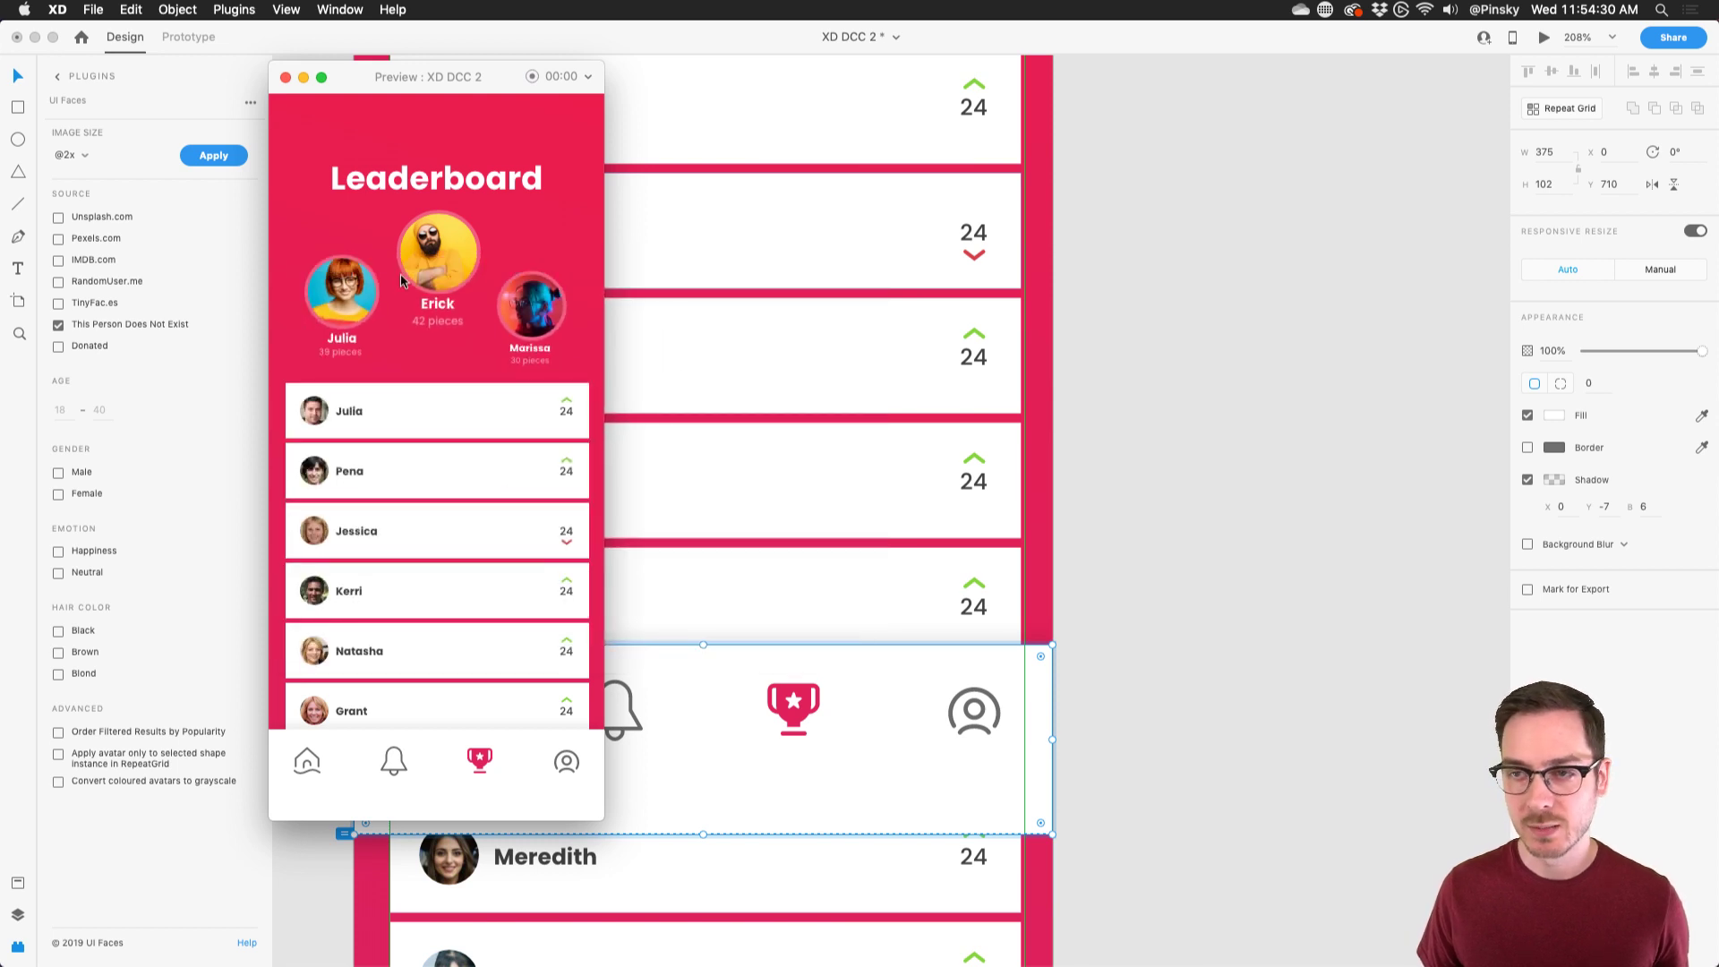
{"action": "left_click", "coordinate": [286, 78]}
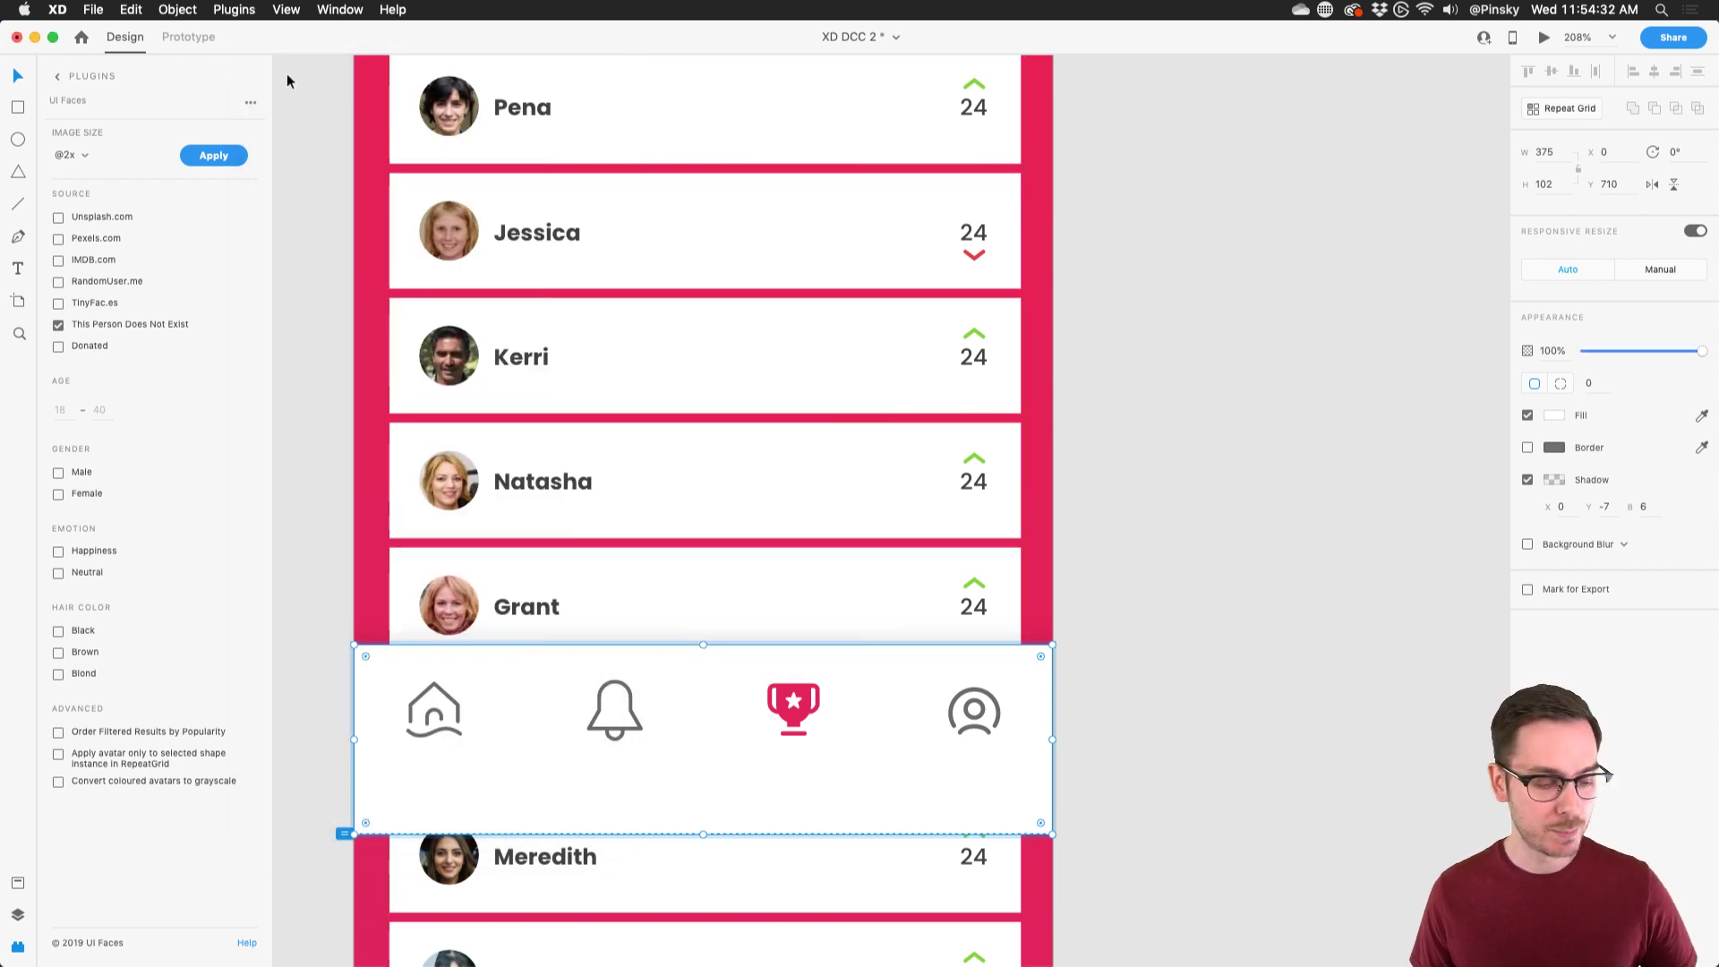